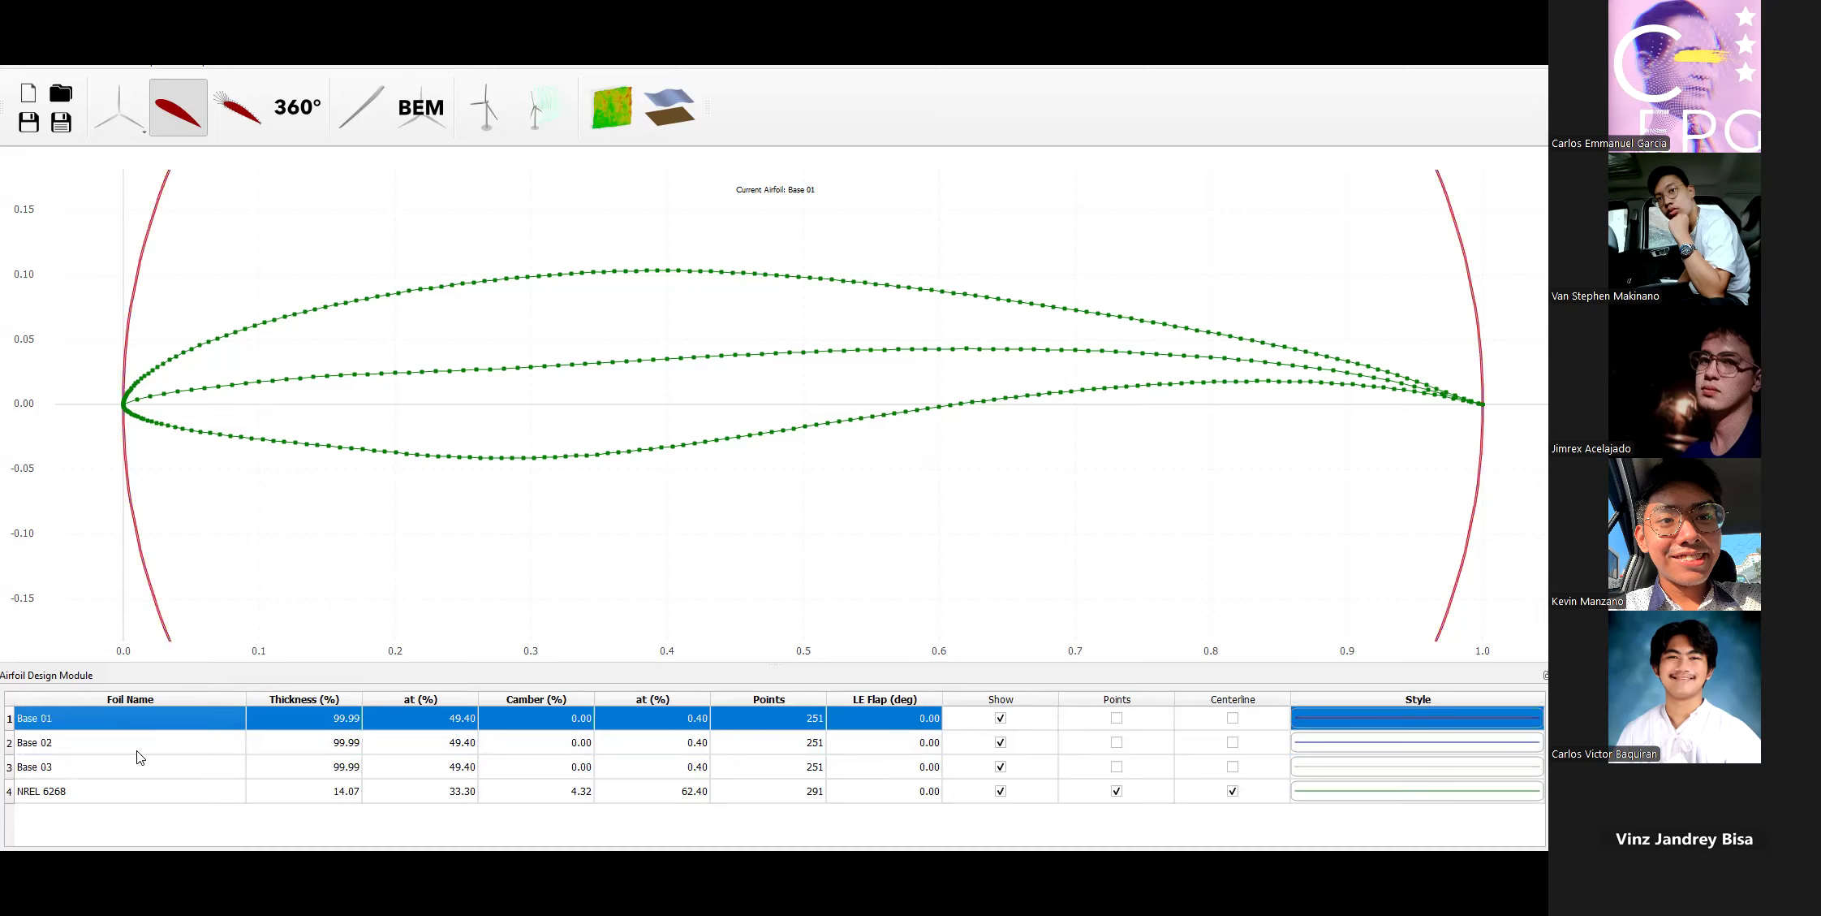
# Inspect the Base 01, Base 02 and Base 03 foils one at a time in the airfoil design table.
pyautogui.click(141, 763)
pyautogui.click(140, 745)
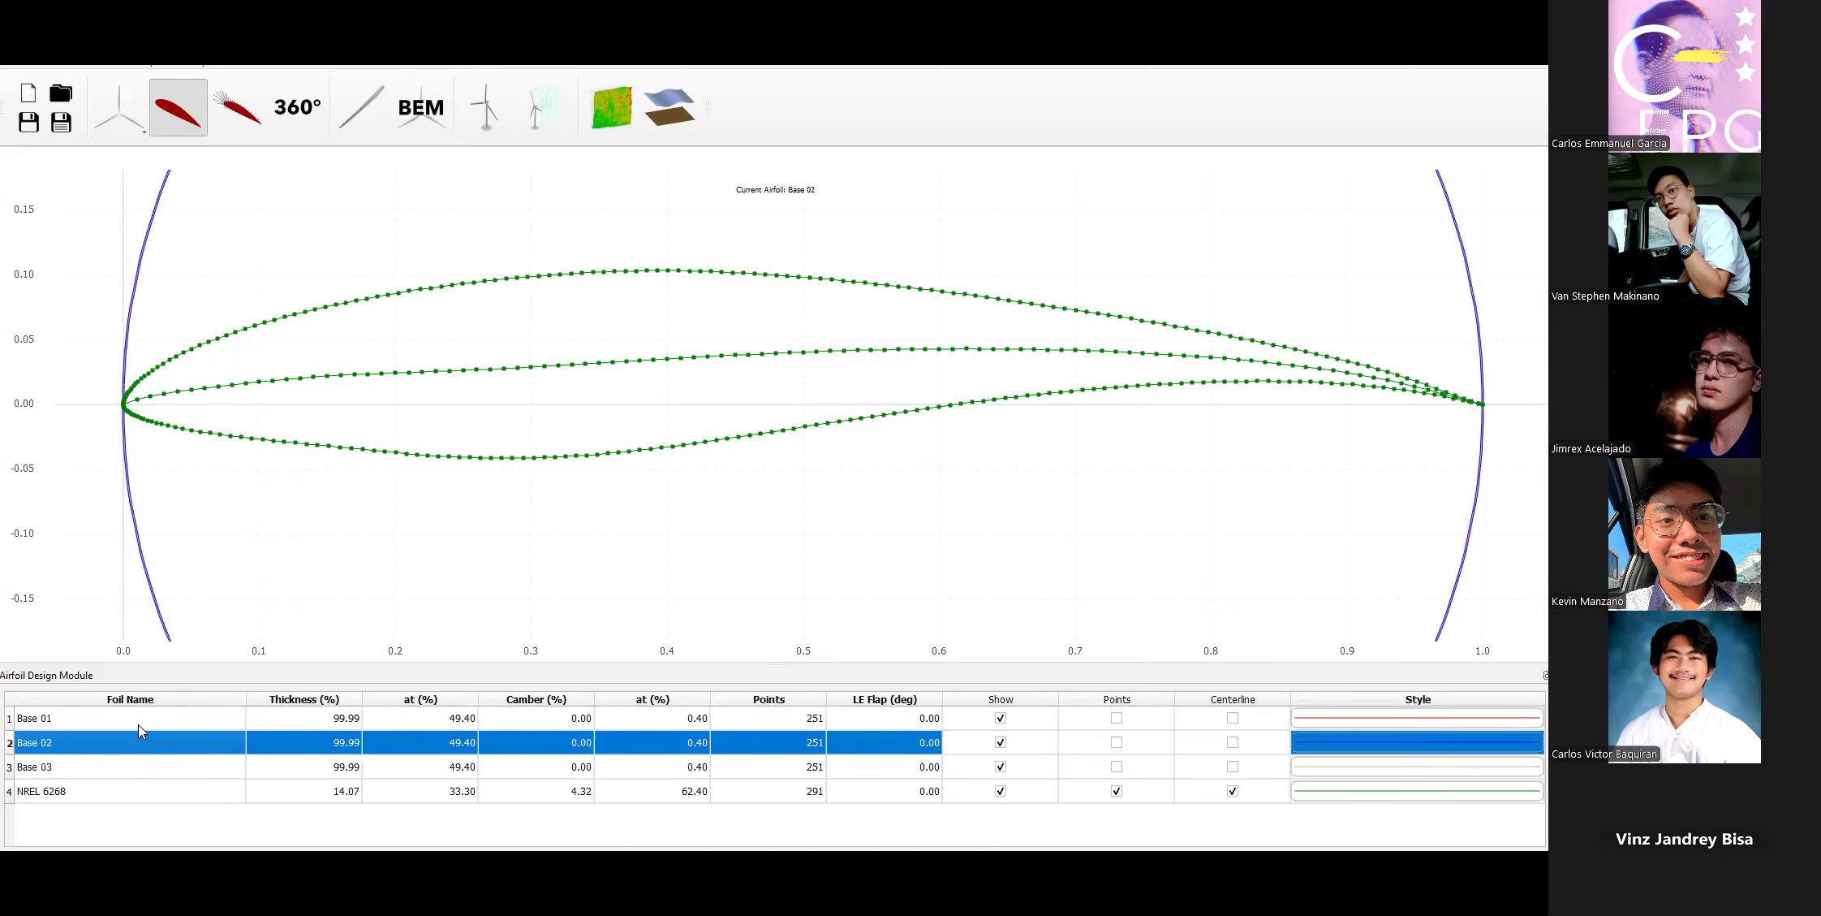
pyautogui.click(140, 718)
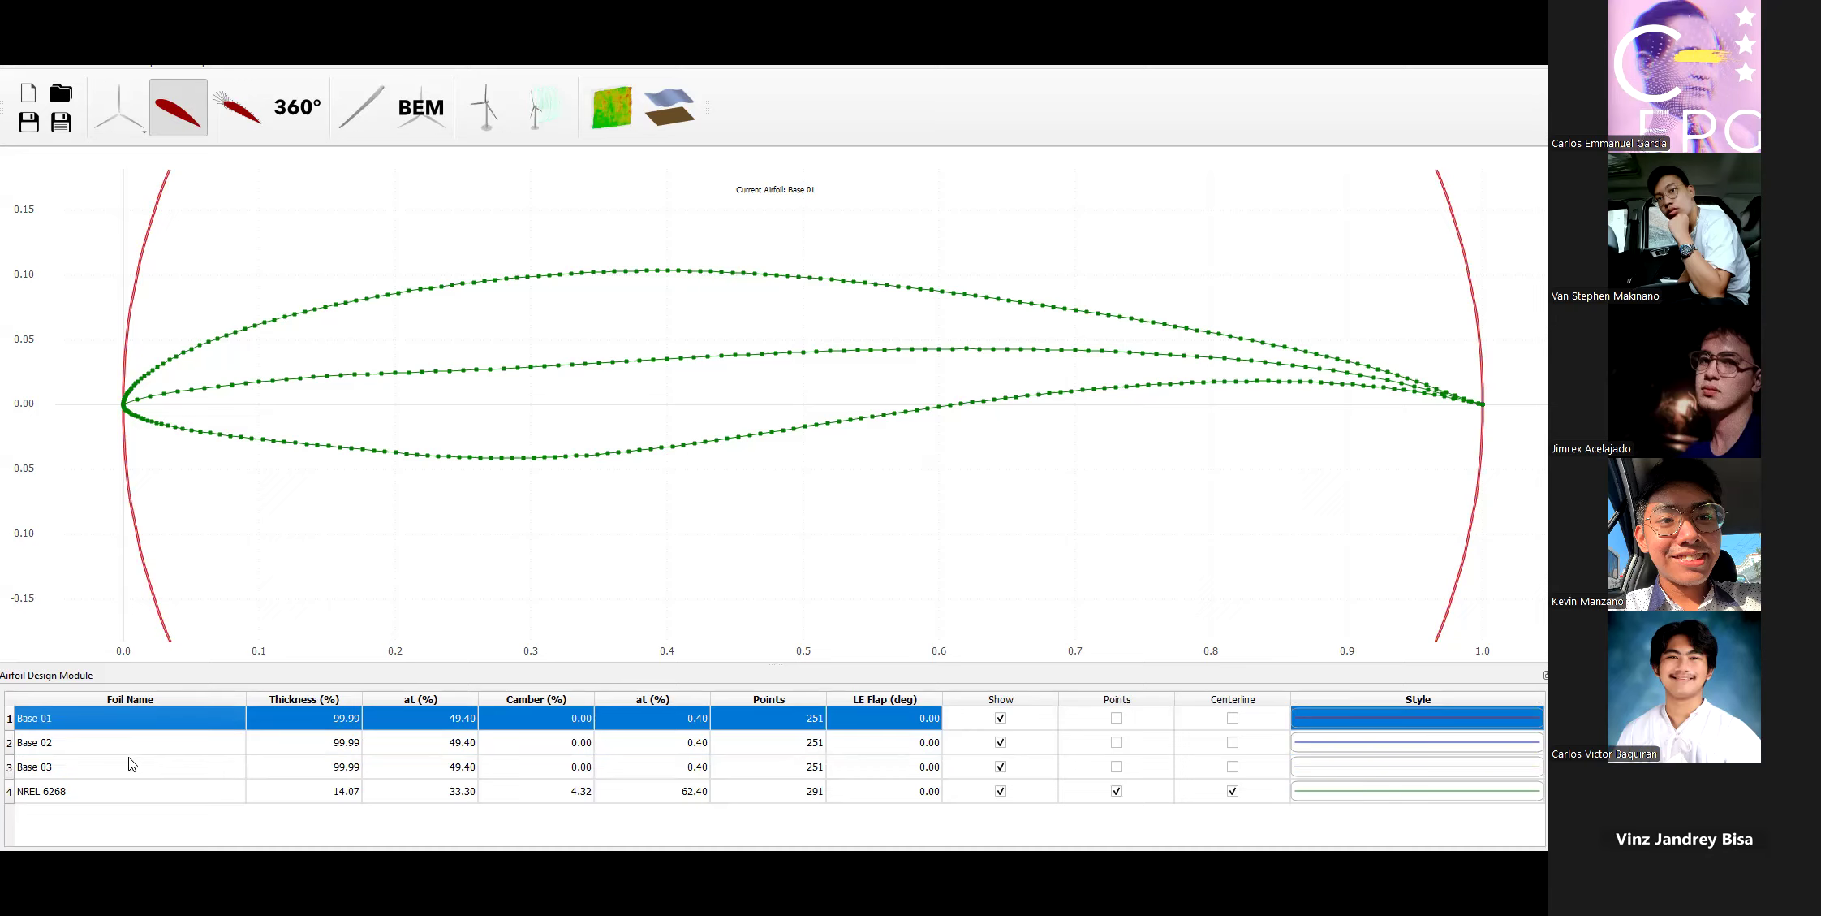
pyautogui.click(114, 770)
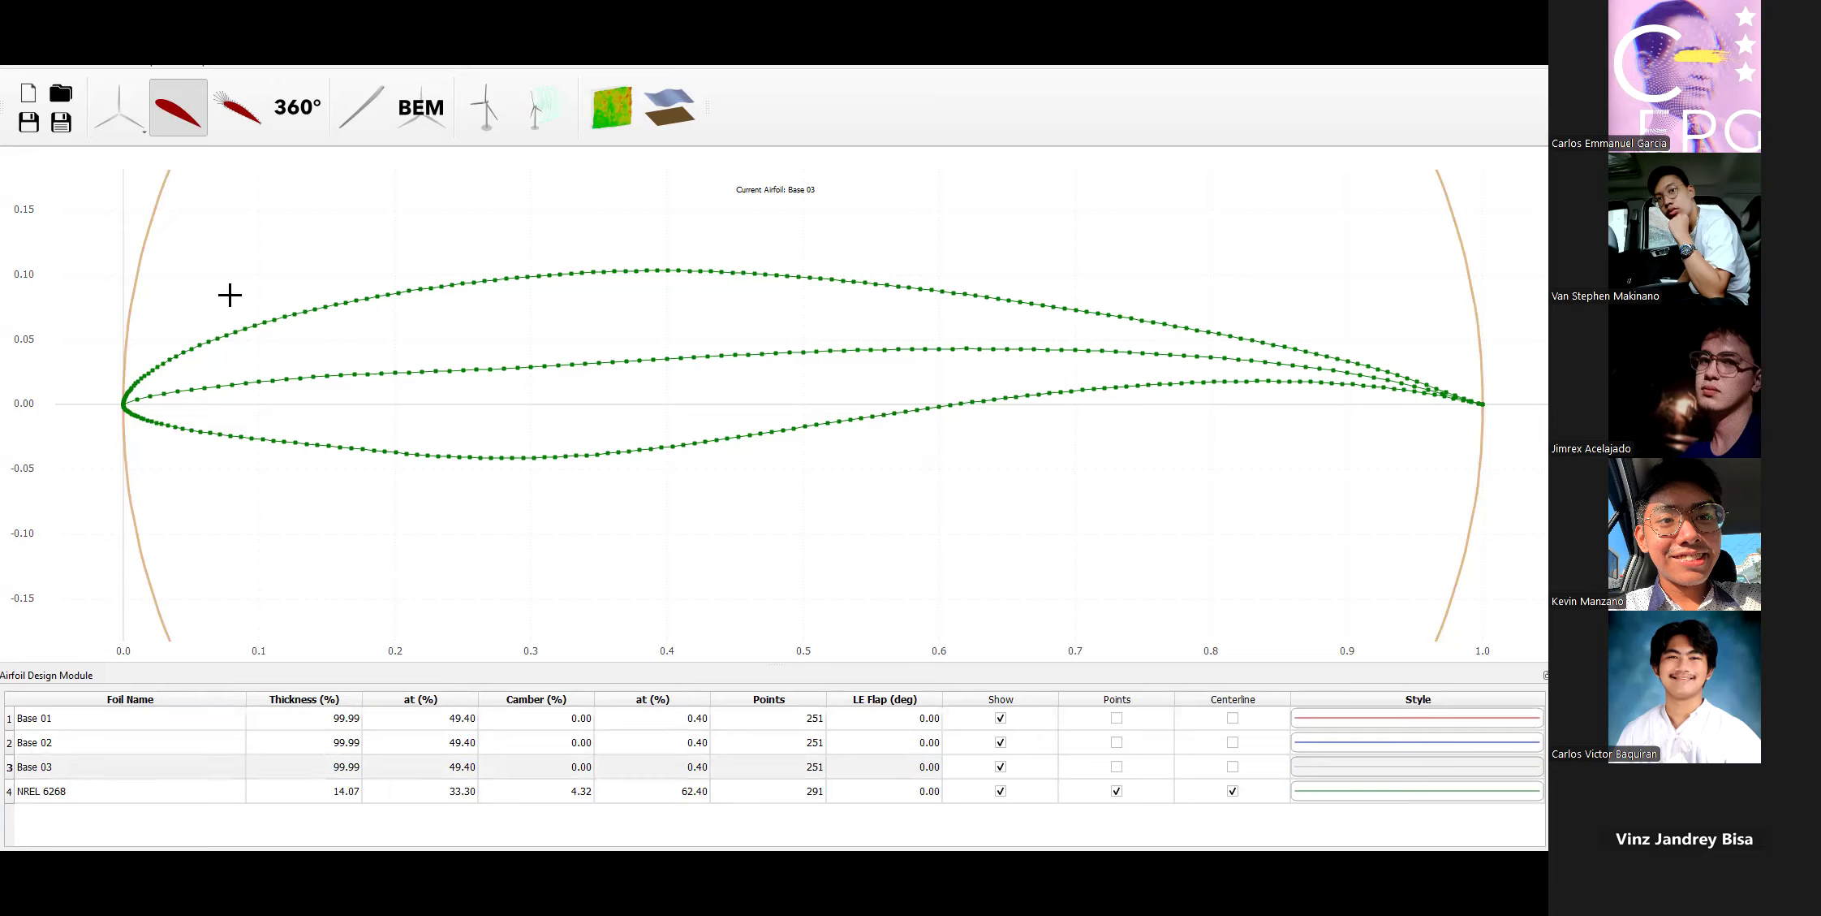
# Go to the Direct Airfoil Analysis module, select the NREL 6268 airfoil and look through its list of polars.
pyautogui.click(237, 119)
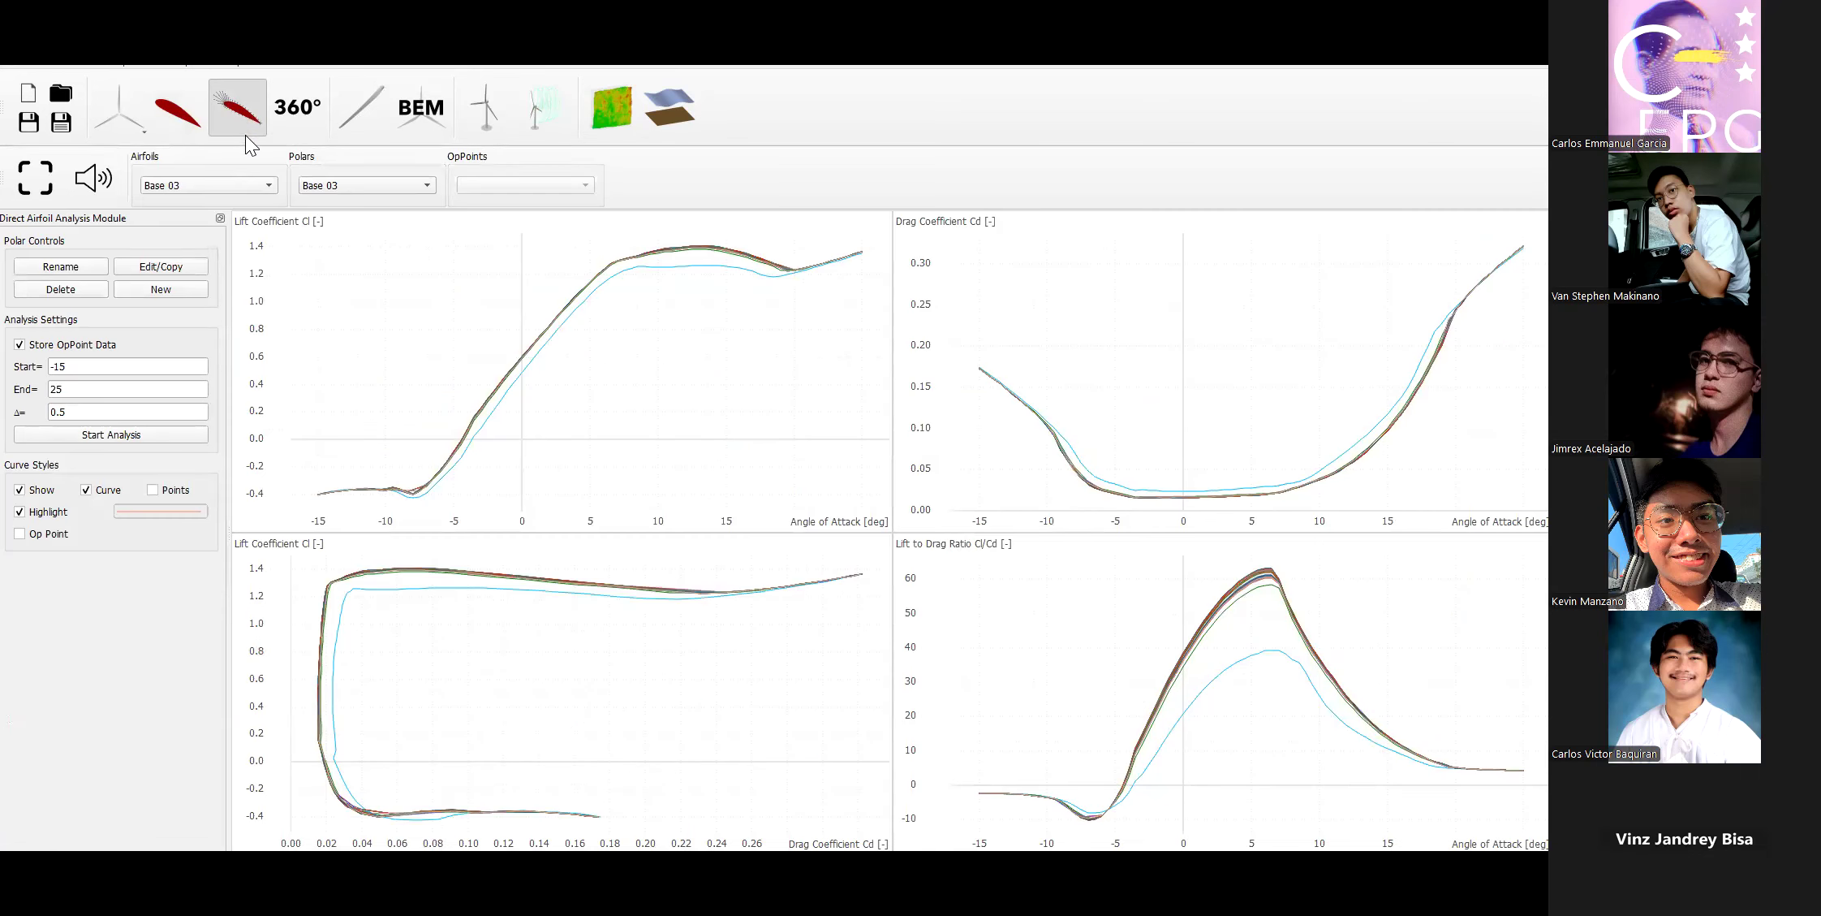
pyautogui.click(238, 185)
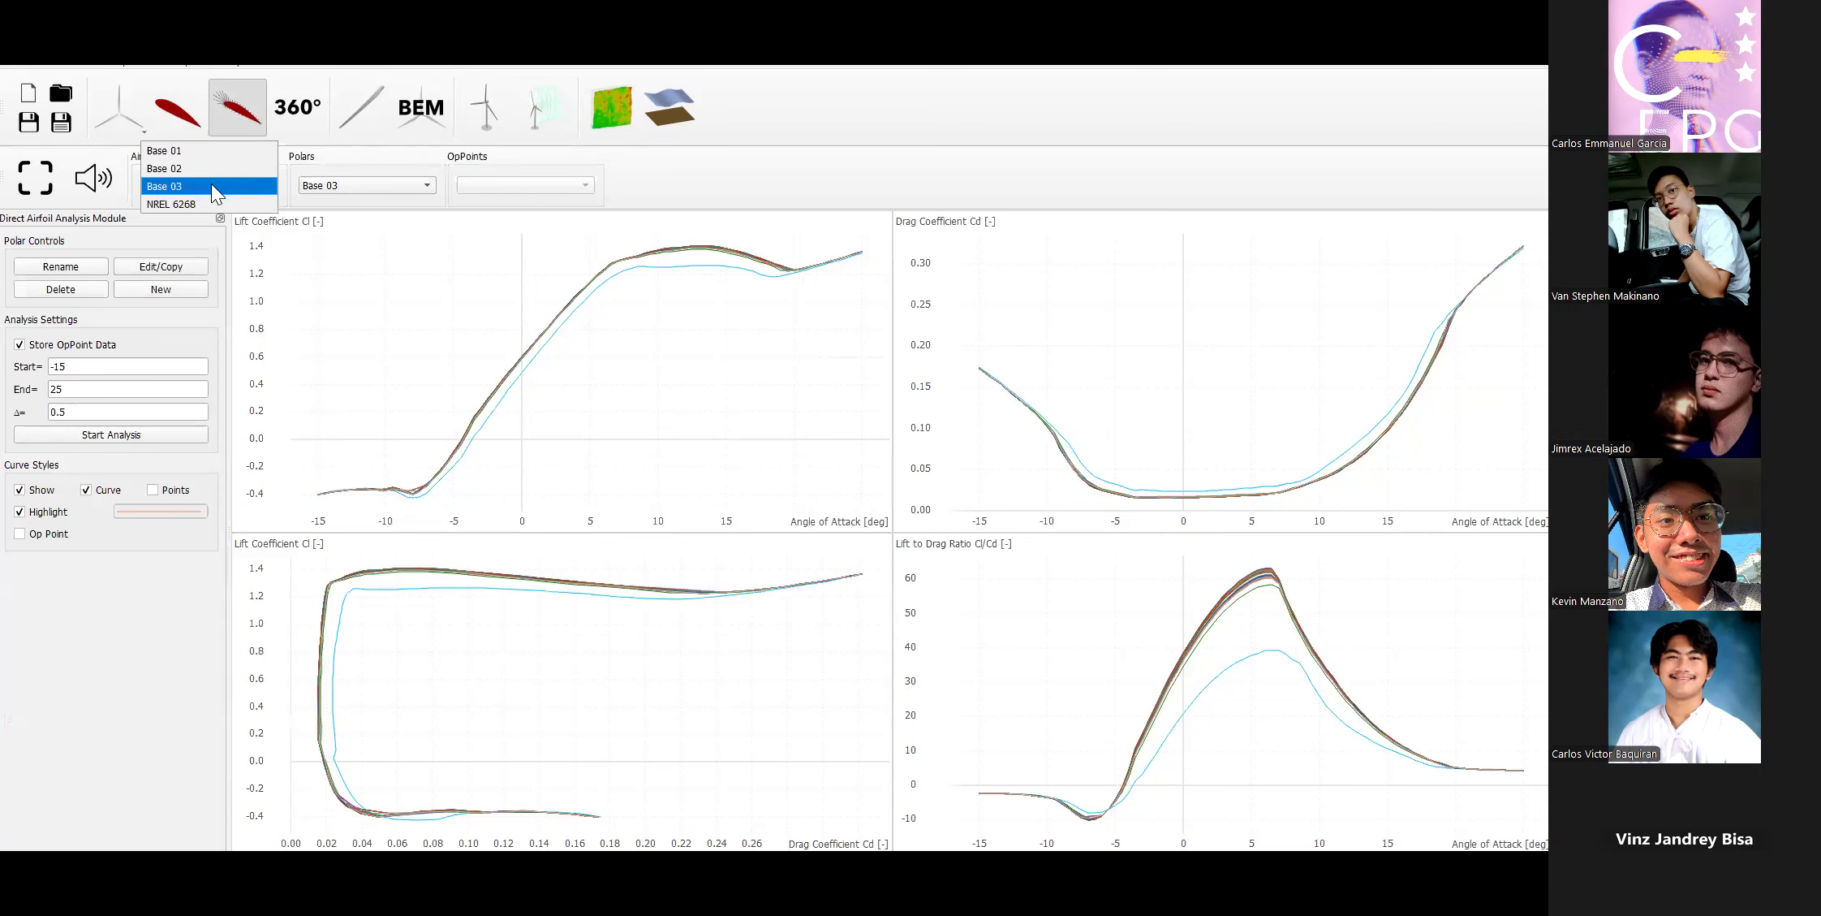
pyautogui.click(207, 202)
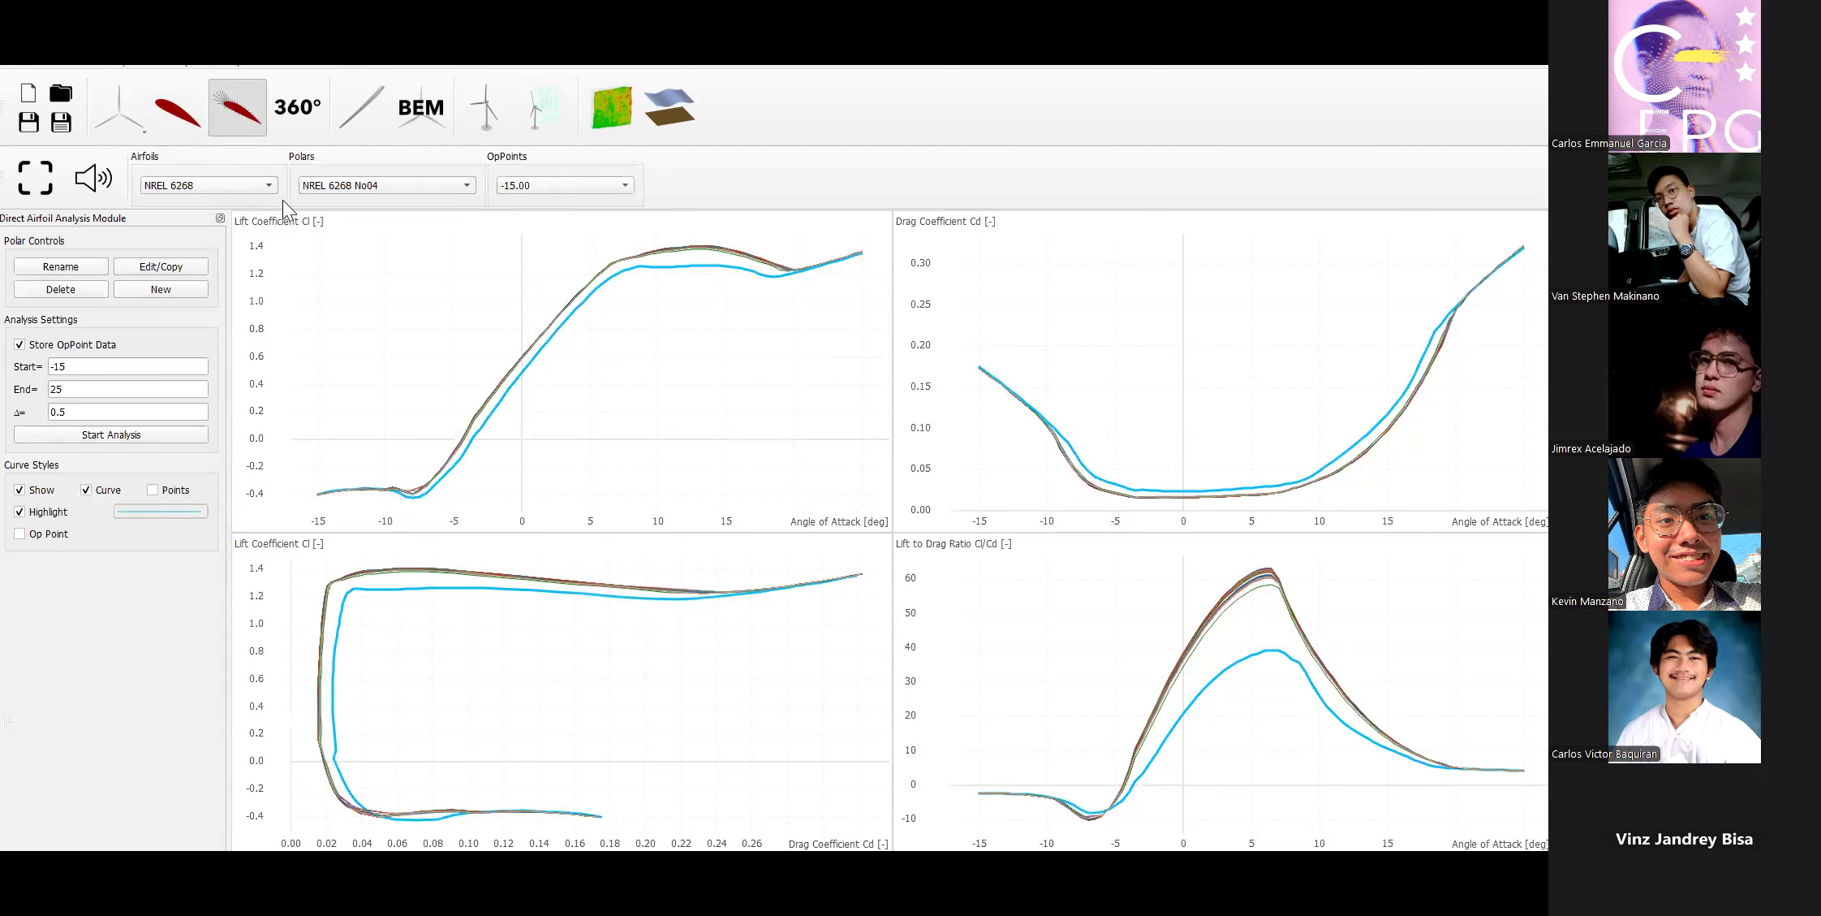
pyautogui.click(412, 182)
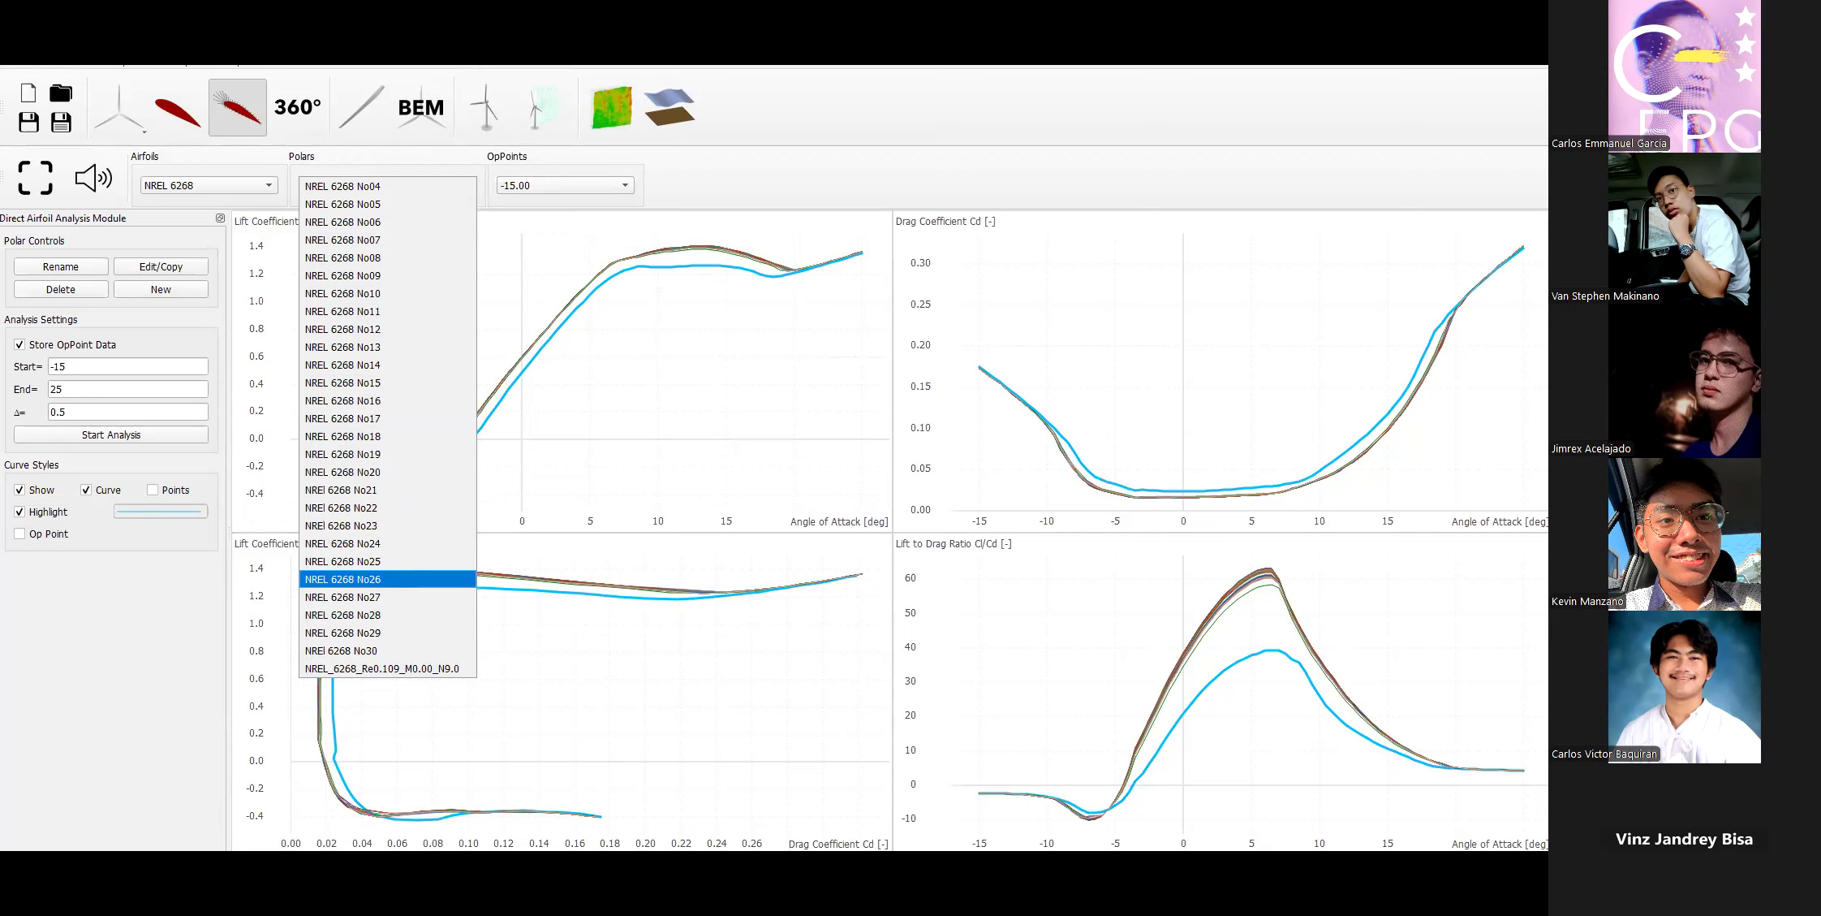
pyautogui.click(842, 108)
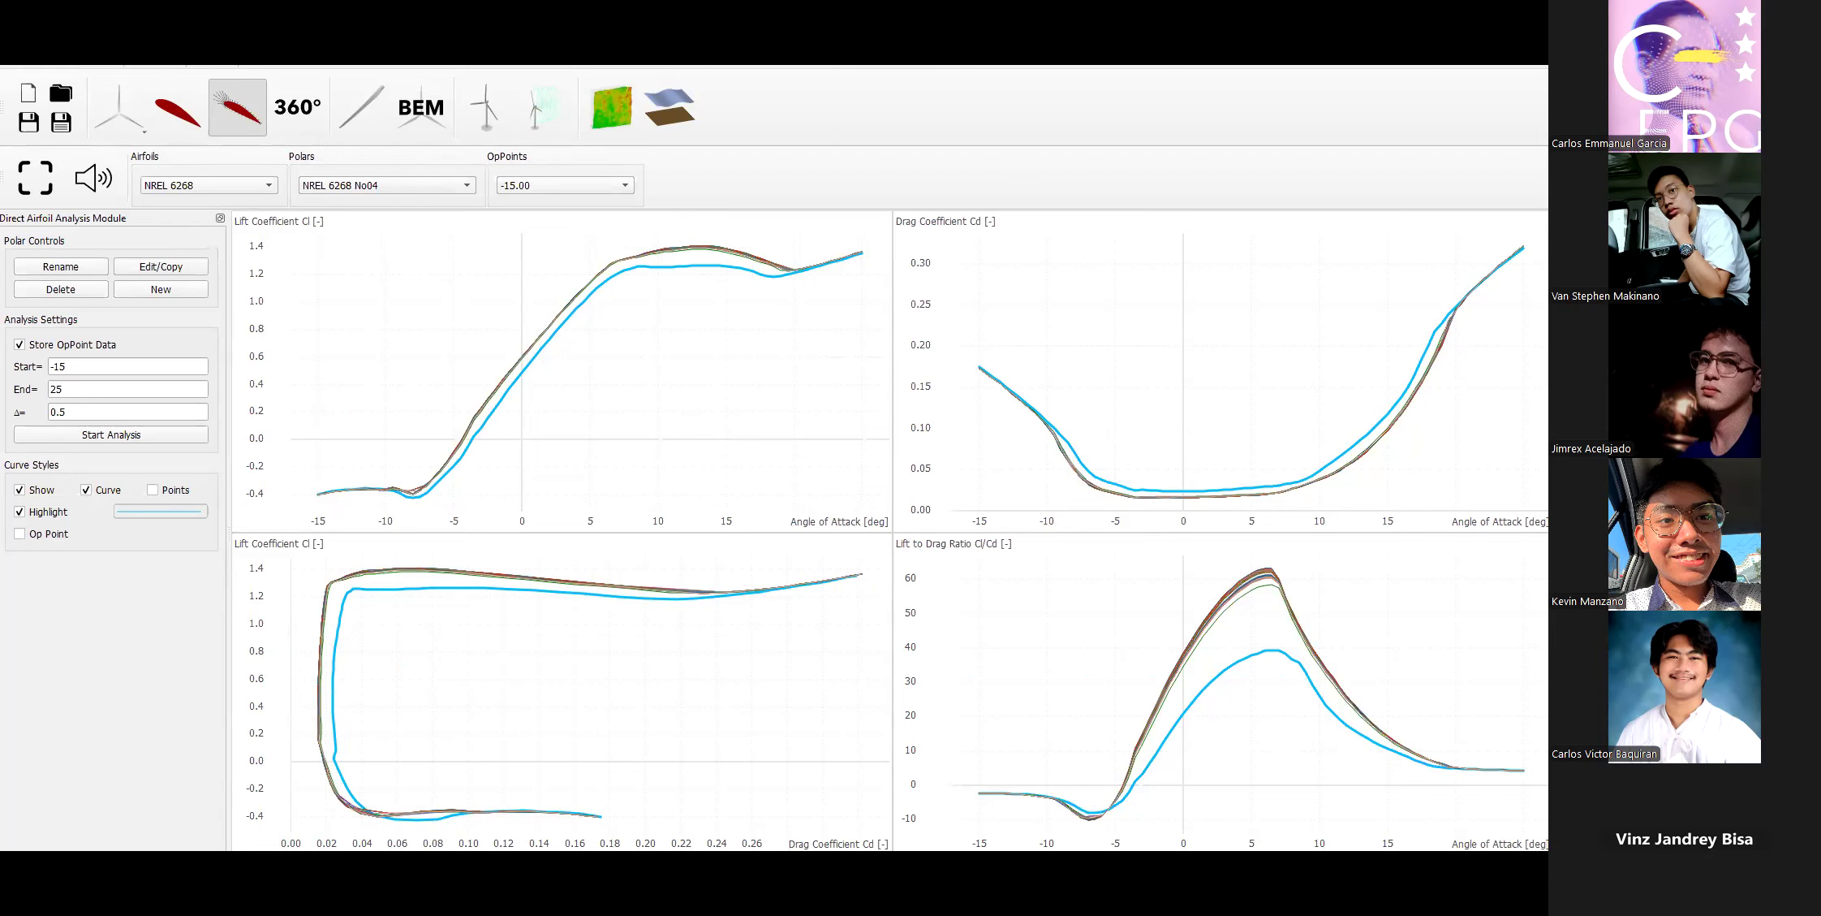
# Switch to the Excel blade data sheet and examine the rows for blade sections 0, 4 and 5.
pyautogui.hotkey('alt', 'Tab')
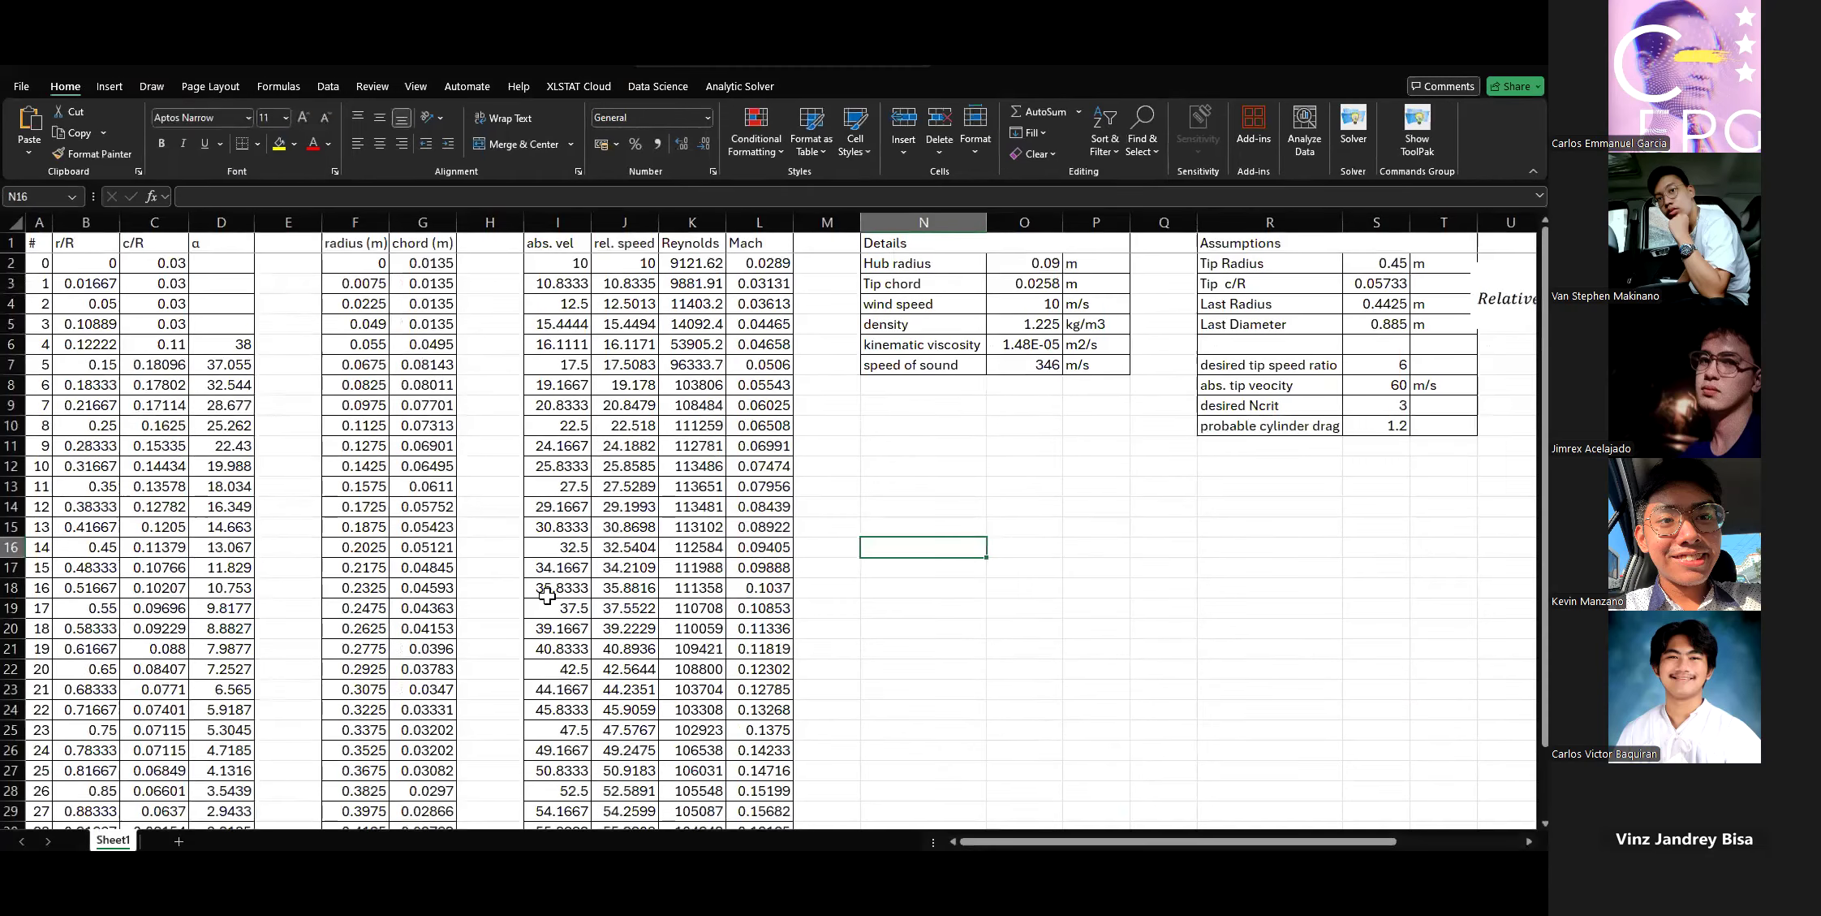
pyautogui.click(11, 263)
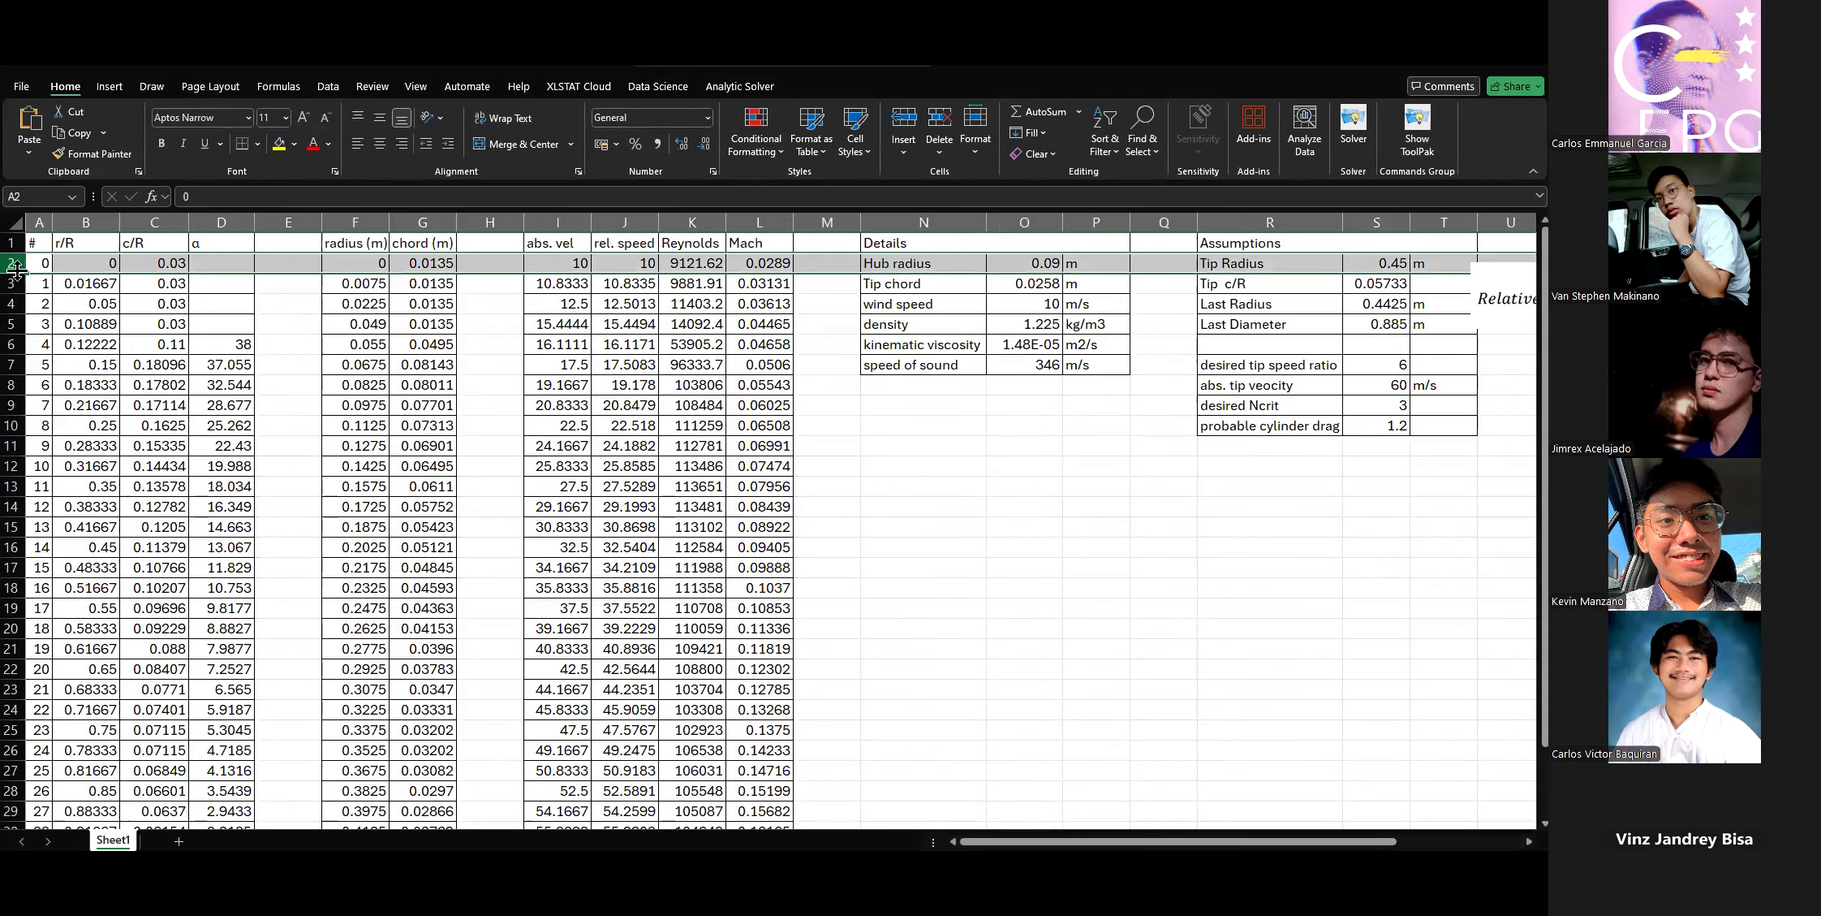
pyautogui.click(14, 348)
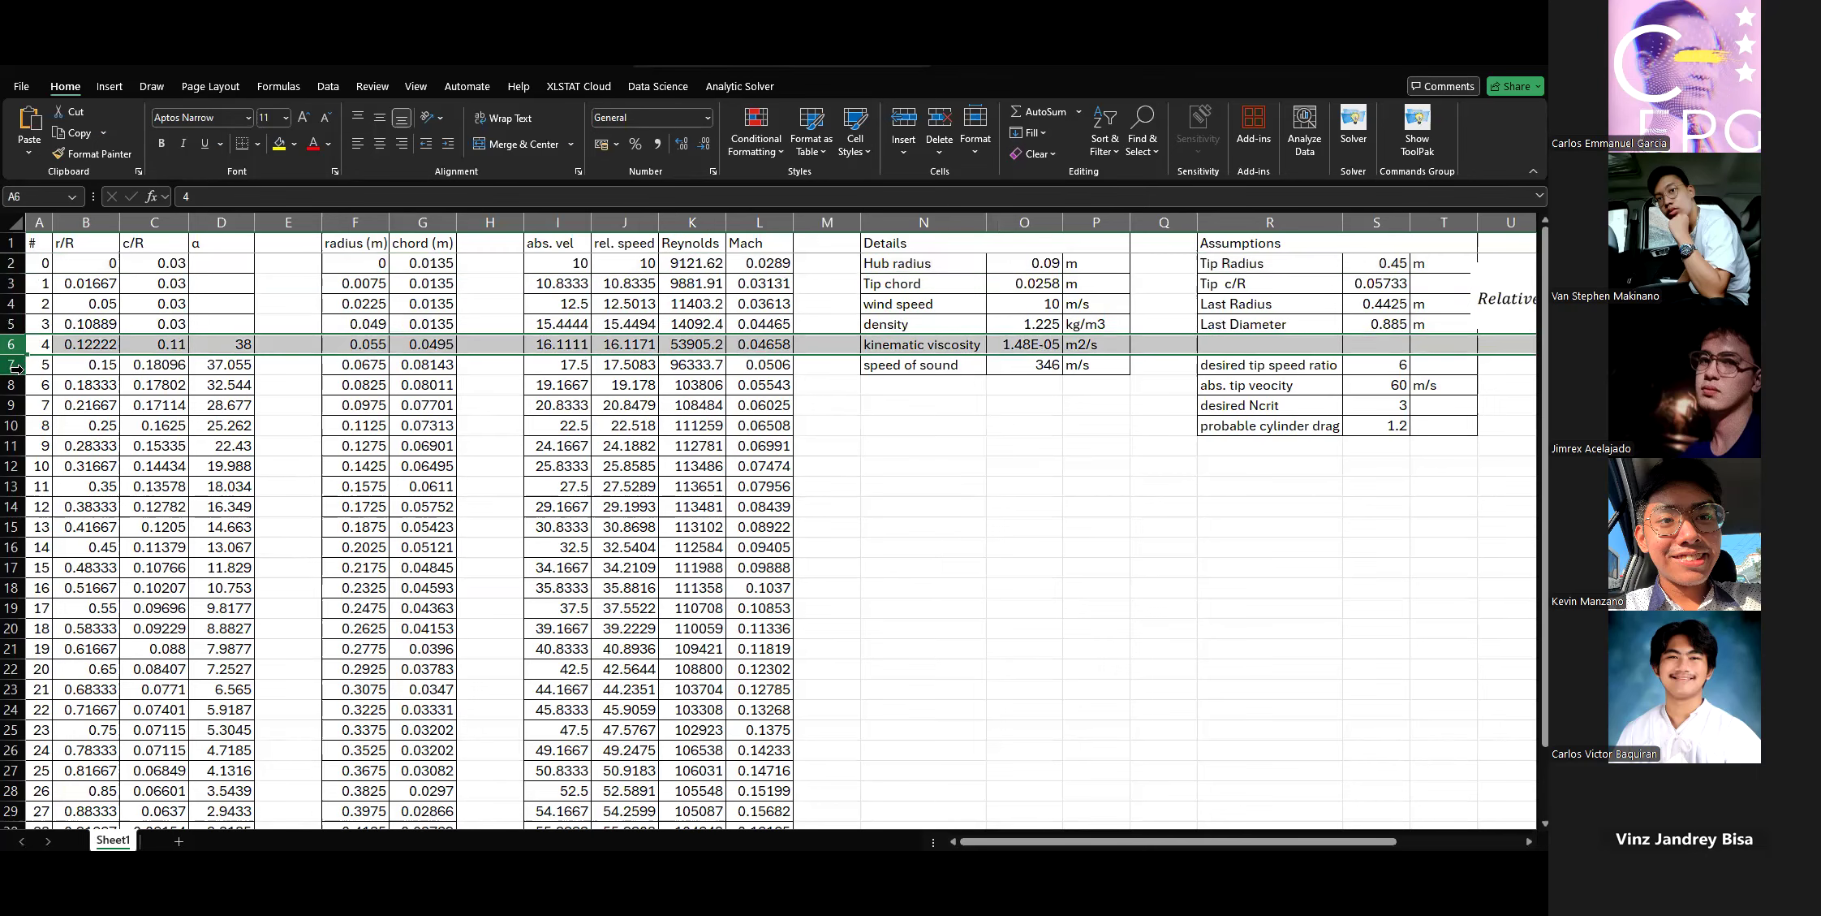
pyautogui.click(17, 369)
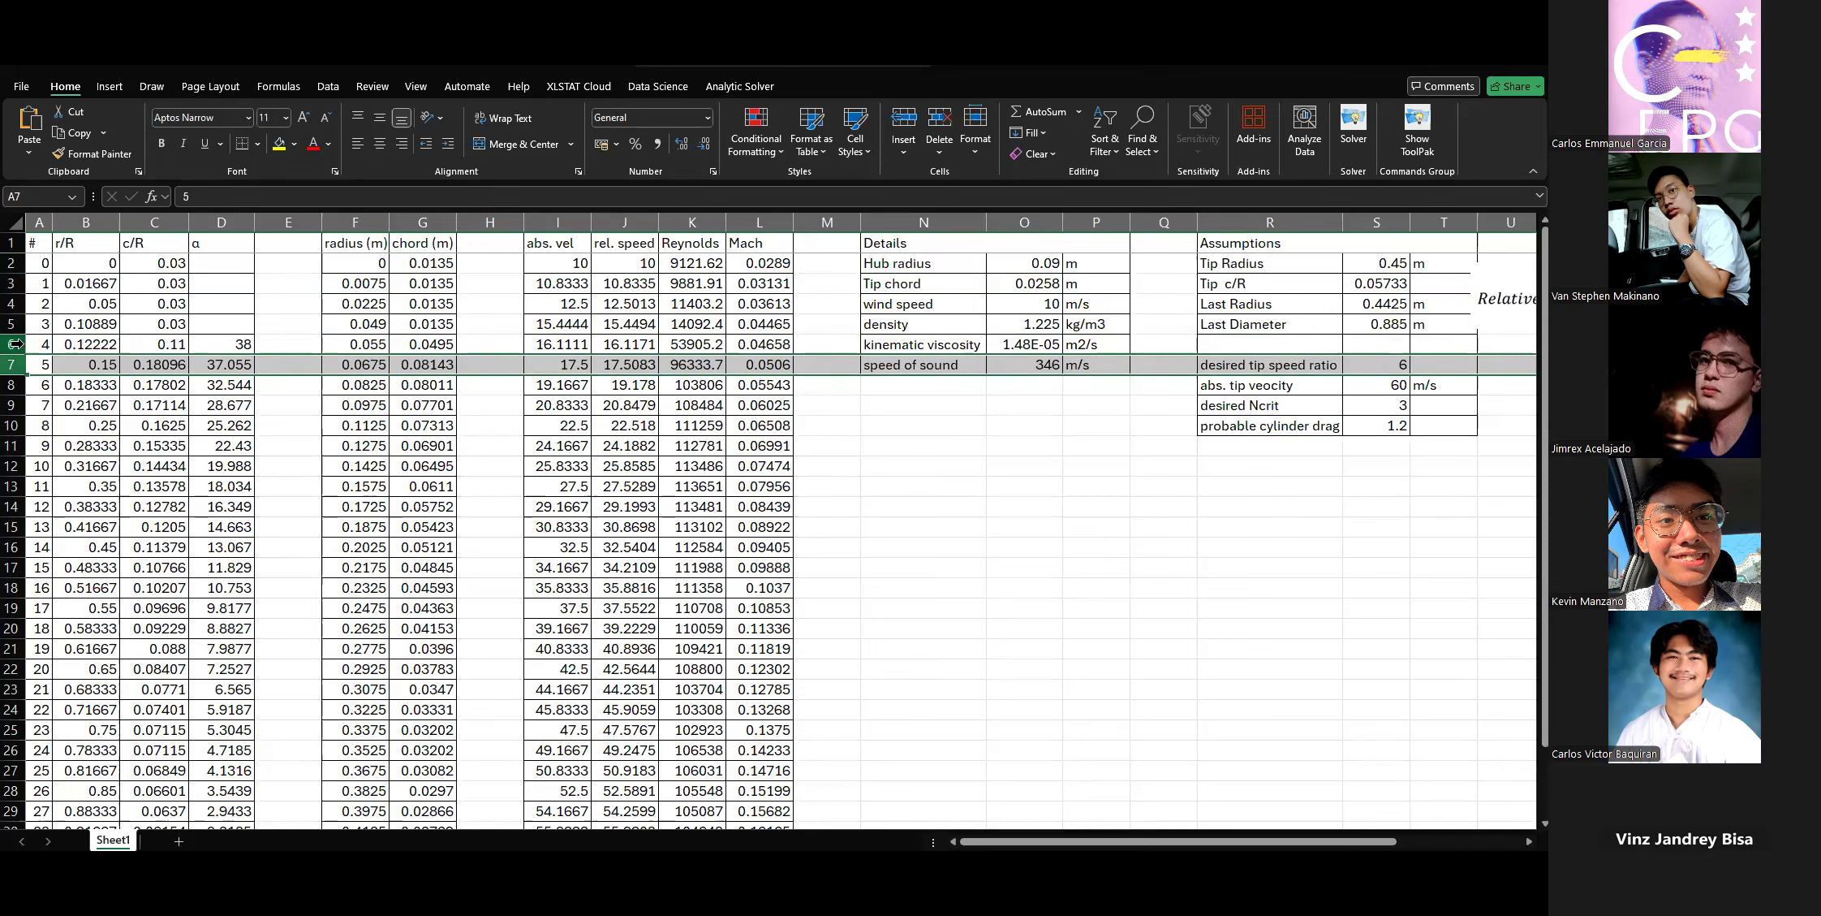
pyautogui.click(16, 346)
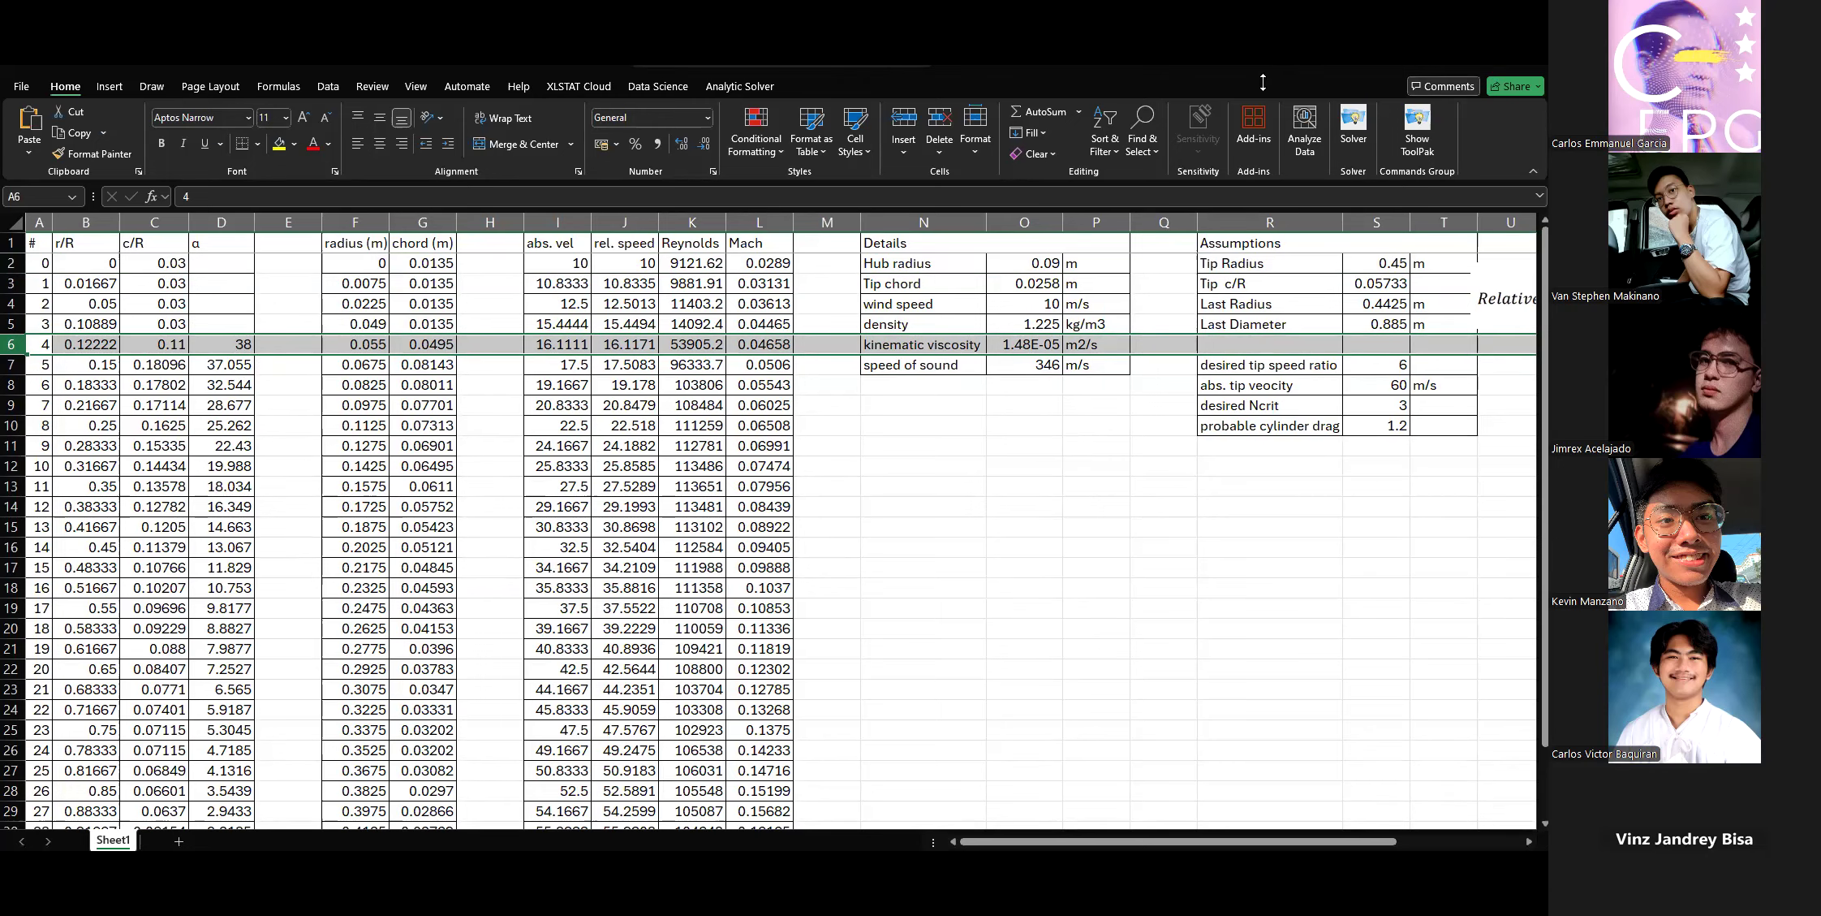
# Switch to krogstad2011.pdf and examine the model blade in Figure 4 and the blade definition in Table I.
pyautogui.hotkey('alt', 'Tab')
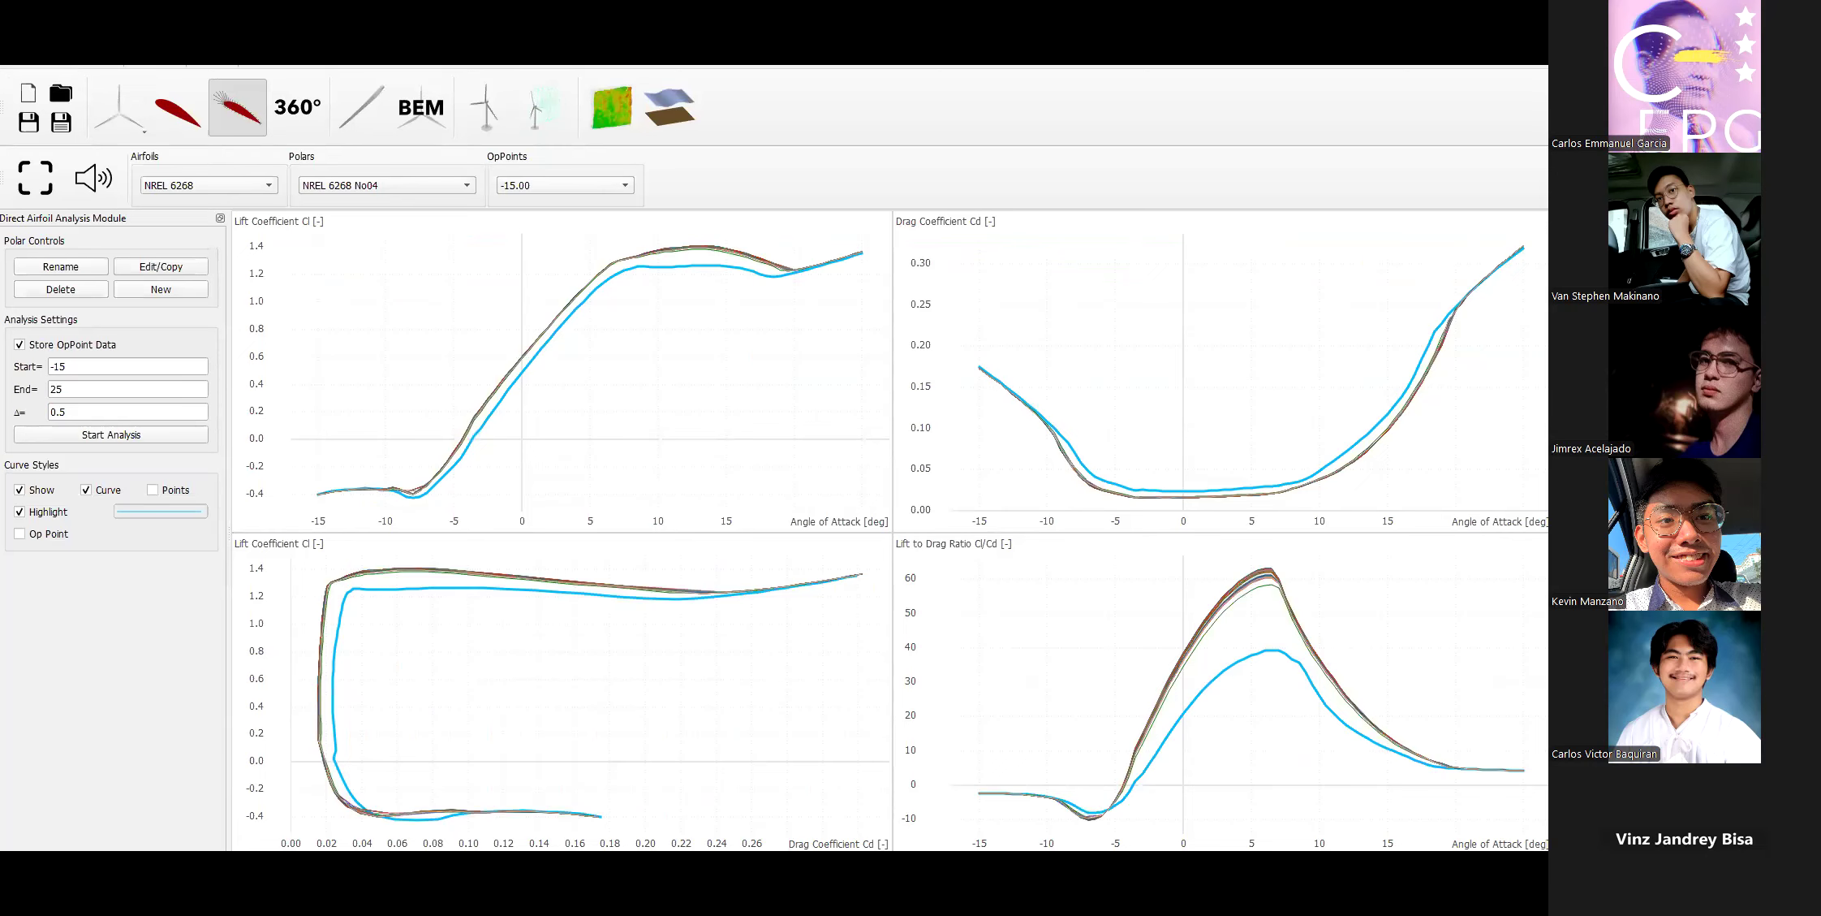
pyautogui.hotkey('alt', 'Tab')
pyautogui.scroll(10, 783, 706)
pyautogui.scroll(15, 787, 700)
pyautogui.scroll(15, 789, 682)
pyautogui.scroll(15, 789, 677)
pyautogui.scroll(15, 789, 677)
pyautogui.scroll(15, 789, 677)
pyautogui.scroll(15, 790, 675)
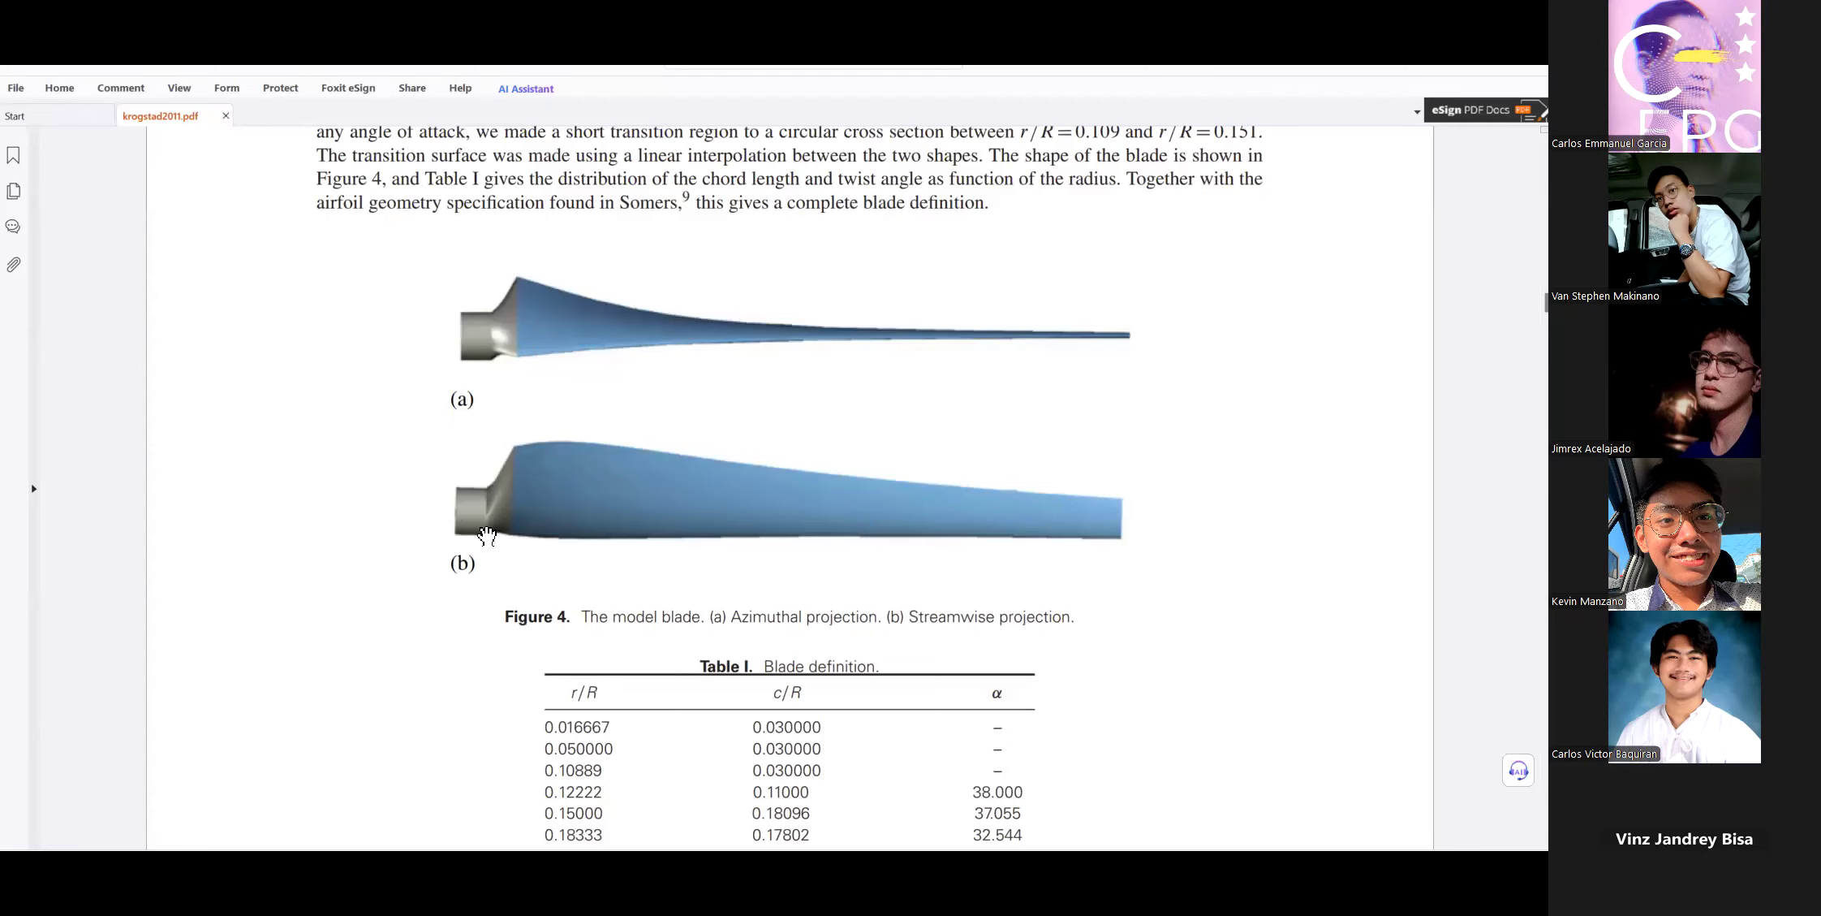
pyautogui.scroll(-7, 487, 535)
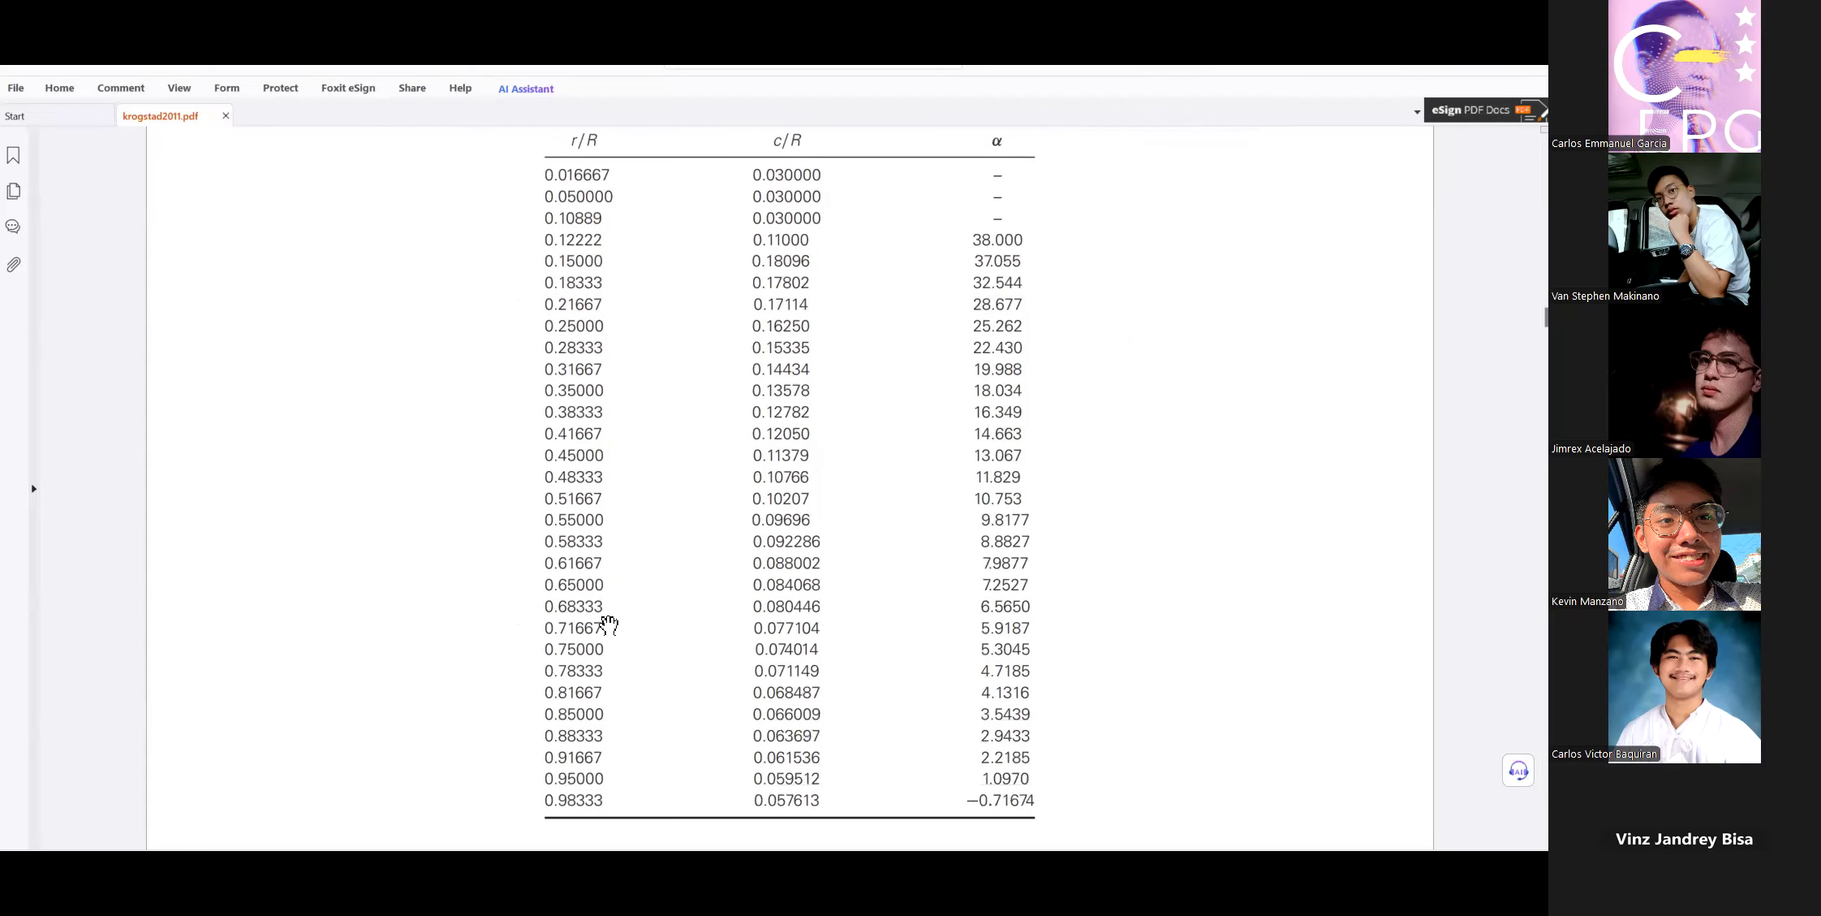
pyautogui.scroll(1, 638, 297)
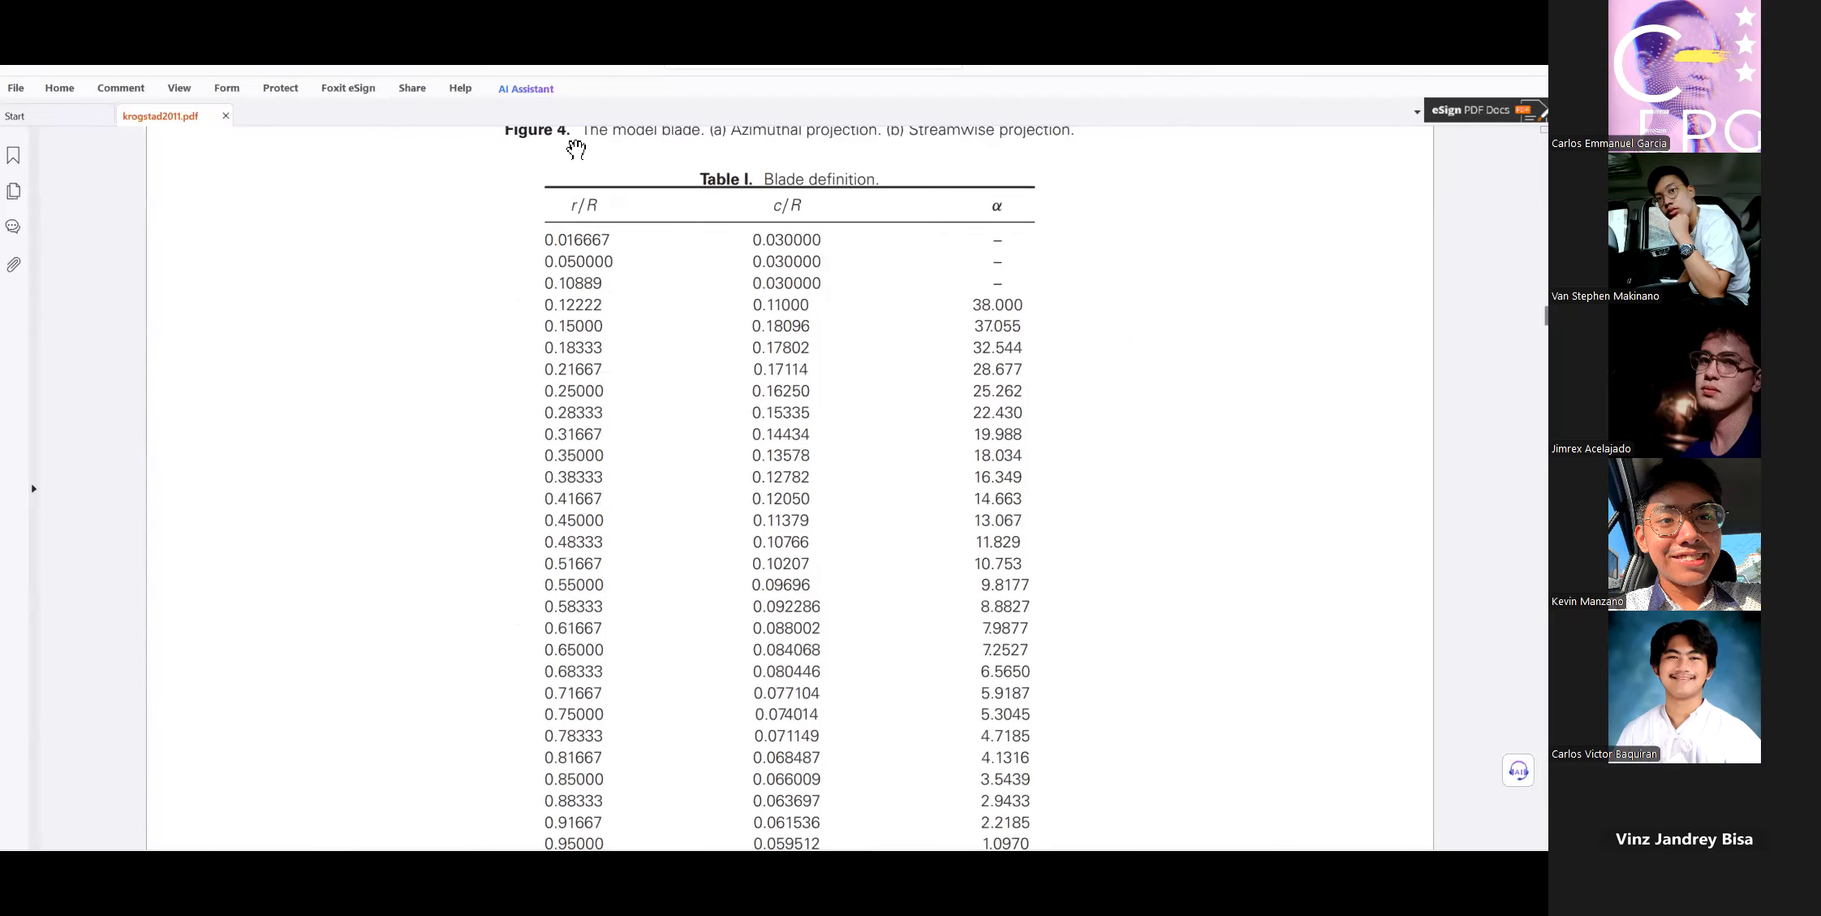
pyautogui.scroll(-1, 812, 585)
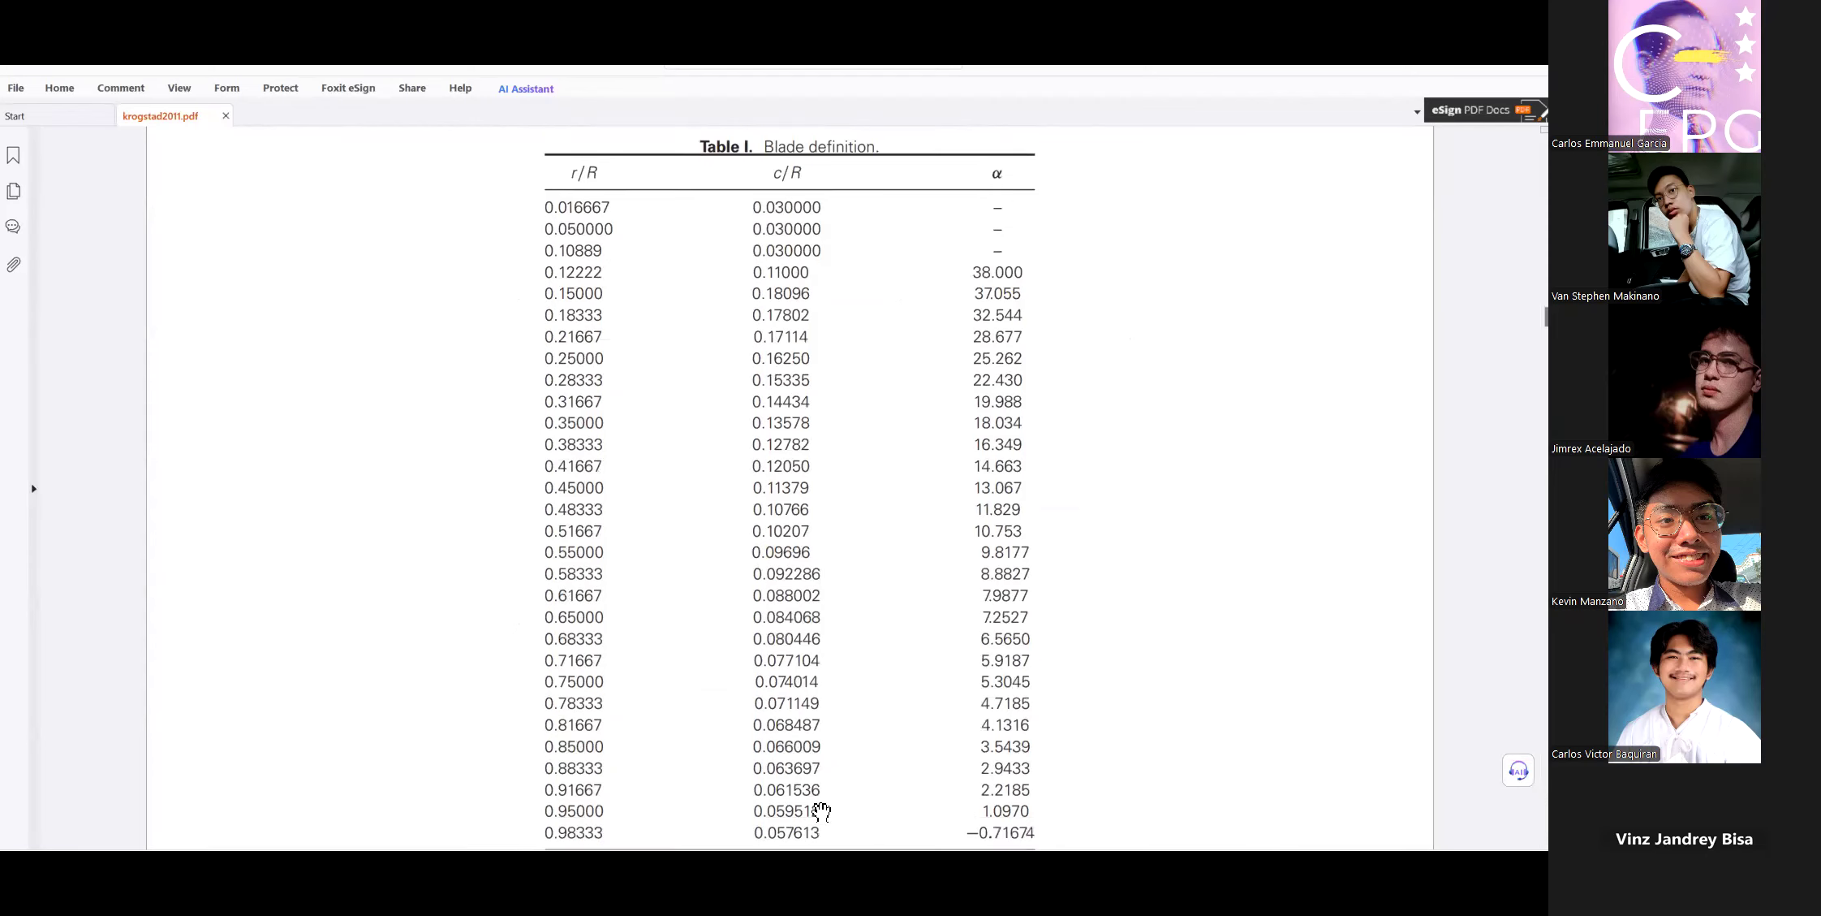
pyautogui.scroll(1, 713, 664)
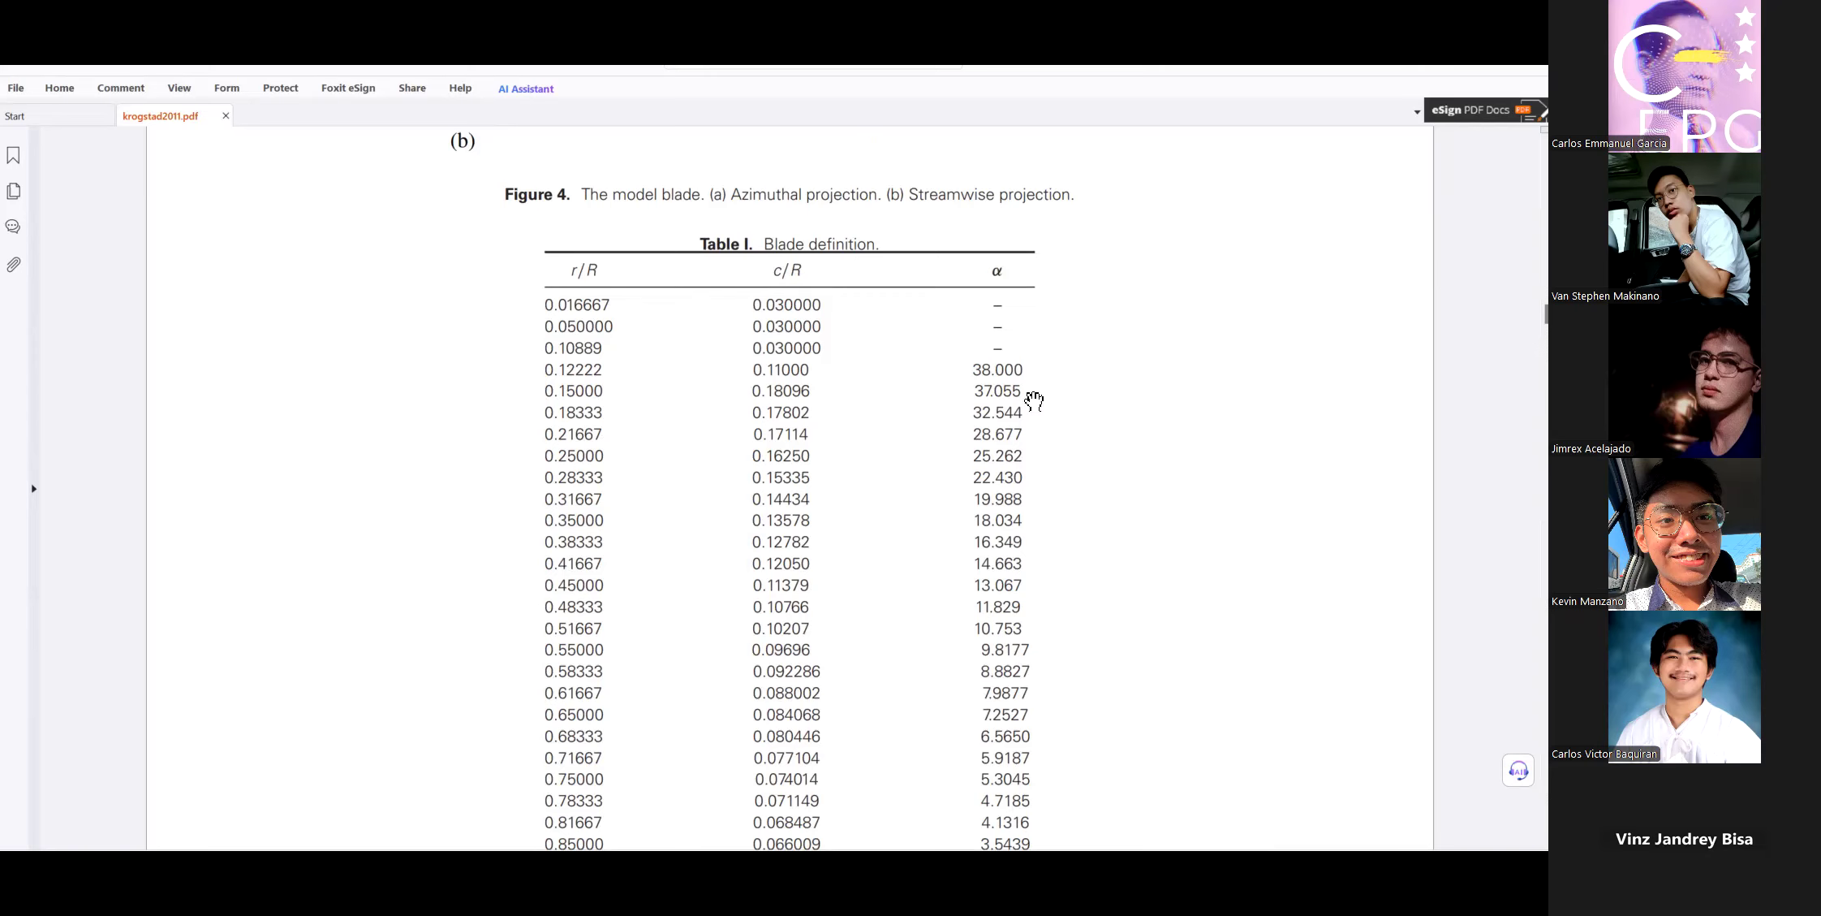
pyautogui.scroll(-2, 960, 453)
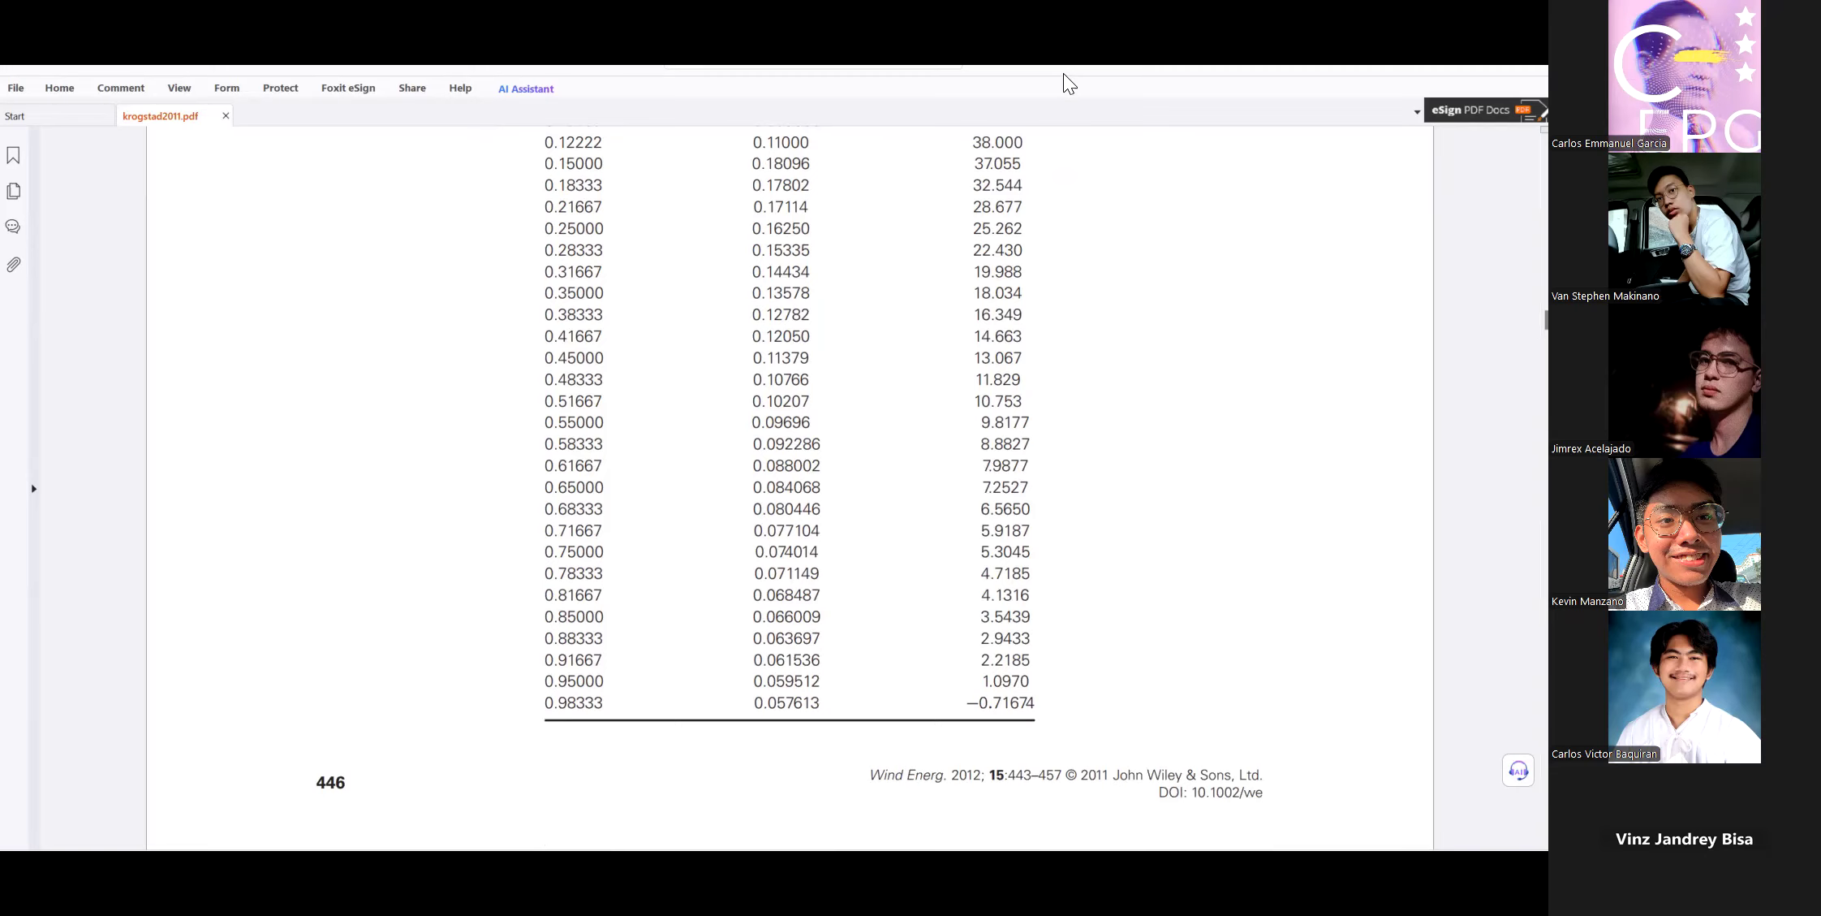
# Return to QBlade and compare the polars available for the NREL 6268 and Base 03 airfoils.
pyautogui.hotkey('alt', 'Tab')
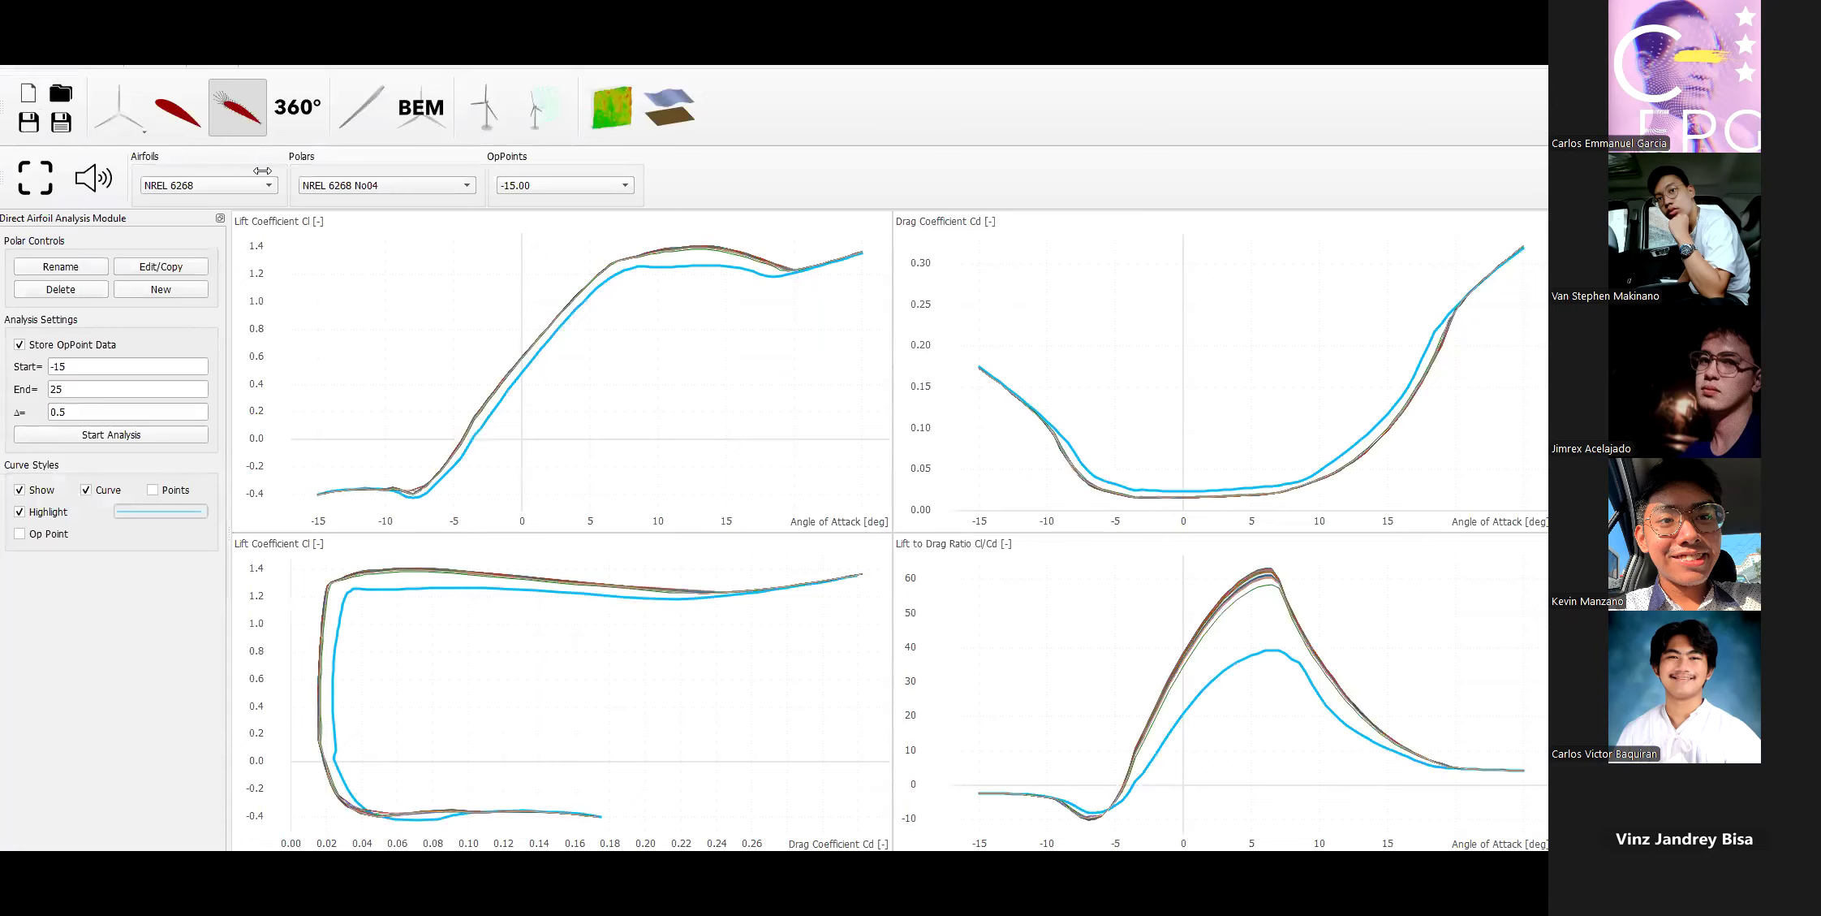
pyautogui.click(411, 179)
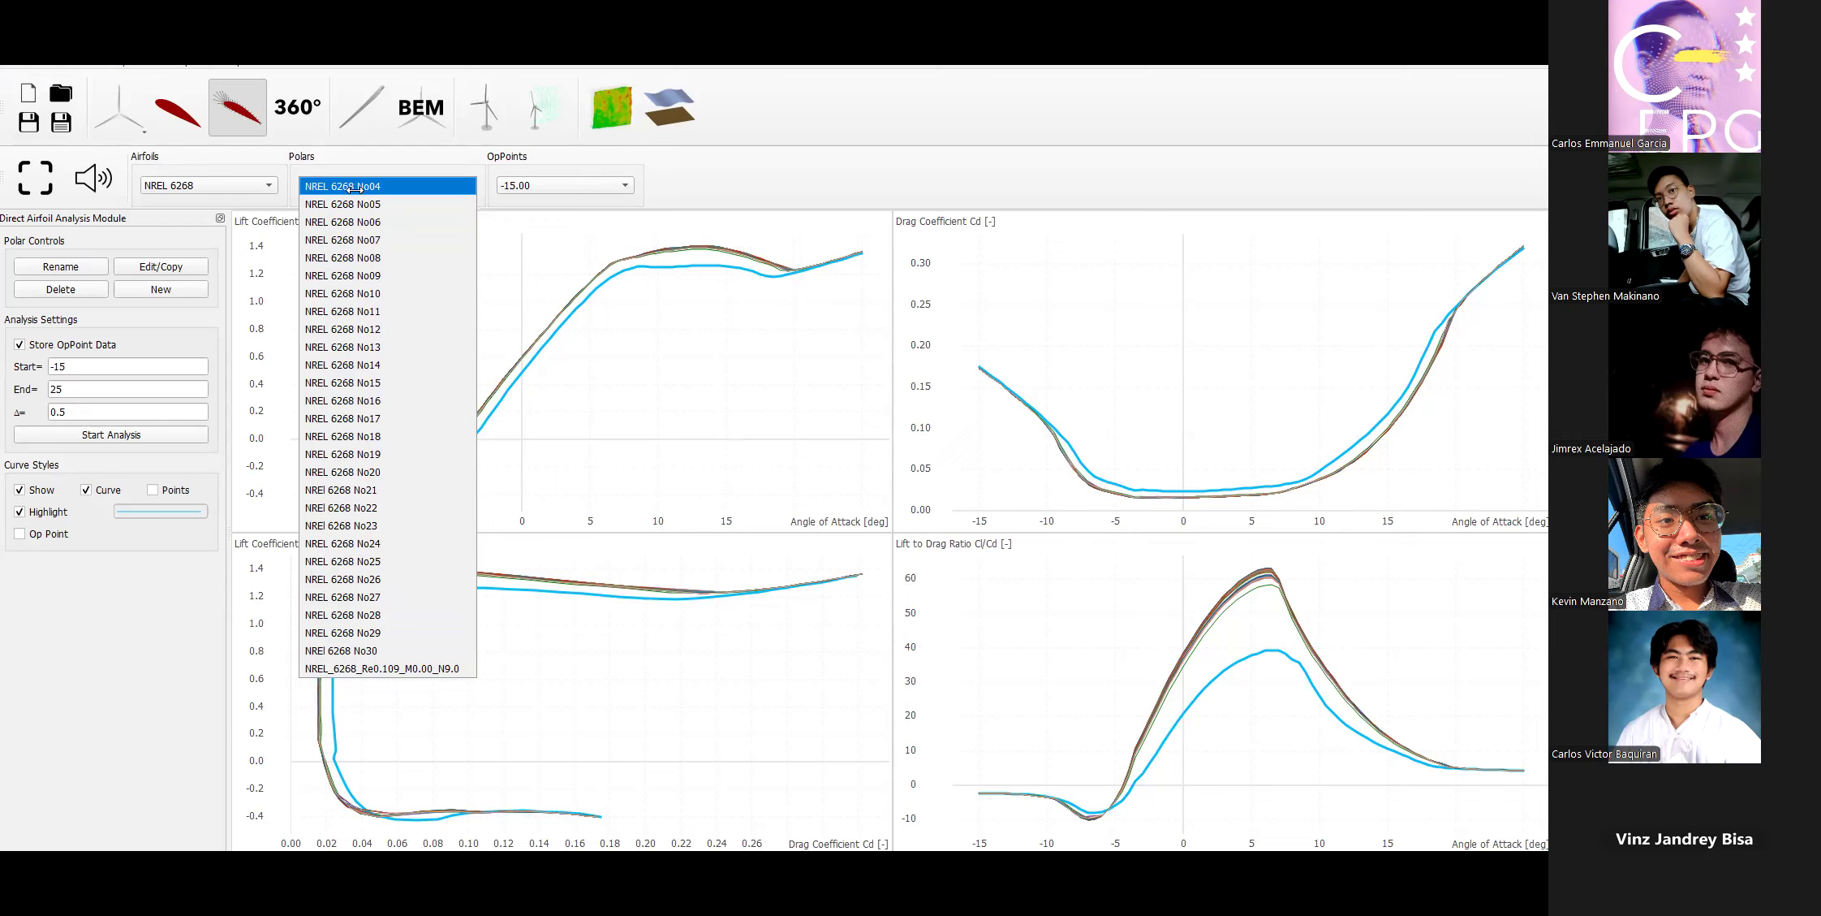
pyautogui.click(253, 188)
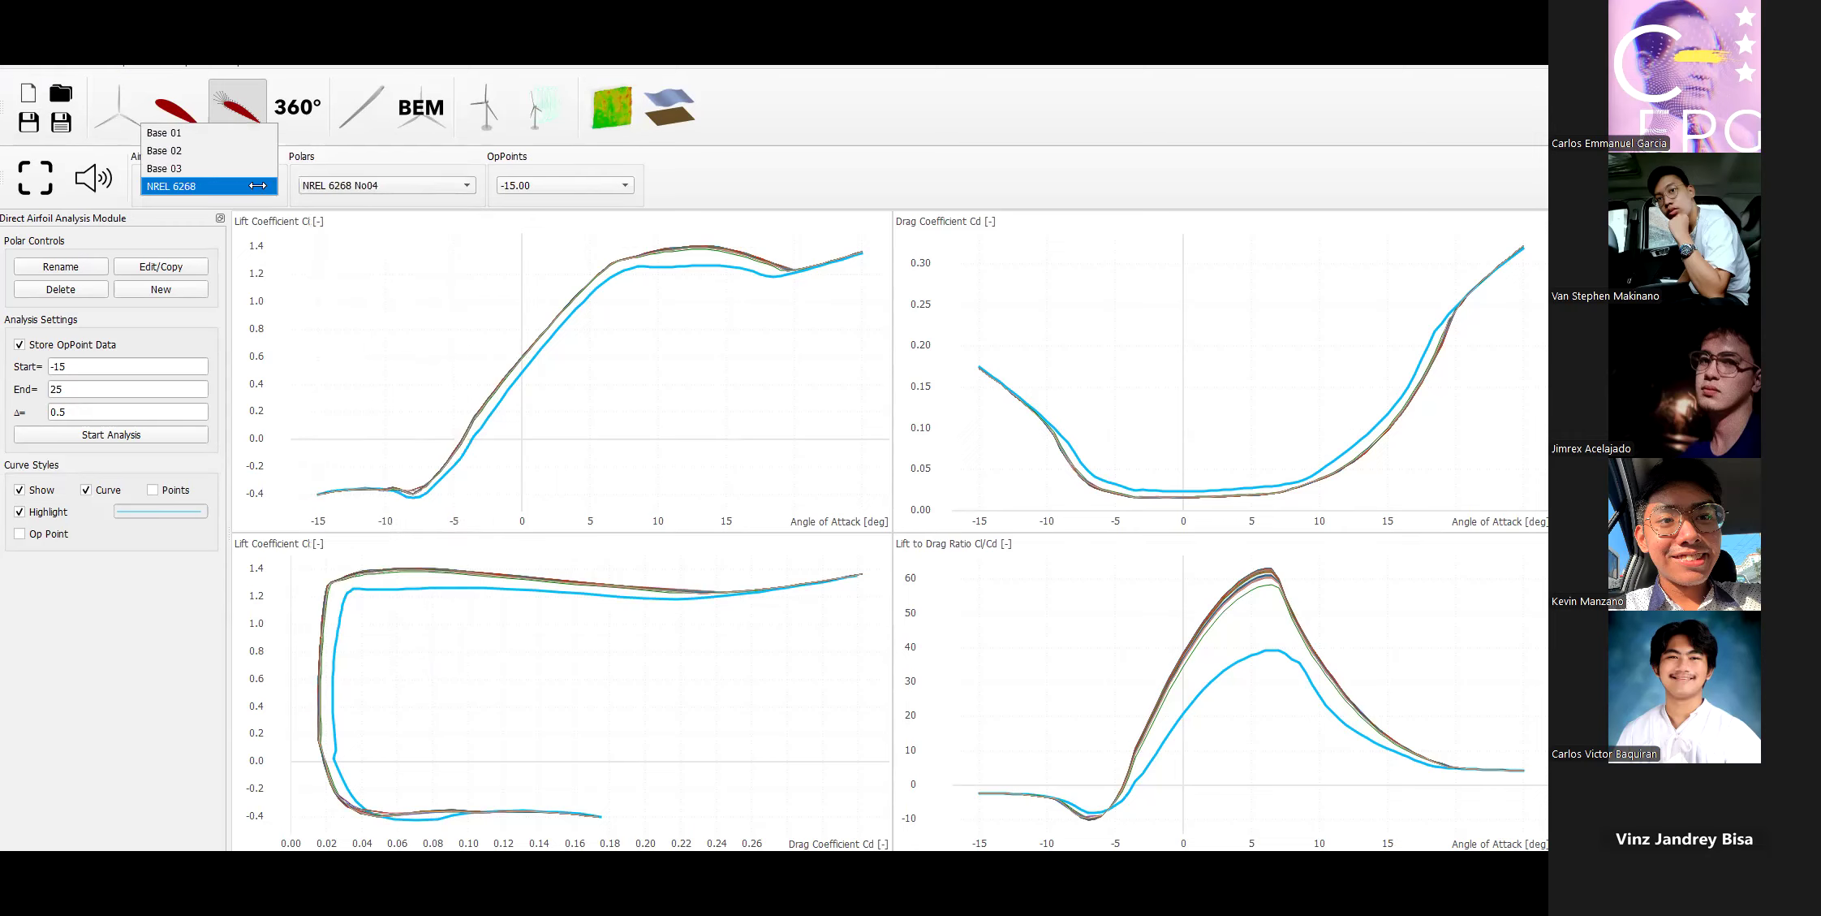
pyautogui.click(256, 169)
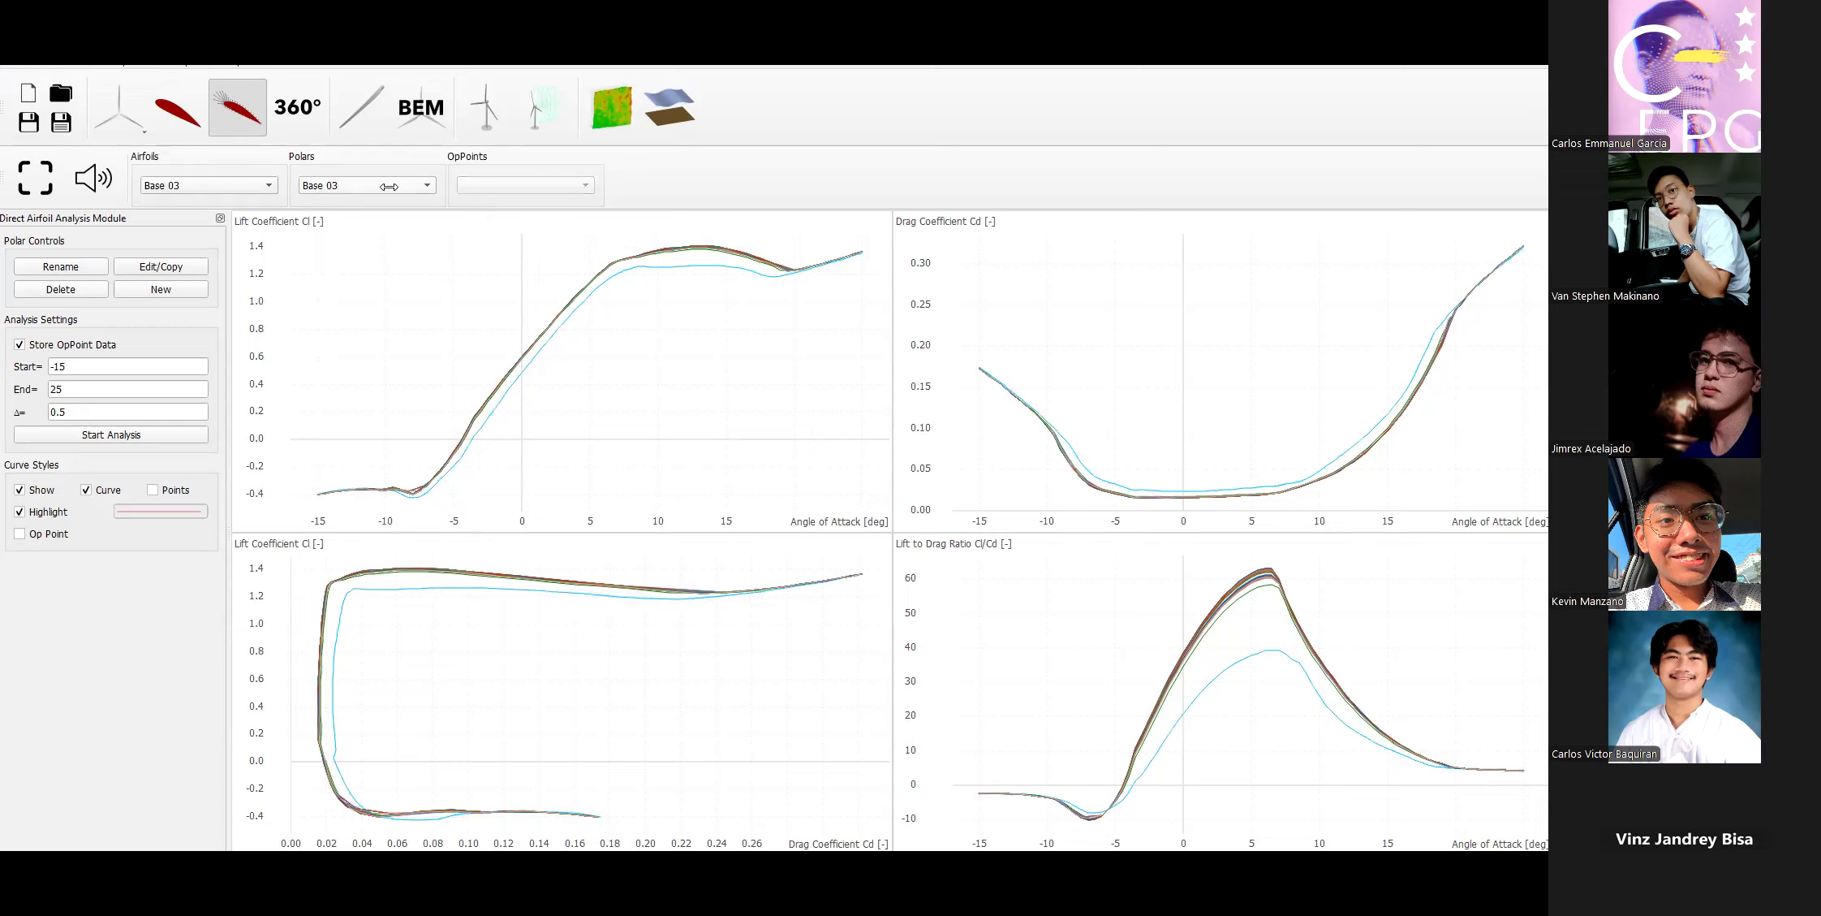
pyautogui.click(255, 183)
pyautogui.click(249, 200)
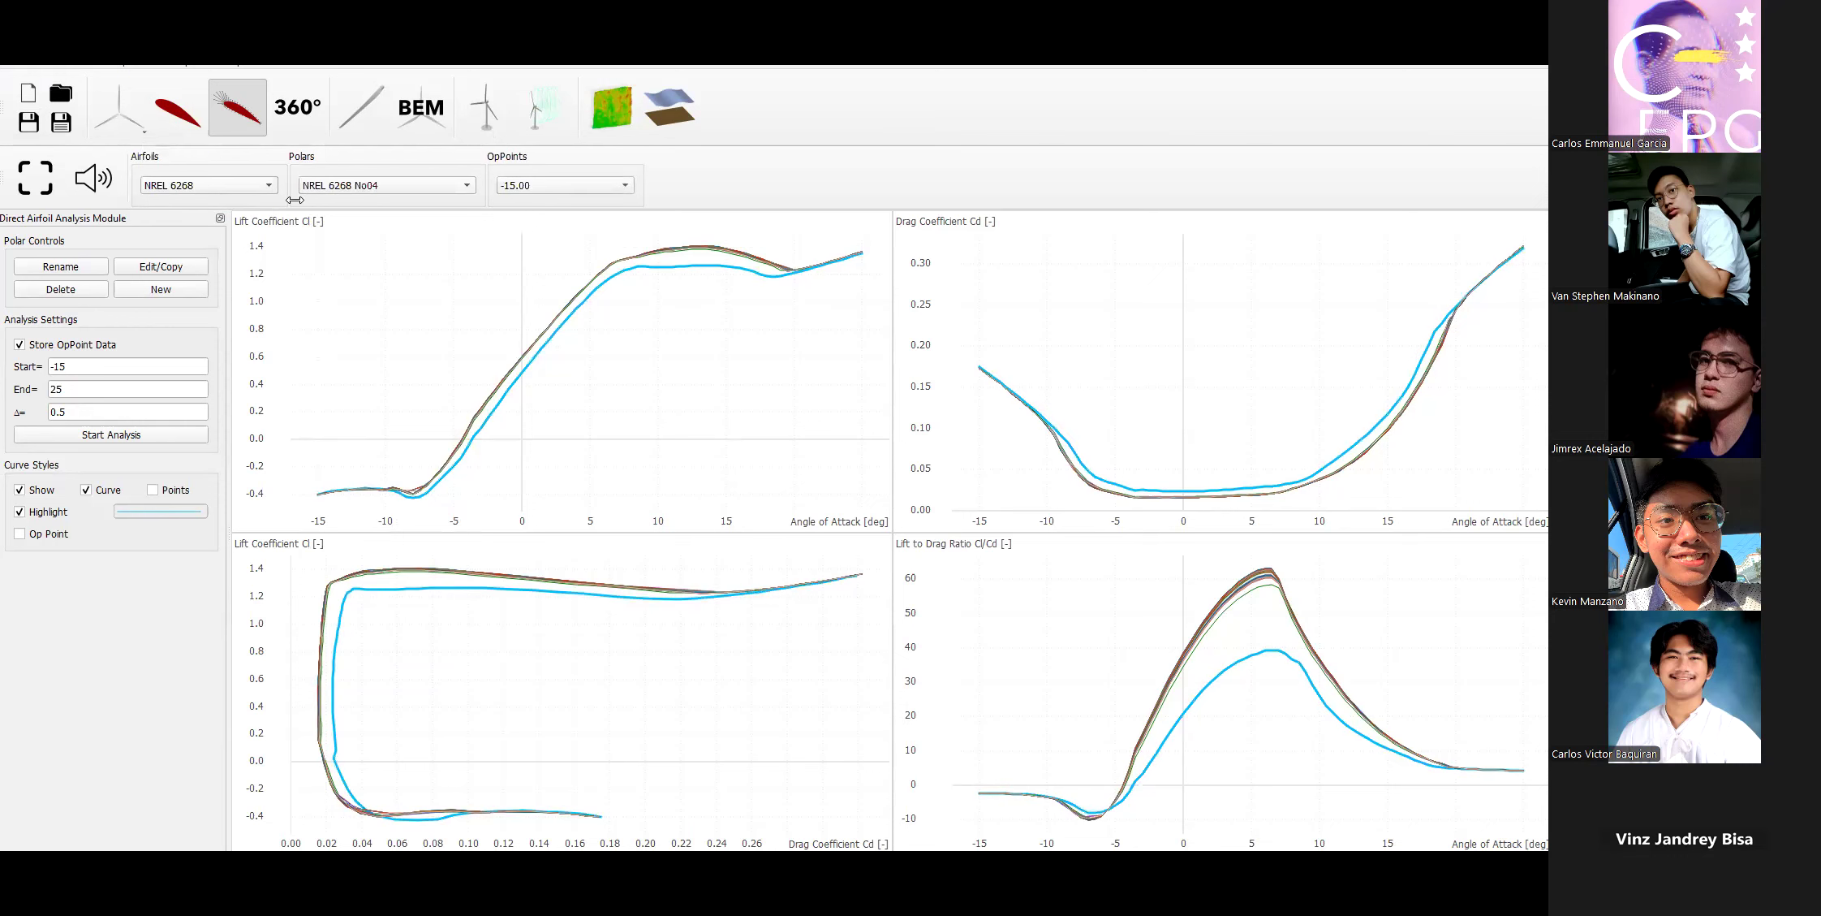
pyautogui.click(363, 186)
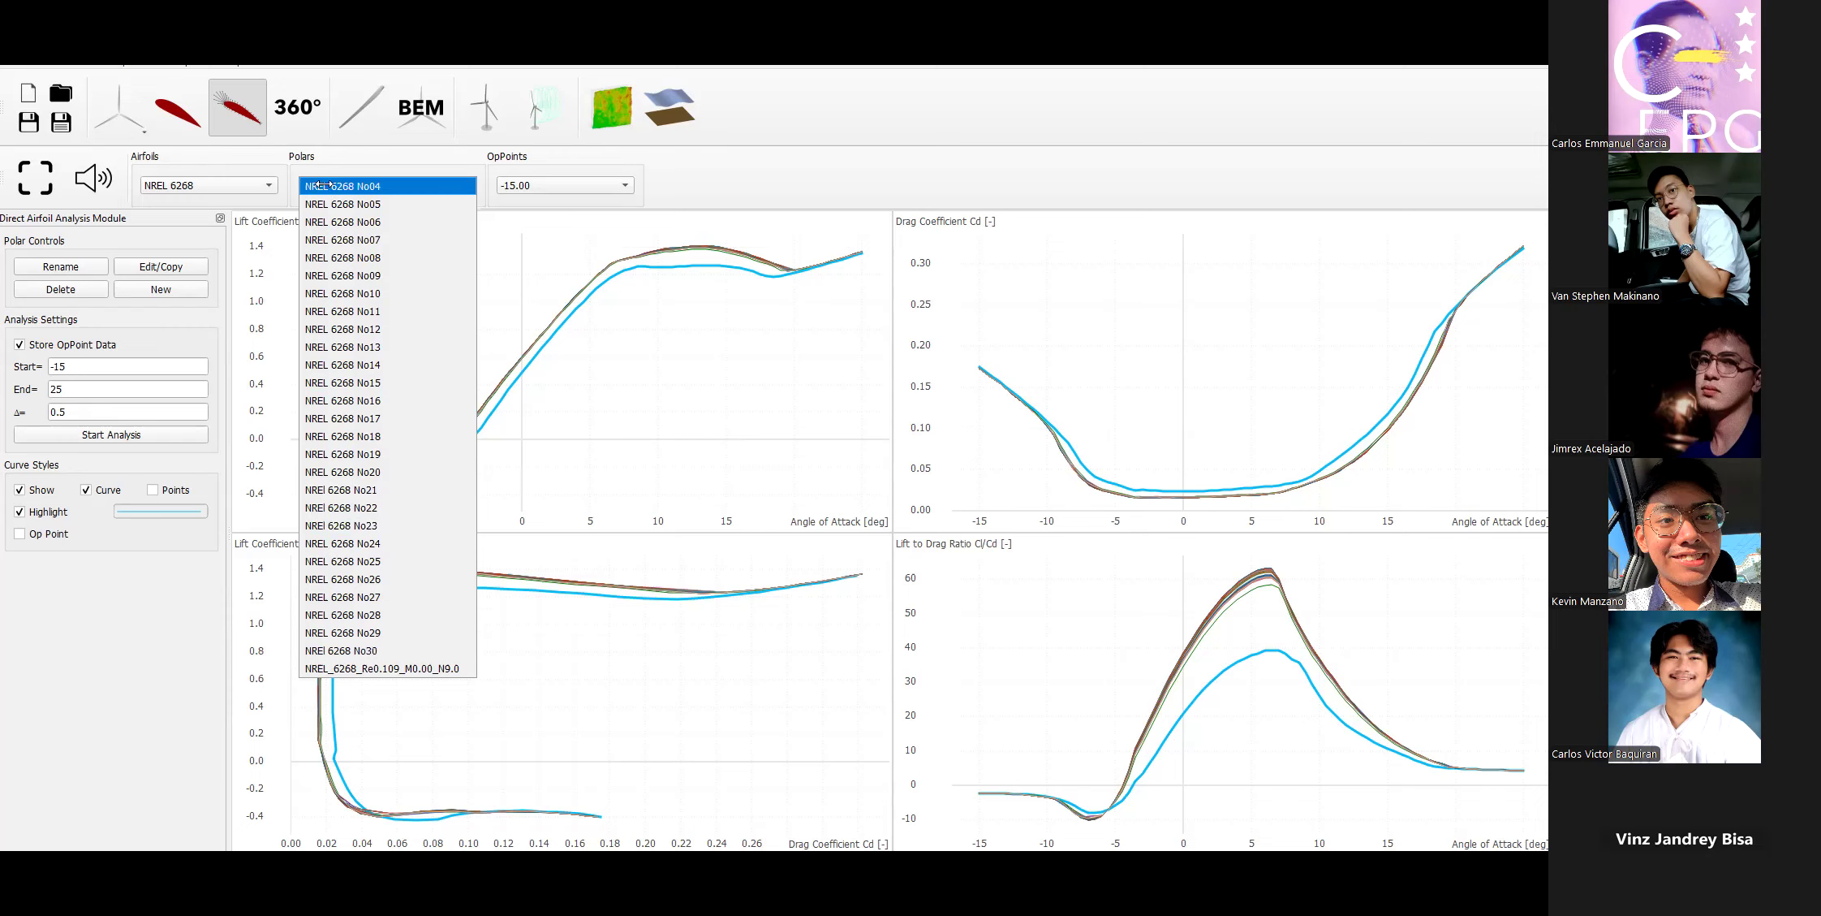
# Select the Base 03 airfoil and limit the graphs to its current polar curve only.
pyautogui.click(233, 185)
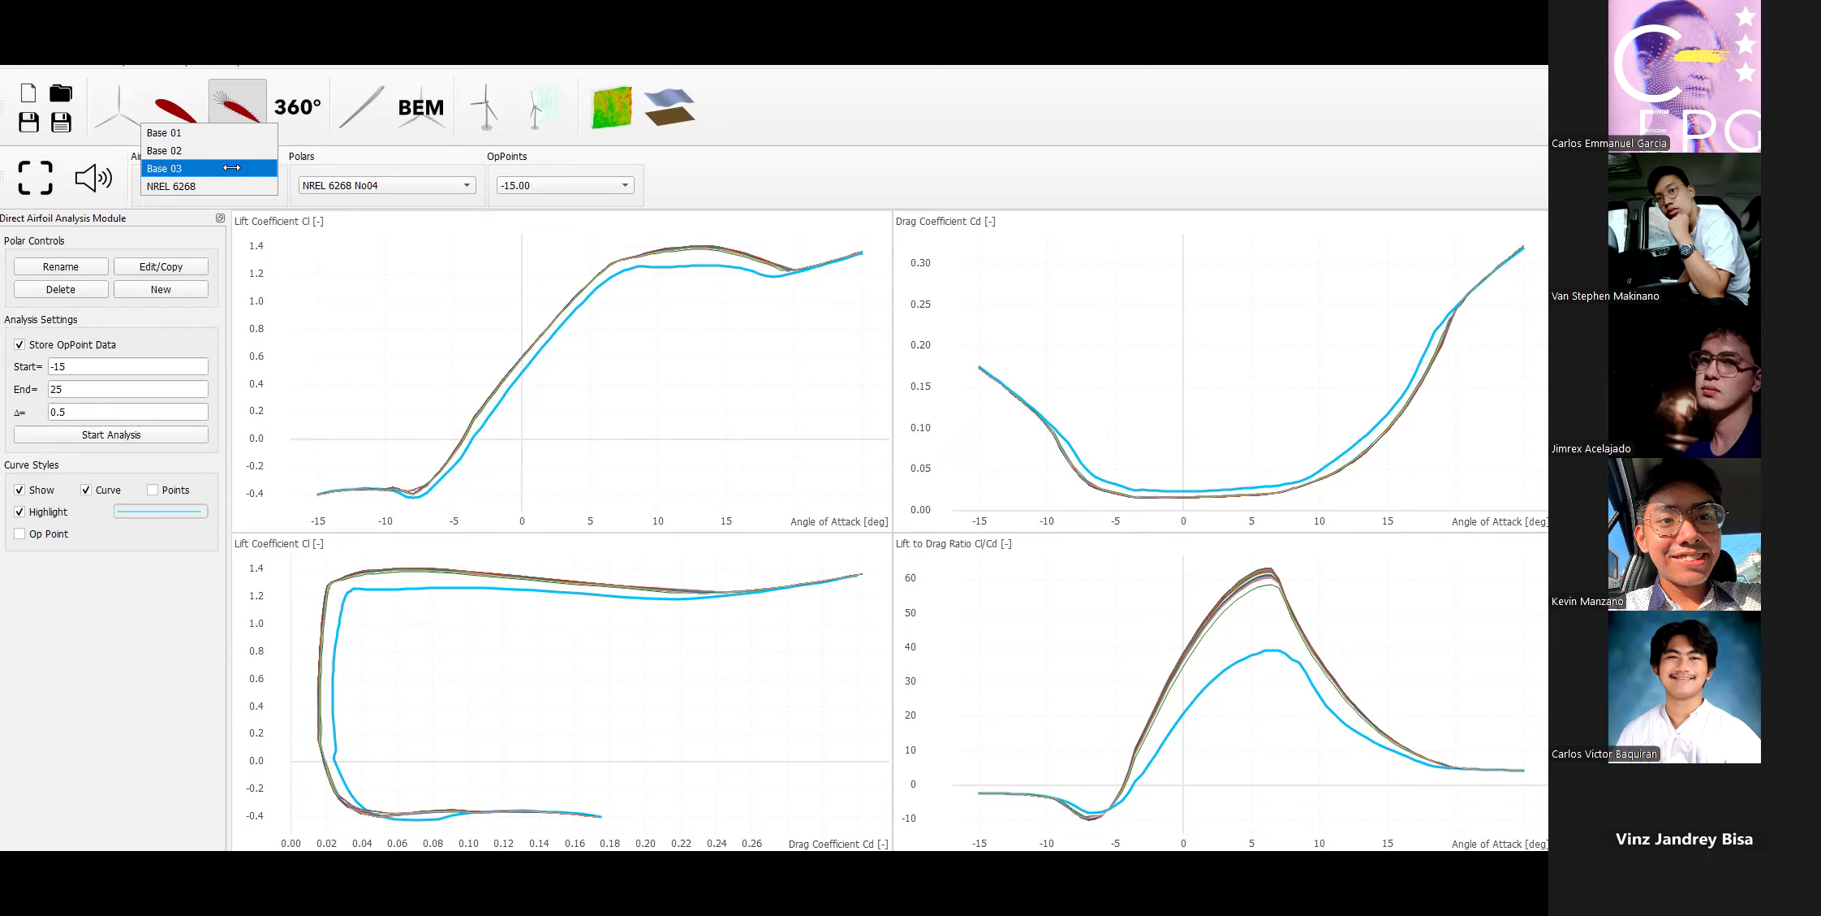
pyautogui.click(231, 167)
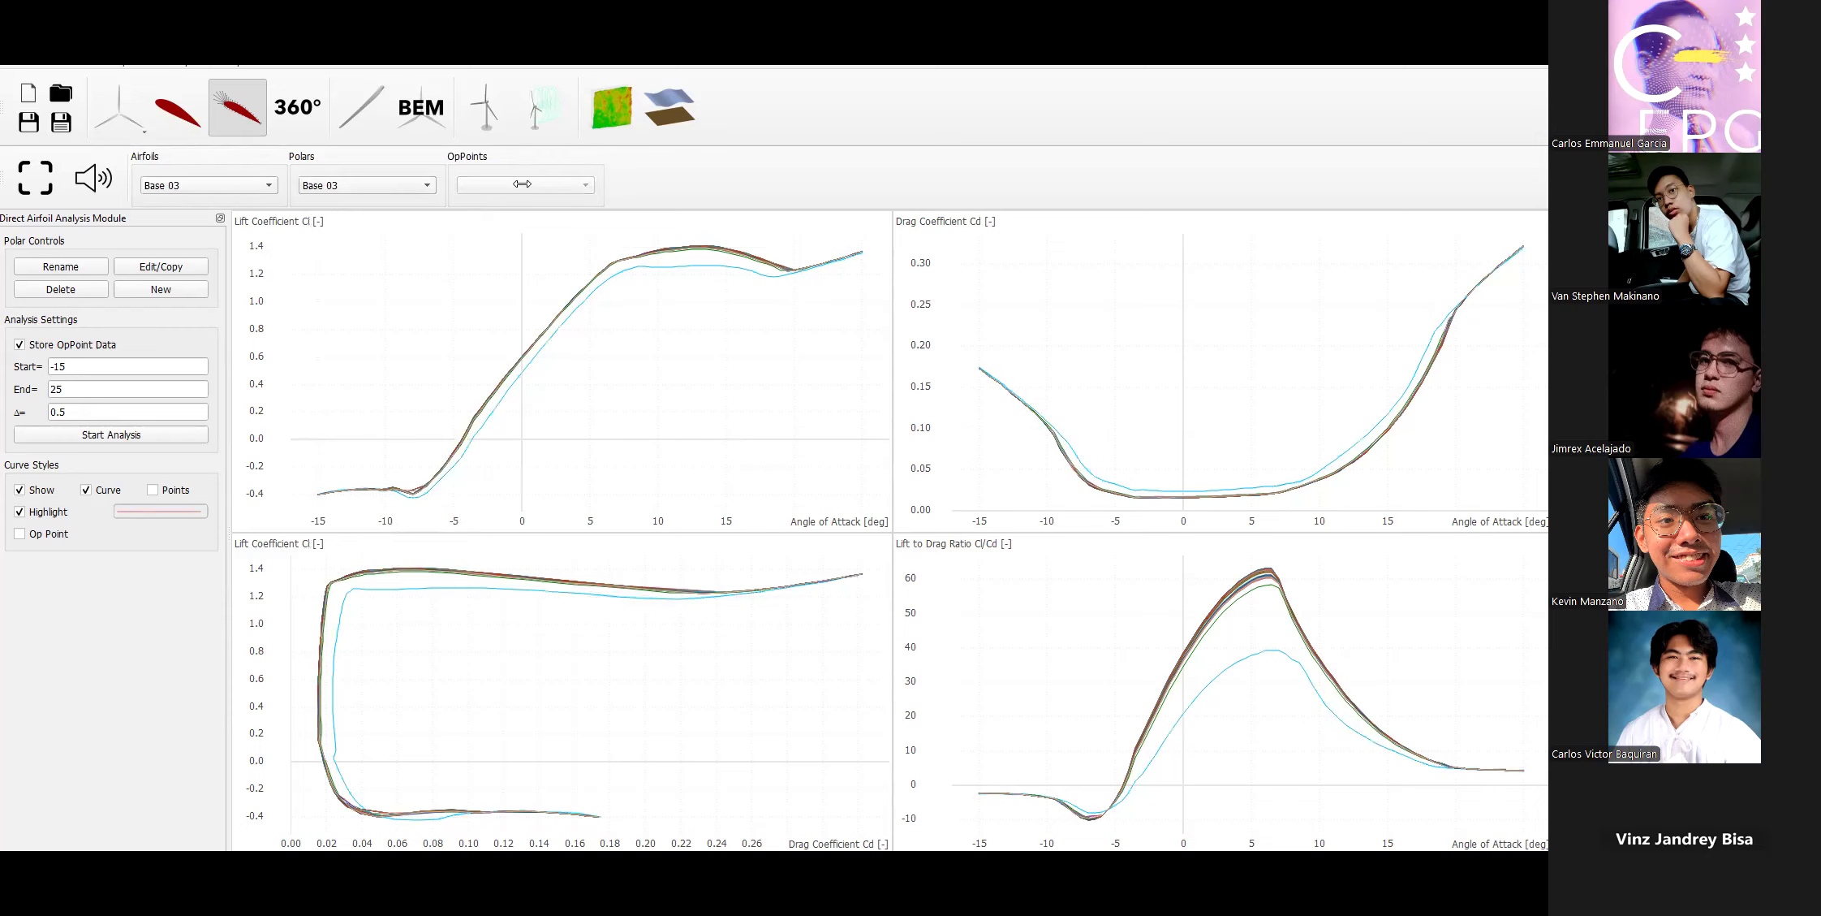
pyautogui.rightClick(329, 307)
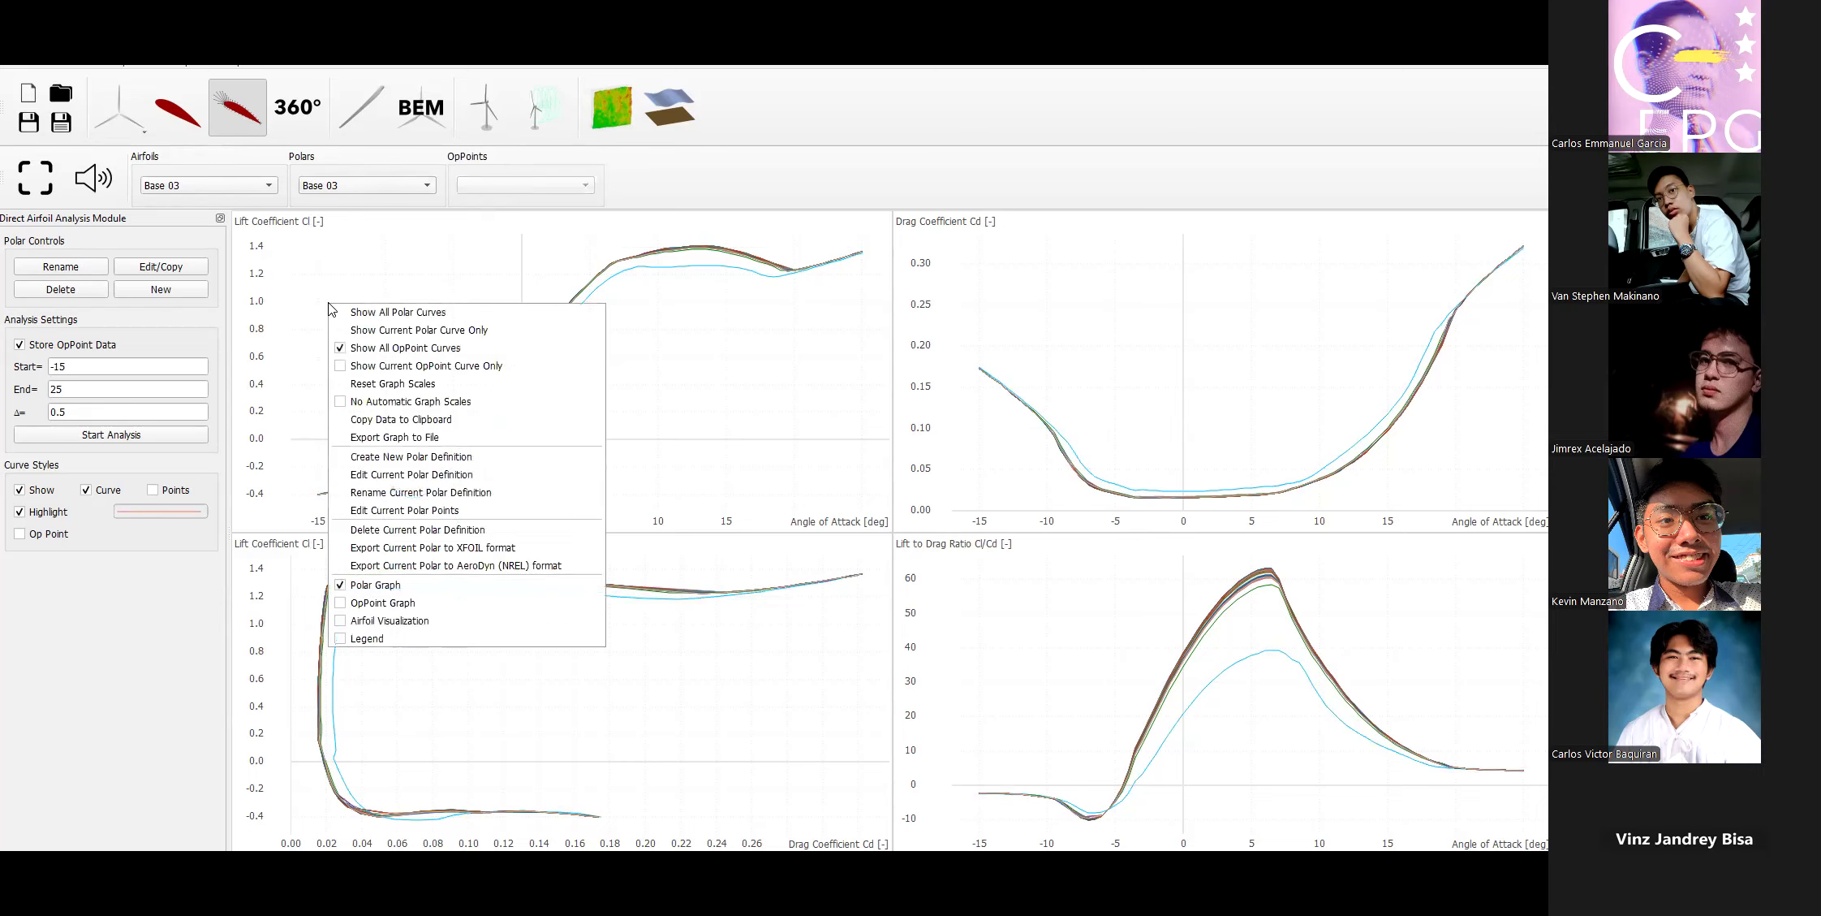
pyautogui.click(367, 329)
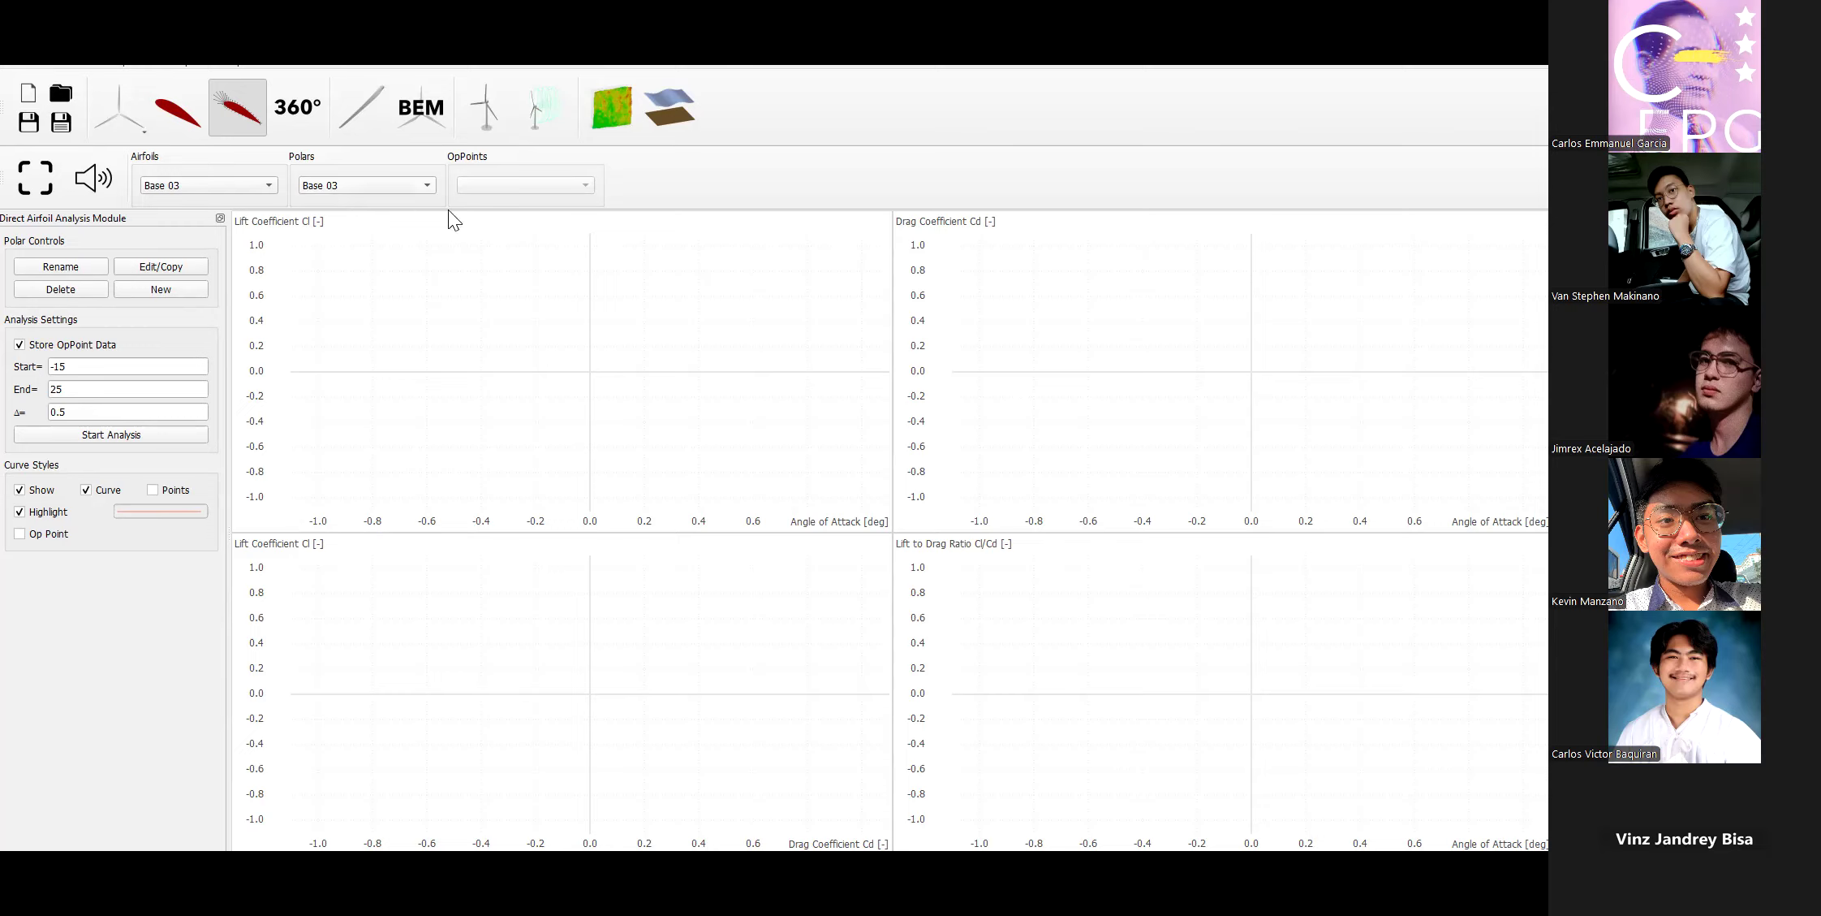
# Select the NREL 6268 airfoil with its NREL 6268 No04 polar and limit the graphs to the current polar curve only.
pyautogui.click(263, 187)
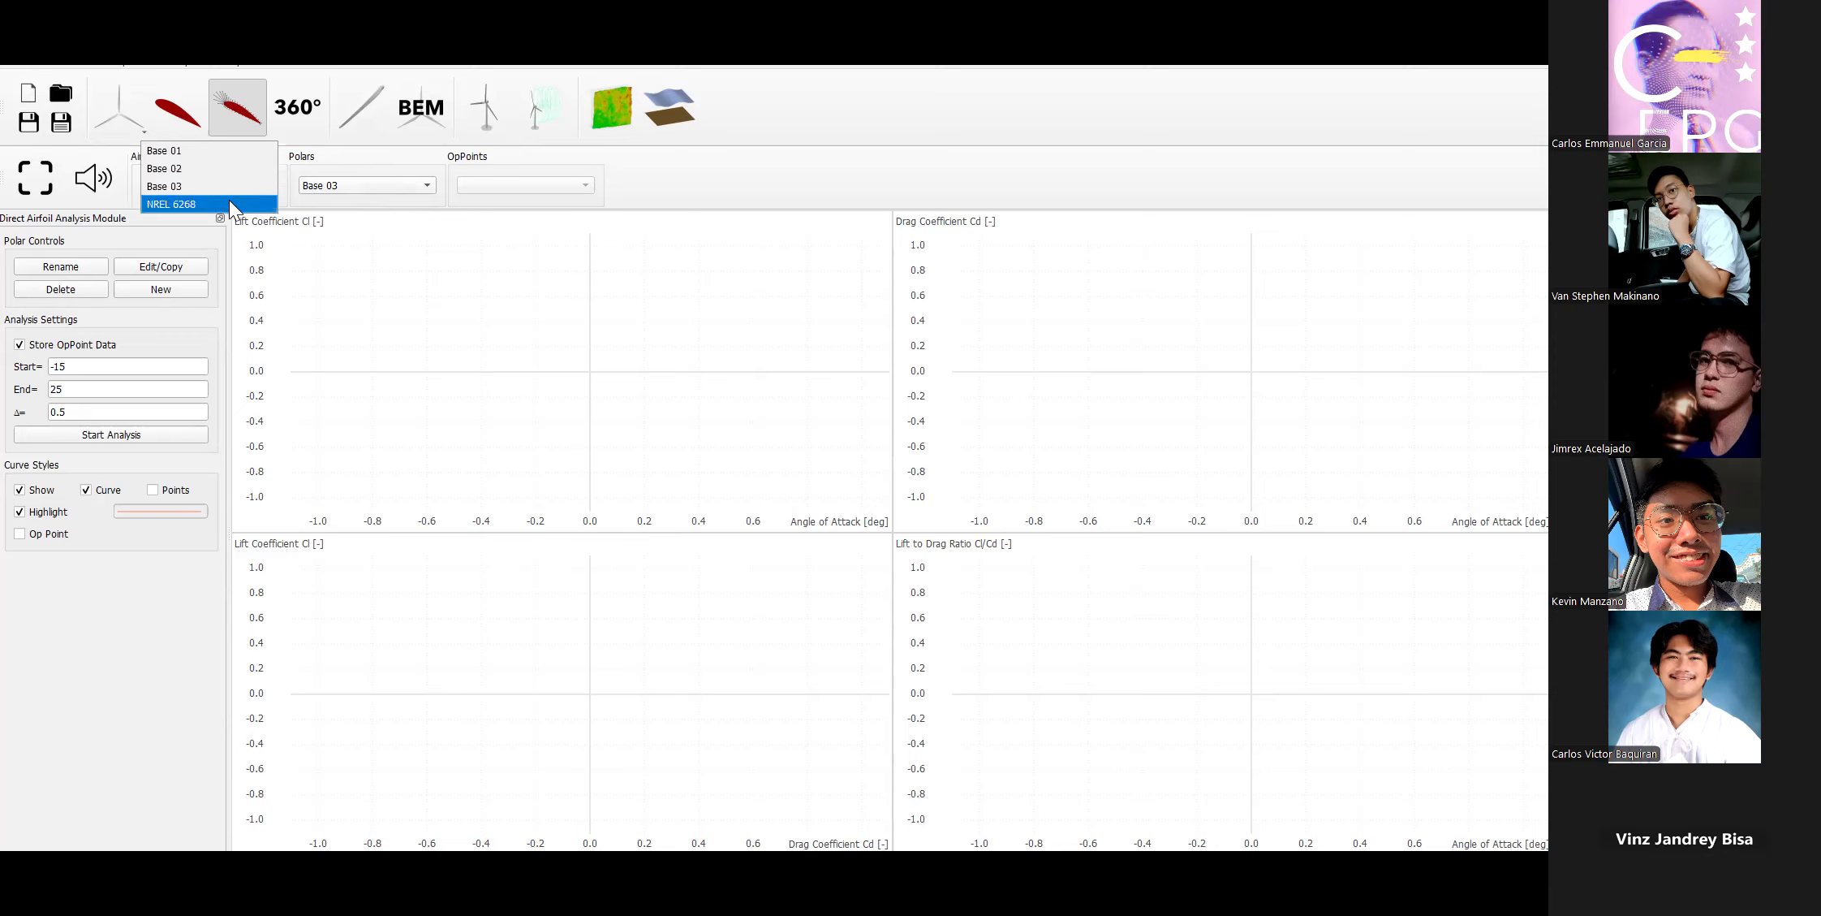
pyautogui.click(231, 204)
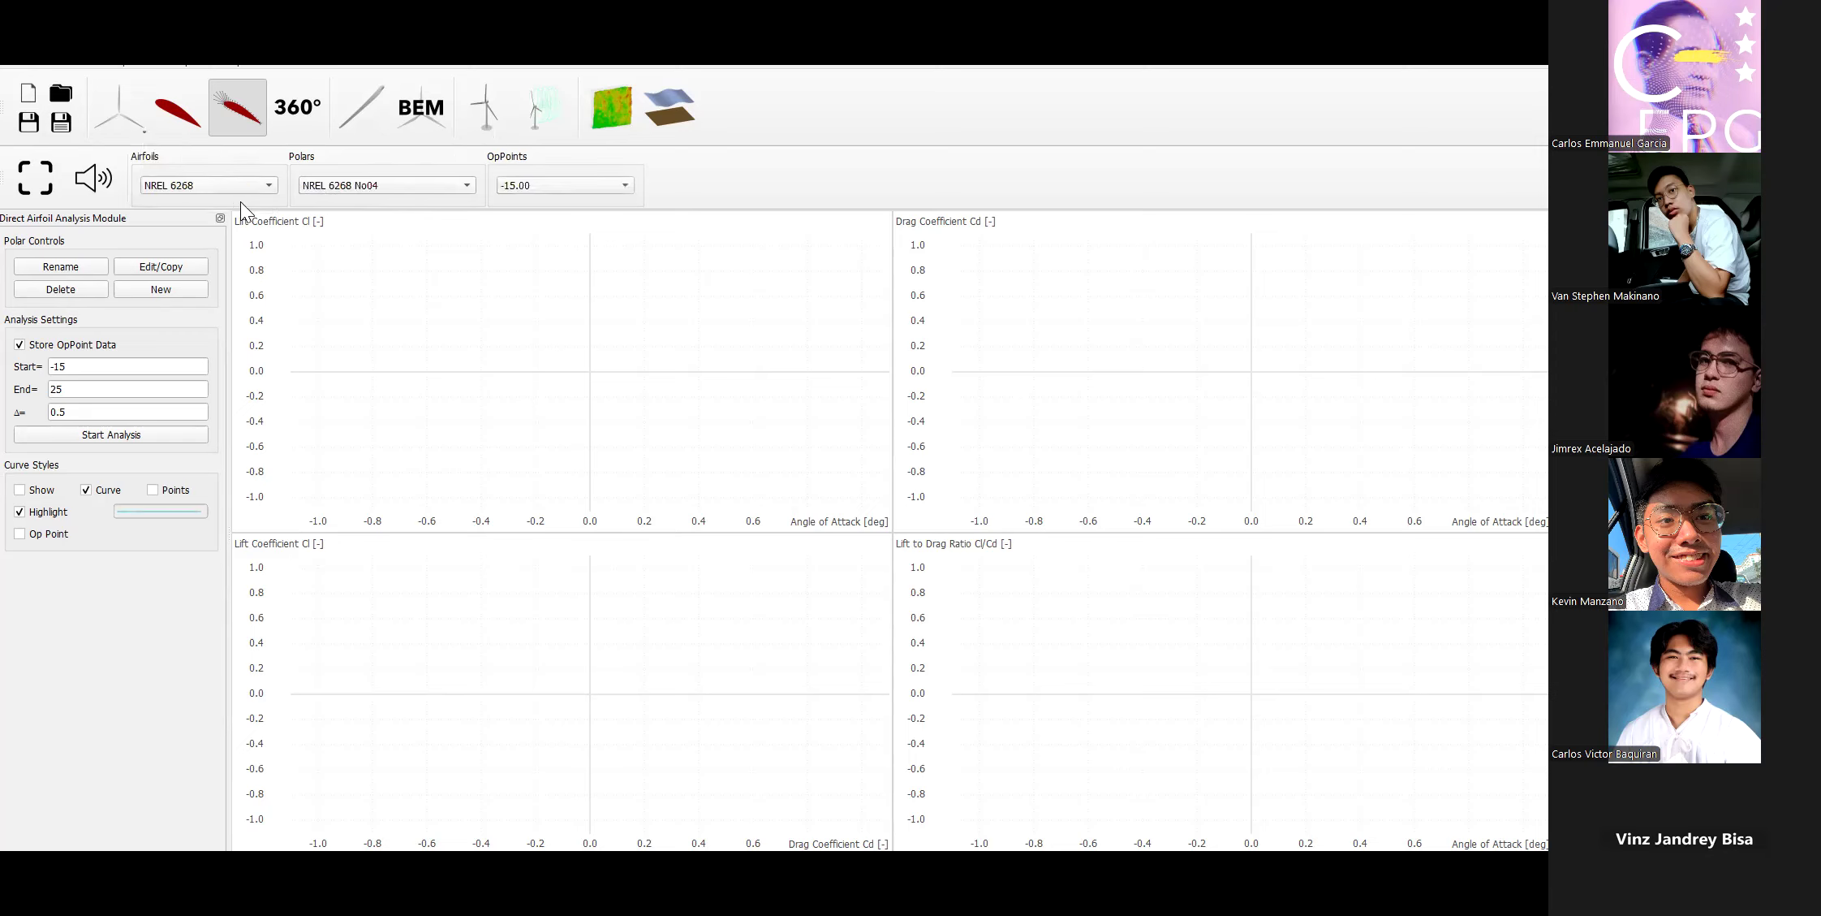
pyautogui.click(415, 189)
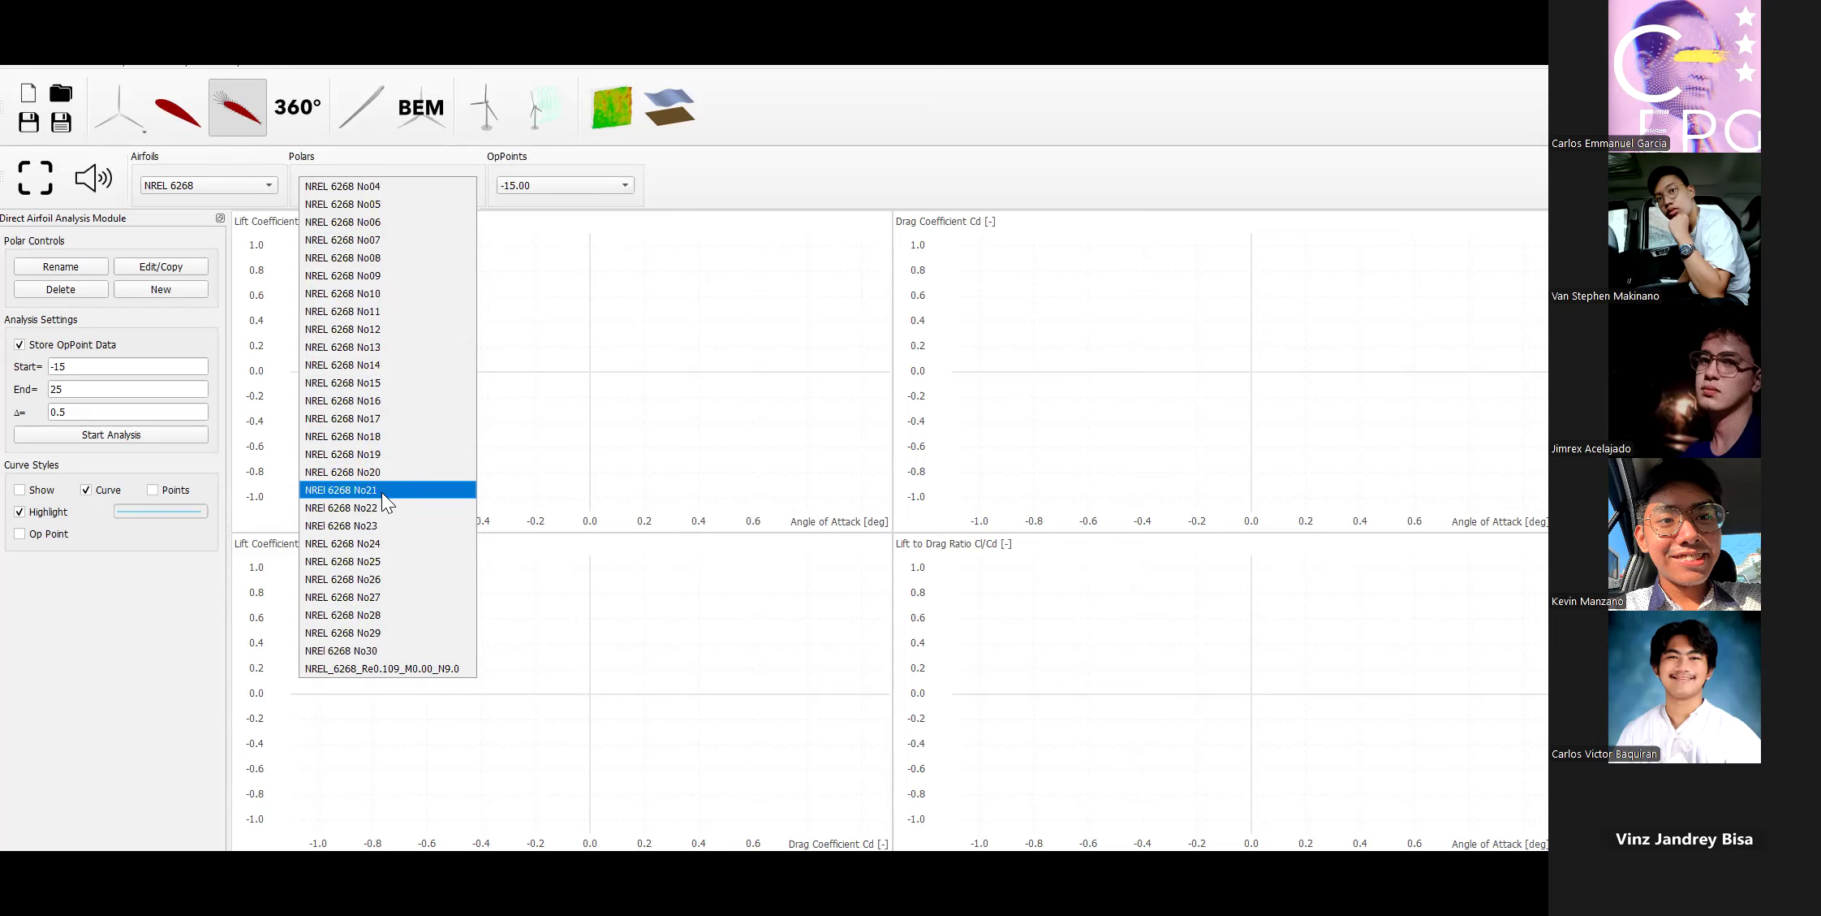
pyautogui.click(389, 187)
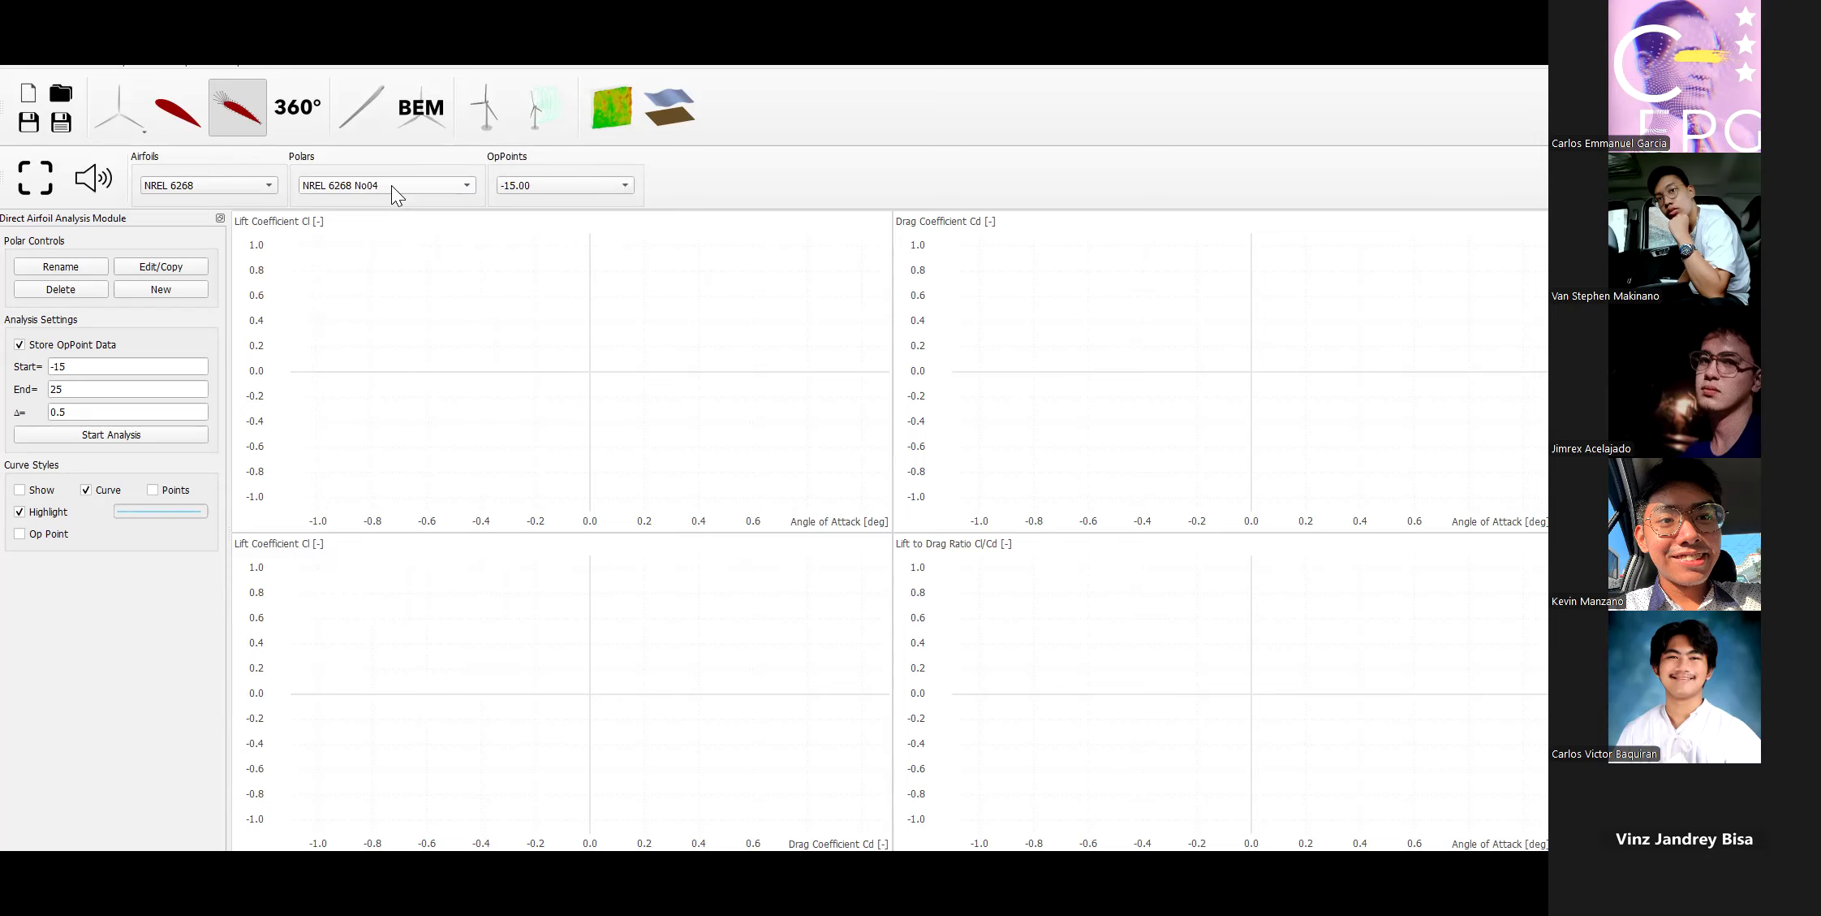
pyautogui.rightClick(441, 336)
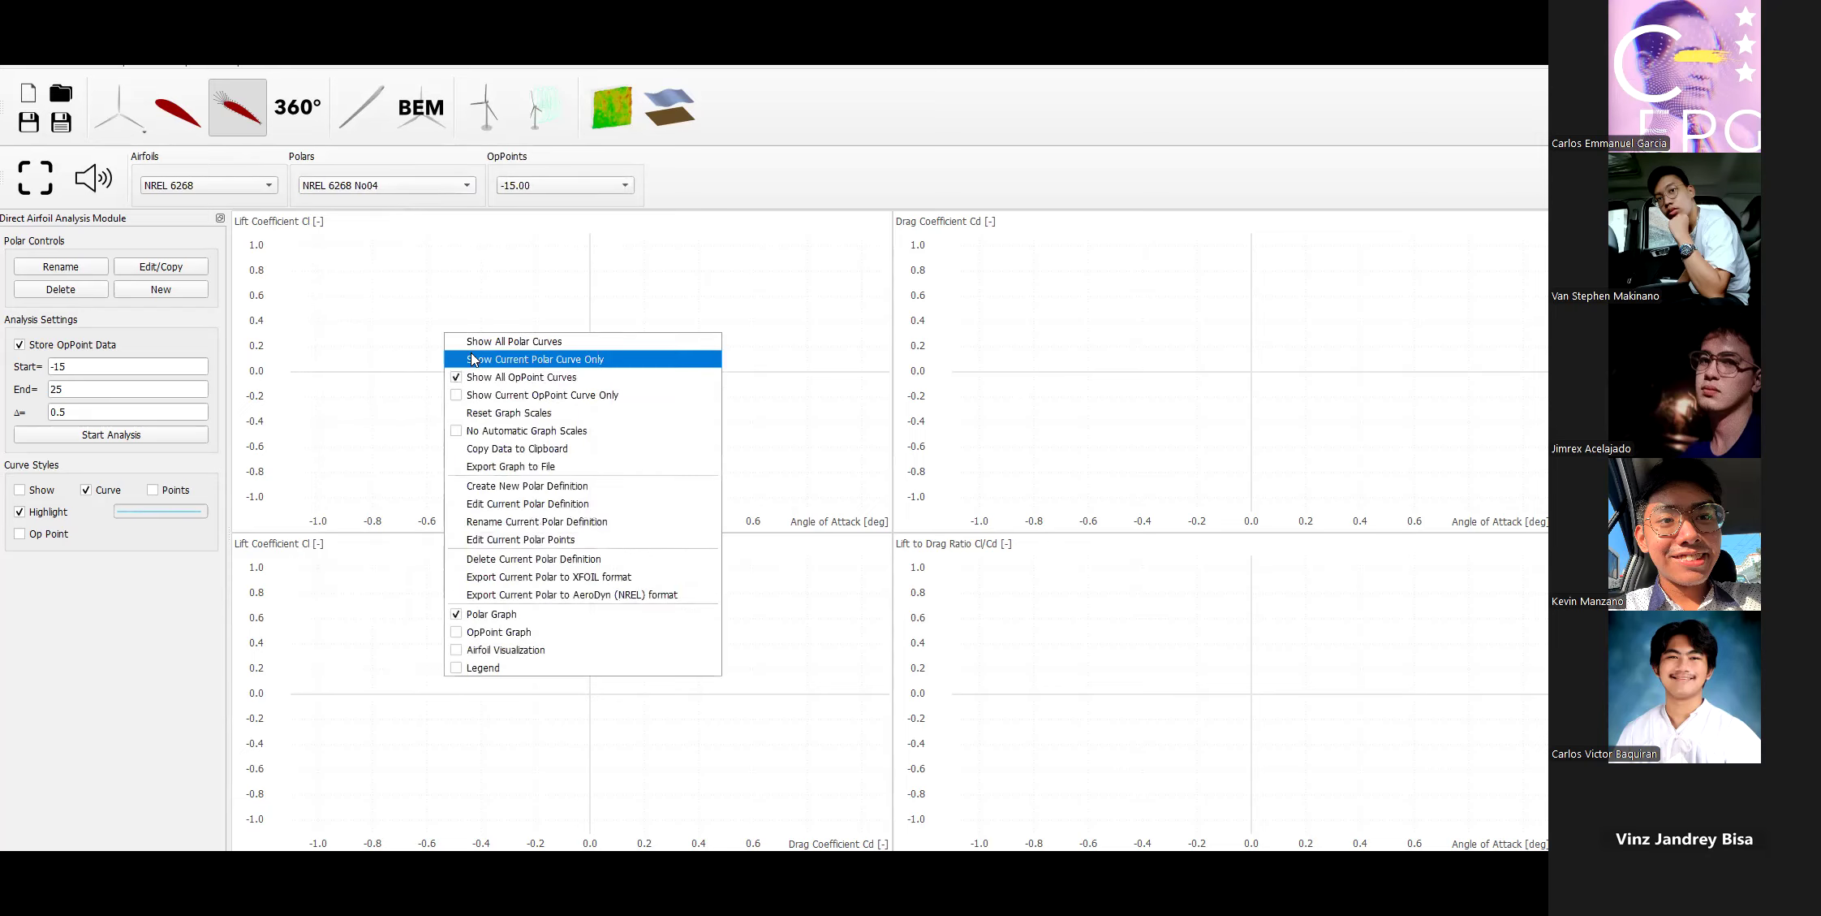
pyautogui.click(473, 359)
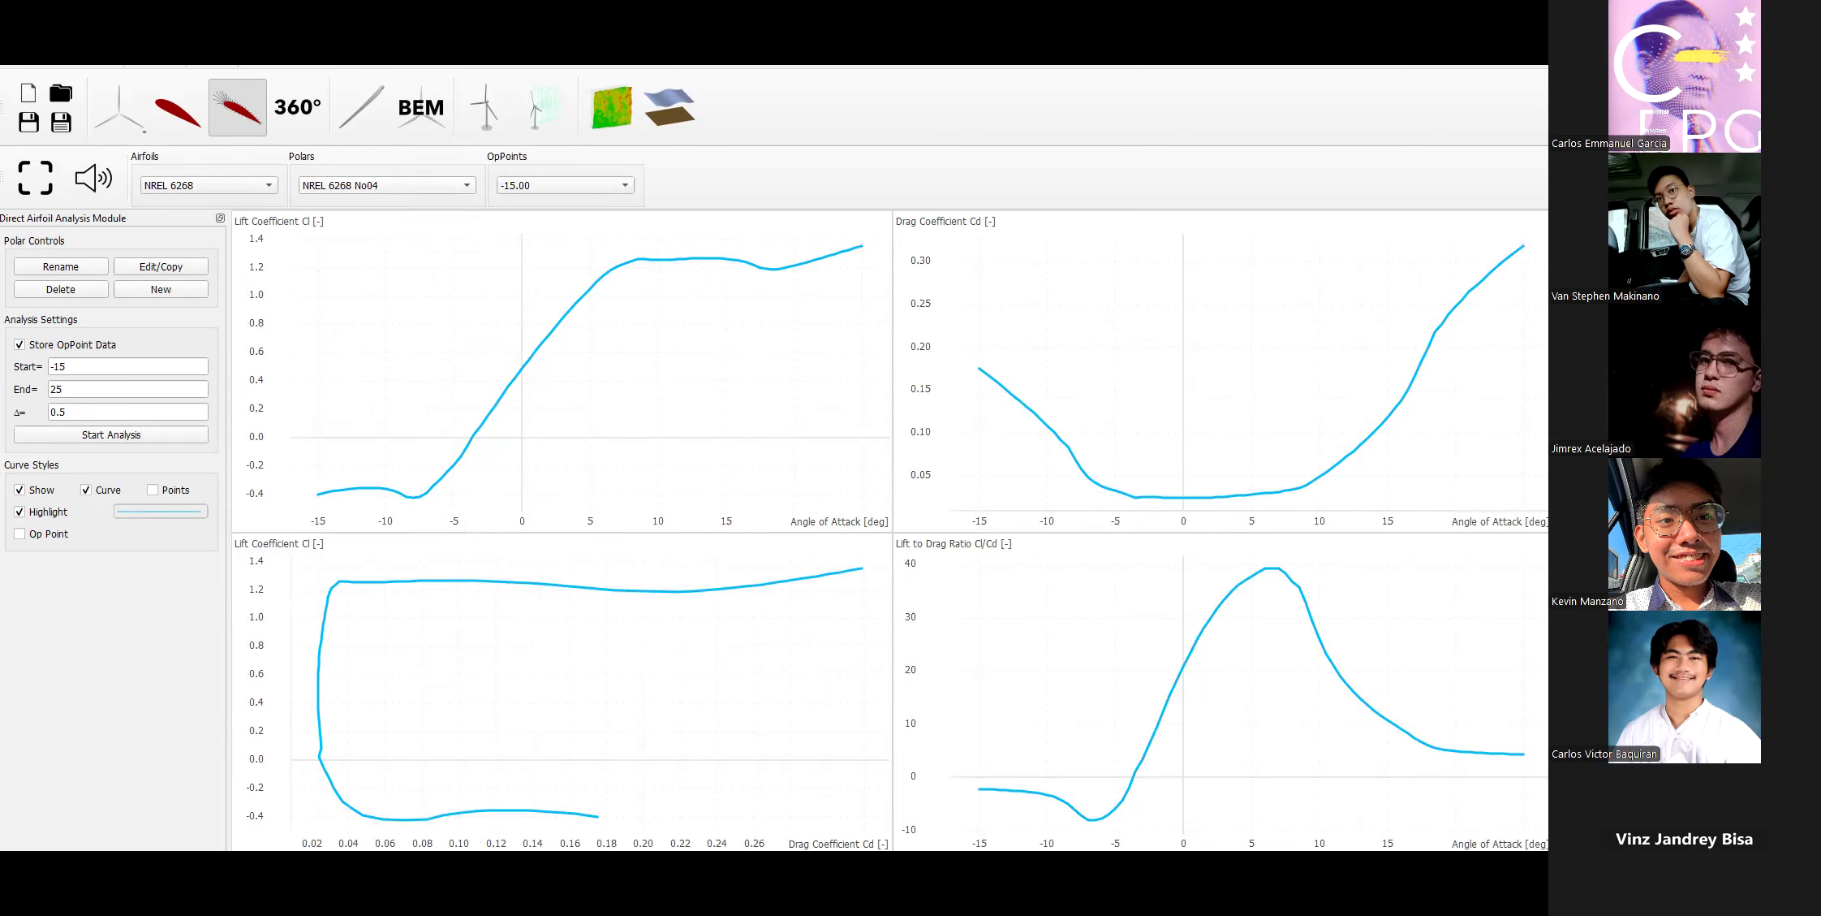
# Highlight the row for blade section 4 in the Excel blade data sheet and return to QBlade.
pyautogui.hotkey('alt', 'Tab')
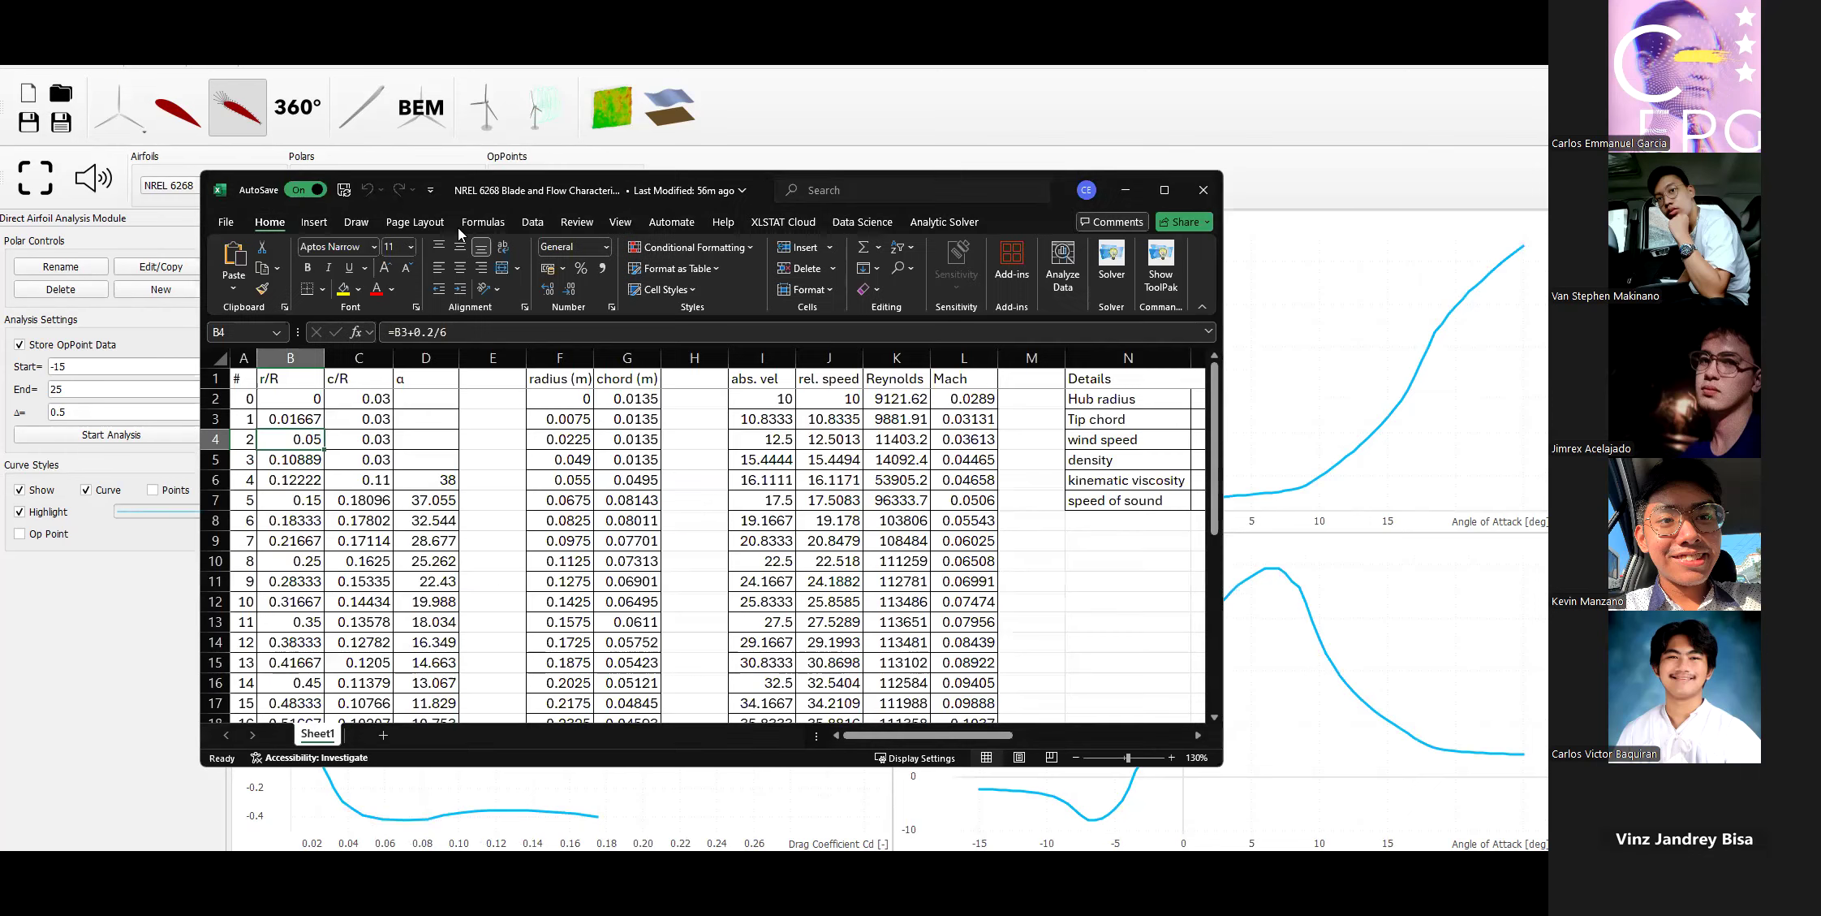
pyautogui.click(215, 481)
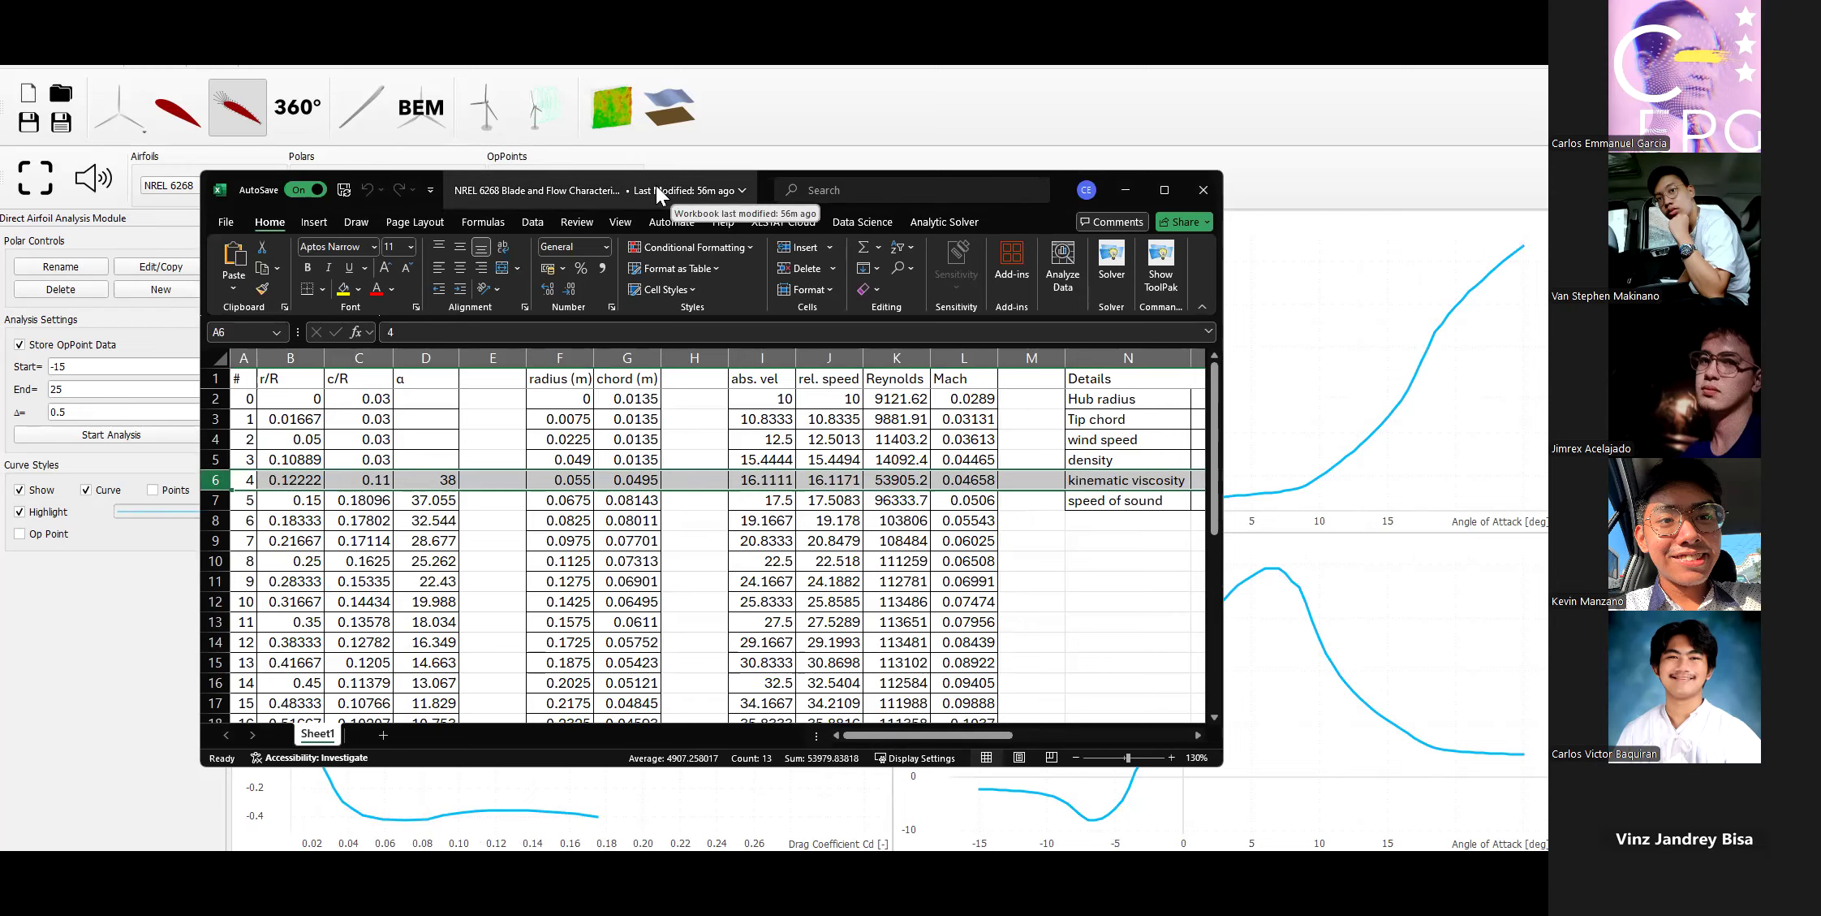
pyautogui.hotkey('alt', 'Tab')
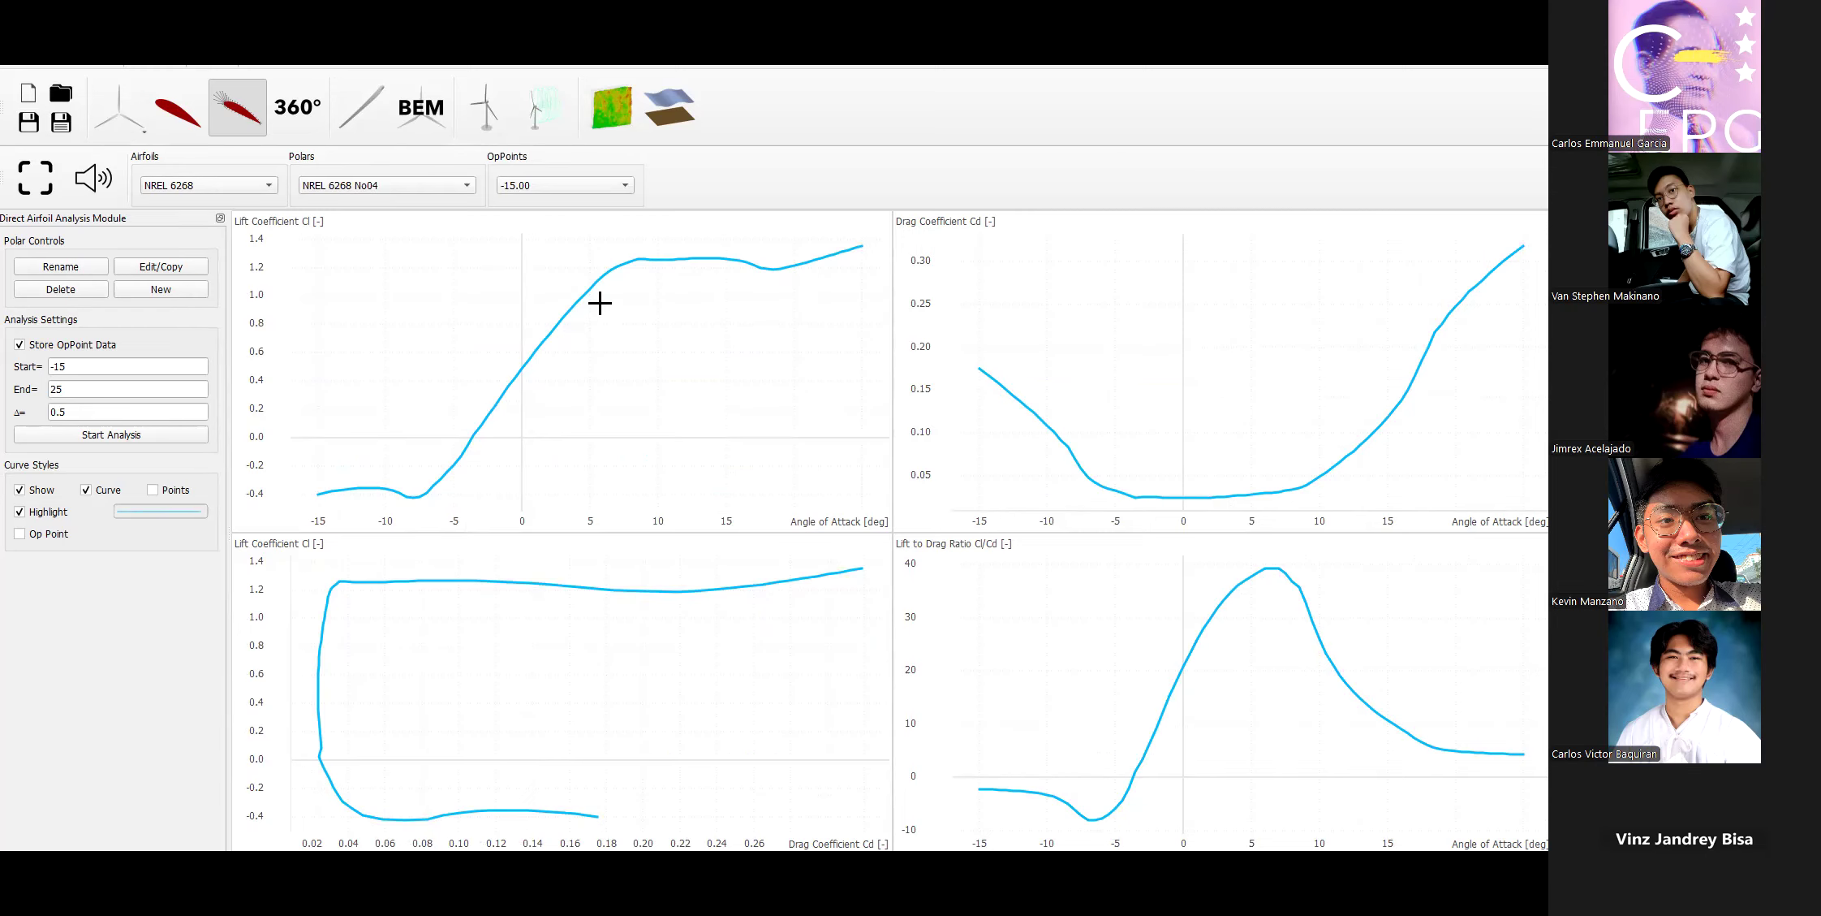
# Open the No04 polar's definition beside the Excel sheet and compare its Reynolds, Mach and N-Crit settings with section 4, leaving the definition unchanged.
pyautogui.click(182, 273)
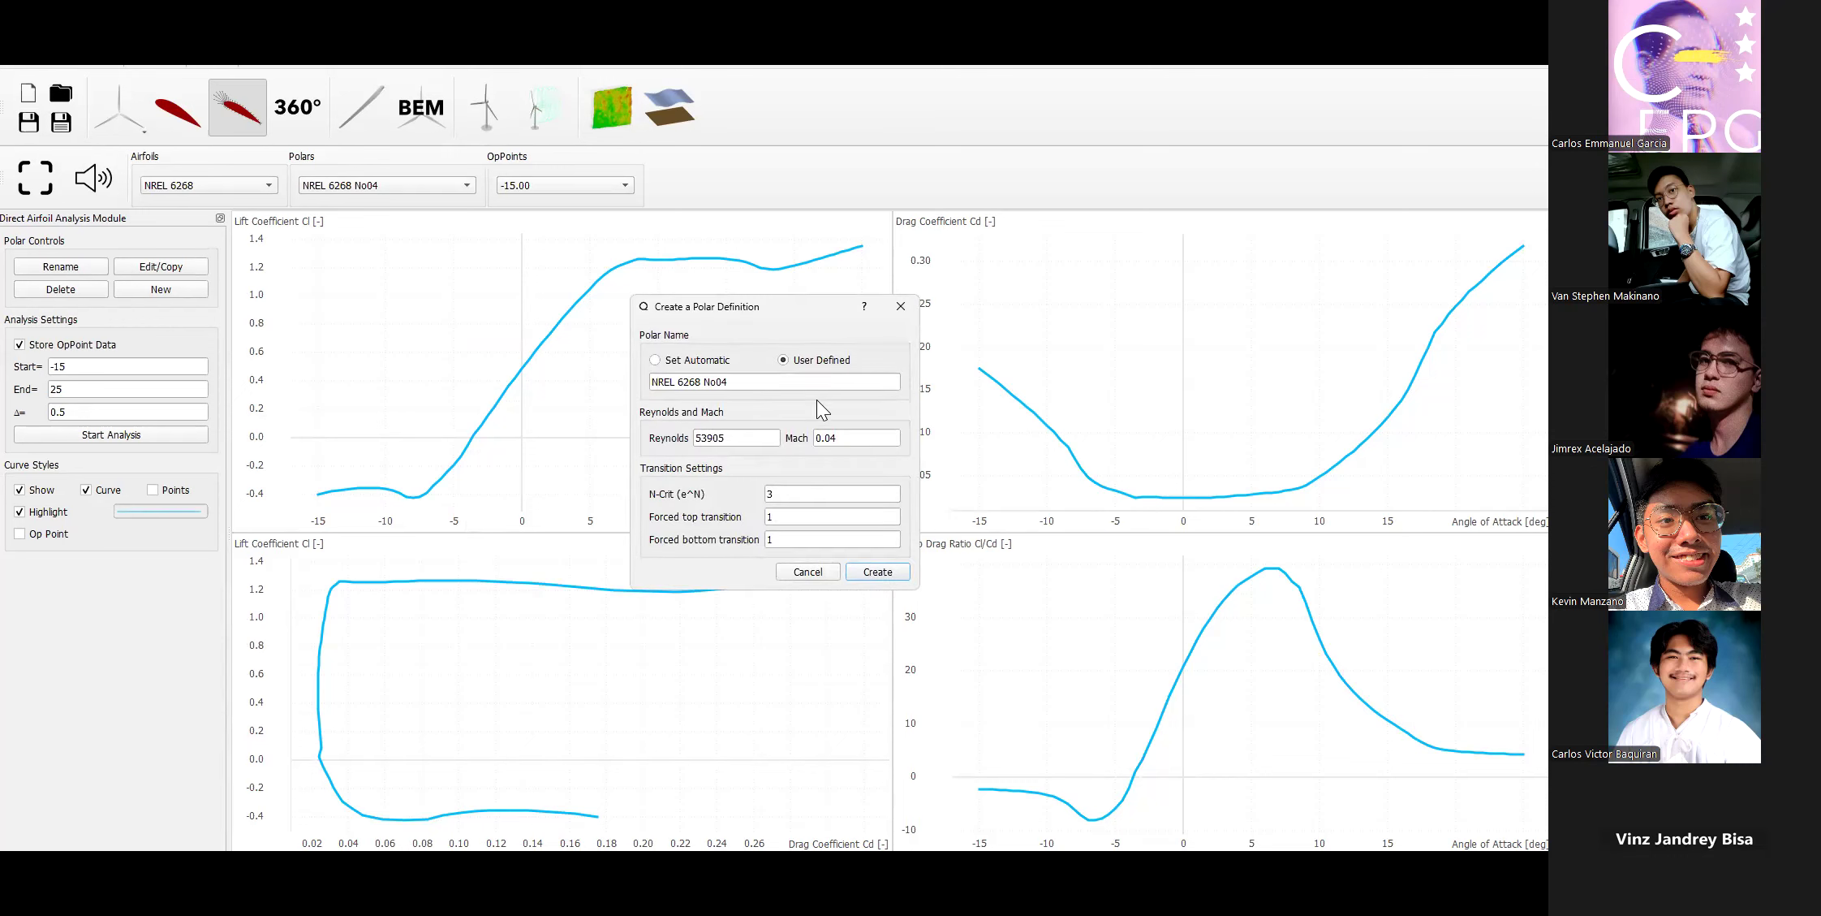
pyautogui.moveTo(771, 299); pyautogui.dragTo(747, 263)
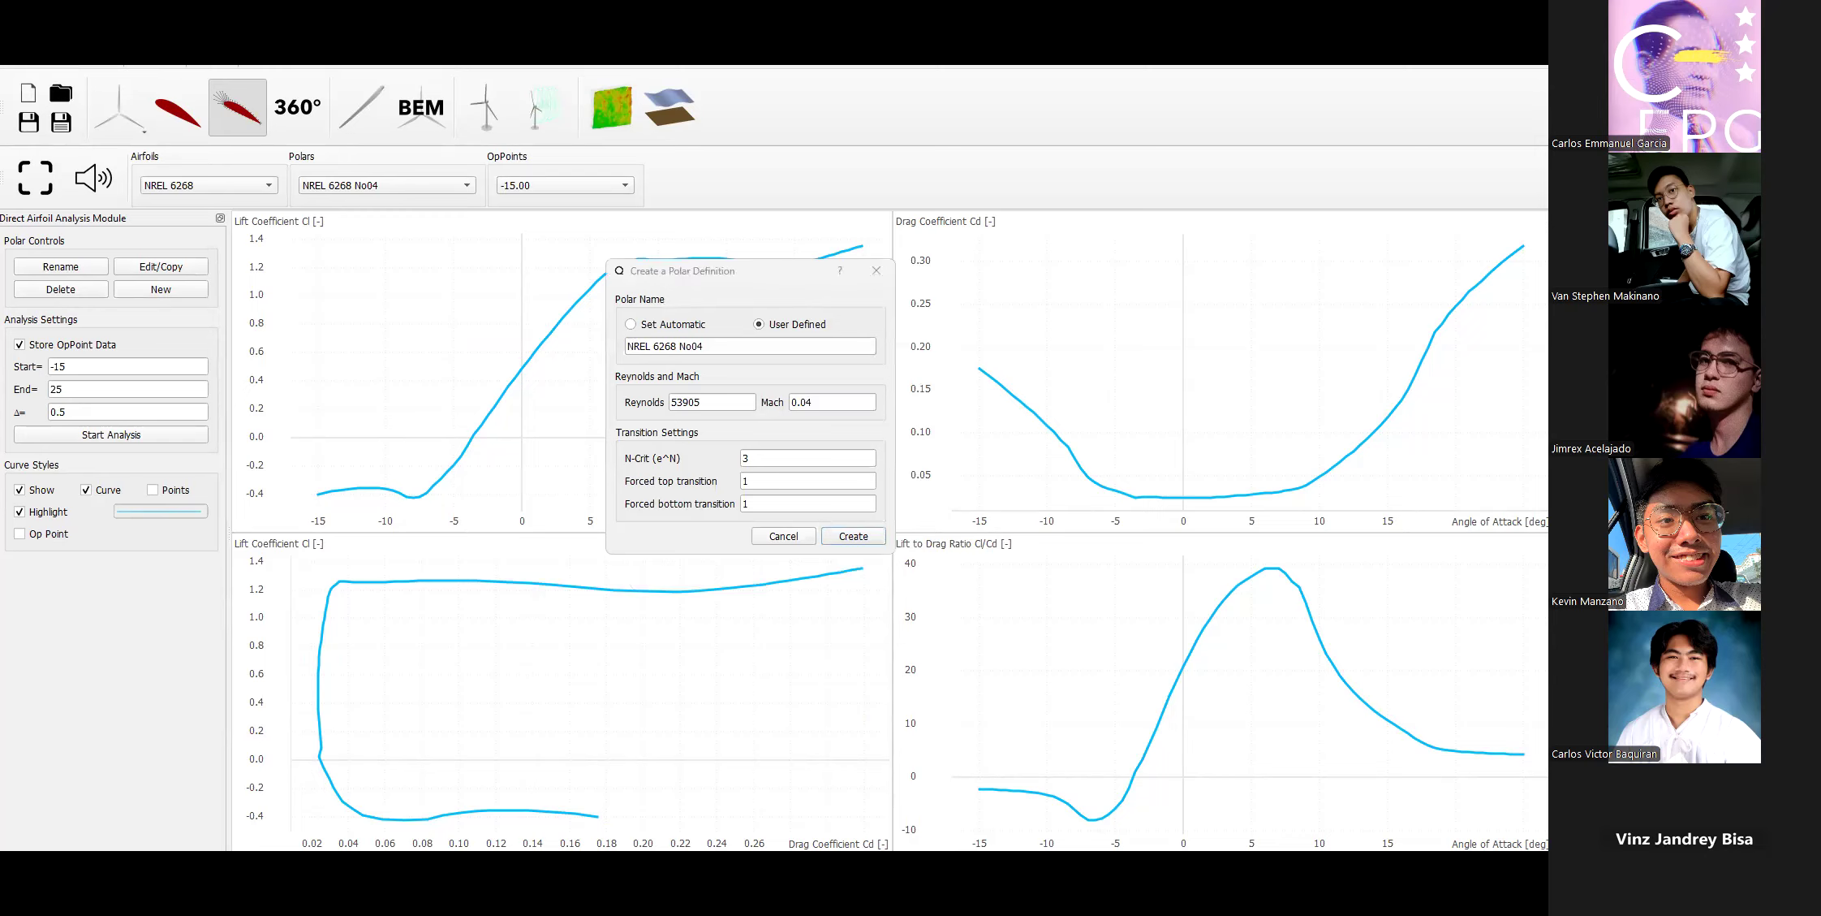
pyautogui.click(759, 269)
pyautogui.hotkey('alt', 'Tab')
pyautogui.click(728, 276)
pyautogui.moveTo(730, 280); pyautogui.dragTo(1080, 319)
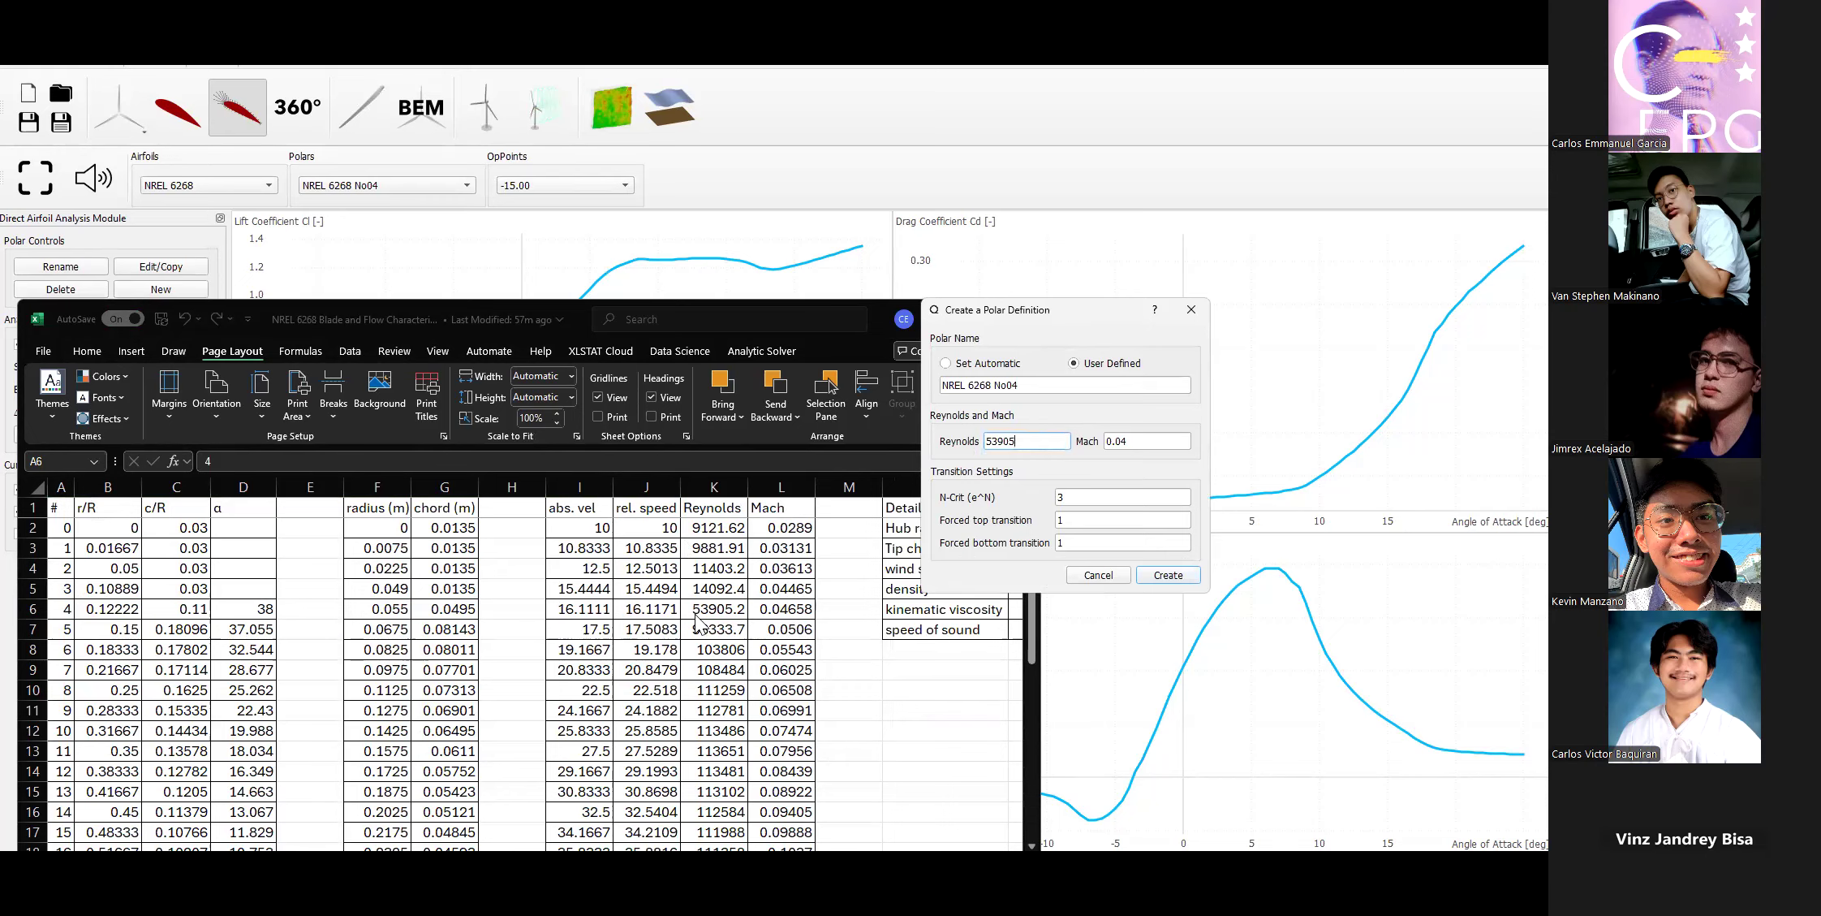
pyautogui.click(1137, 443)
pyautogui.click(1085, 496)
pyautogui.click(1126, 442)
pyautogui.click(1108, 579)
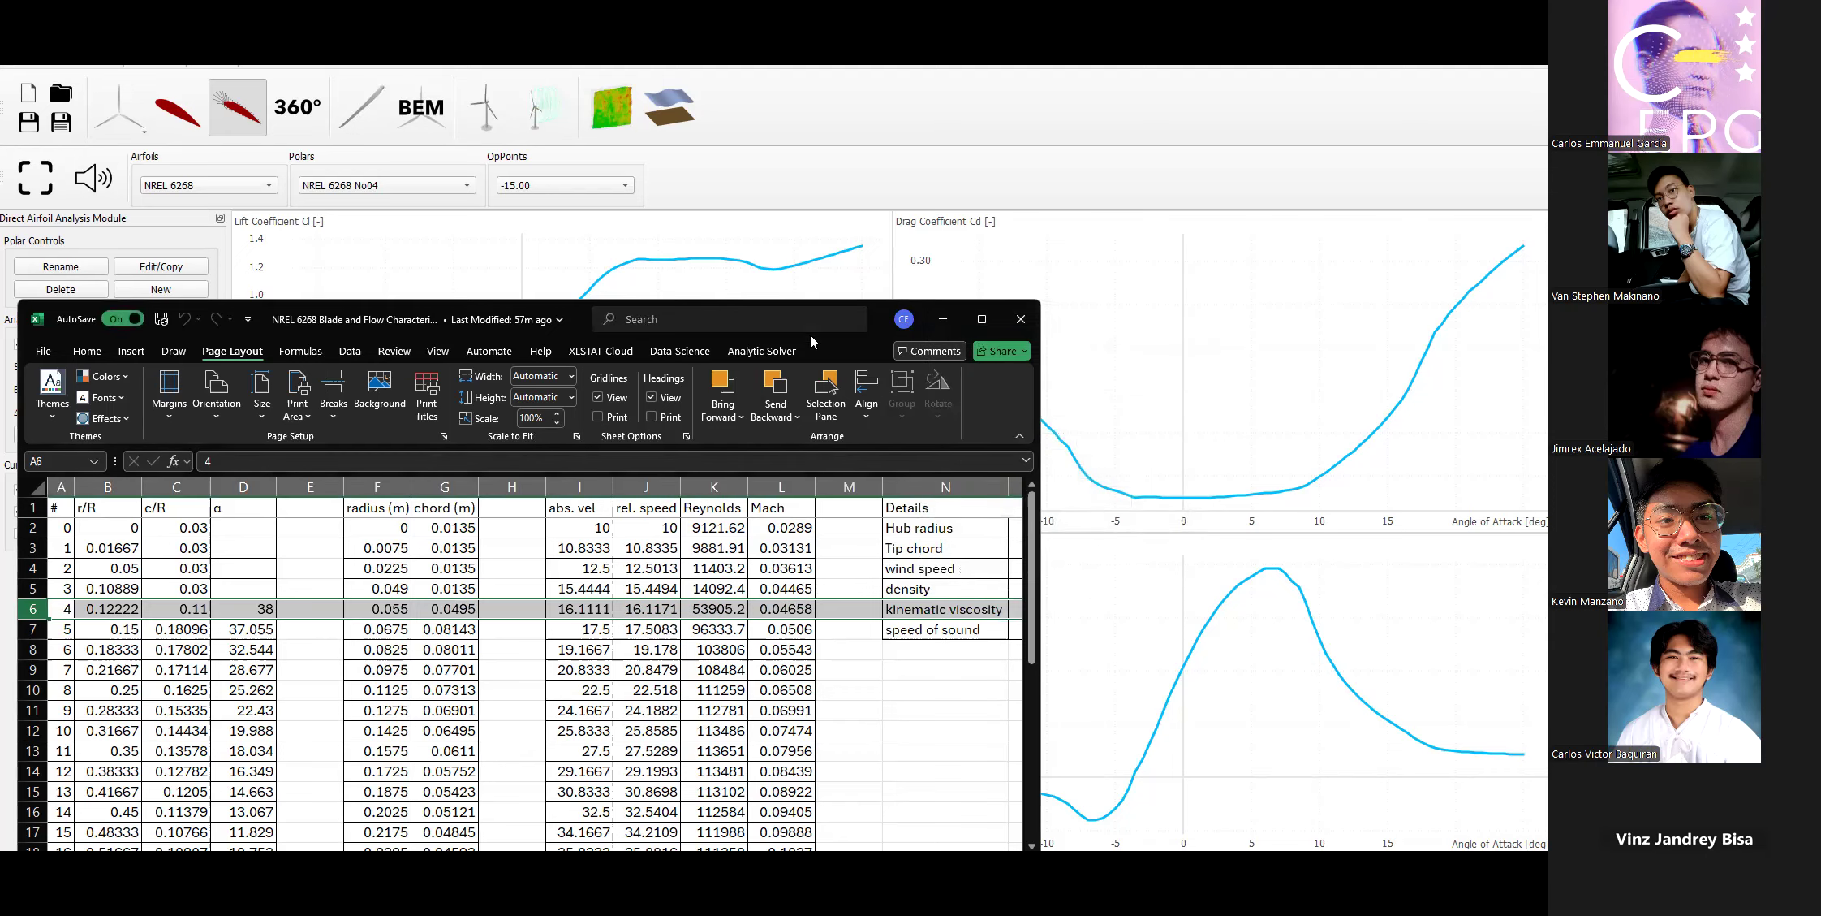
pyautogui.click(816, 94)
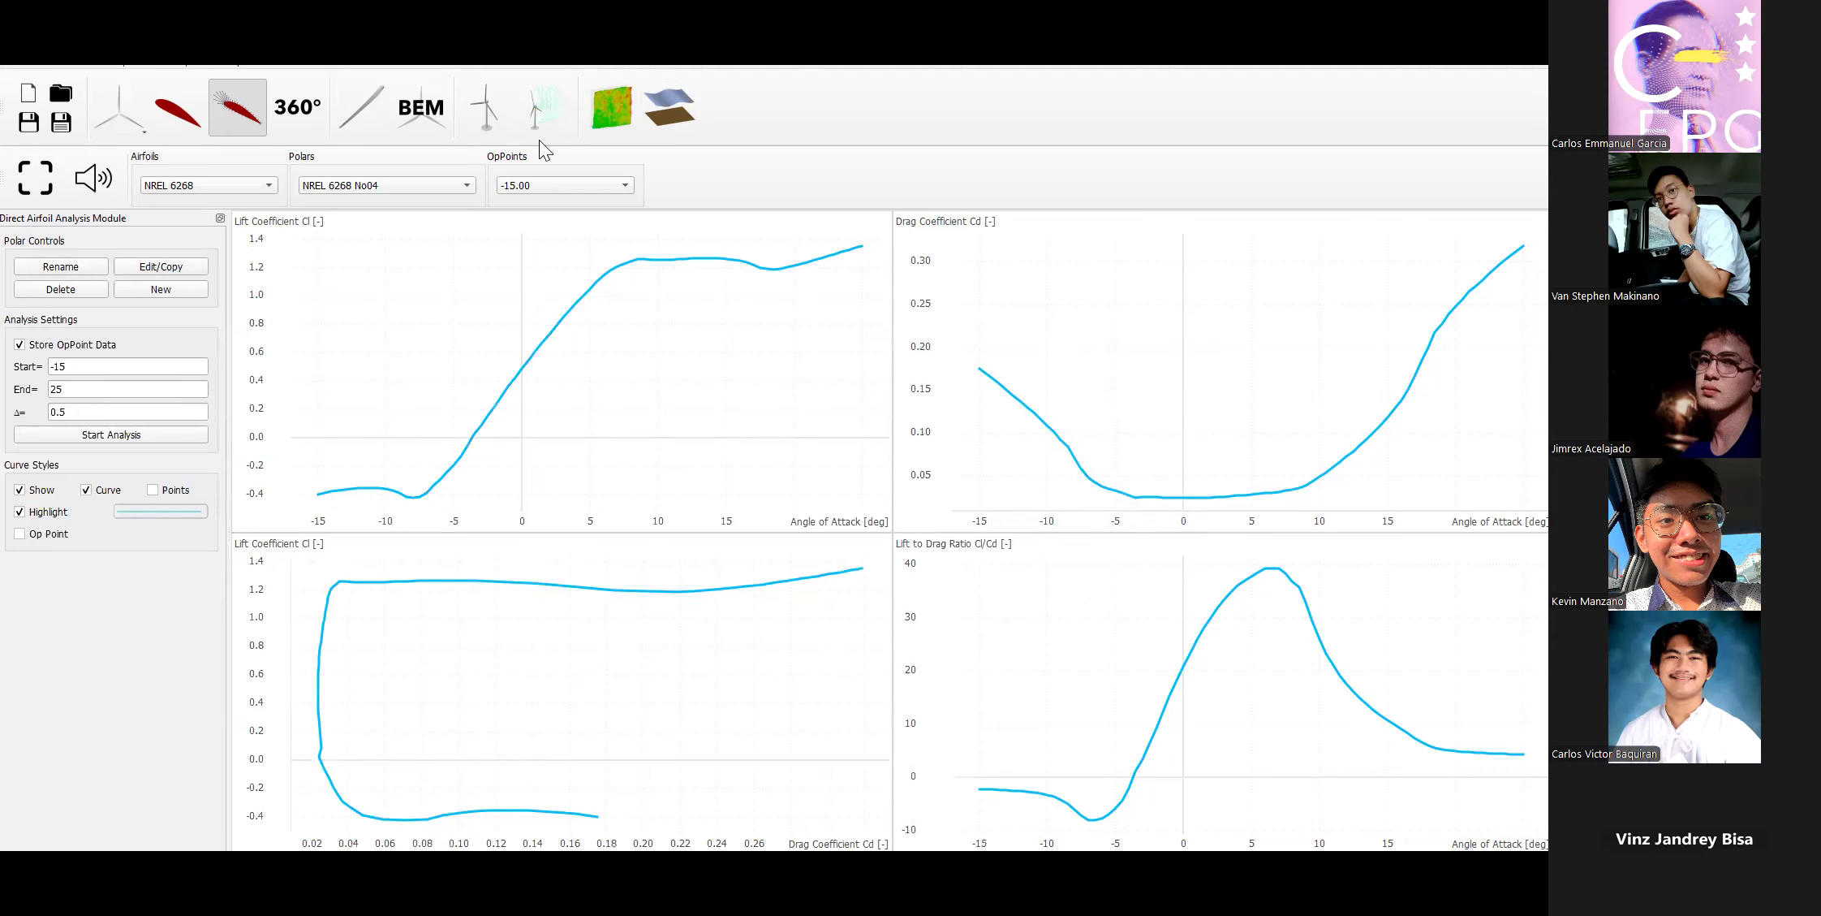
# Select the NREL 6268 No05 polar, open its definition for editing, and highlight the section 5 row in the Excel sheet.
pyautogui.click(438, 181)
pyautogui.click(427, 203)
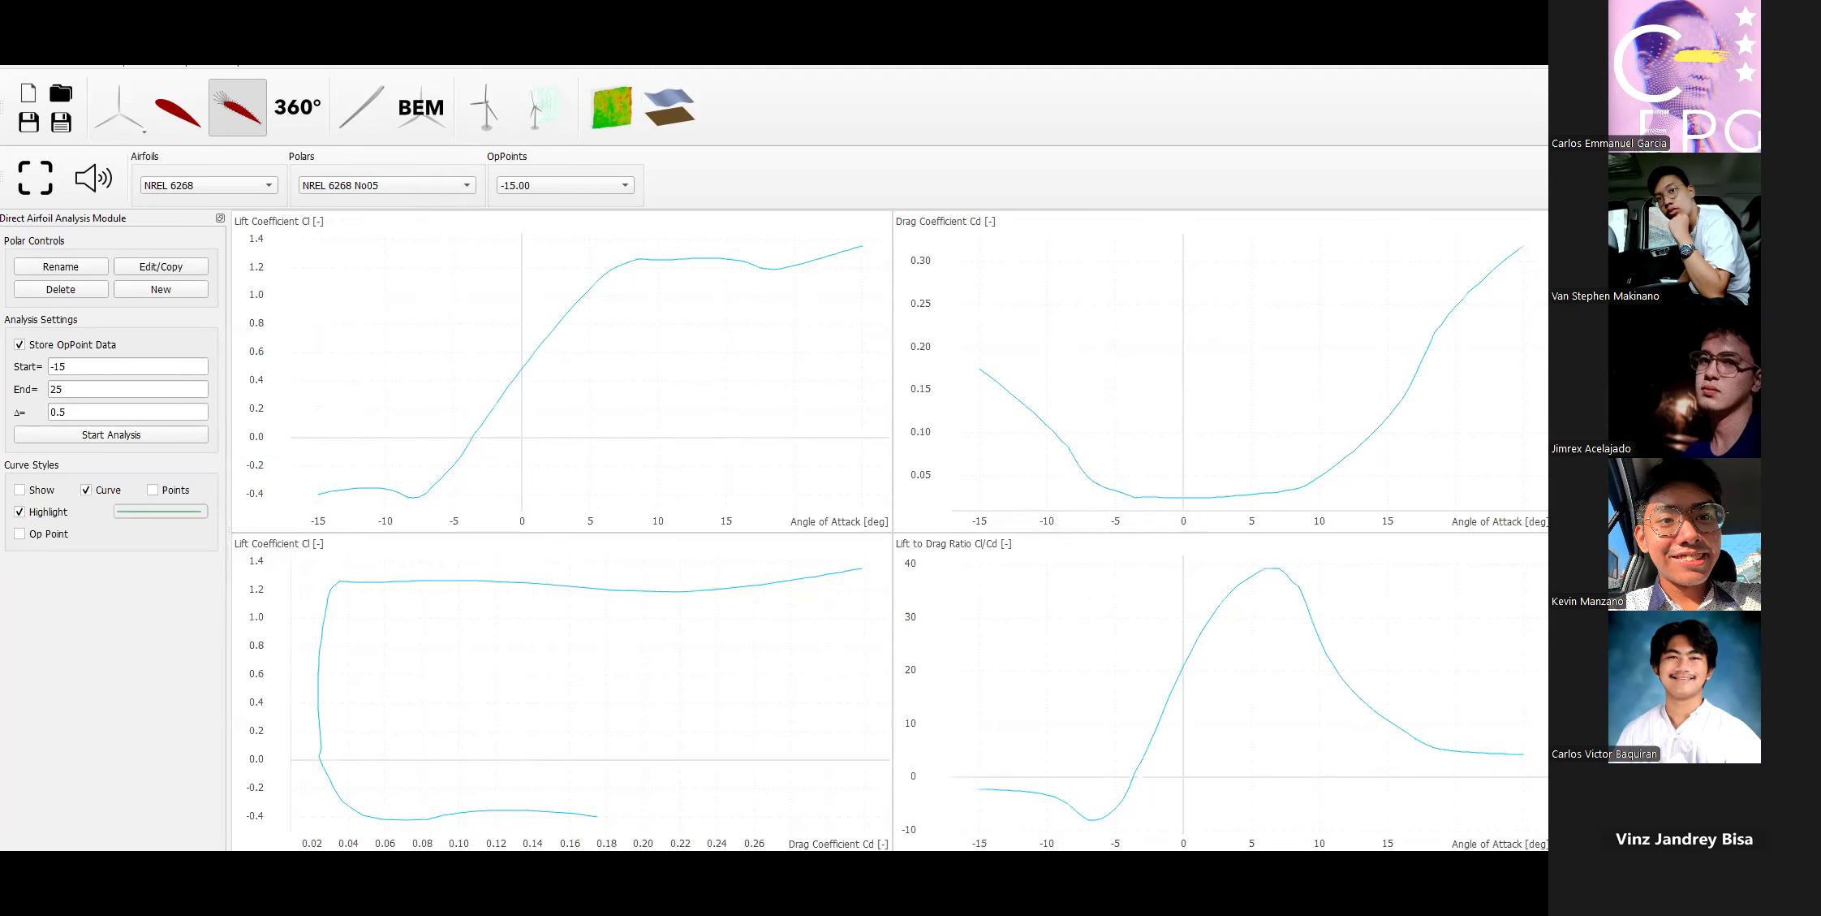
pyautogui.click(153, 269)
pyautogui.hotkey('alt', 'Tab')
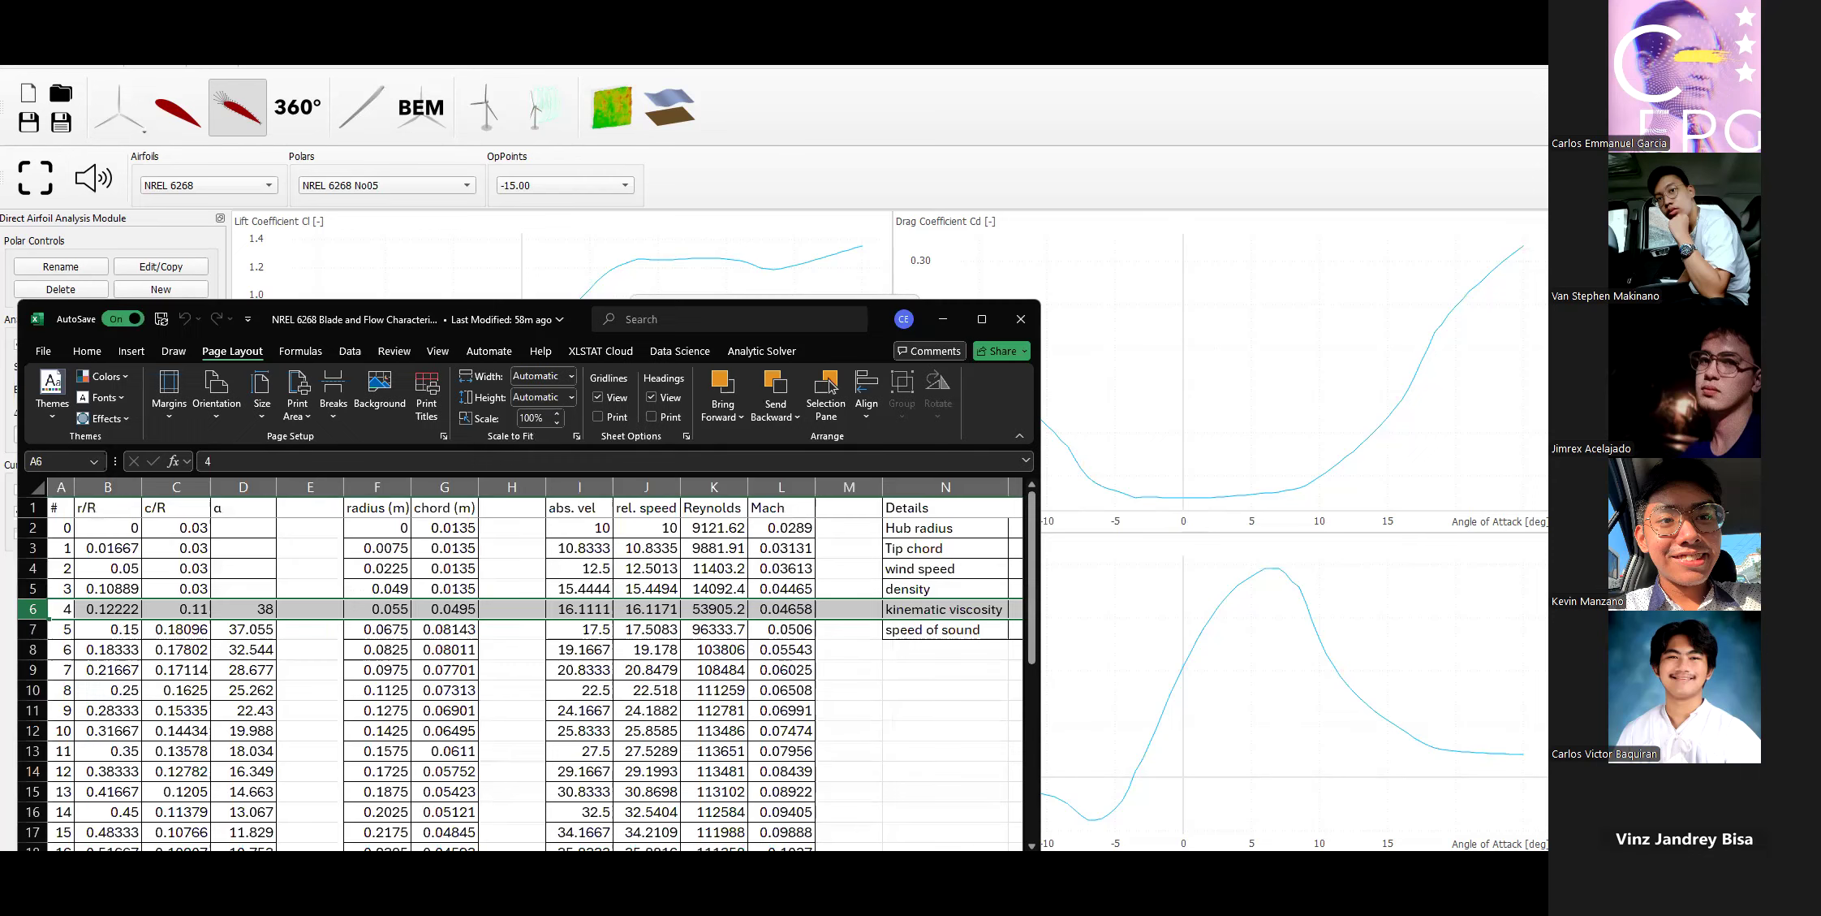
pyautogui.click(24, 628)
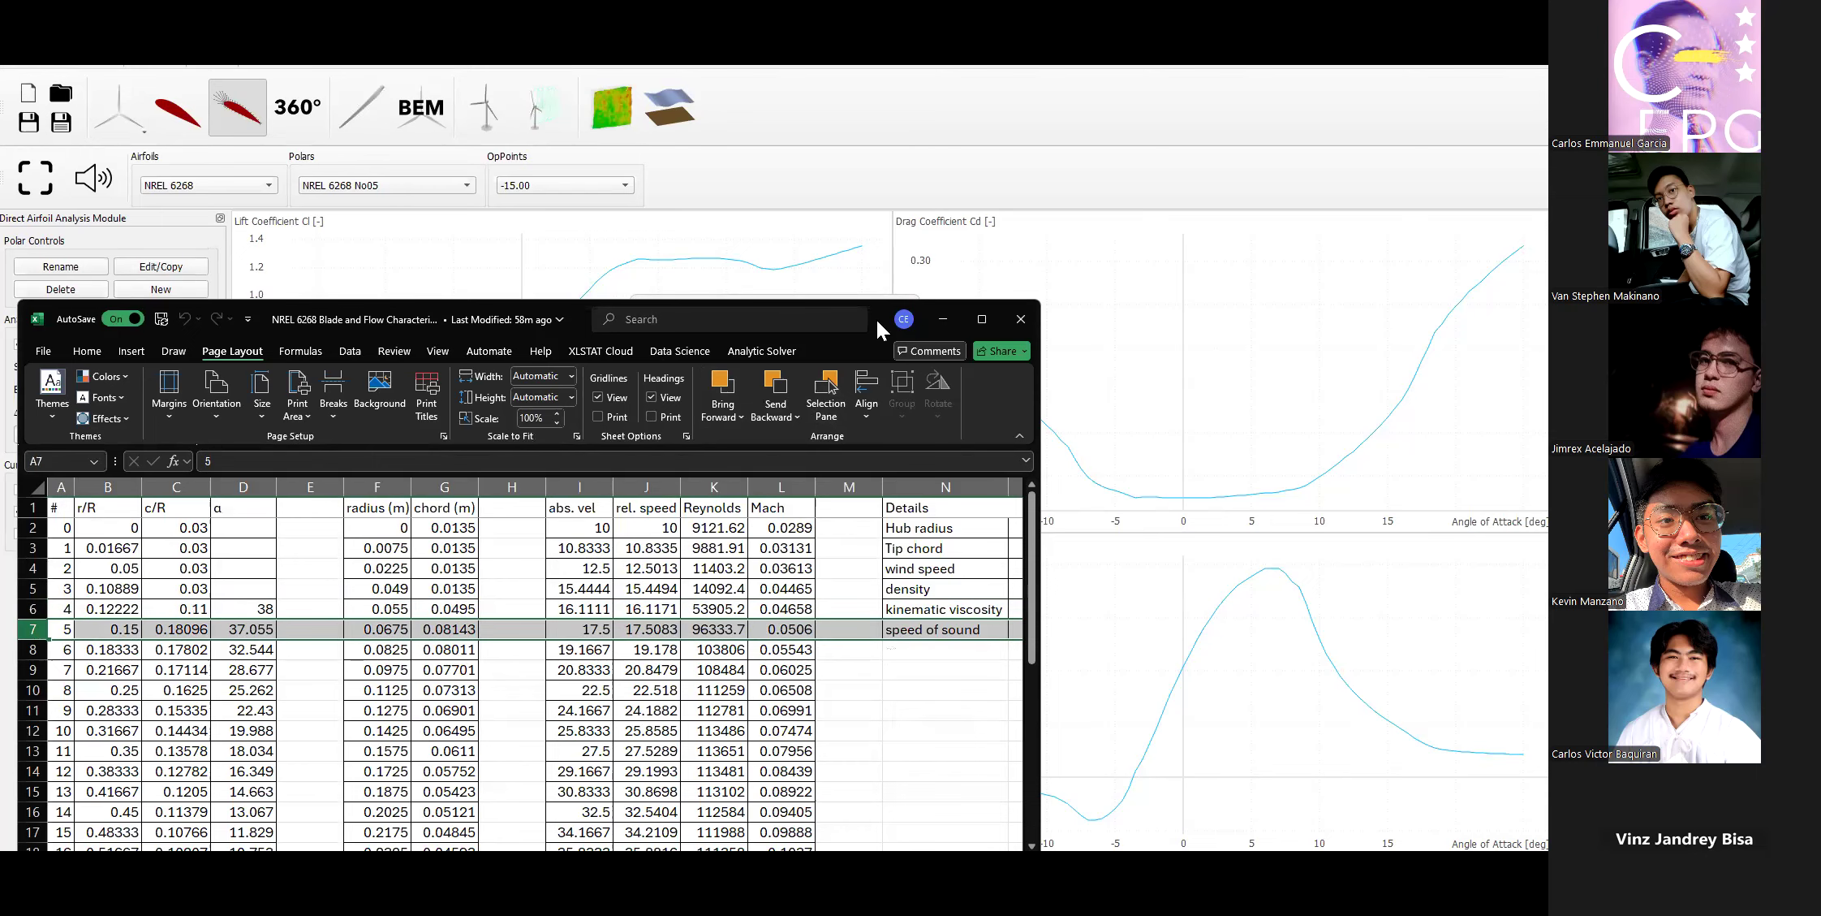
pyautogui.moveTo(877, 319); pyautogui.dragTo(922, 478)
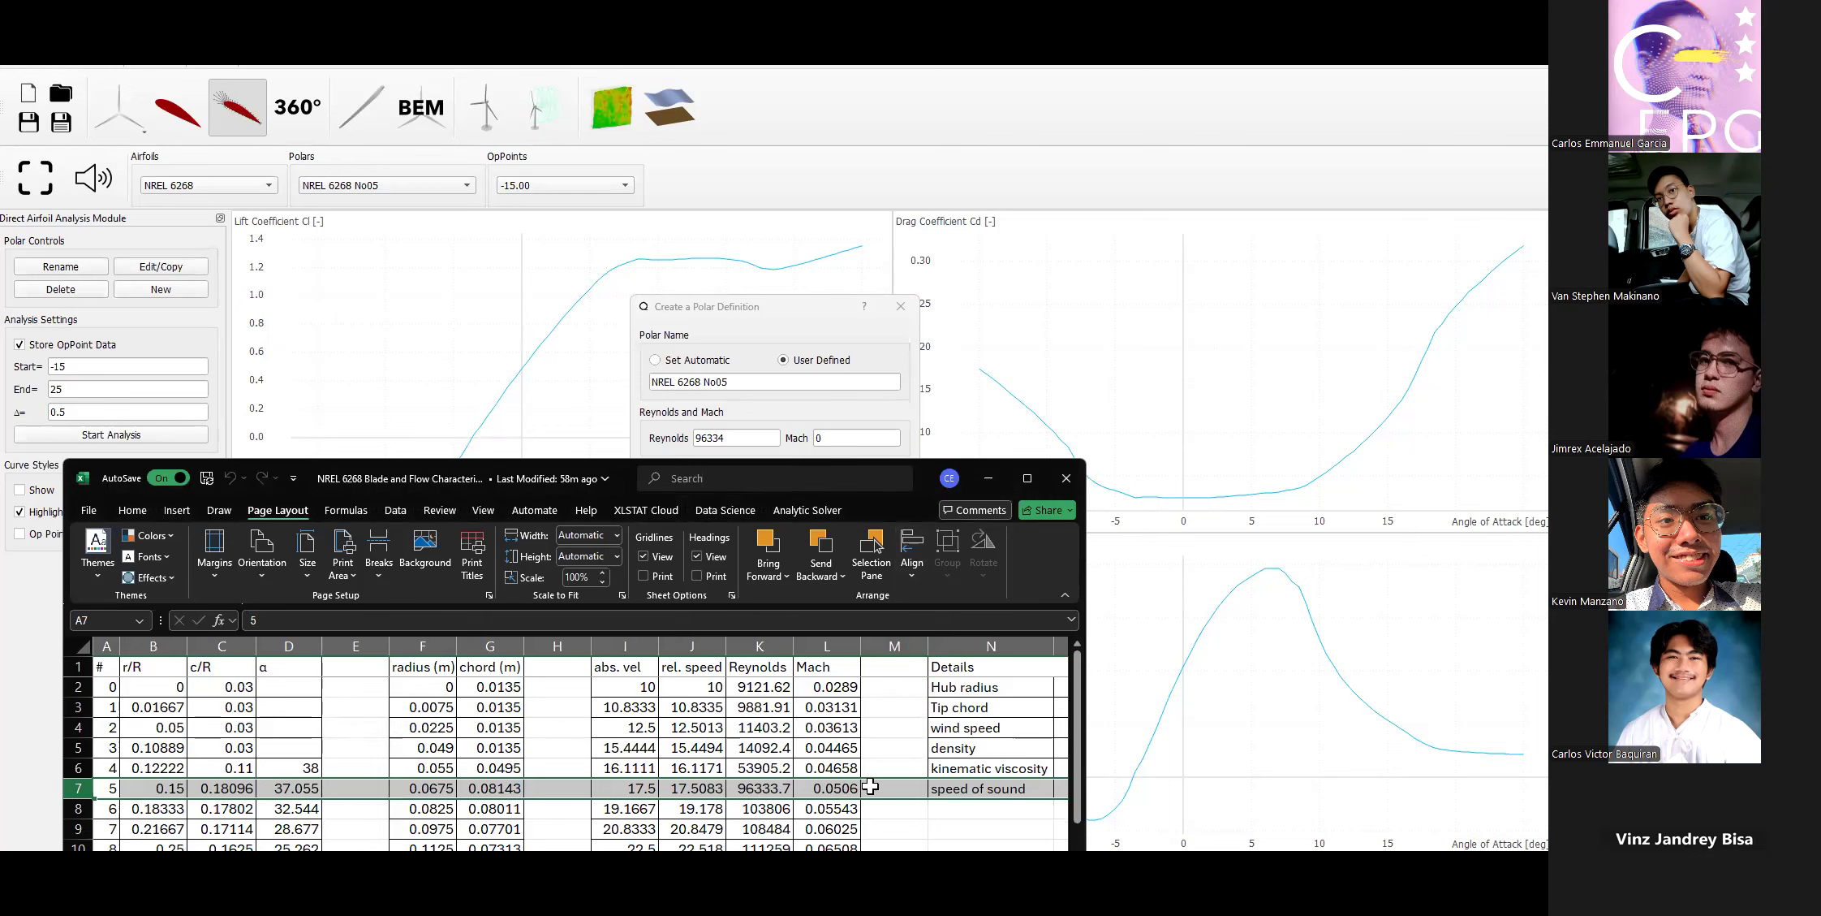
# Set the No05 polar's Mach number to 0.0506 and overwrite the existing NREL 6268 No05 polar, keeping its name.
pyautogui.click(797, 311)
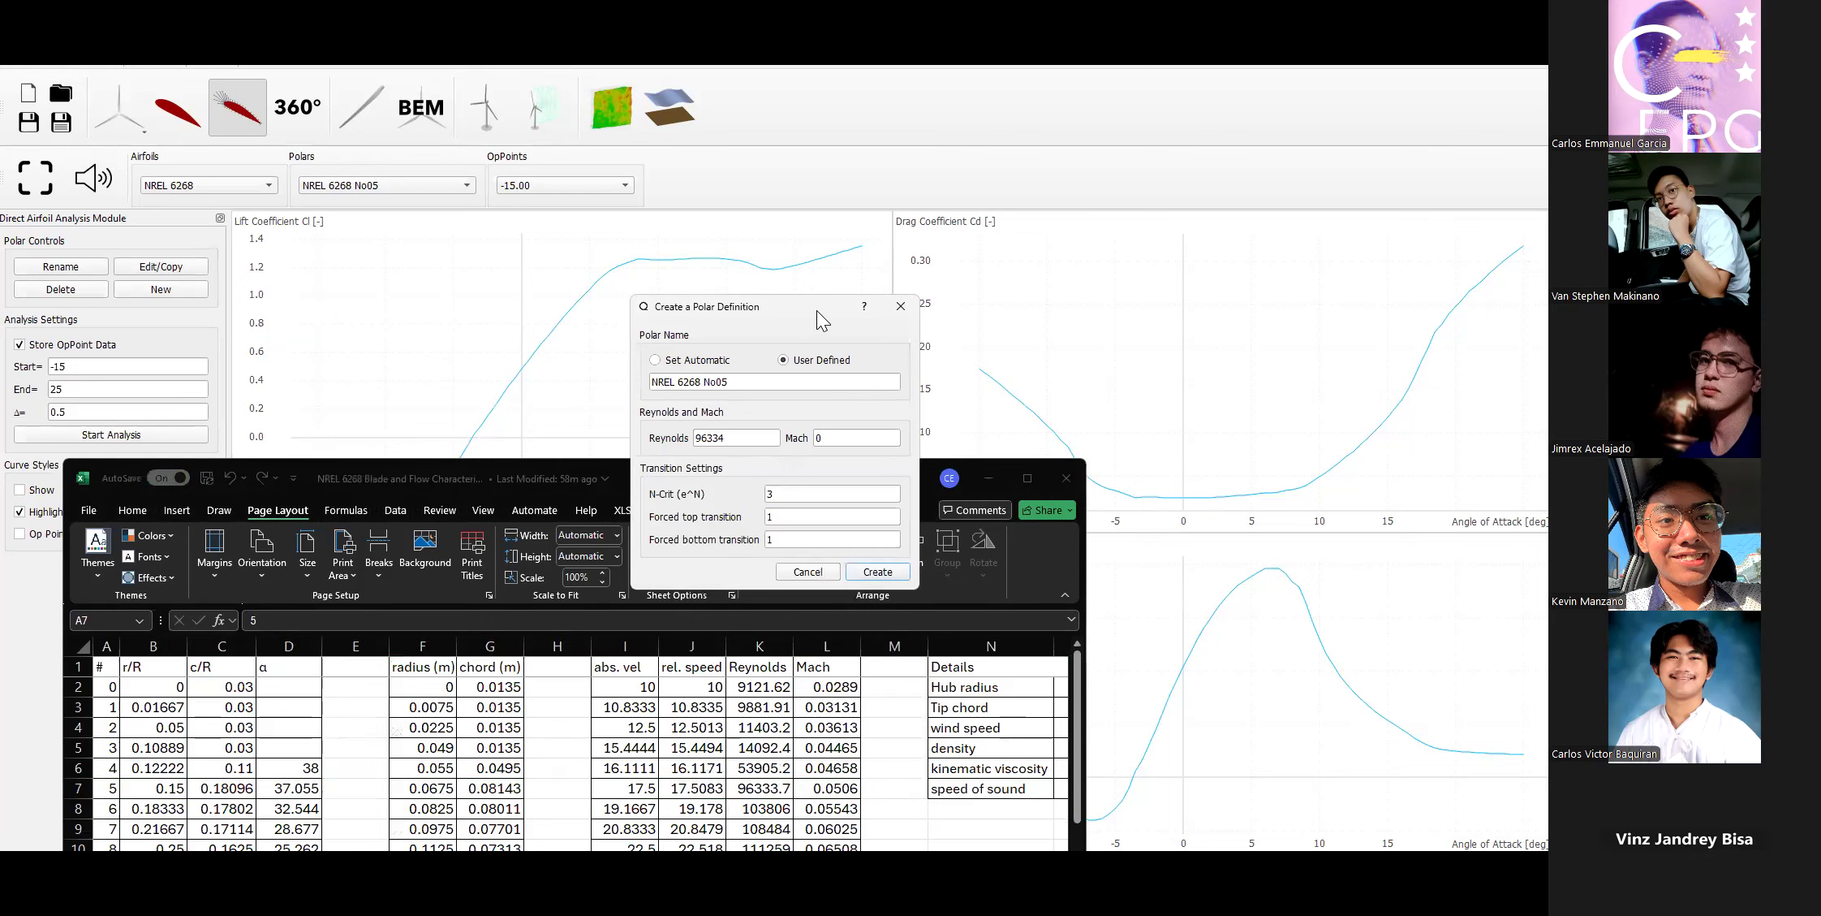
pyautogui.moveTo(816, 310); pyautogui.dragTo(771, 226)
pyautogui.click(803, 355)
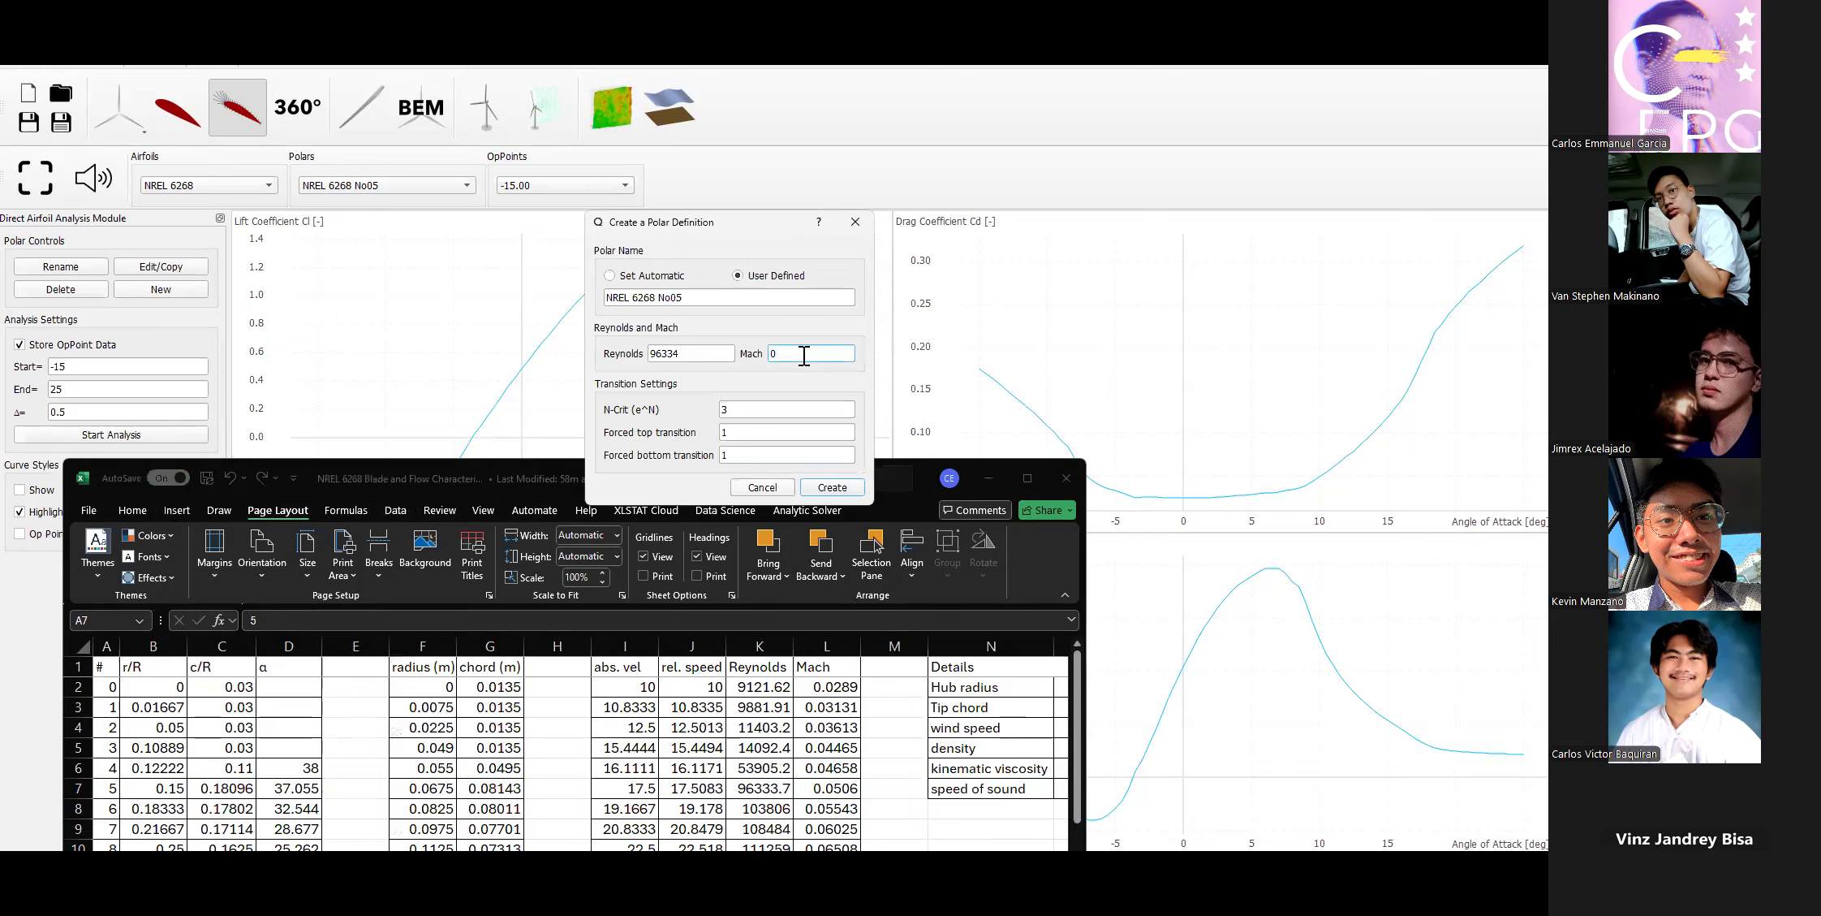
pyautogui.write('.0')
pyautogui.write('506')
pyautogui.click(832, 488)
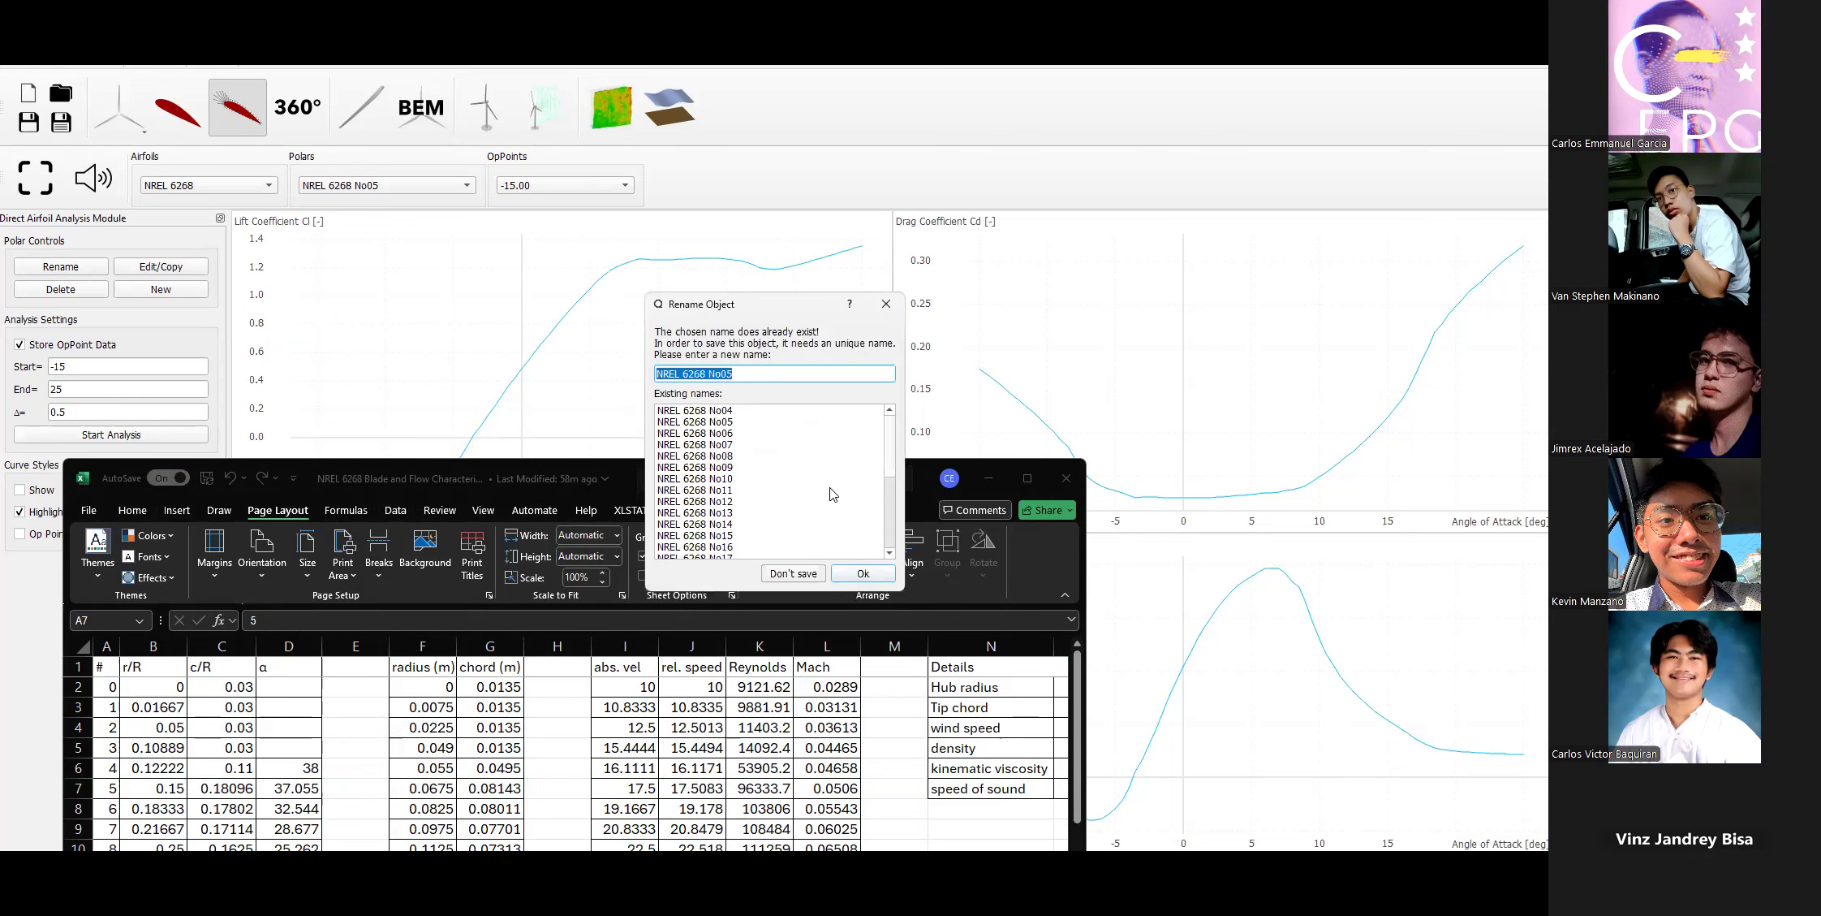
pyautogui.click(848, 575)
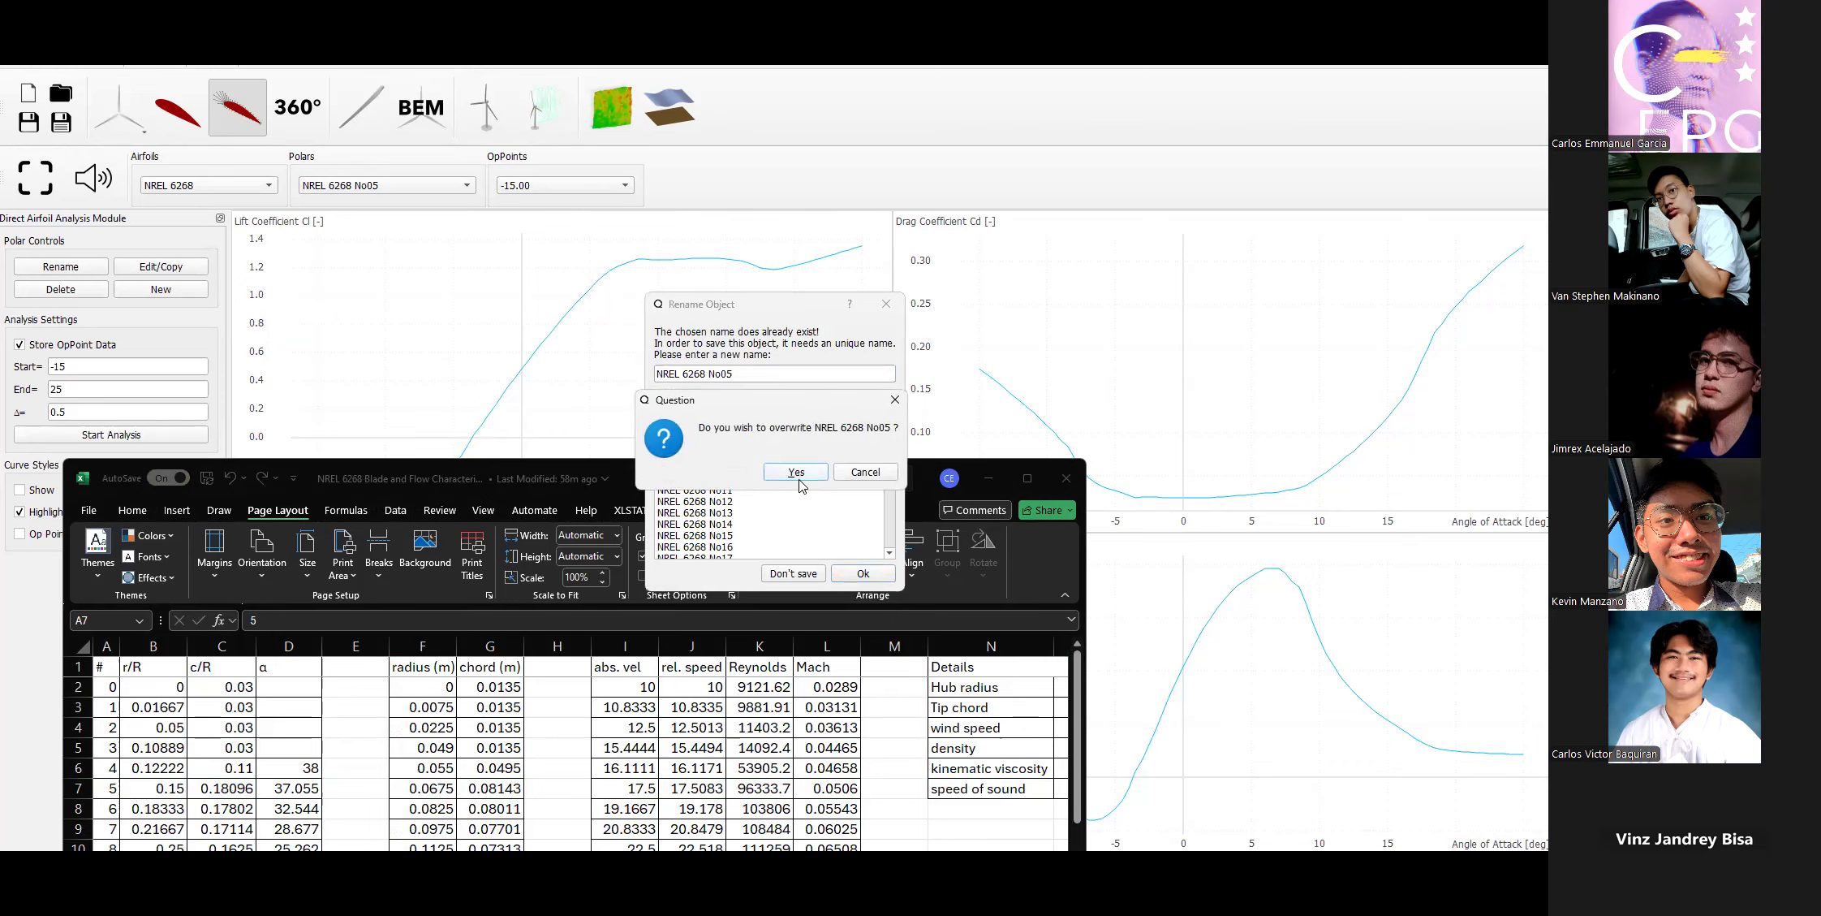
pyautogui.click(798, 477)
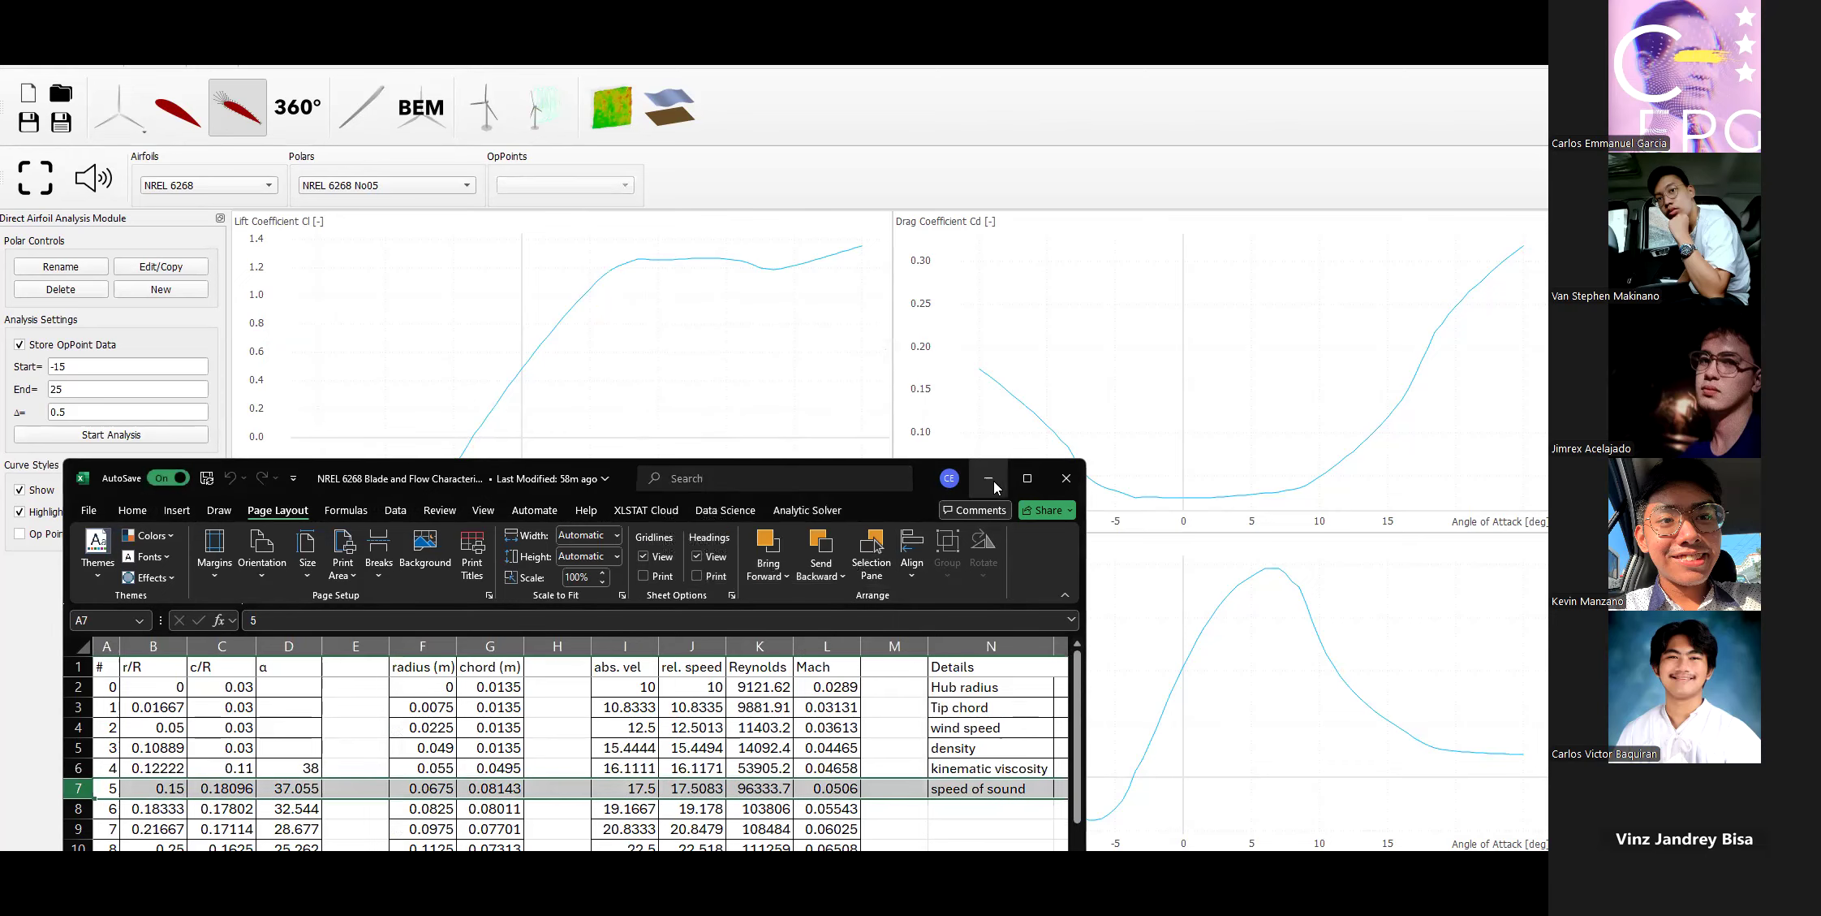
pyautogui.click(989, 479)
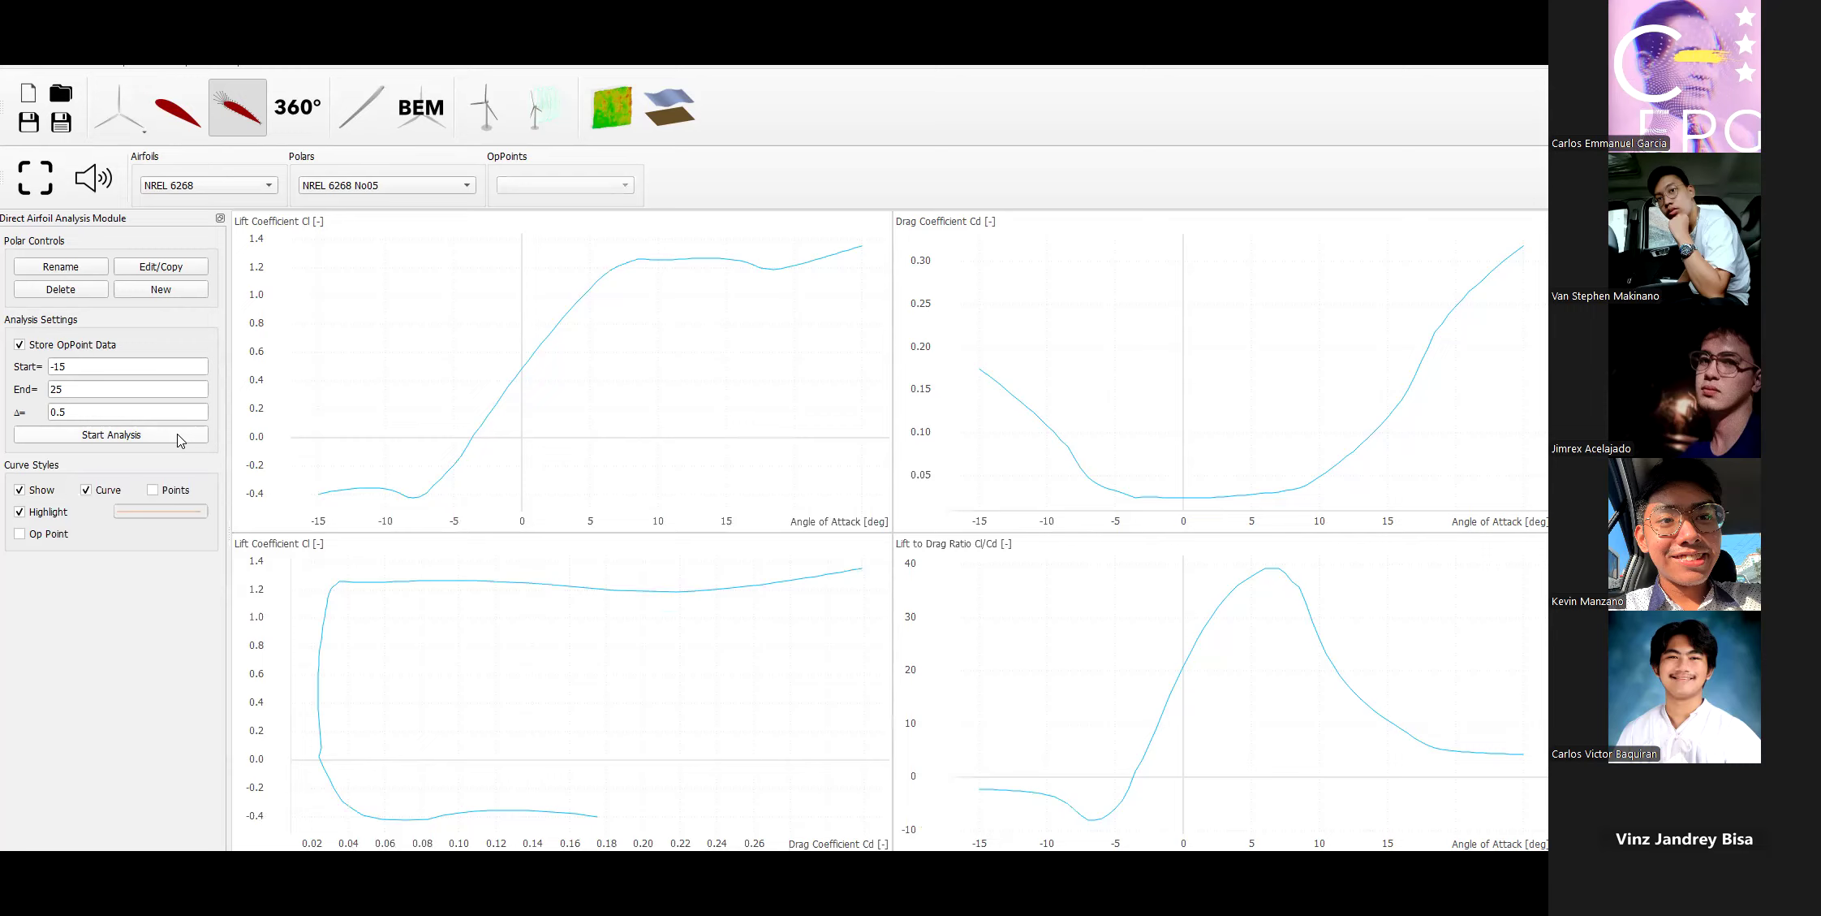
# Check the saved No05 polar definition and run its analysis over the current angle-of-attack range.
pyautogui.click(159, 268)
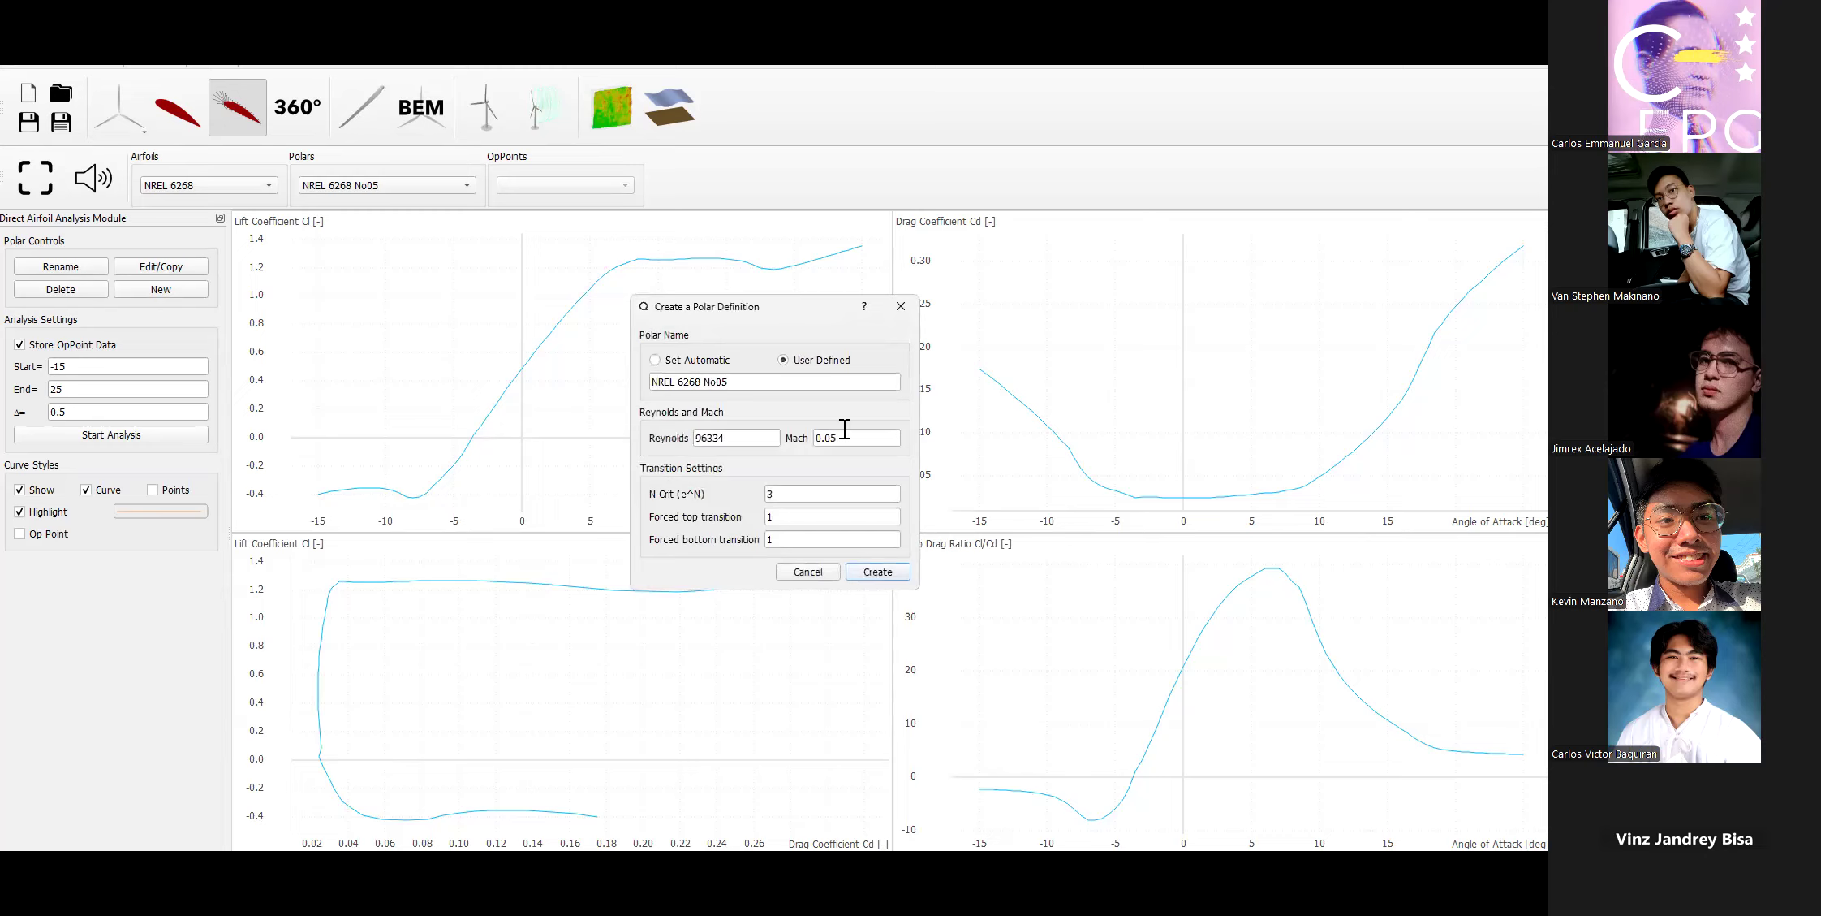
pyautogui.click(811, 573)
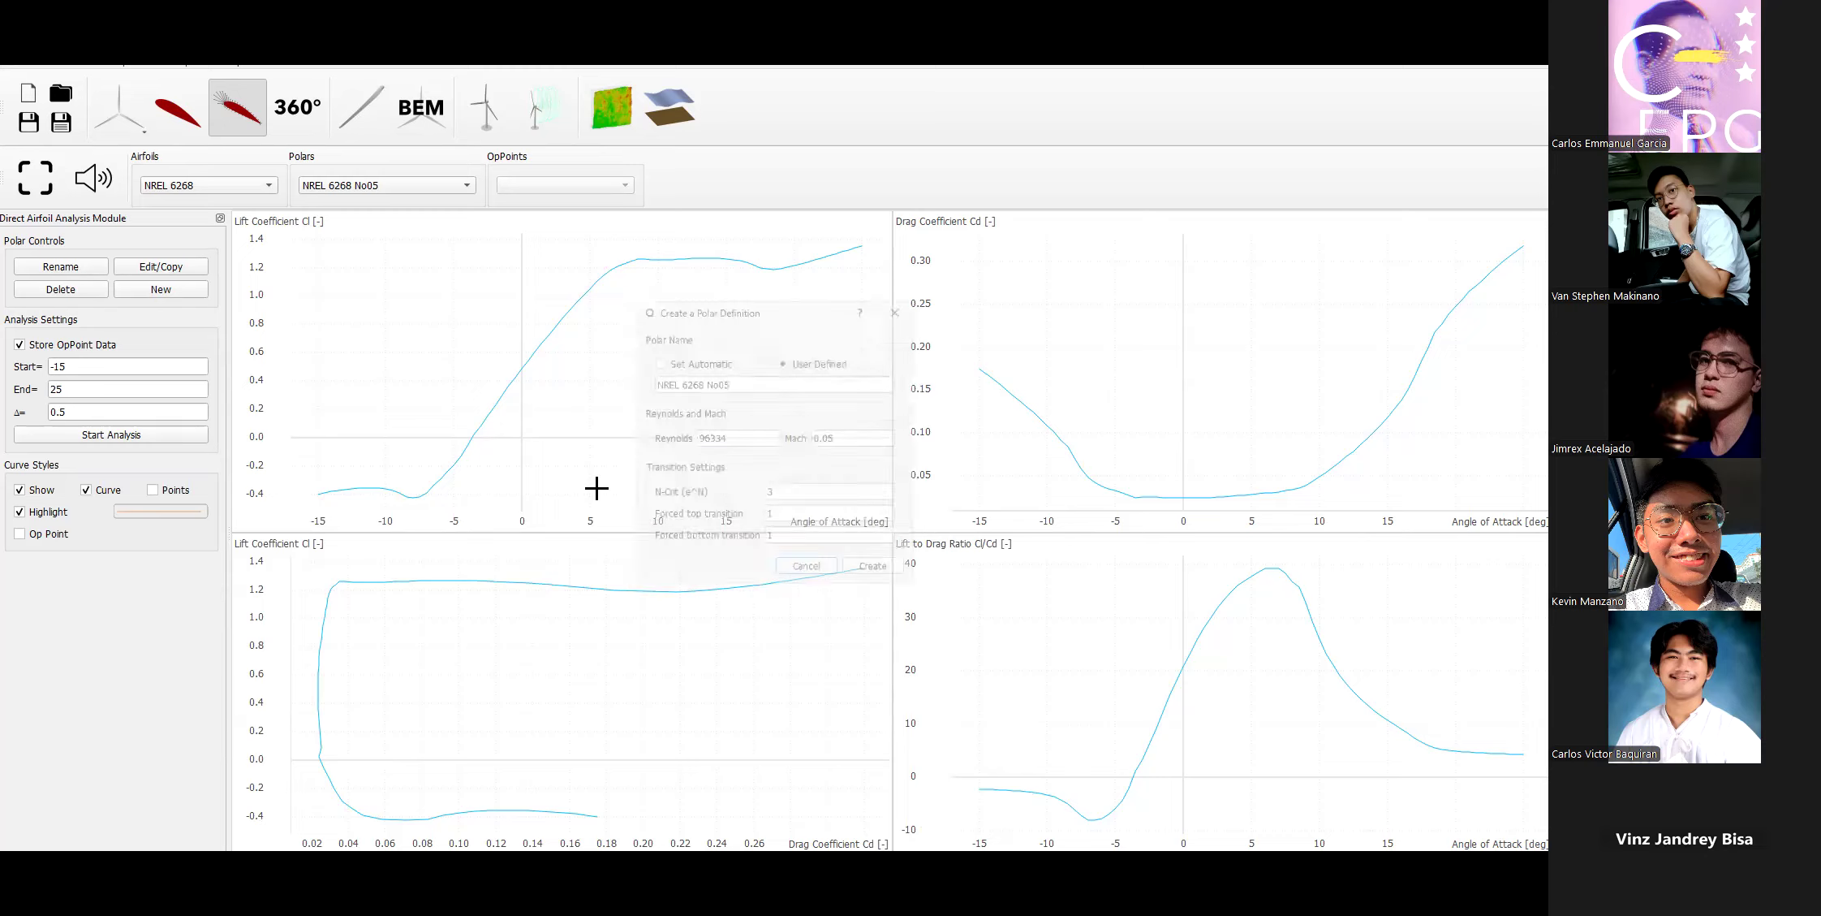
pyautogui.click(171, 434)
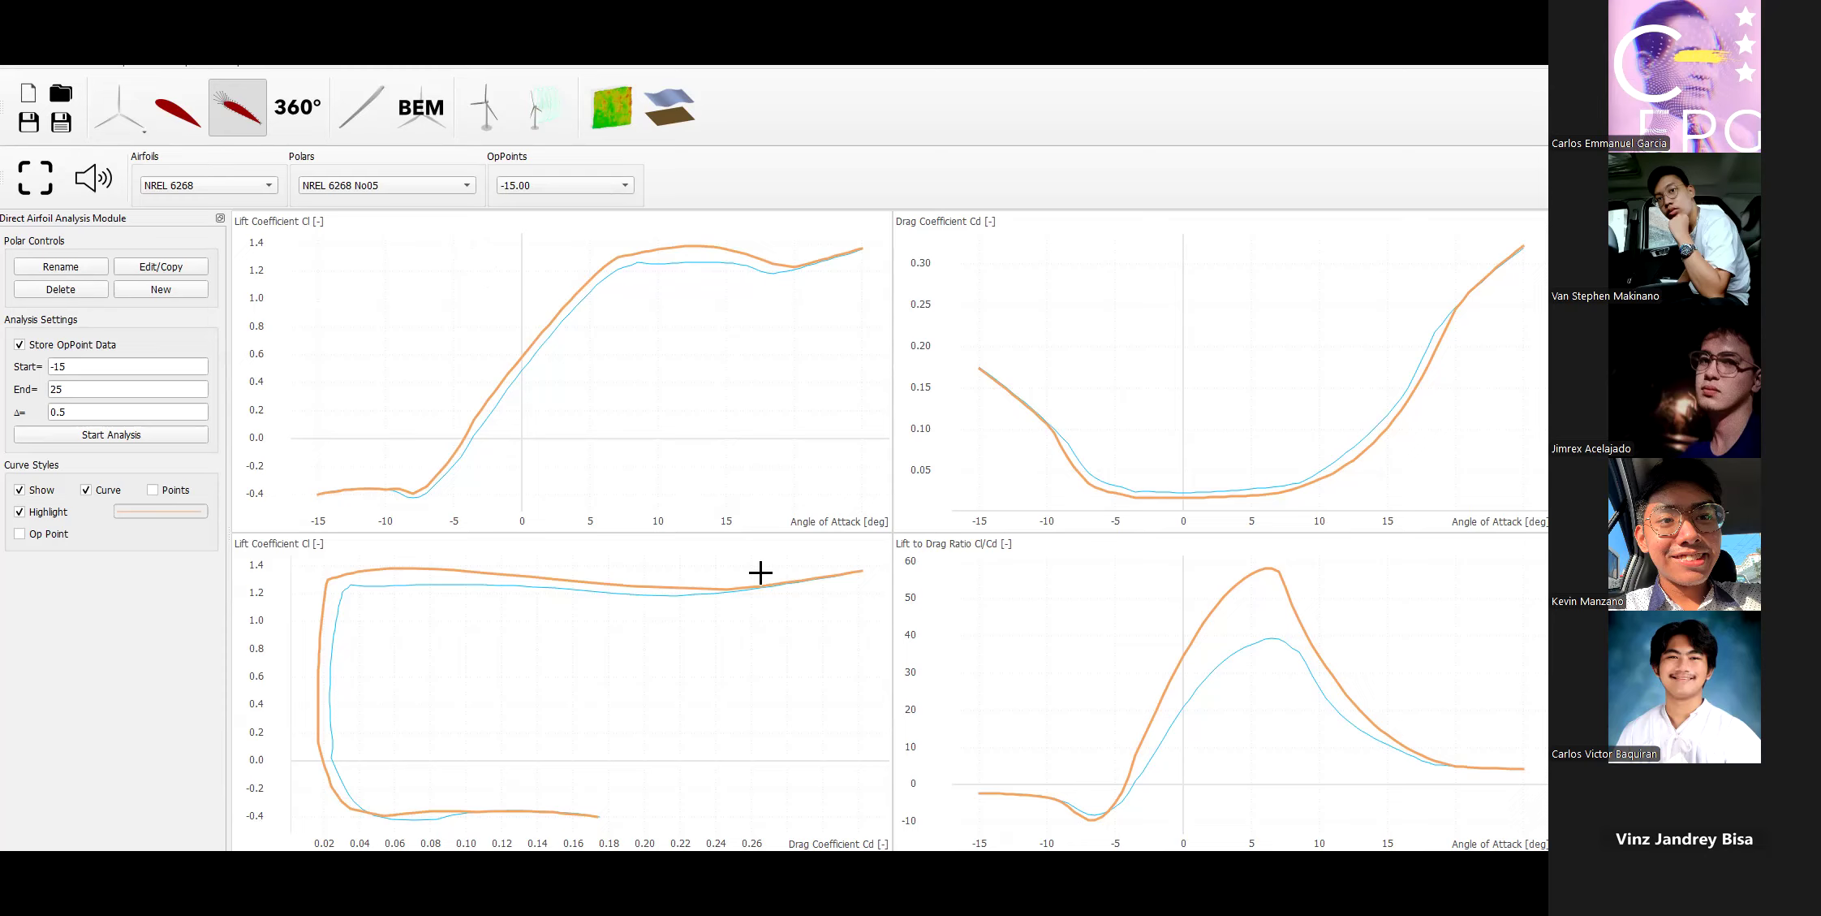
# Select the NREL 6268 No20 polar, switch to the Excel section data and highlight the row for section 20.
pyautogui.click(454, 186)
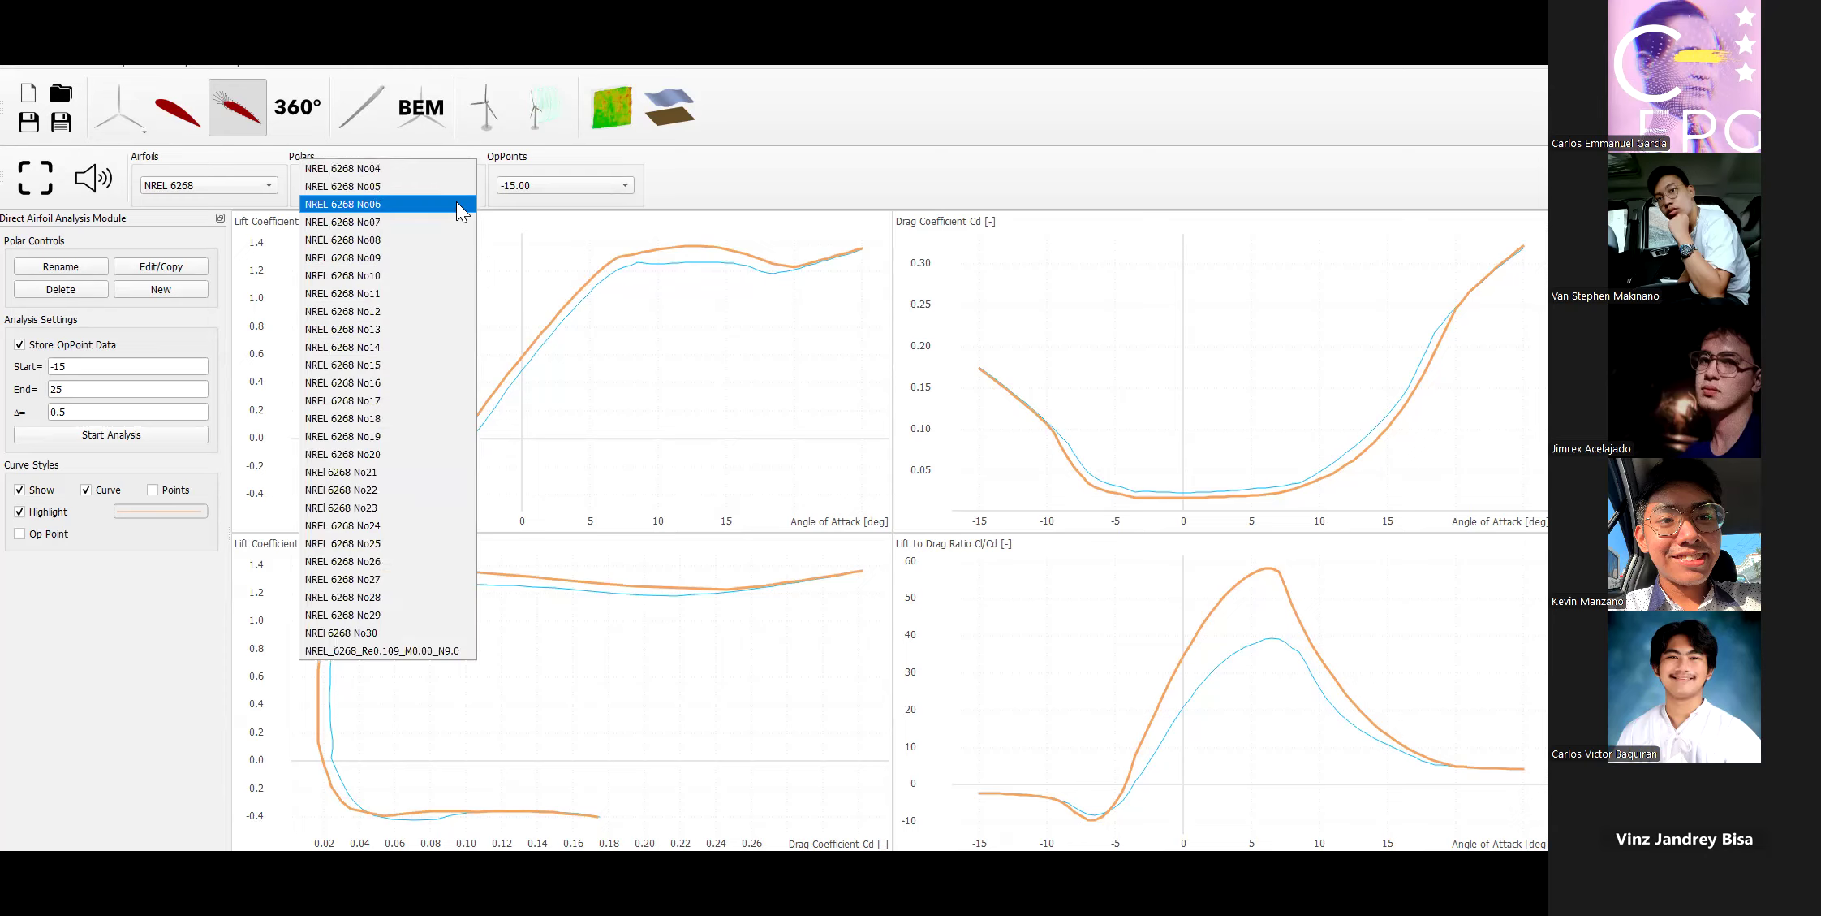
pyautogui.click(427, 454)
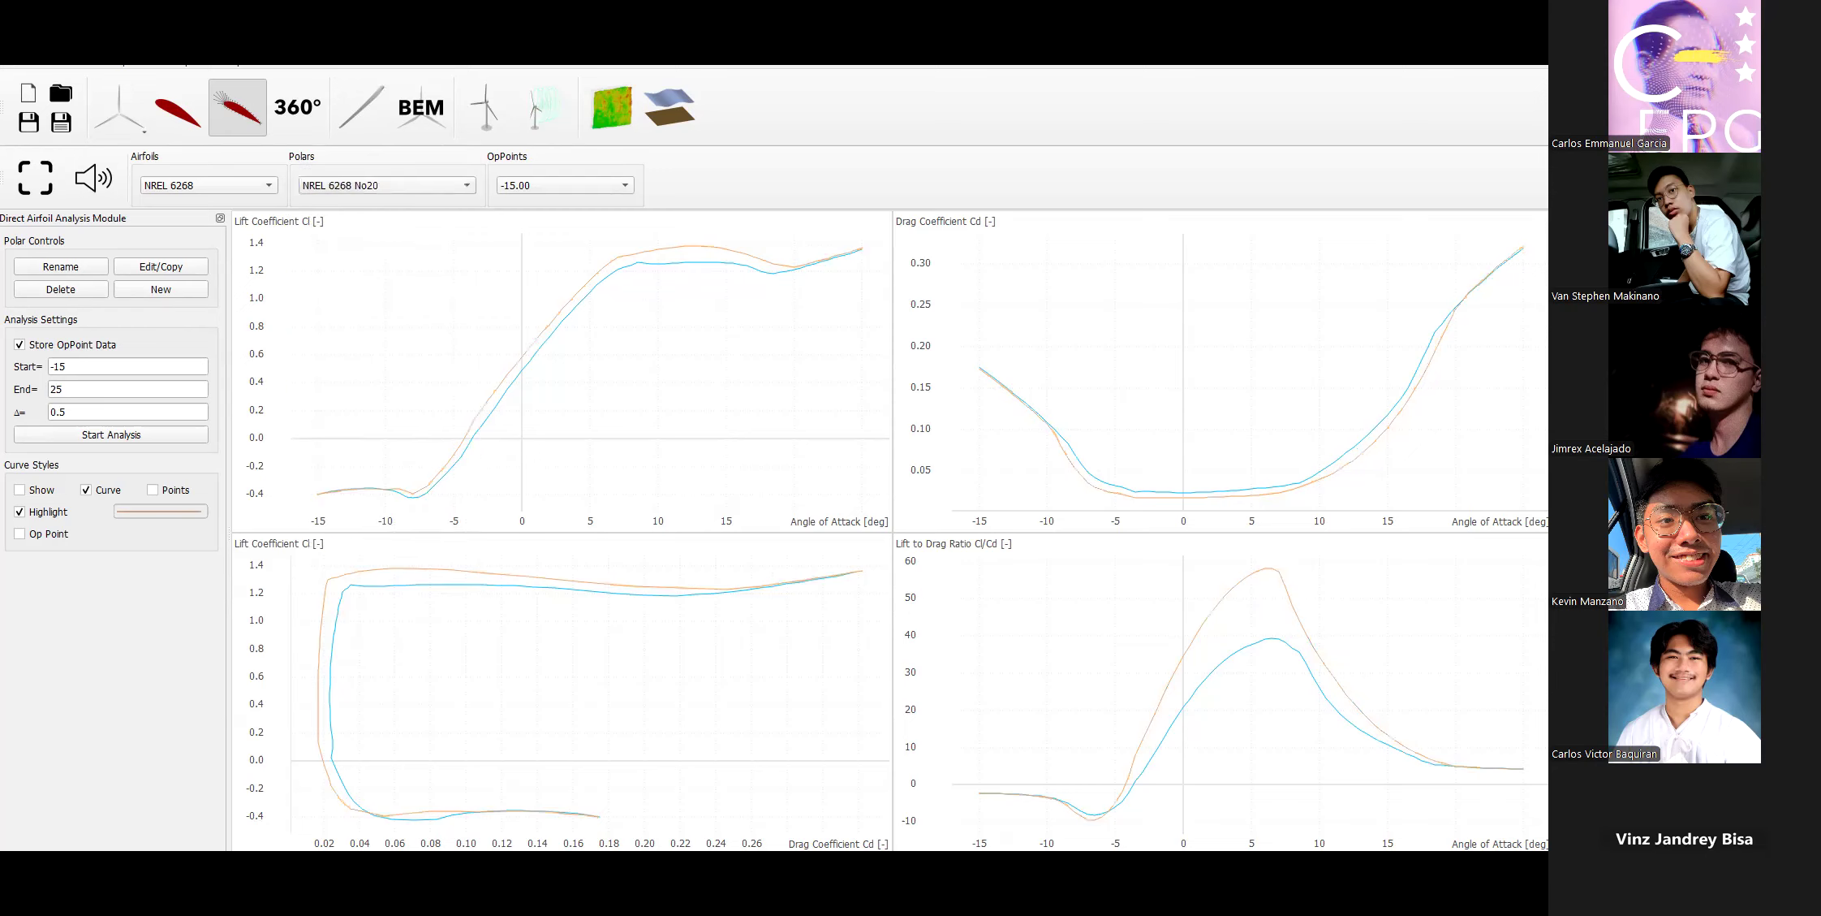
pyautogui.hotkey('alt', 'Tab')
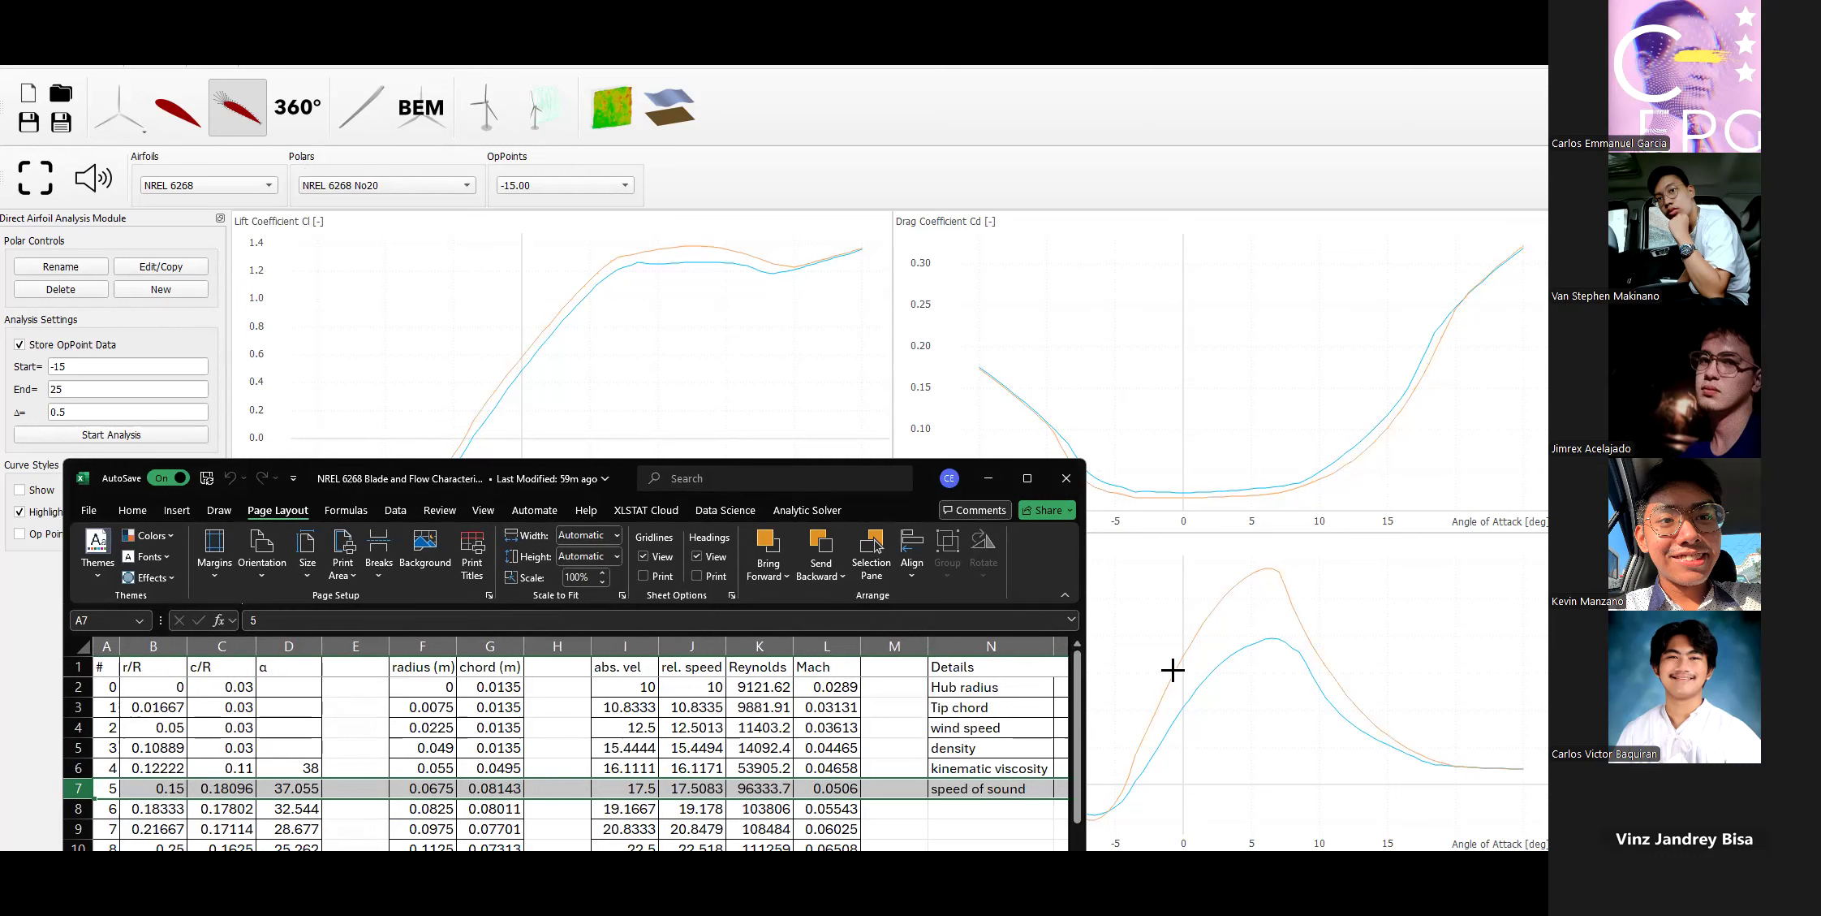
pyautogui.moveTo(549, 481); pyautogui.dragTo(576, 460)
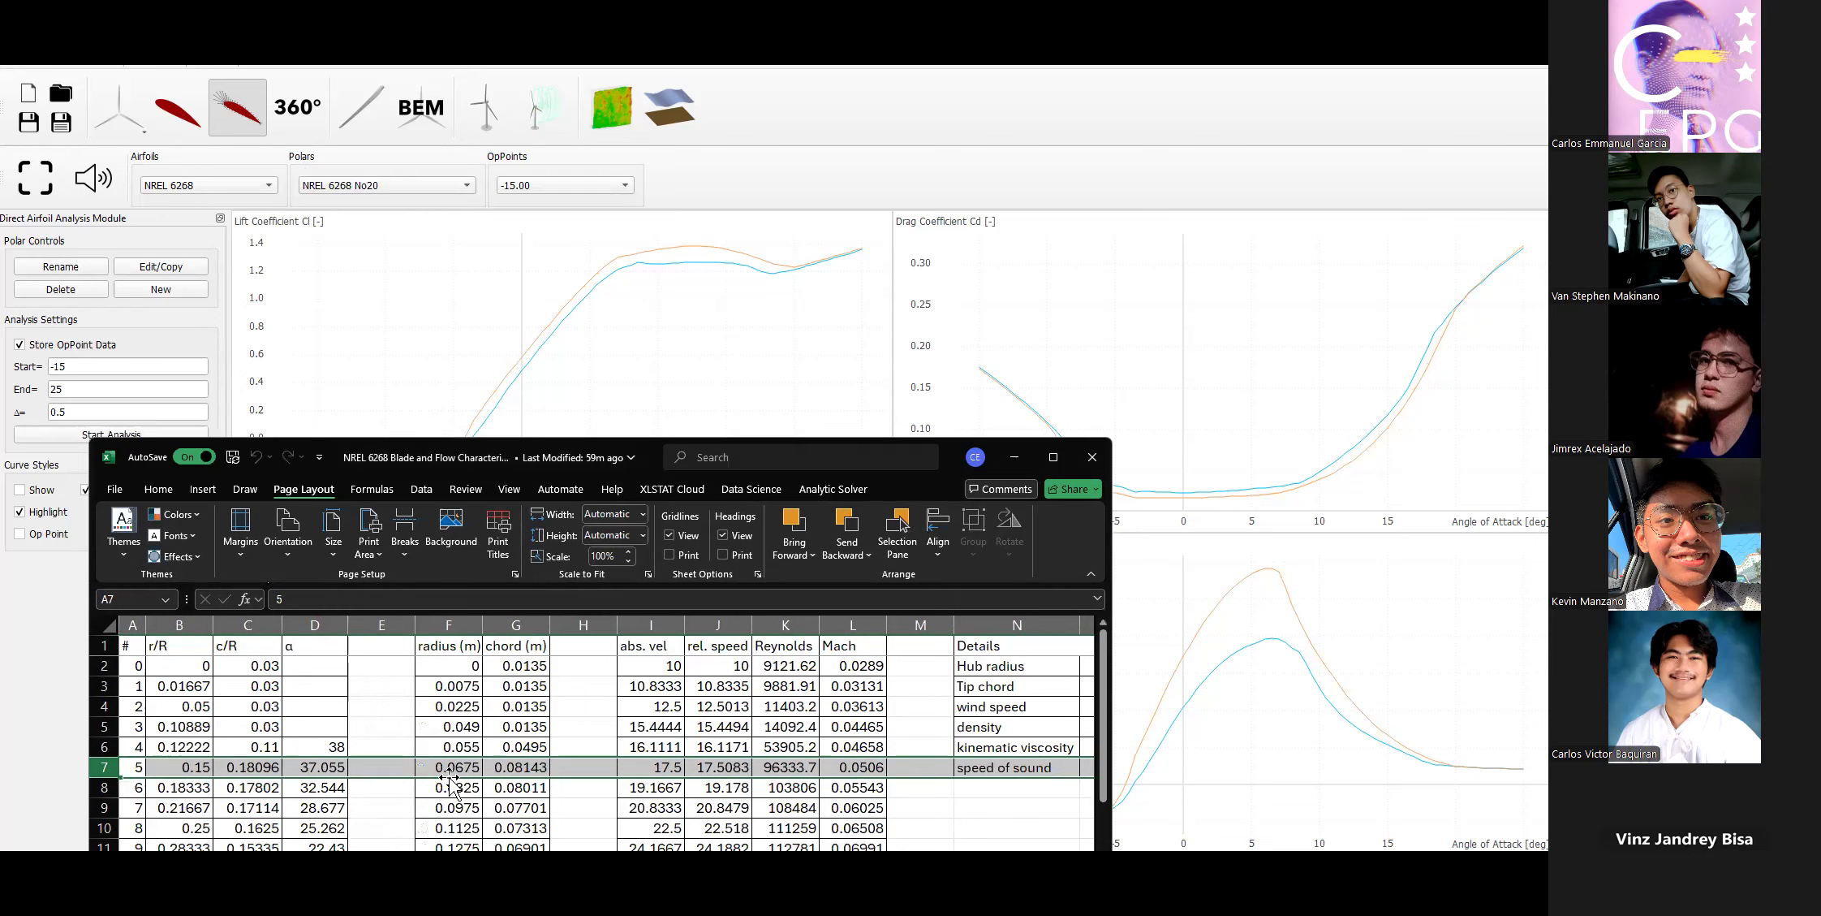
pyautogui.scroll(-3, 226, 807)
pyautogui.scroll(-1, 227, 806)
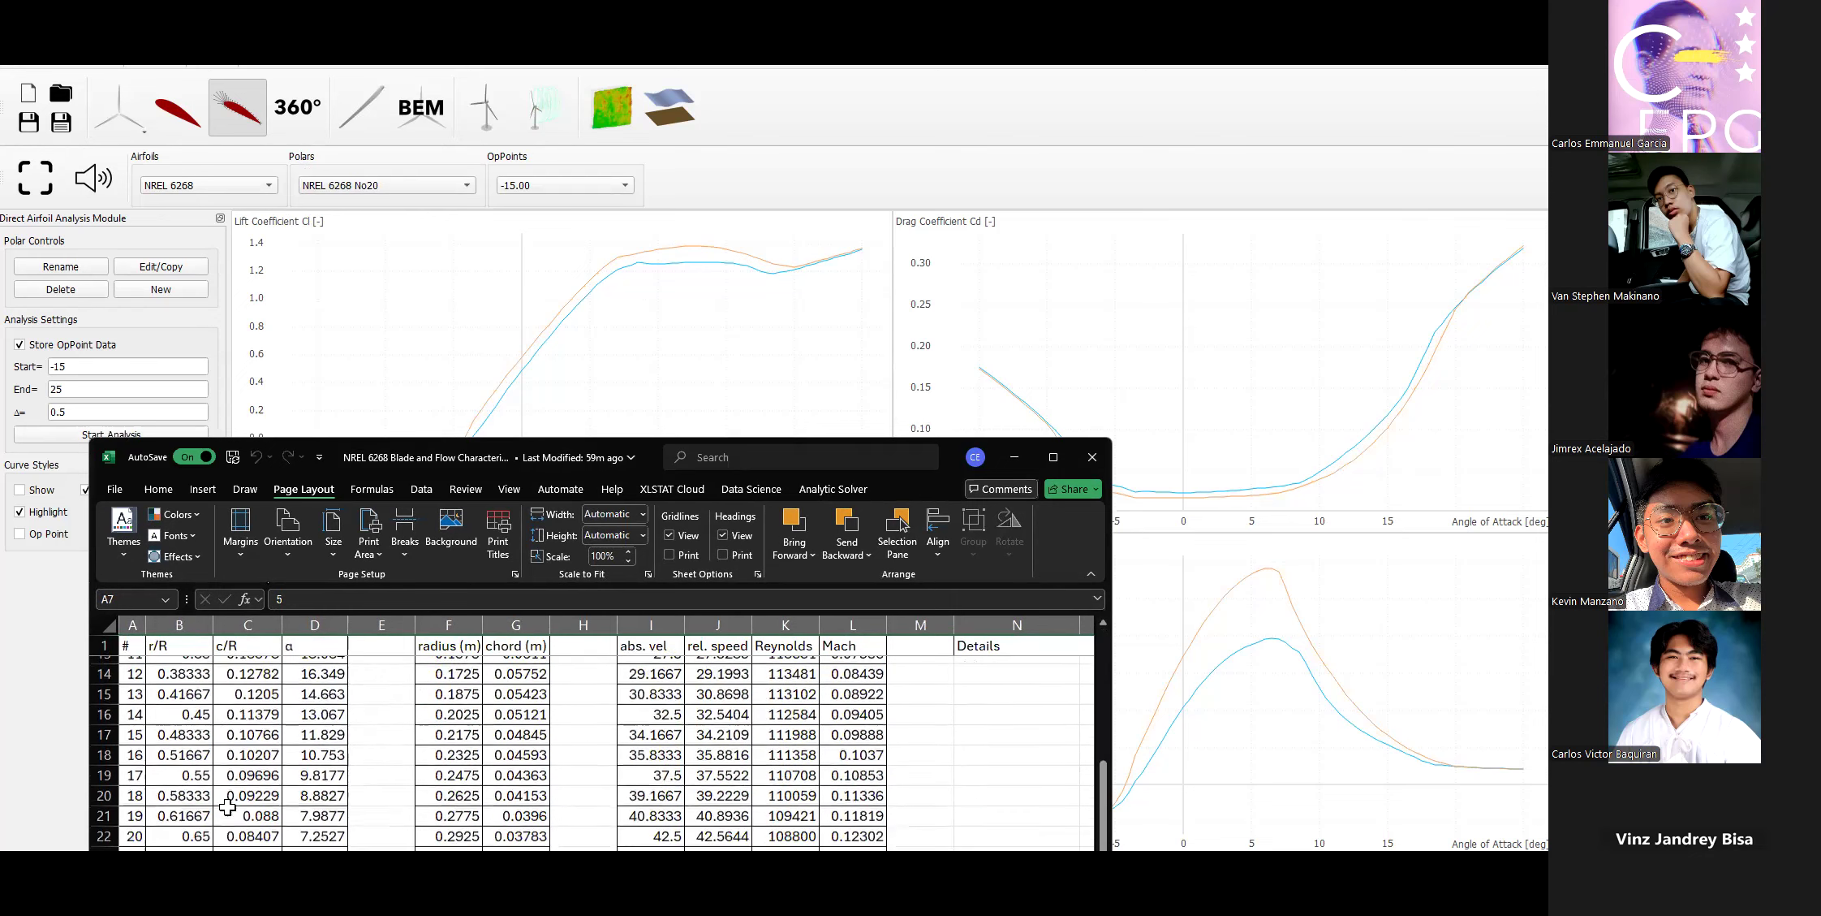
pyautogui.click(104, 827)
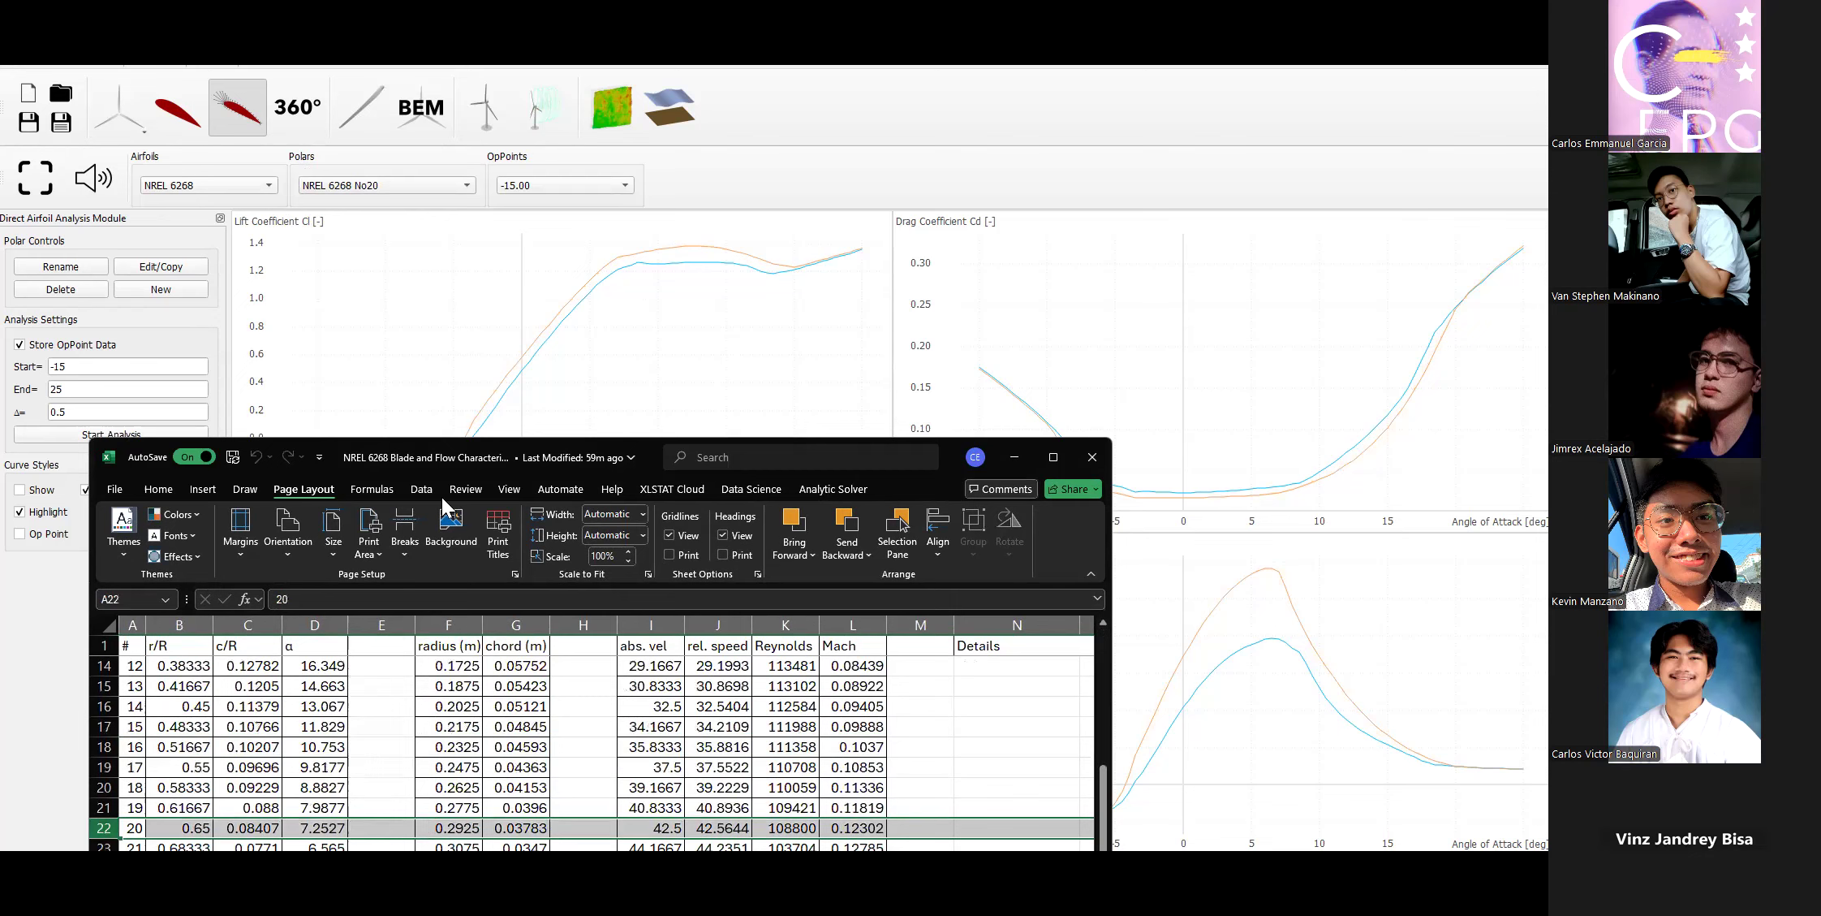
# Edit the No20 polar's definition with section 20's Mach number, 0.12302, and overwrite the existing NREL 6268 No20 polar.
pyautogui.click(148, 288)
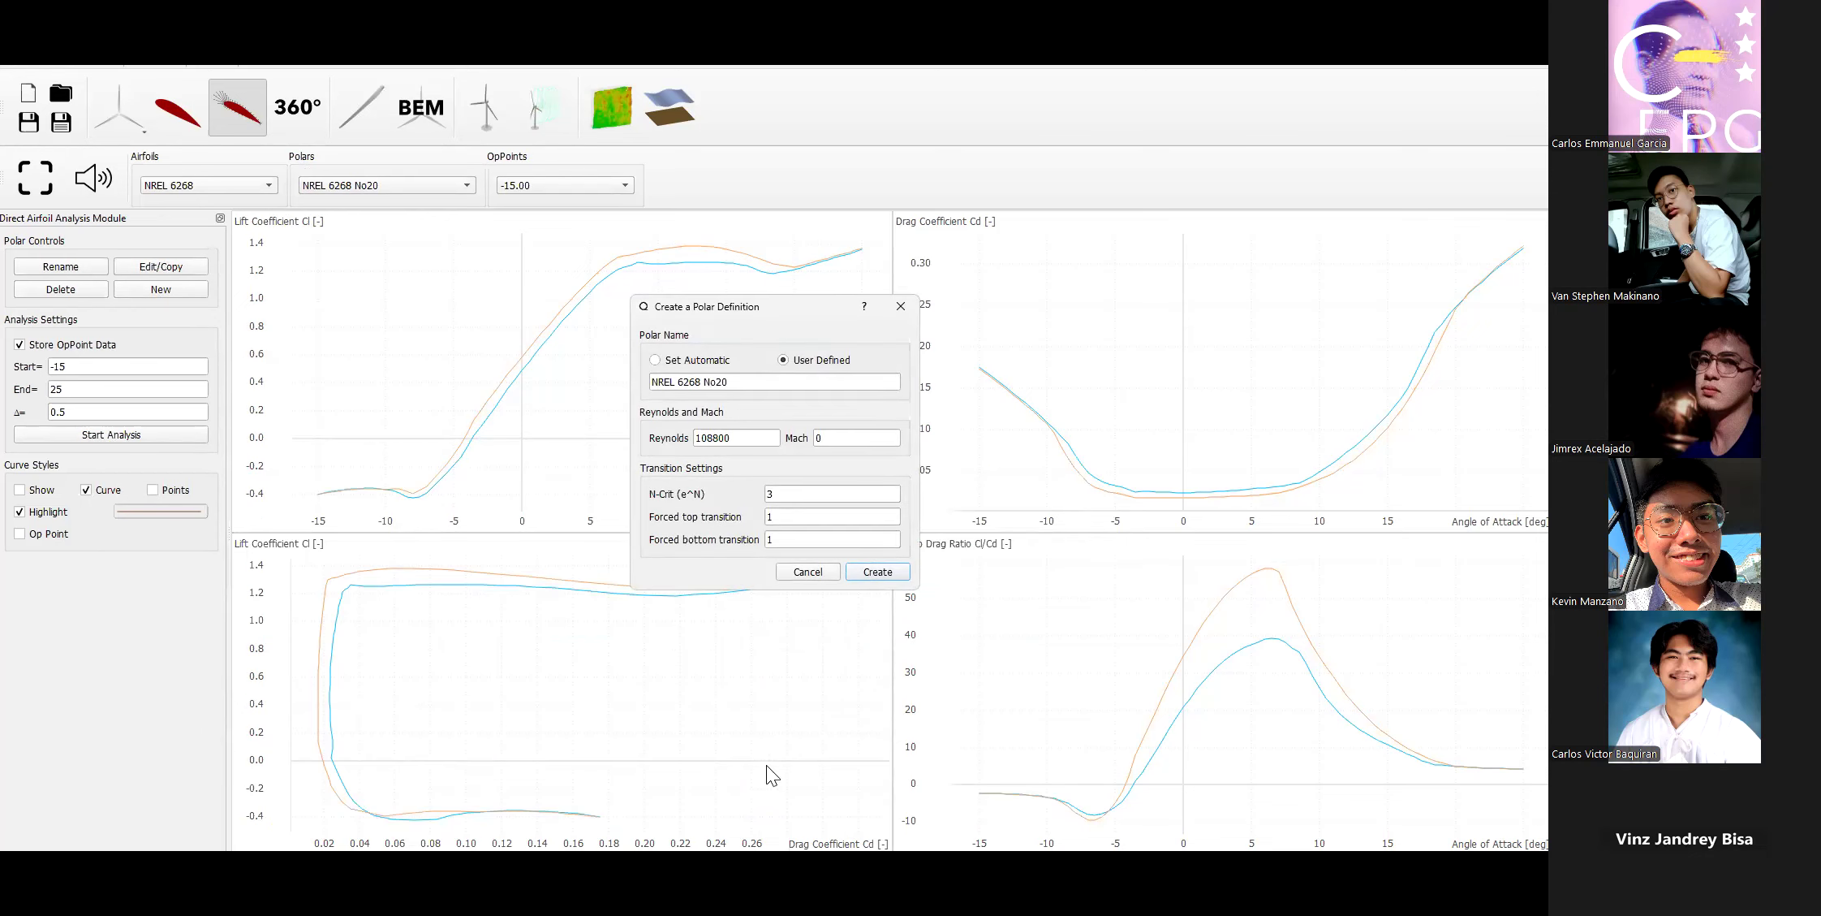
pyautogui.click(605, 869)
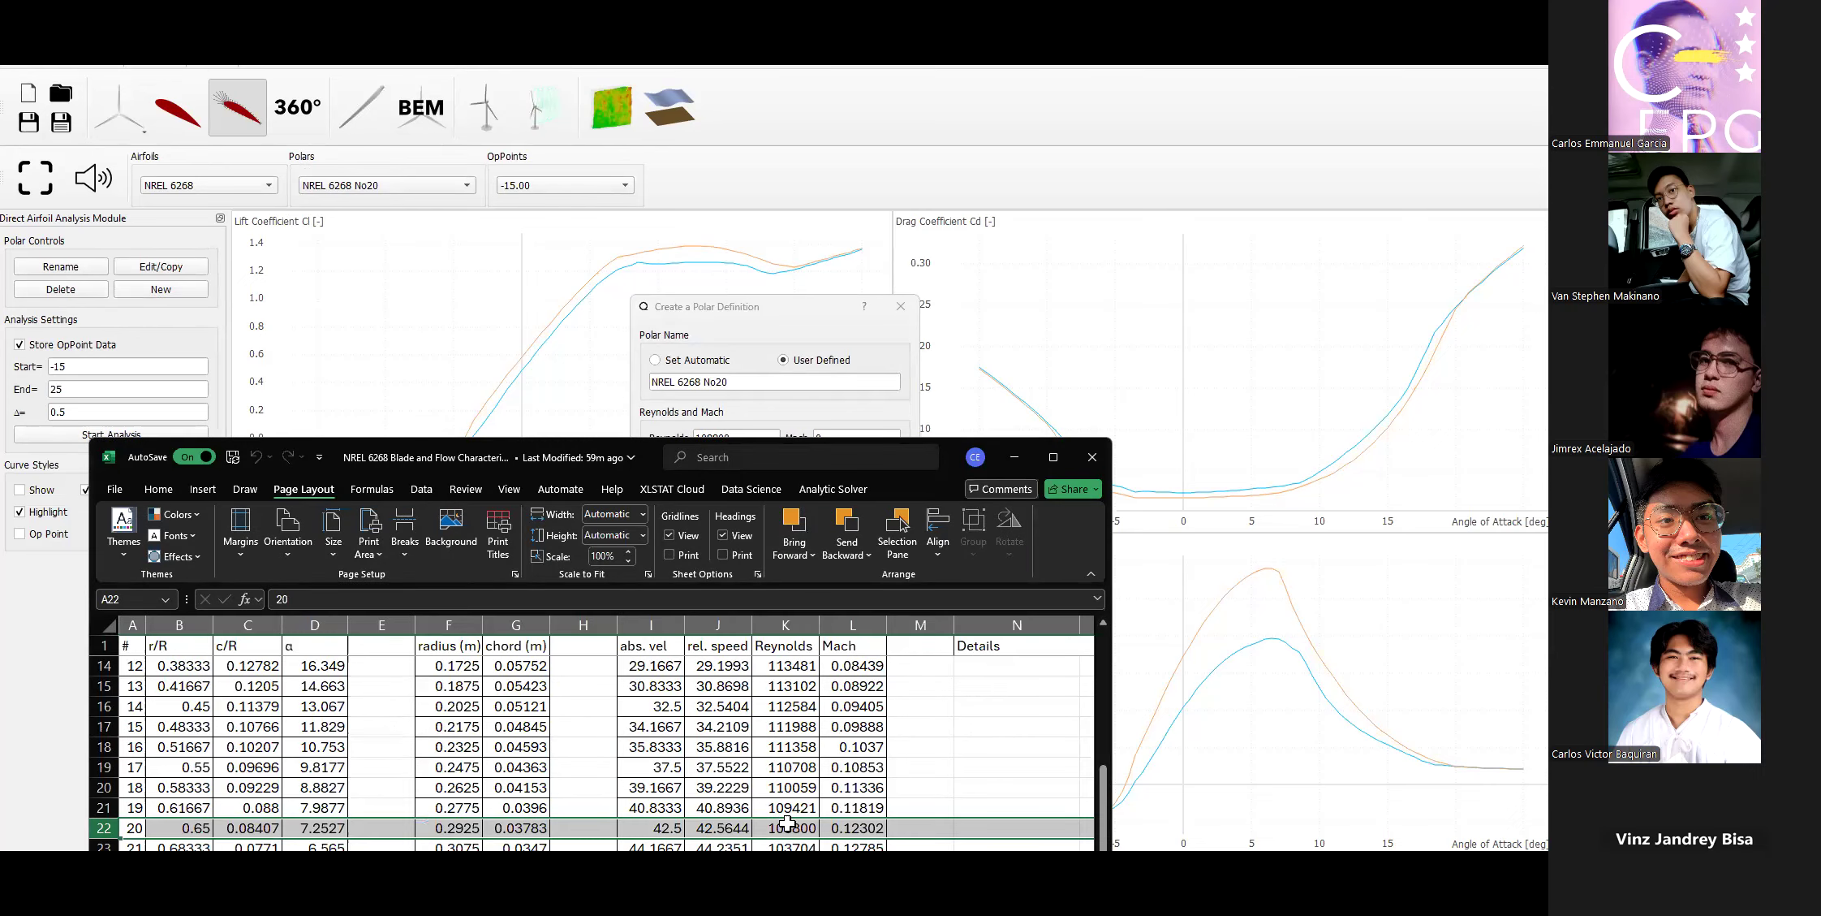
pyautogui.moveTo(803, 307); pyautogui.dragTo(732, 197)
pyautogui.click(781, 326)
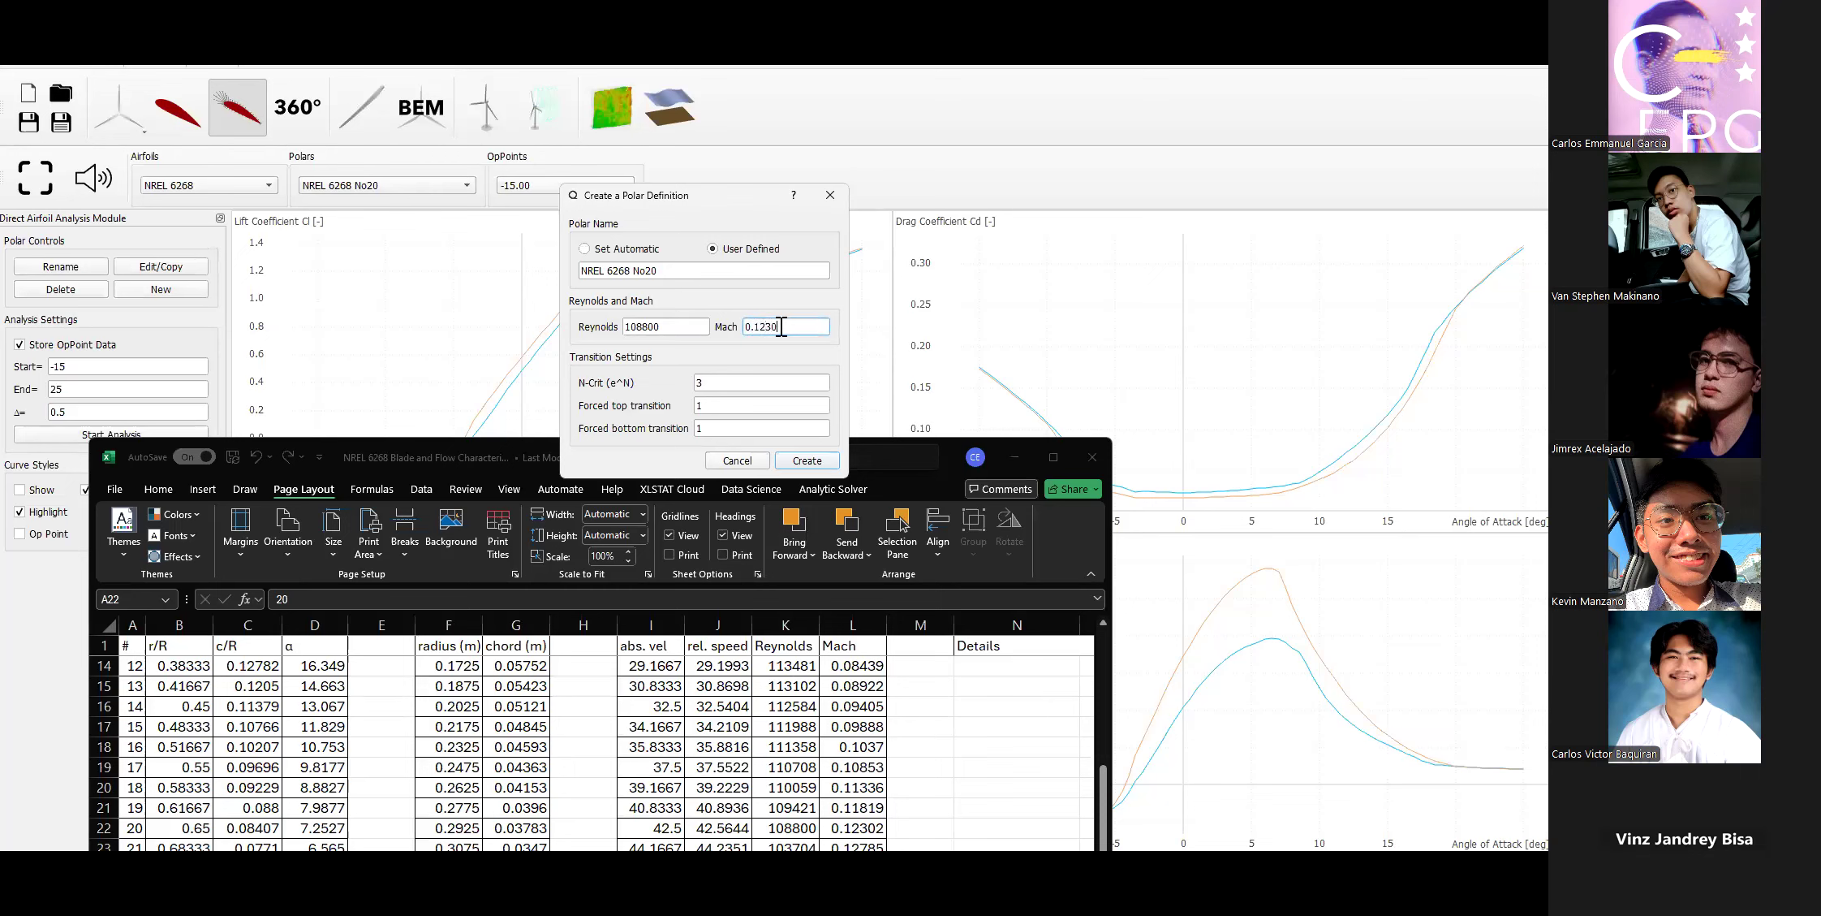
pyautogui.click(795, 461)
pyautogui.click(854, 572)
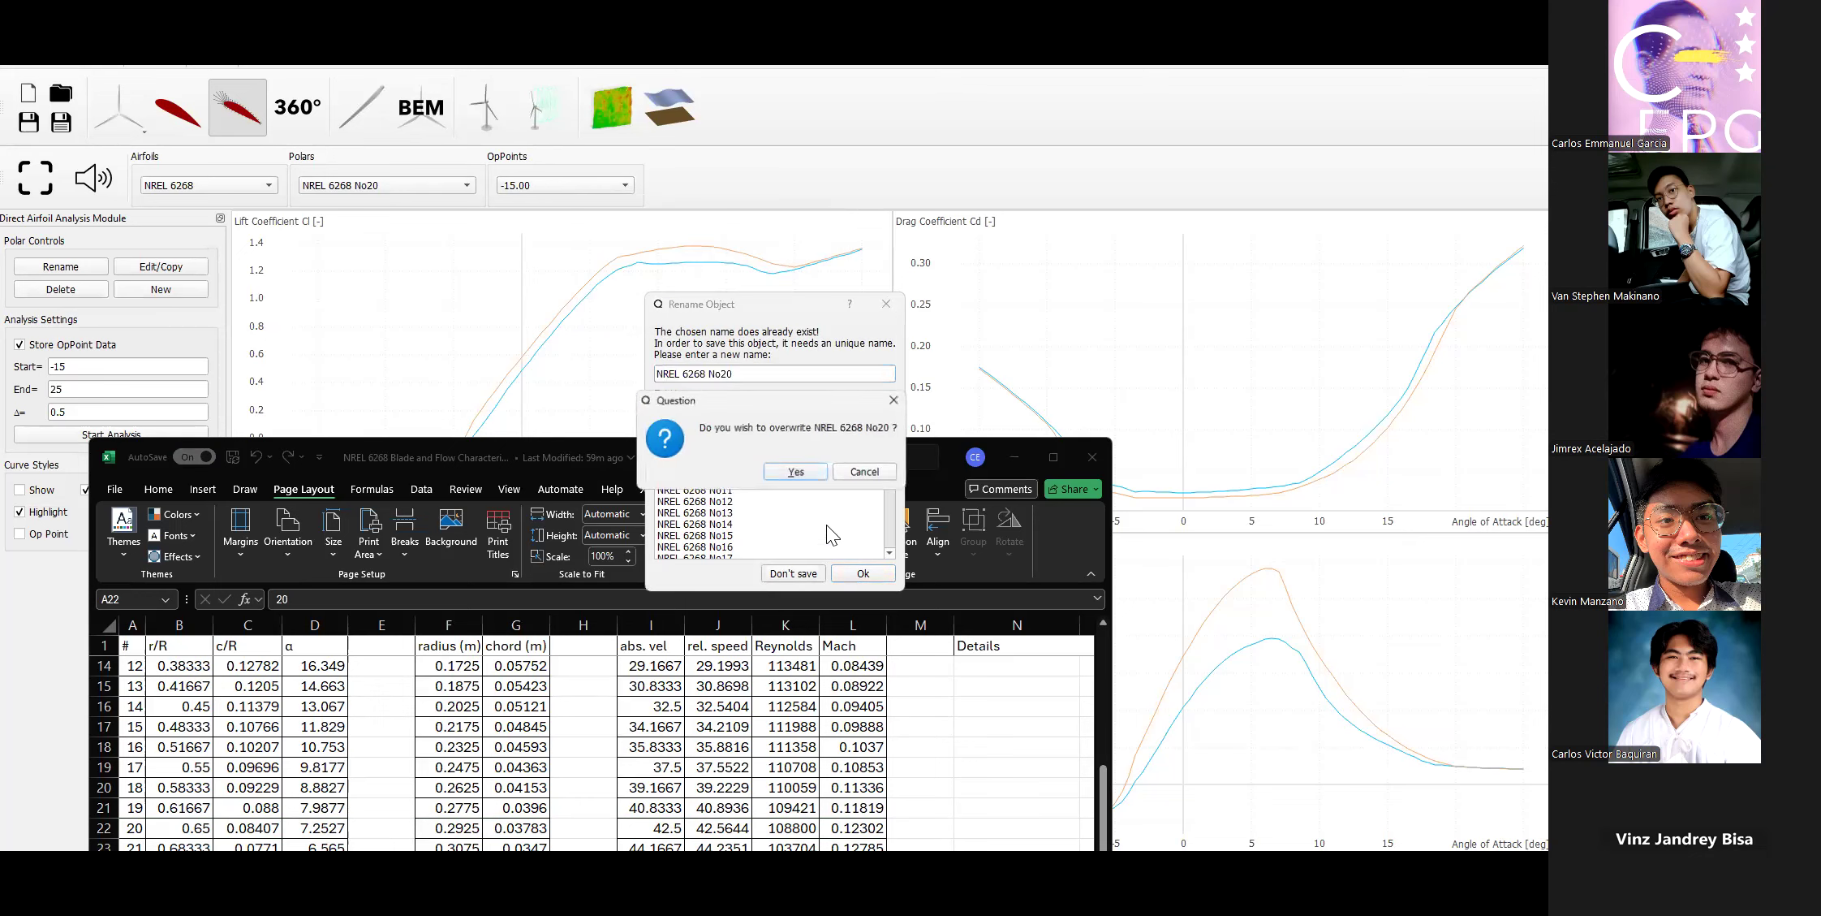
pyautogui.click(795, 471)
# Run the analysis of the NREL 6268 No20 polar from -15 to 25 degrees in 0.5-degree increments.
pyautogui.click(158, 327)
pyautogui.click(161, 437)
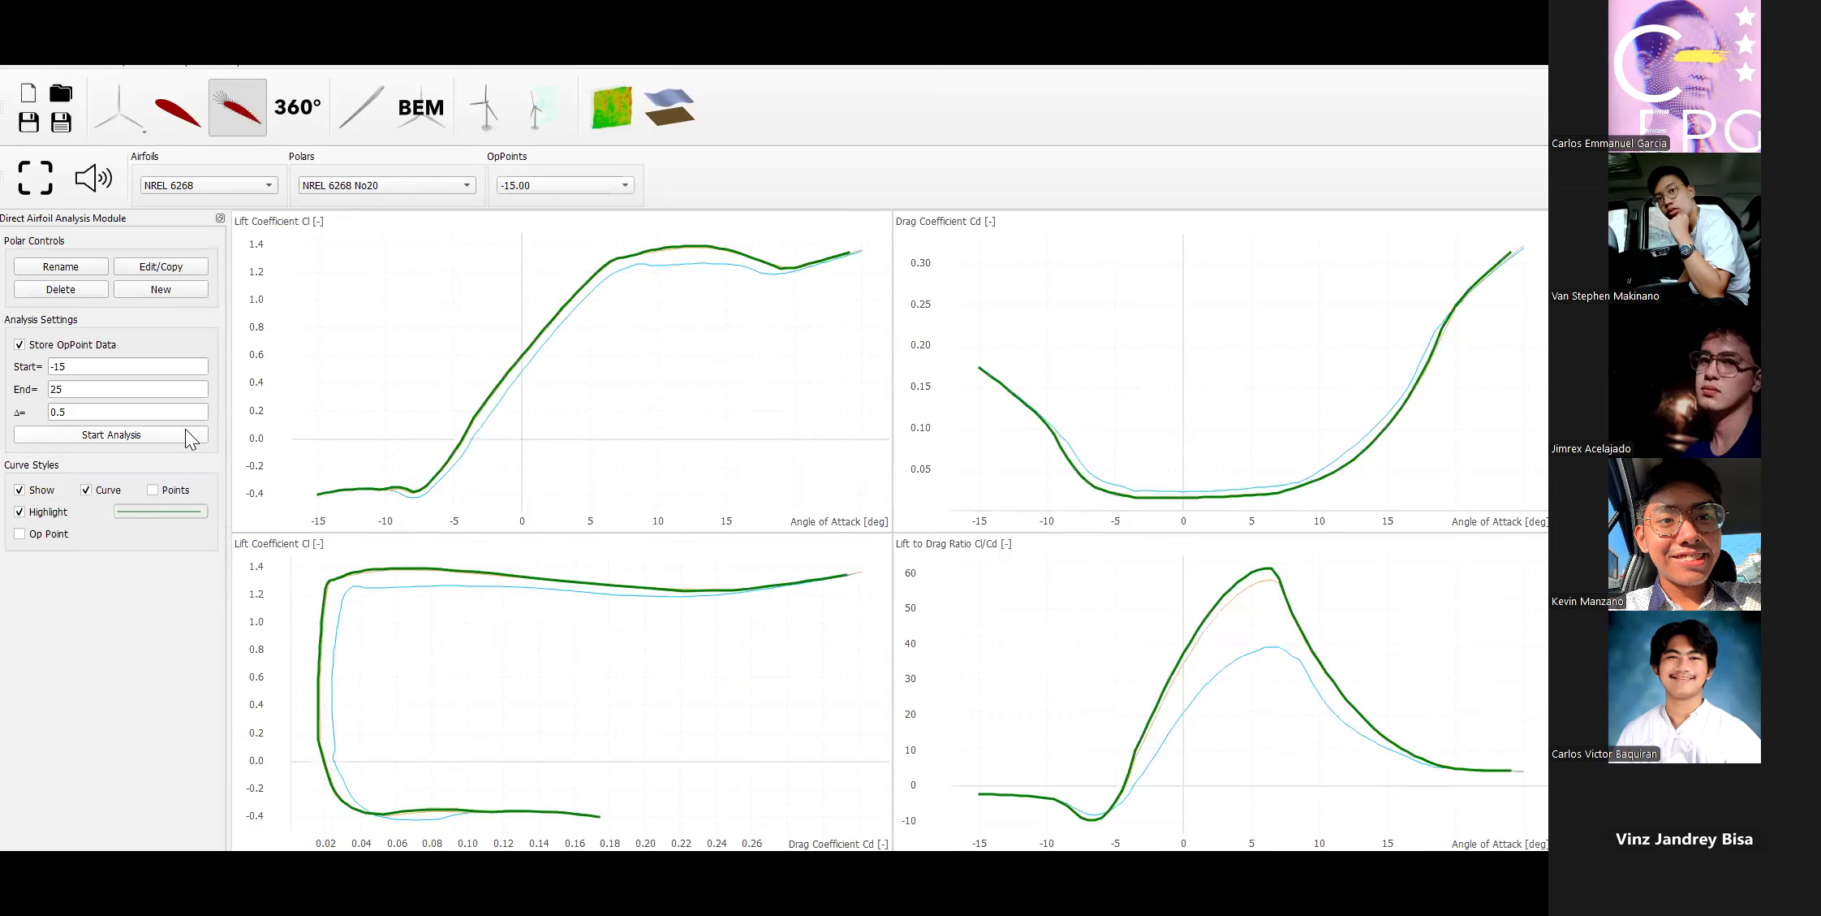
pyautogui.rightClick(330, 299)
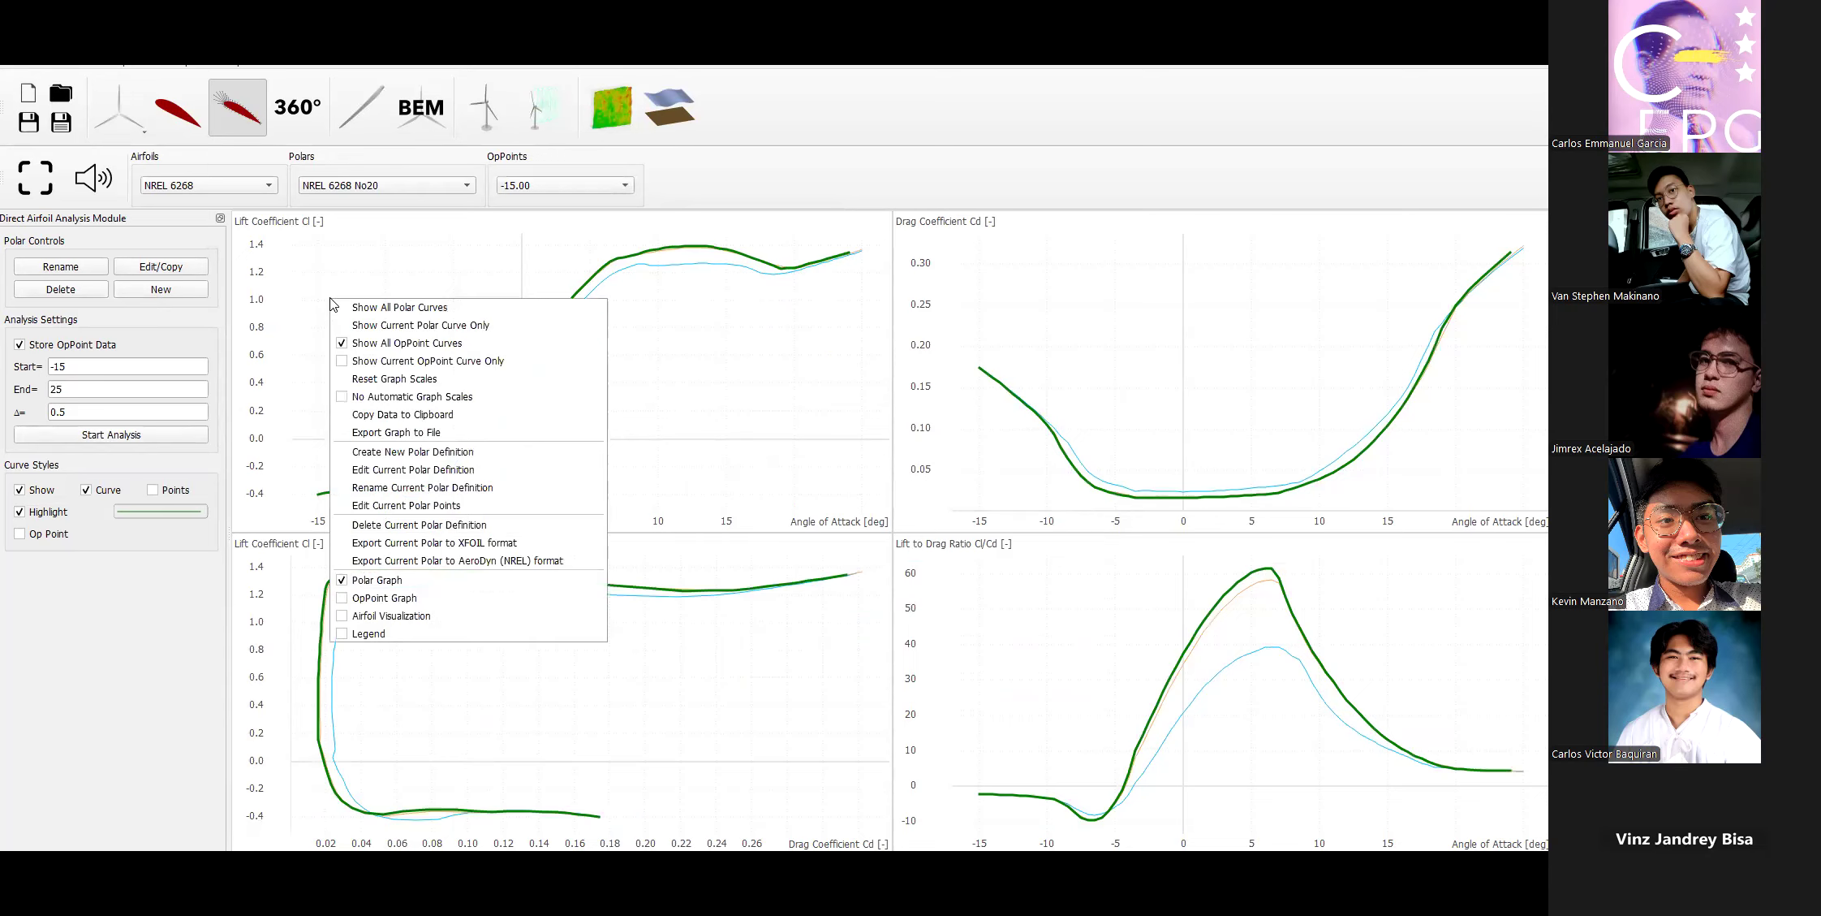
pyautogui.click(736, 178)
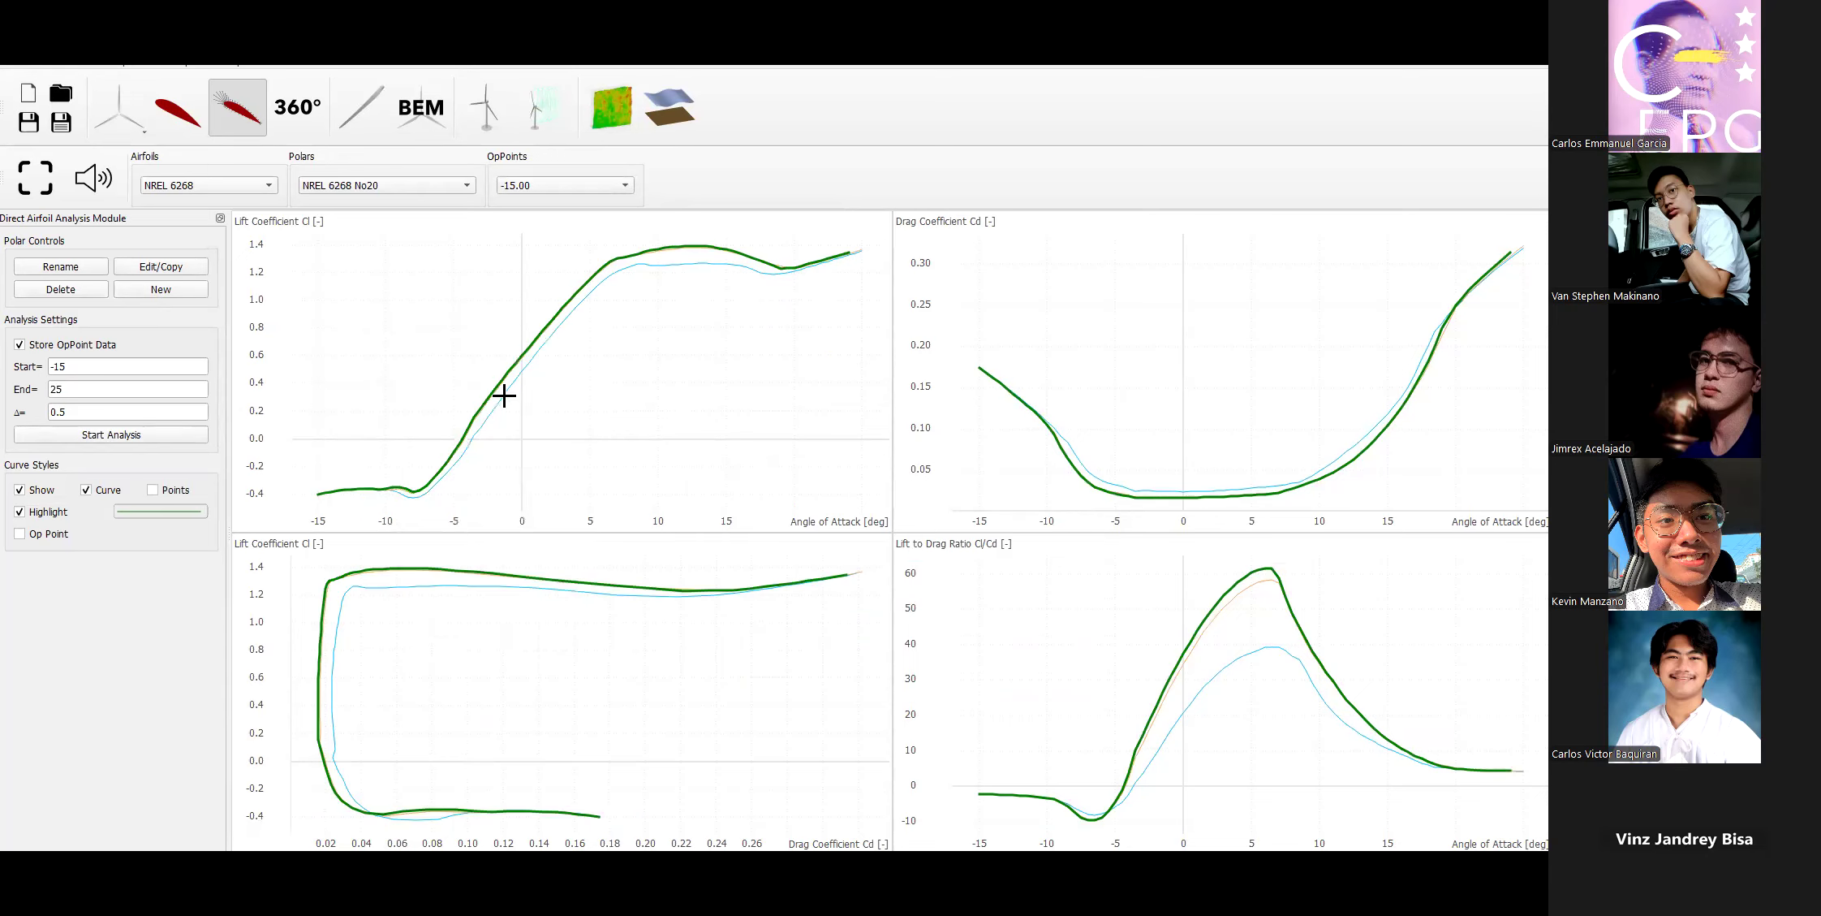
# Select the NREL 6268 No30 polar, open its definition for editing and bring up the section 30 row in Excel.
pyautogui.click(459, 193)
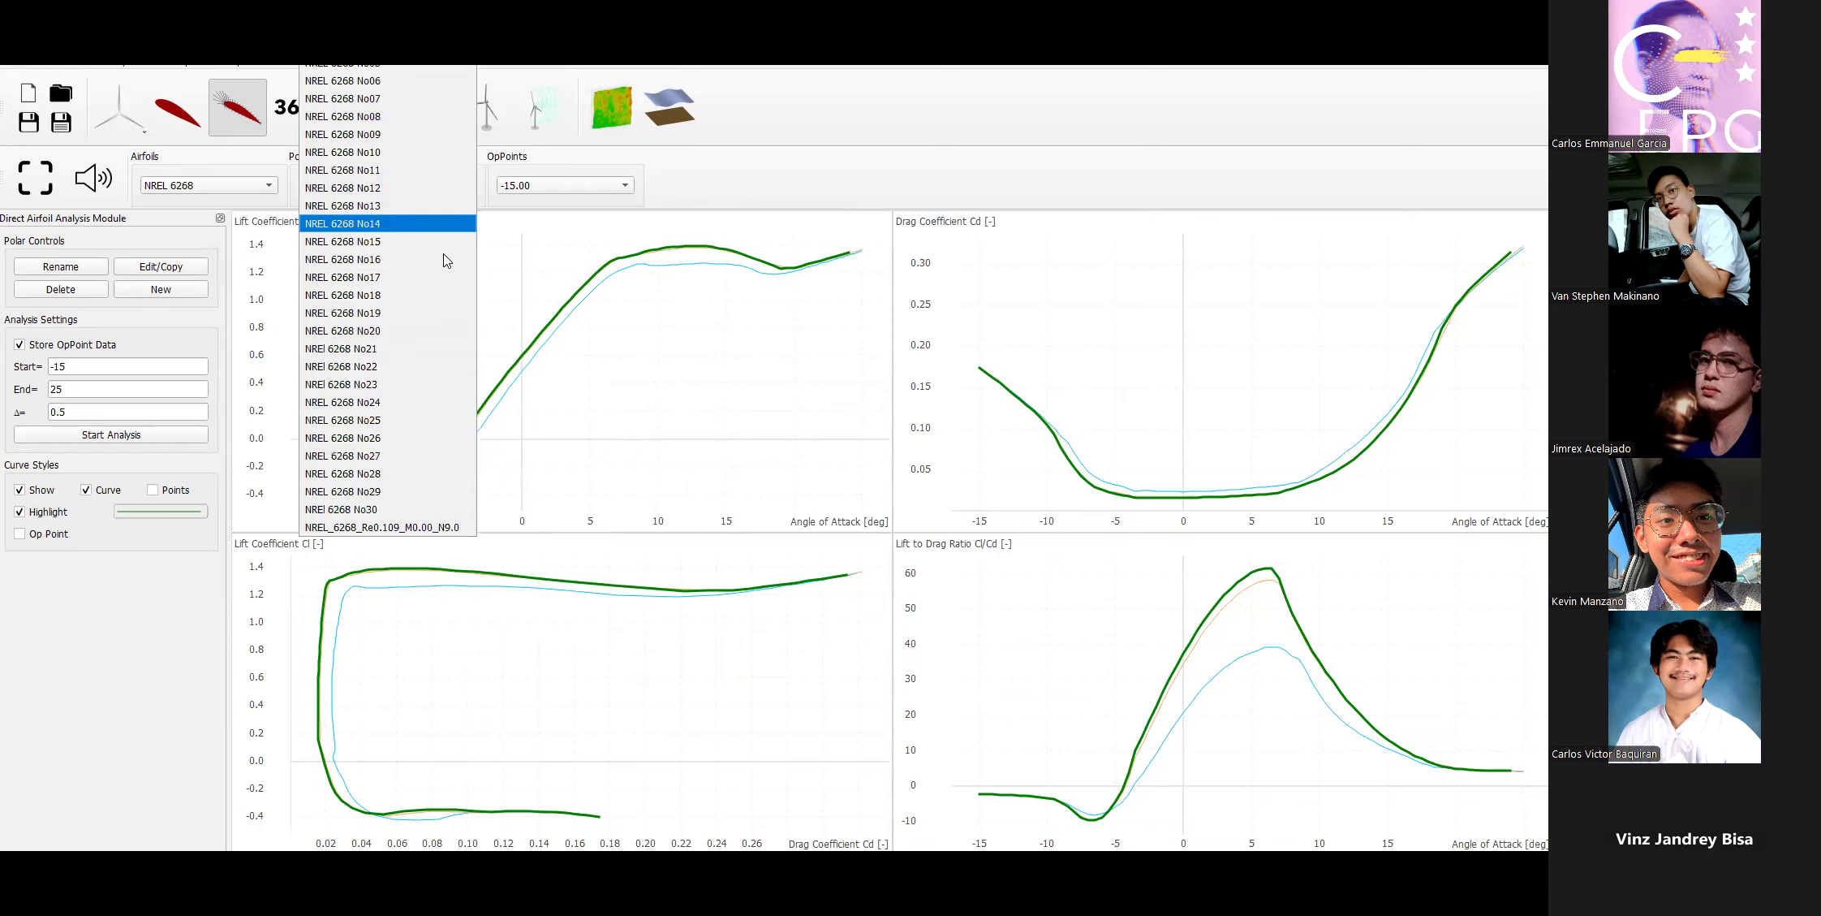
pyautogui.click(404, 509)
pyautogui.click(161, 266)
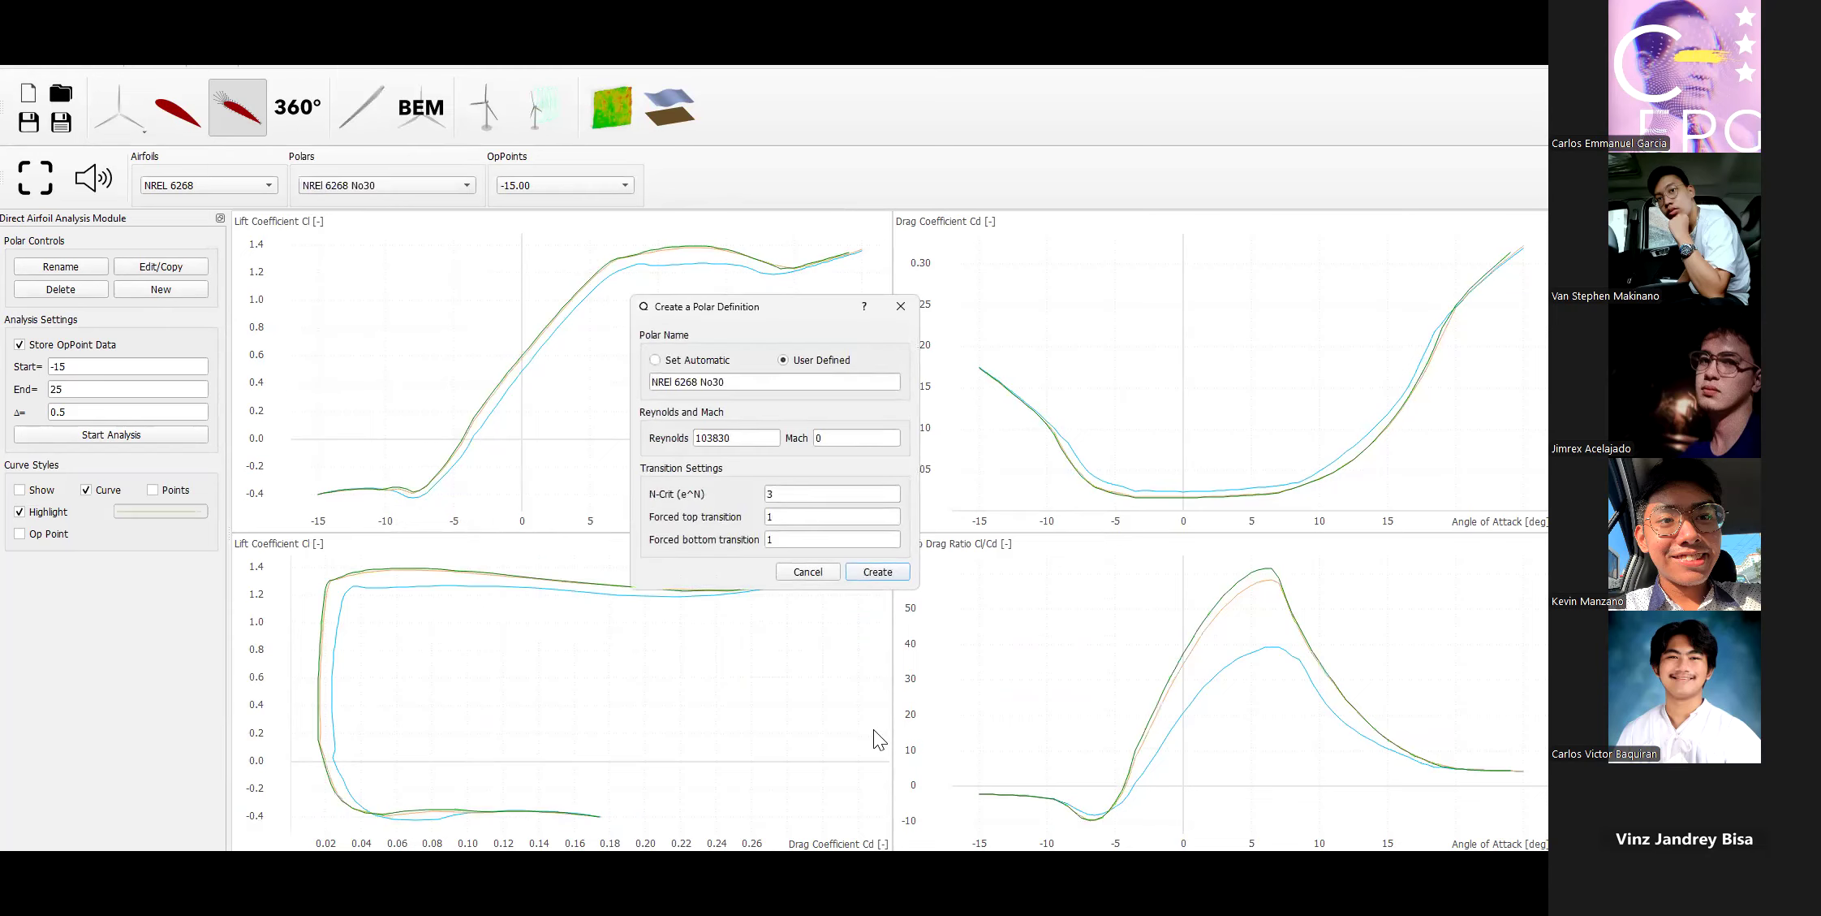
pyautogui.hotkey('alt', 'Tab')
pyautogui.scroll(-6, 544, 787)
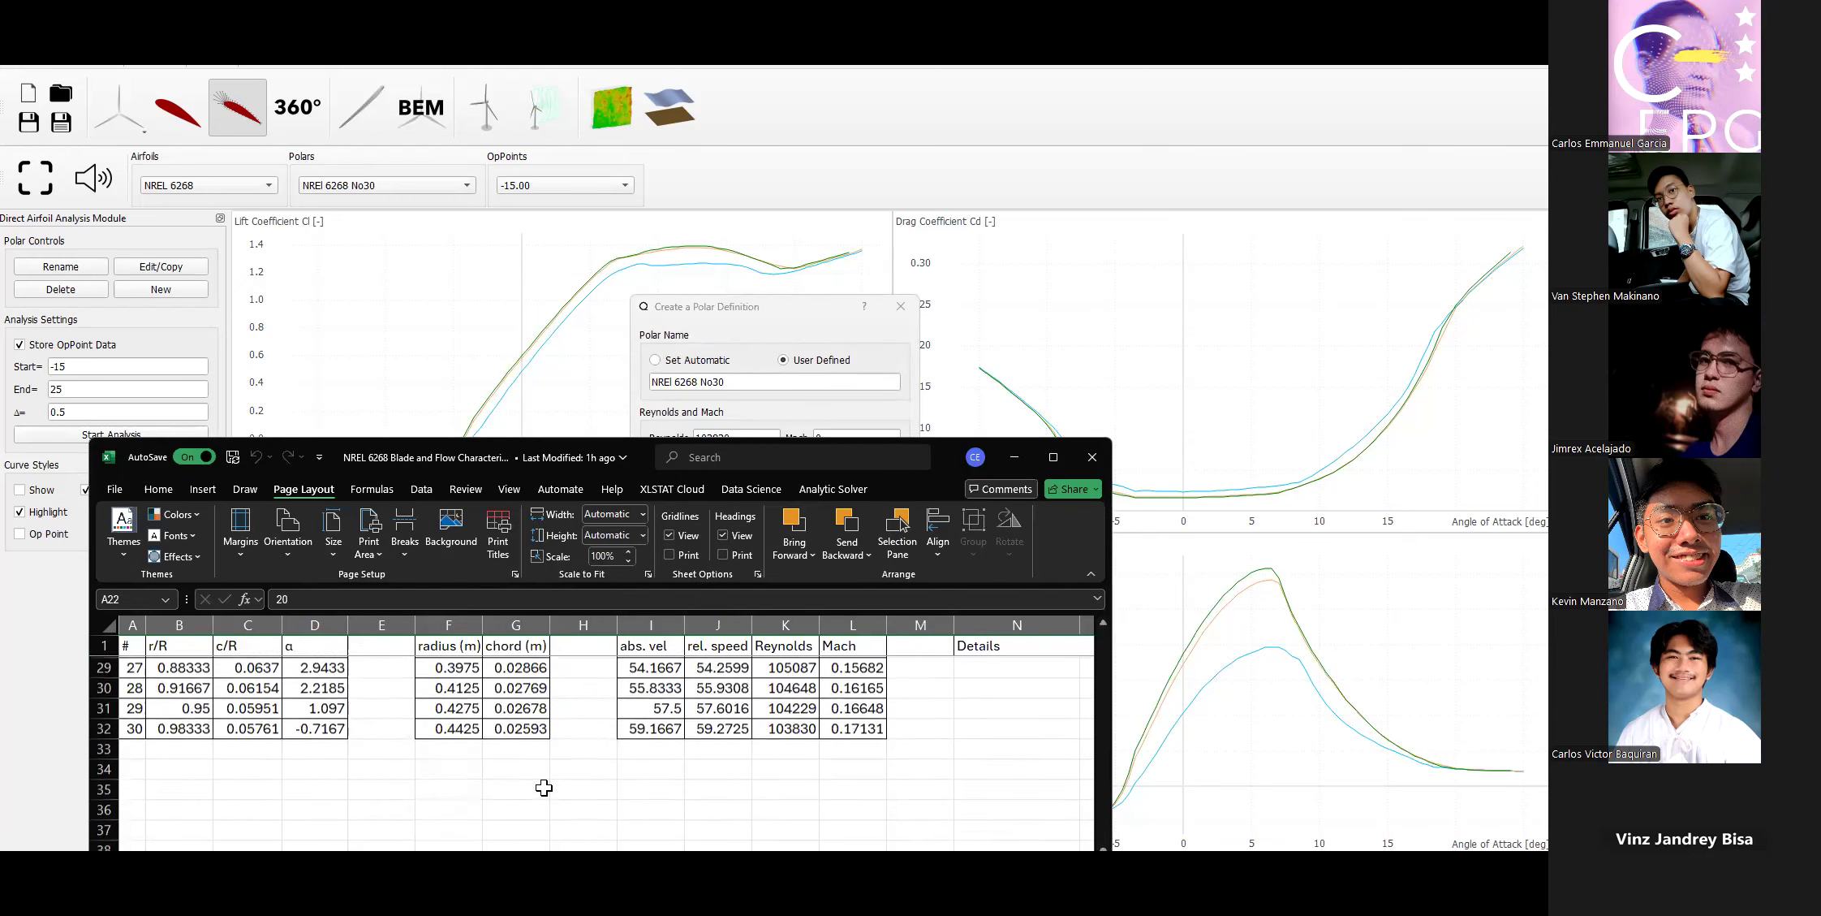
# Set the No30 polar's Mach number to 0.17131 and submit the definition.
pyautogui.click(784, 313)
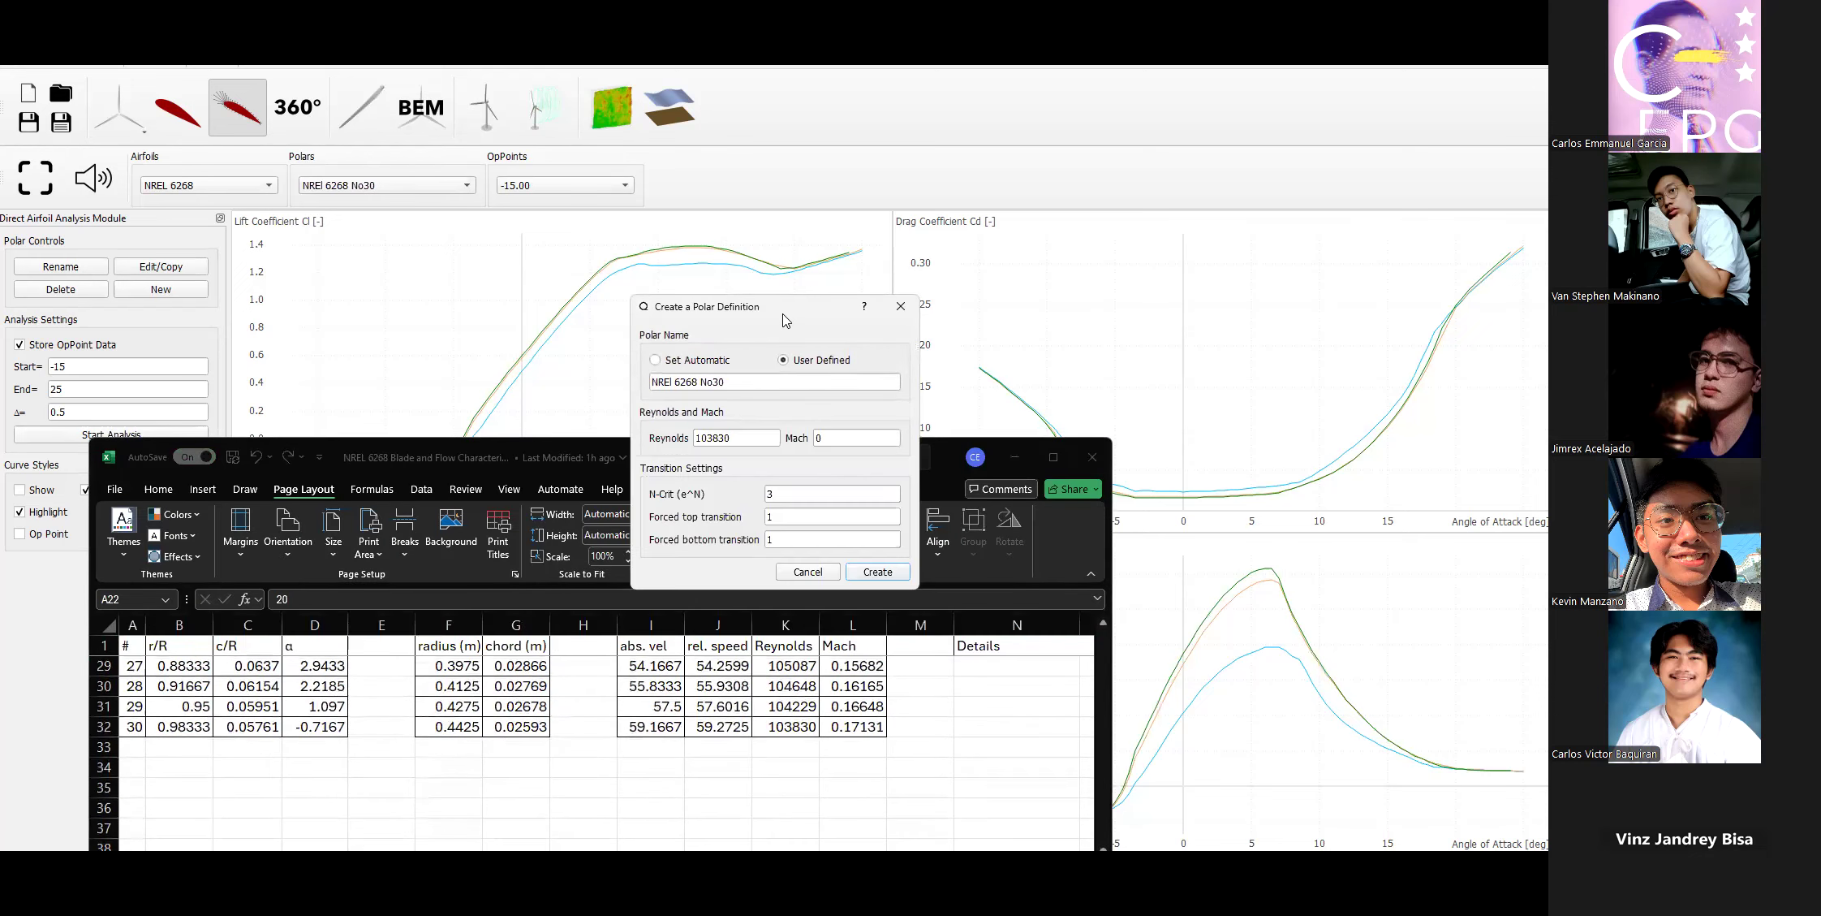
pyautogui.moveTo(784, 315); pyautogui.dragTo(765, 283)
pyautogui.click(814, 408)
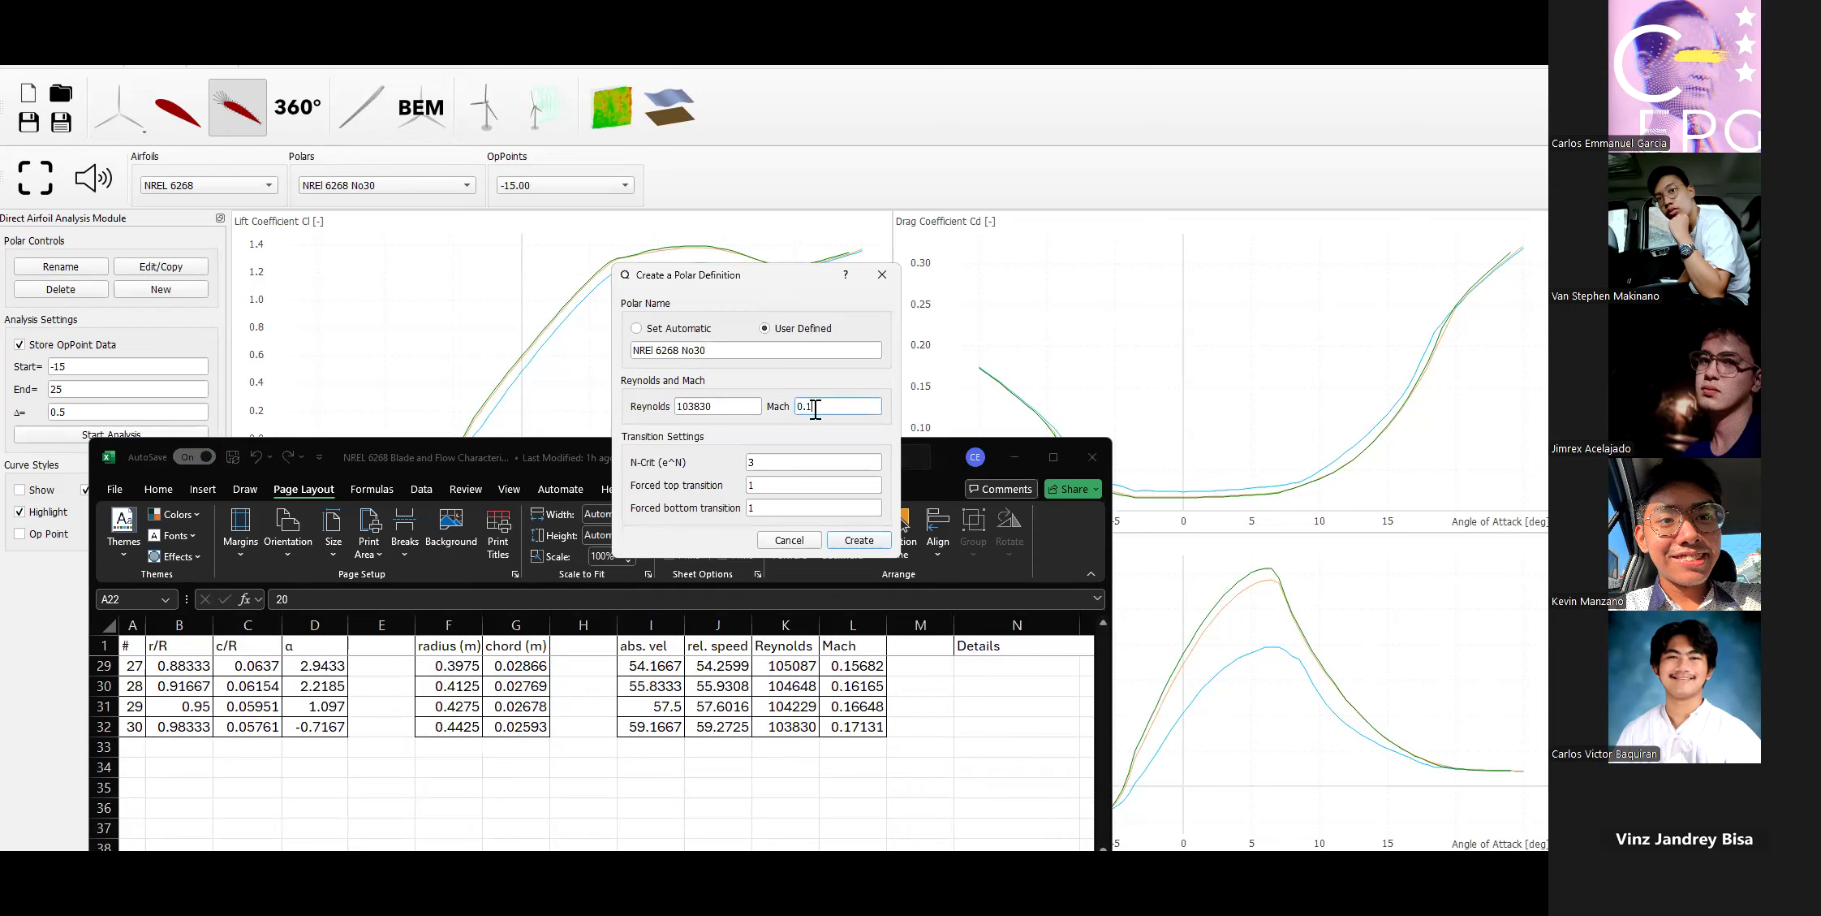
pyautogui.write('.17131')
pyautogui.click(858, 540)
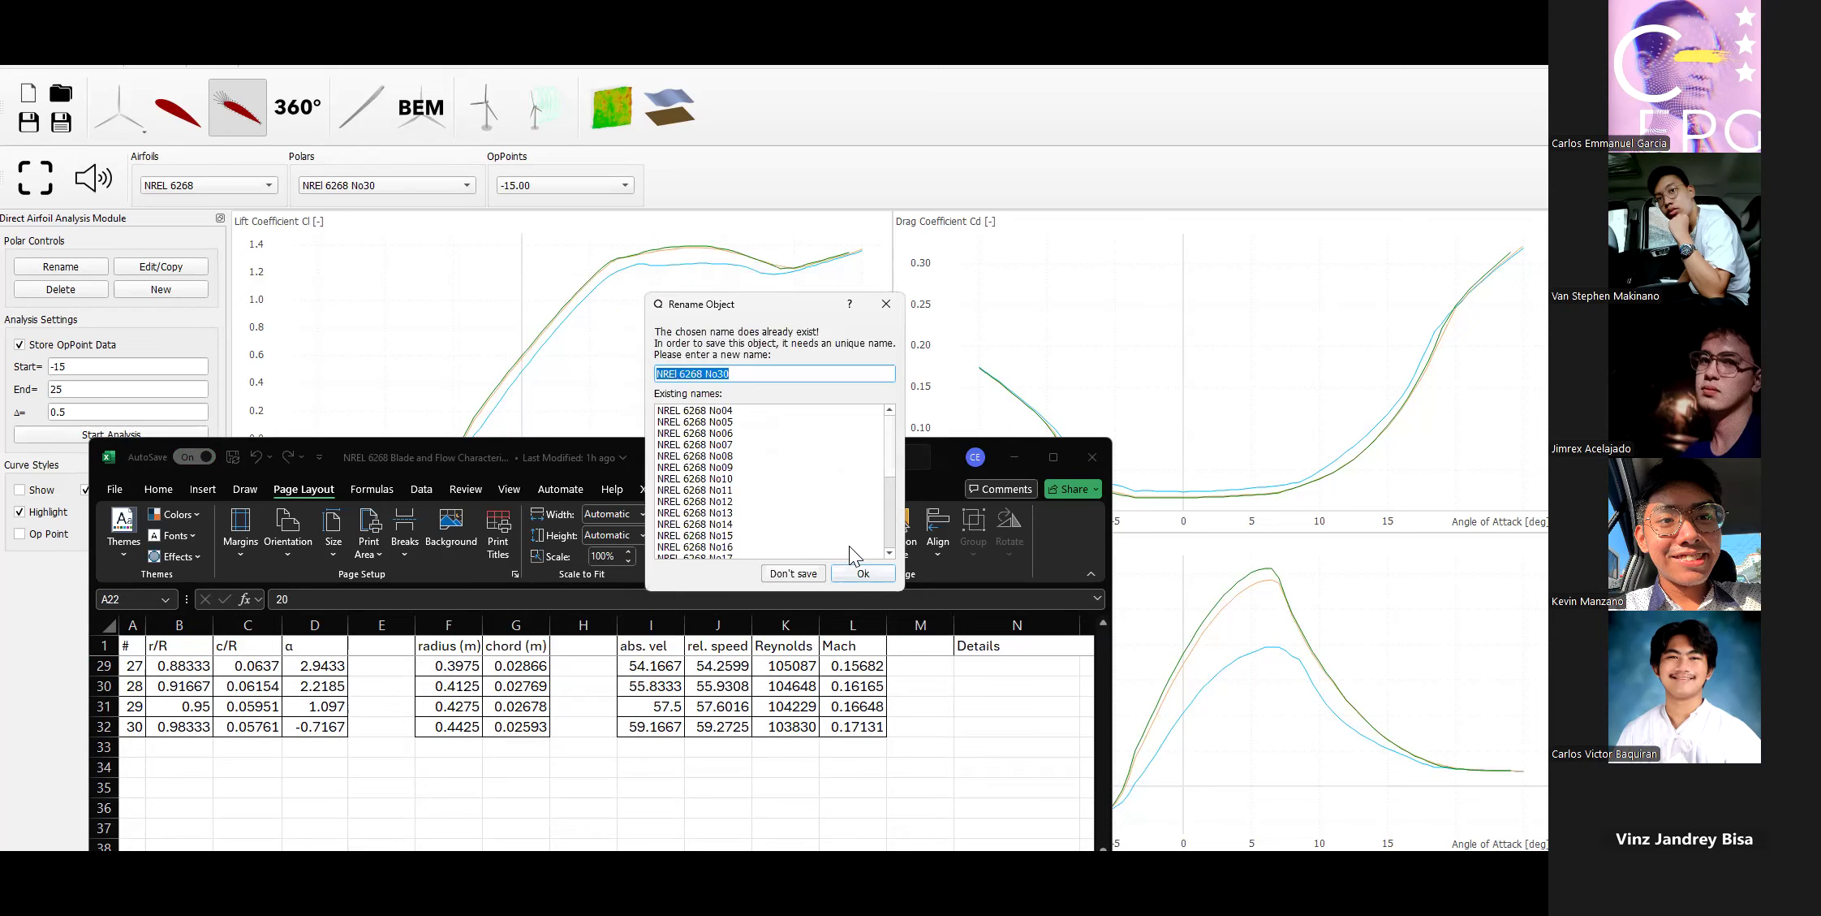
# Overwrite the existing NREL 6268 No30 polar under the same name and run its analysis from -15 to 25 degrees.
pyautogui.click(841, 573)
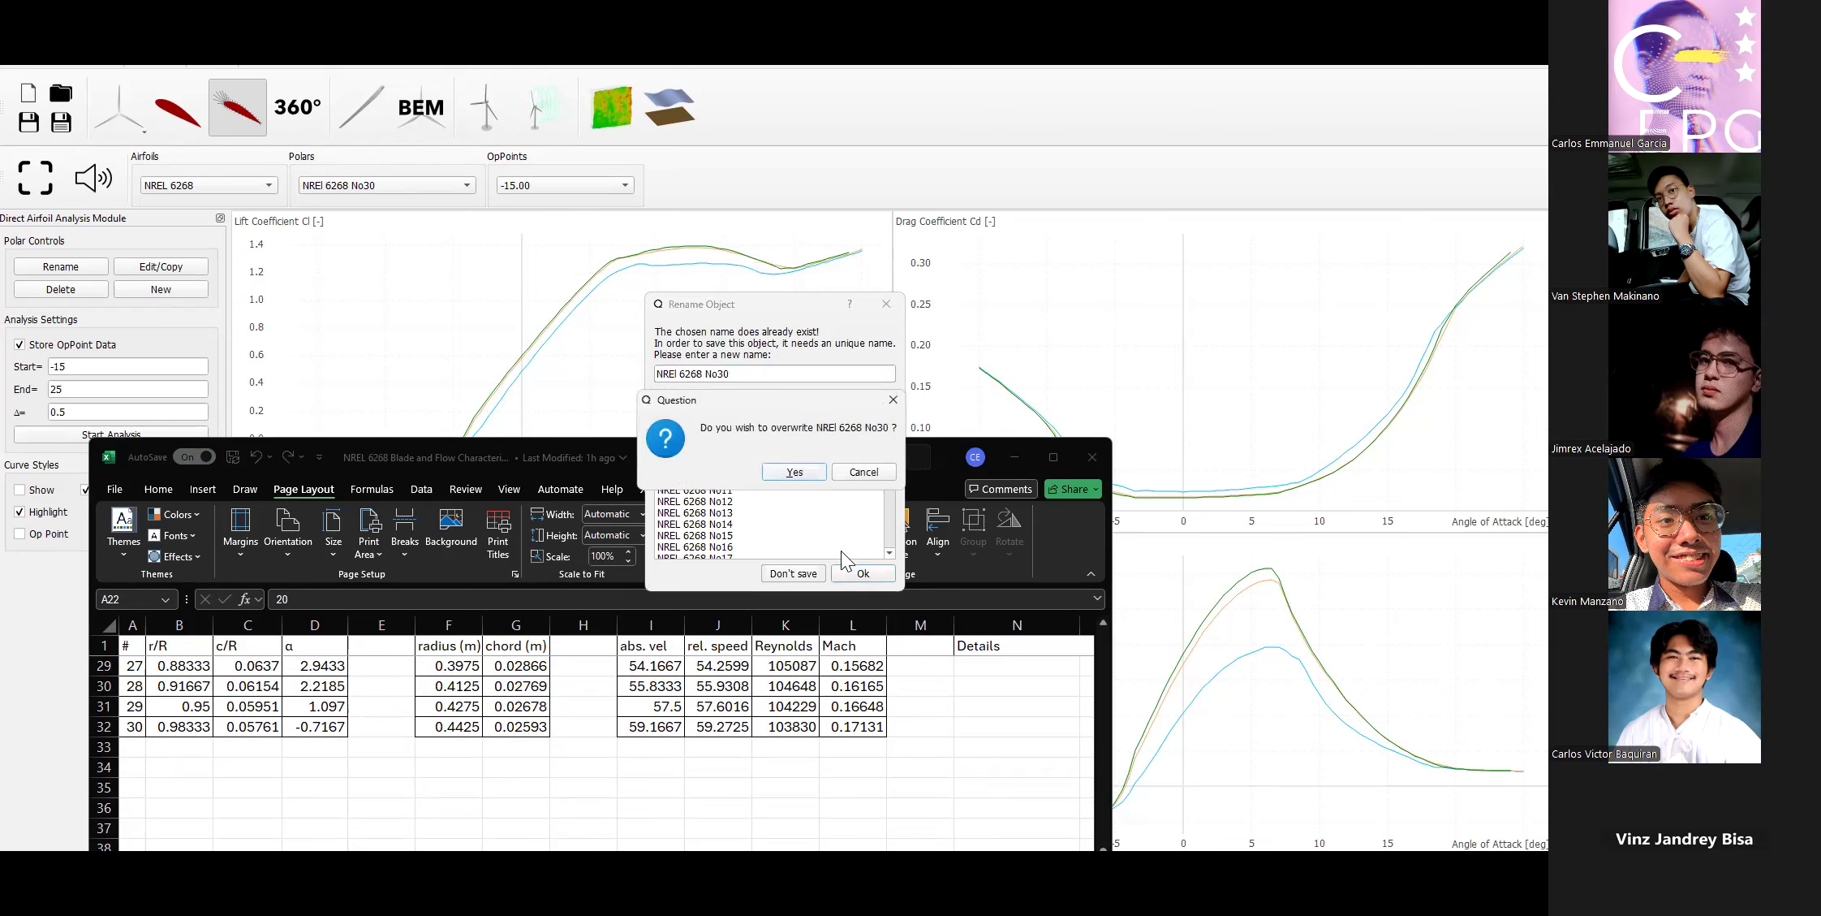
pyautogui.click(807, 475)
pyautogui.click(15, 621)
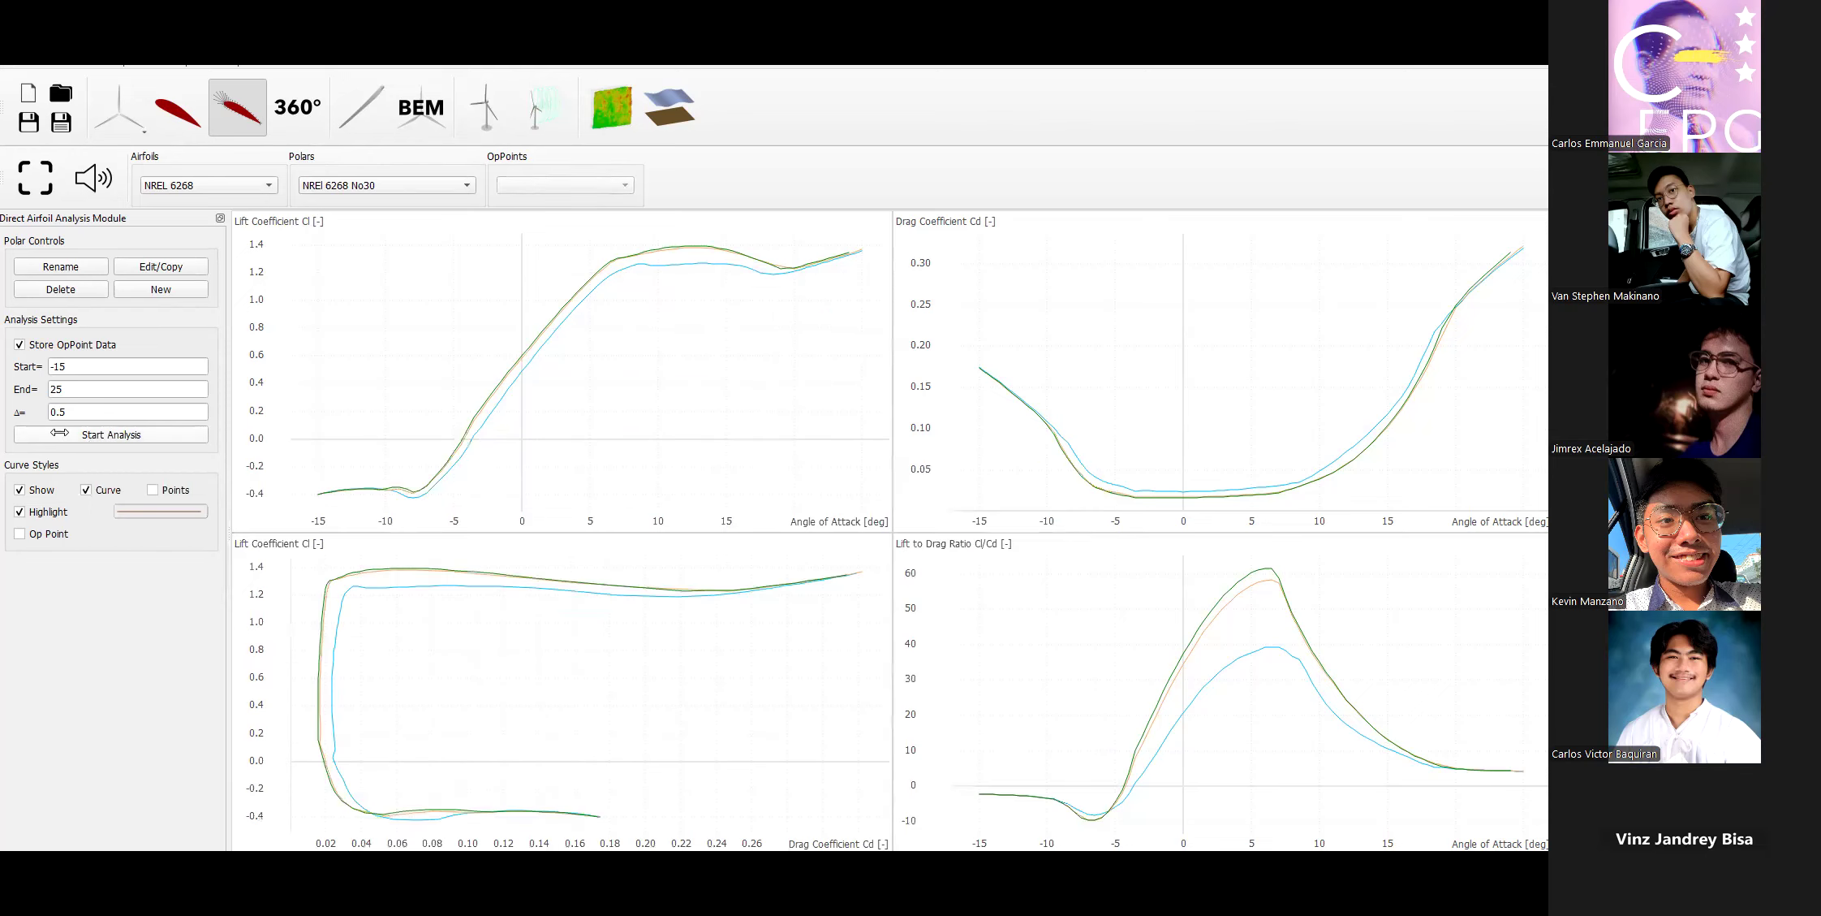
pyautogui.click(60, 435)
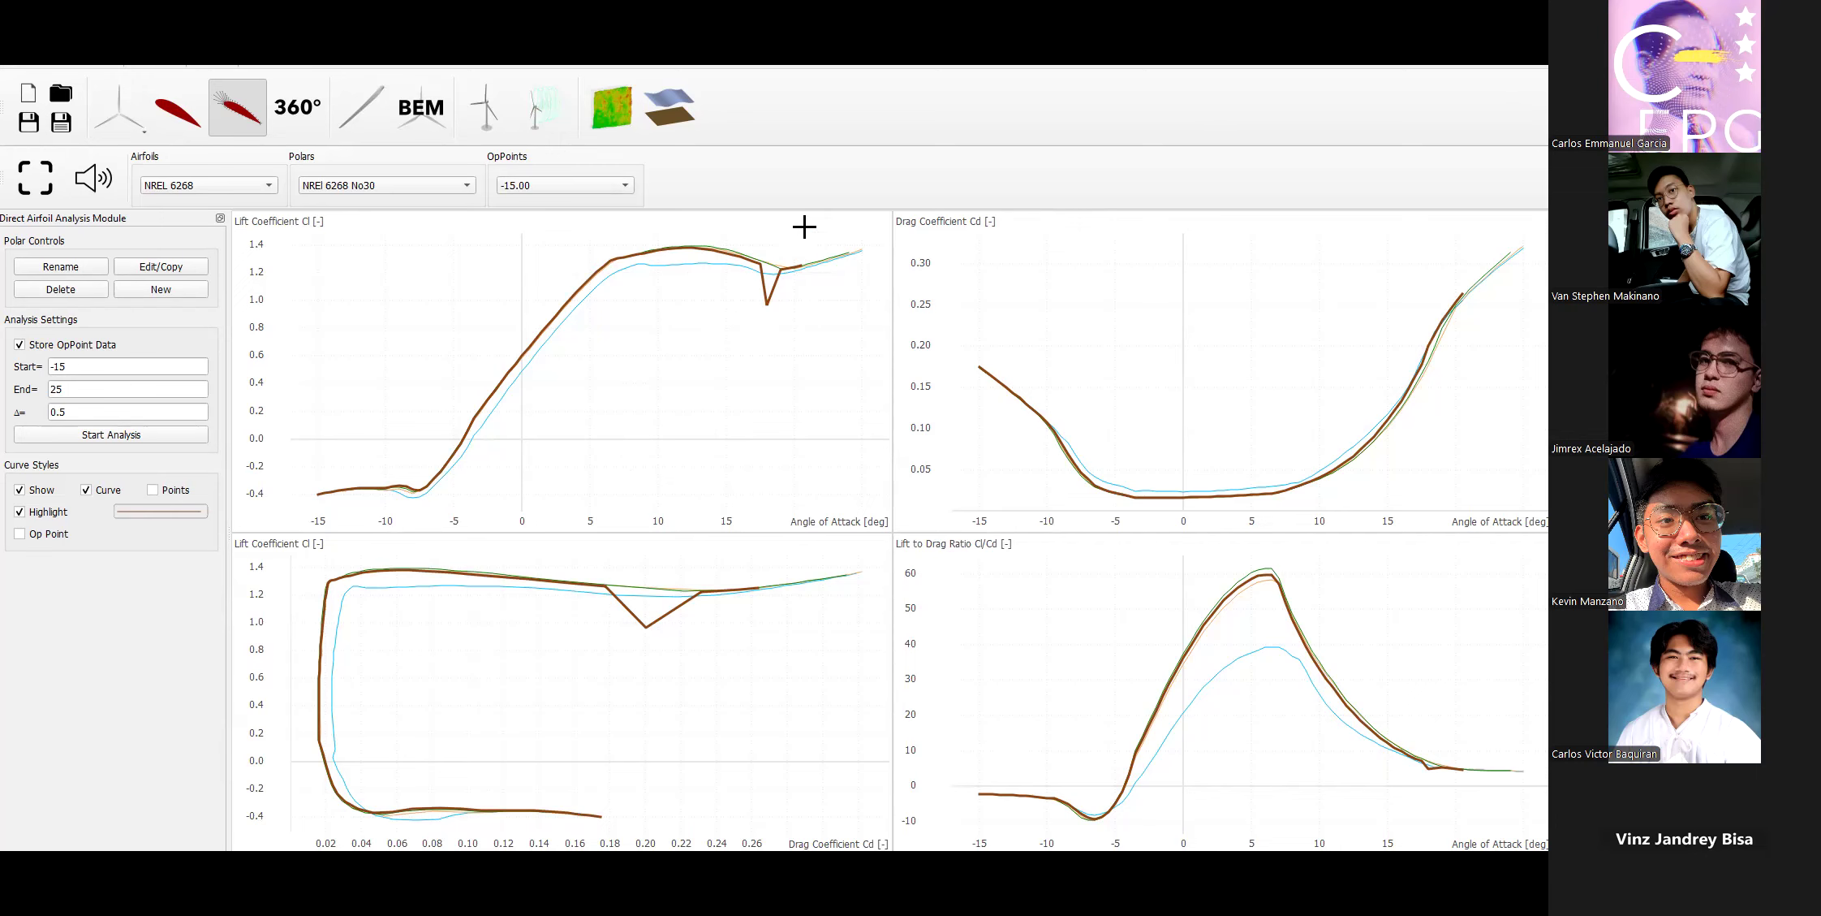
# Examine the NREL 6268 airfoil geometry, the analysed polar curves and the No30 curves in the 360° polar module.
pyautogui.click(178, 108)
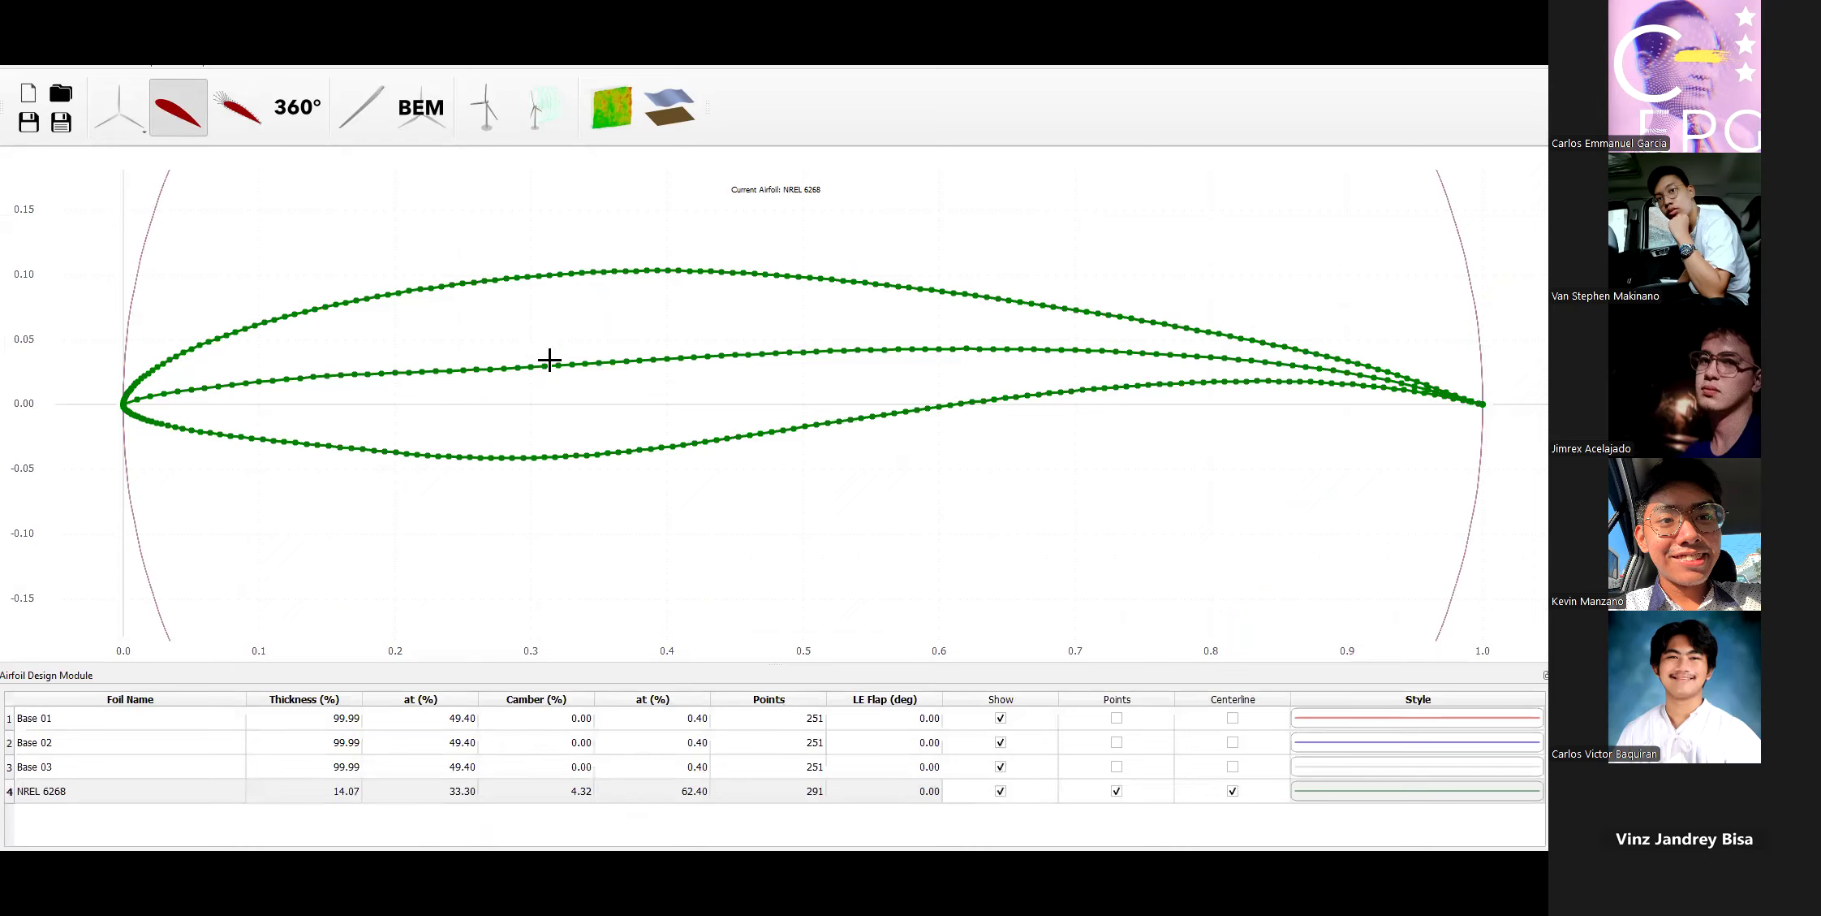
pyautogui.click(235, 119)
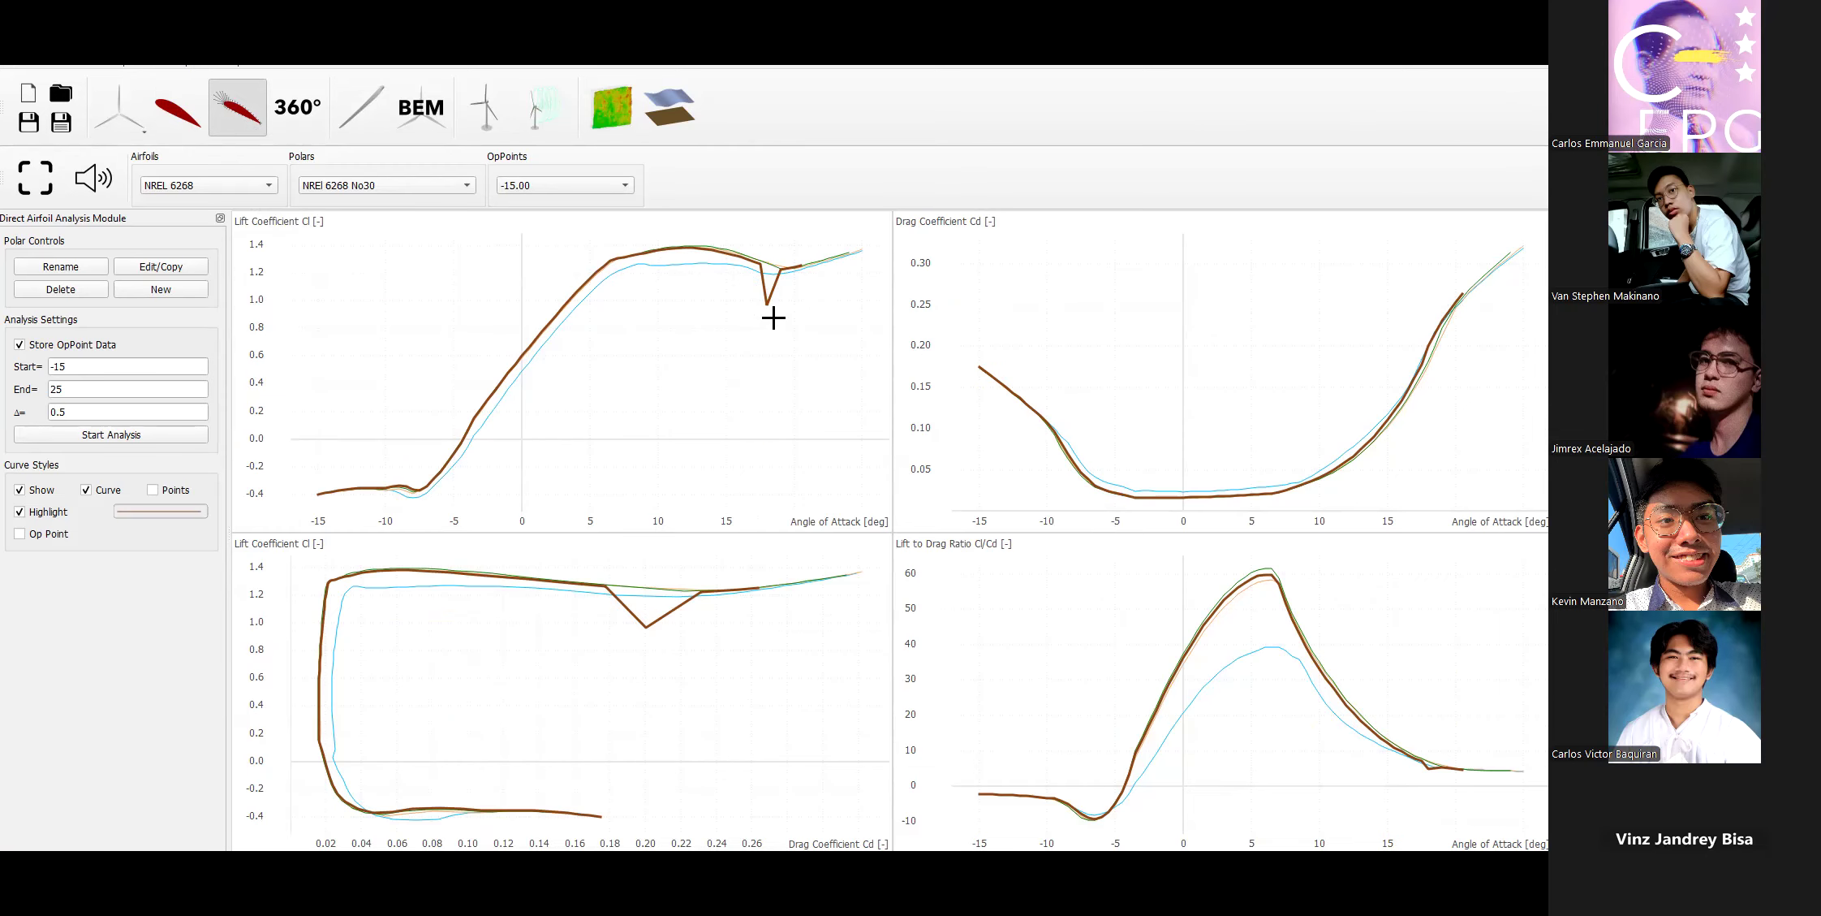
pyautogui.click(178, 110)
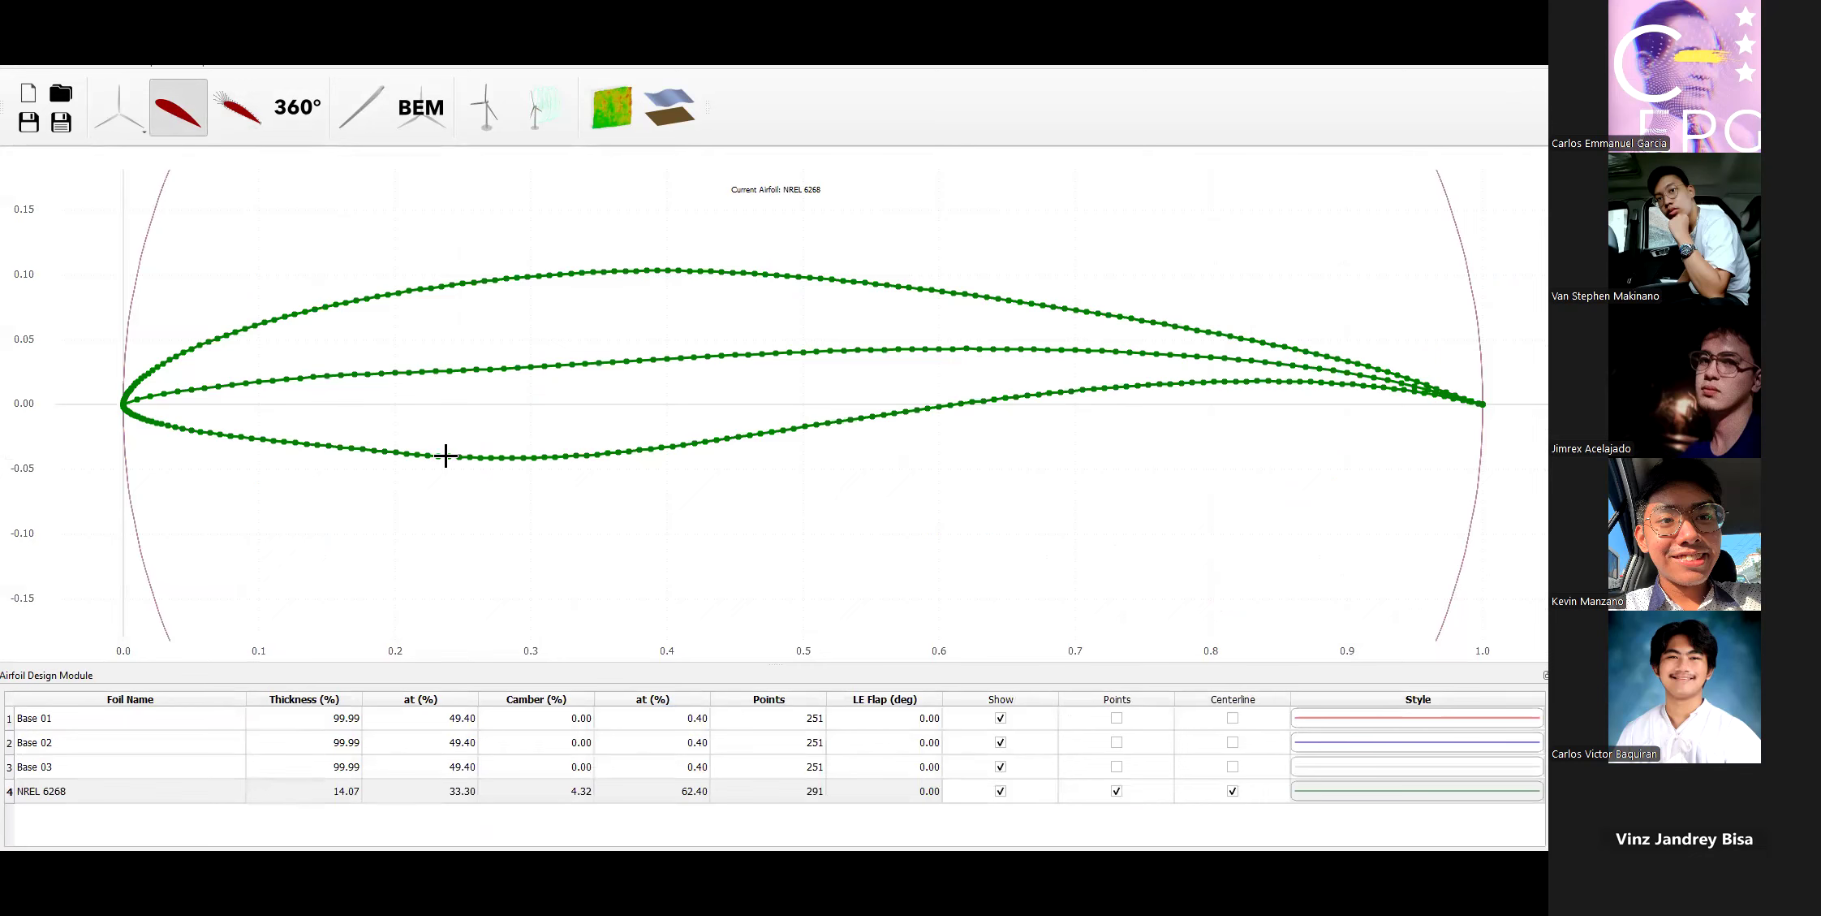
pyautogui.click(246, 124)
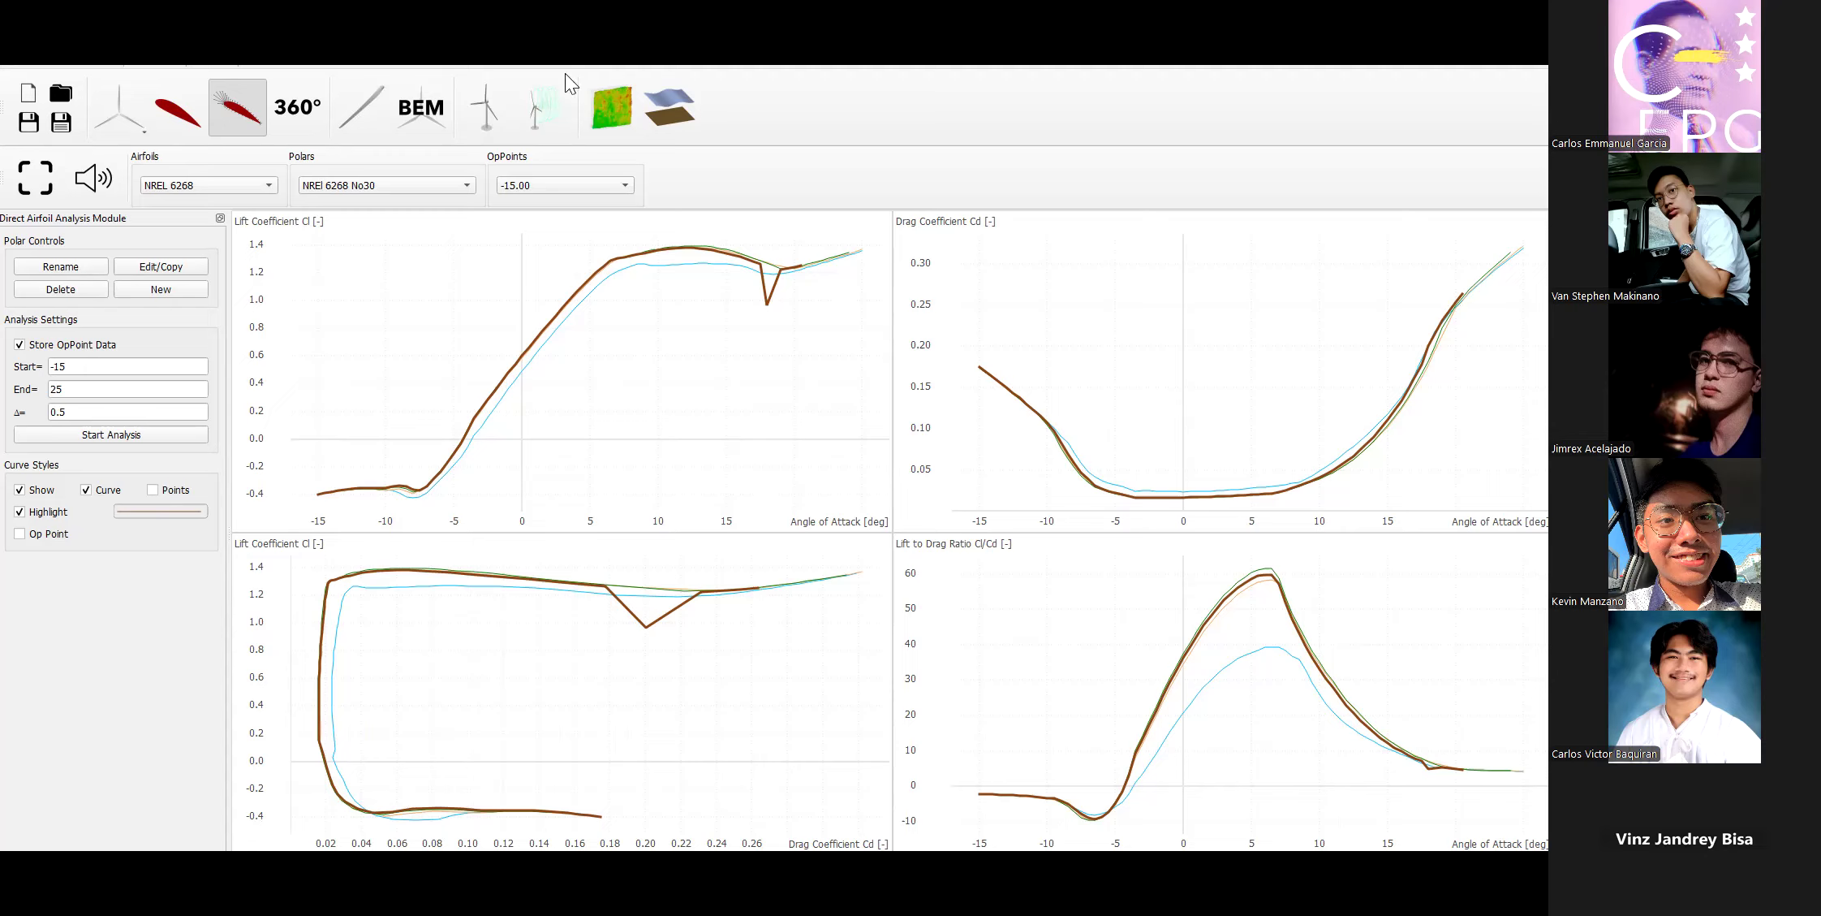
pyautogui.click(298, 124)
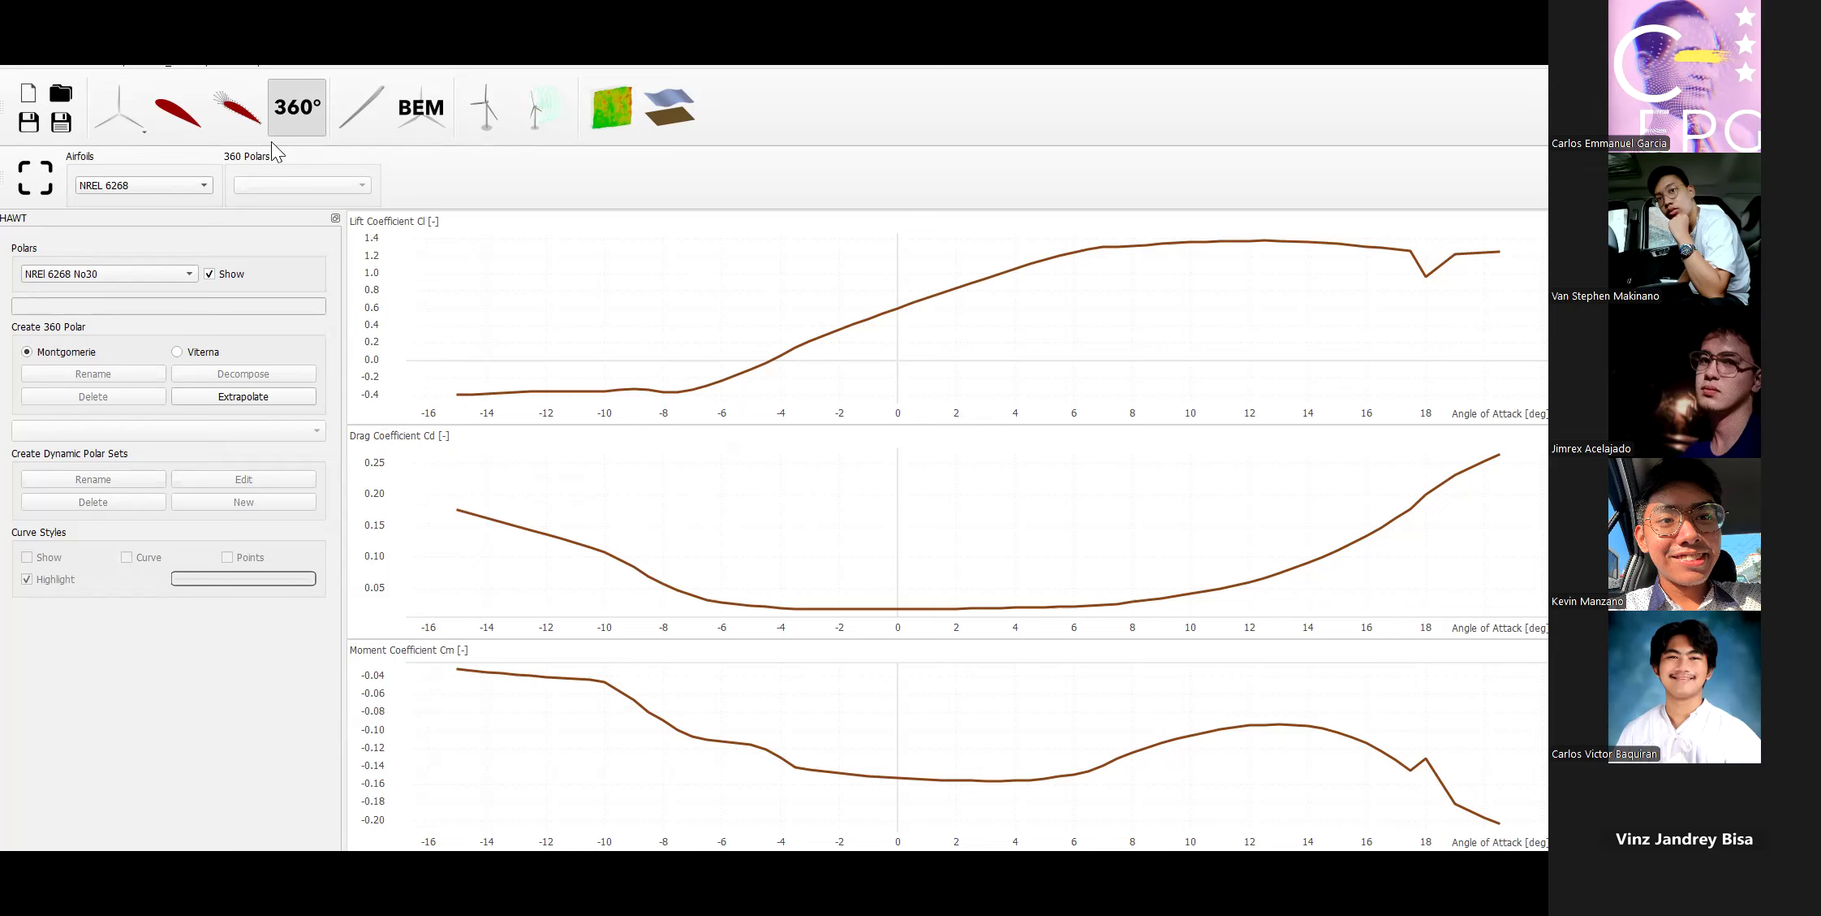
pyautogui.click(237, 107)
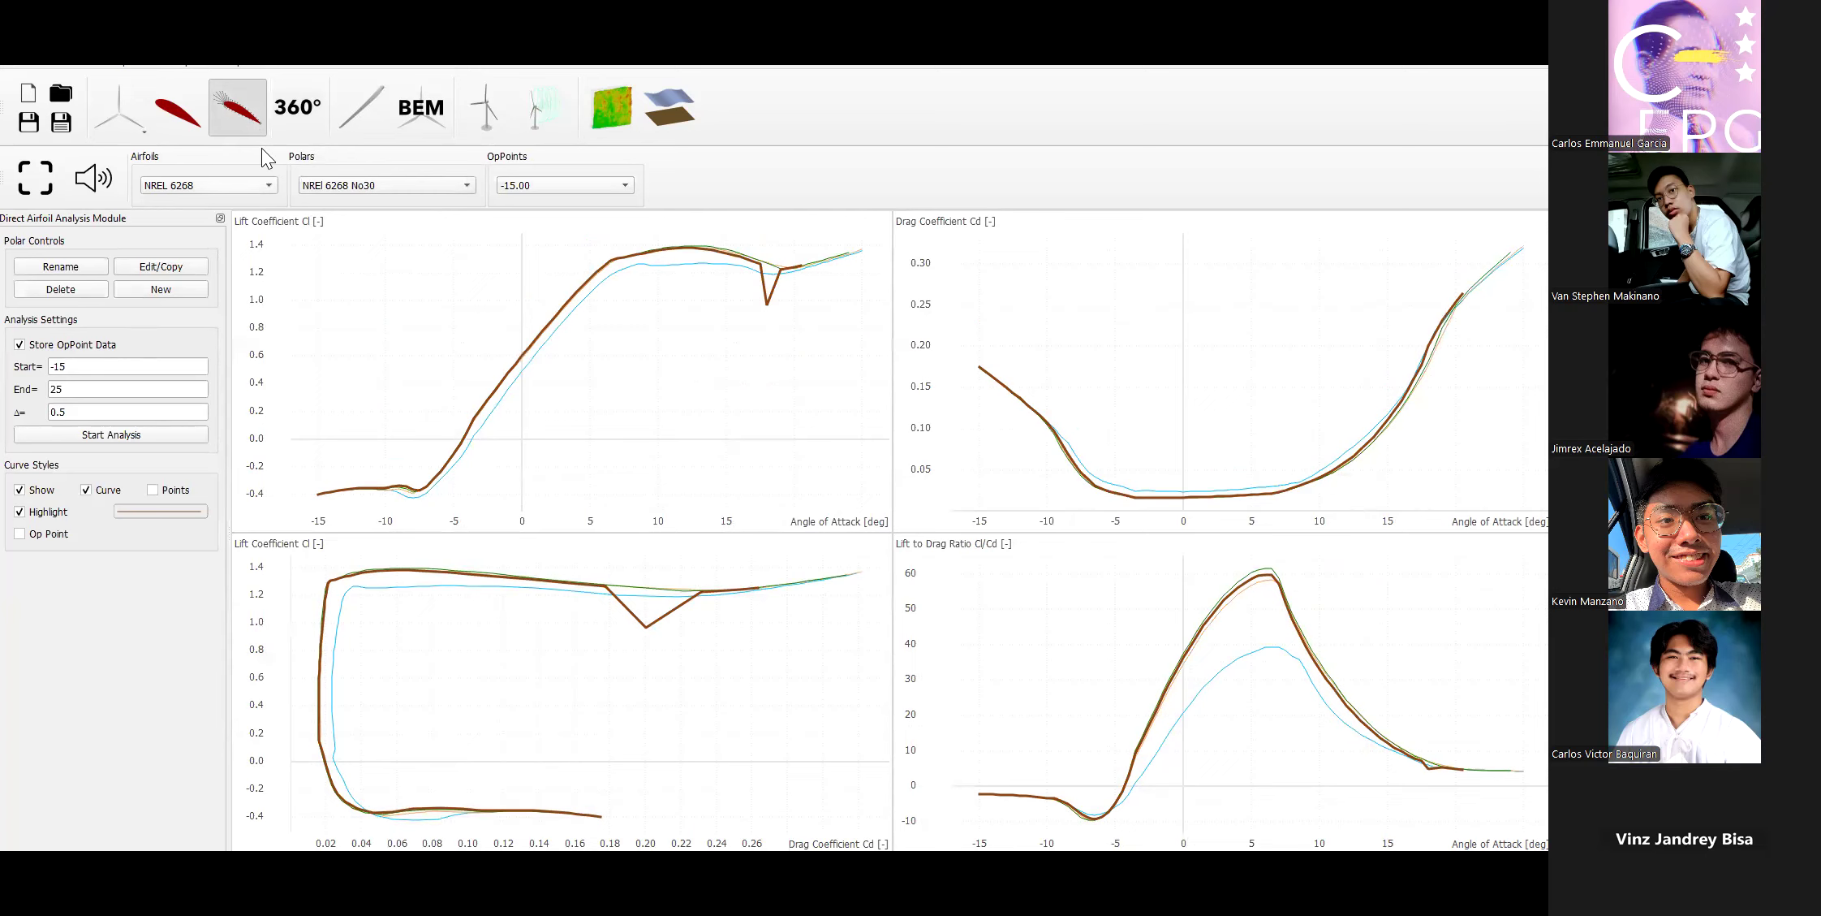
pyautogui.click(297, 107)
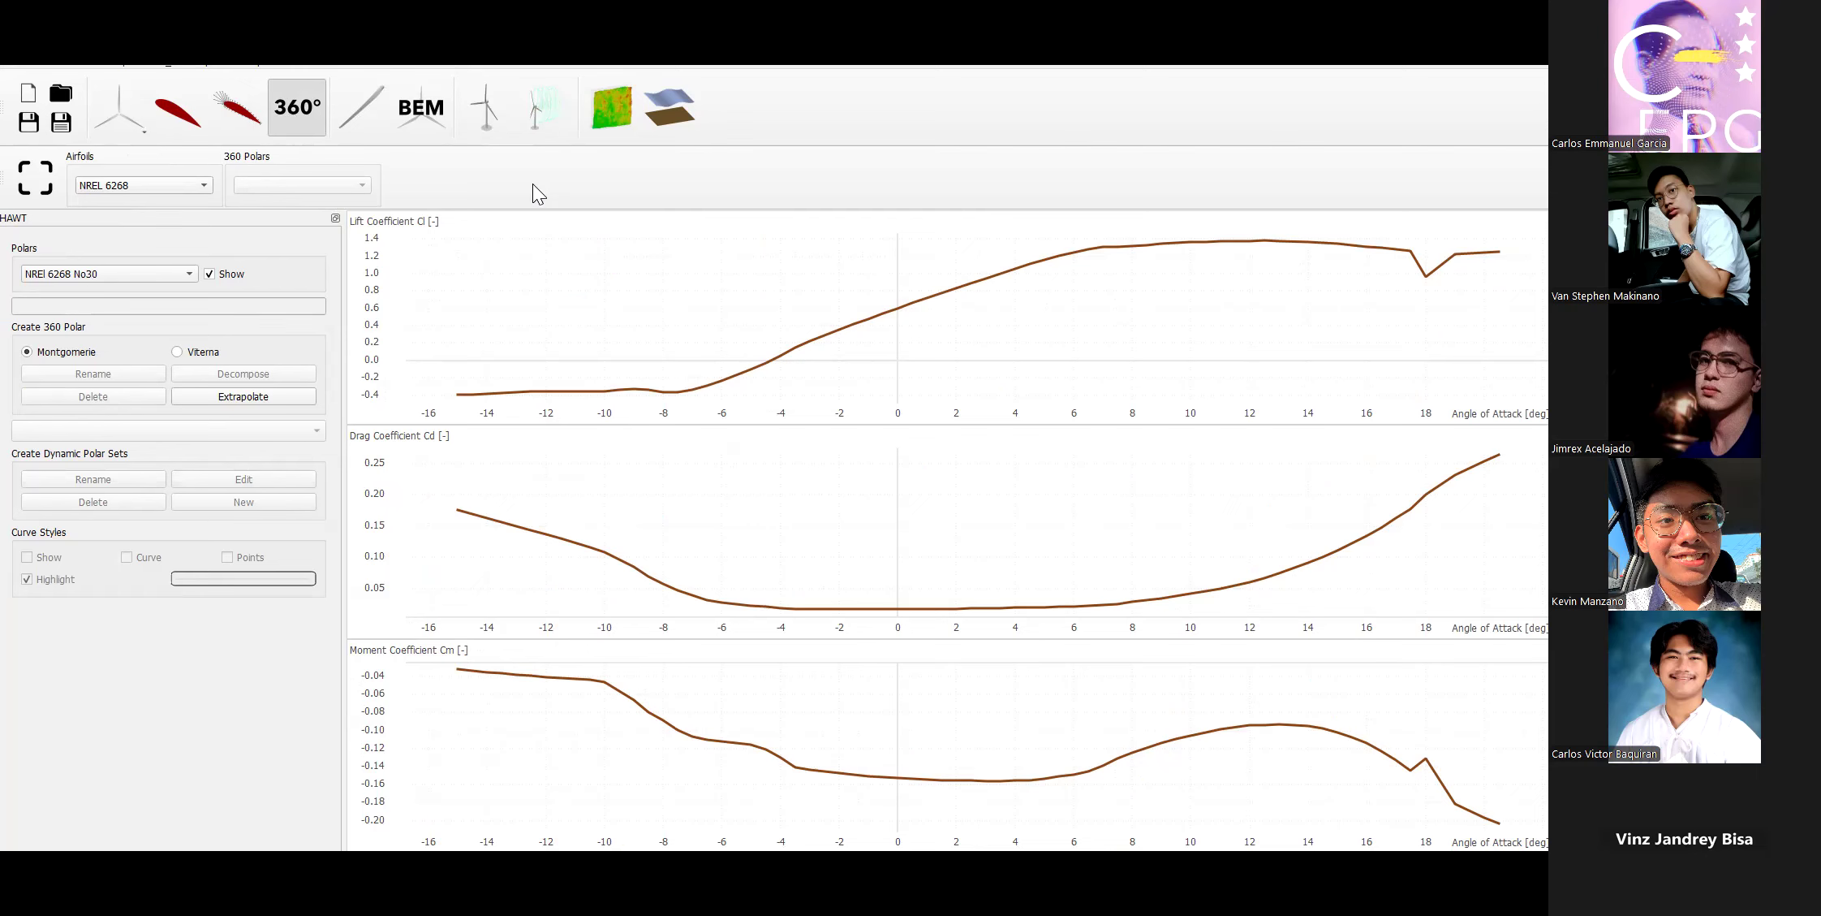
pyautogui.click(237, 107)
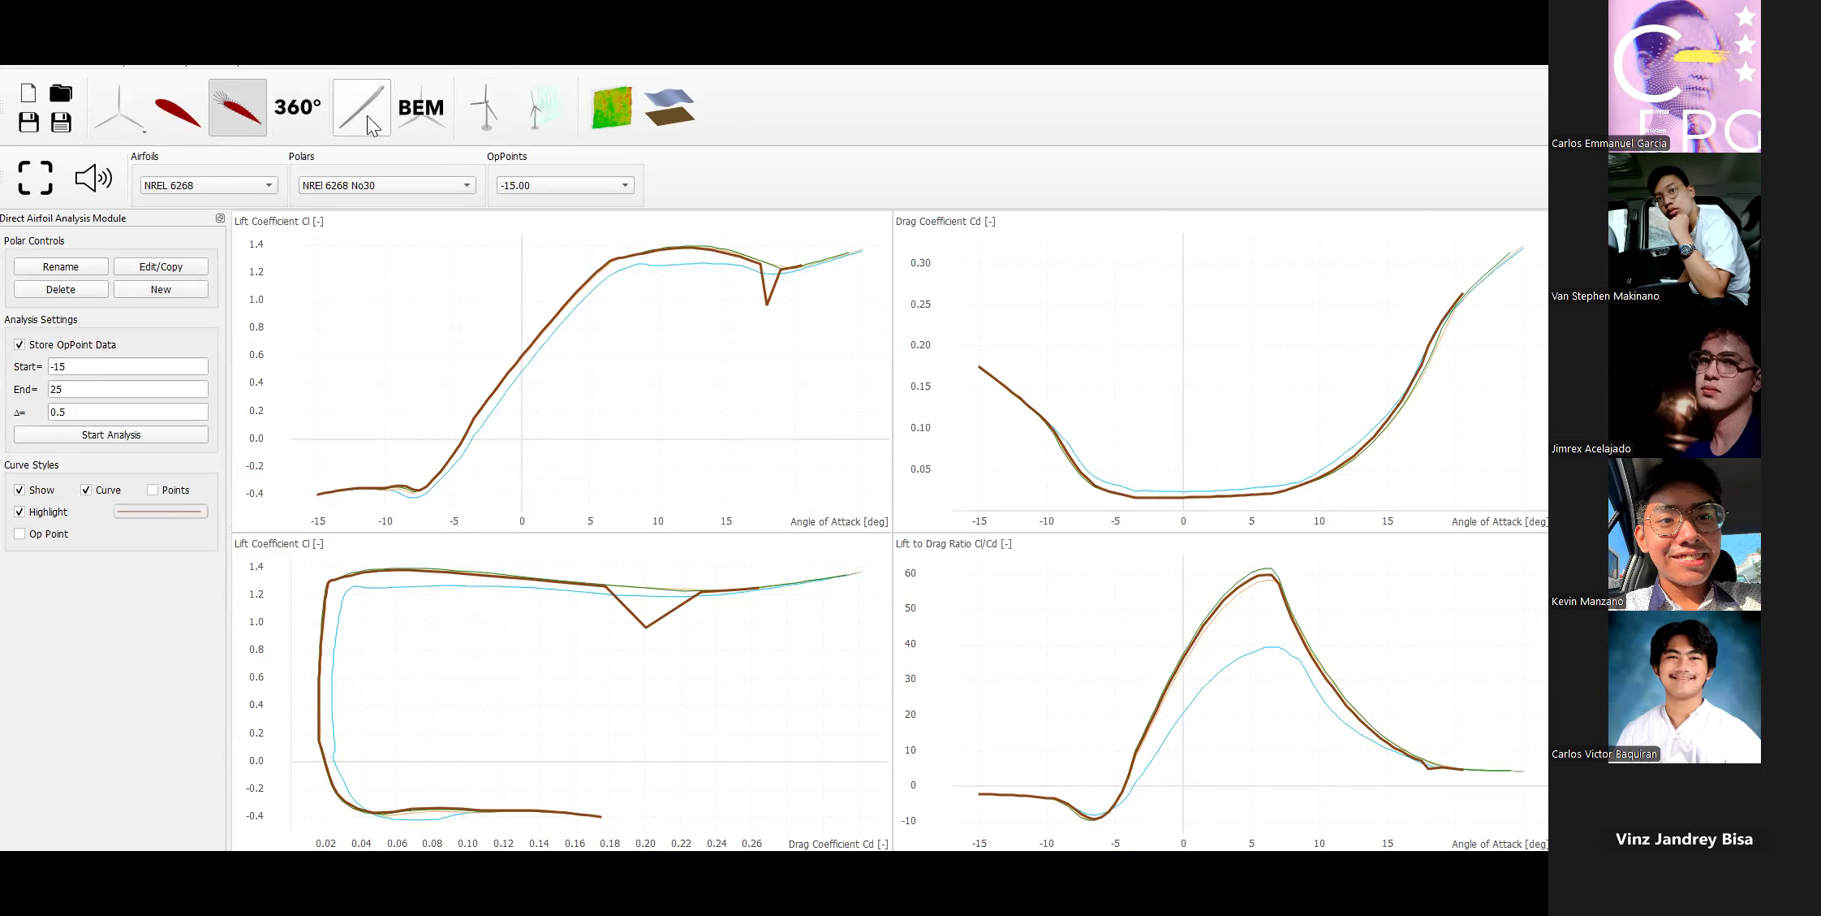
# Extrapolate the NREL 6268 No04 polar to 360° with the Montgomerie method, raising A+ until the lift curve meets the original polar's 25-degree end.
pyautogui.click(310, 113)
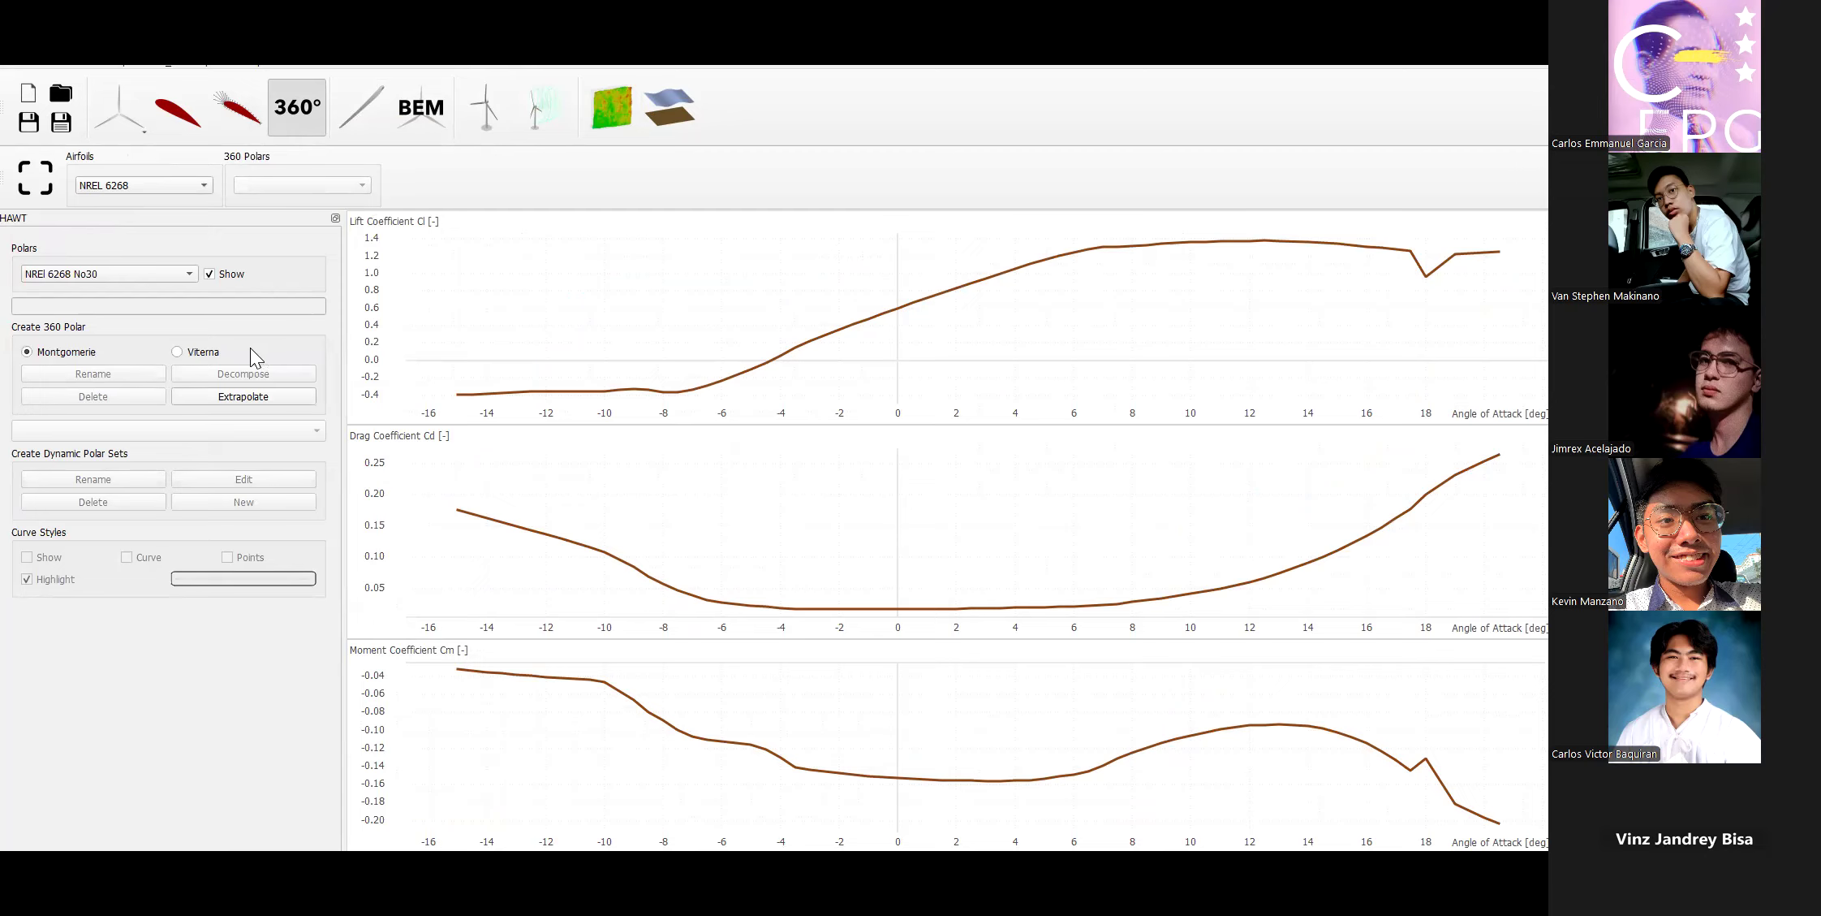
pyautogui.click(133, 274)
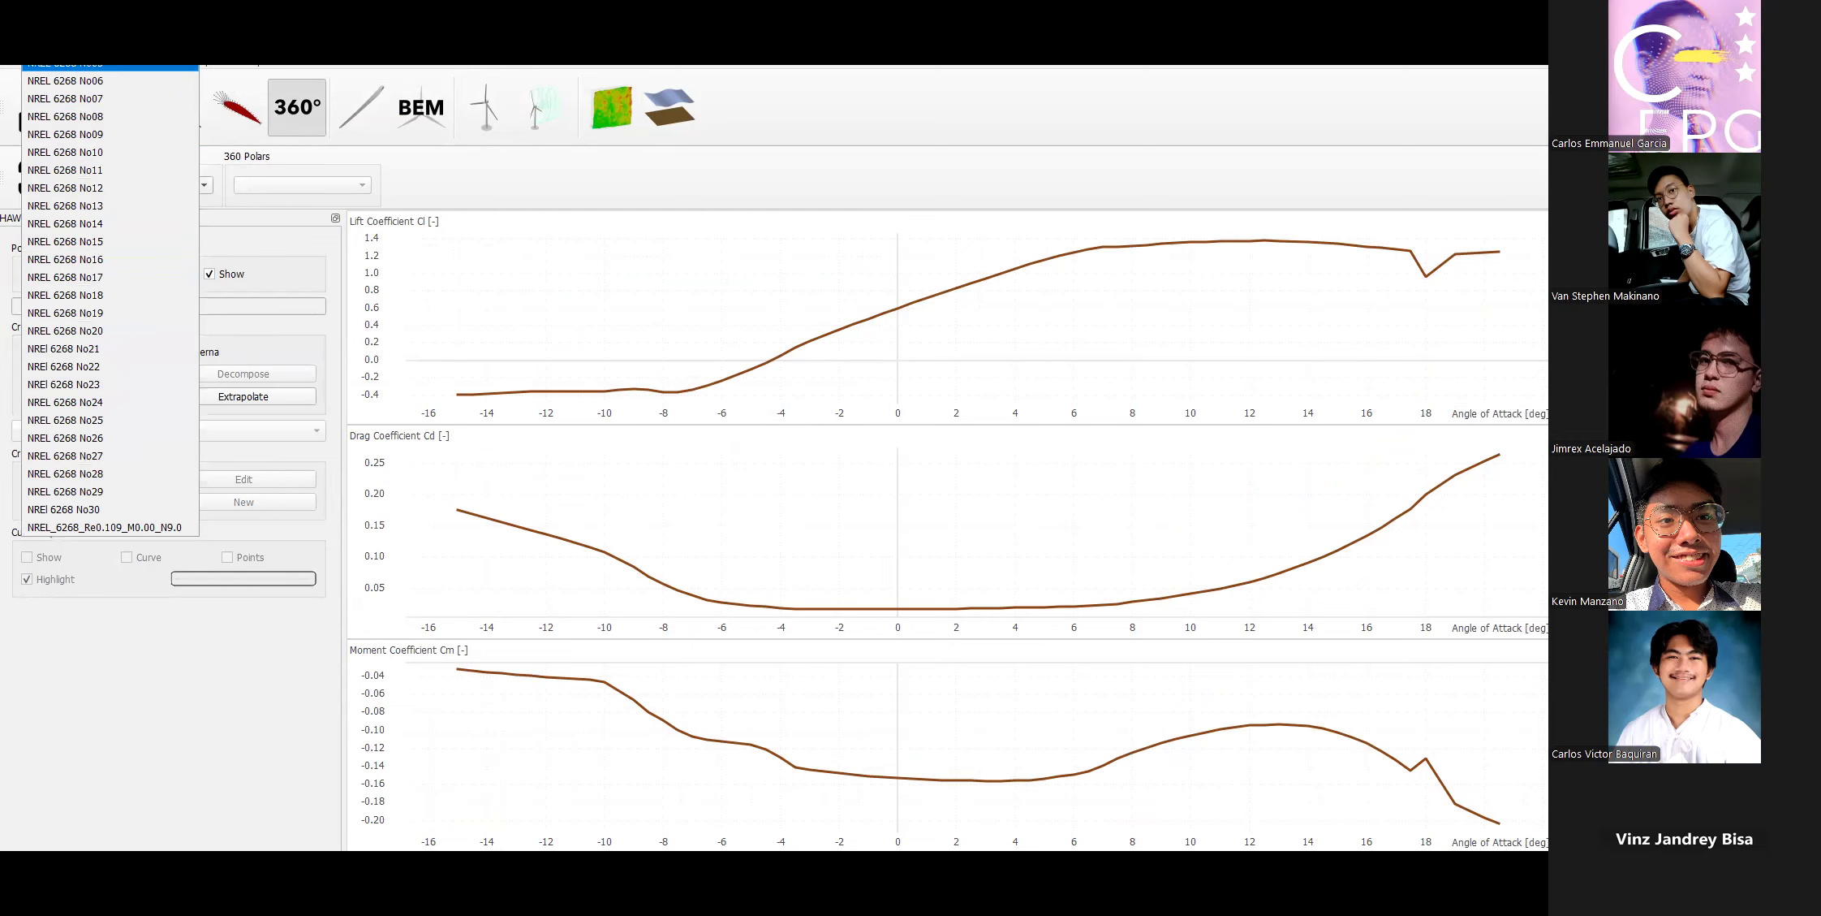
pyautogui.click(130, 45)
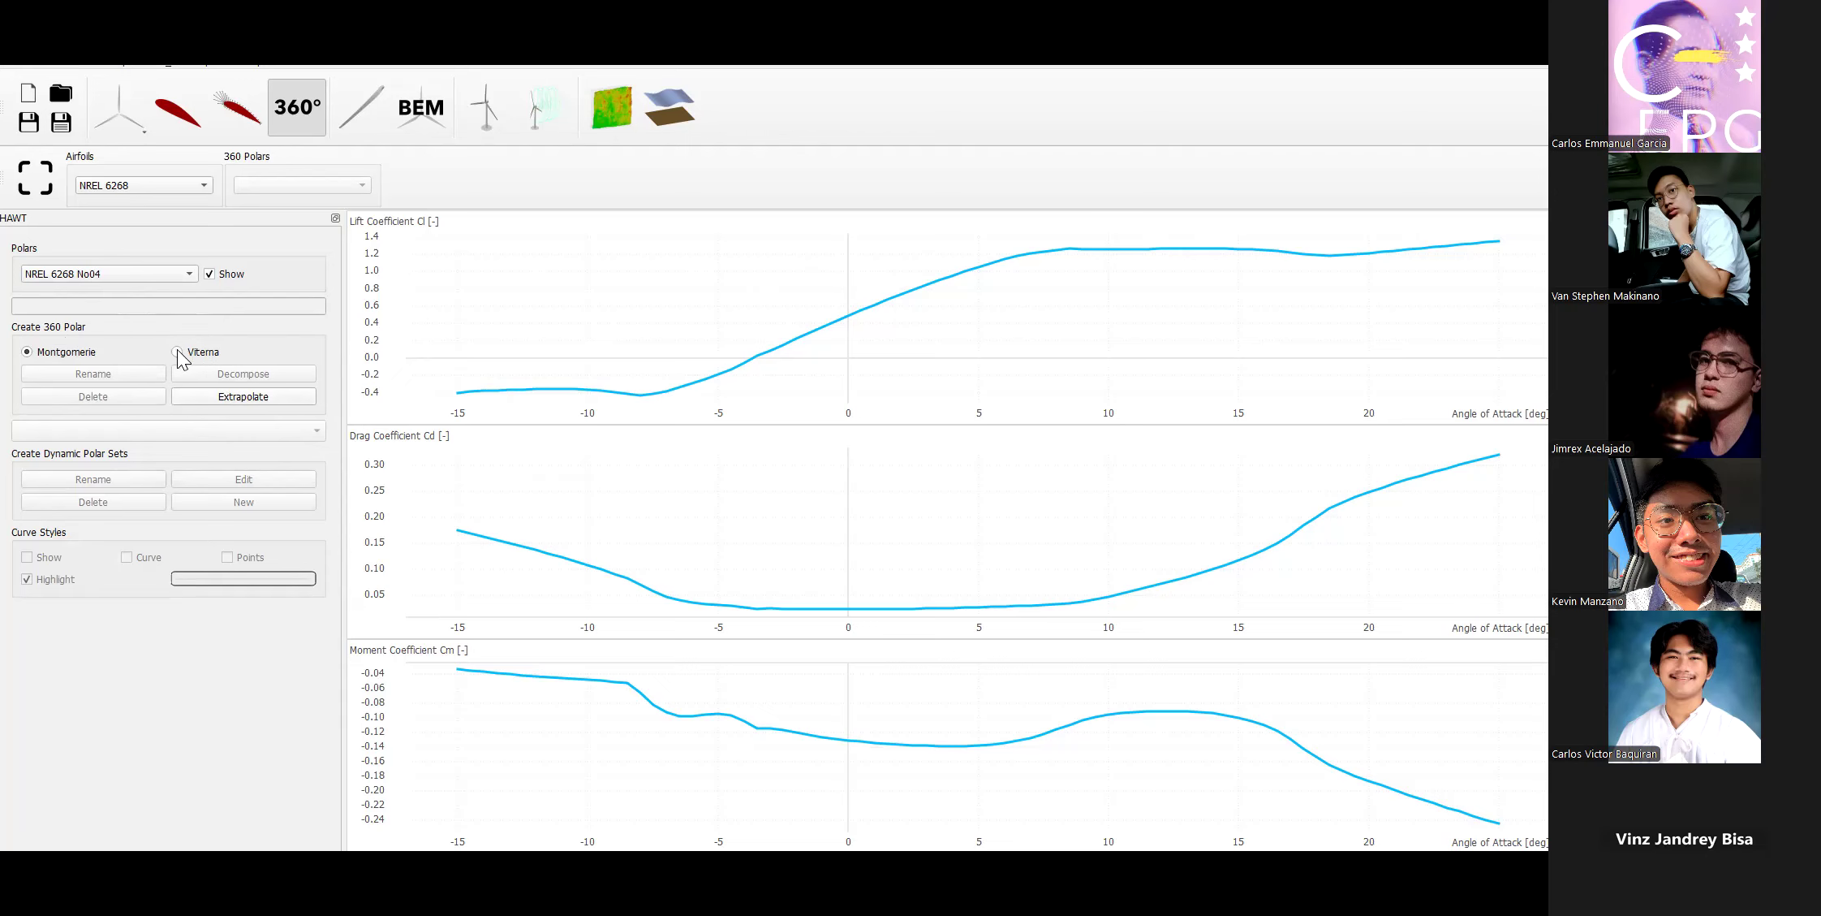
pyautogui.click(210, 395)
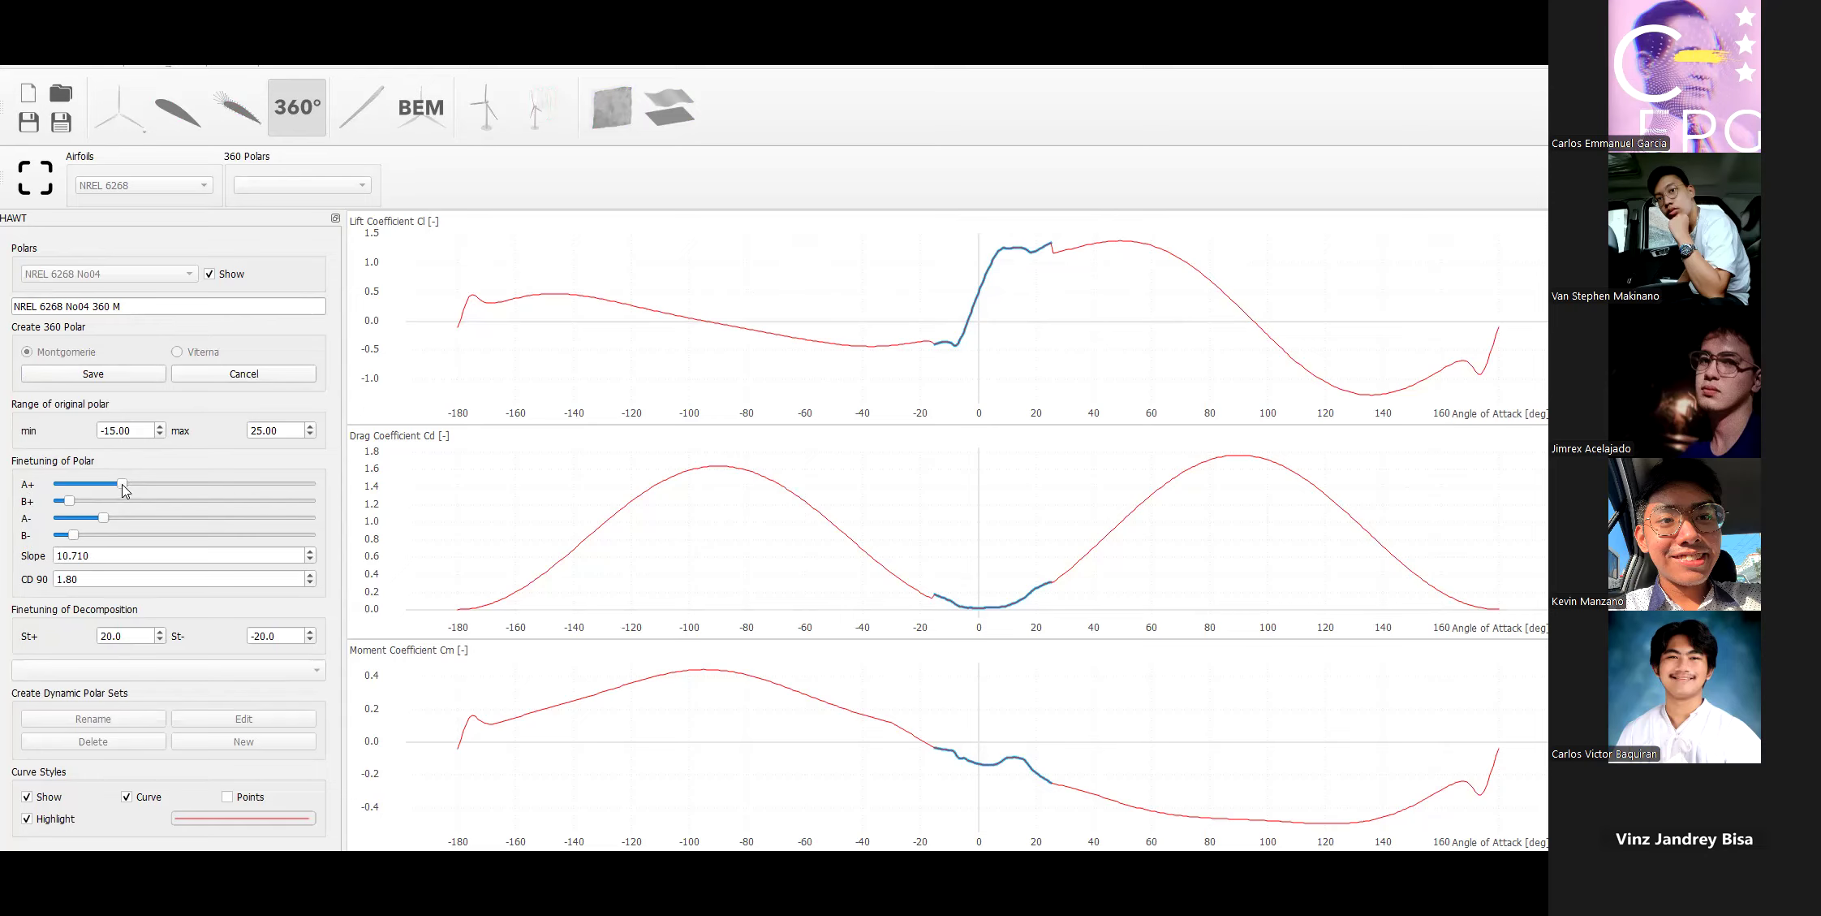
pyautogui.moveTo(123, 486)
pyautogui.mouseDown()
pyautogui.moveTo(212, 485)
pyautogui.moveTo(138, 486)
pyautogui.moveTo(207, 486)
pyautogui.moveTo(166, 485)
pyautogui.mouseUp()
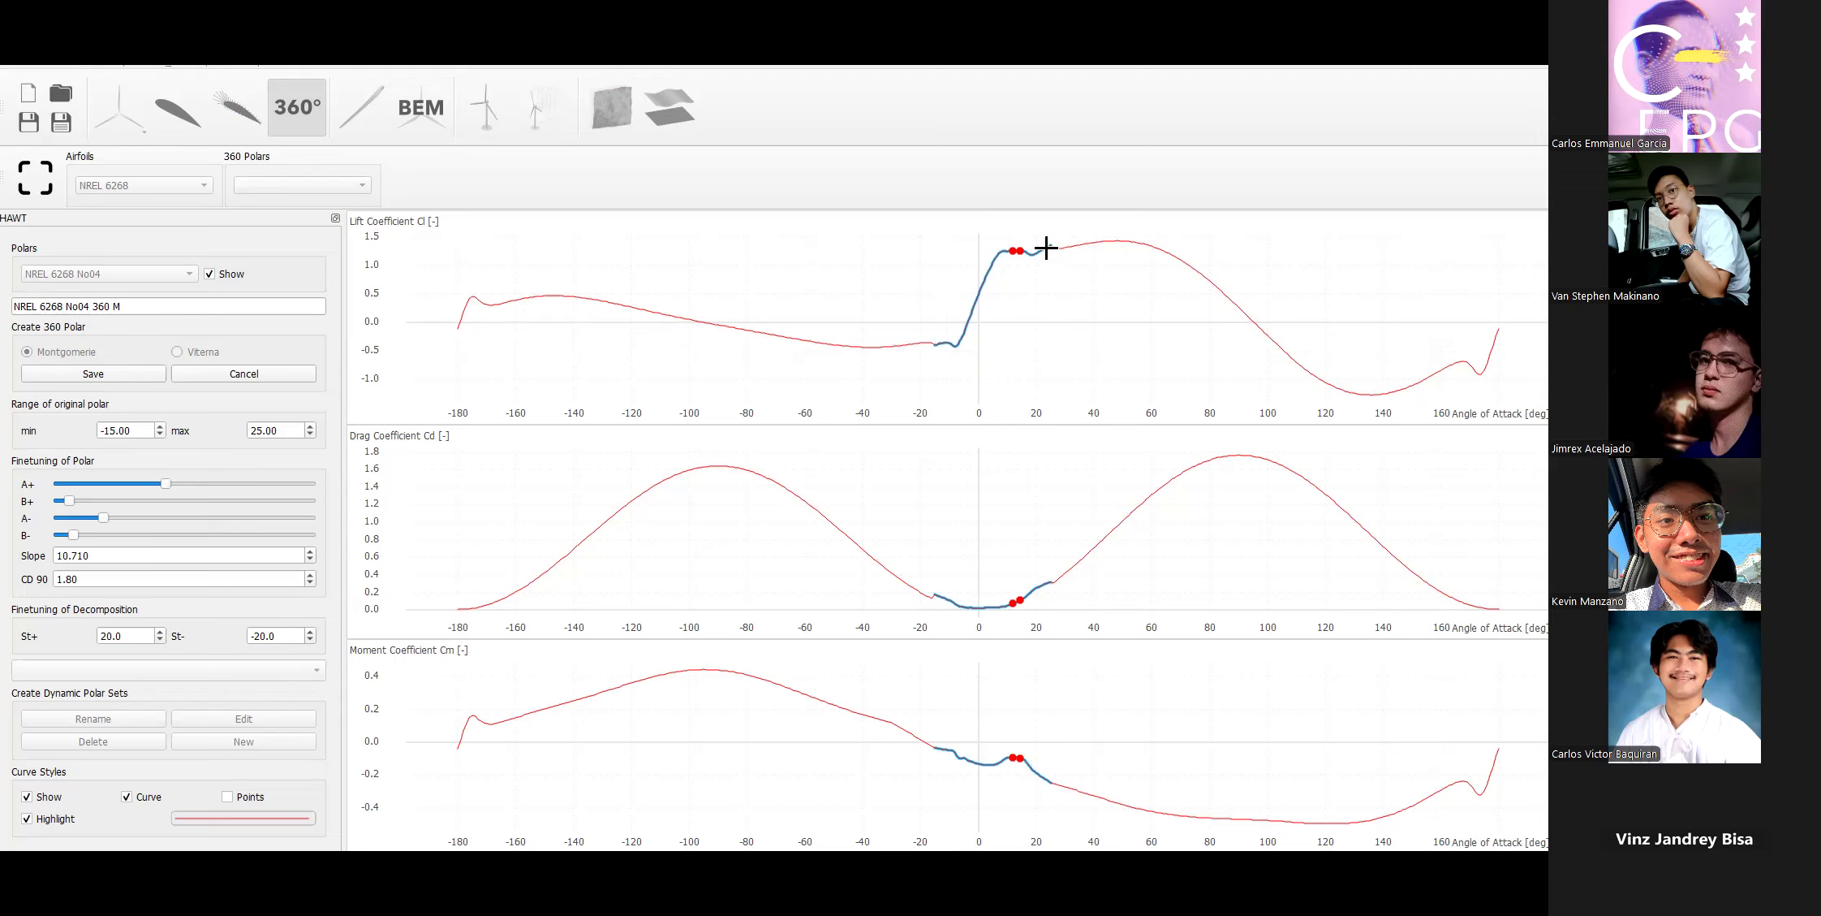
# Fine-tune the A+, B+, A- and B- parameters of the NREL 6268 No04 extrapolation and save it as NREL 6268 No04 360 M.
pyautogui.moveTo(165, 483)
pyautogui.mouseDown()
pyautogui.moveTo(111, 472)
pyautogui.moveTo(162, 500)
pyautogui.moveTo(221, 487)
pyautogui.moveTo(169, 481)
pyautogui.mouseUp()
pyautogui.moveTo(70, 504); pyautogui.dragTo(118, 520)
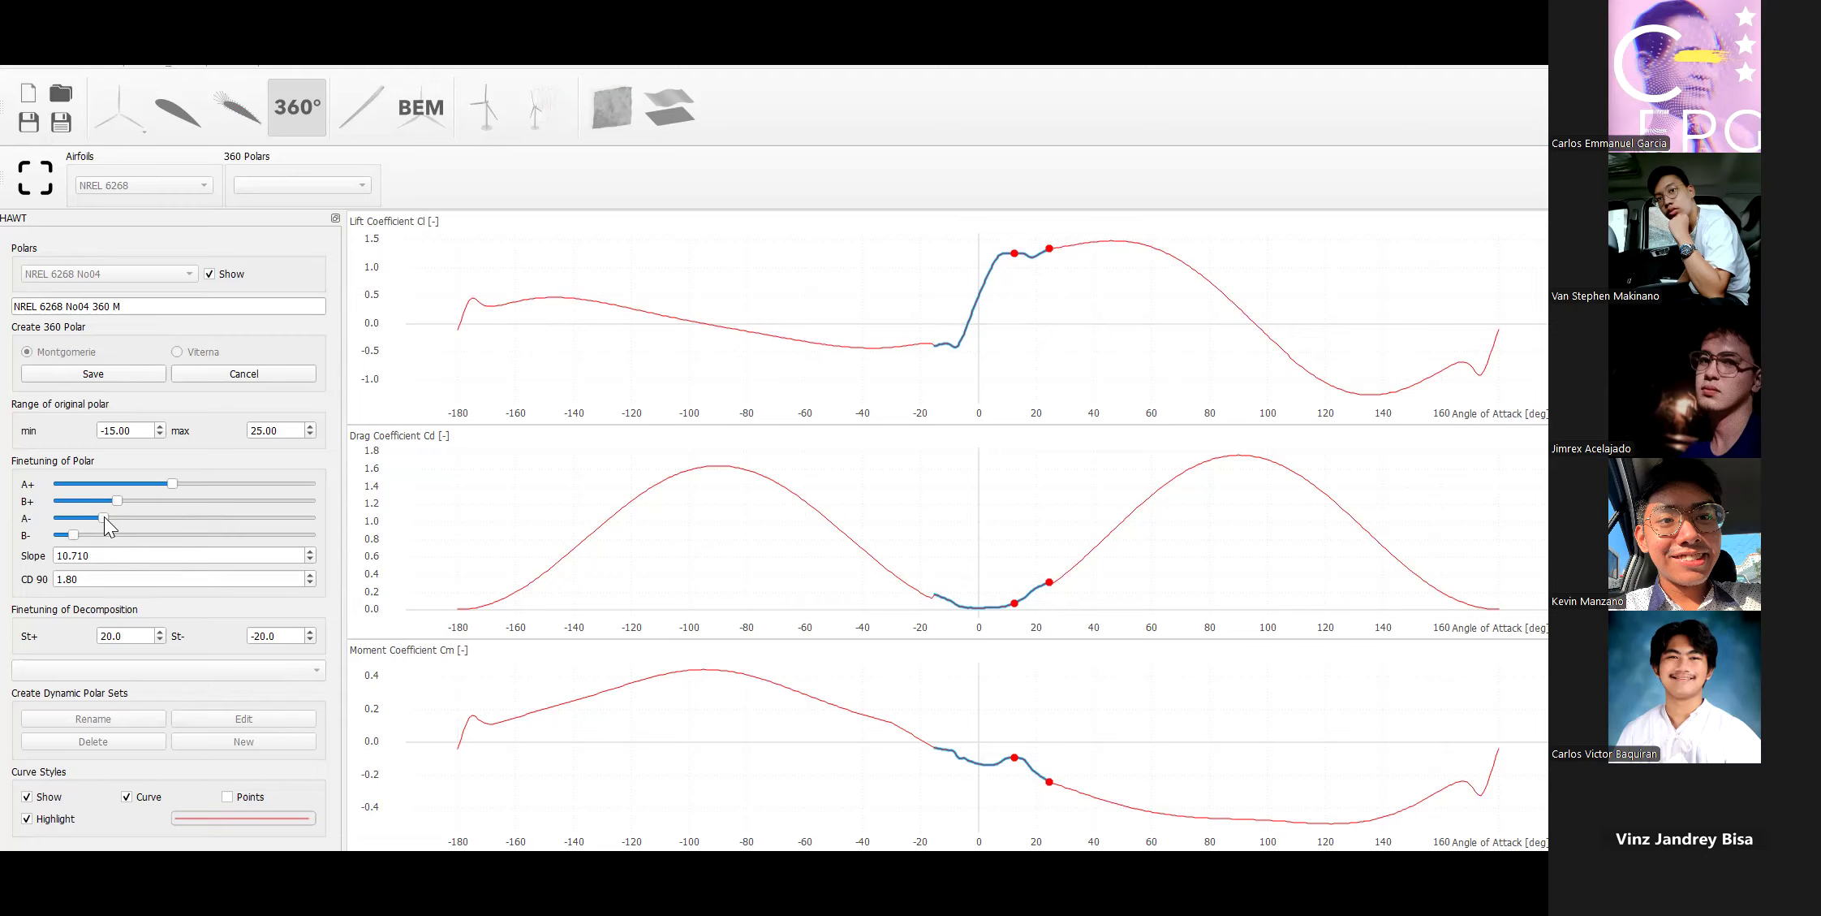
pyautogui.moveTo(105, 517)
pyautogui.mouseDown()
pyautogui.moveTo(48, 510)
pyautogui.moveTo(81, 516)
pyautogui.mouseUp()
pyautogui.moveTo(116, 522); pyautogui.dragTo(135, 532)
pyautogui.moveTo(72, 533)
pyautogui.mouseDown()
pyautogui.moveTo(168, 533)
pyautogui.moveTo(46, 521)
pyautogui.moveTo(74, 525)
pyautogui.mouseUp()
pyautogui.click(134, 381)
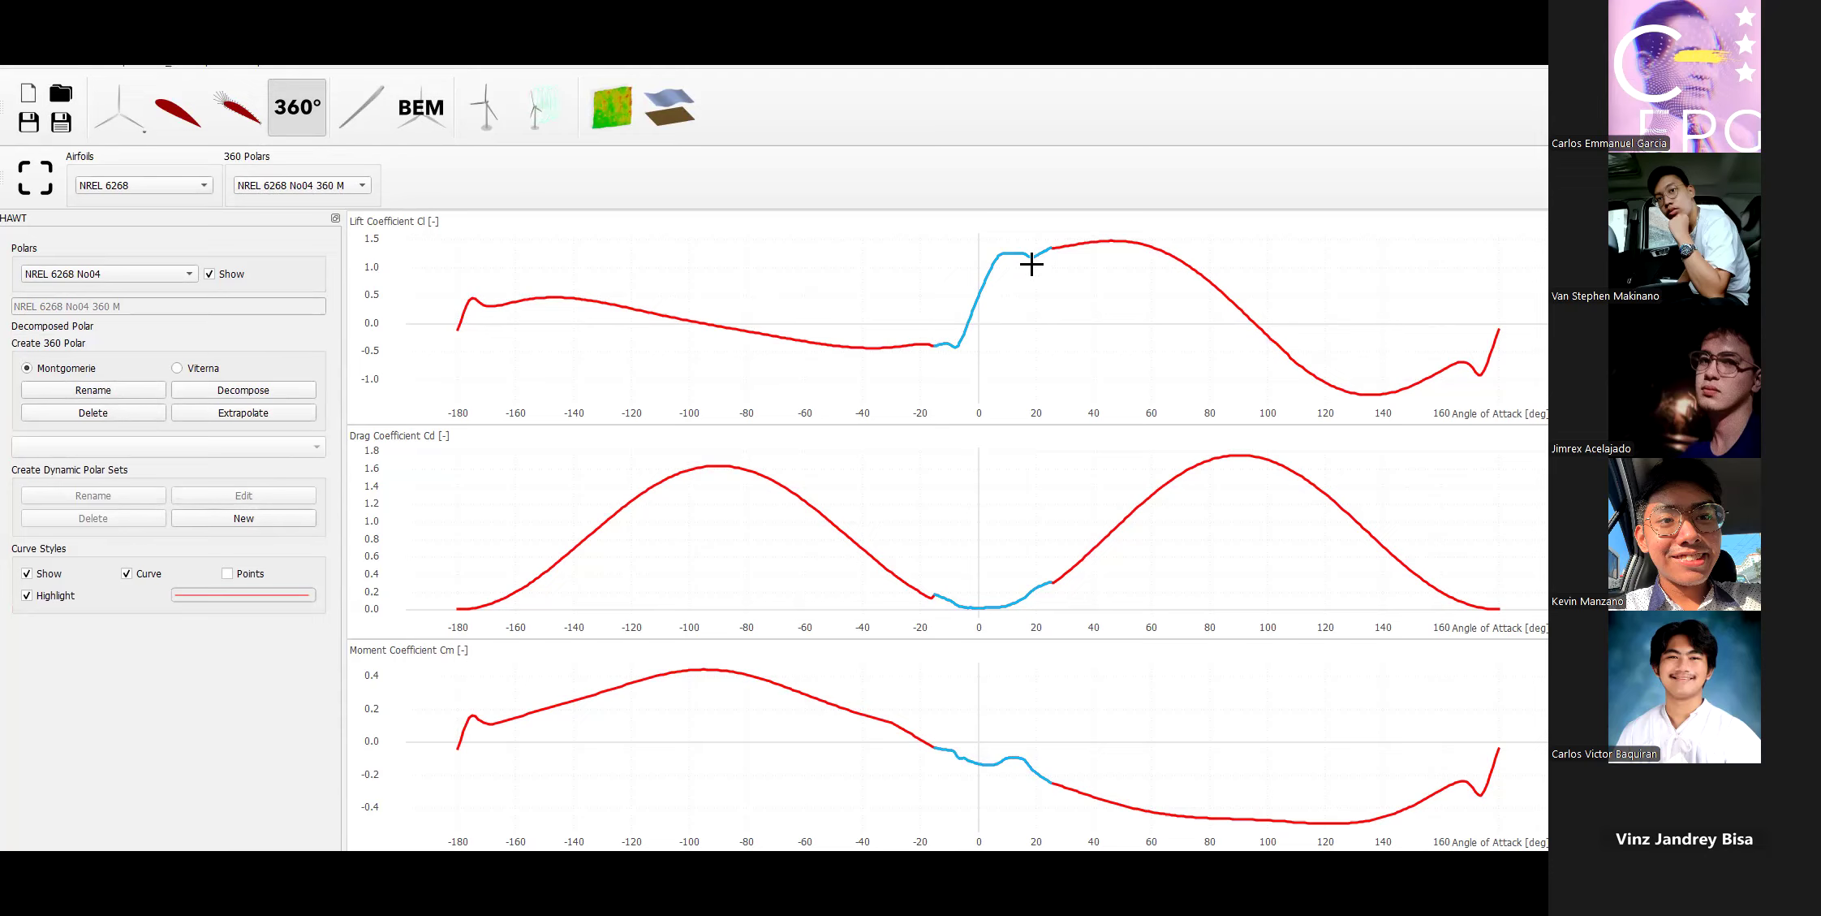
# Extrapolate the NREL 6268 No05 polar with Montgomerie, fine-tuning A+, B+, A- and B-, and save it as NREL 6268 No05 360 M.
pyautogui.click(187, 276)
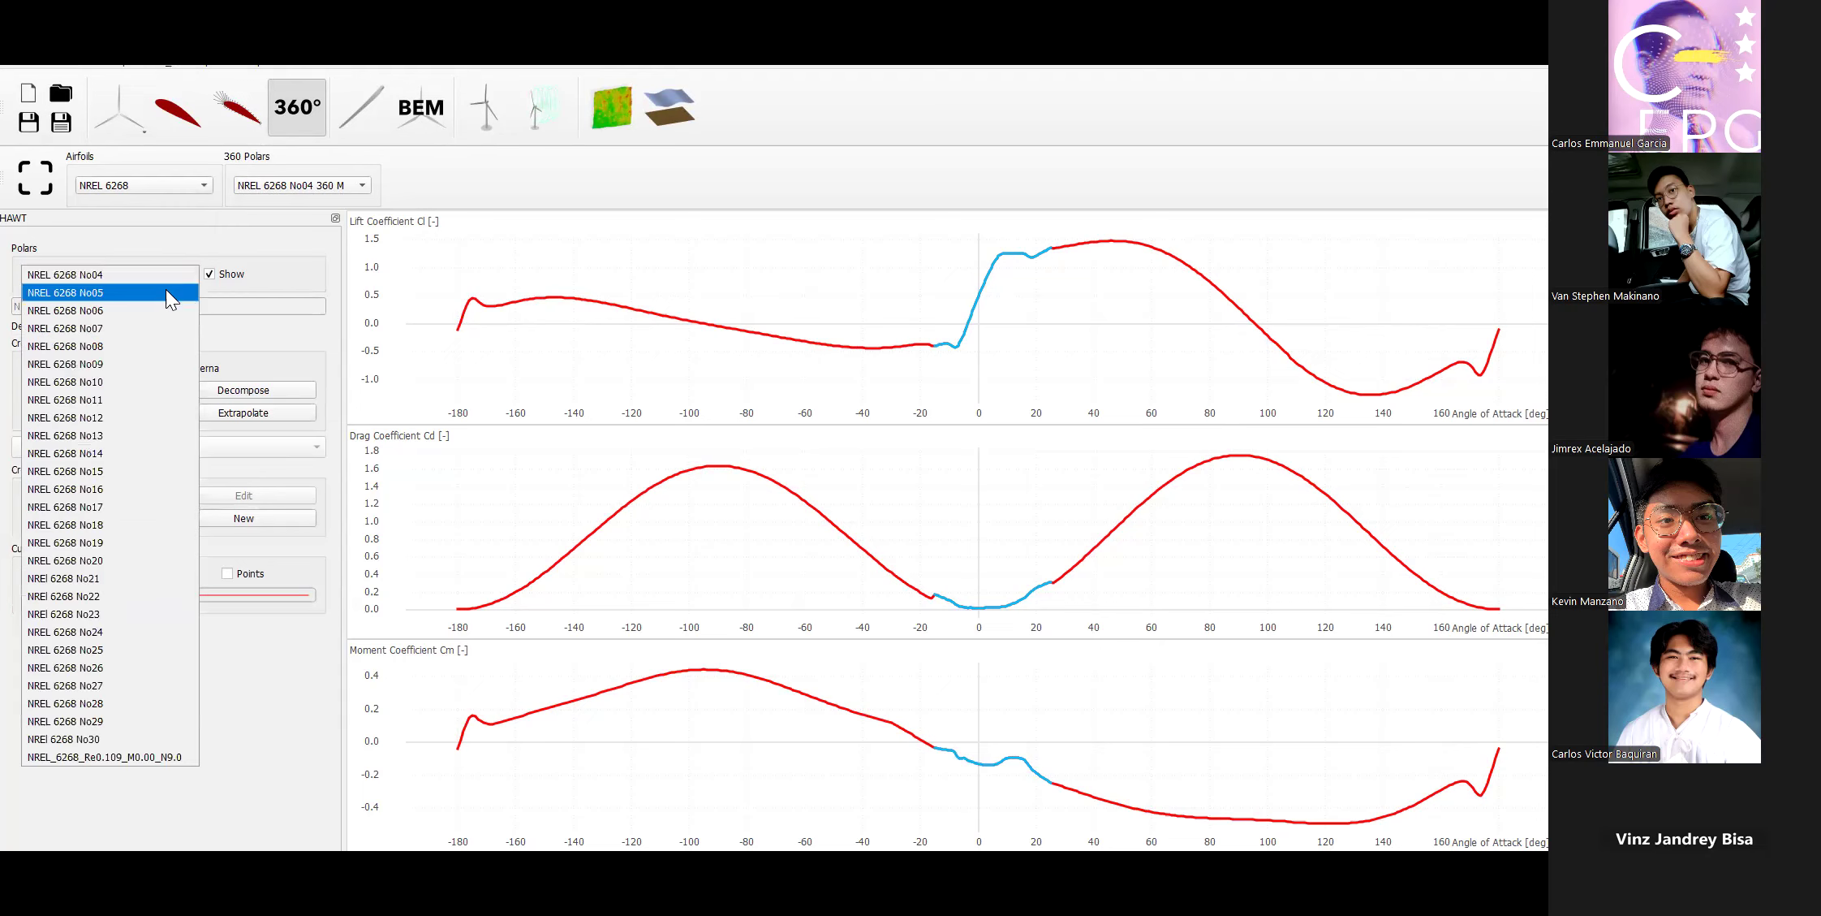
pyautogui.click(166, 298)
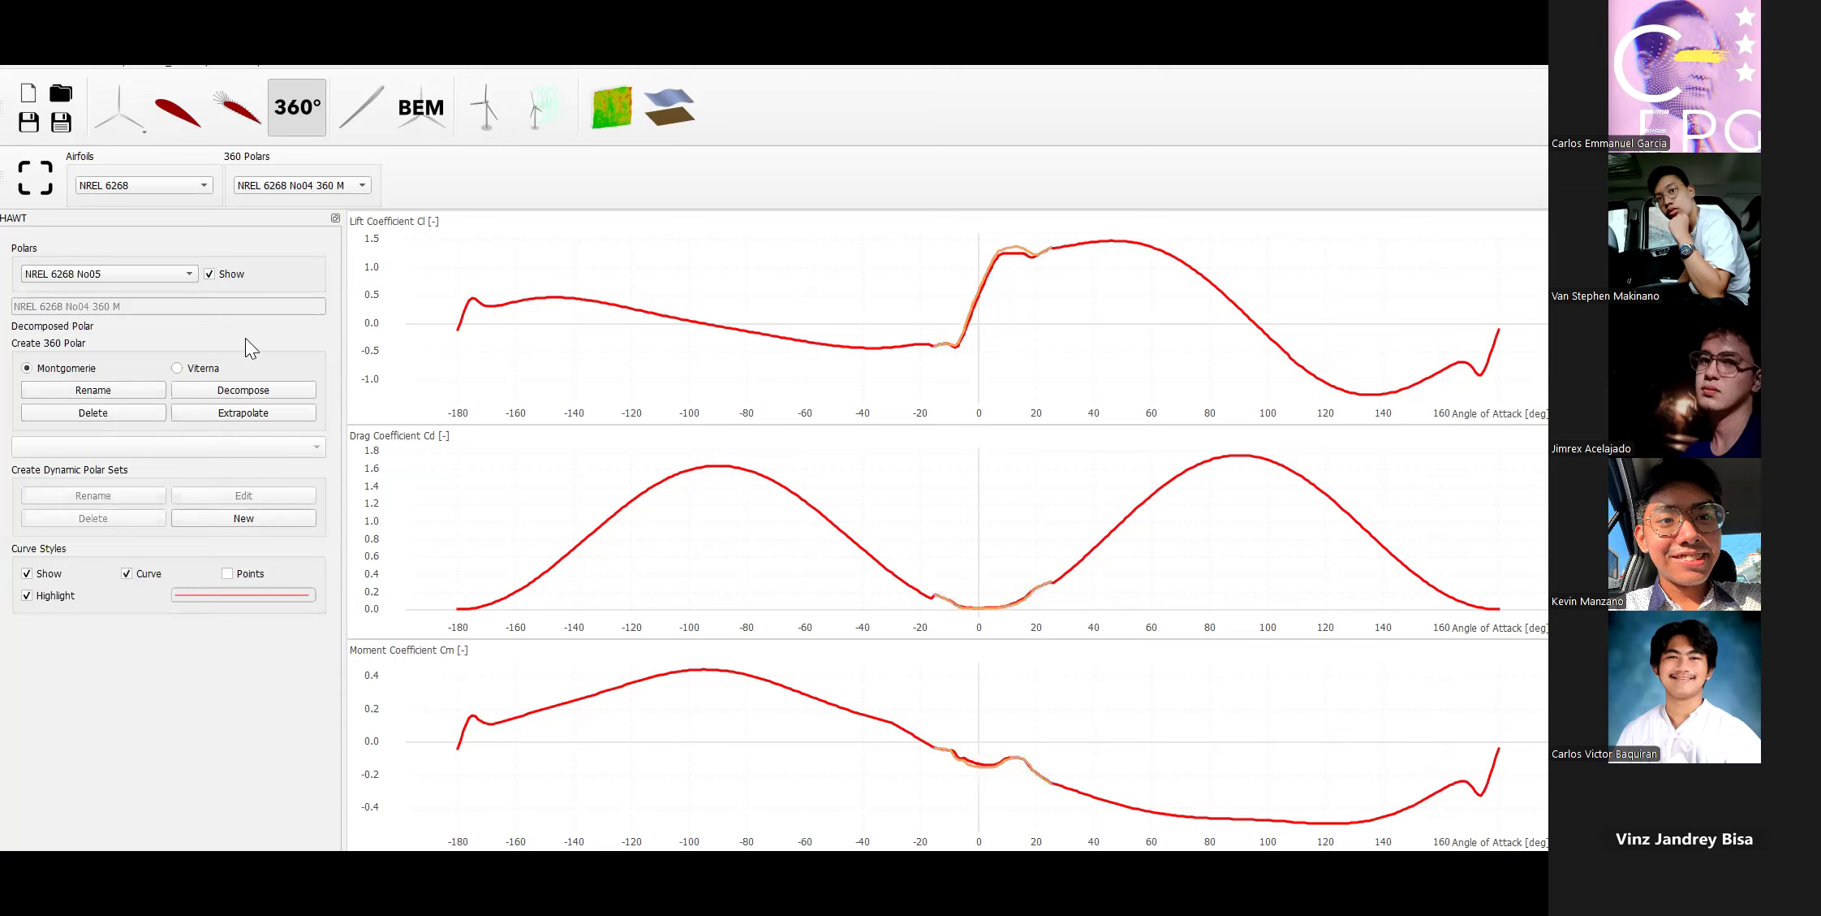
pyautogui.click(229, 416)
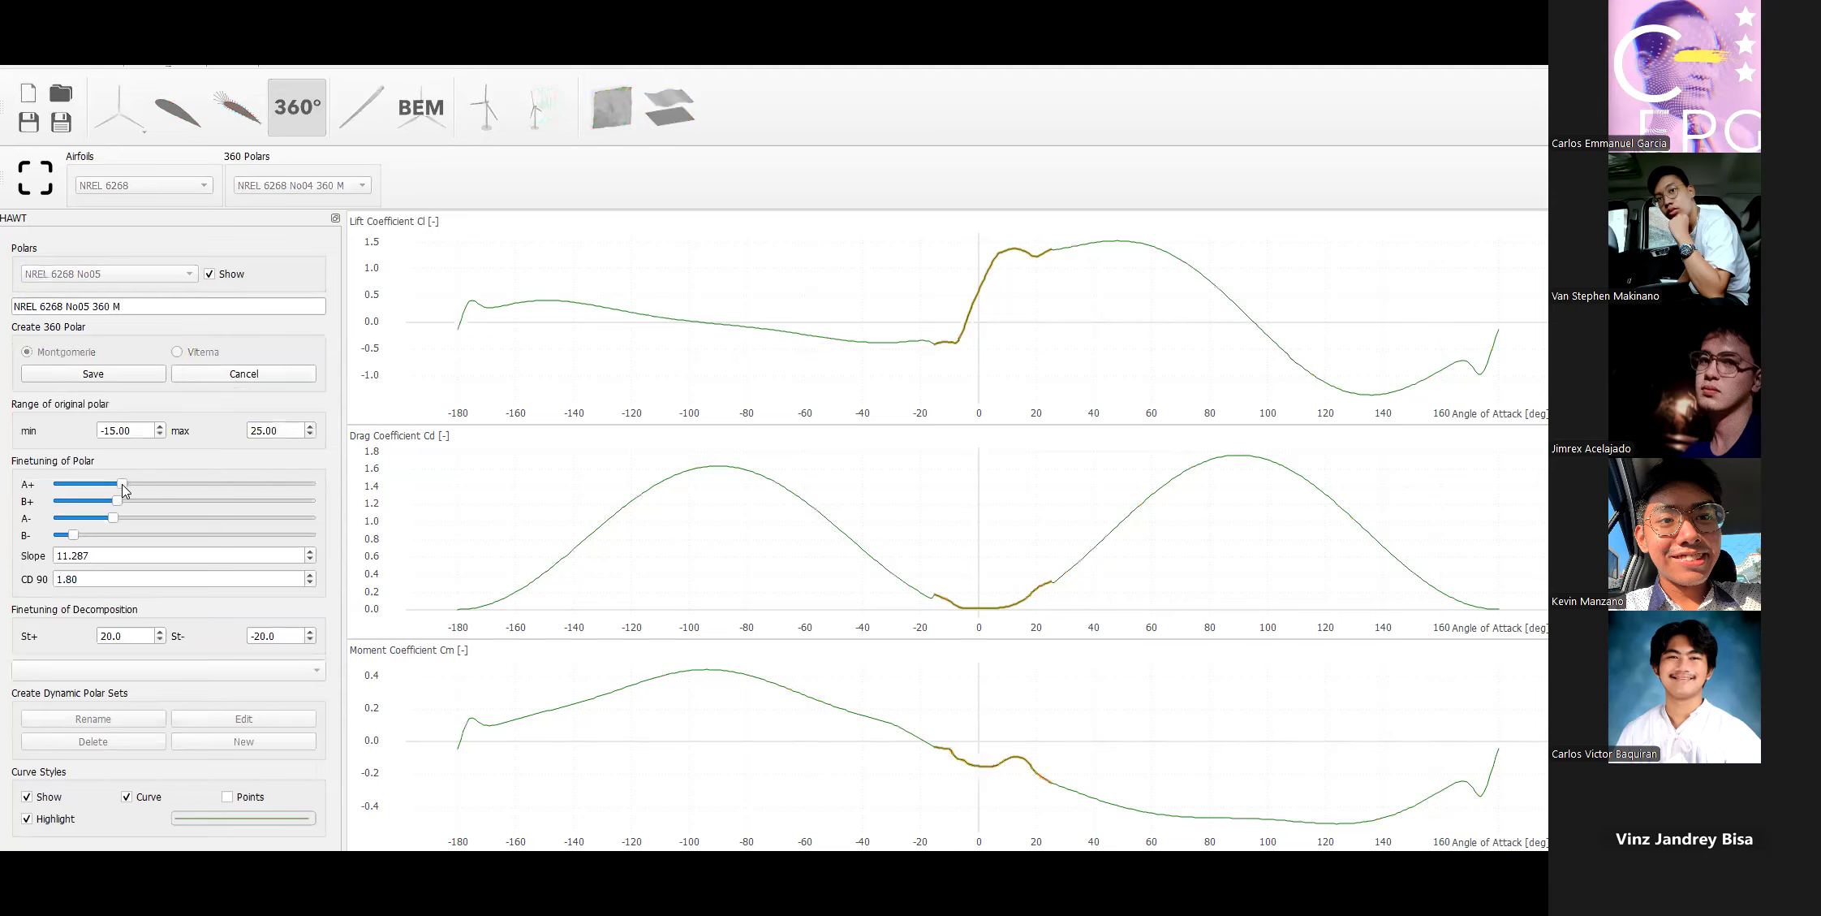
pyautogui.moveTo(123, 485); pyautogui.dragTo(128, 485)
pyautogui.moveTo(128, 484)
pyautogui.mouseDown()
pyautogui.moveTo(101, 483)
pyautogui.moveTo(129, 485)
pyautogui.mouseUp()
pyautogui.moveTo(119, 503); pyautogui.dragTo(114, 502)
pyautogui.moveTo(112, 522)
pyautogui.mouseDown()
pyautogui.moveTo(98, 523)
pyautogui.moveTo(124, 528)
pyautogui.mouseUp()
pyautogui.moveTo(73, 535); pyautogui.dragTo(113, 521)
pyautogui.click(138, 375)
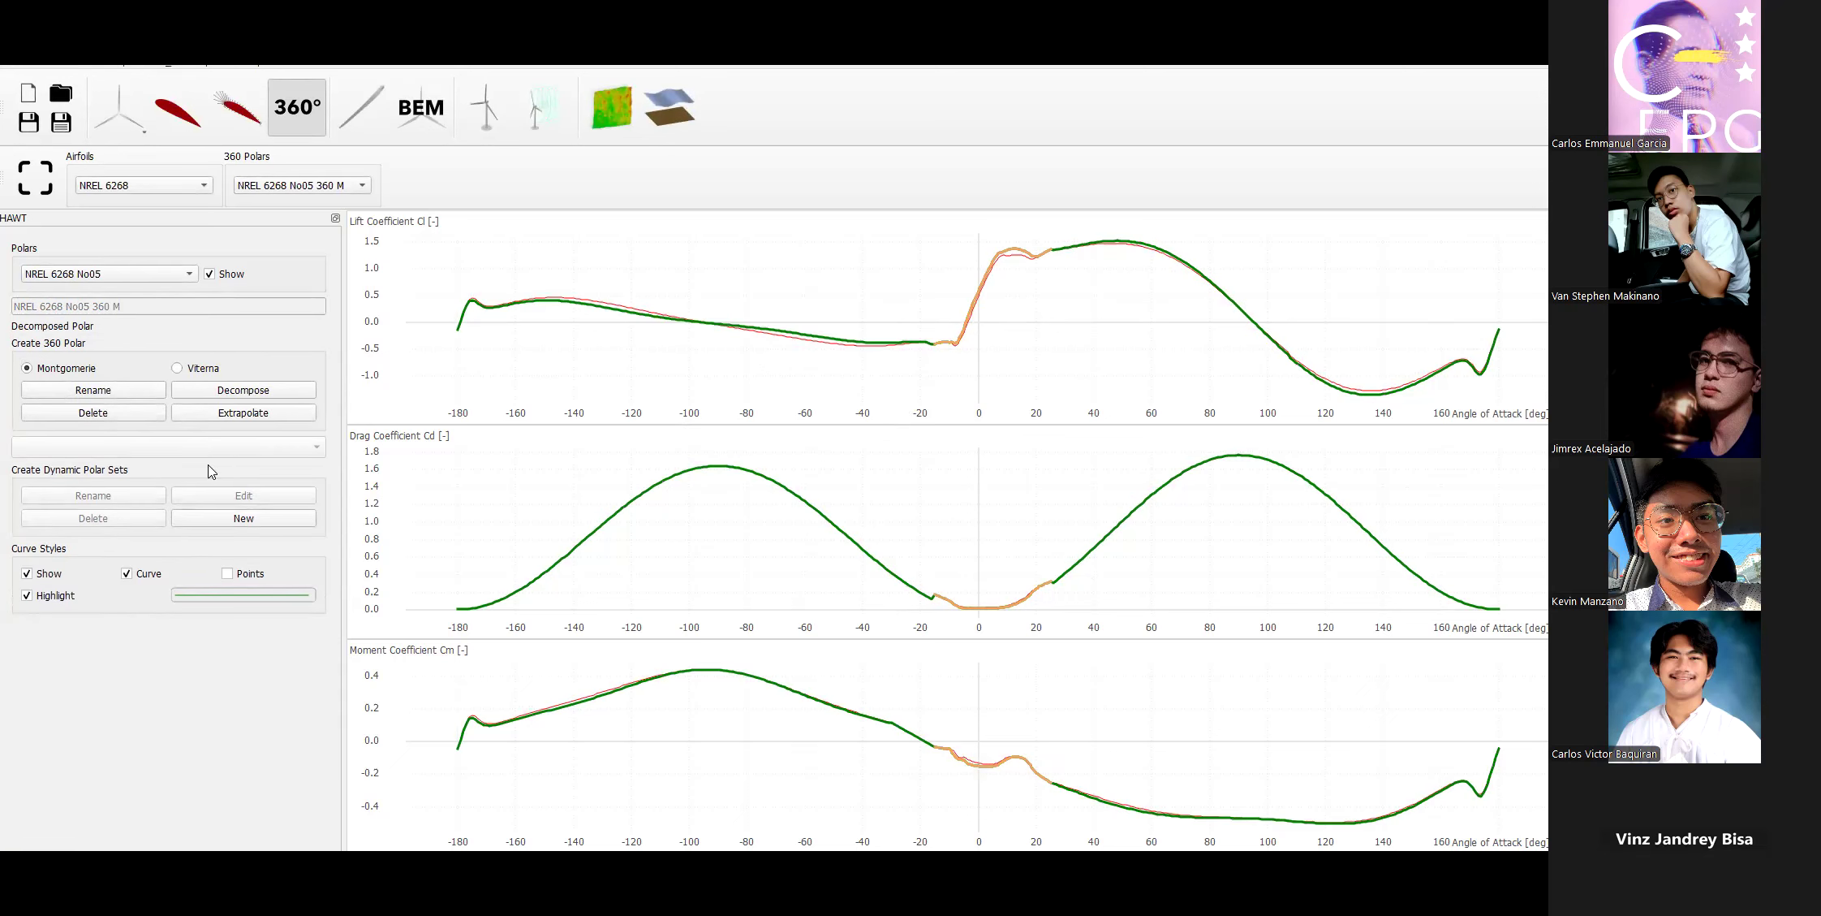
# Extrapolate the NREL 6268 No20 polar with Montgomerie, raising A+ and adjusting B+, and save it as NREL 6268 No20 360 M.
pyautogui.click(117, 274)
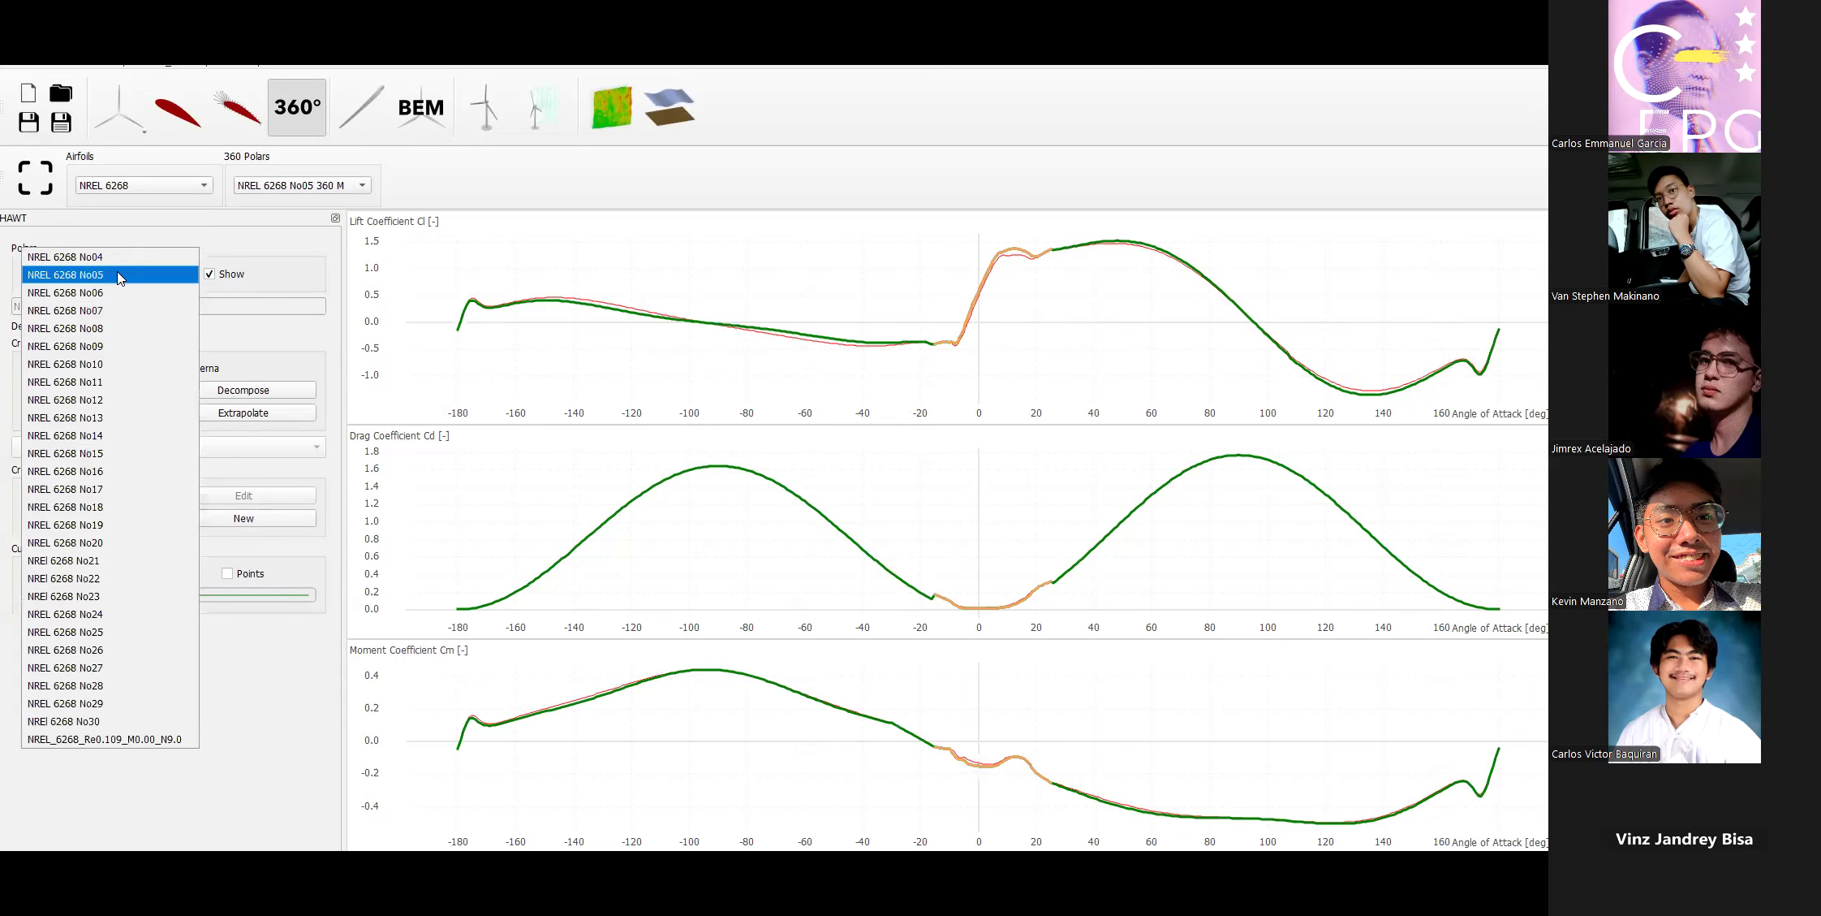
pyautogui.click(90, 542)
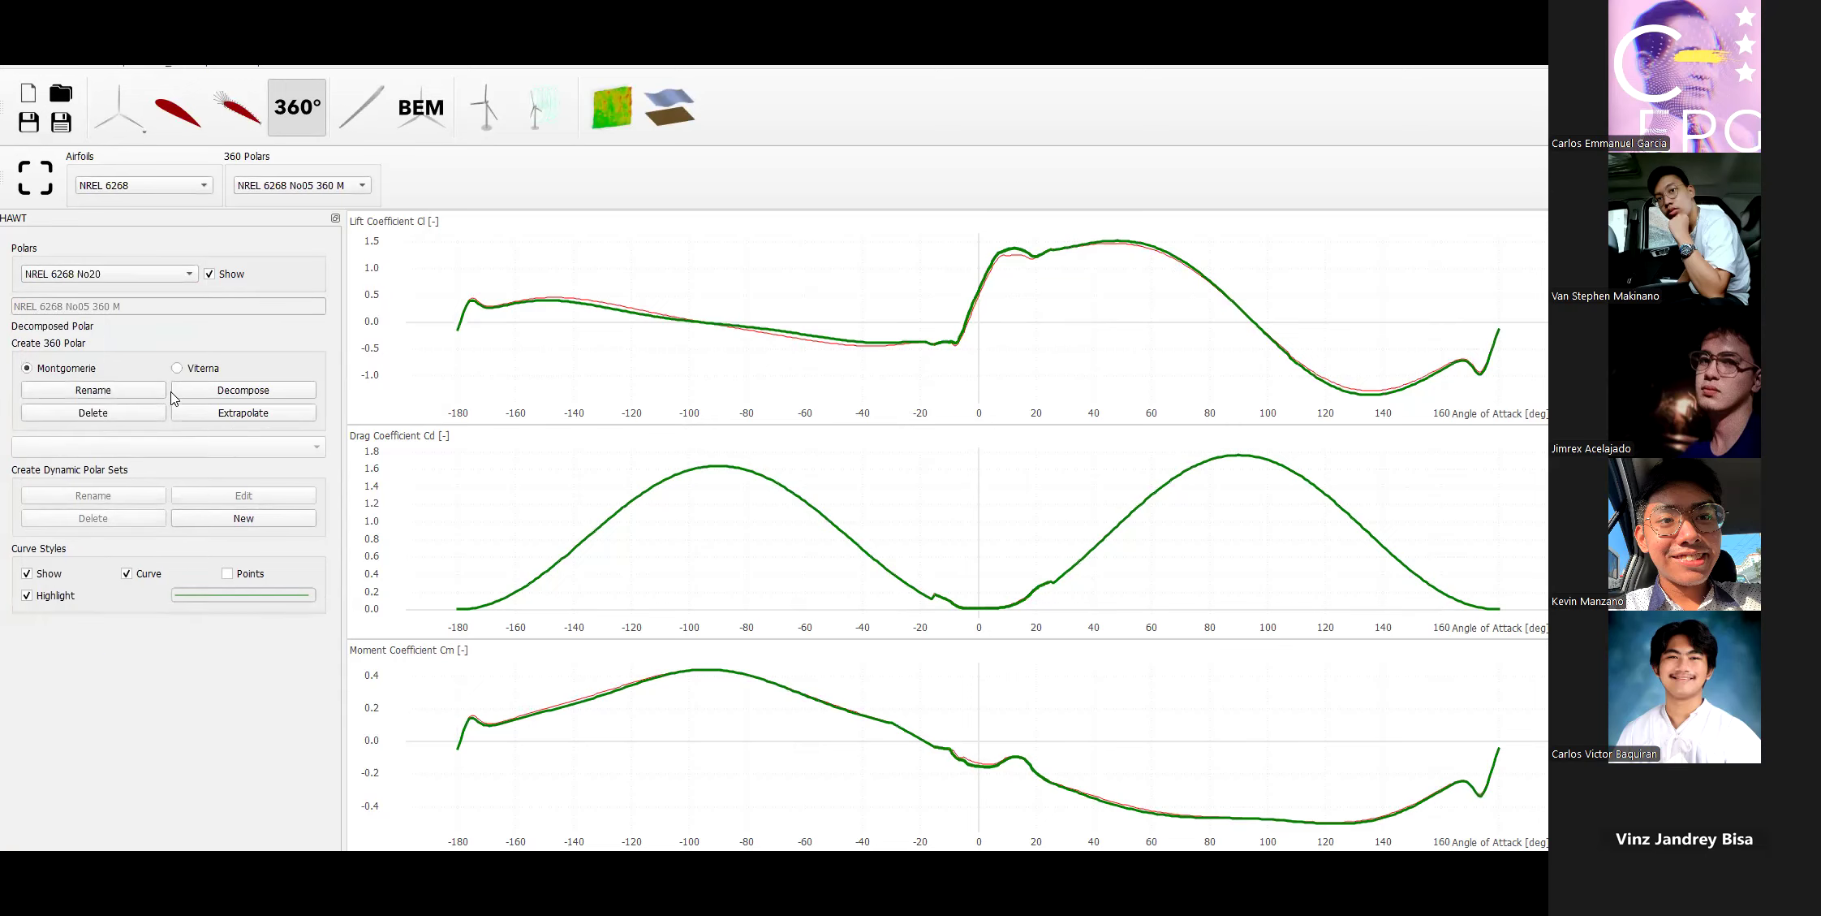
pyautogui.click(212, 417)
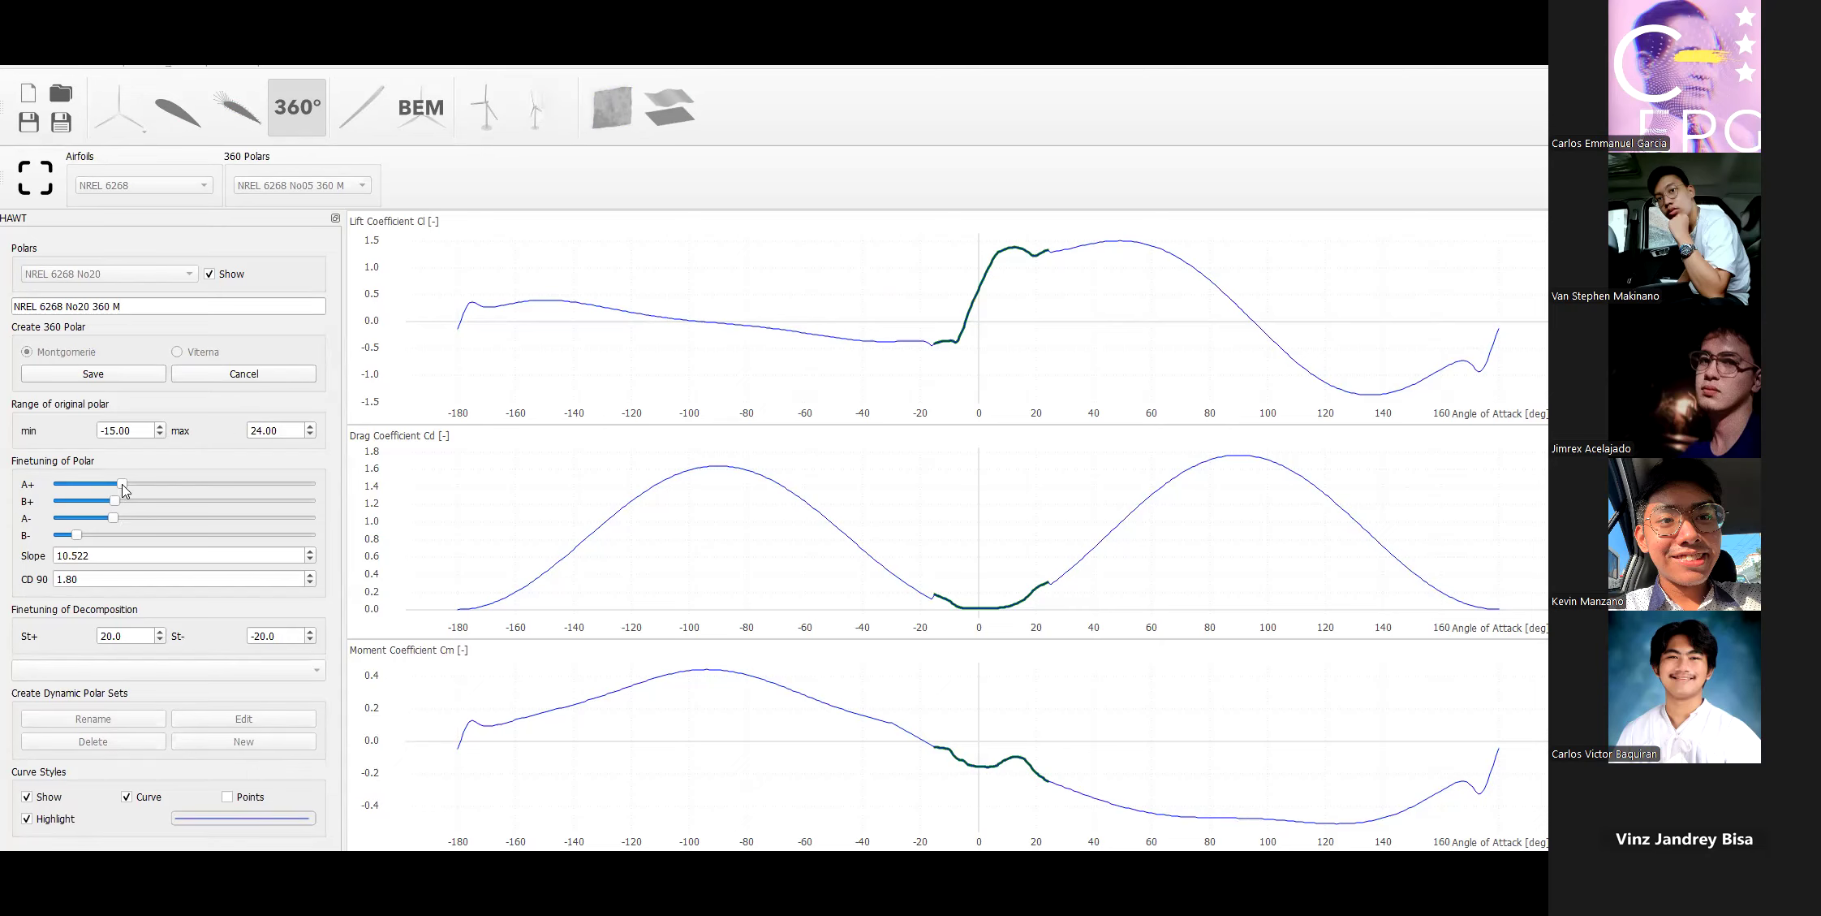
pyautogui.moveTo(123, 484); pyautogui.dragTo(142, 483)
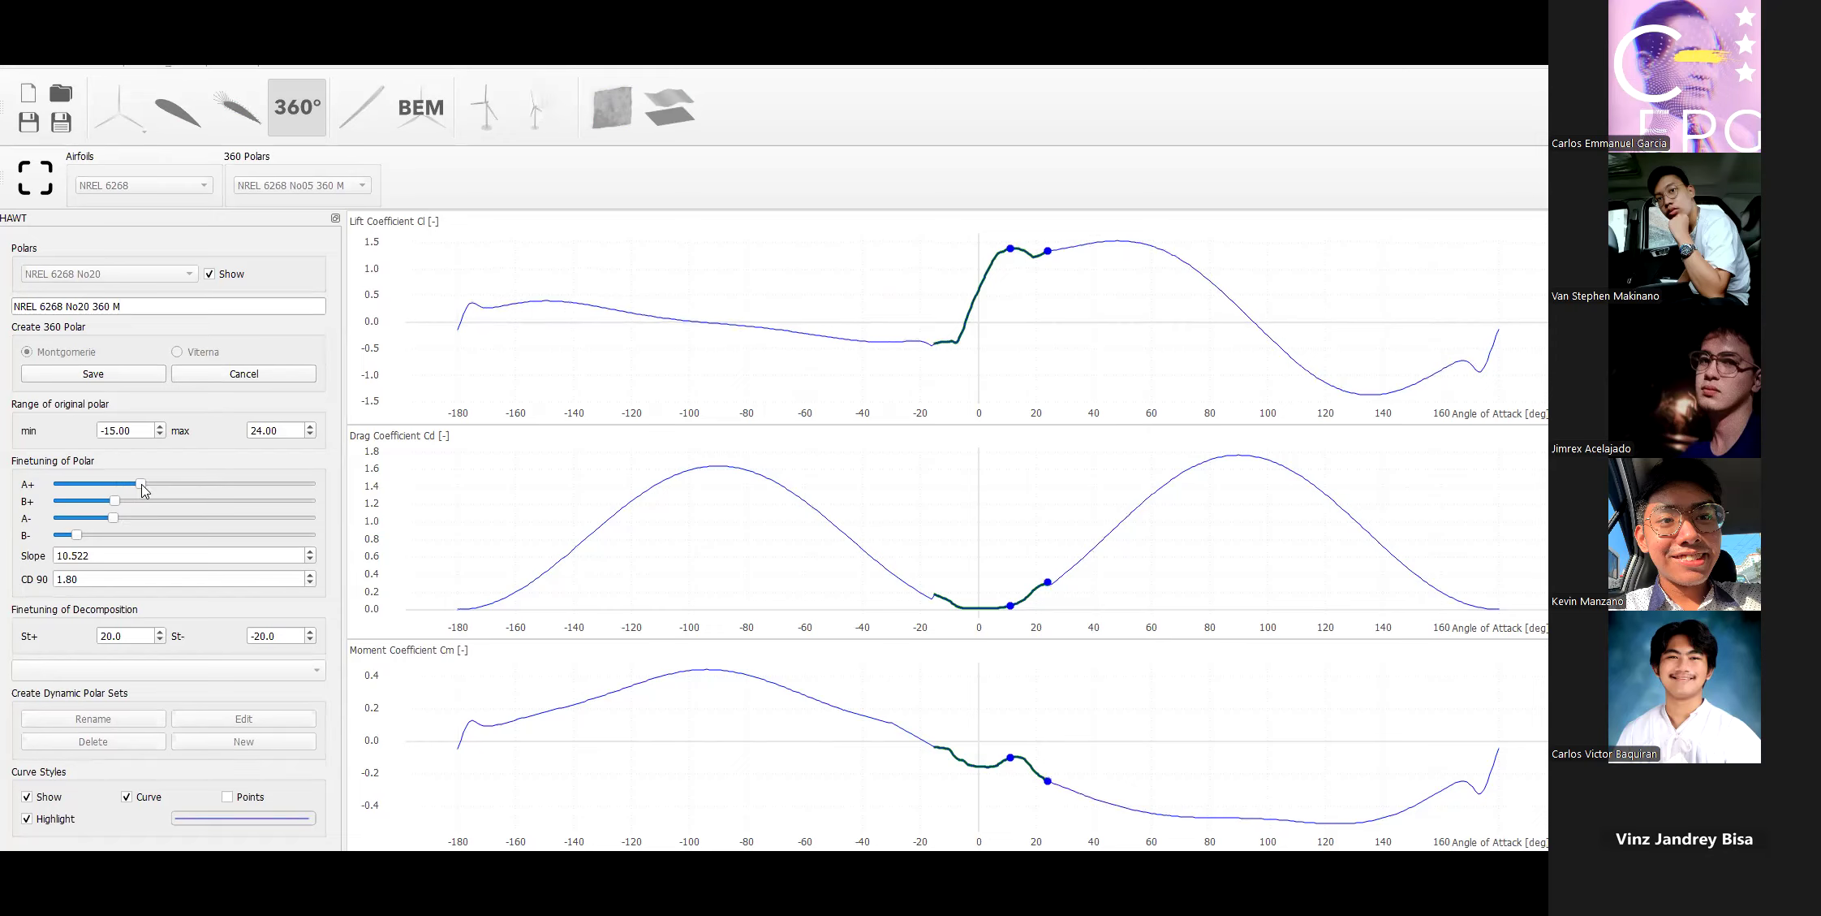
pyautogui.moveTo(115, 500); pyautogui.dragTo(106, 519)
pyautogui.click(133, 375)
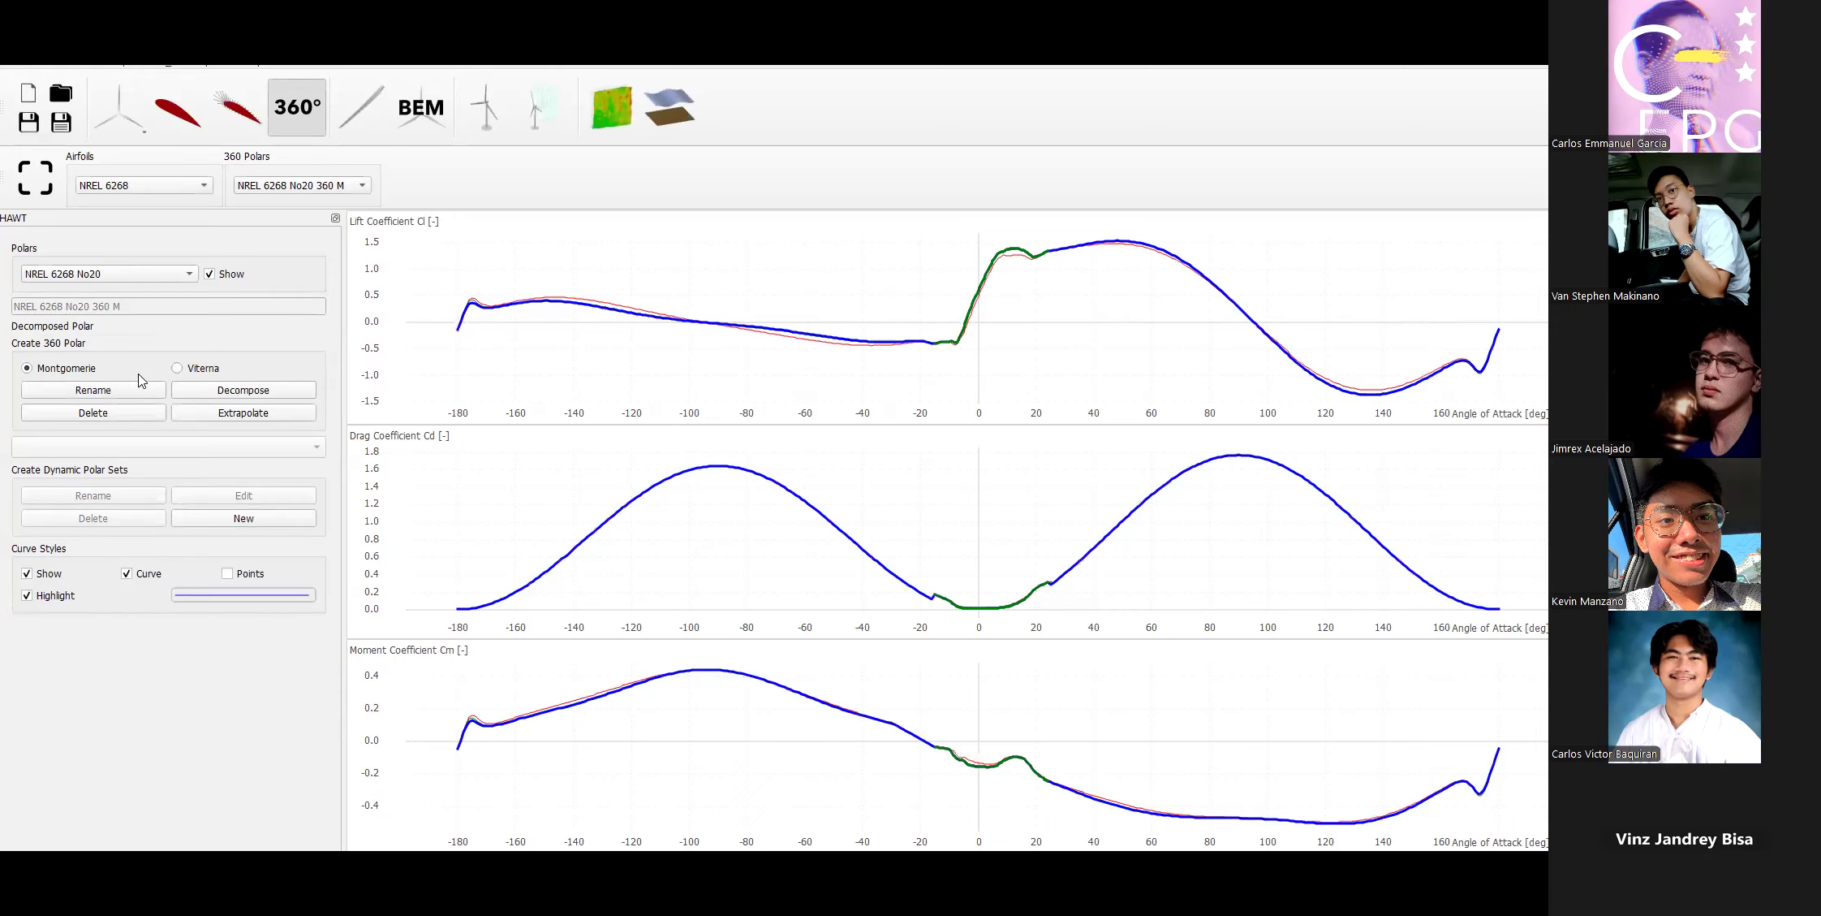
# Extrapolate the No30 polar to 360° with Montgomerie, adjusting A-, and save it as NREl 6268 No30 360 M.
pyautogui.click(185, 274)
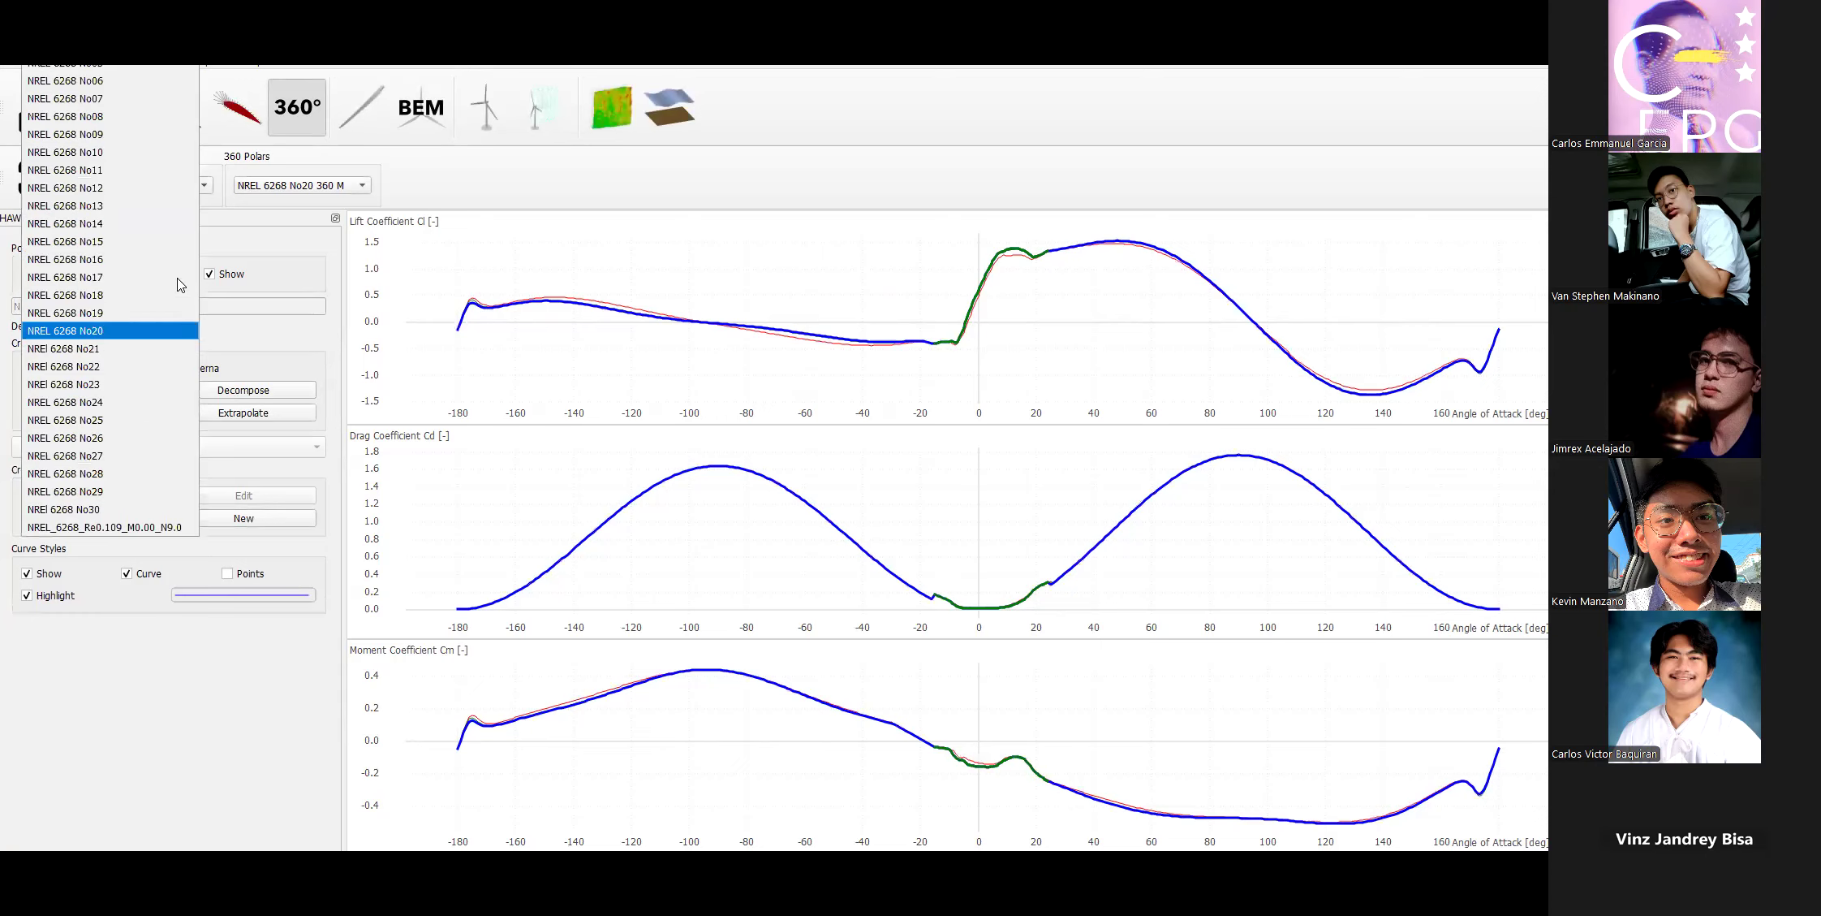
pyautogui.click(91, 511)
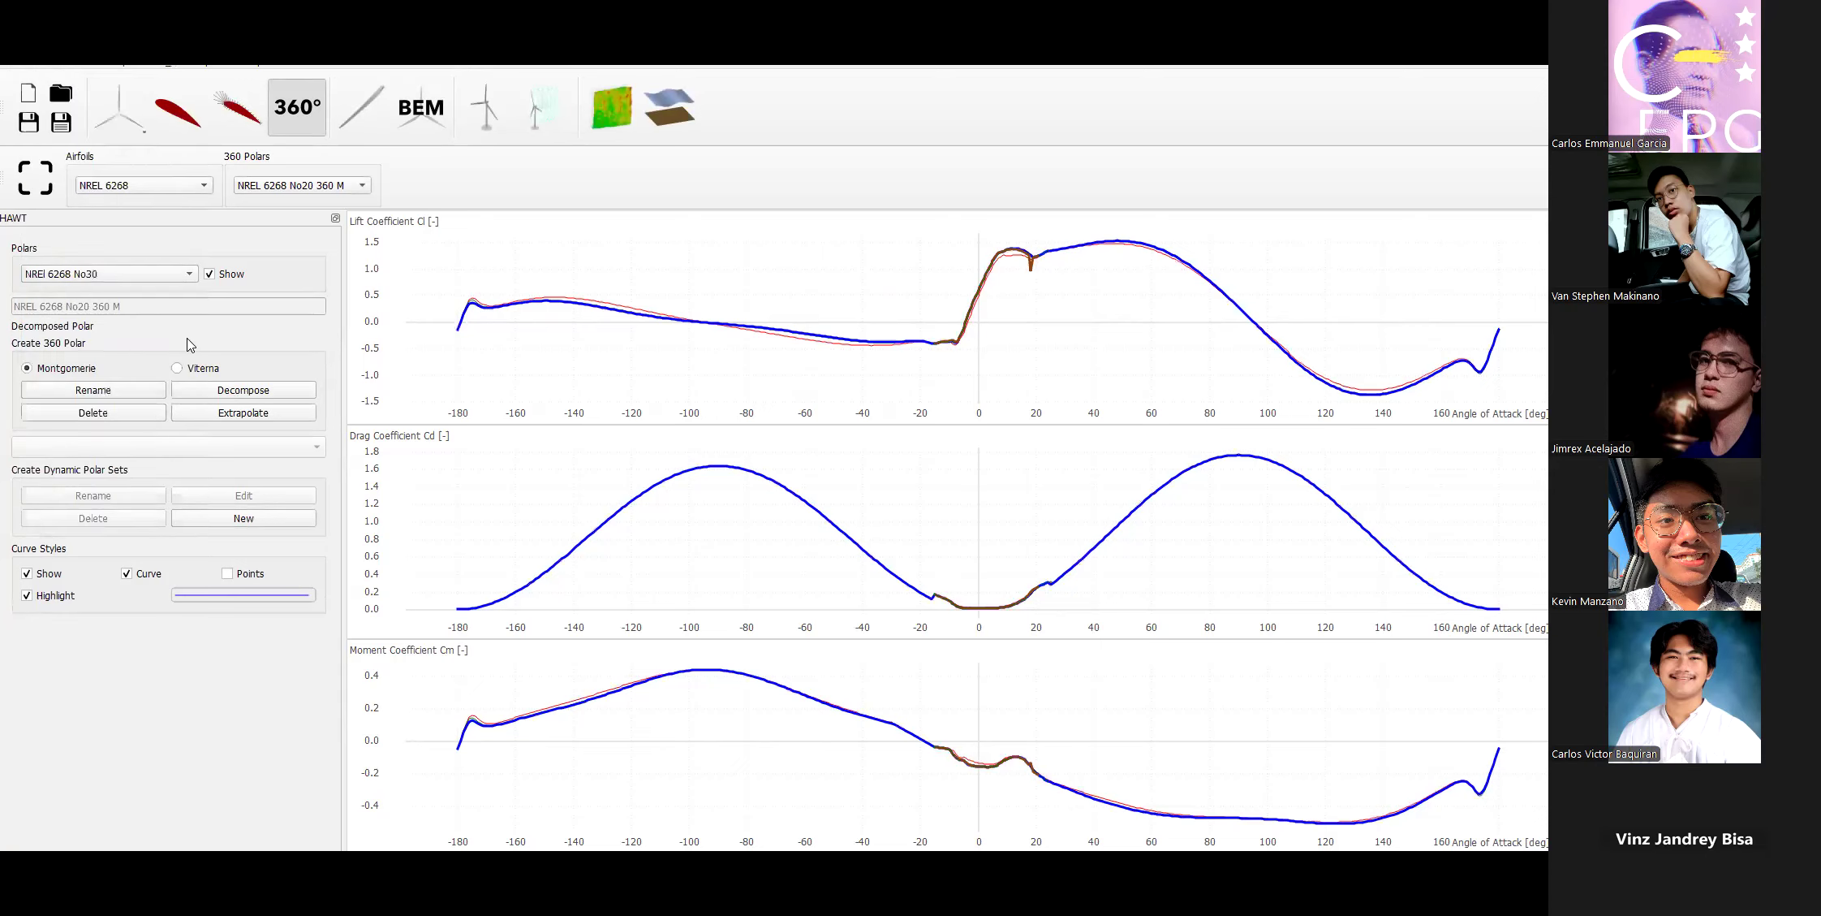
pyautogui.click(197, 411)
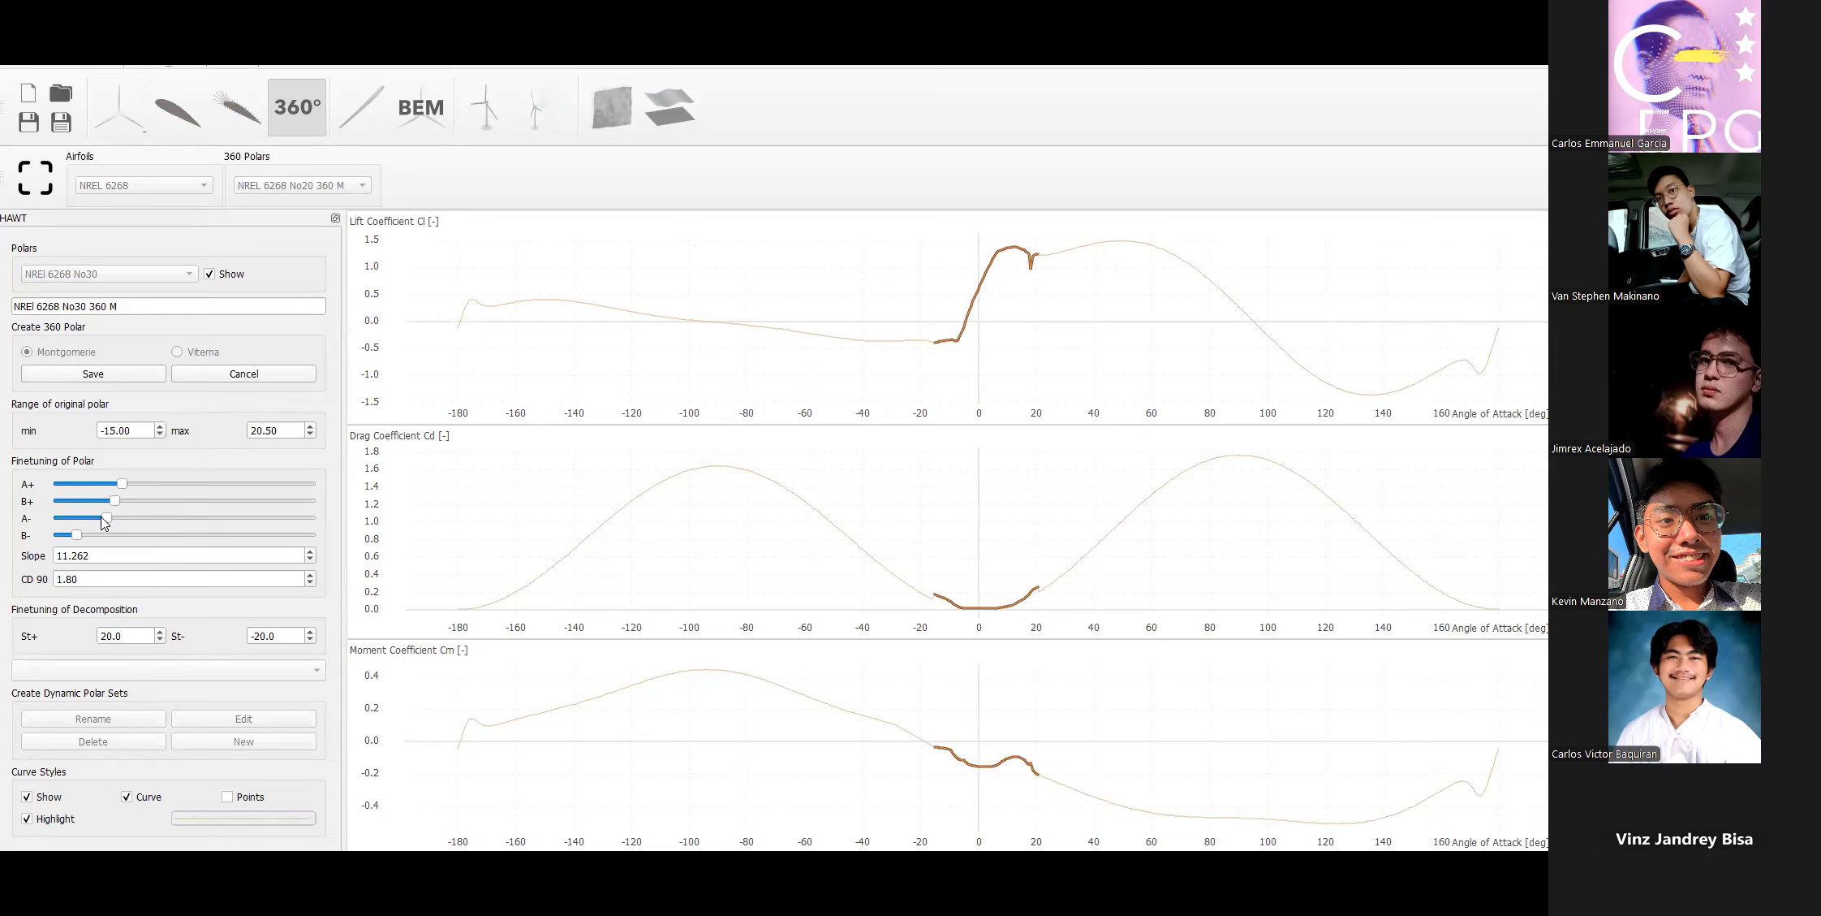
pyautogui.moveTo(100, 517); pyautogui.dragTo(111, 518)
pyautogui.click(125, 376)
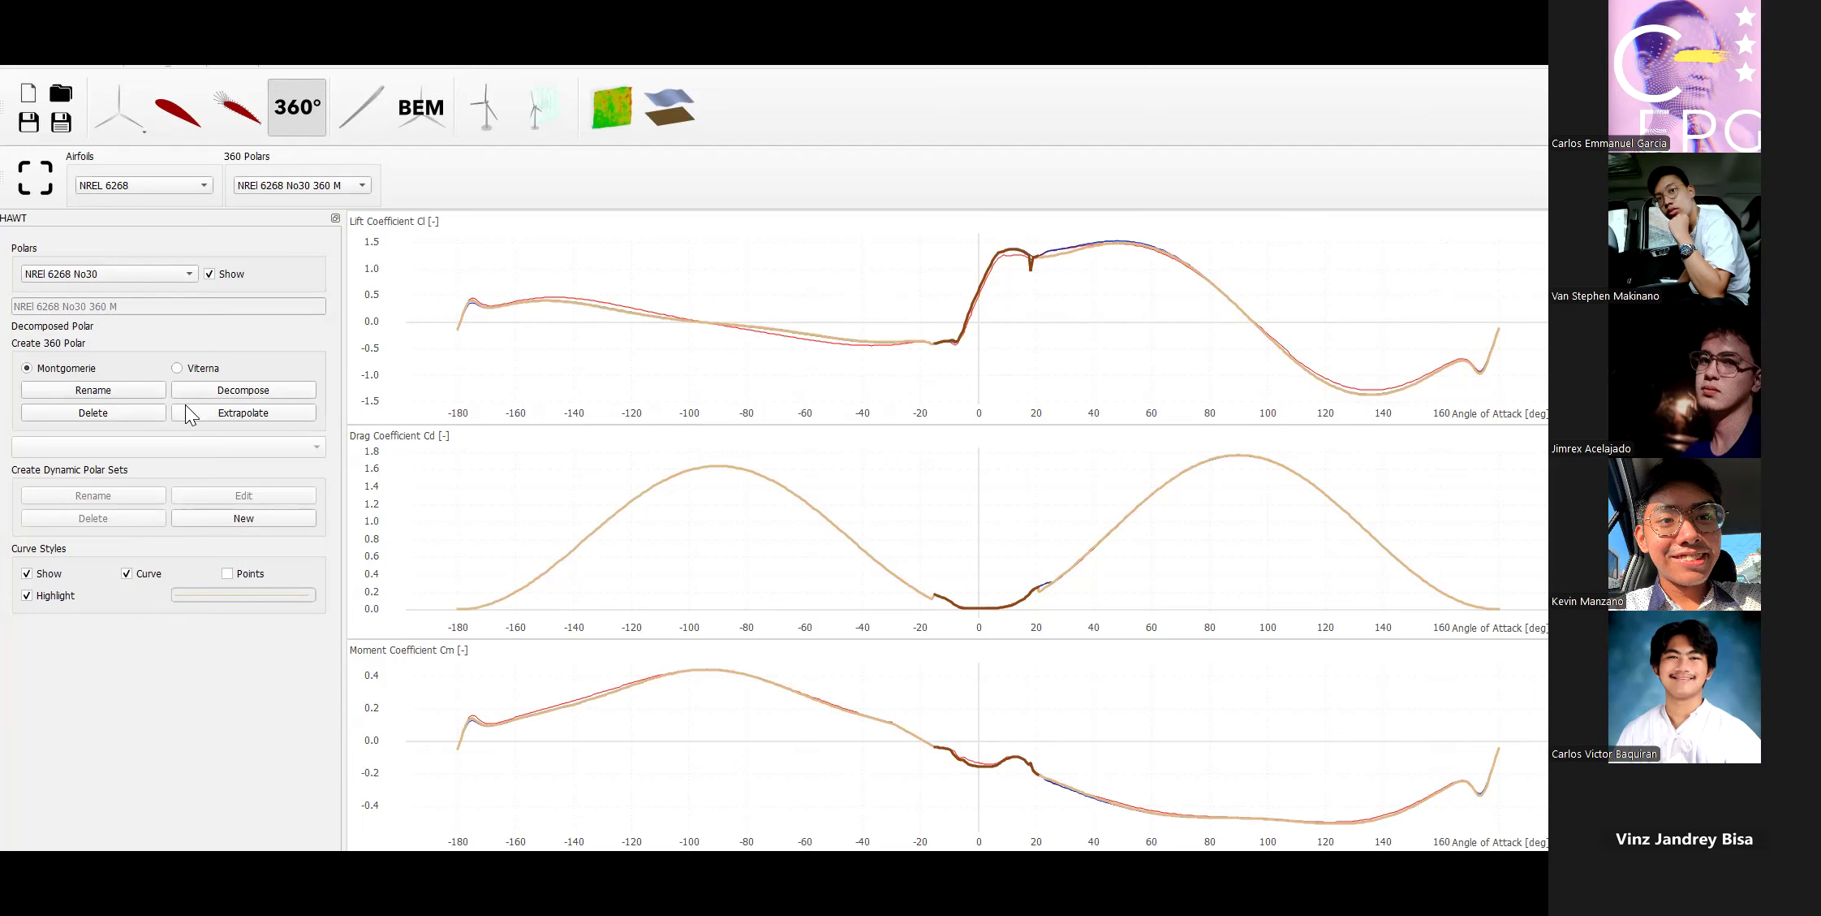
pyautogui.click(215, 413)
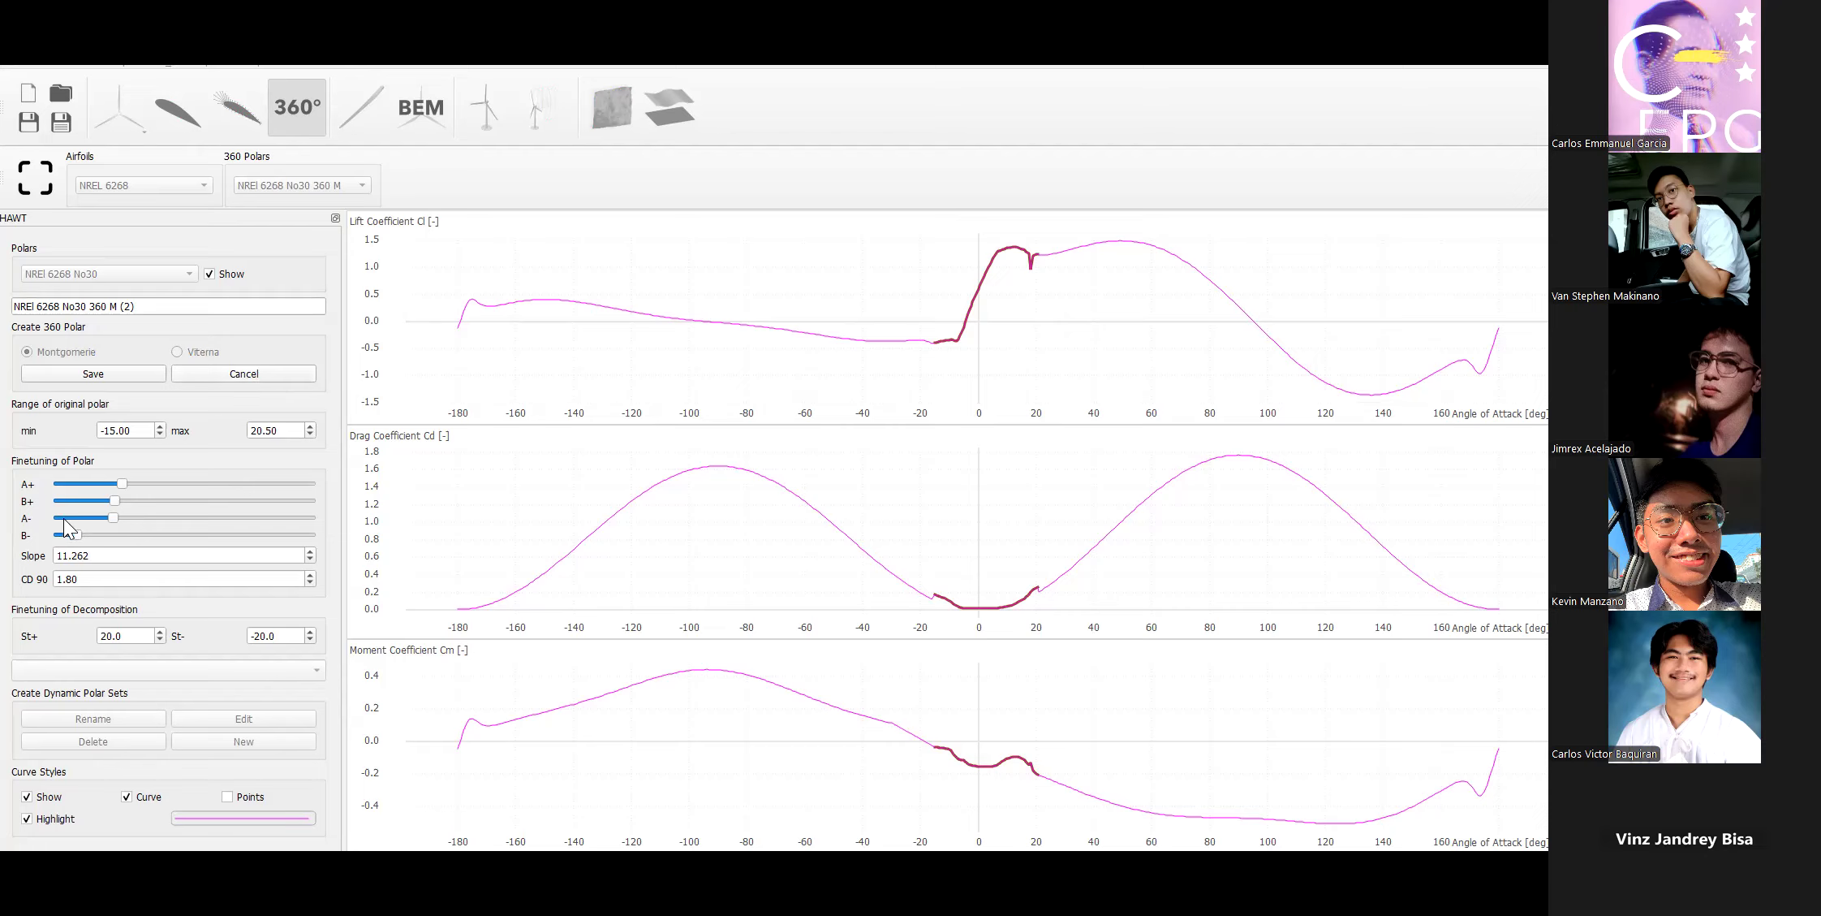
pyautogui.click(198, 378)
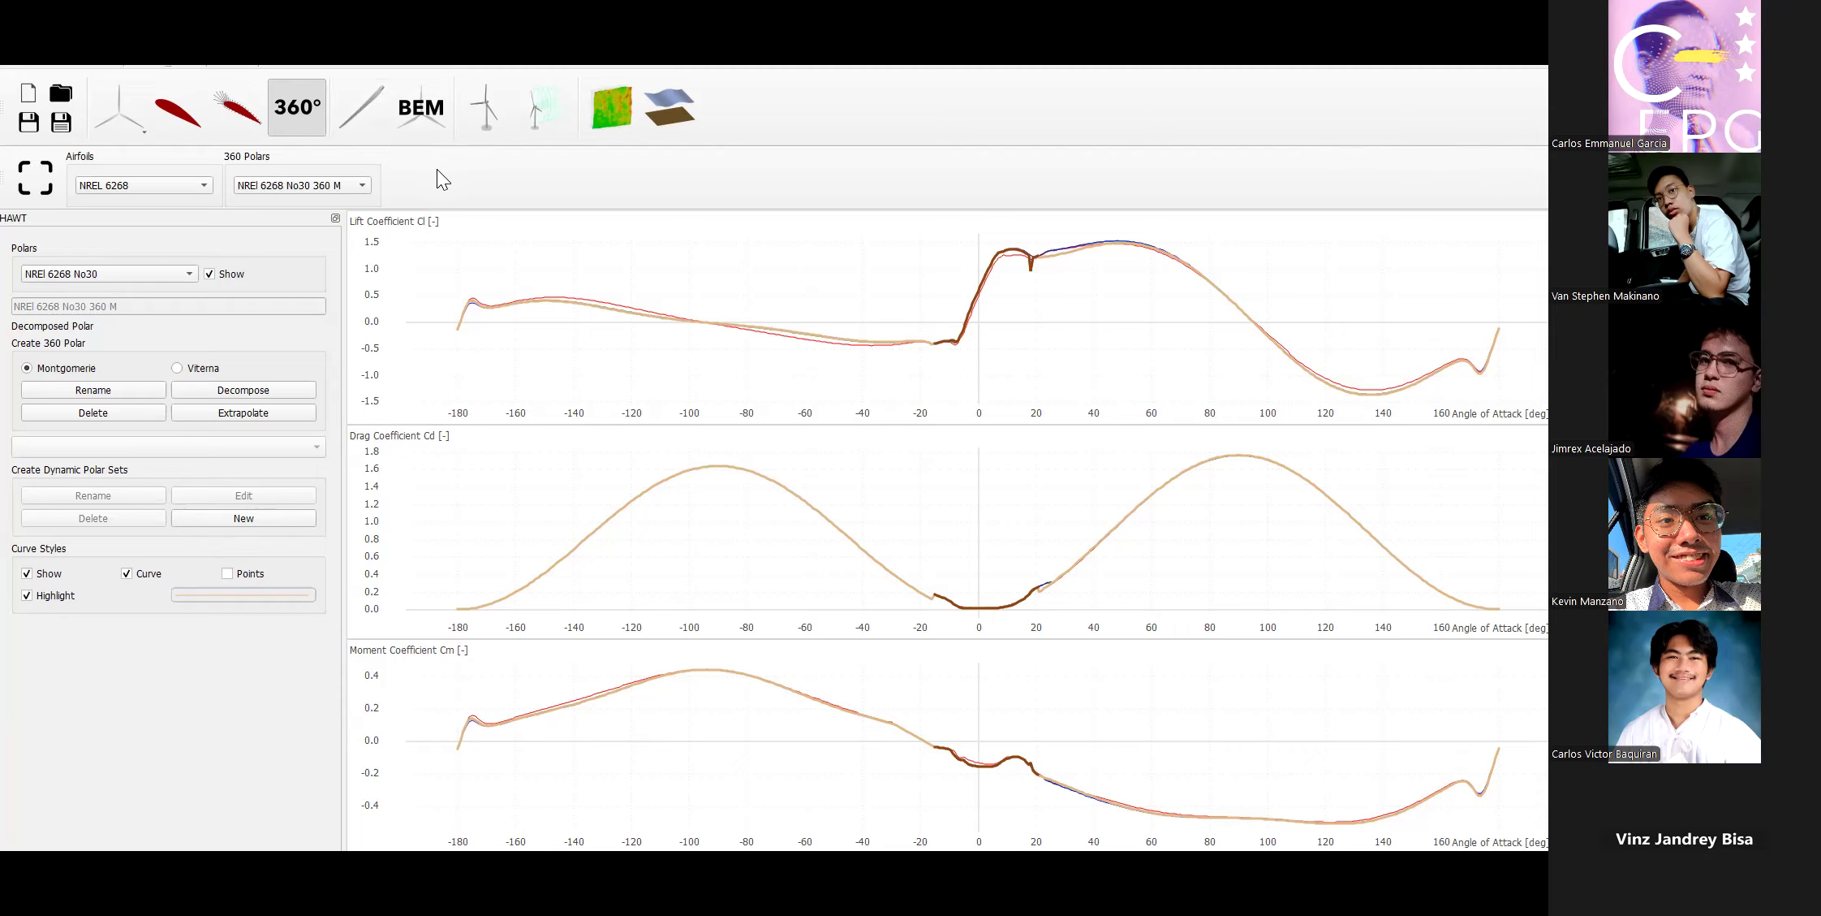
# Create a new HAWT blade in the blade design module and name it NREL 6268 3-Blades.
pyautogui.click(355, 119)
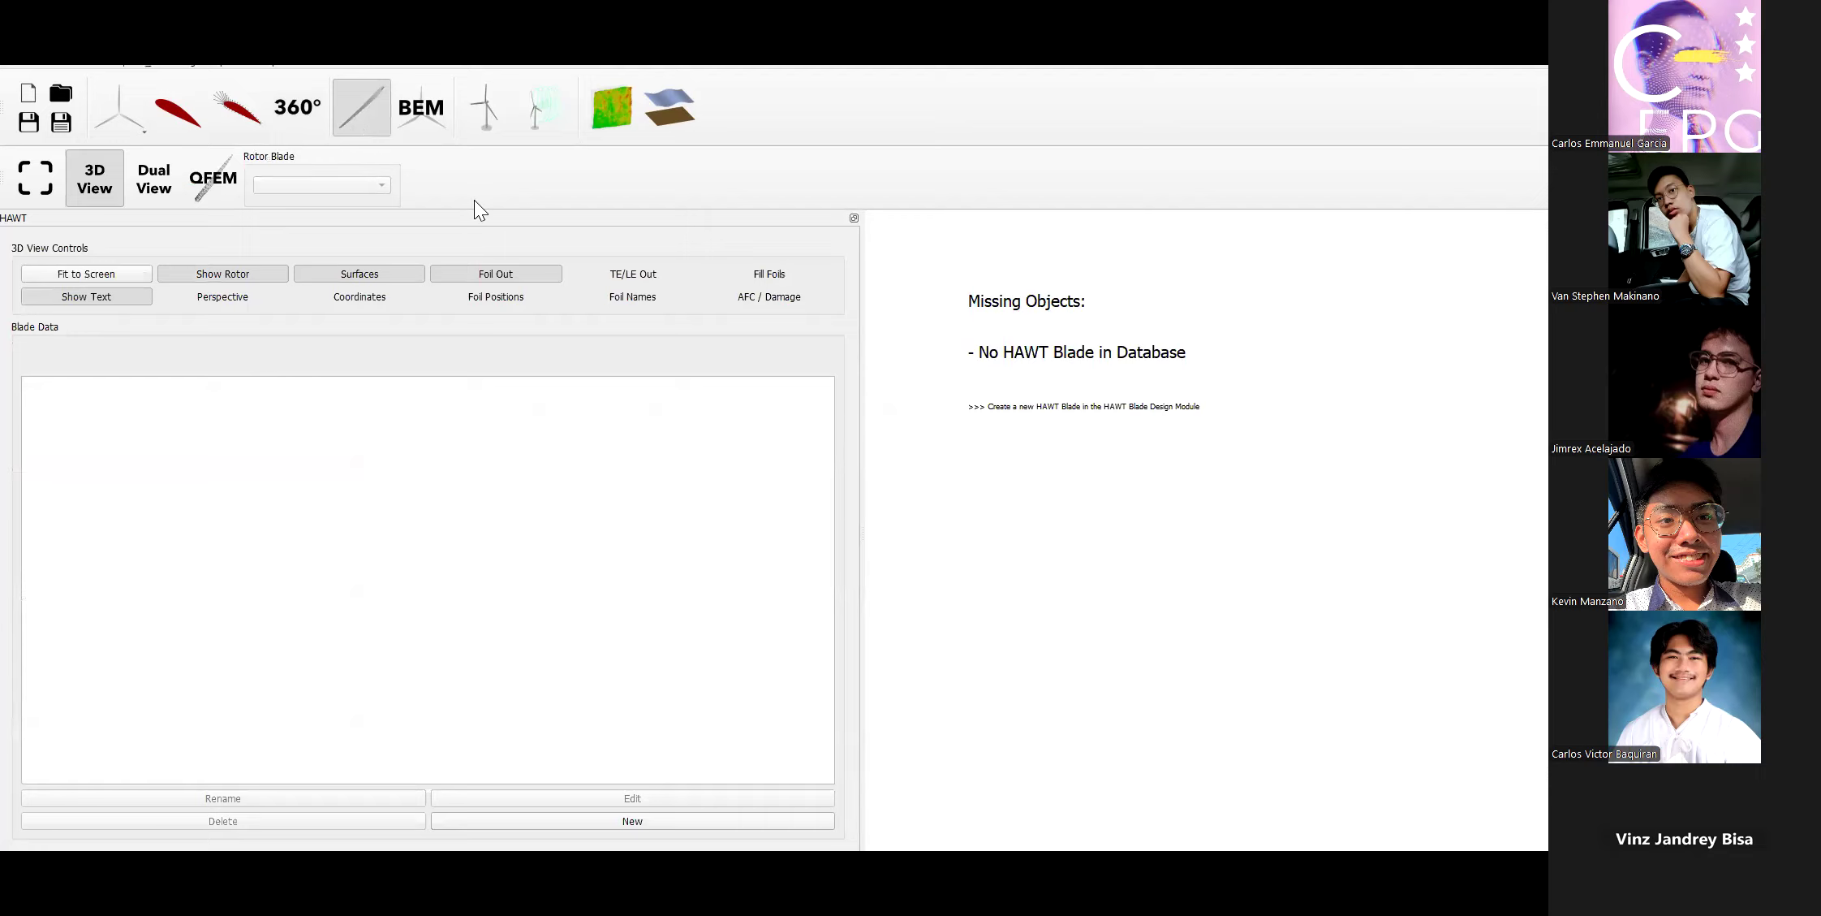
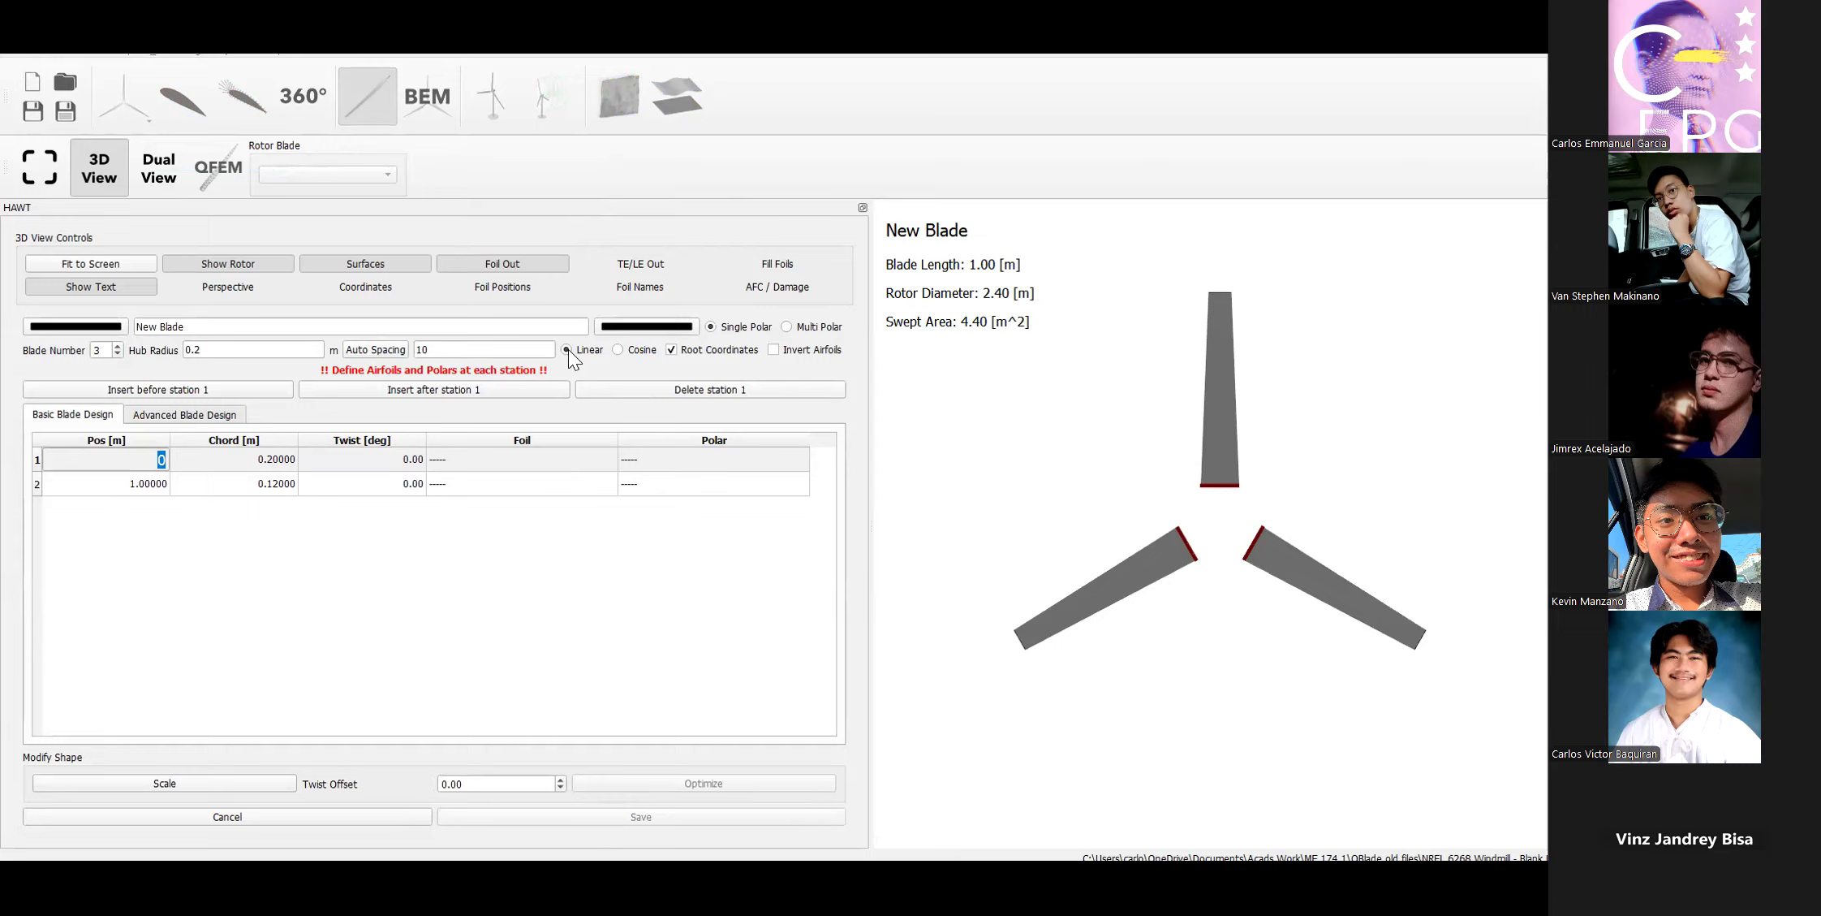
pyautogui.doubleClick(200, 328)
pyautogui.click(200, 327)
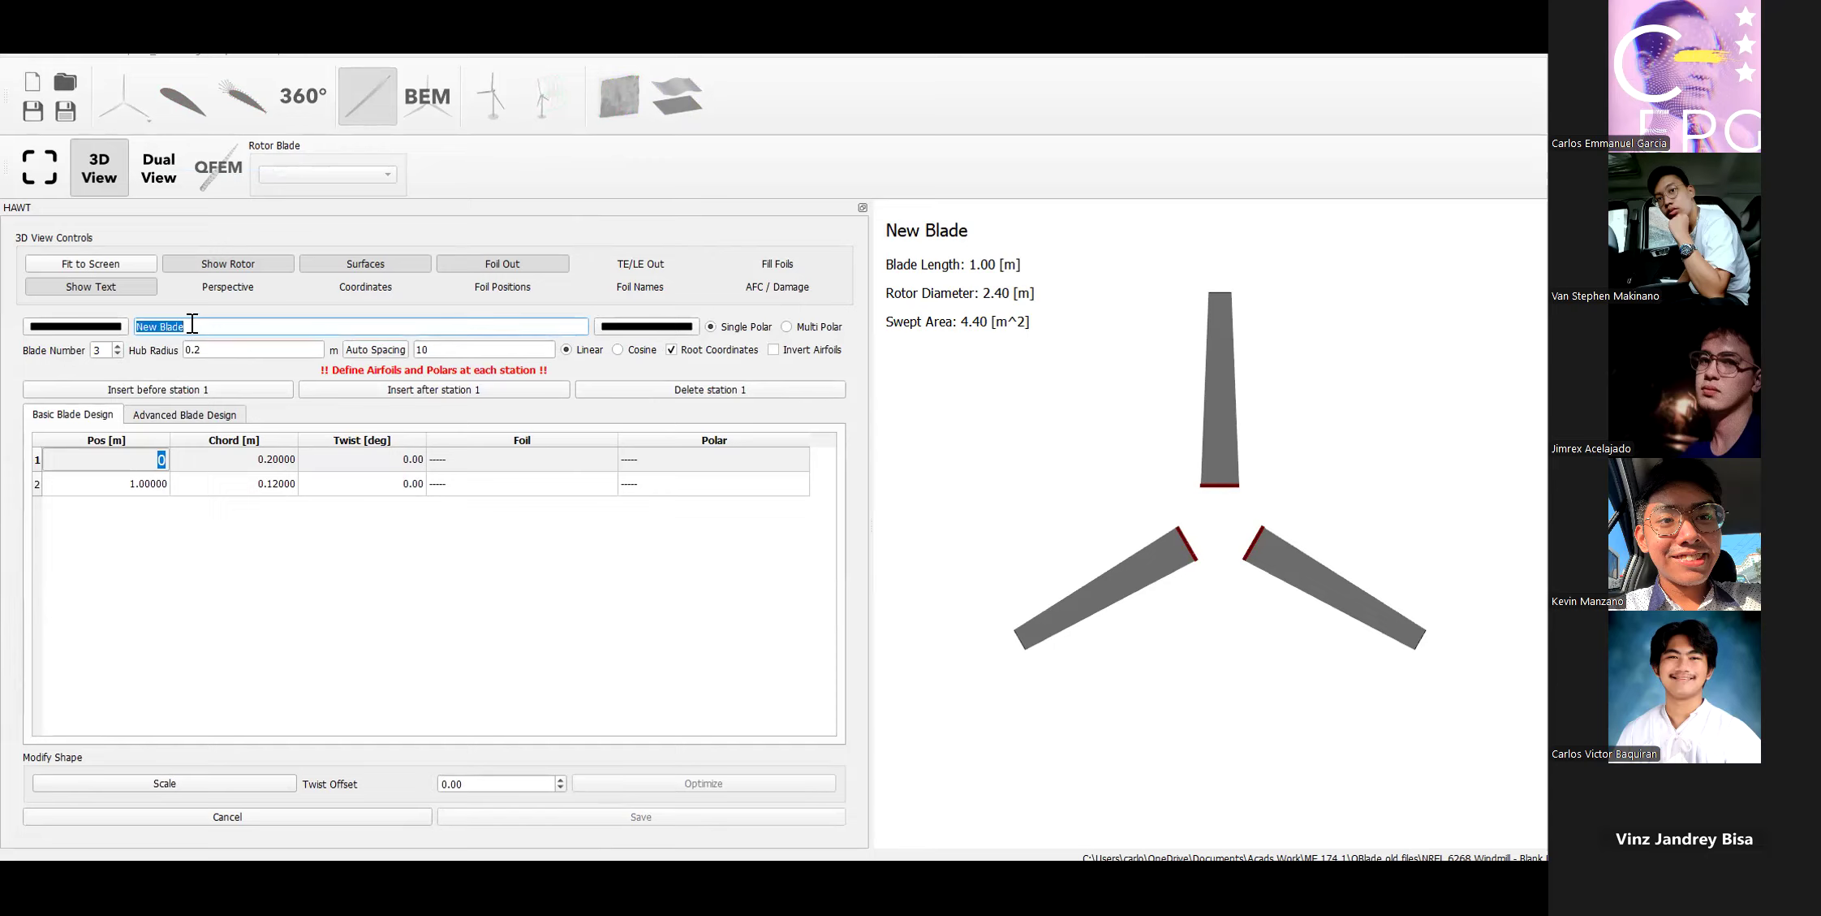
pyautogui.write('NREL 6268 3-Blades')
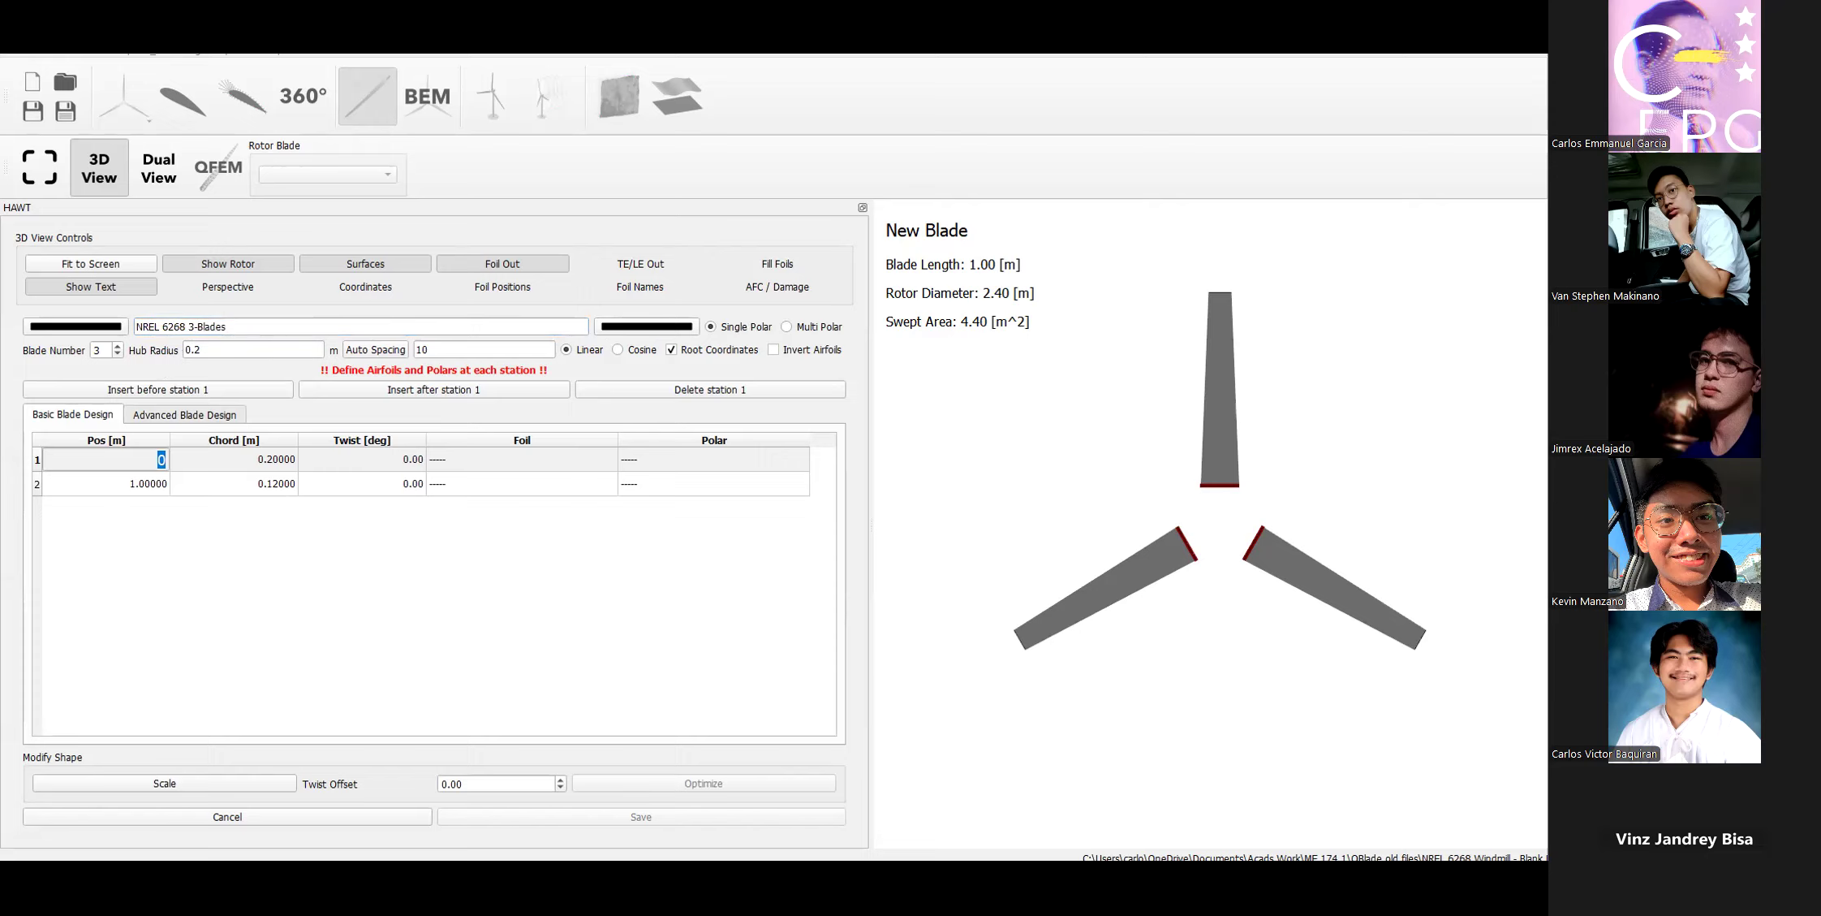
# Switch to the NREL 6268 blade workbook in Excel and relabel the Hub radius entry under Details as Hub diameter.
pyautogui.click(592, 879)
pyautogui.scroll(5, 541, 742)
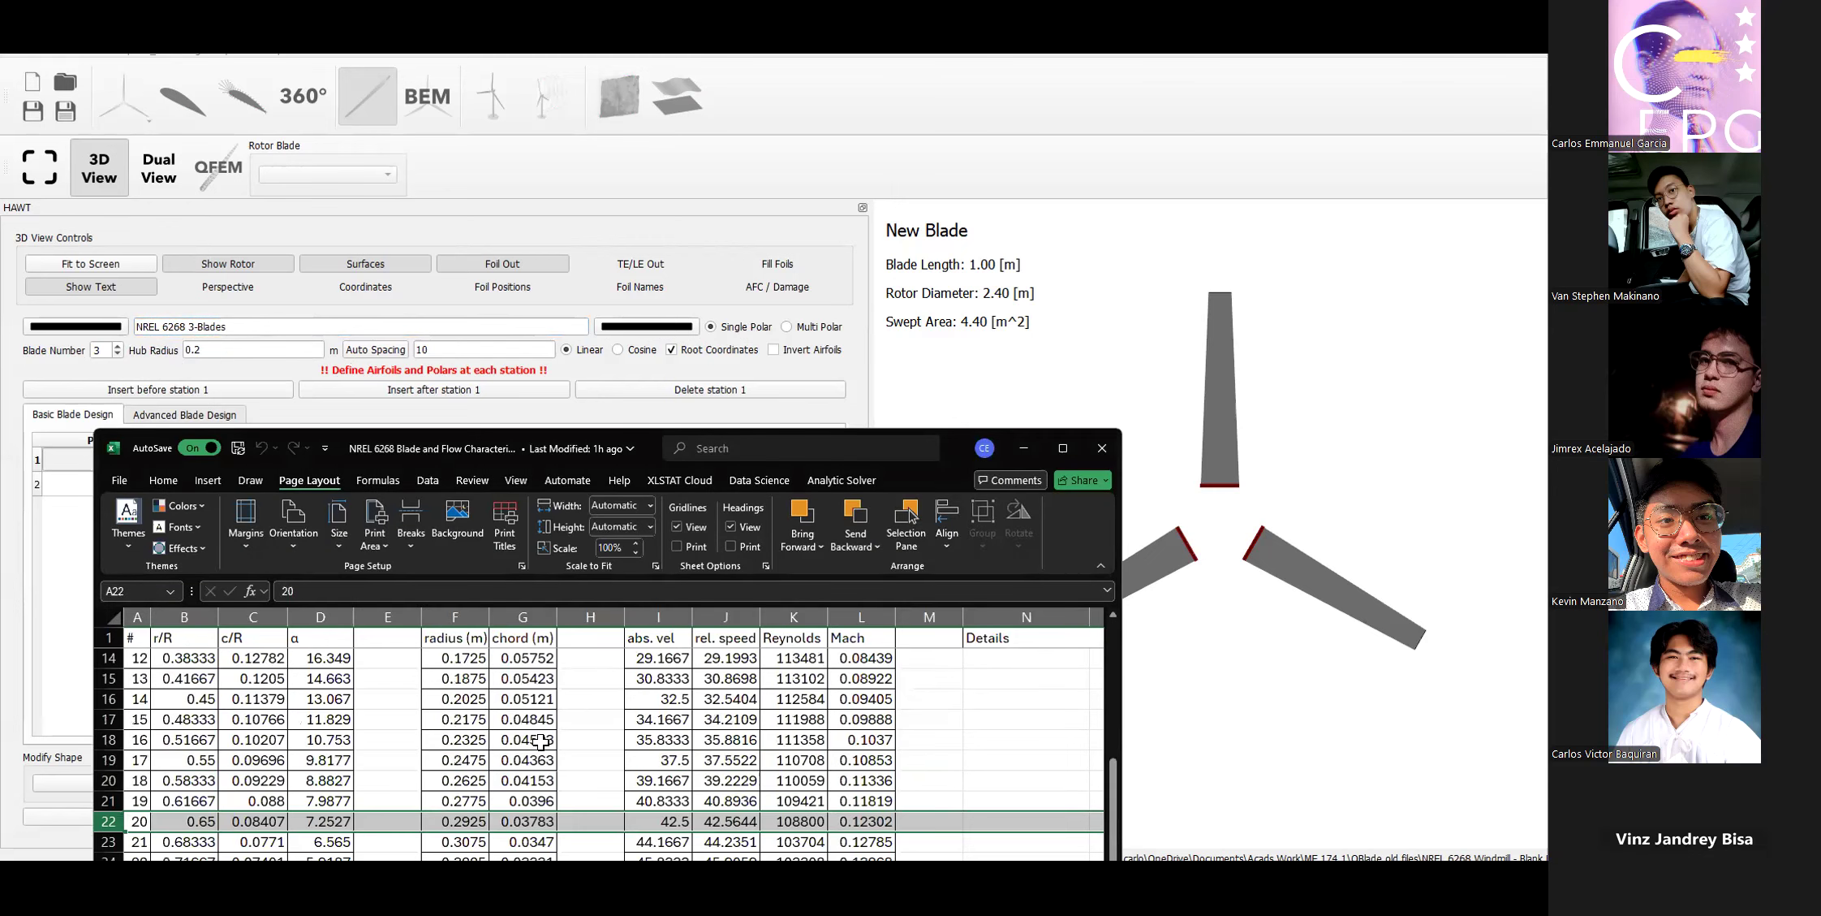
pyautogui.scroll(4, 541, 742)
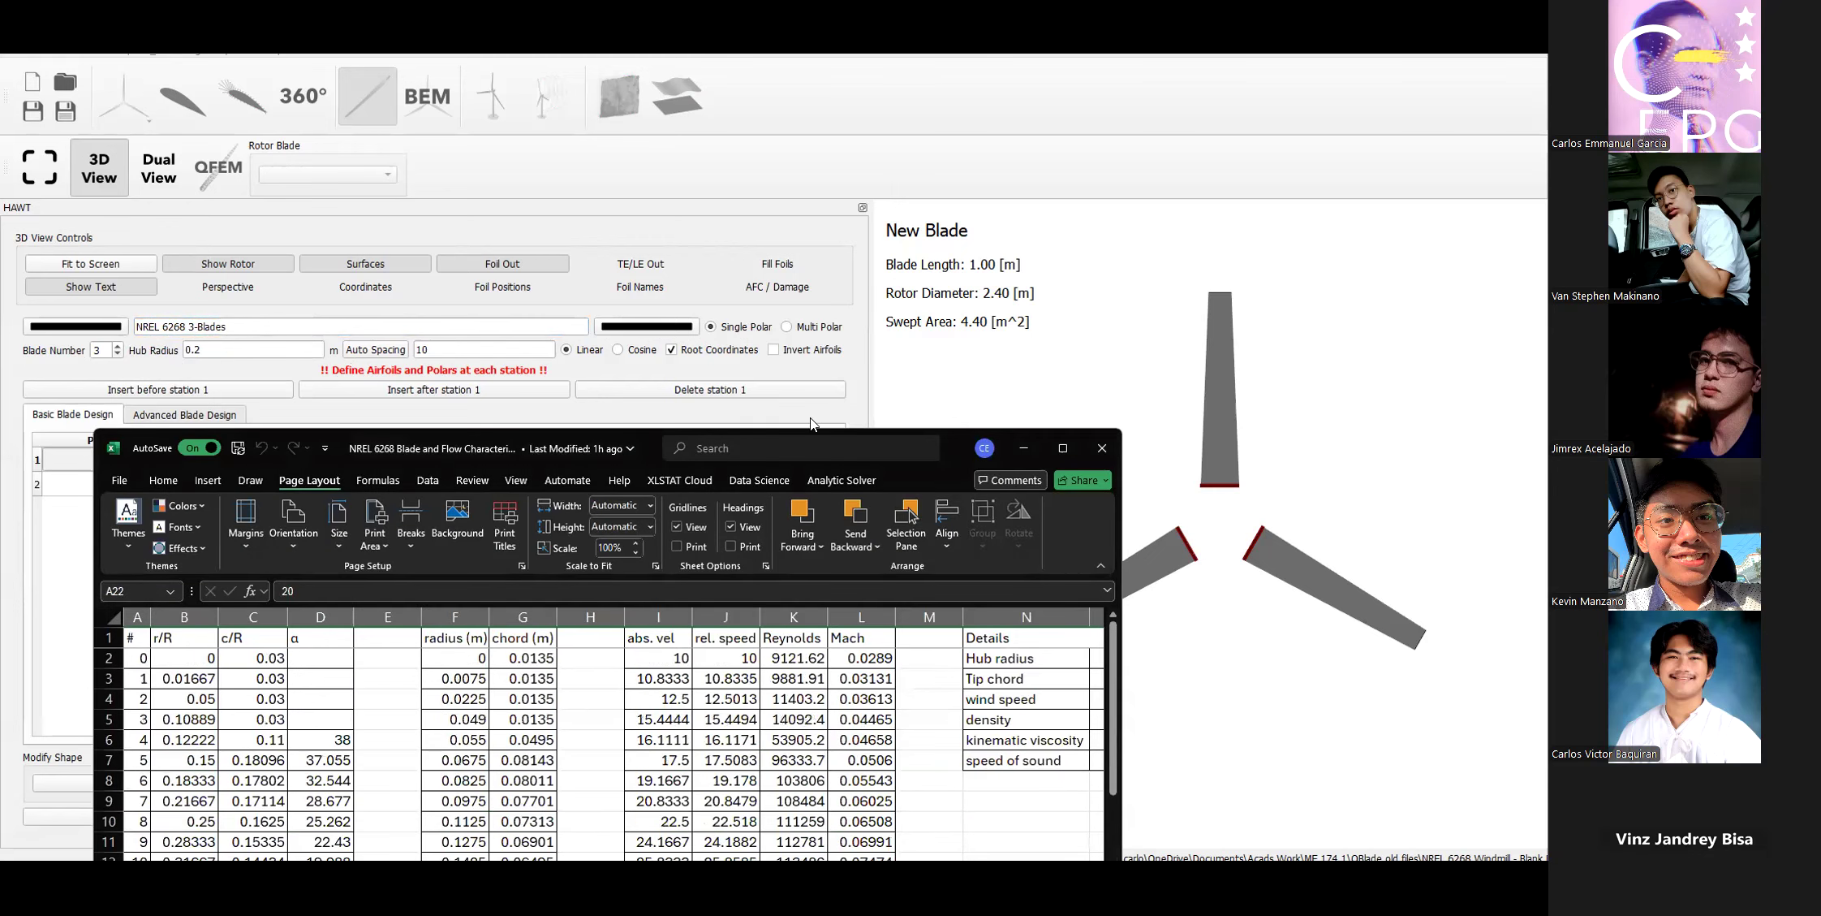
pyautogui.moveTo(954, 443); pyautogui.dragTo(938, 215)
pyautogui.moveTo(861, 773); pyautogui.dragTo(902, 769)
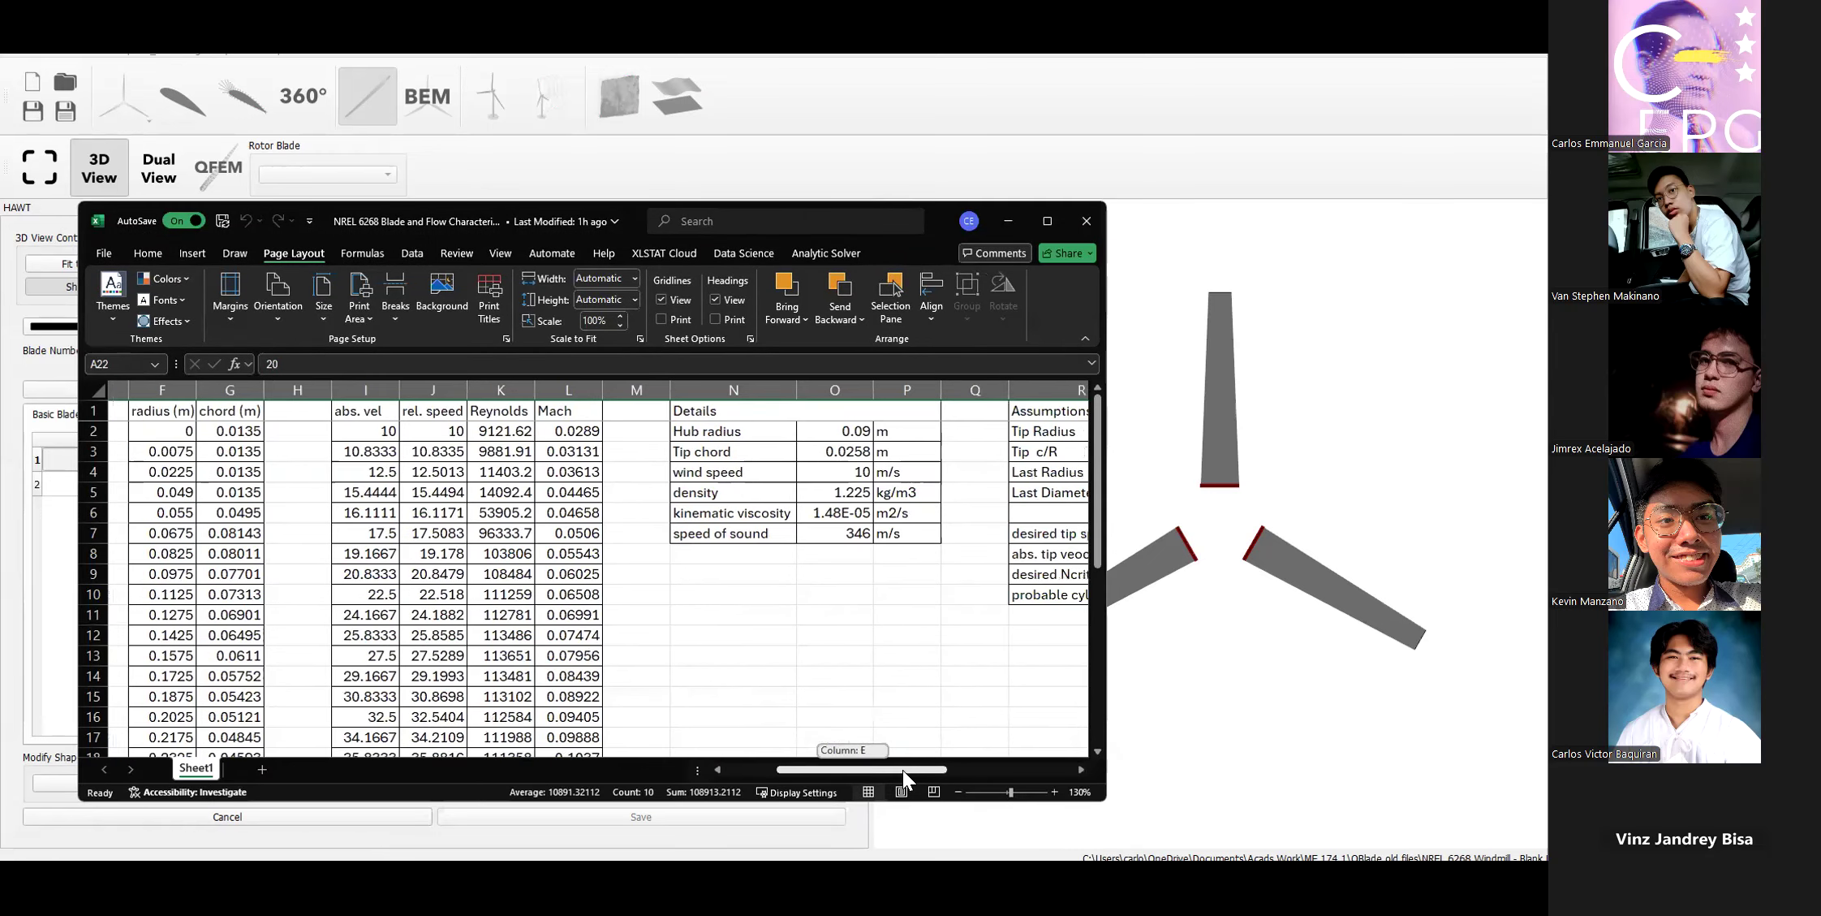
pyautogui.click(727, 433)
pyautogui.doubleClick(307, 363)
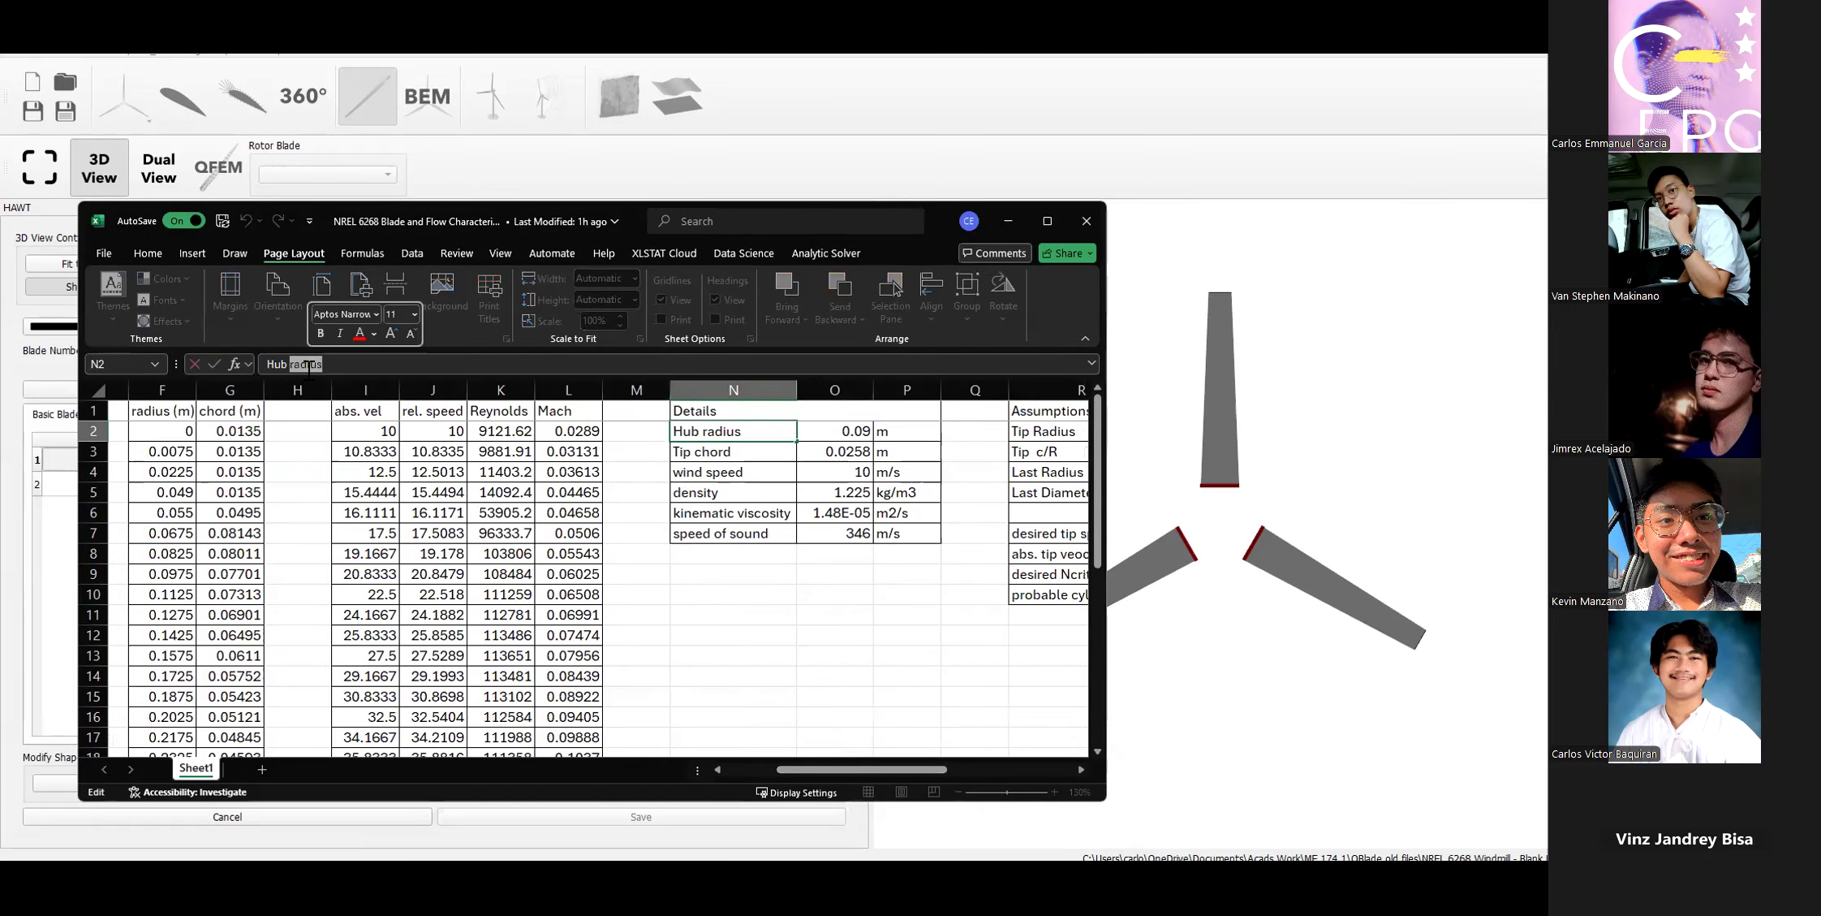
pyautogui.write('diameter')
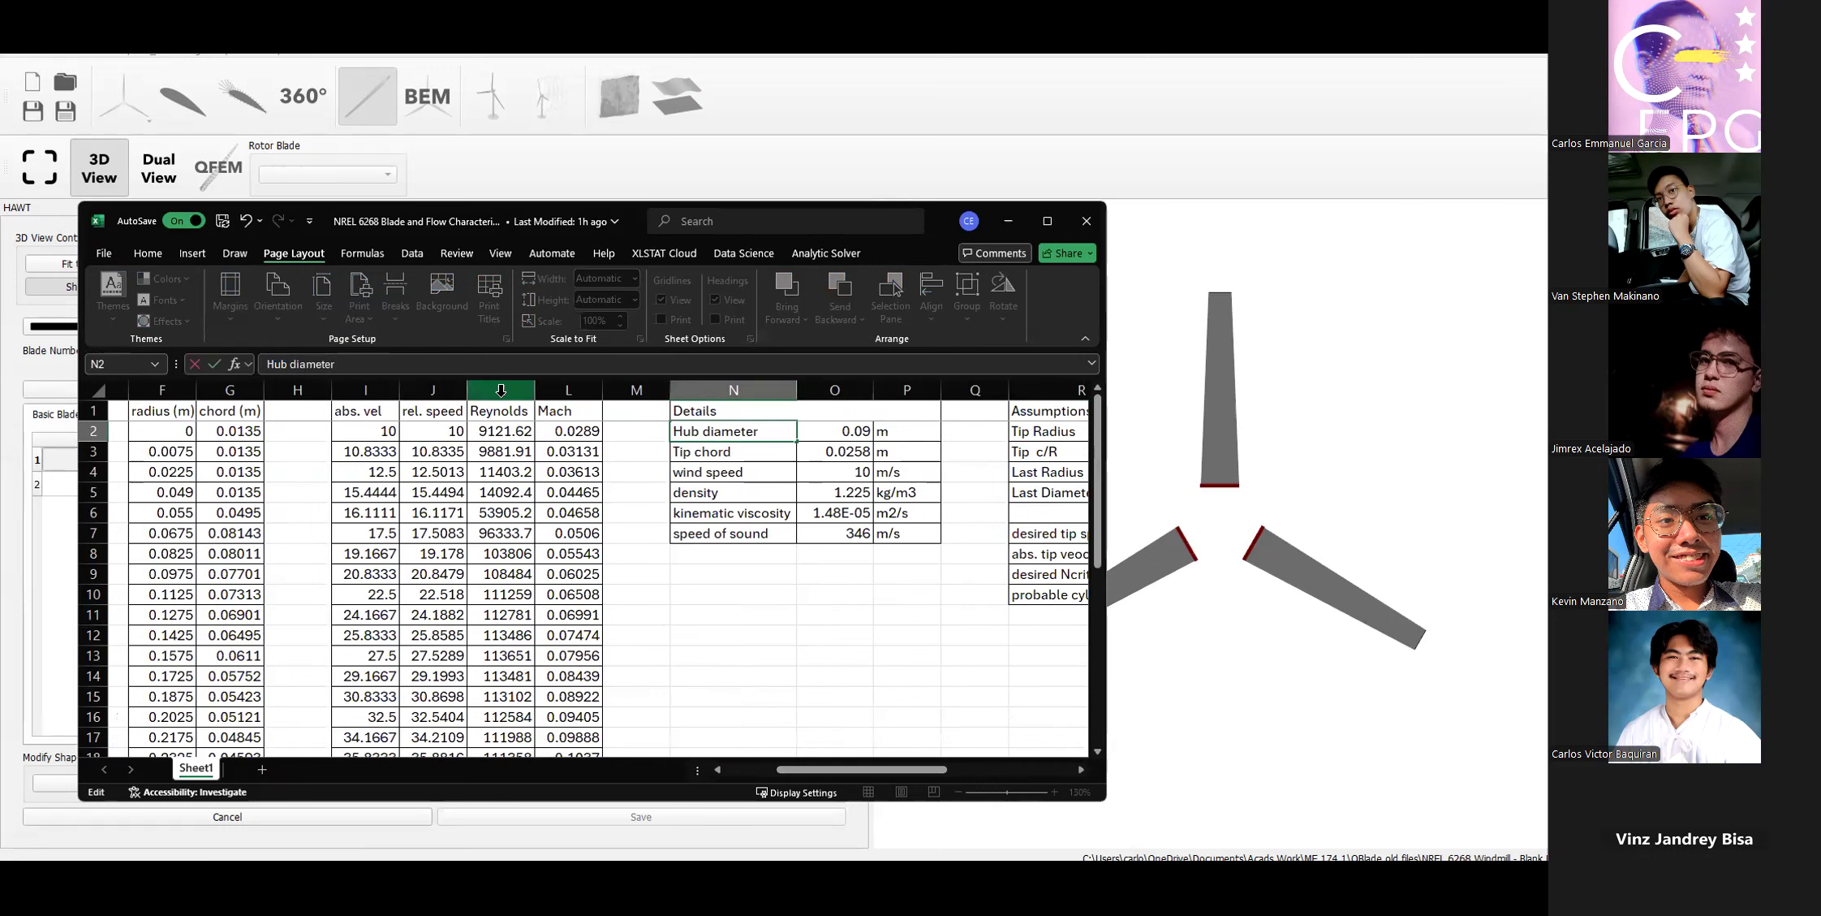
pyautogui.click(815, 492)
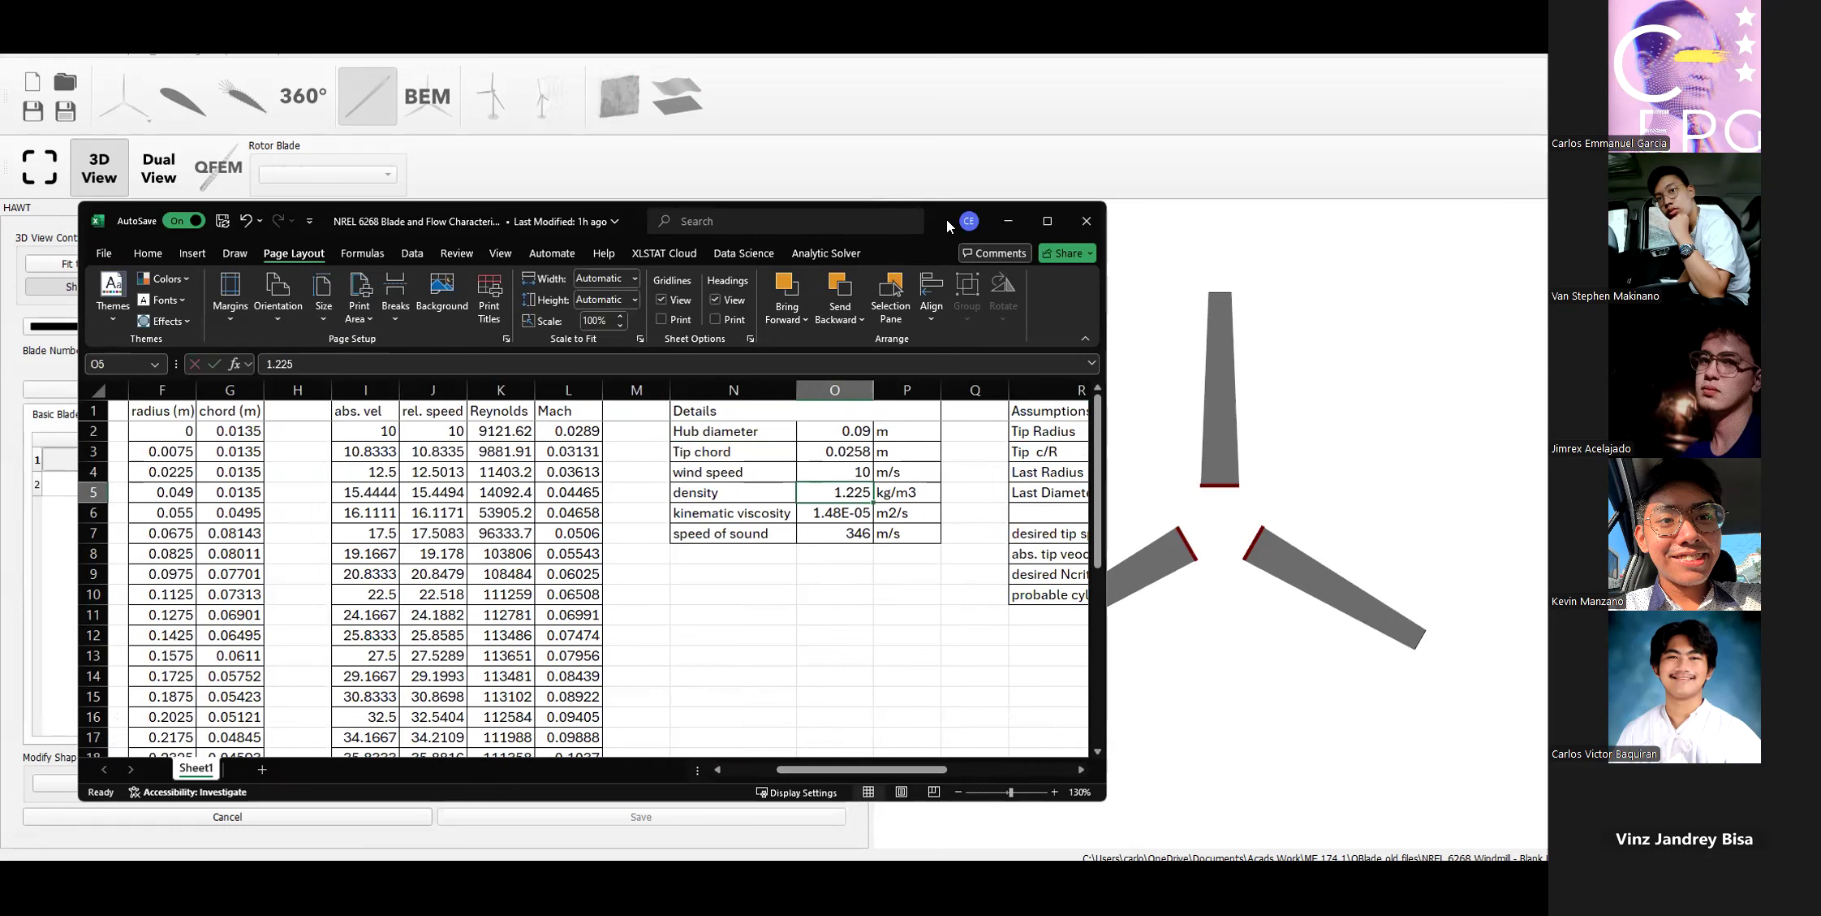
pyautogui.moveTo(946, 220); pyautogui.dragTo(1107, 484)
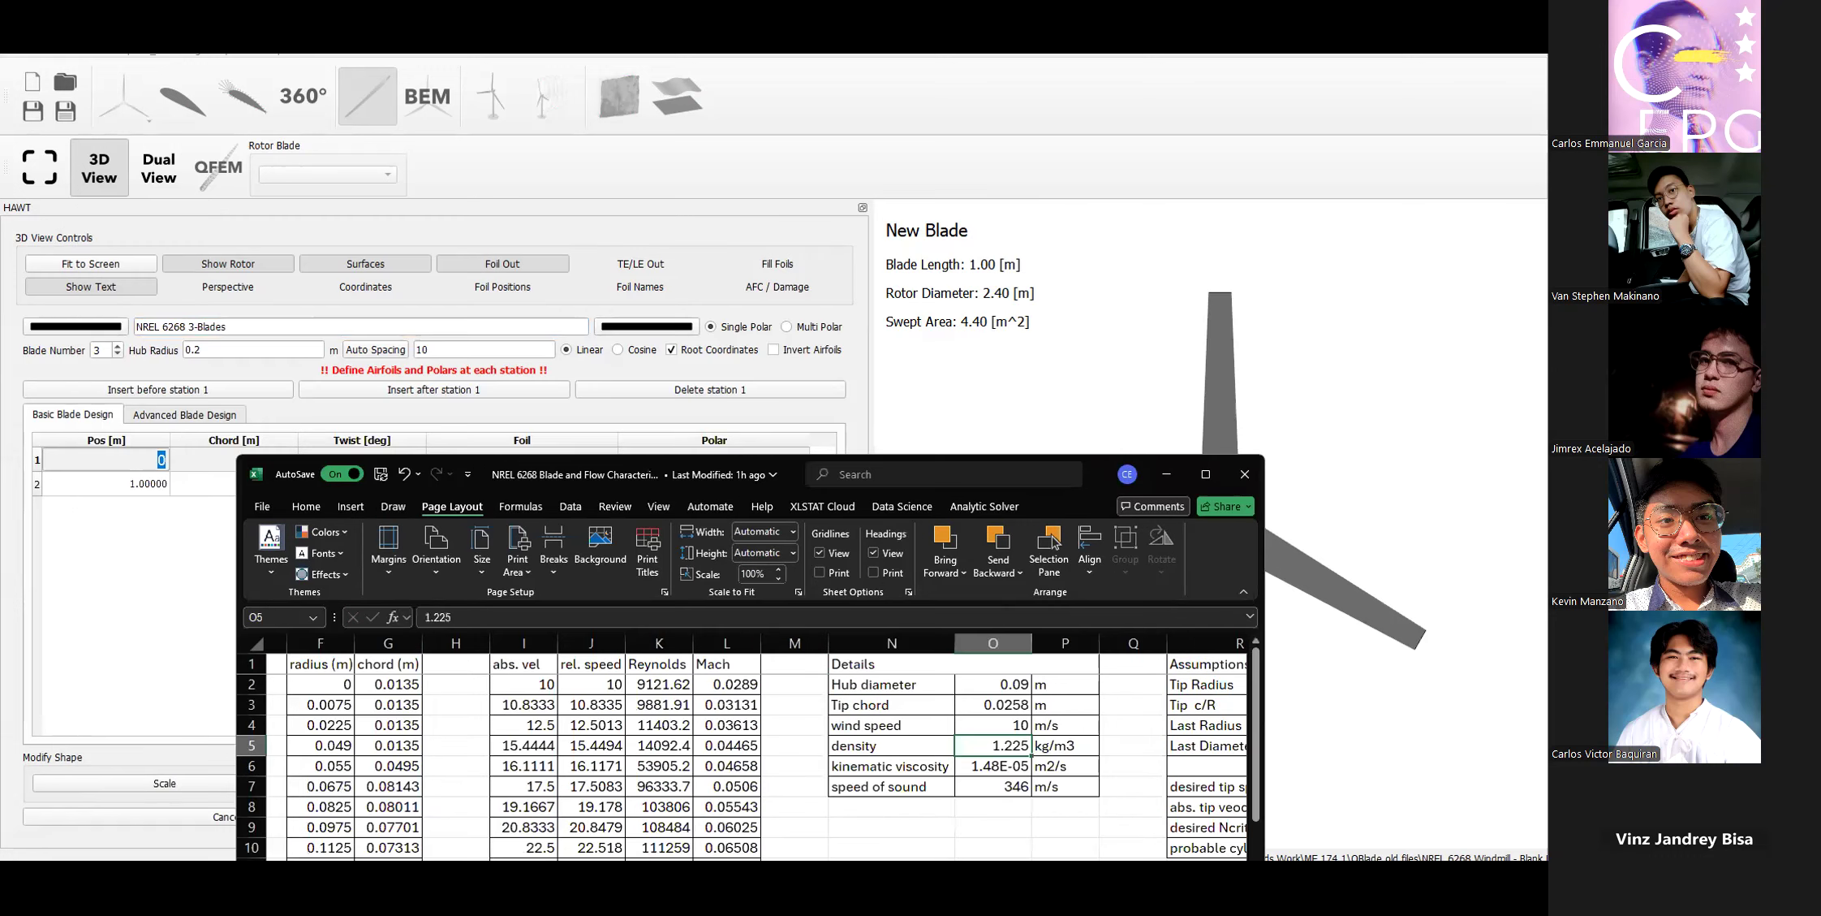
# Return to QBlade and set the hub radius of the NREL 6268 3-Blades design to 0.045 m.
pyautogui.hotkey('alt', 'Tab')
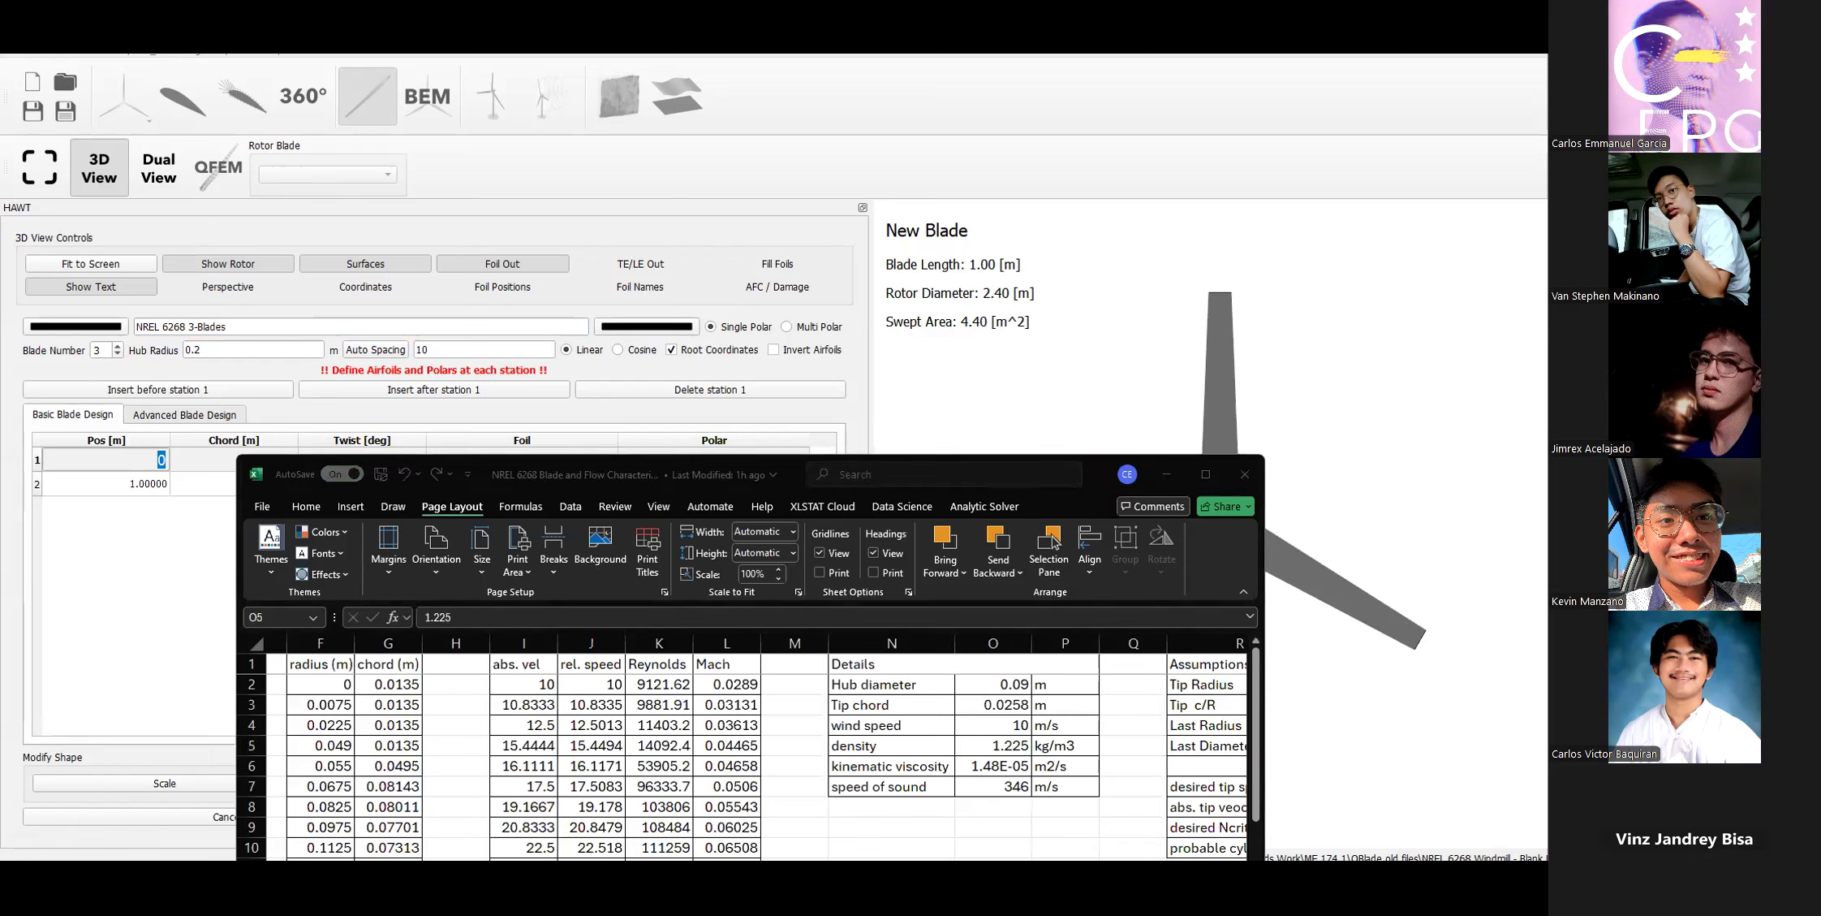
pyautogui.hotkey('alt', 'Tab')
pyautogui.hotkey('alt', 'Tab')
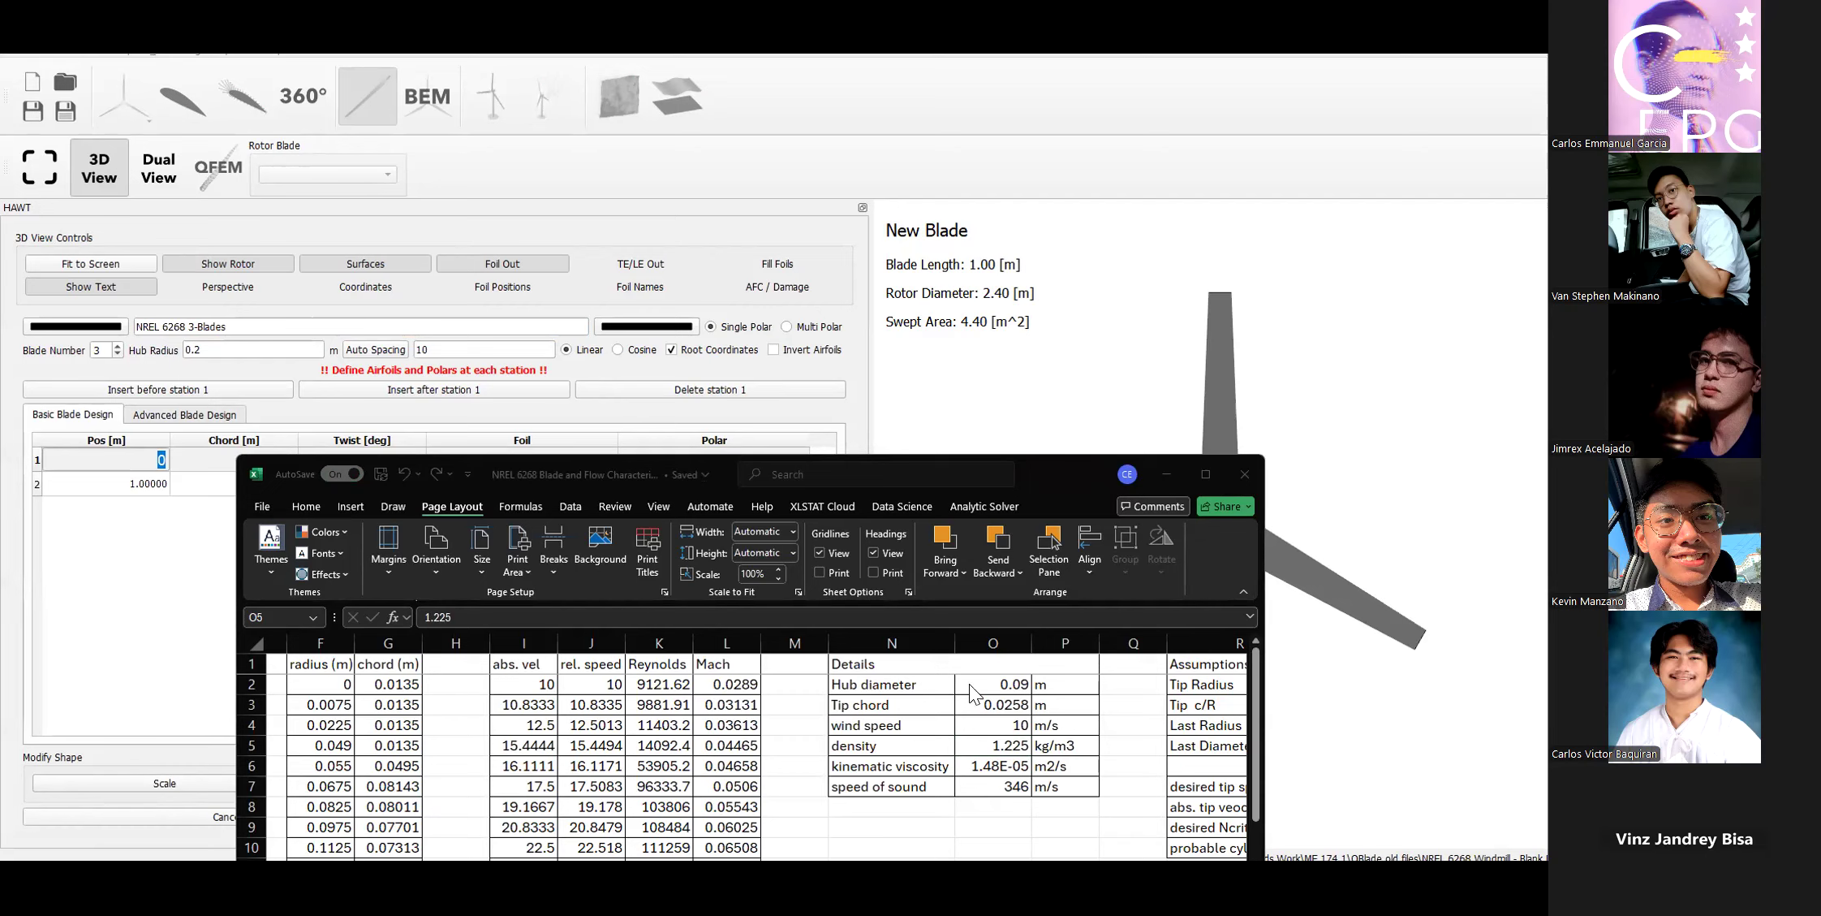
pyautogui.click(1154, 474)
pyautogui.click(220, 349)
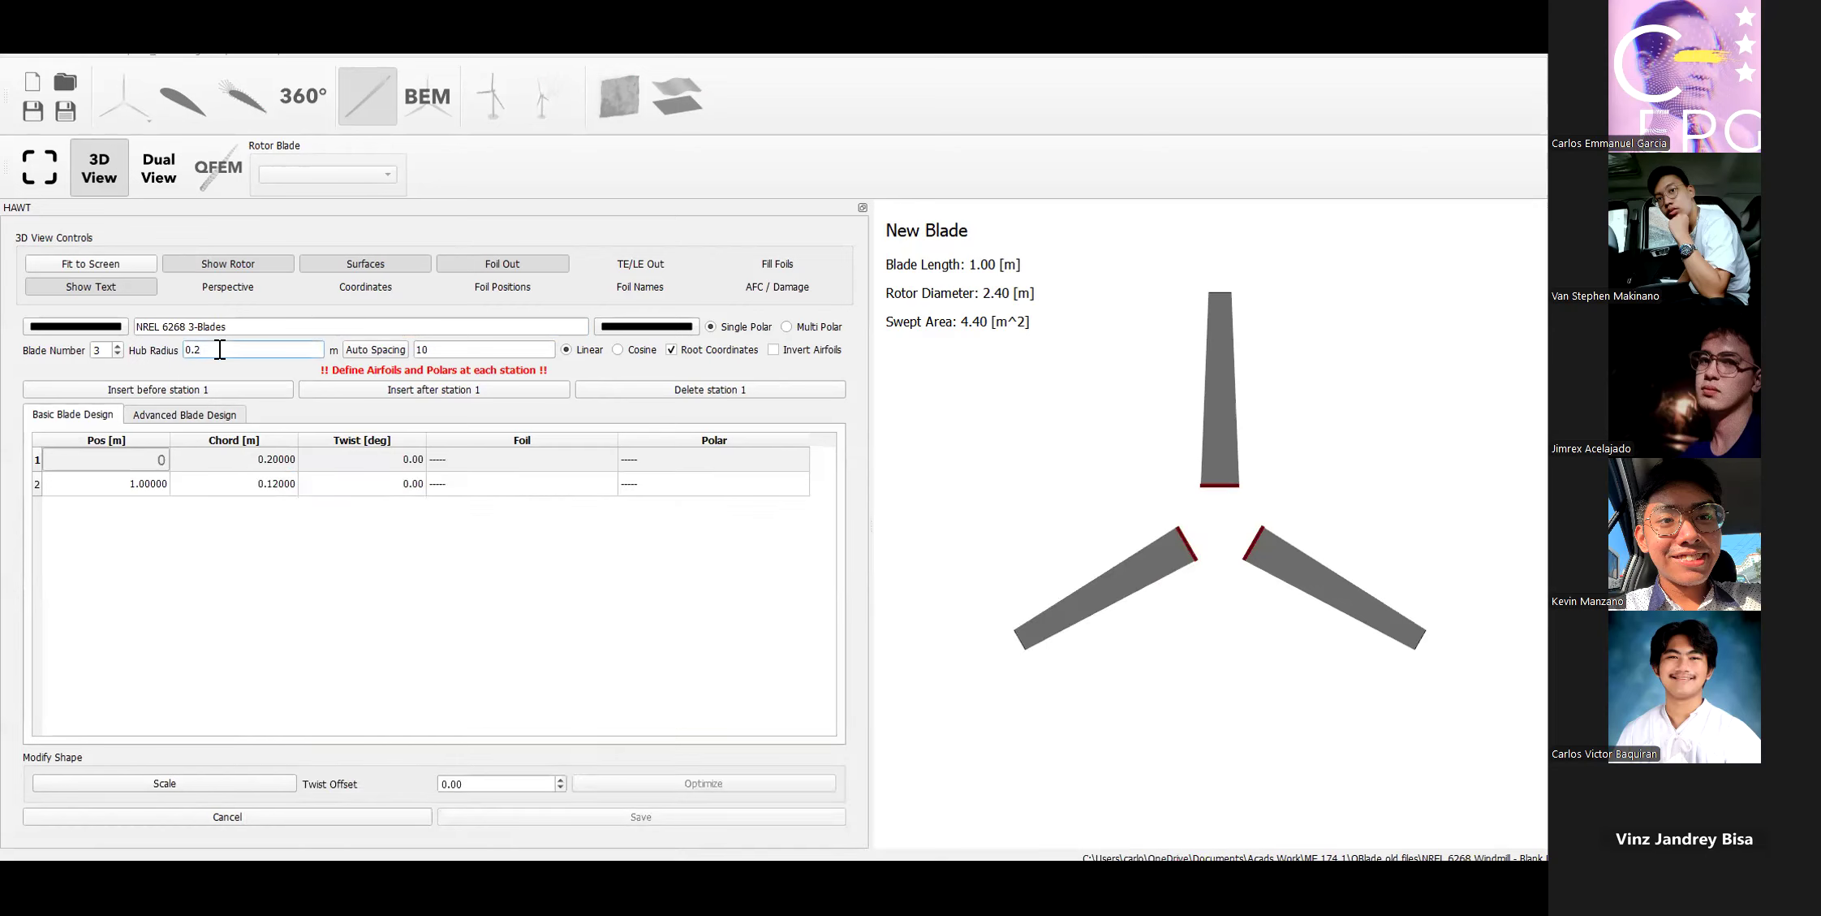
pyautogui.press('BackSpace')
pyautogui.write('045')
pyautogui.press('Return')
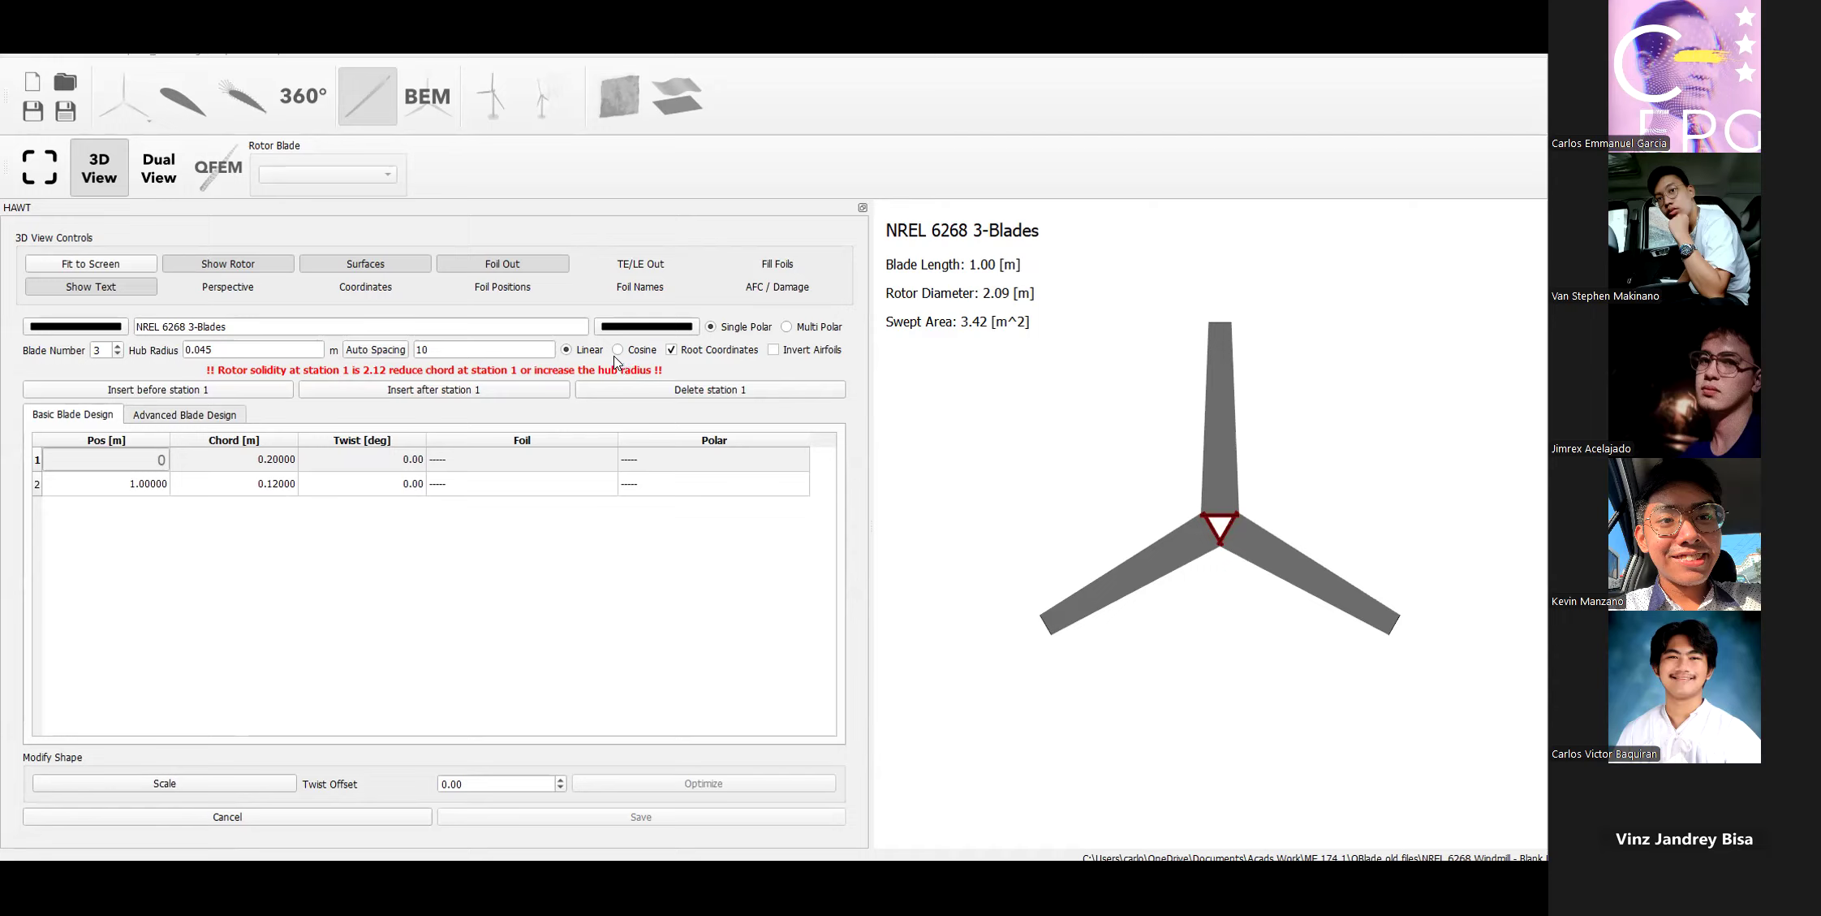
# Turn off root coordinates for the blade and check the positions of its two stations.
pyautogui.click(672, 350)
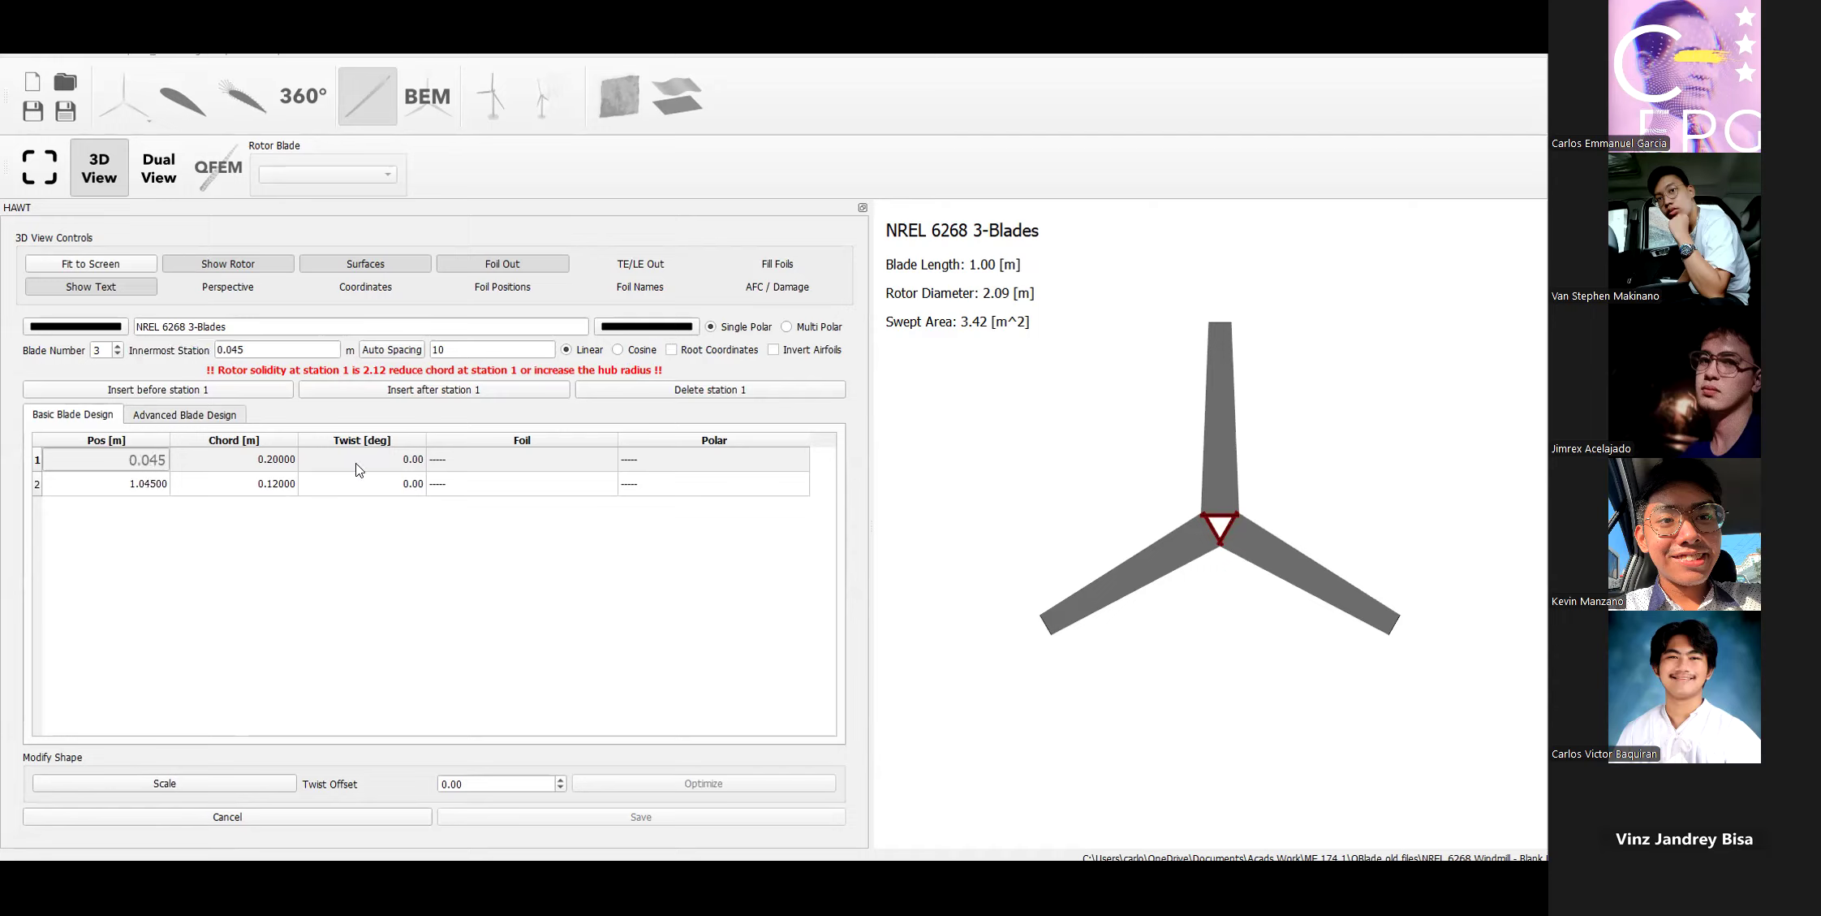
pyautogui.click(124, 461)
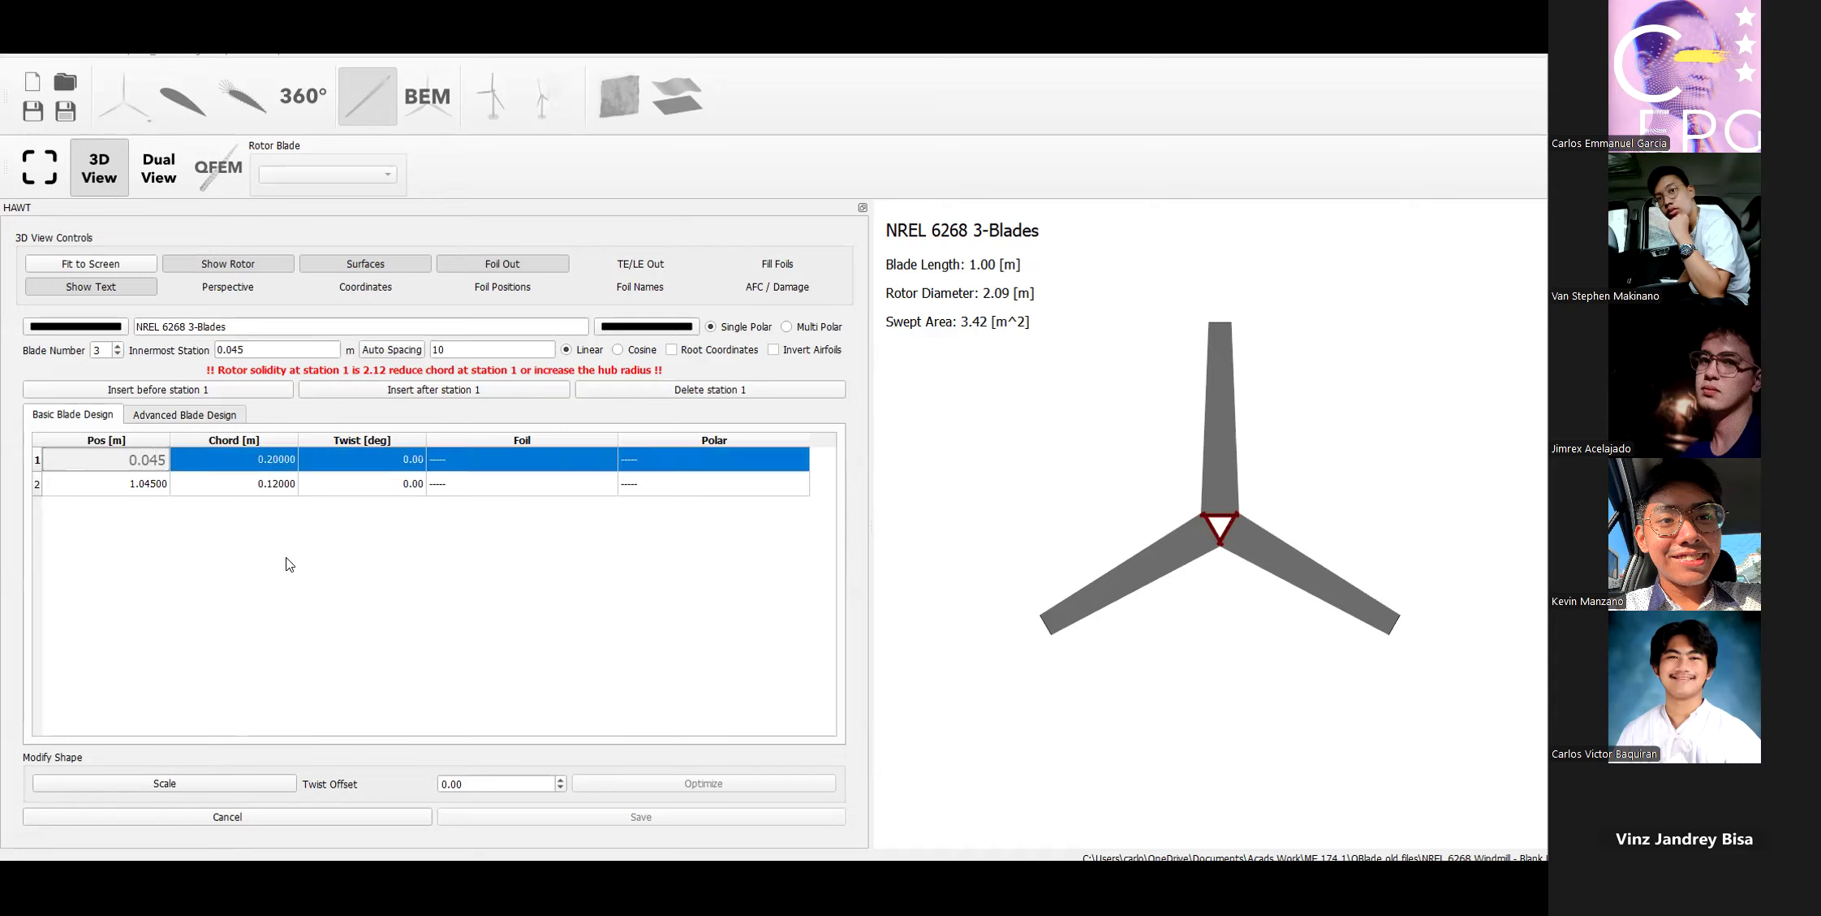
pyautogui.doubleClick(116, 483)
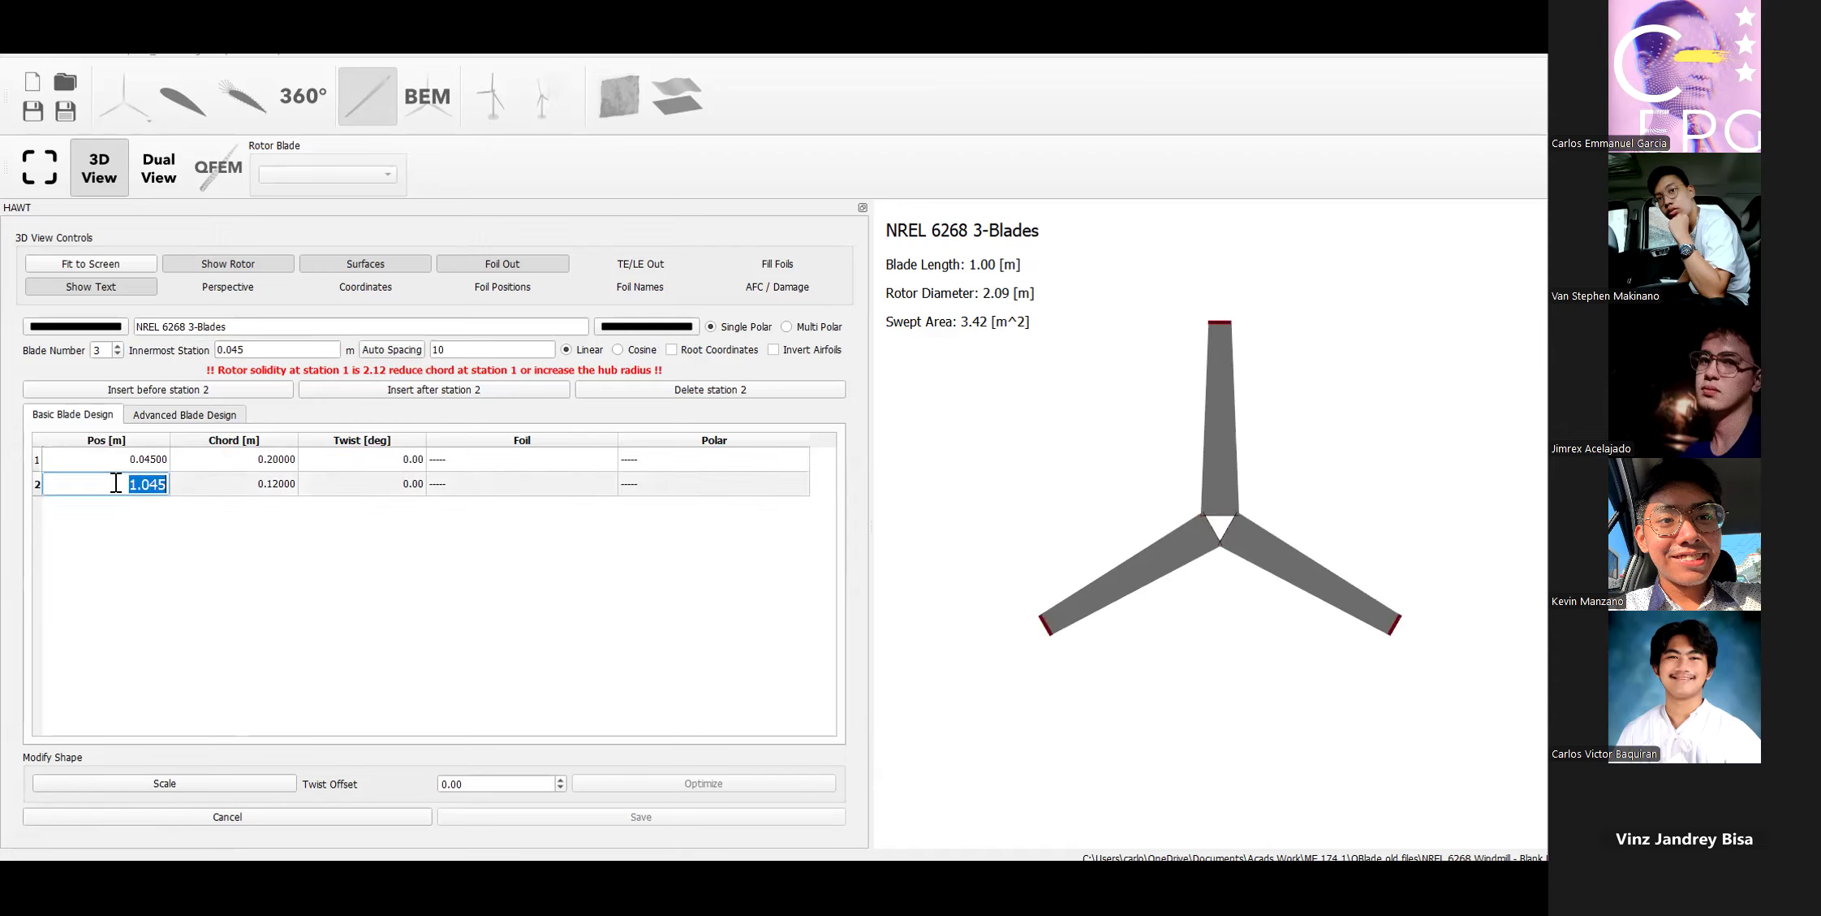
pyautogui.press('Return')
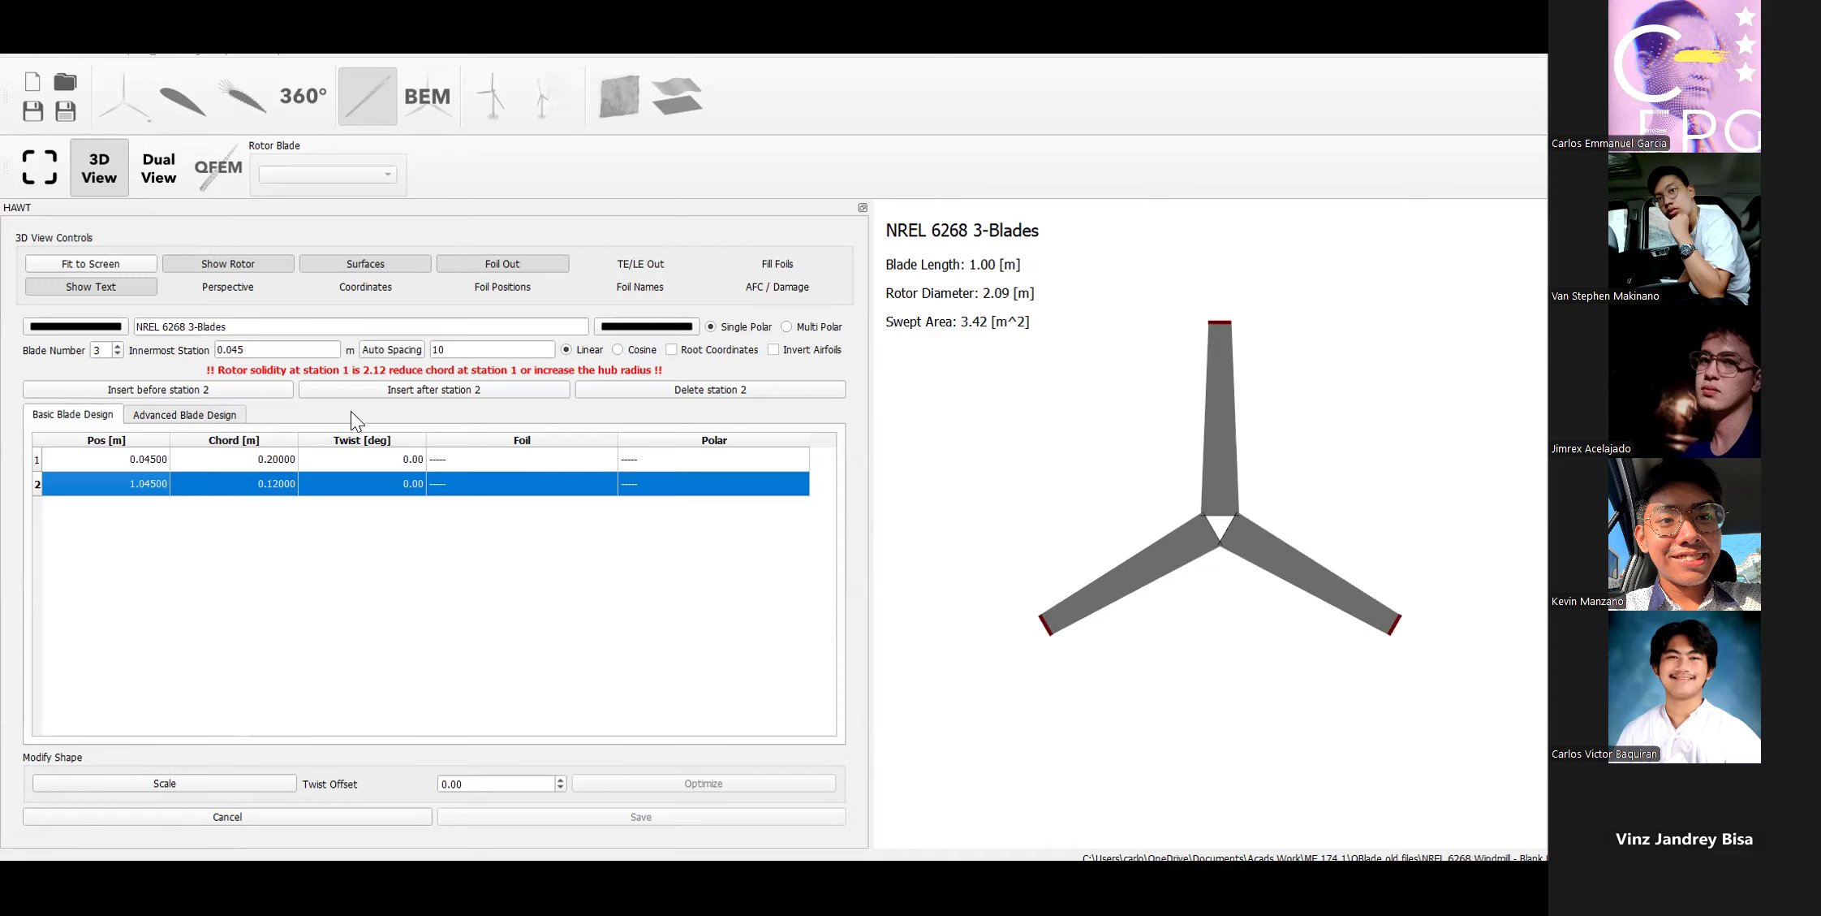
# Assign the Base 03 foil to the first station and try to choose a polar for it.
pyautogui.click(37, 460)
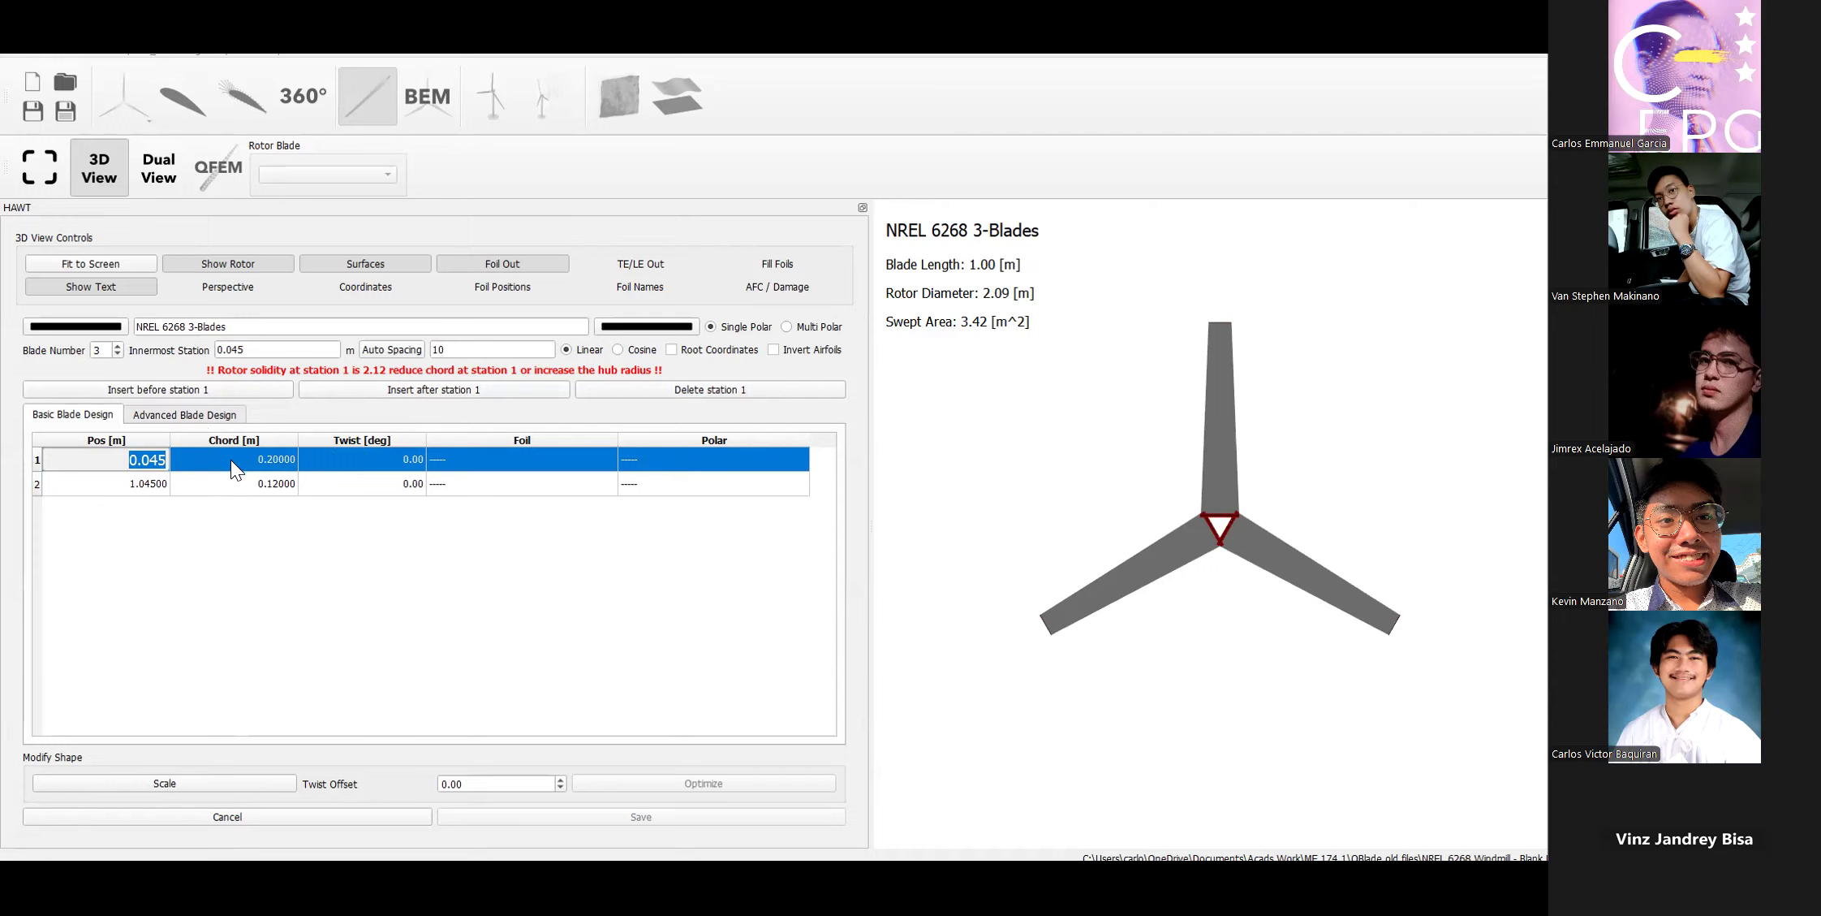
pyautogui.click(542, 461)
pyautogui.click(563, 461)
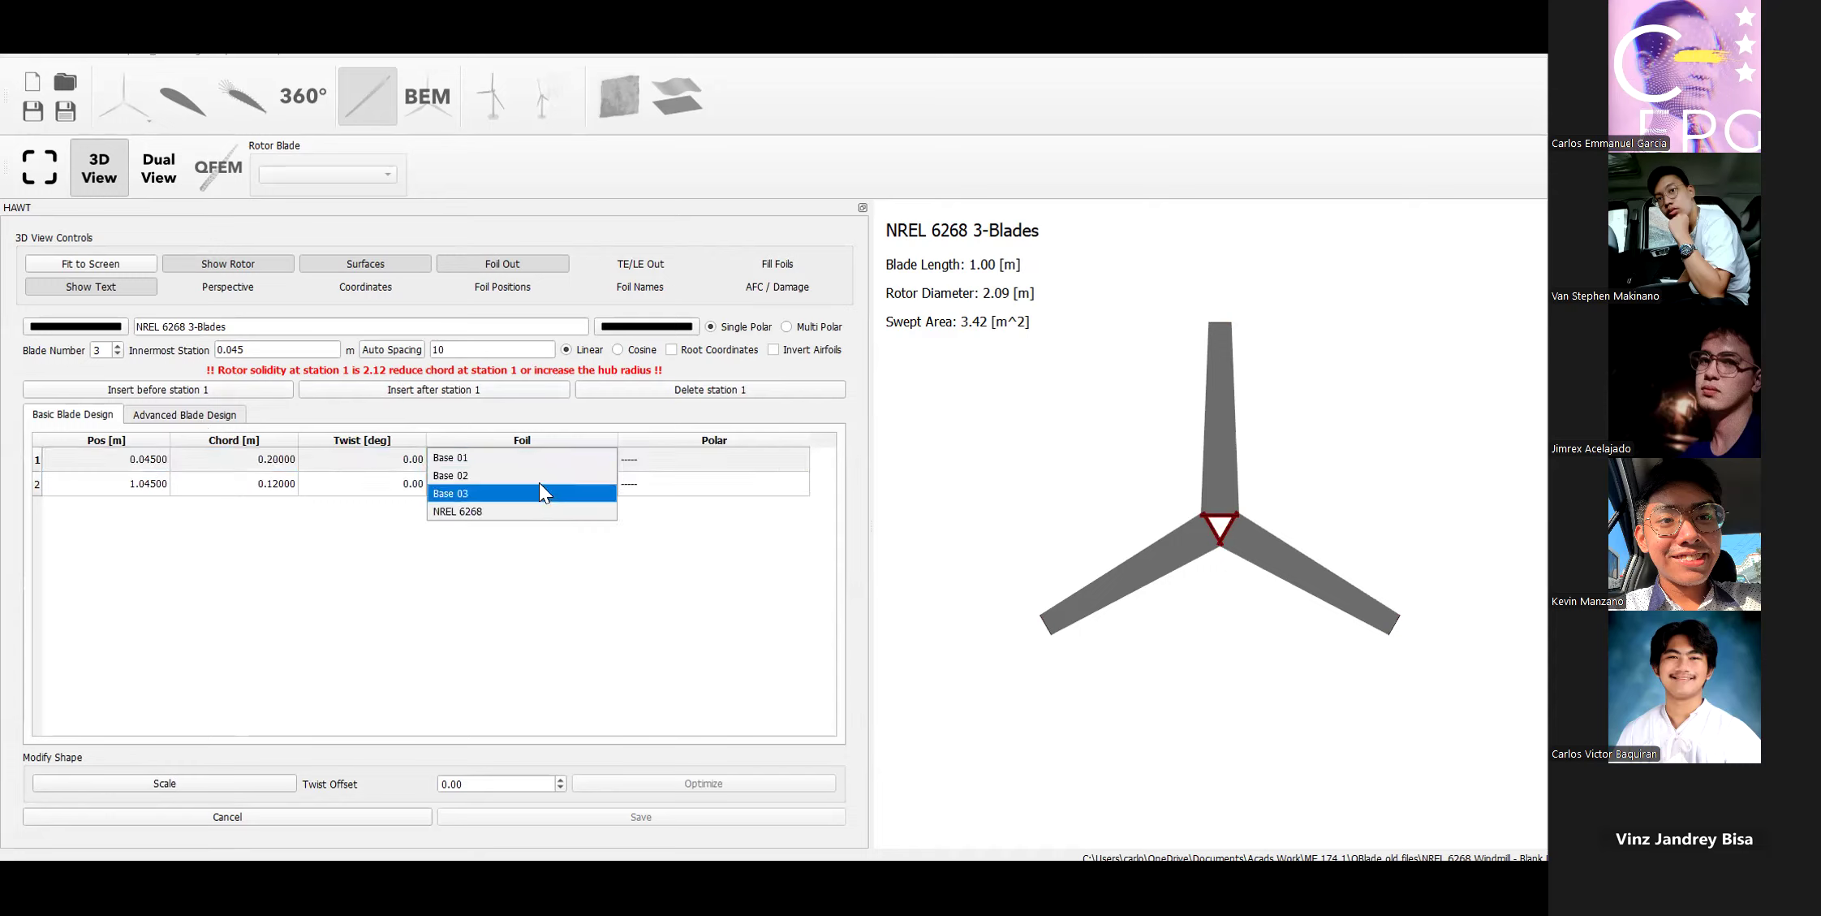
pyautogui.click(540, 487)
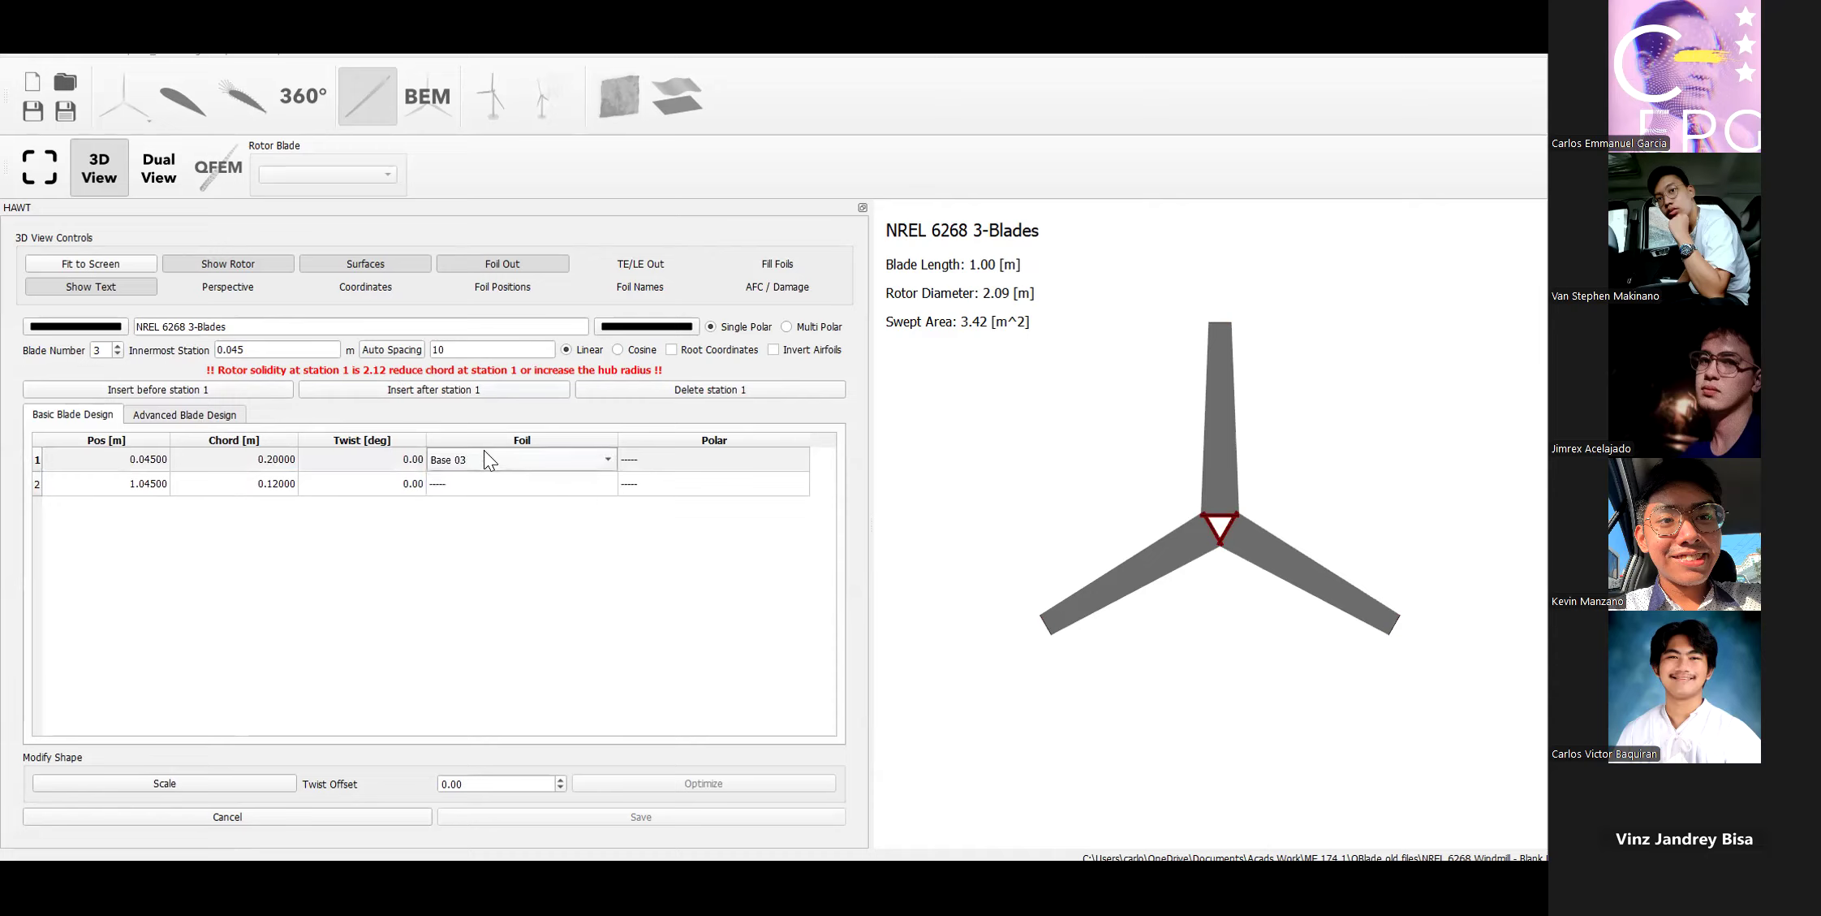
pyautogui.click(636, 462)
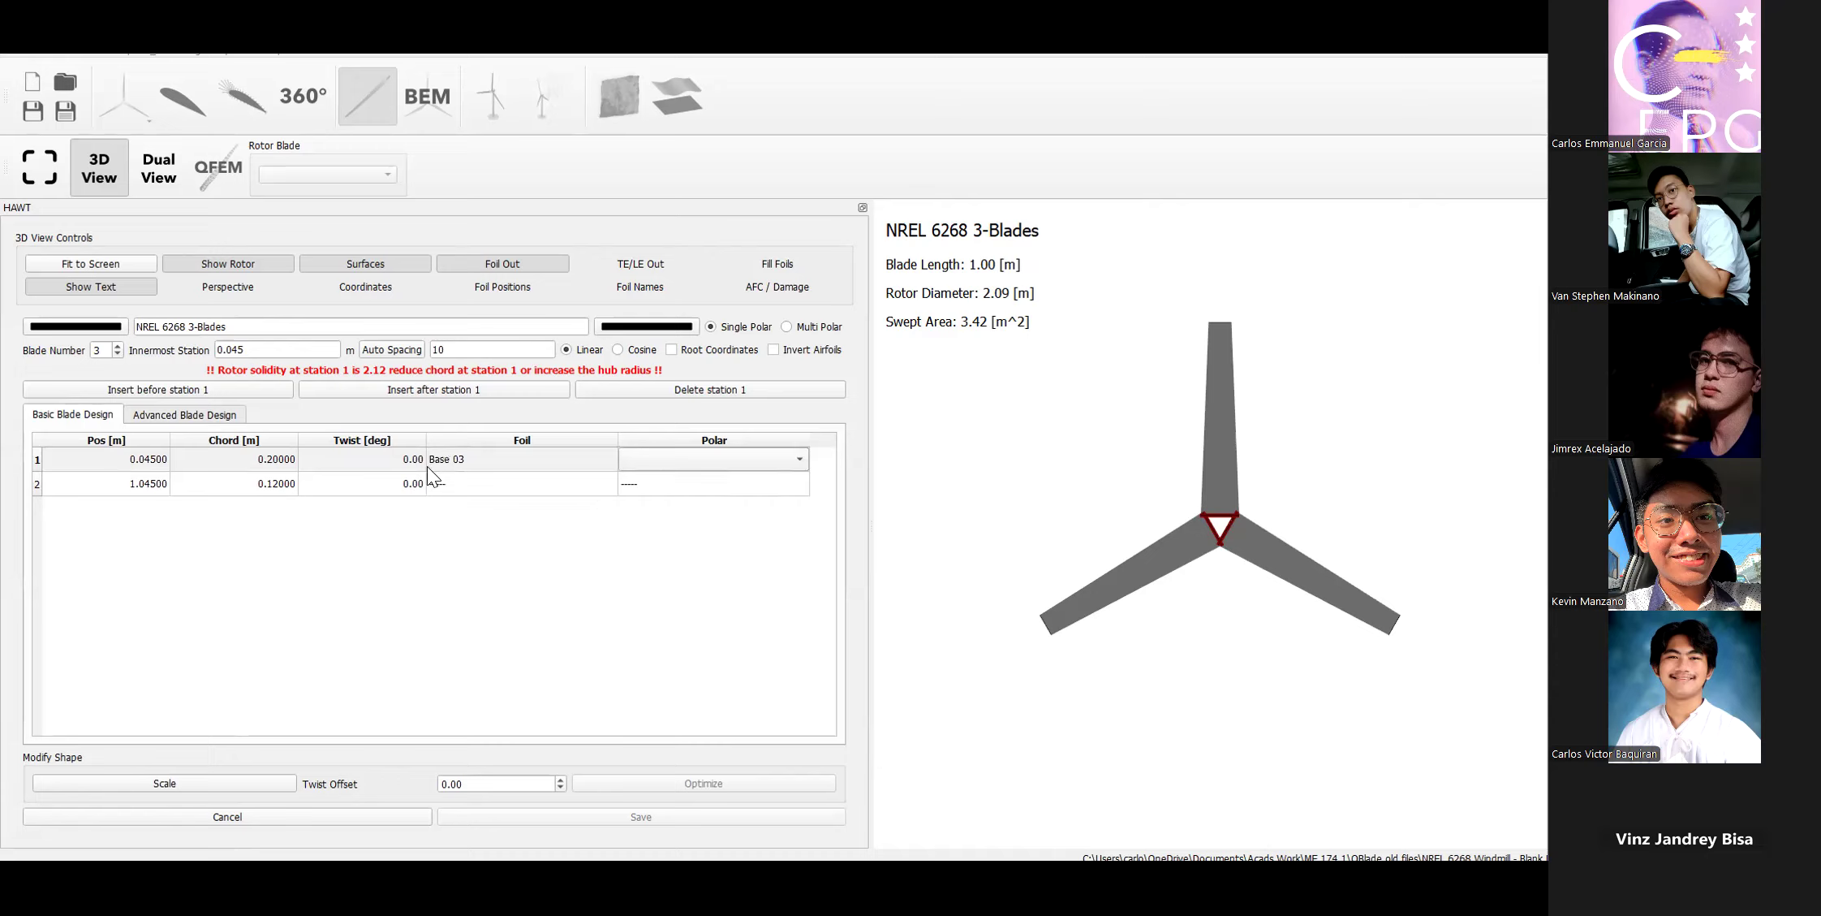
# Look up the root chord in the Excel station data and set the first station's chord to 0.0135 m in QBlade.
pyautogui.click(257, 457)
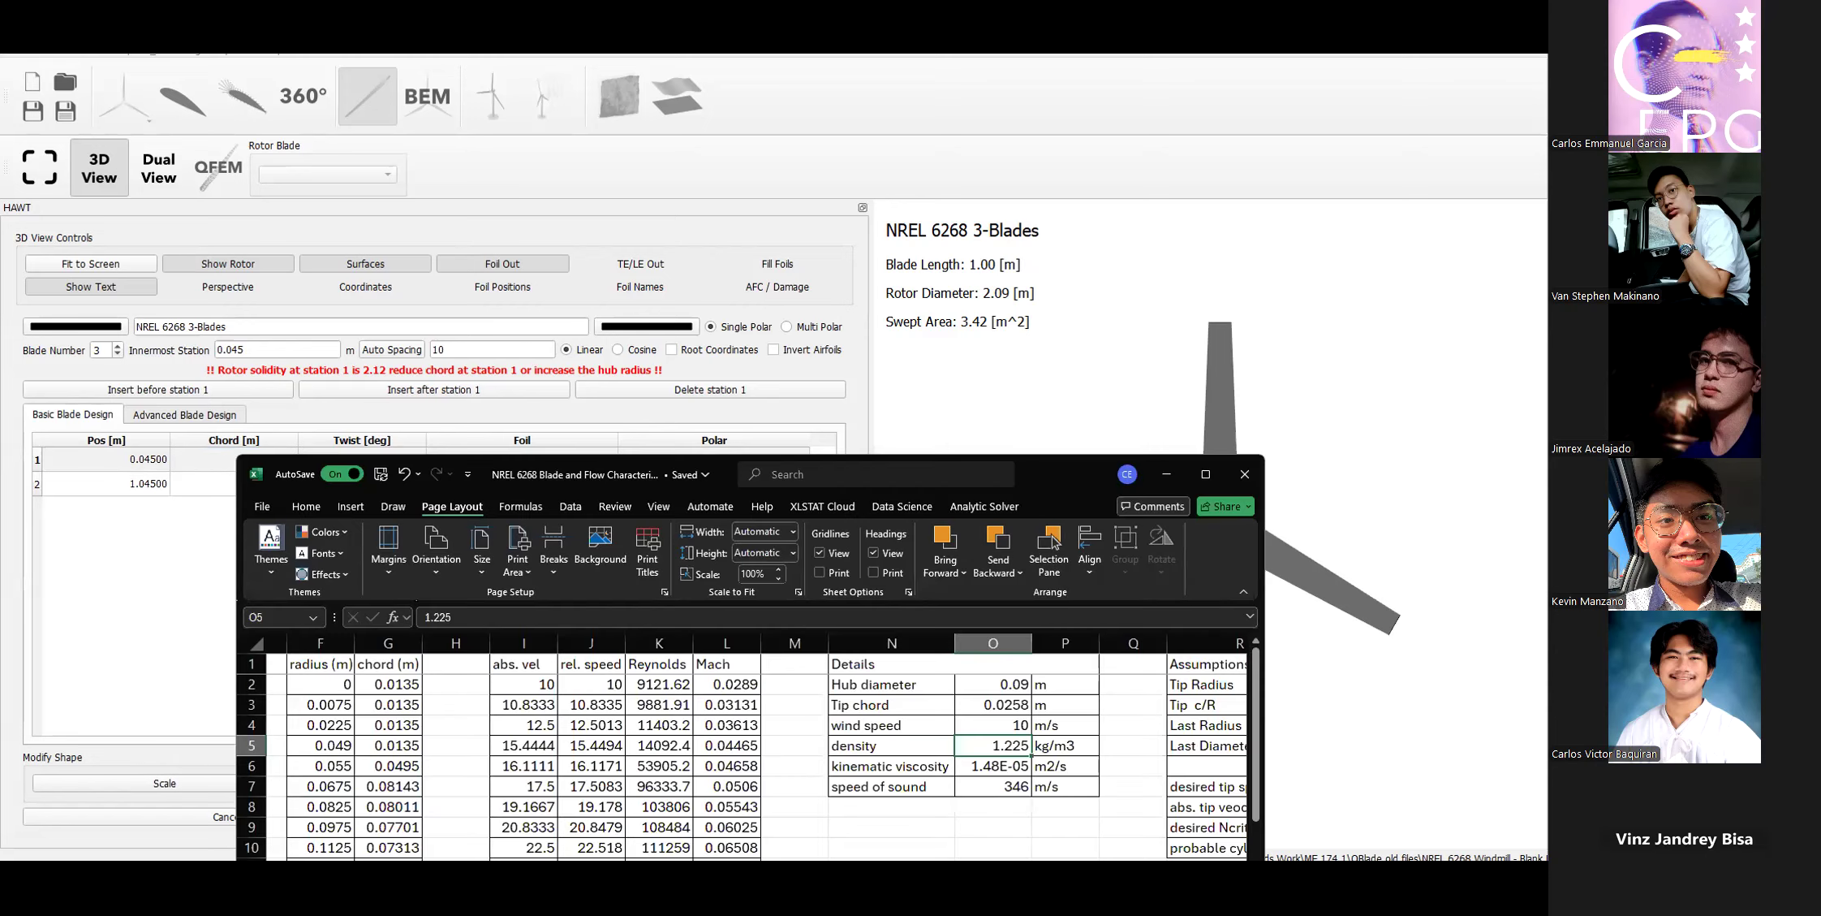
pyautogui.click(392, 688)
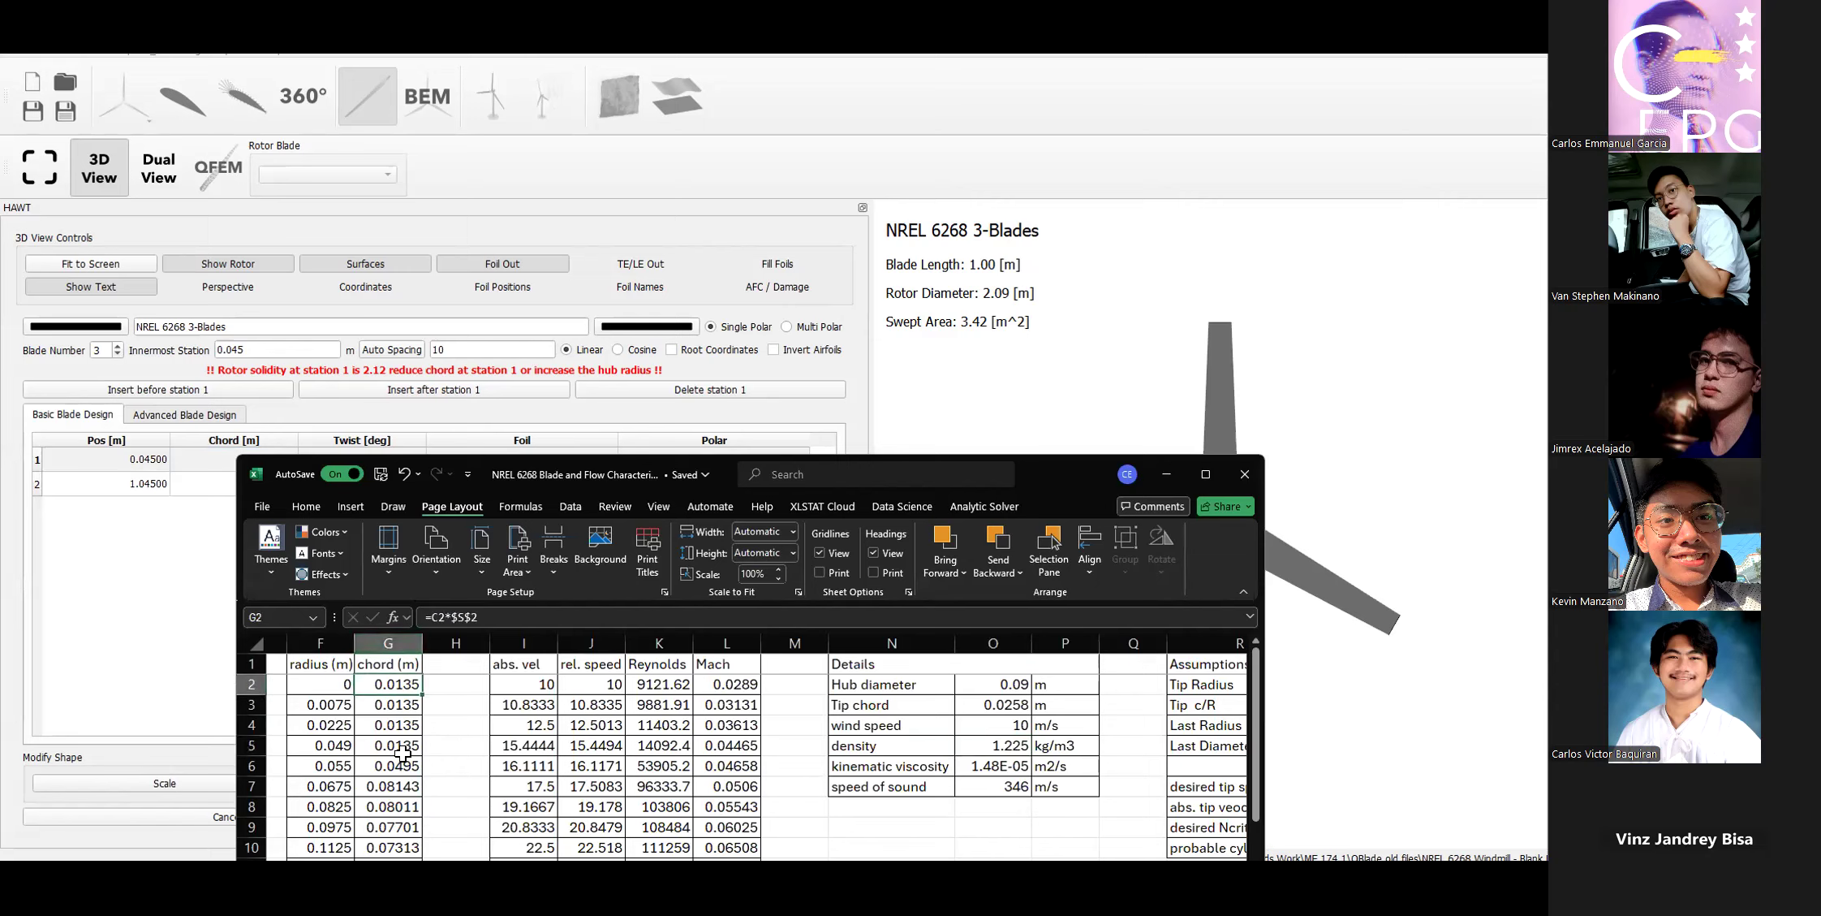
pyautogui.click(1167, 482)
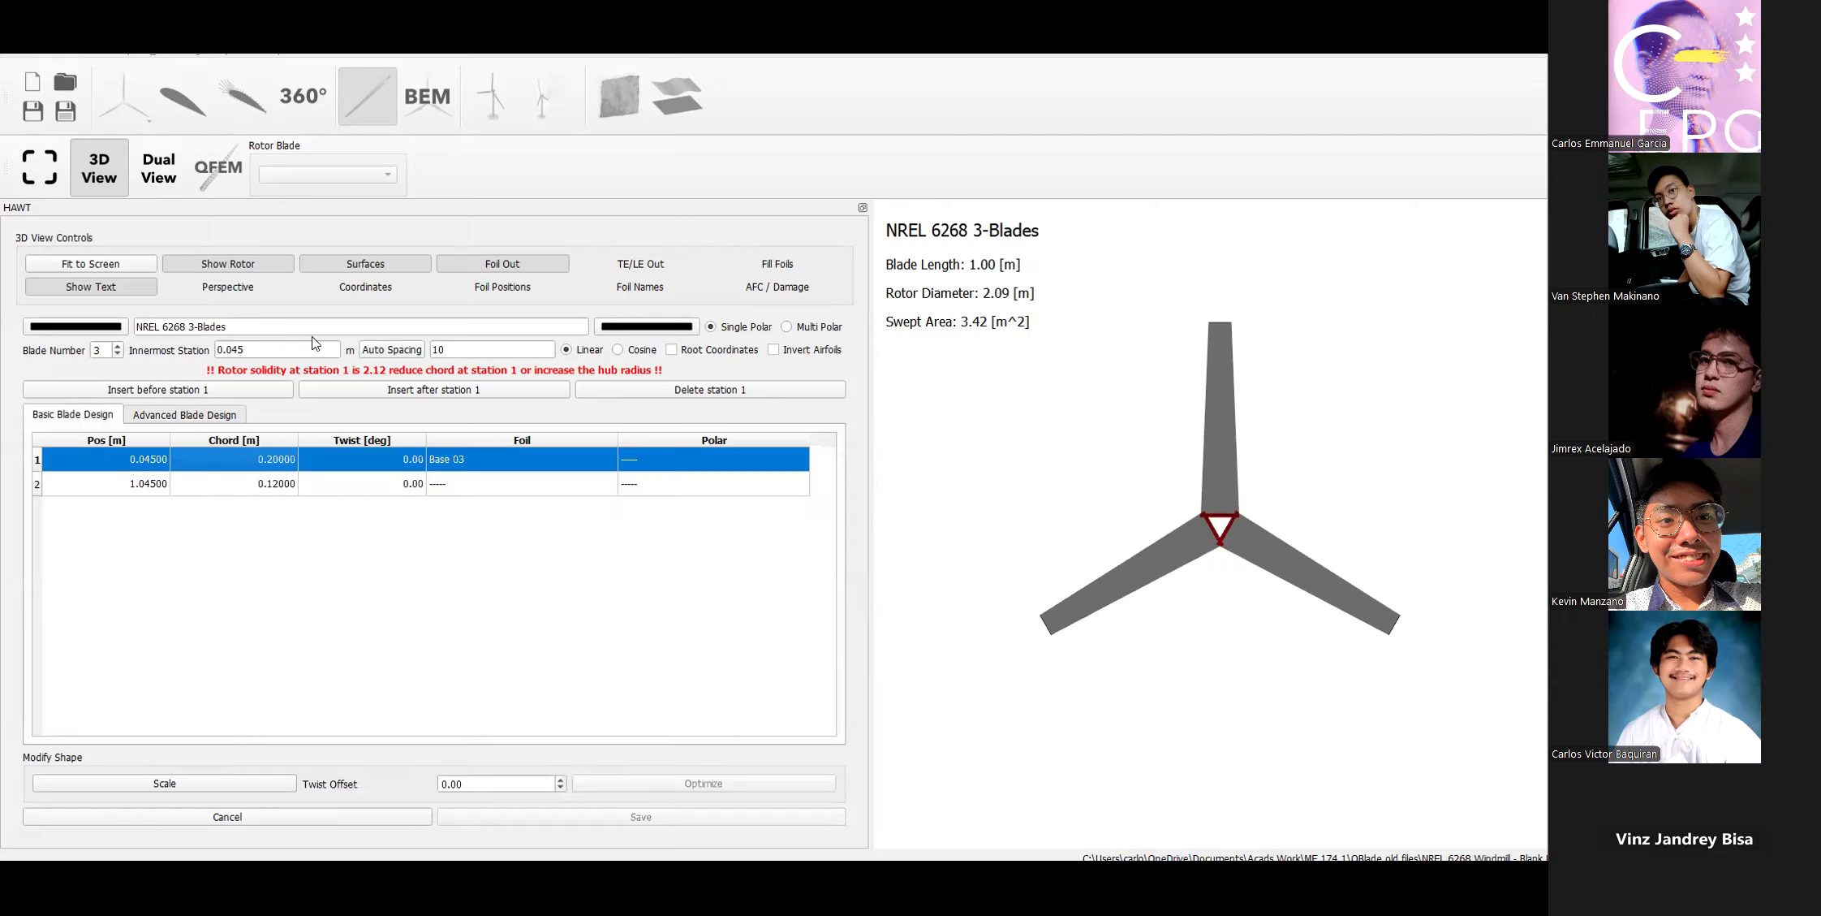
pyautogui.doubleClick(278, 460)
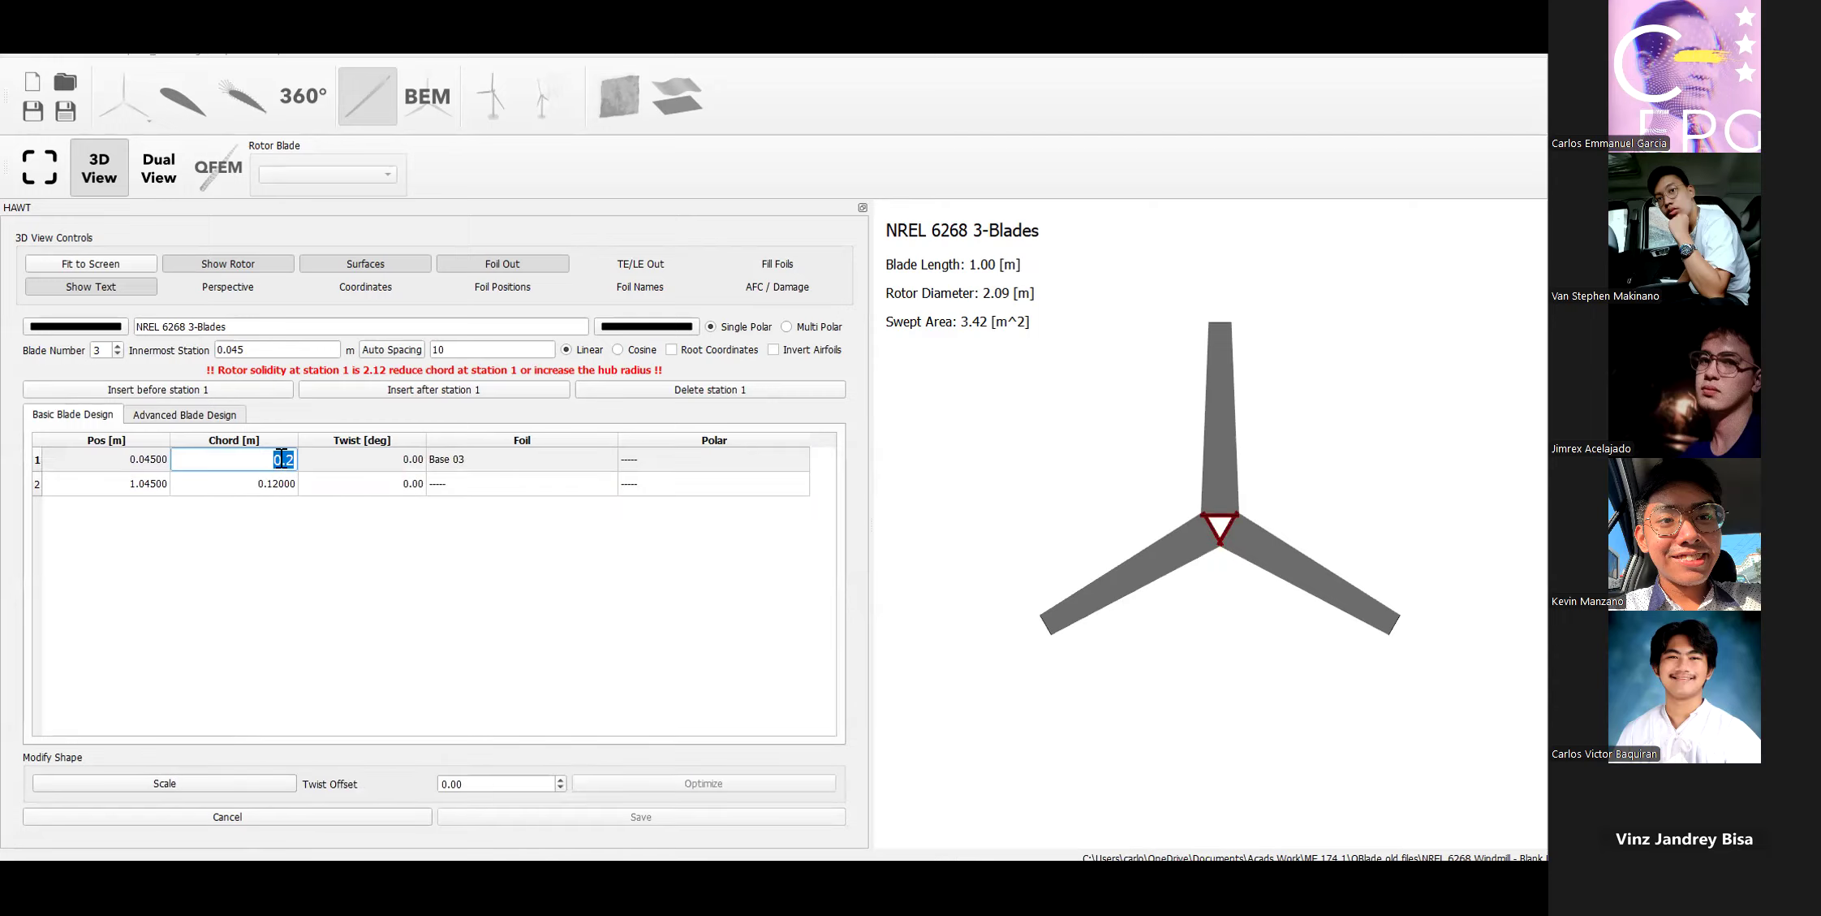
pyautogui.write('0.0135')
pyautogui.press('Return')
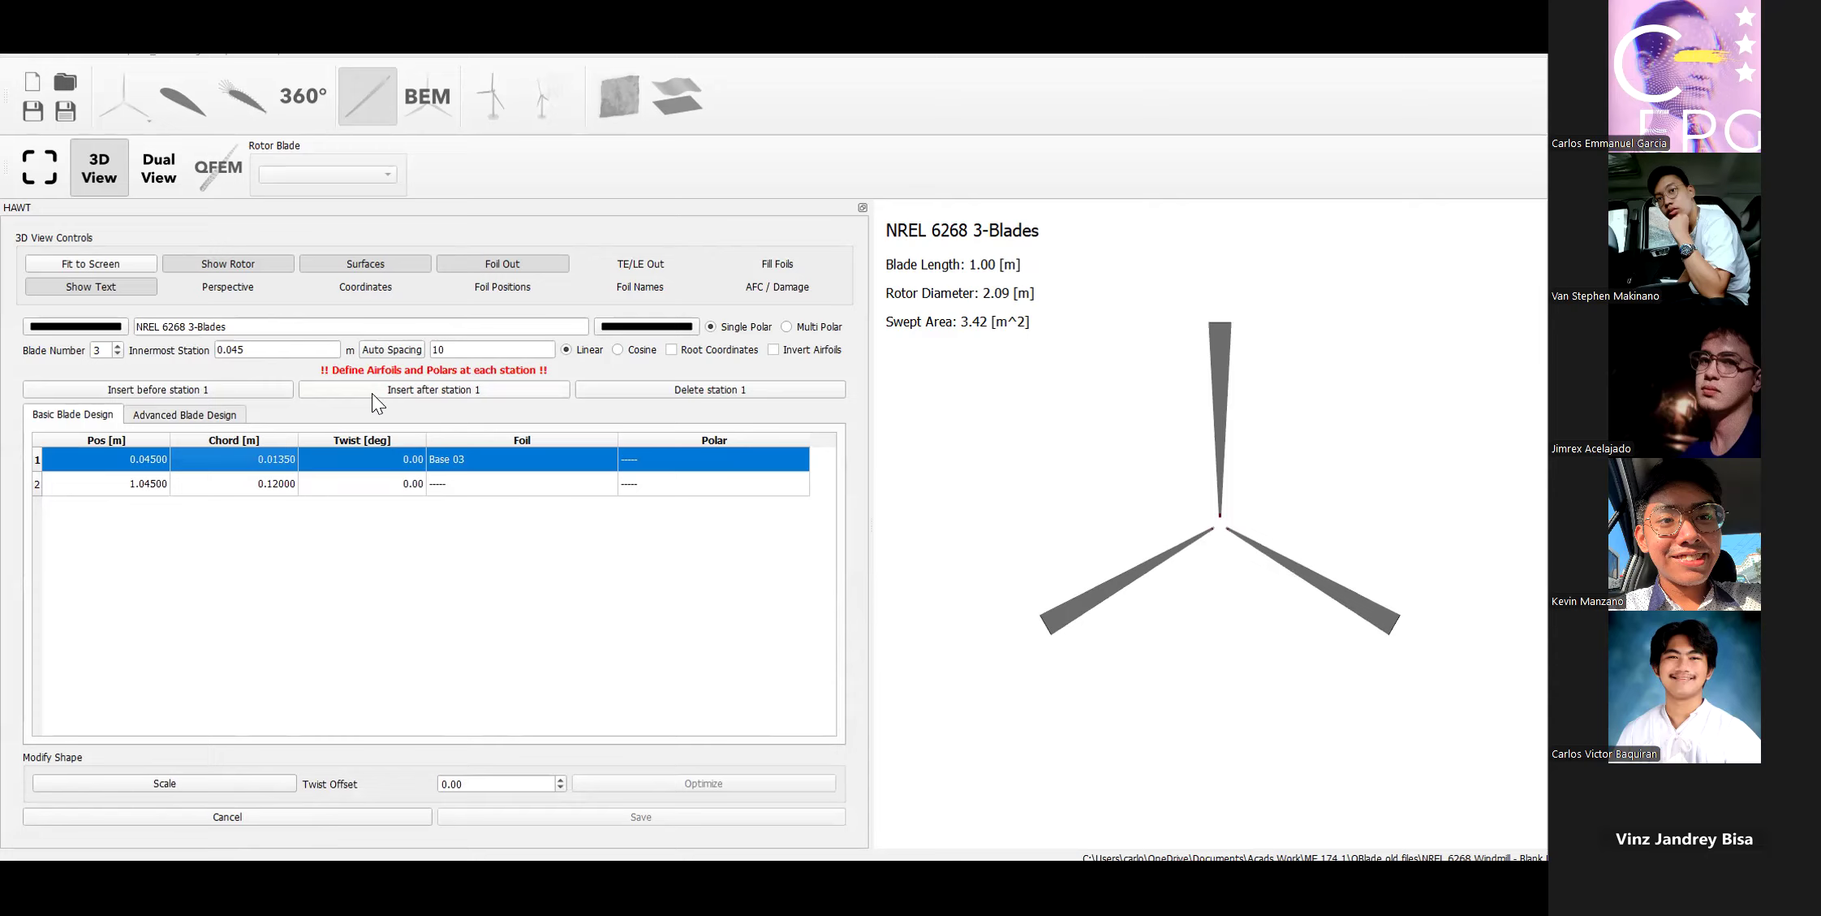
# Try to insert a station before the first one, and insert one after it instead.
pyautogui.click(204, 393)
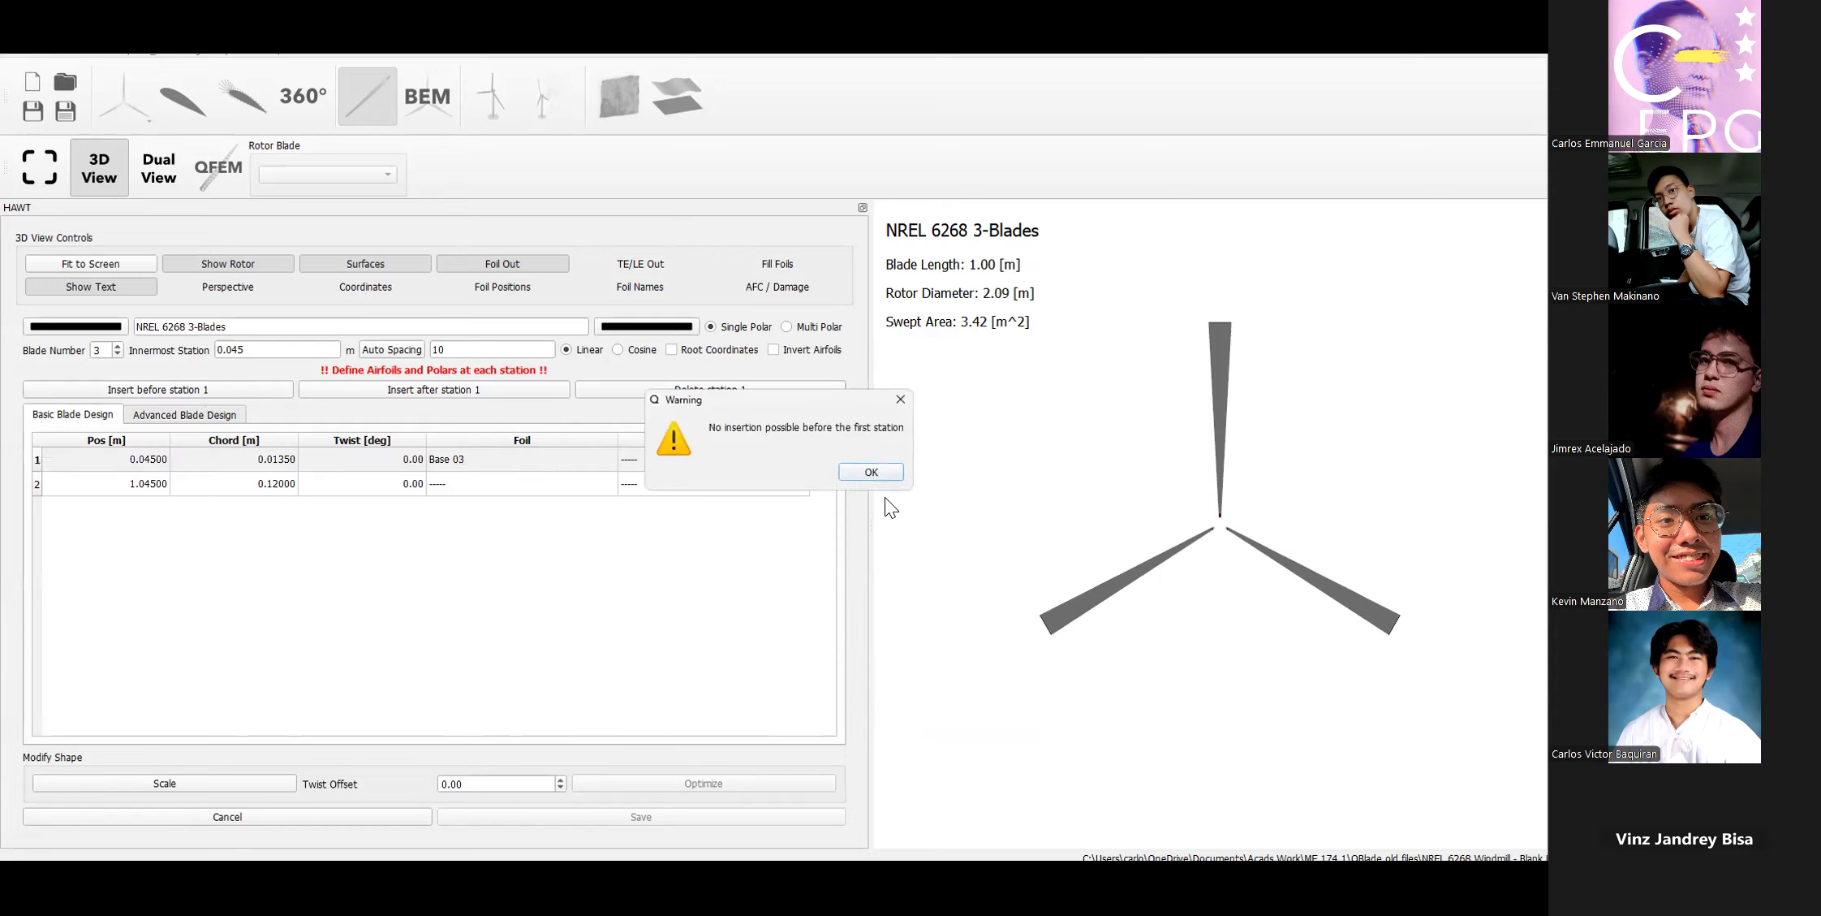
pyautogui.click(872, 473)
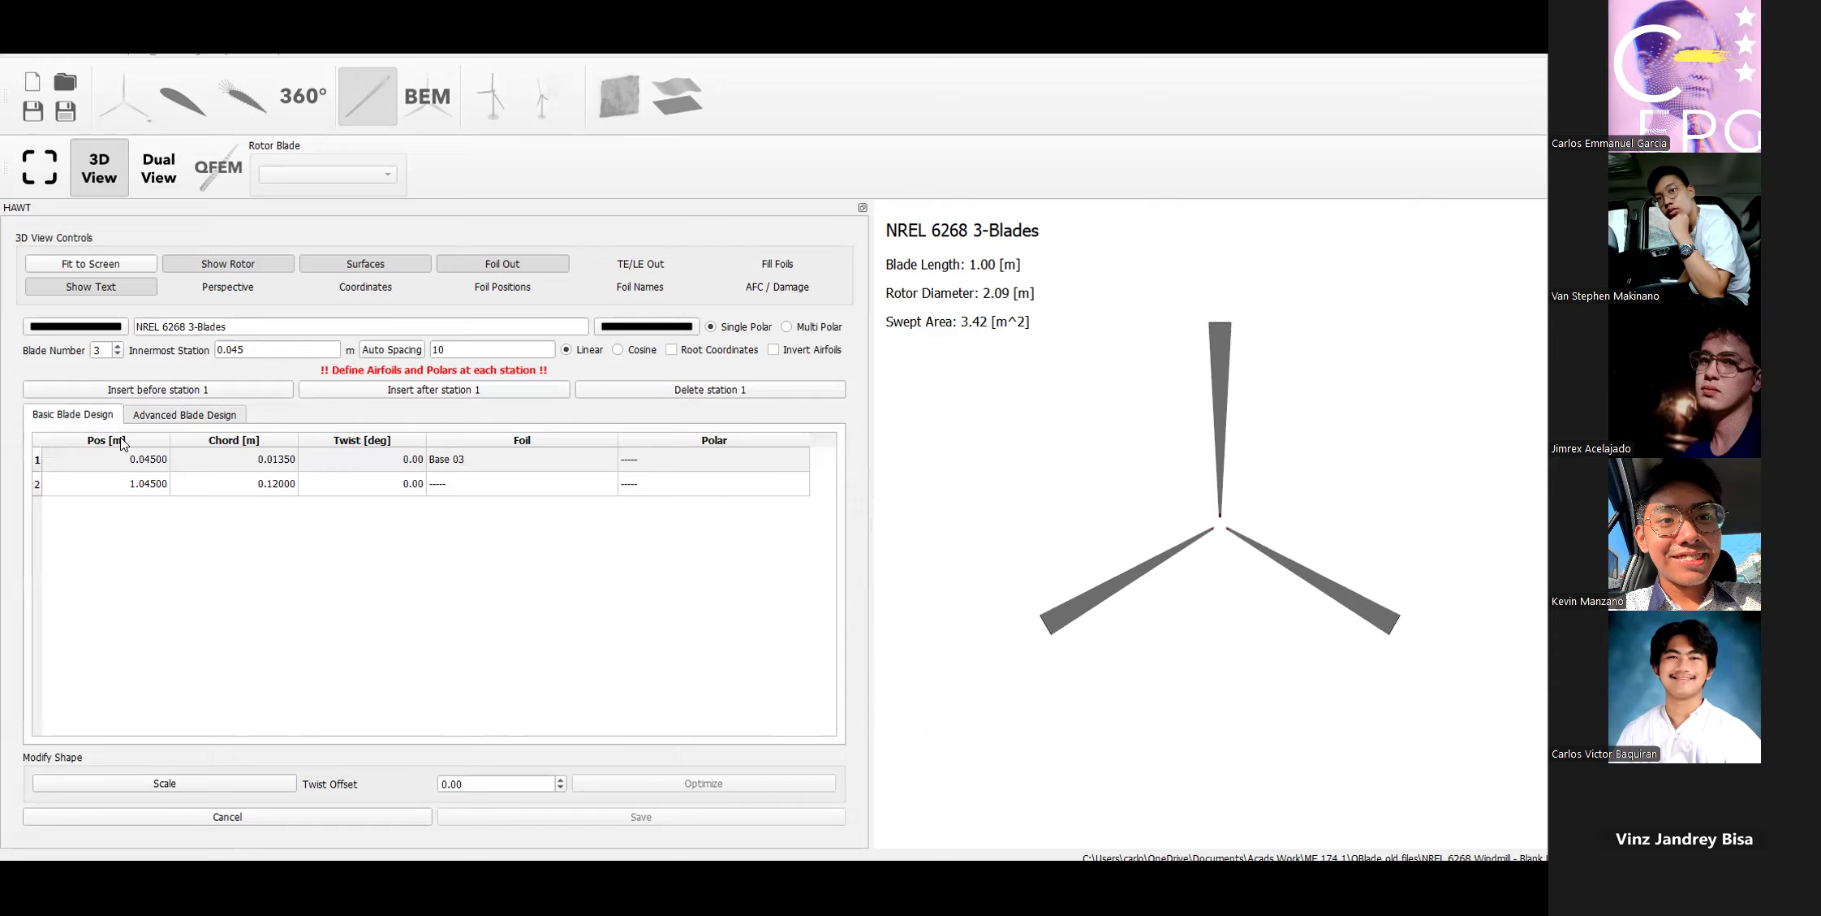
pyautogui.click(504, 396)
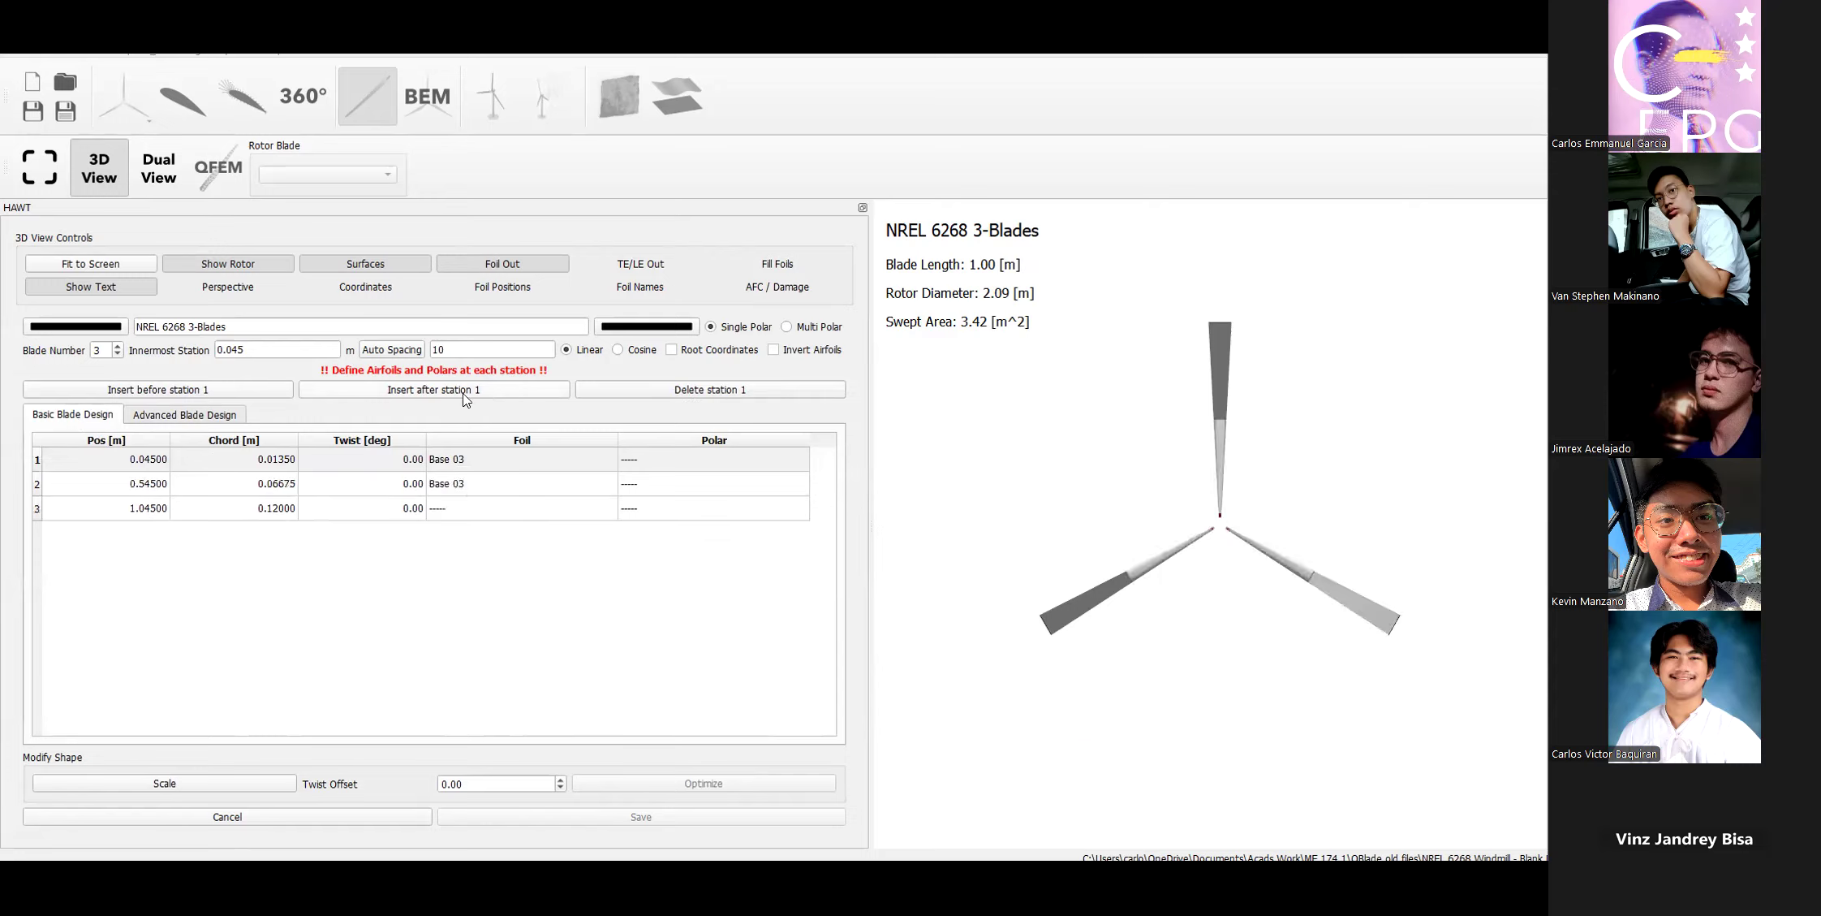
# Consult row 3 of the Excel station data and copy the first station's 0.0135 m chord to the second station in QBlade.
pyautogui.doubleClick(140, 487)
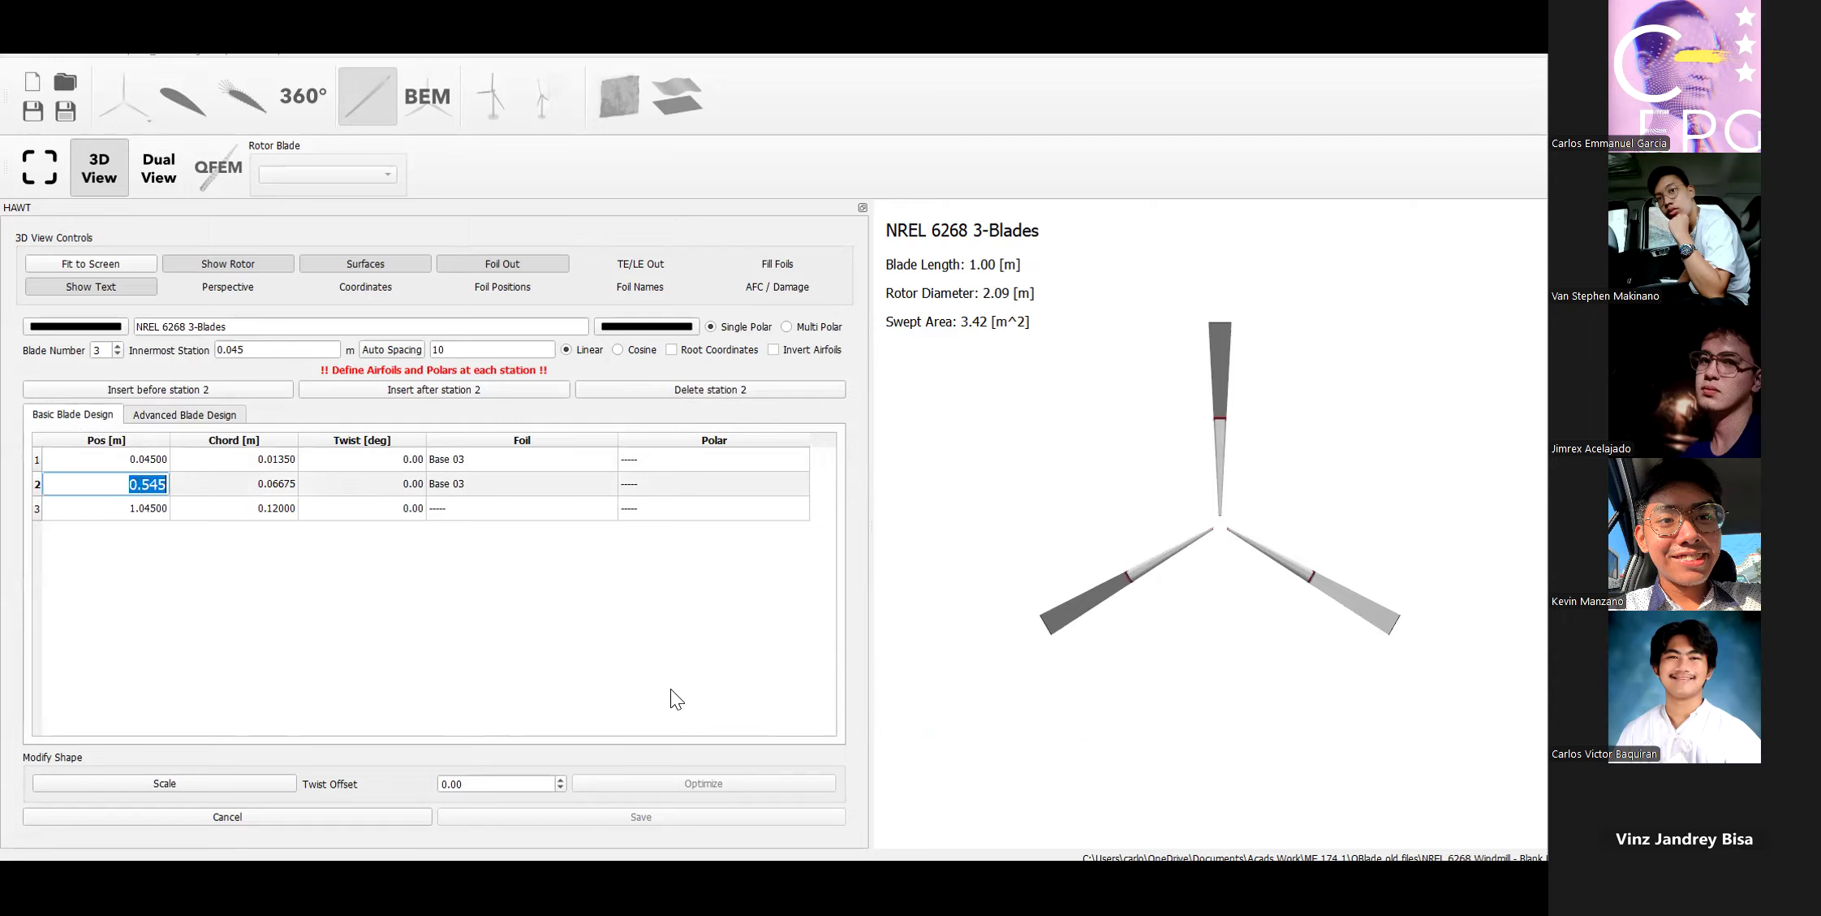
pyautogui.hotkey('alt', 'Tab')
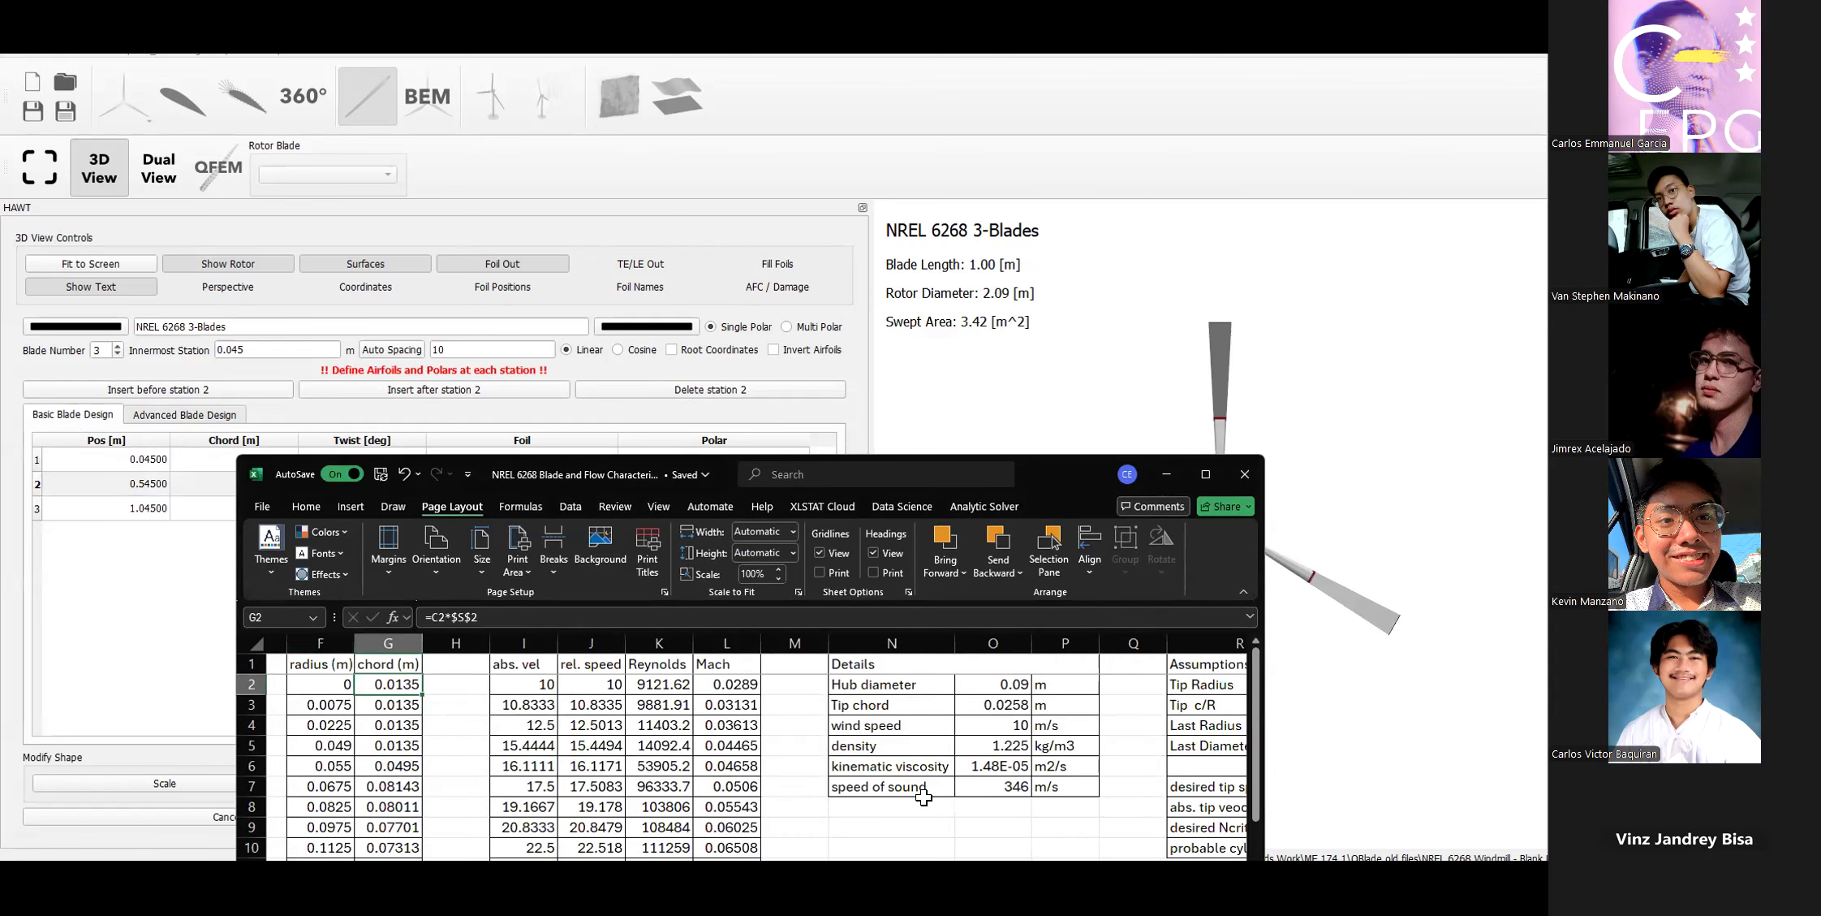
pyautogui.moveTo(603, 475); pyautogui.dragTo(783, 417)
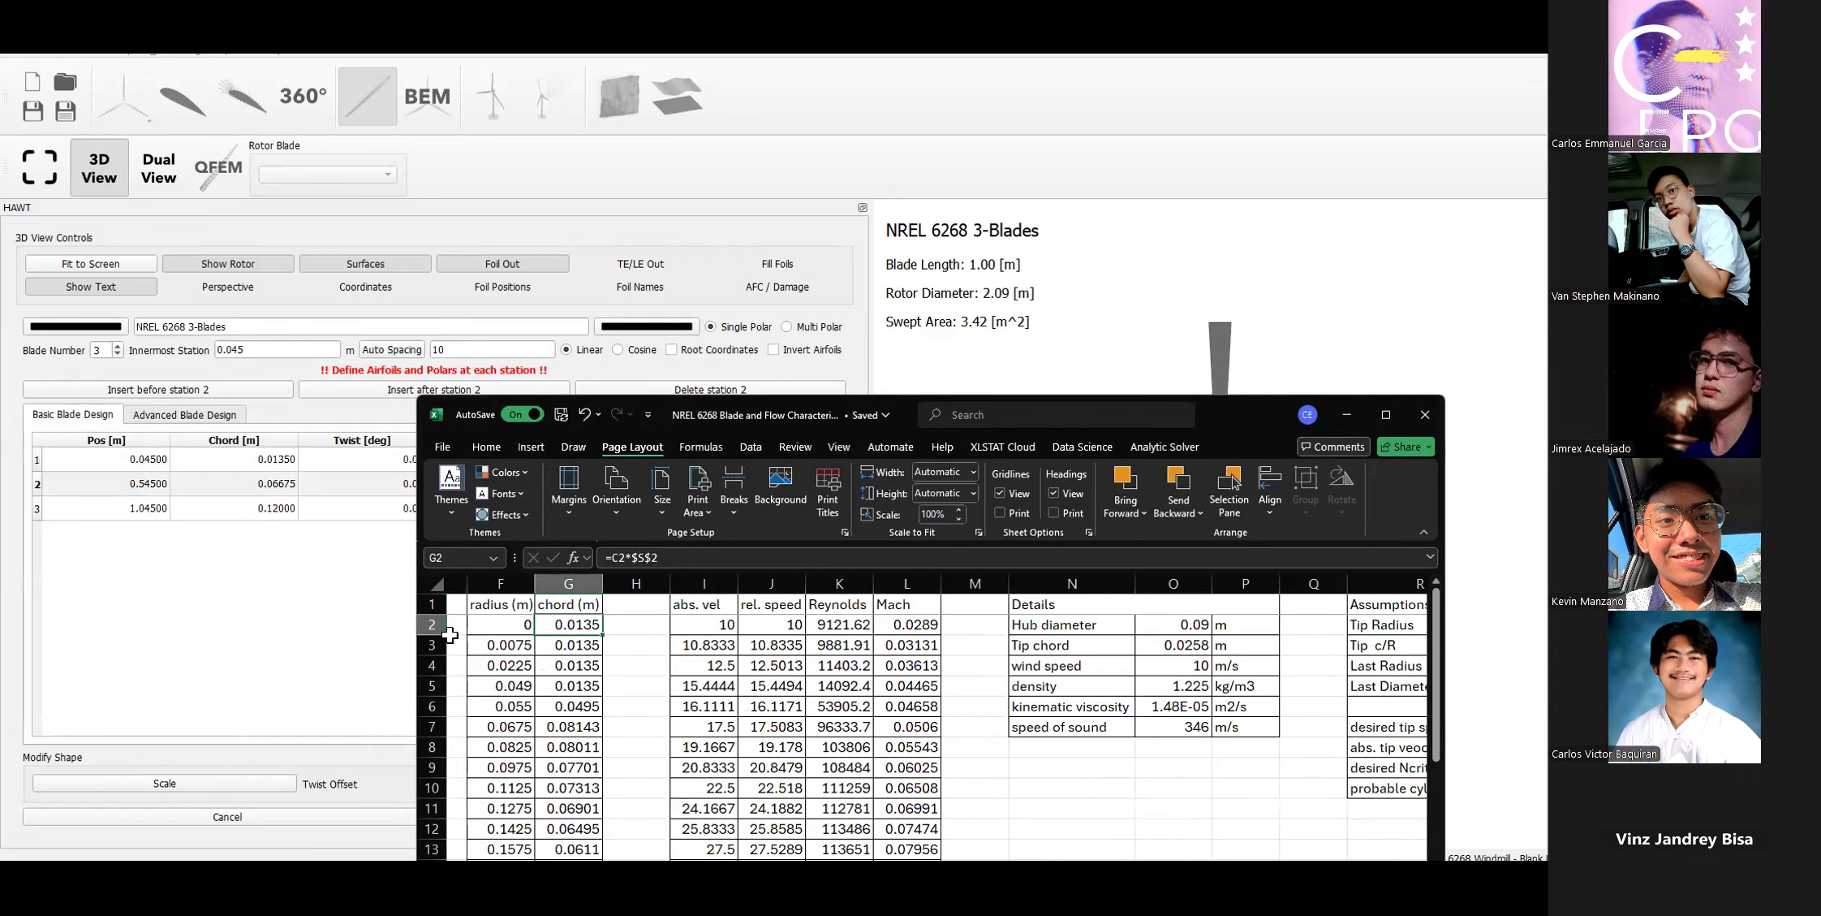
pyautogui.click(431, 644)
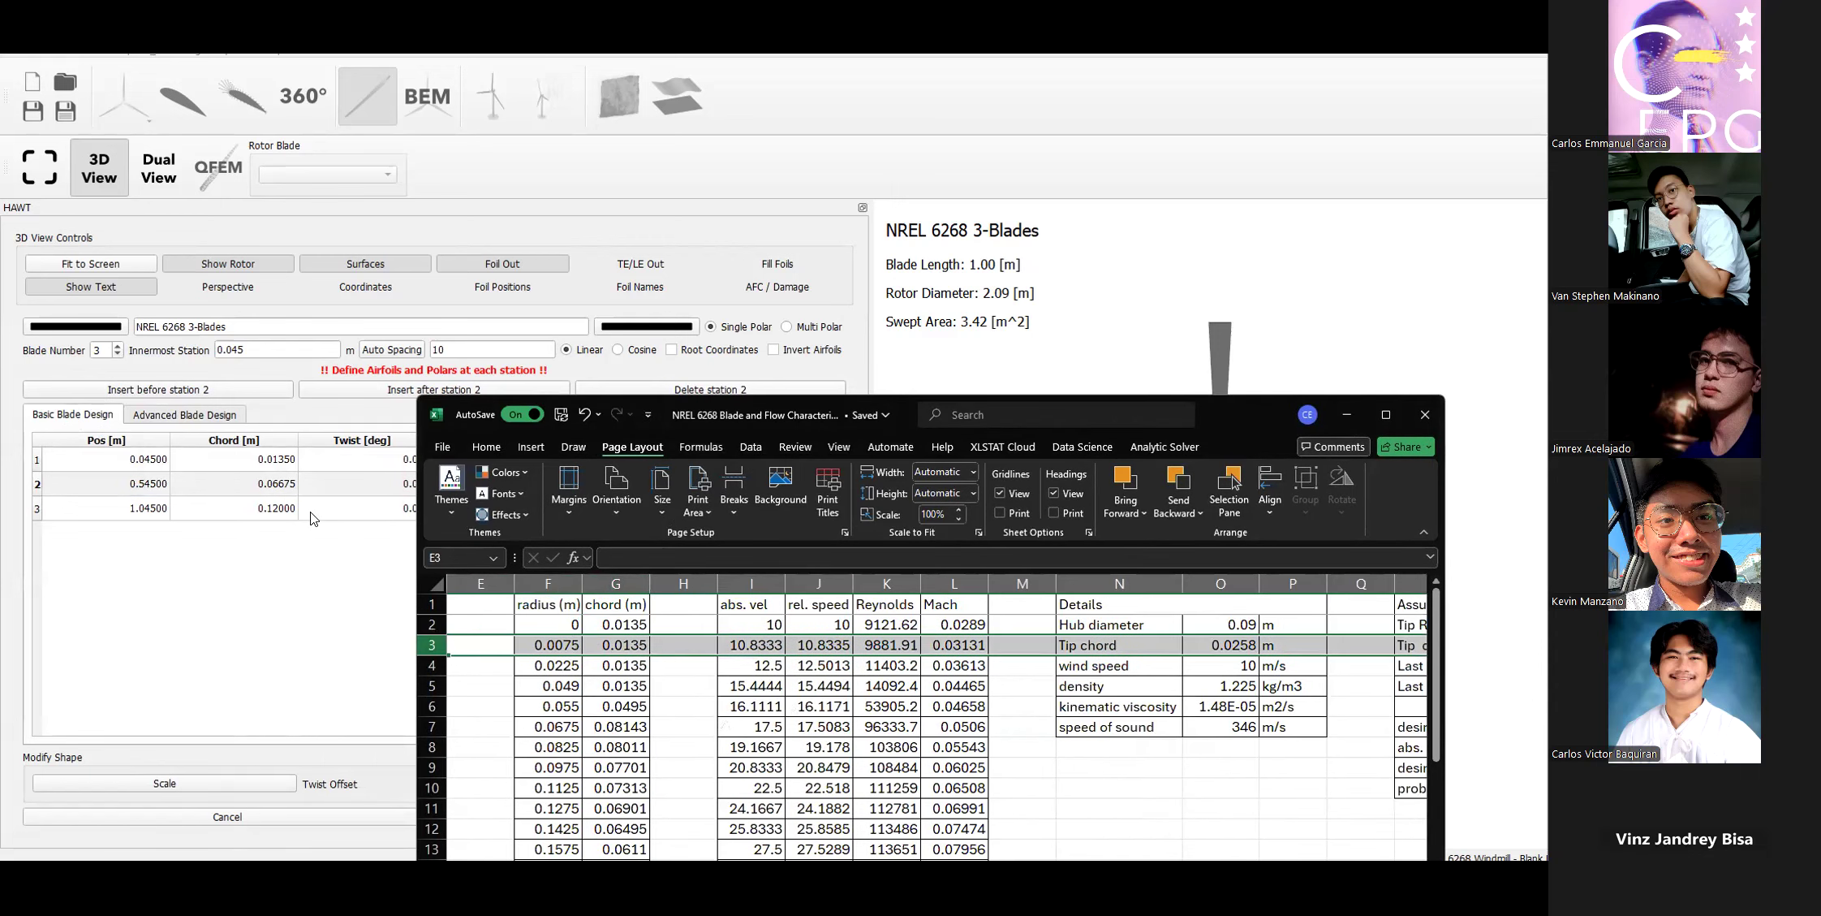
pyautogui.doubleClick(237, 459)
pyautogui.hotkey('ctrl', 'c')
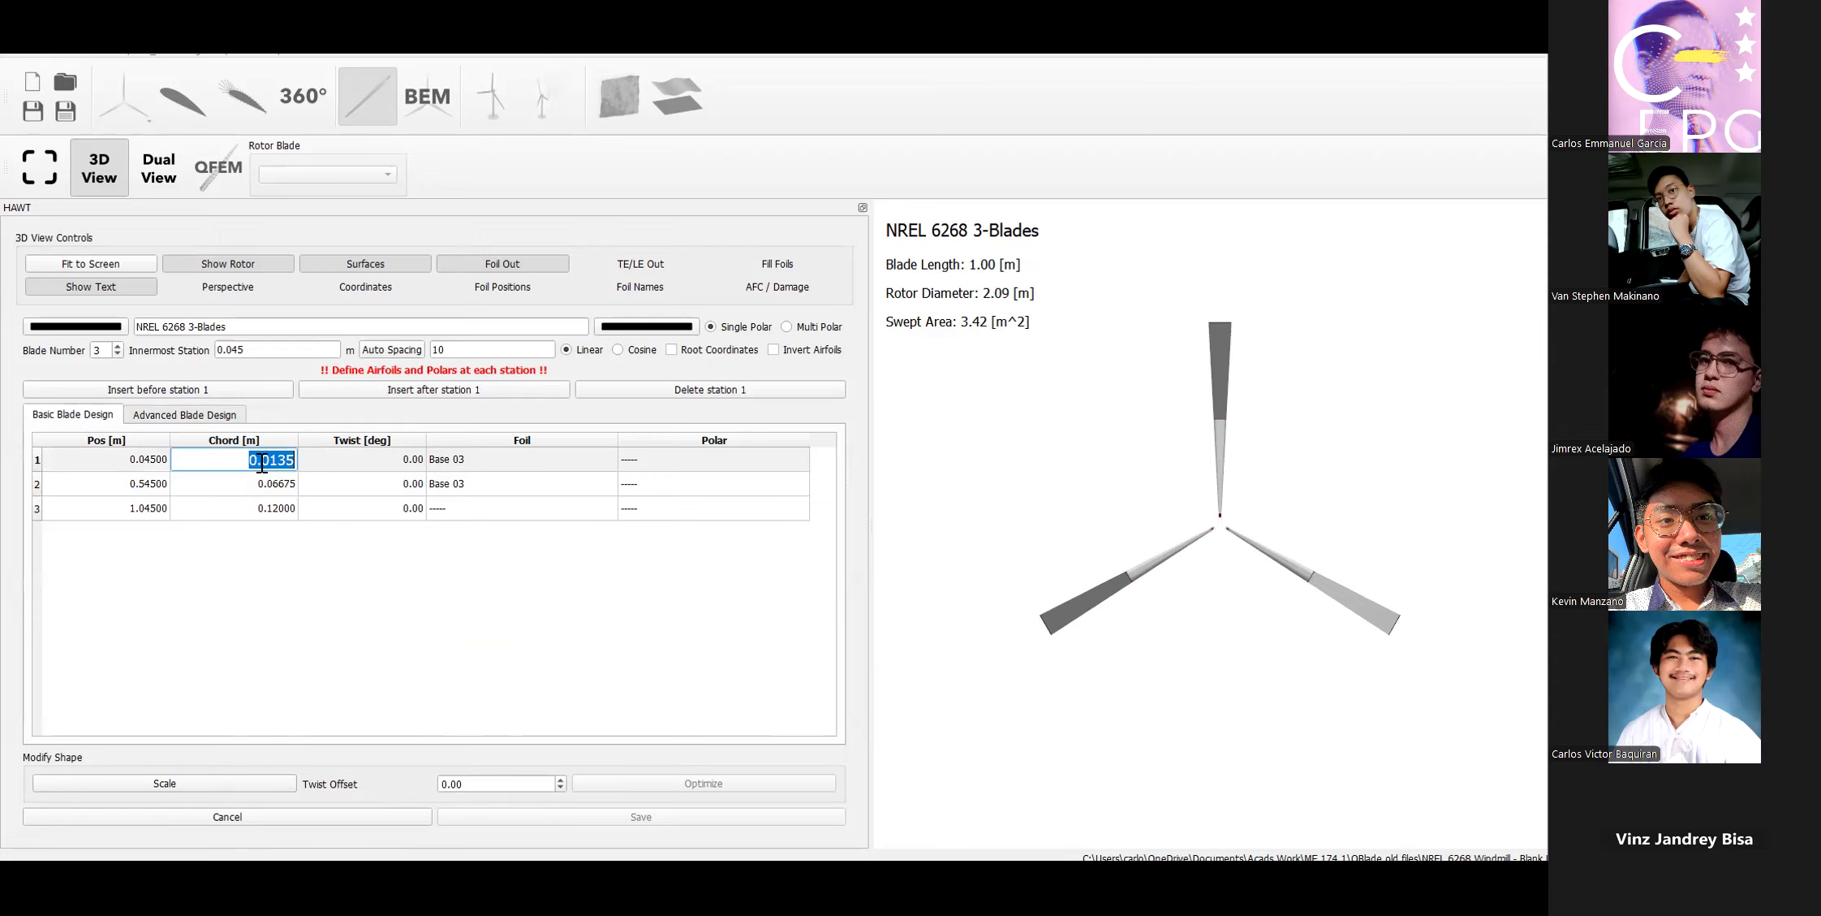
pyautogui.doubleClick(272, 480)
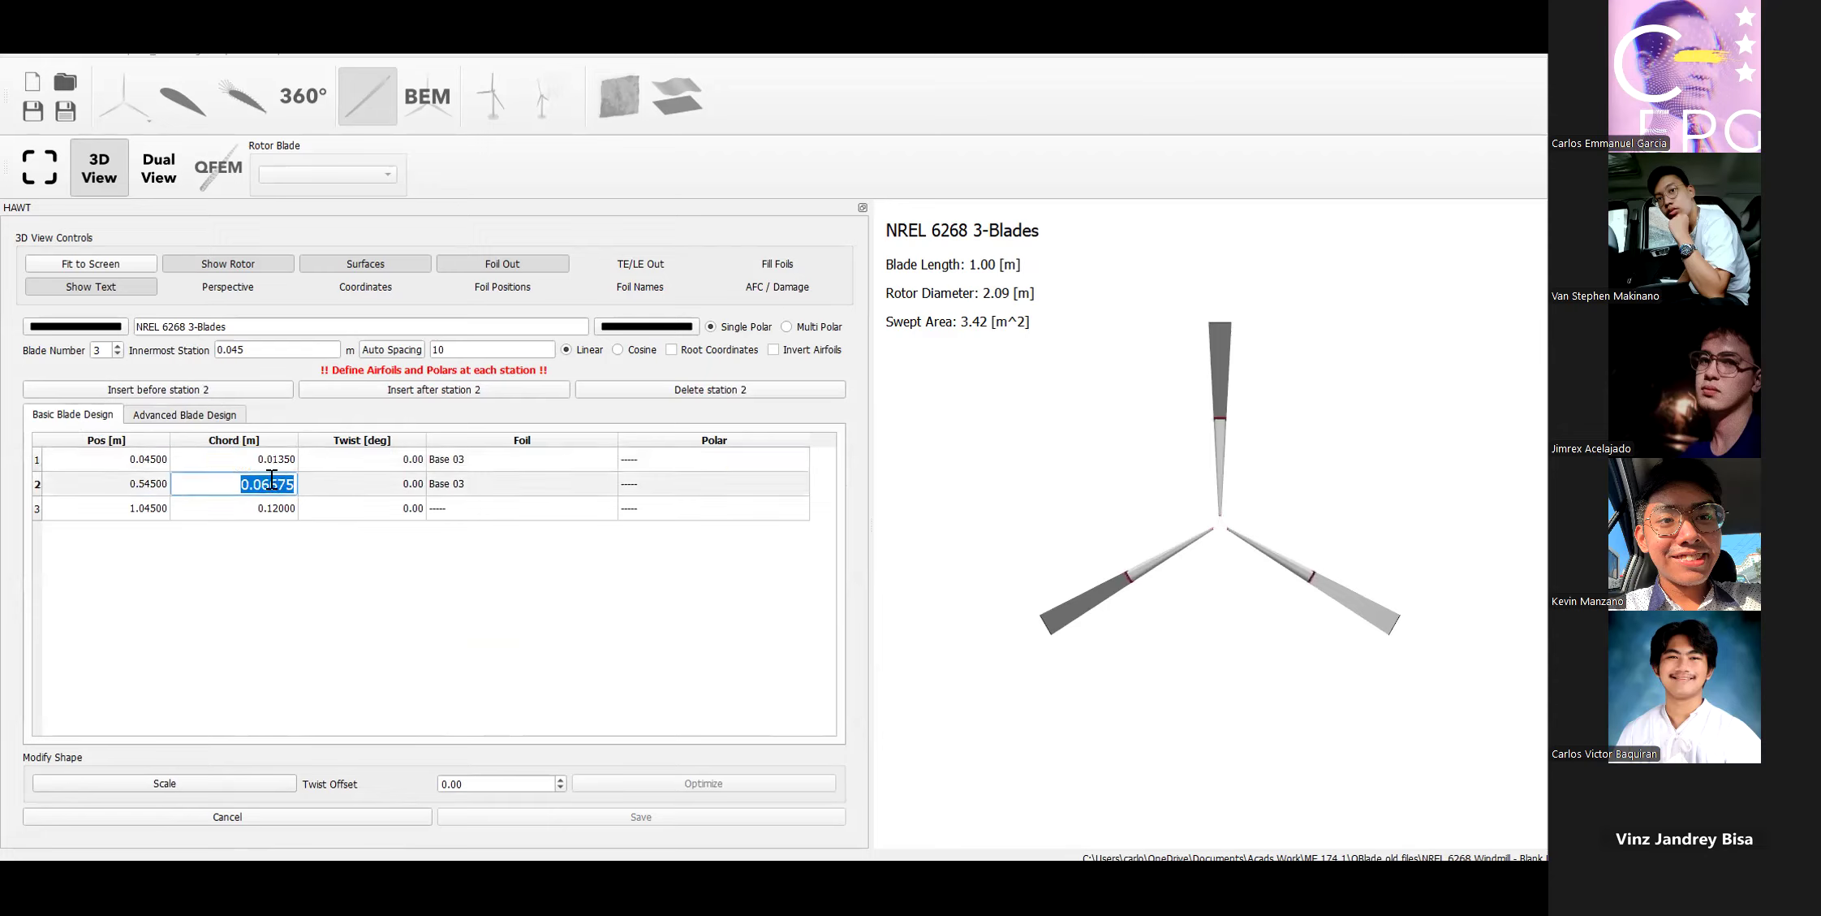
pyautogui.hotkey('ctrl', 'v')
pyautogui.doubleClick(485, 483)
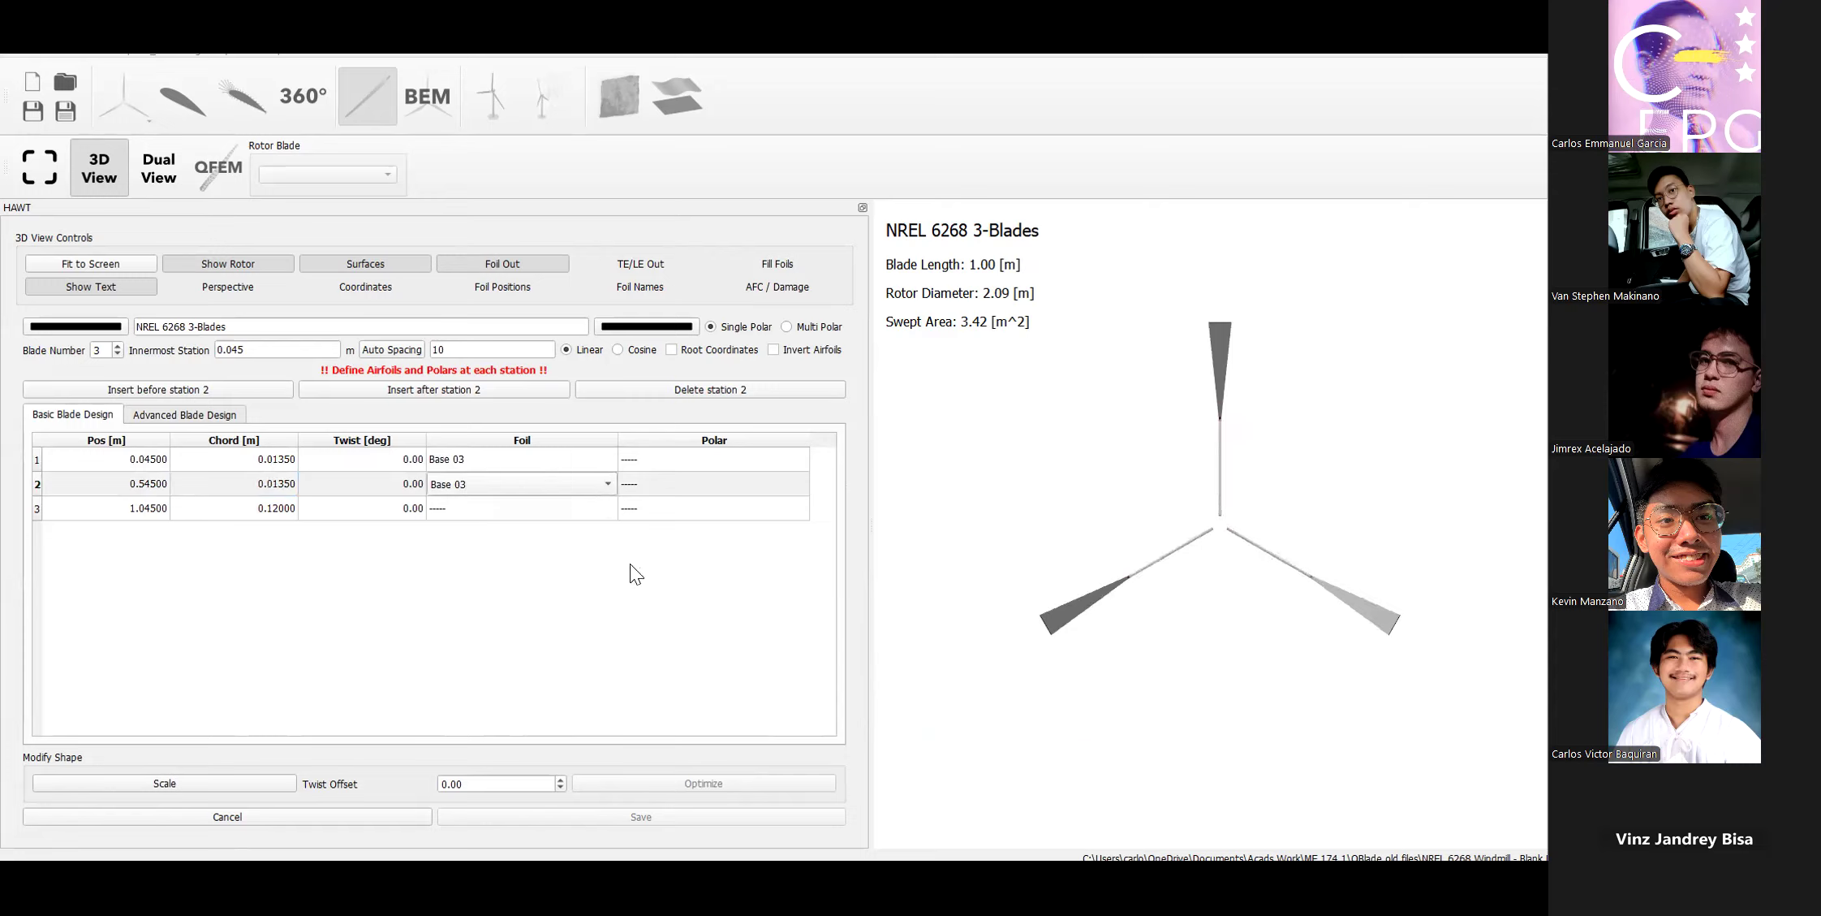
pyautogui.click(575, 566)
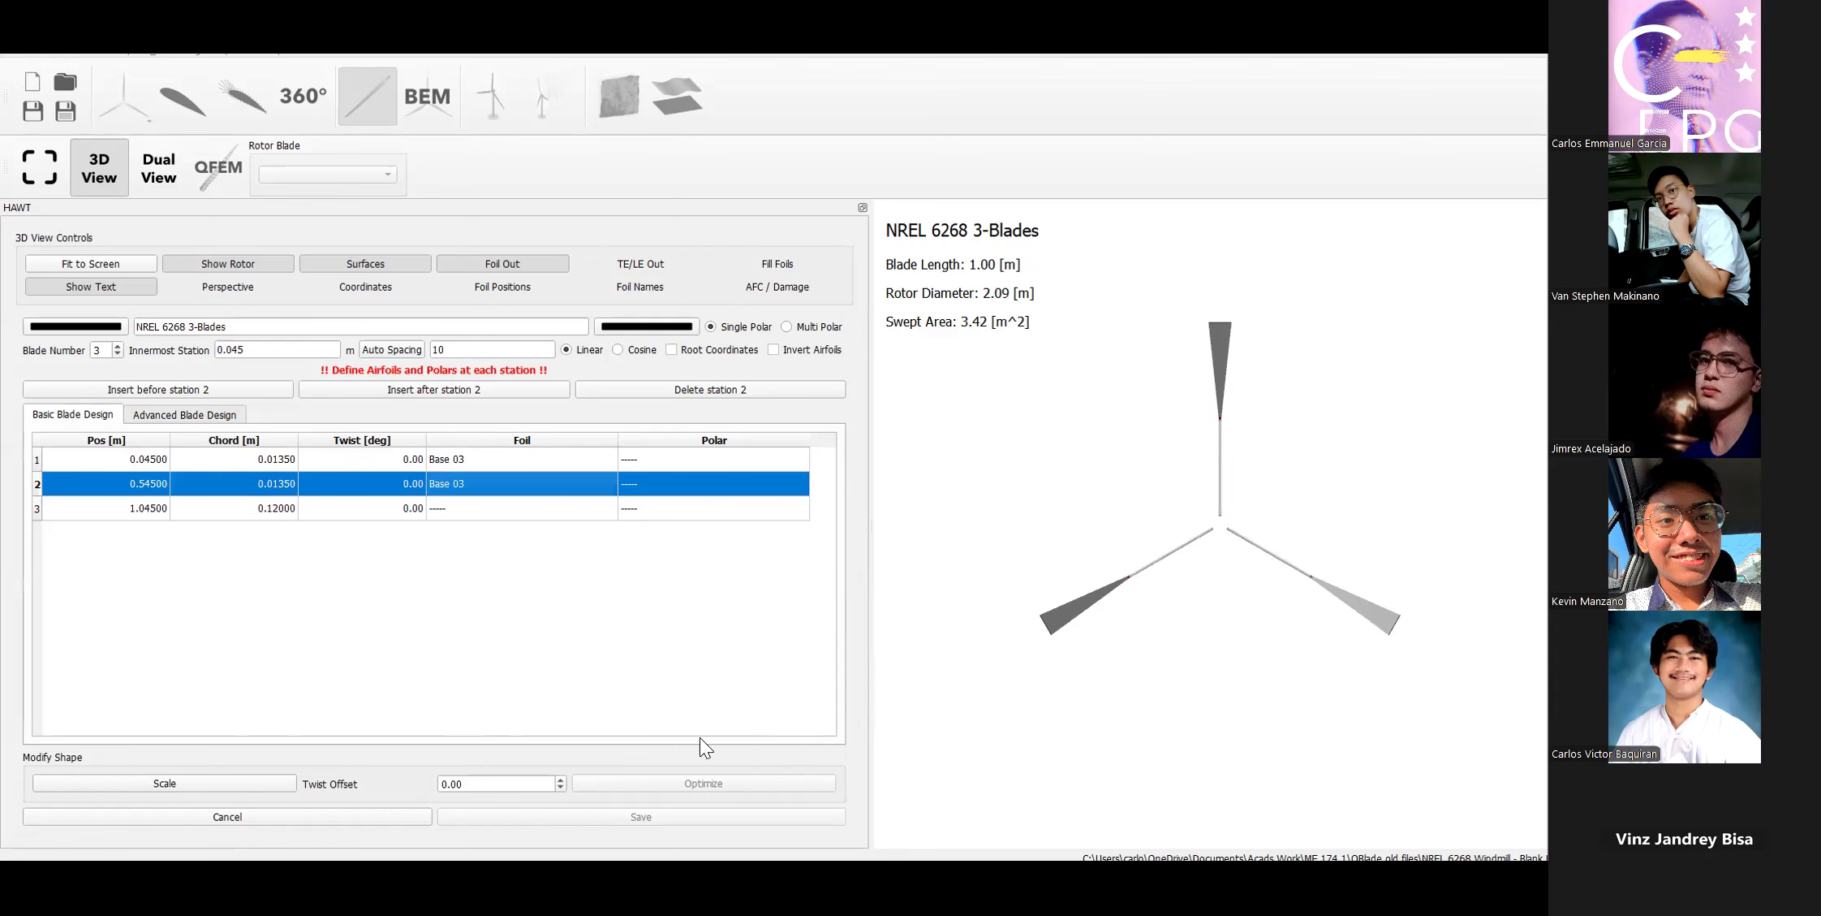
# Set the second station's position to 0.0225 m from the Excel radius column and delete that station in QBlade.
pyautogui.hotkey('alt', 'Tab')
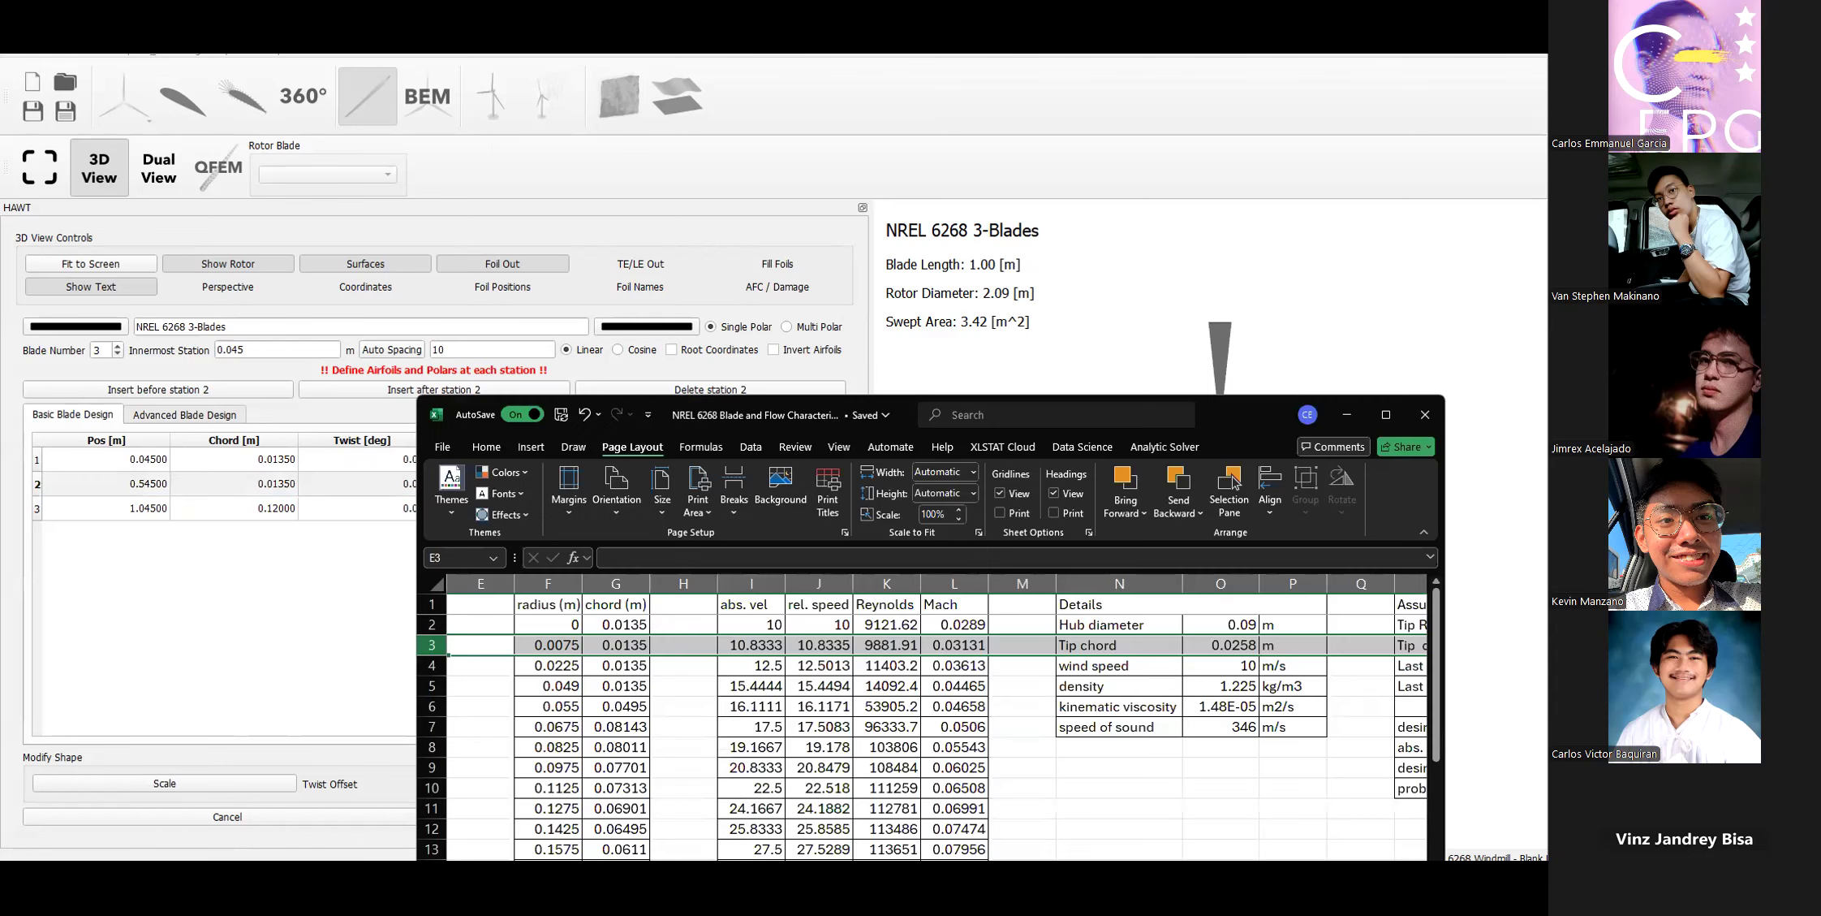
pyautogui.click(541, 646)
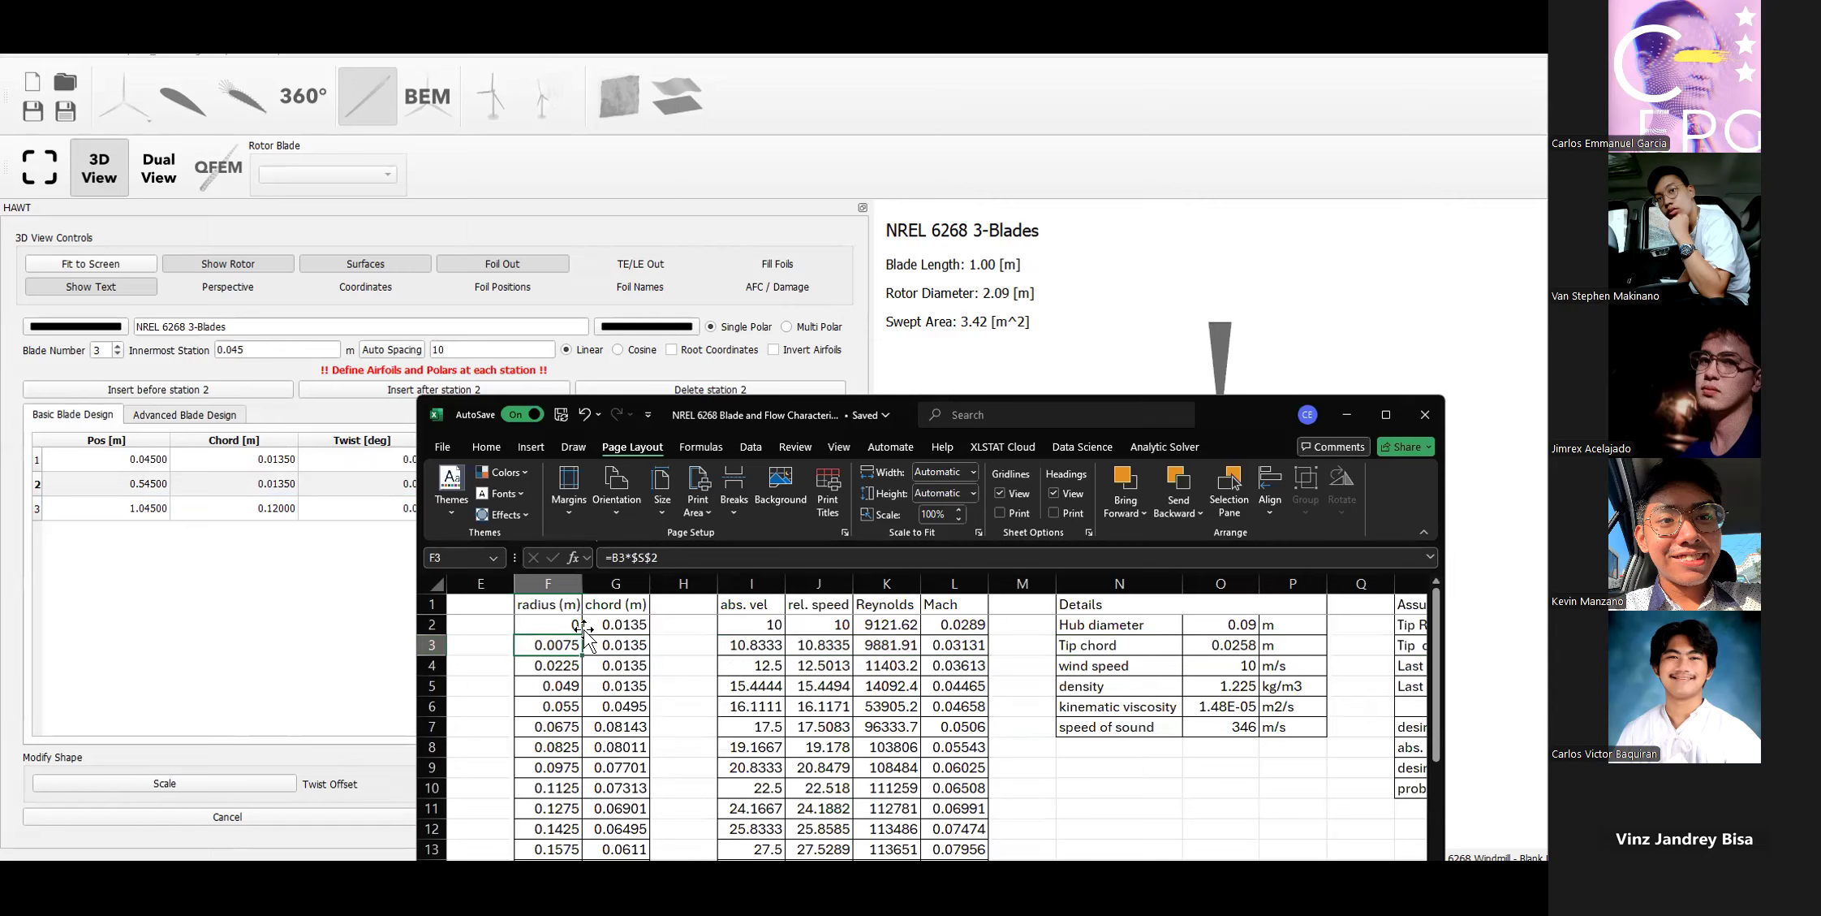
pyautogui.hotkey('ctrl', 'c')
pyautogui.moveTo(811, 412); pyautogui.dragTo(852, 325)
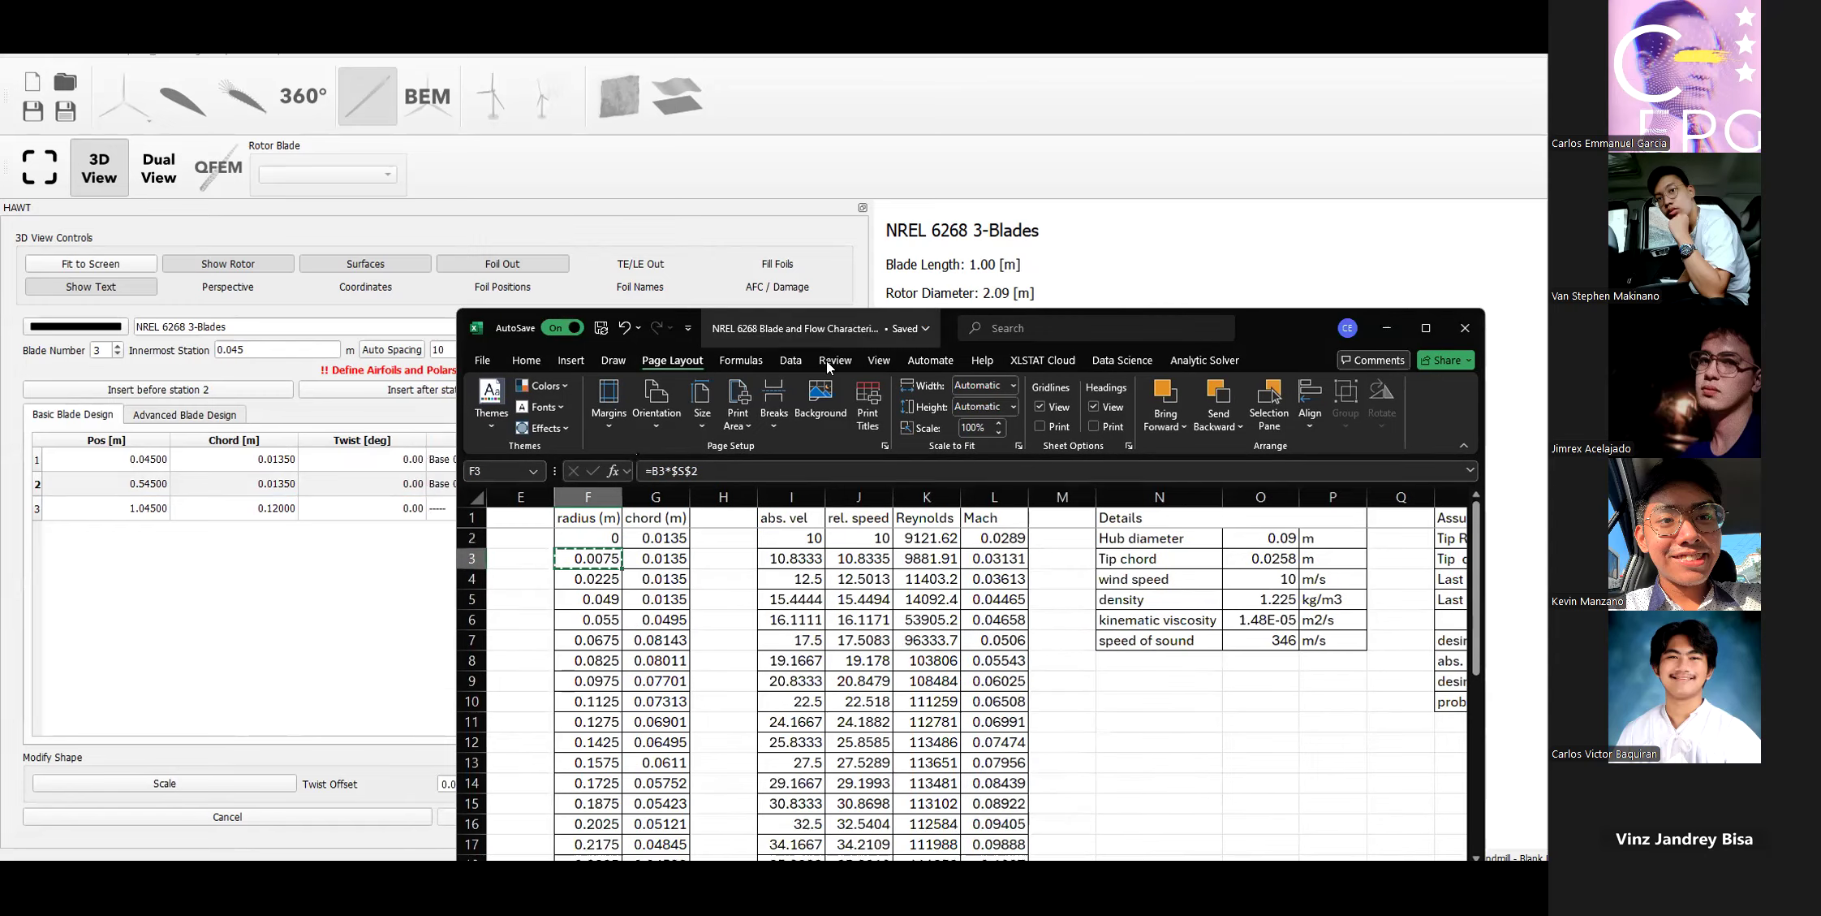
pyautogui.click(602, 581)
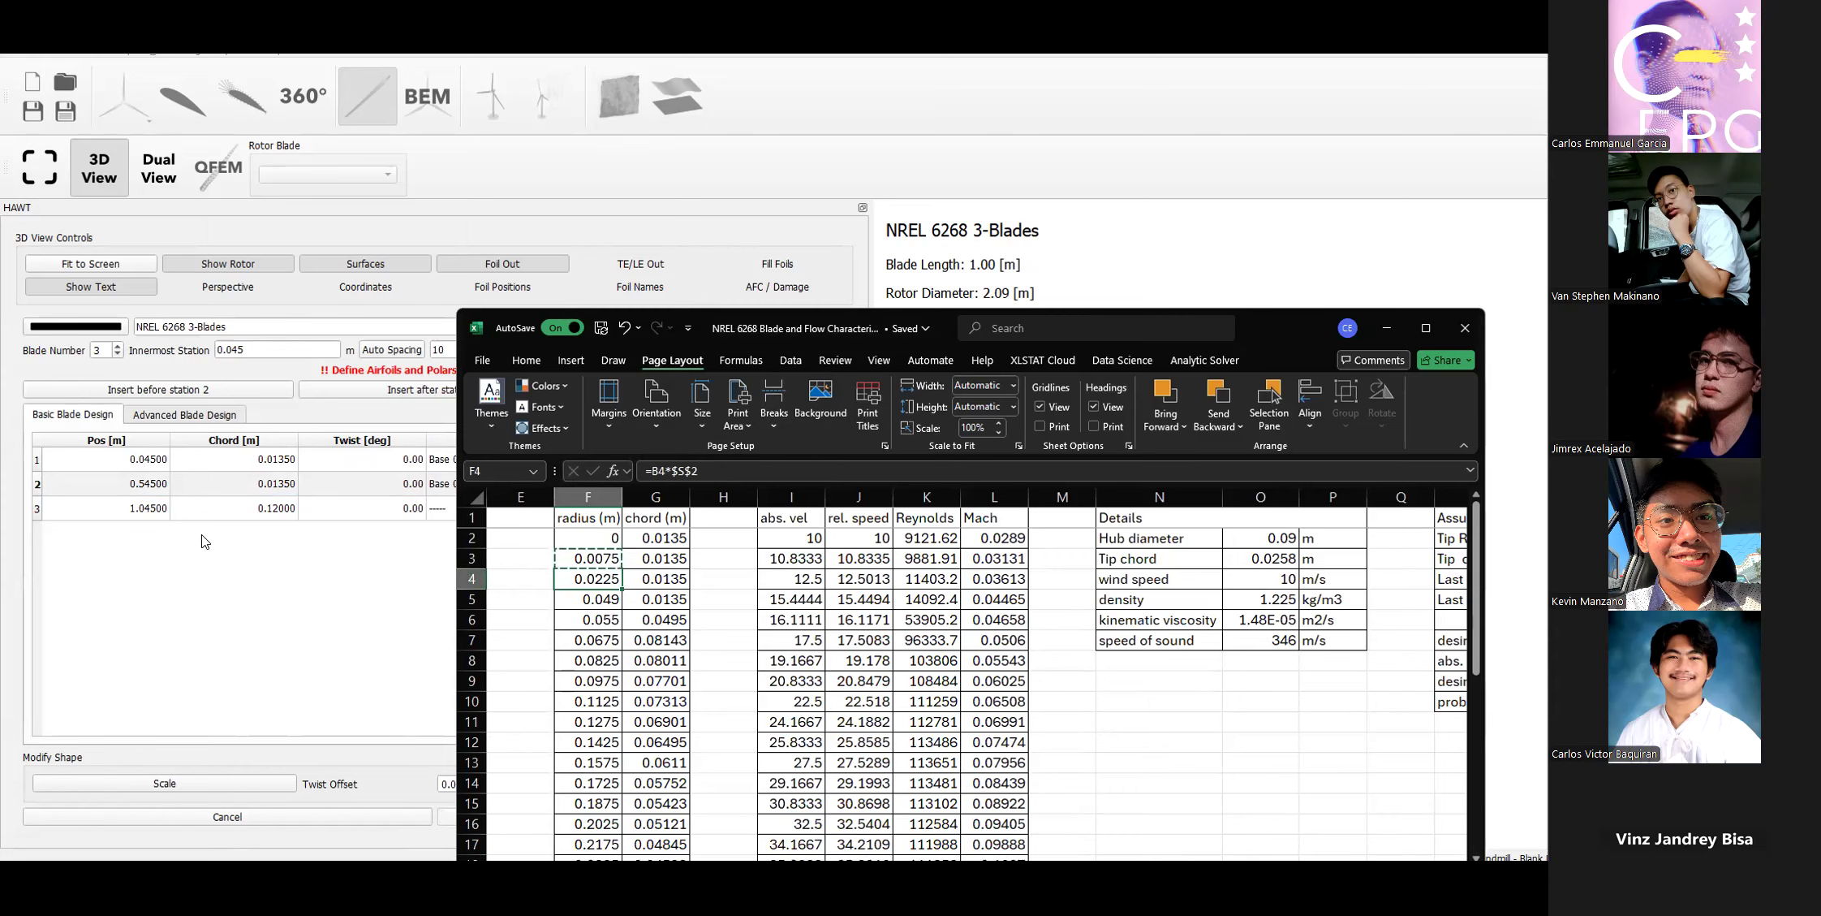
pyautogui.doubleClick(151, 487)
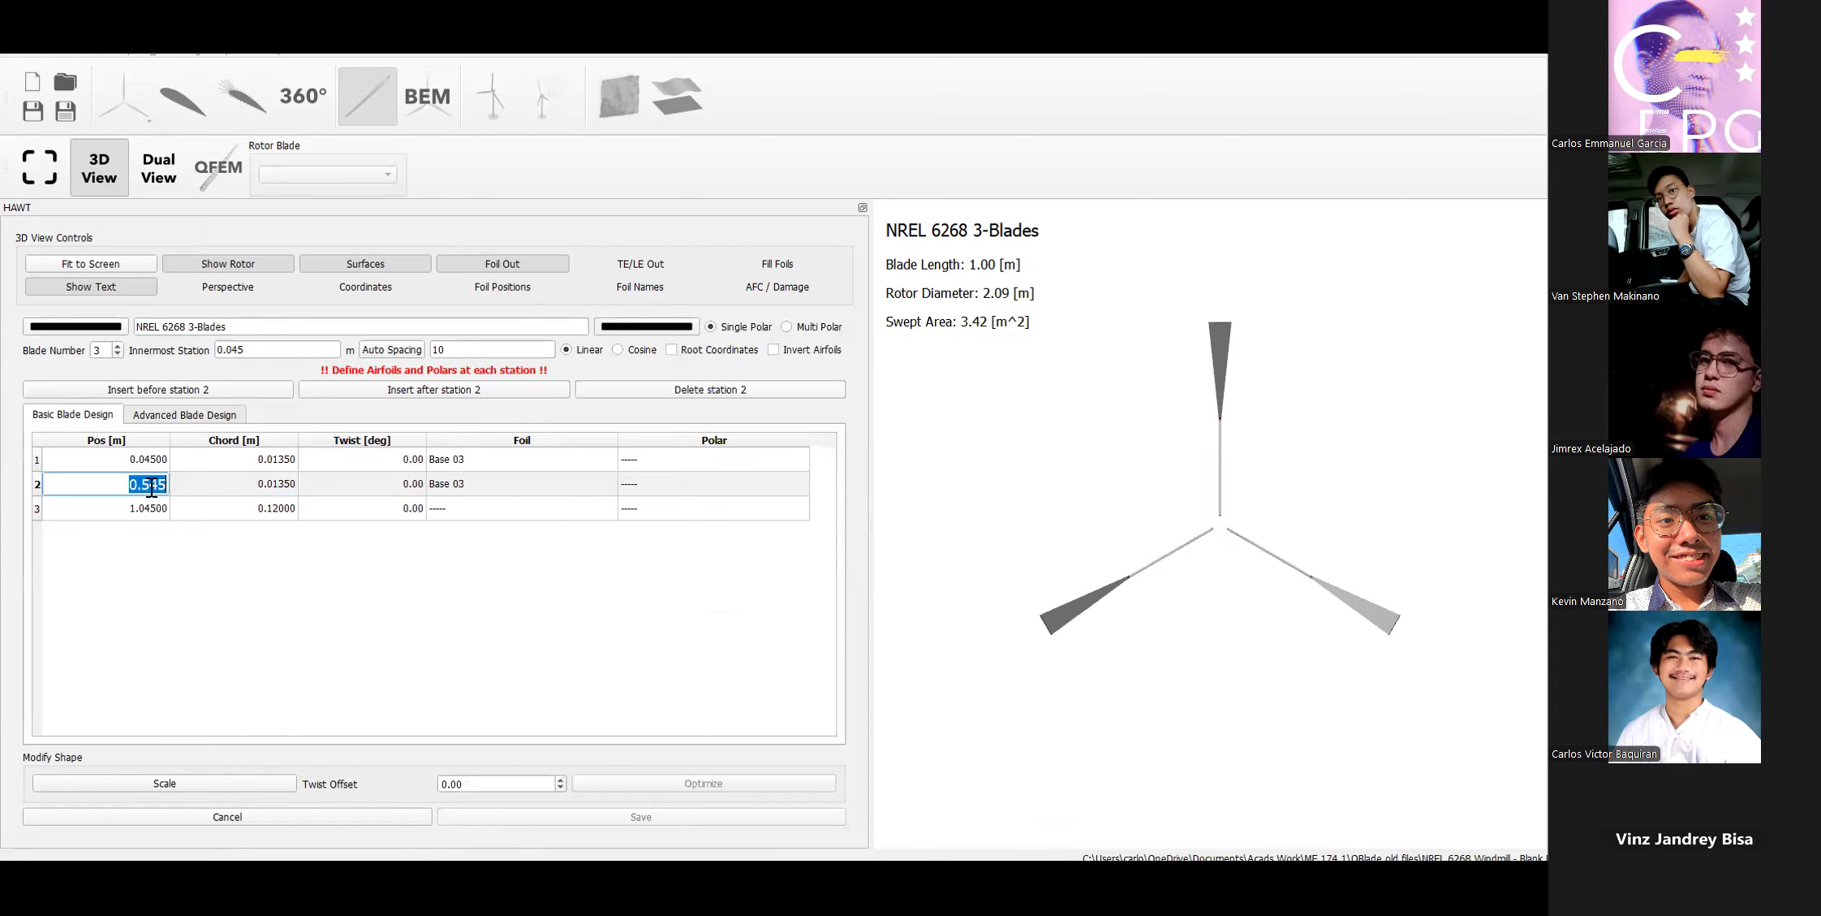
pyautogui.write('0.0225')
pyautogui.press('Return')
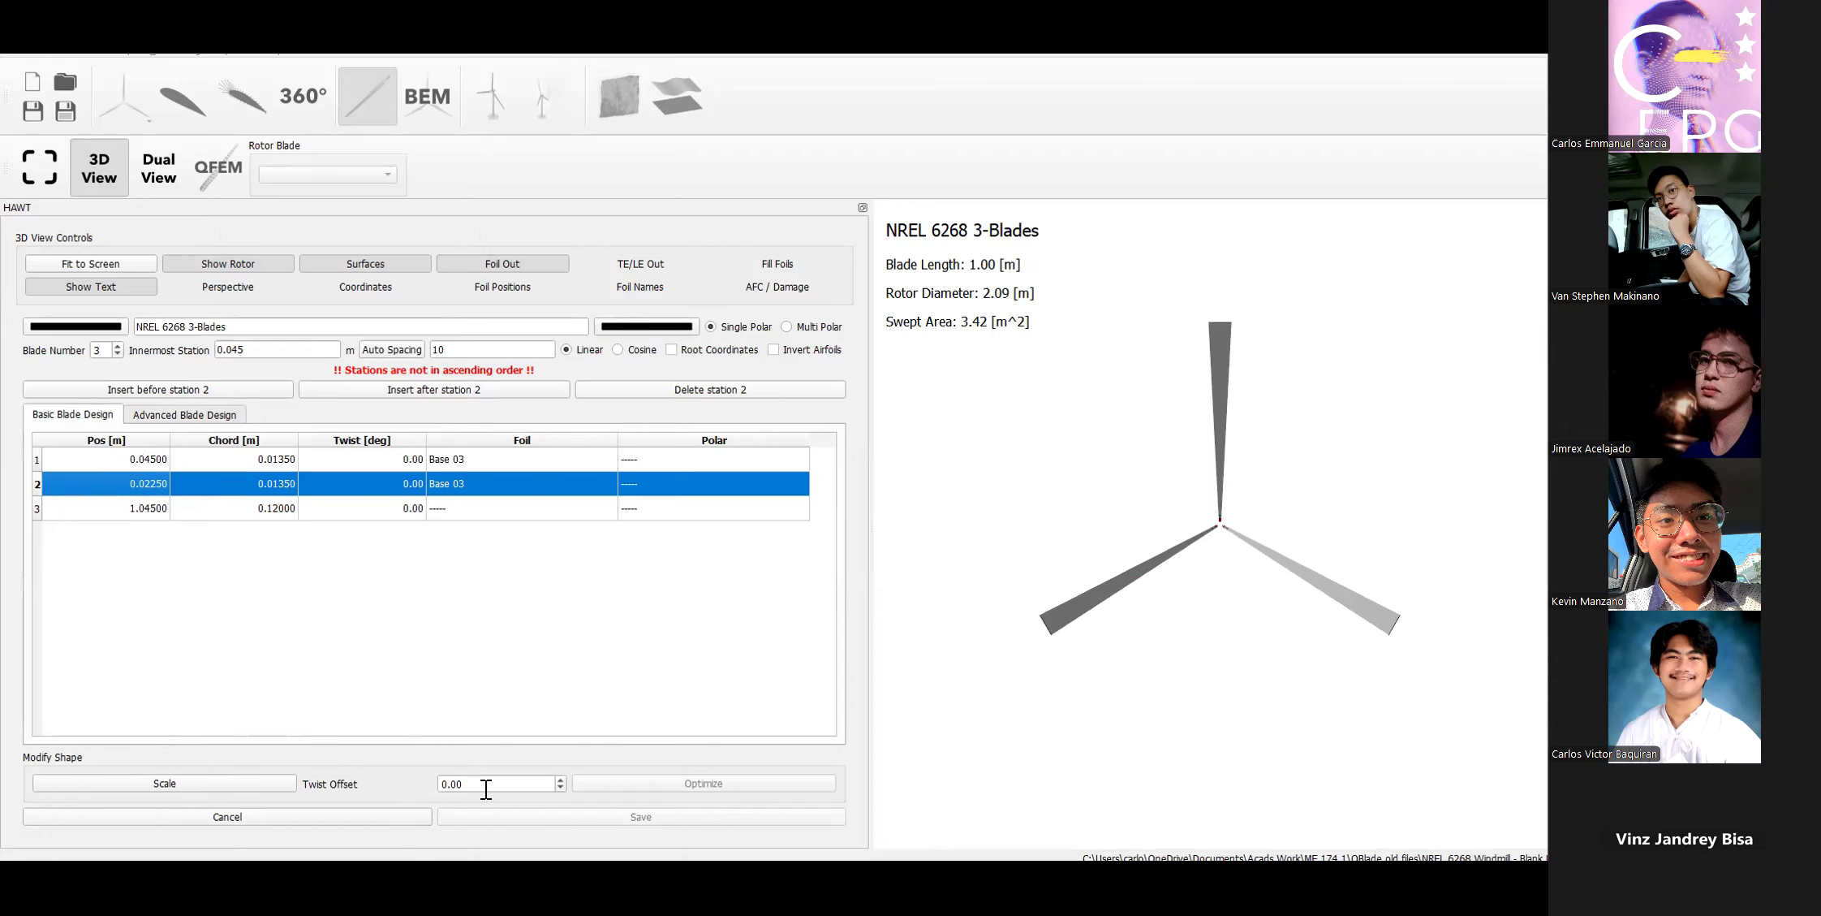
pyautogui.click(755, 395)
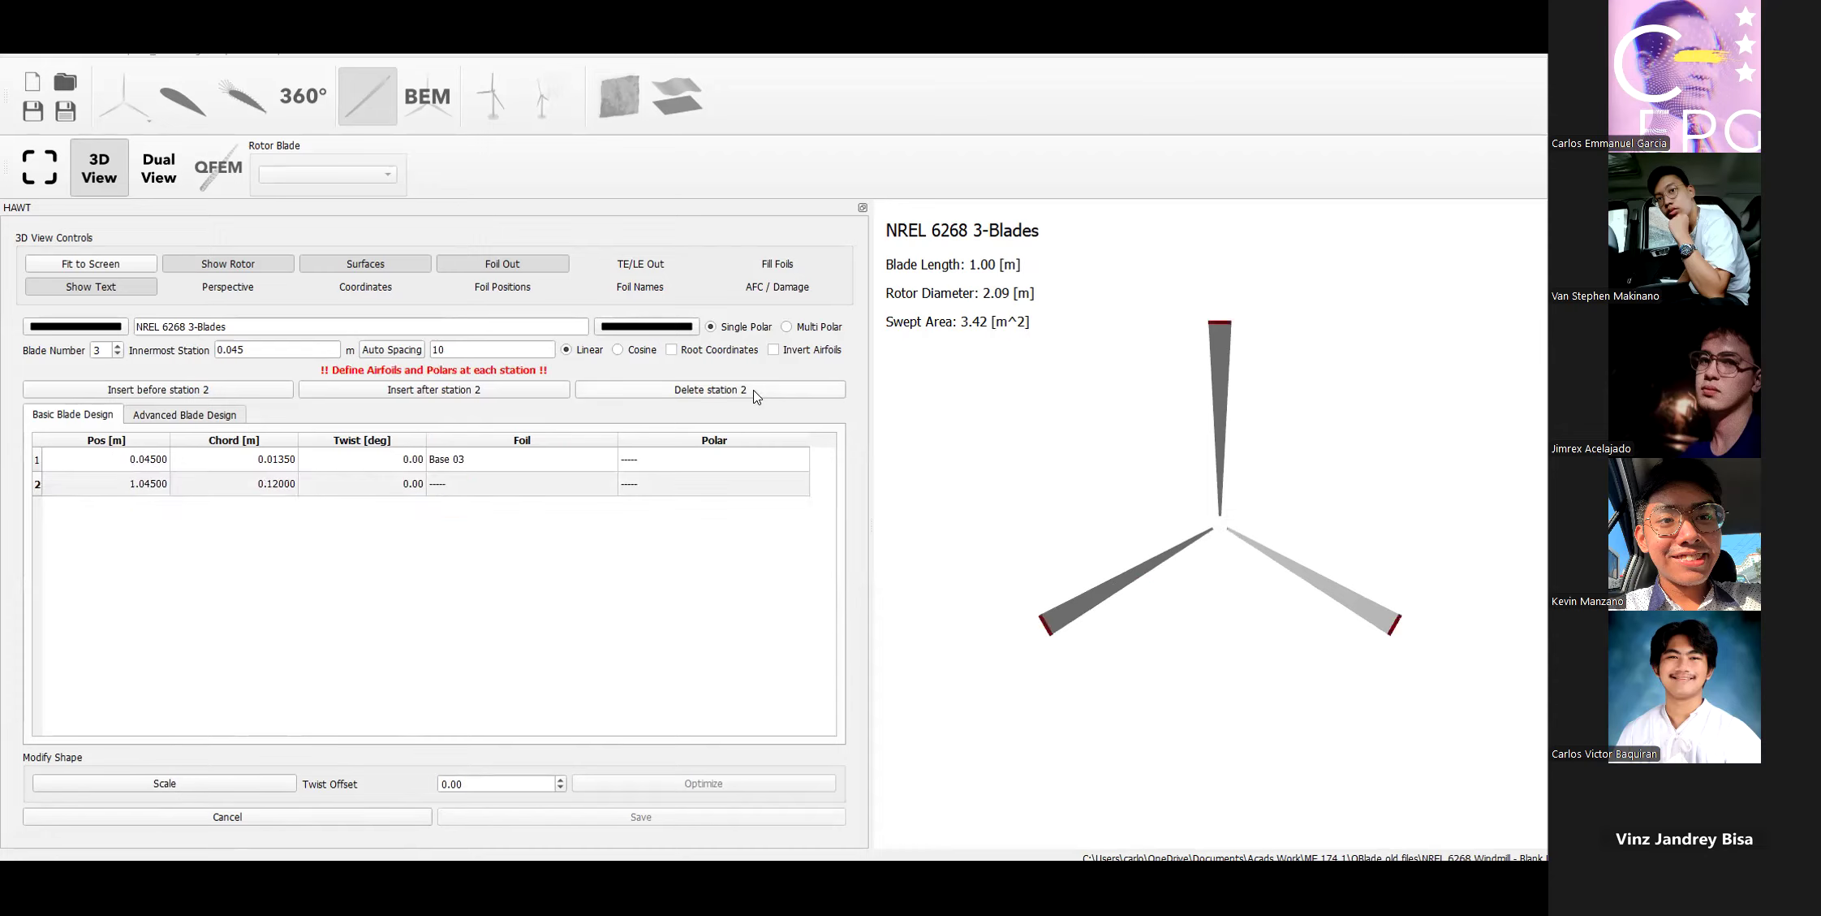
# Insert a new station after the first station of the blade.
pyautogui.click(37, 485)
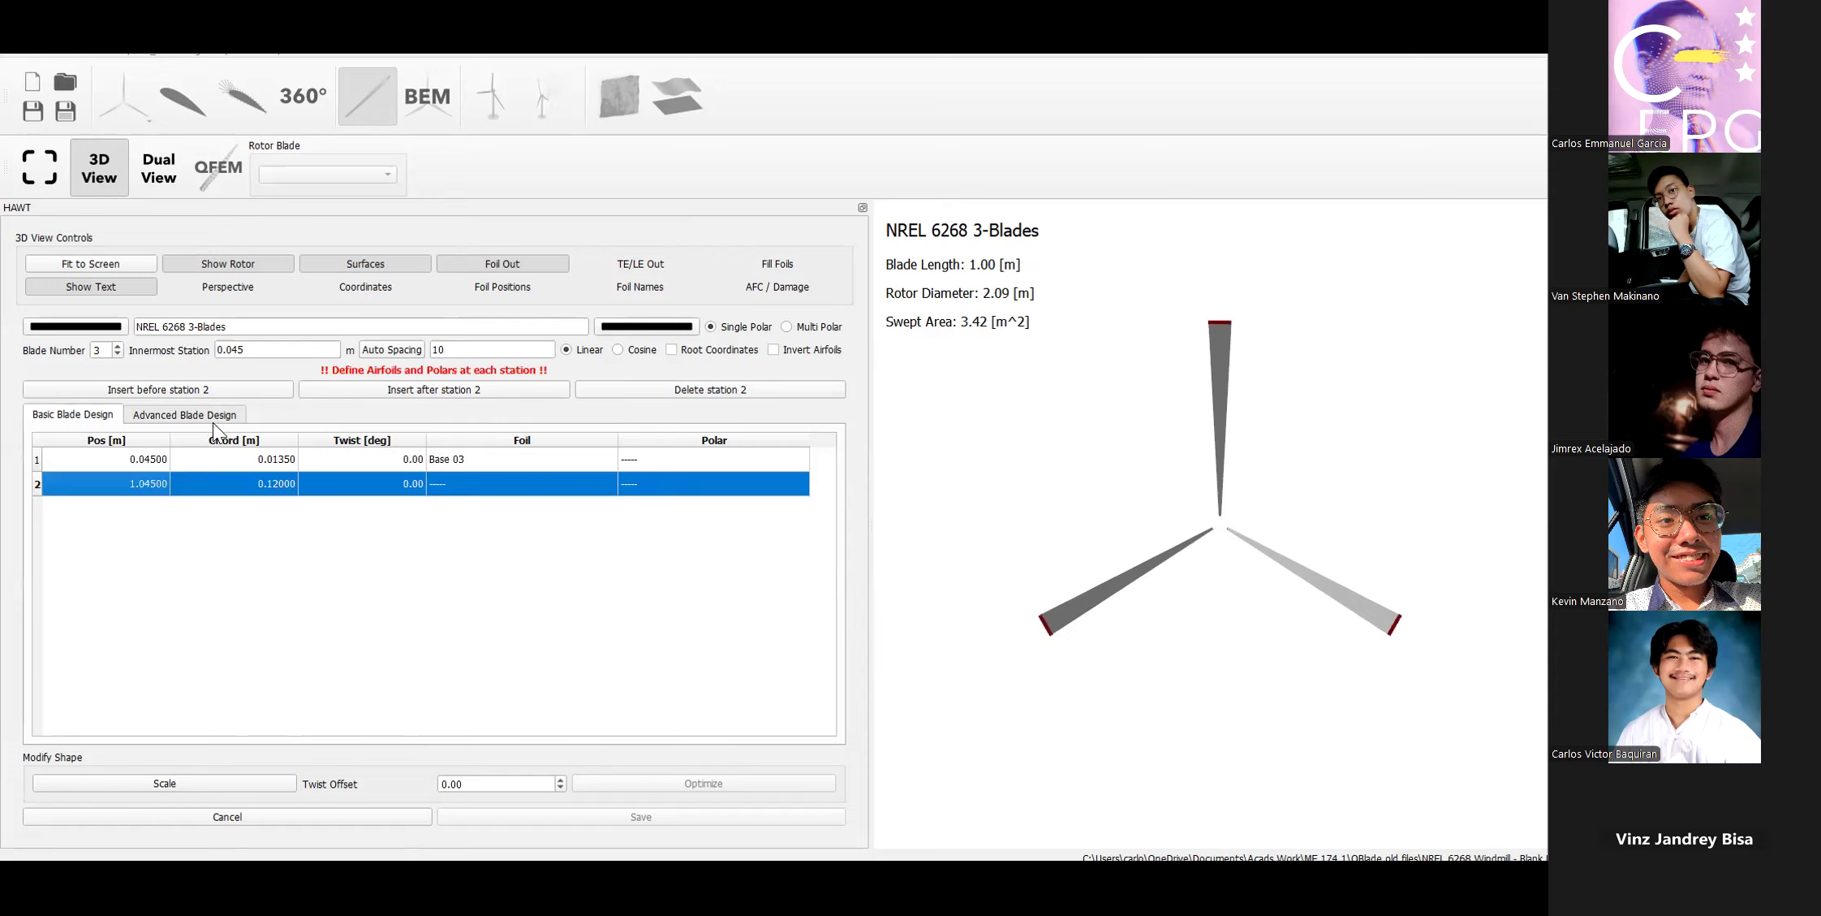
pyautogui.doubleClick(36, 457)
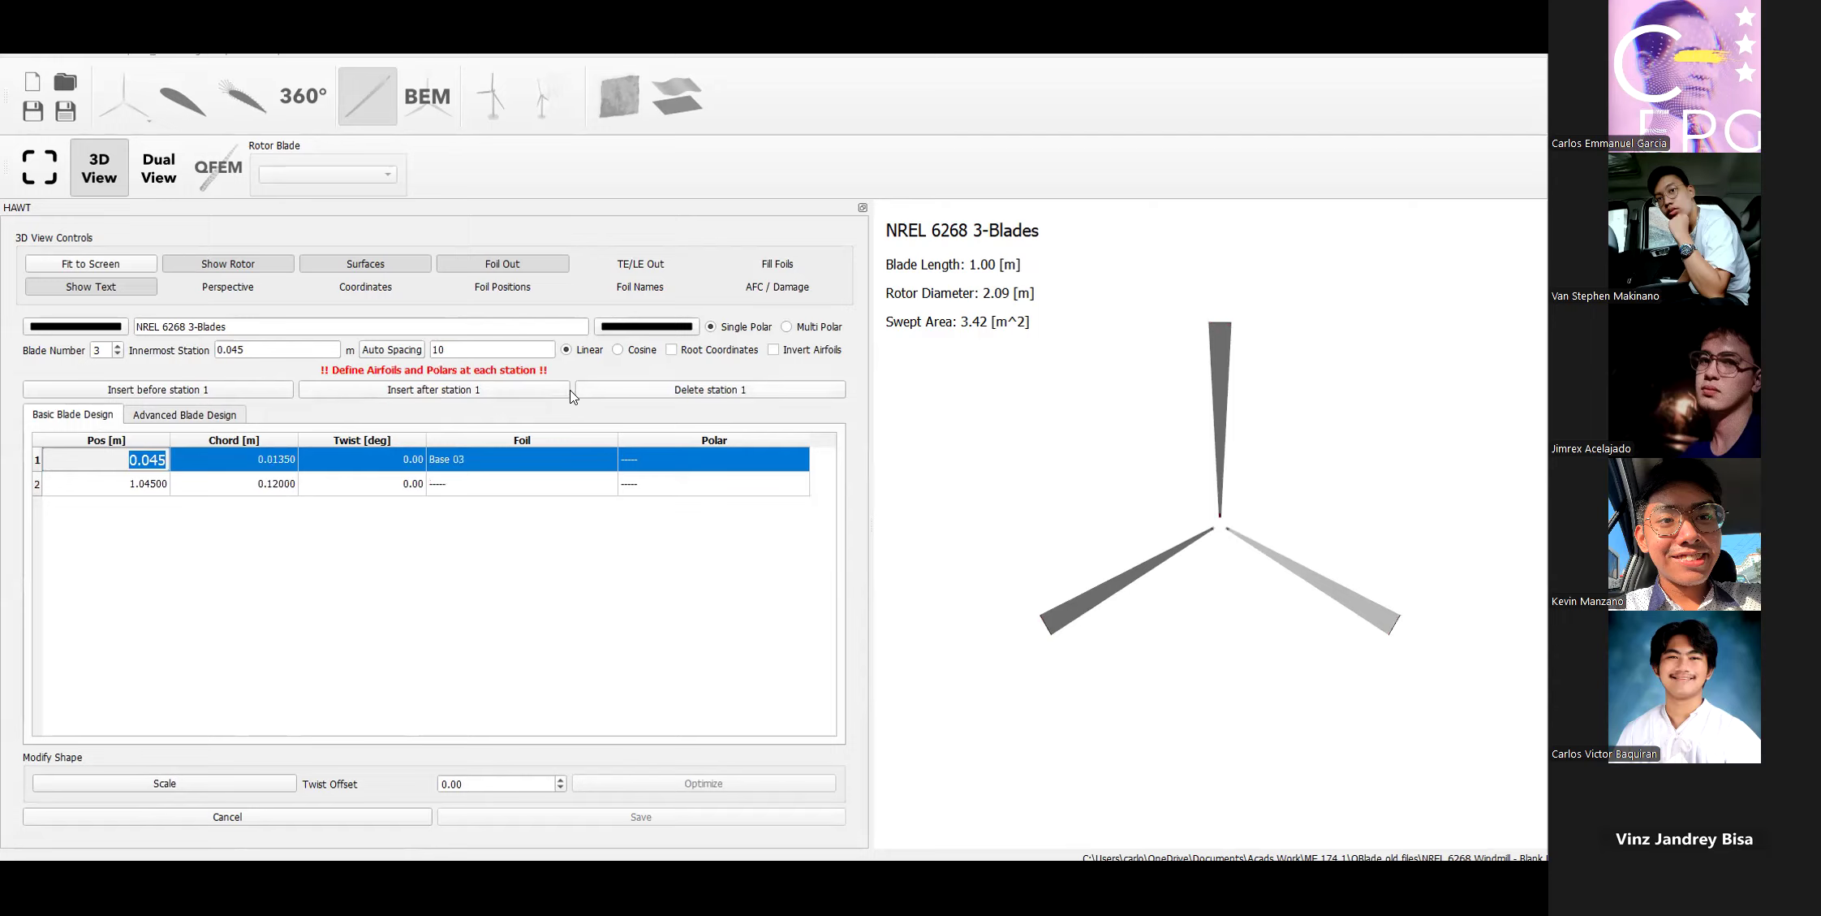
pyautogui.click(523, 391)
# Switch to the Excel station data, bring its leading columns into view, and locate the radius for station number 3.
pyautogui.doubleClick(144, 485)
pyautogui.click(656, 873)
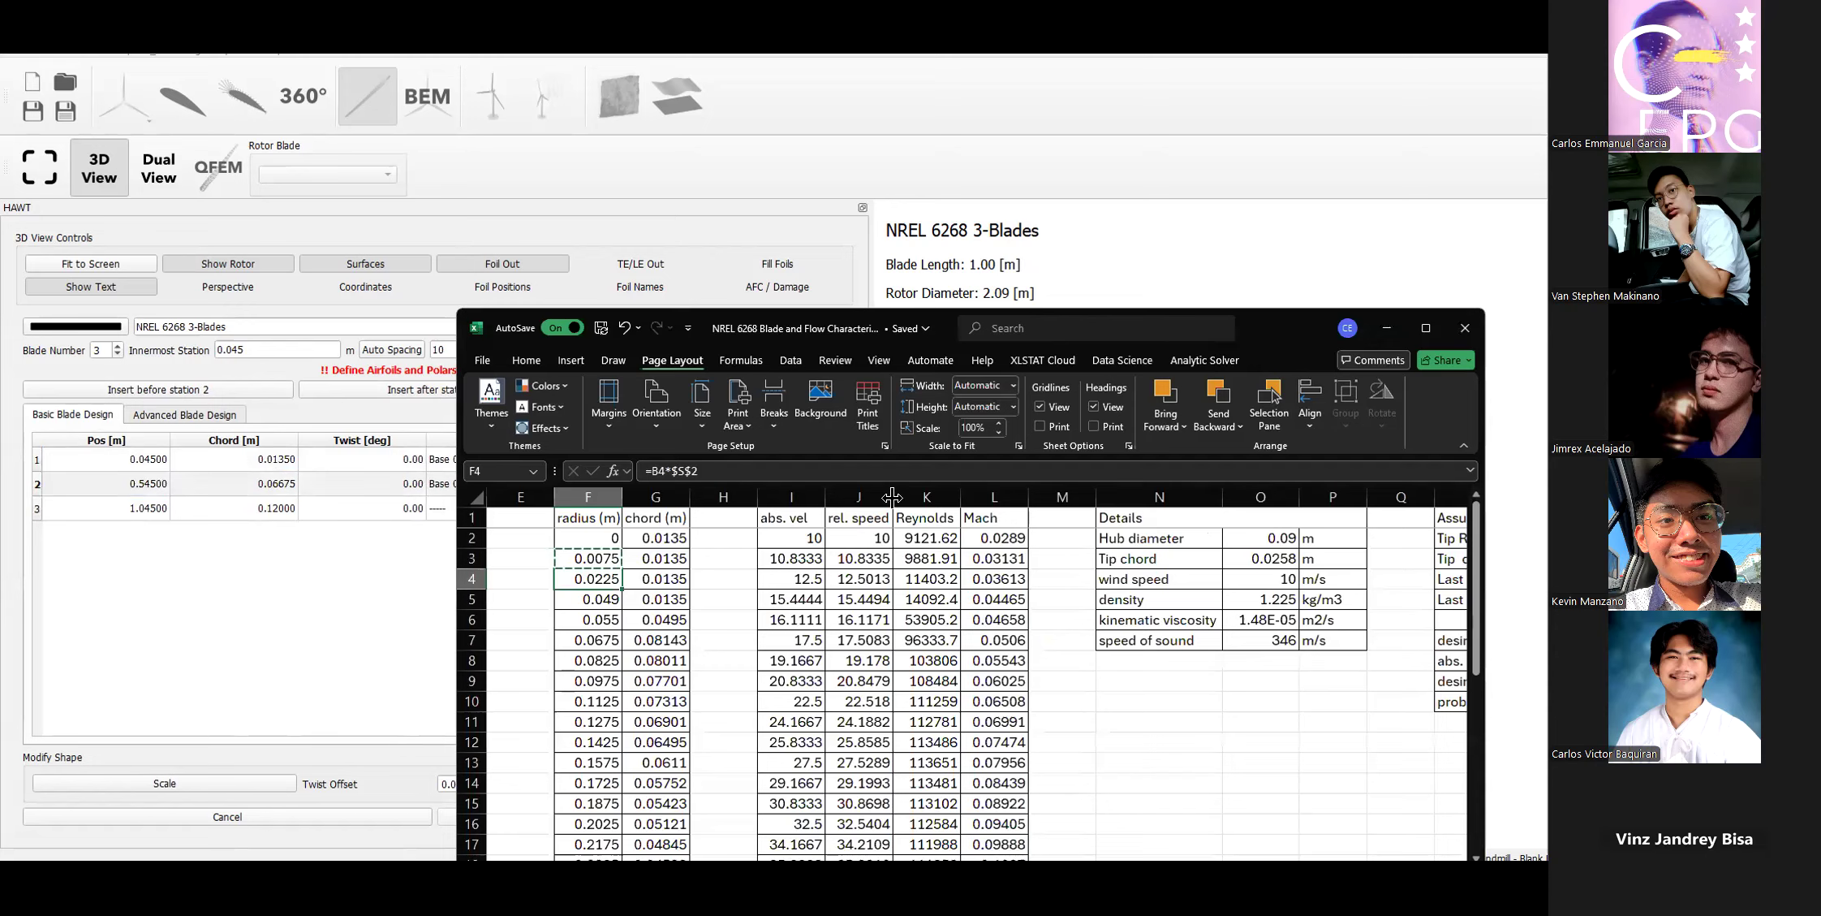
pyautogui.click(540, 597)
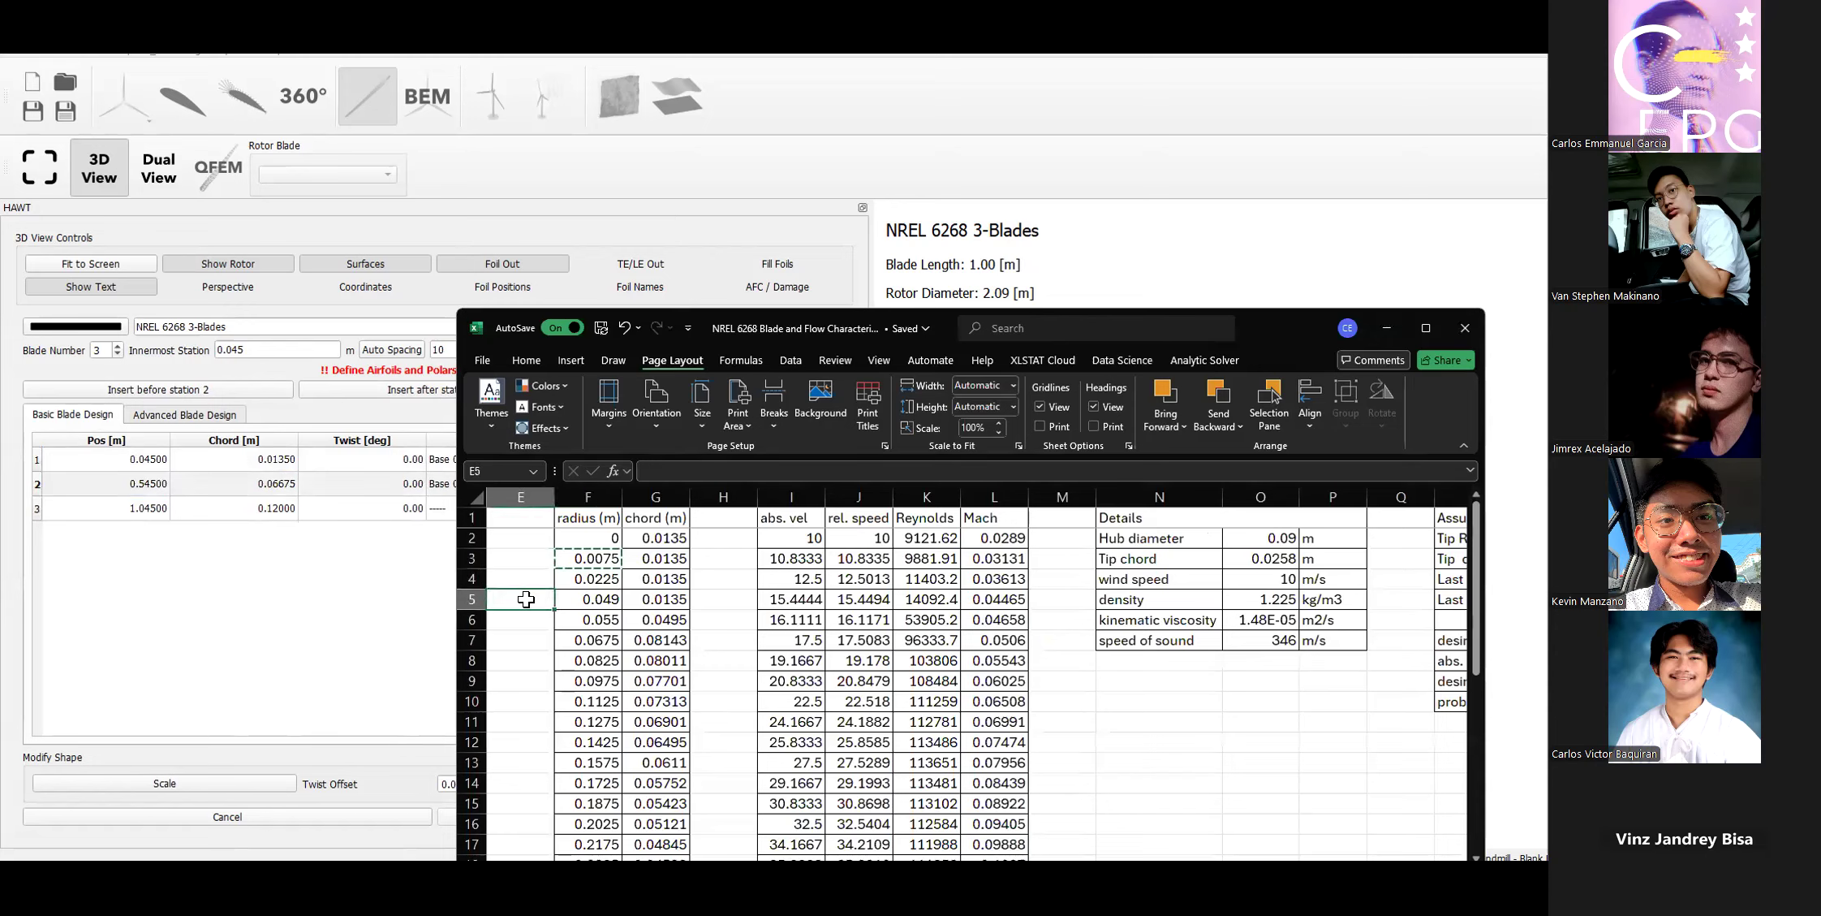
pyautogui.click(469, 600)
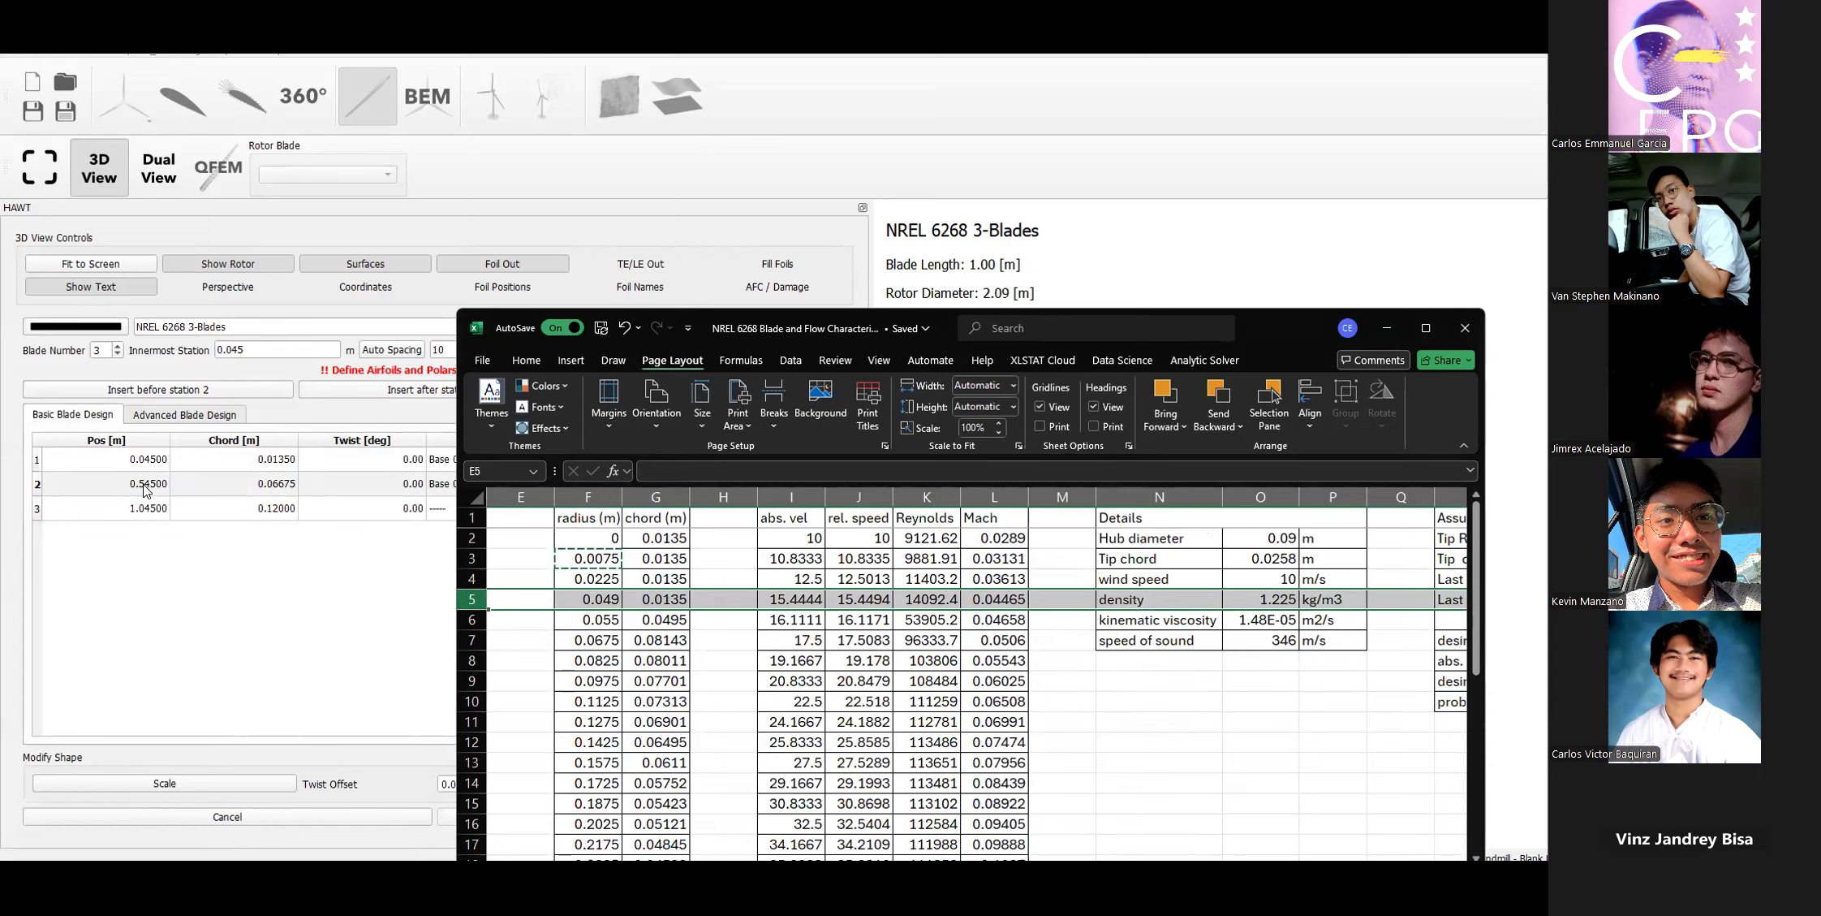
pyautogui.click(594, 597)
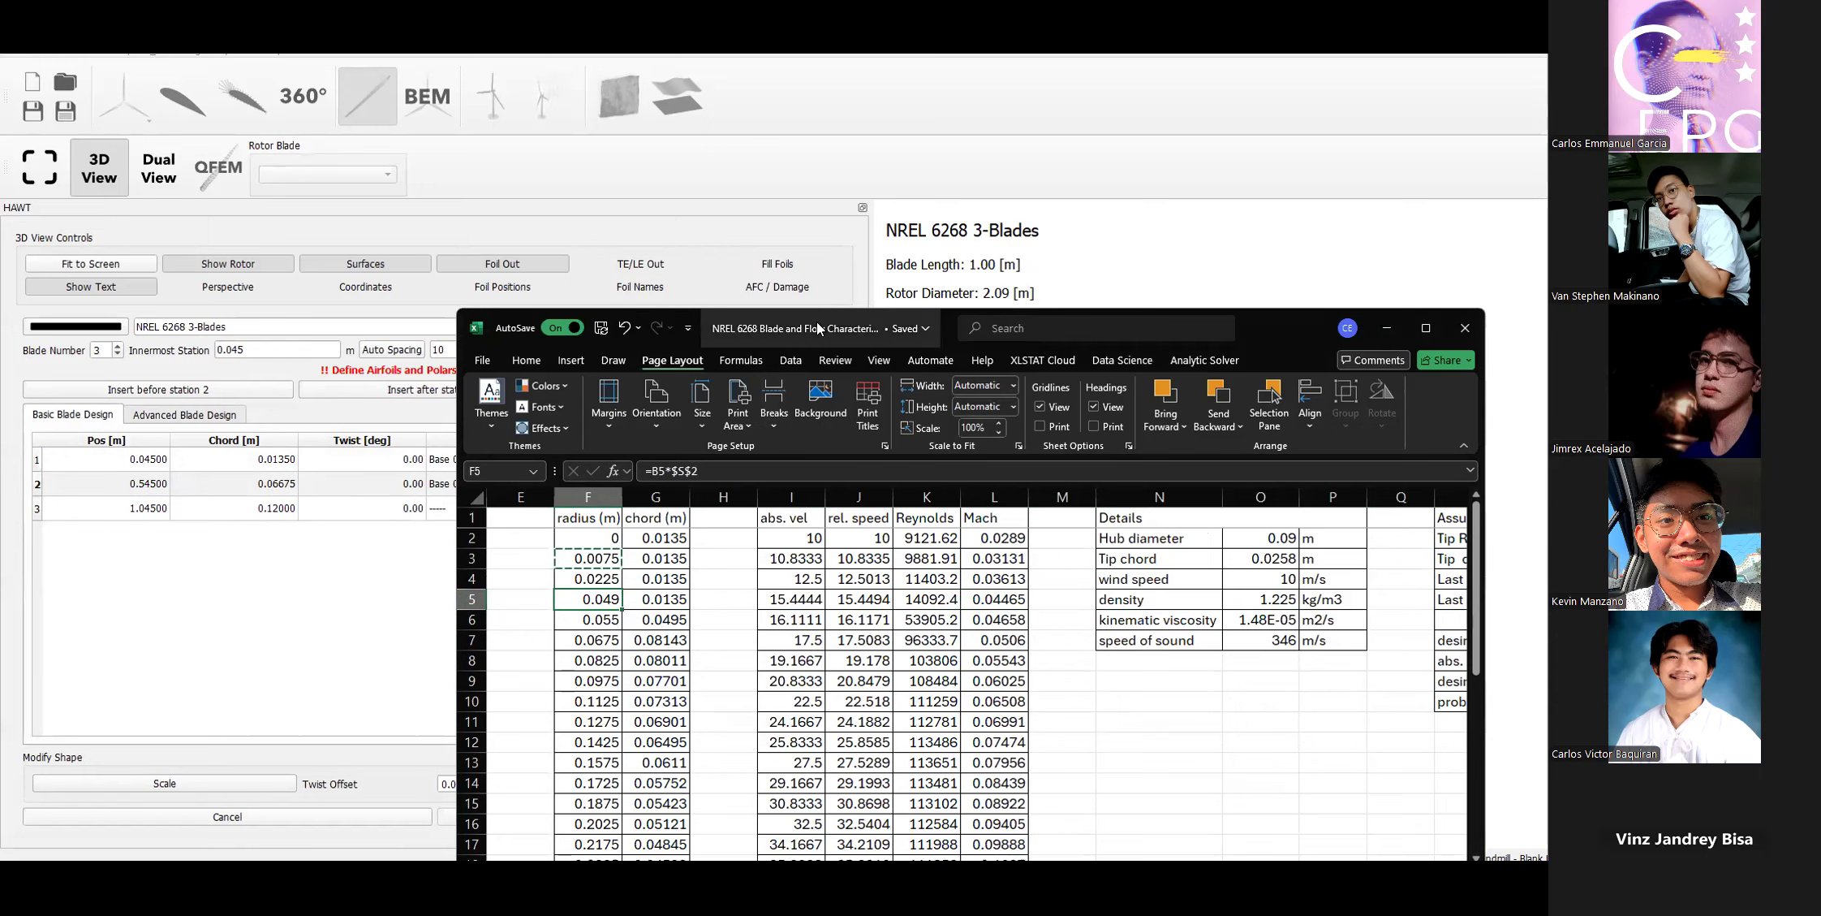
pyautogui.moveTo(817, 323); pyautogui.dragTo(791, 208)
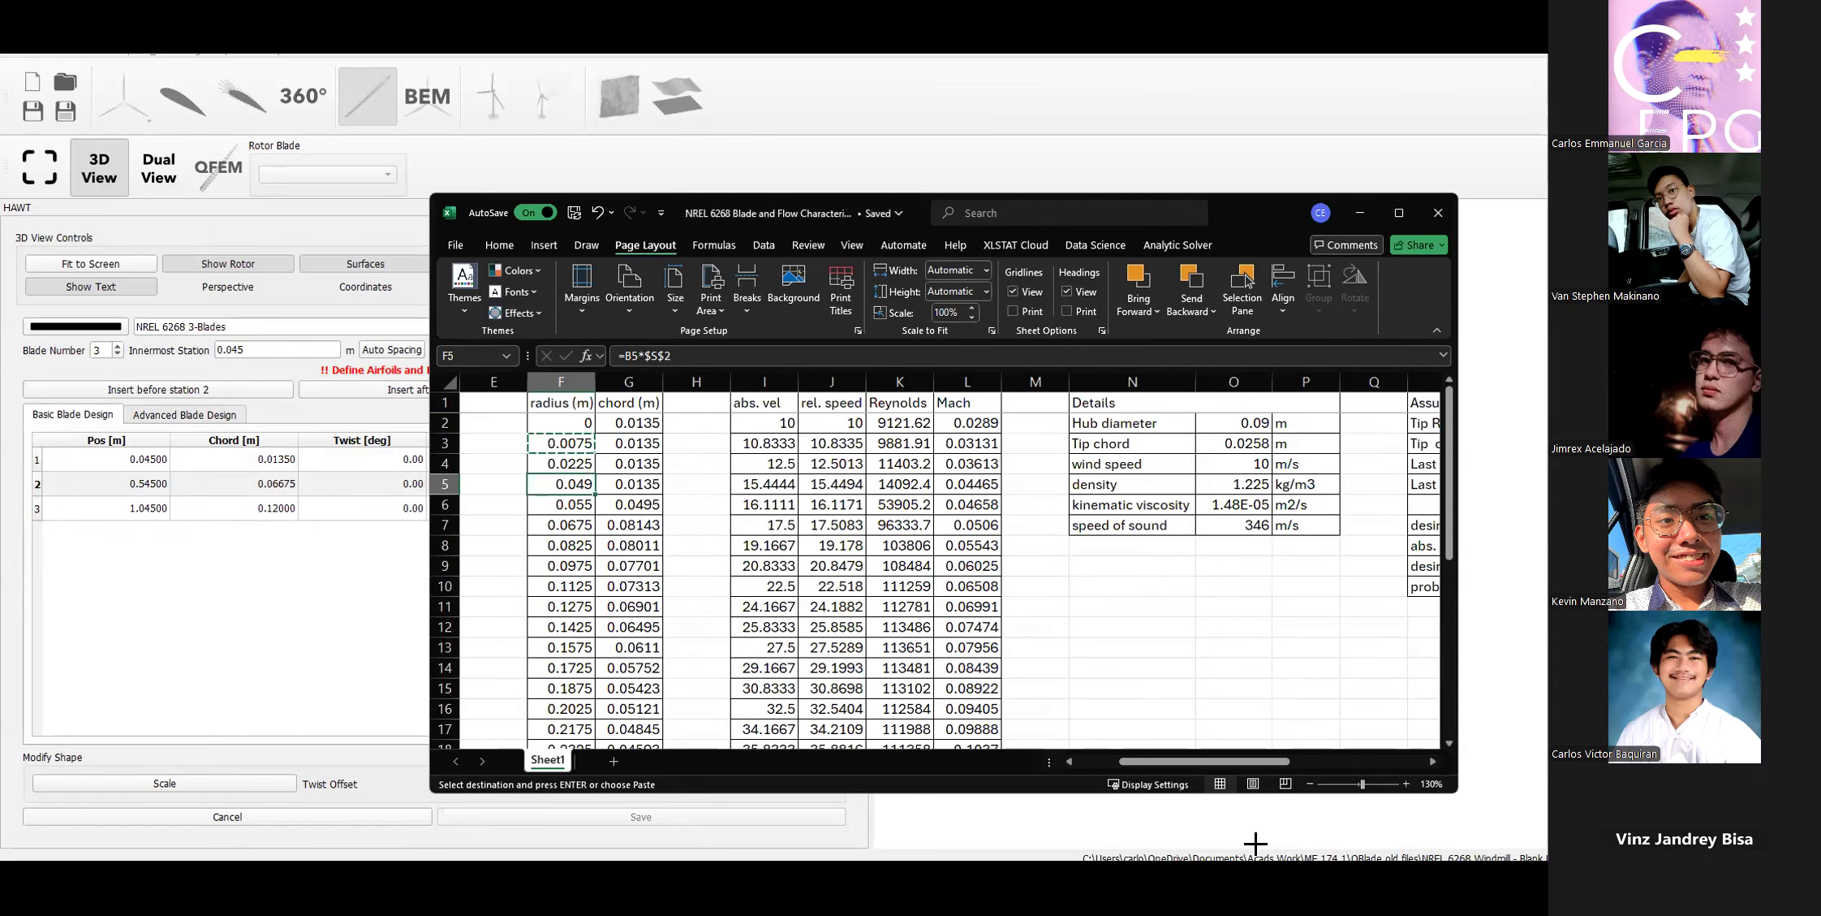
pyautogui.moveTo(1179, 762); pyautogui.dragTo(1026, 761)
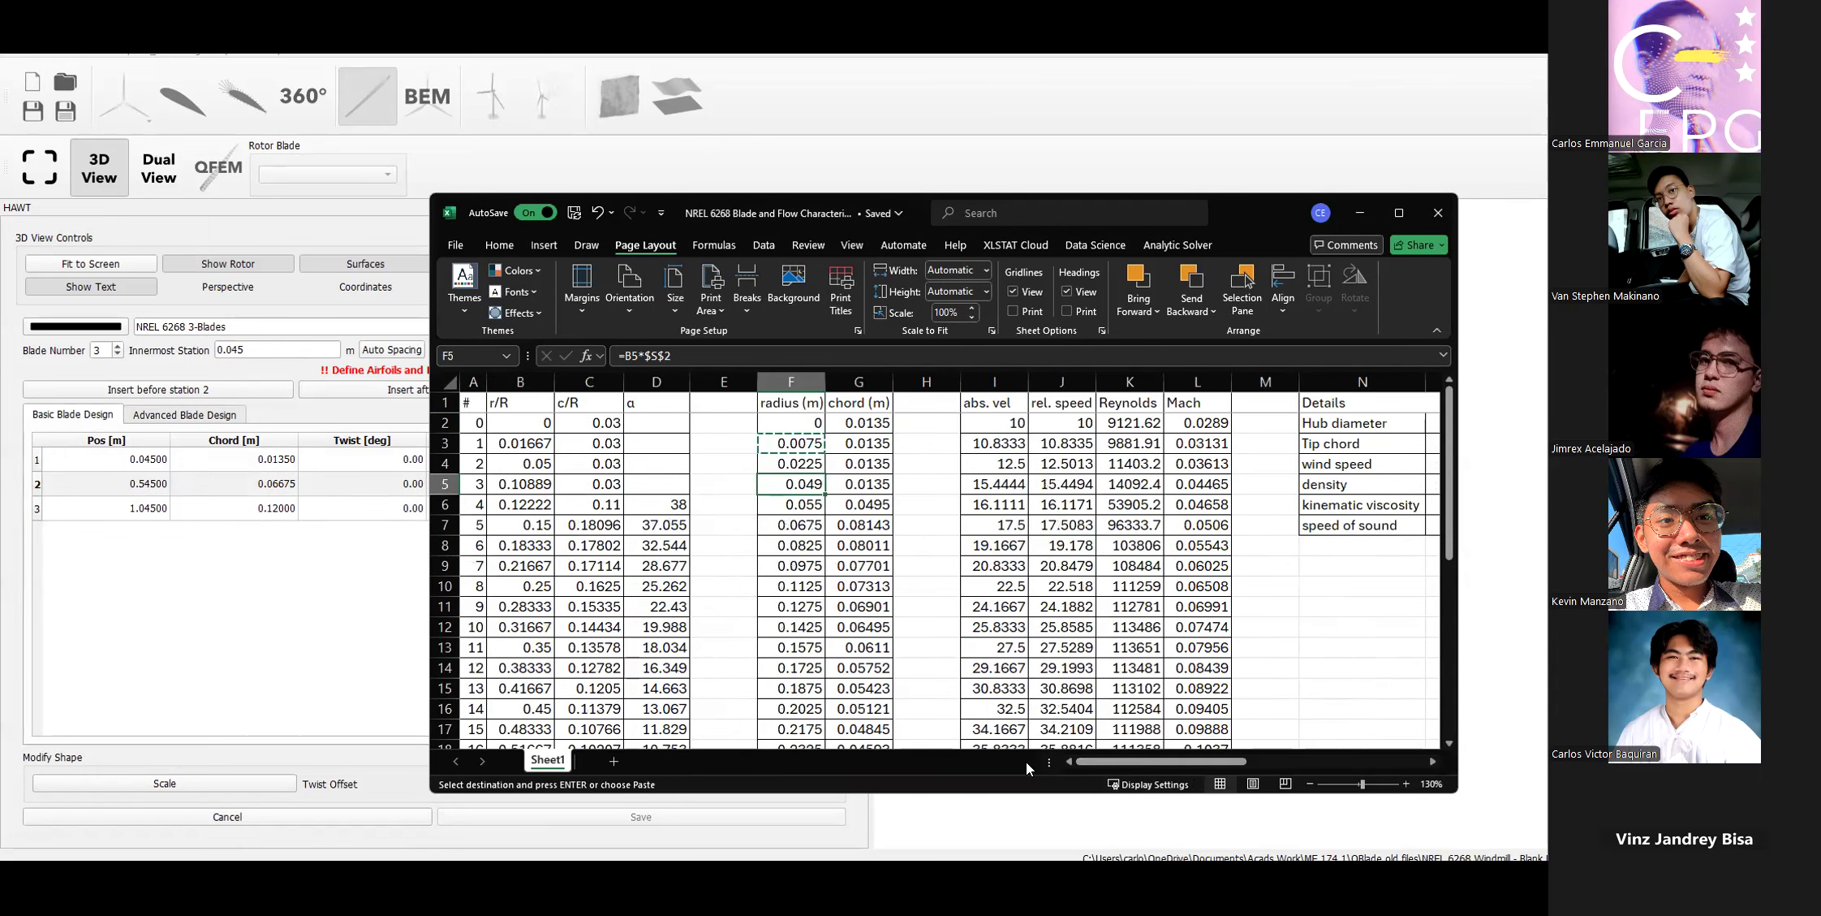
pyautogui.click(445, 484)
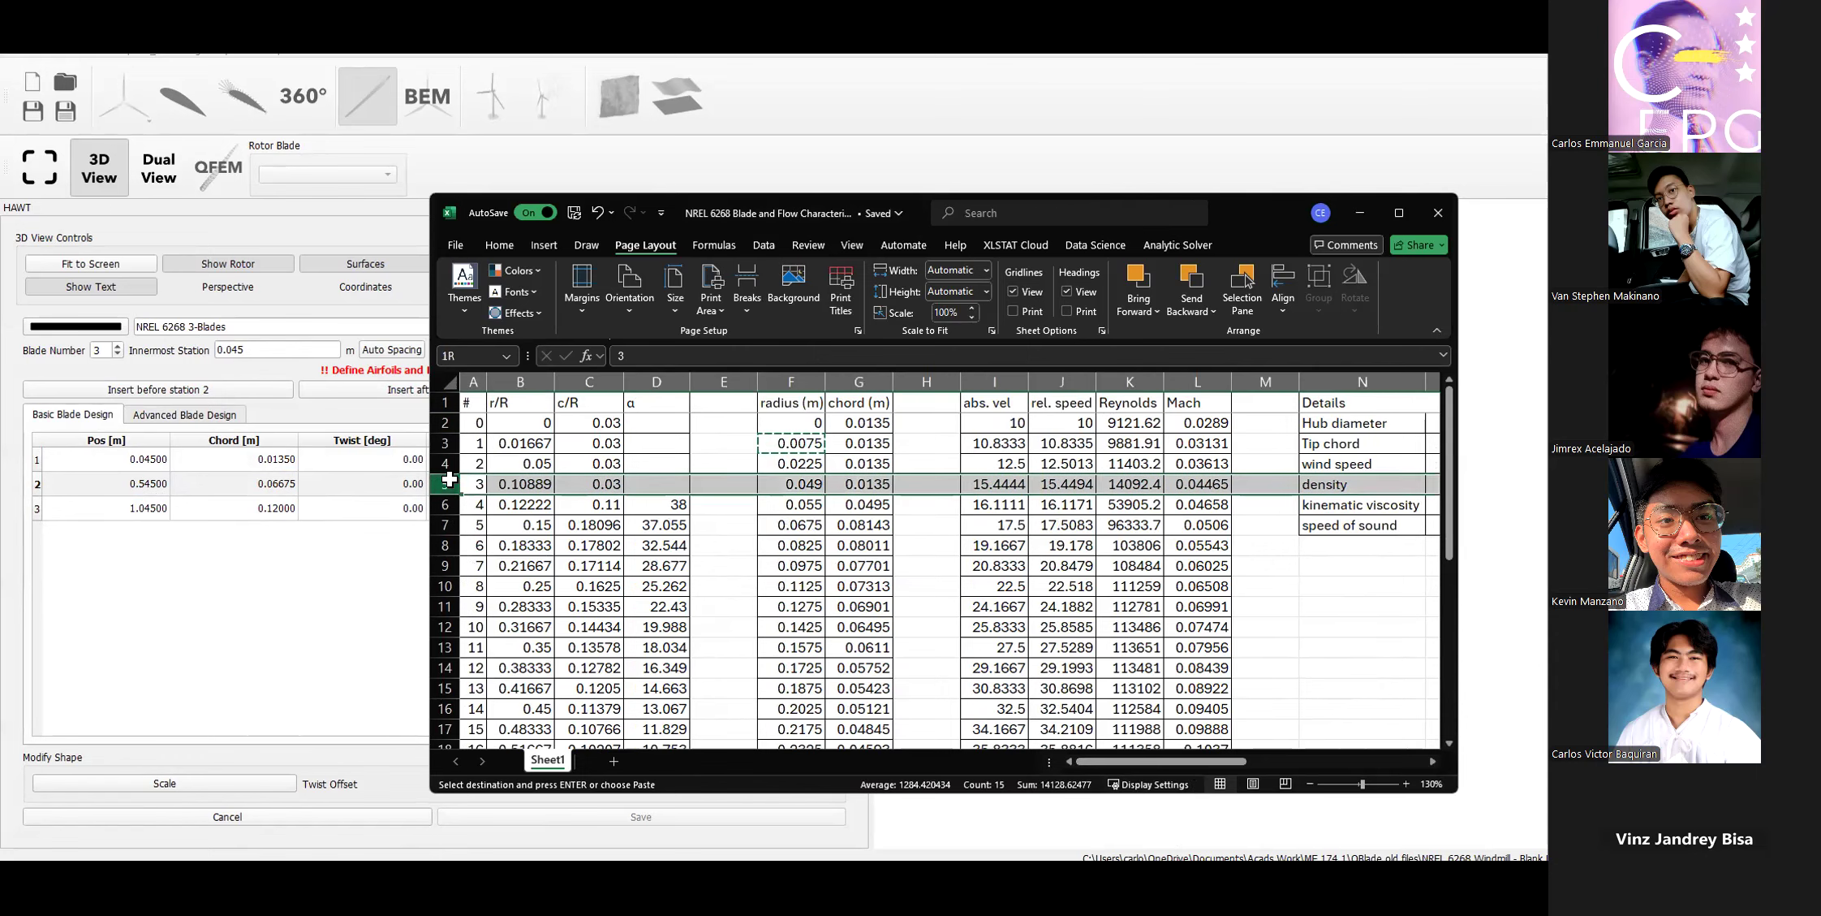
pyautogui.click(787, 485)
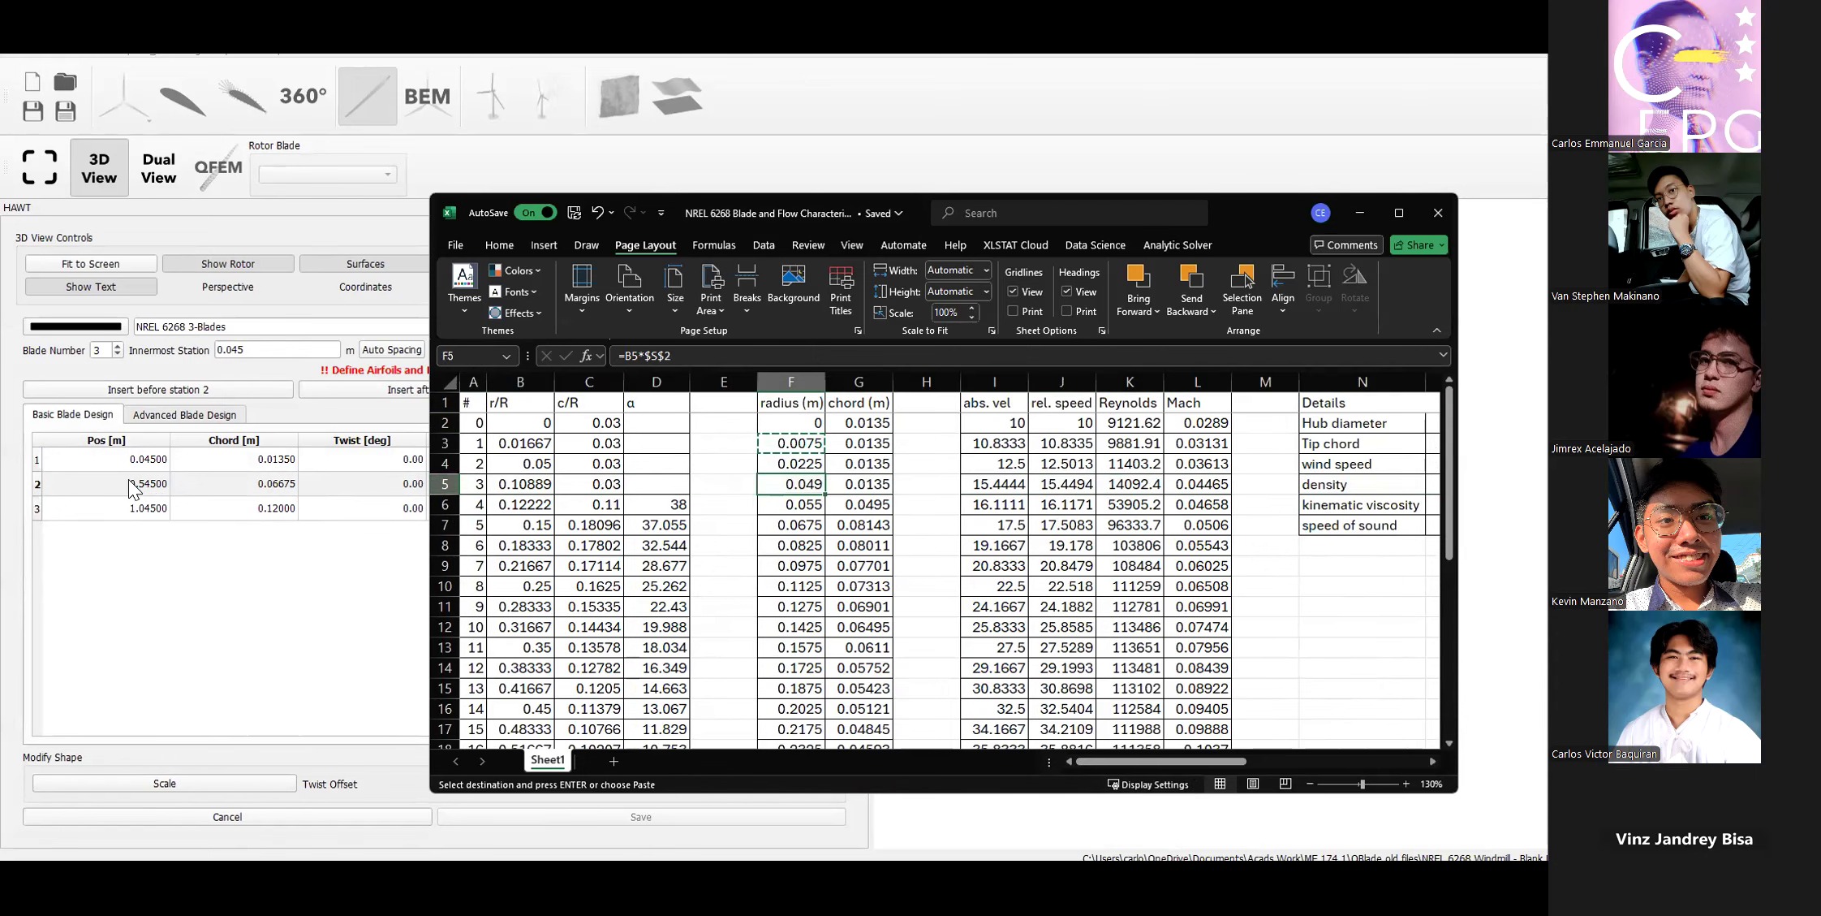
# Set the second station's chord to 0.0135 m in QBlade and its position to 0.049 m, copied from the Excel radius column.
pyautogui.doubleClick(294, 484)
pyautogui.write('0.0135')
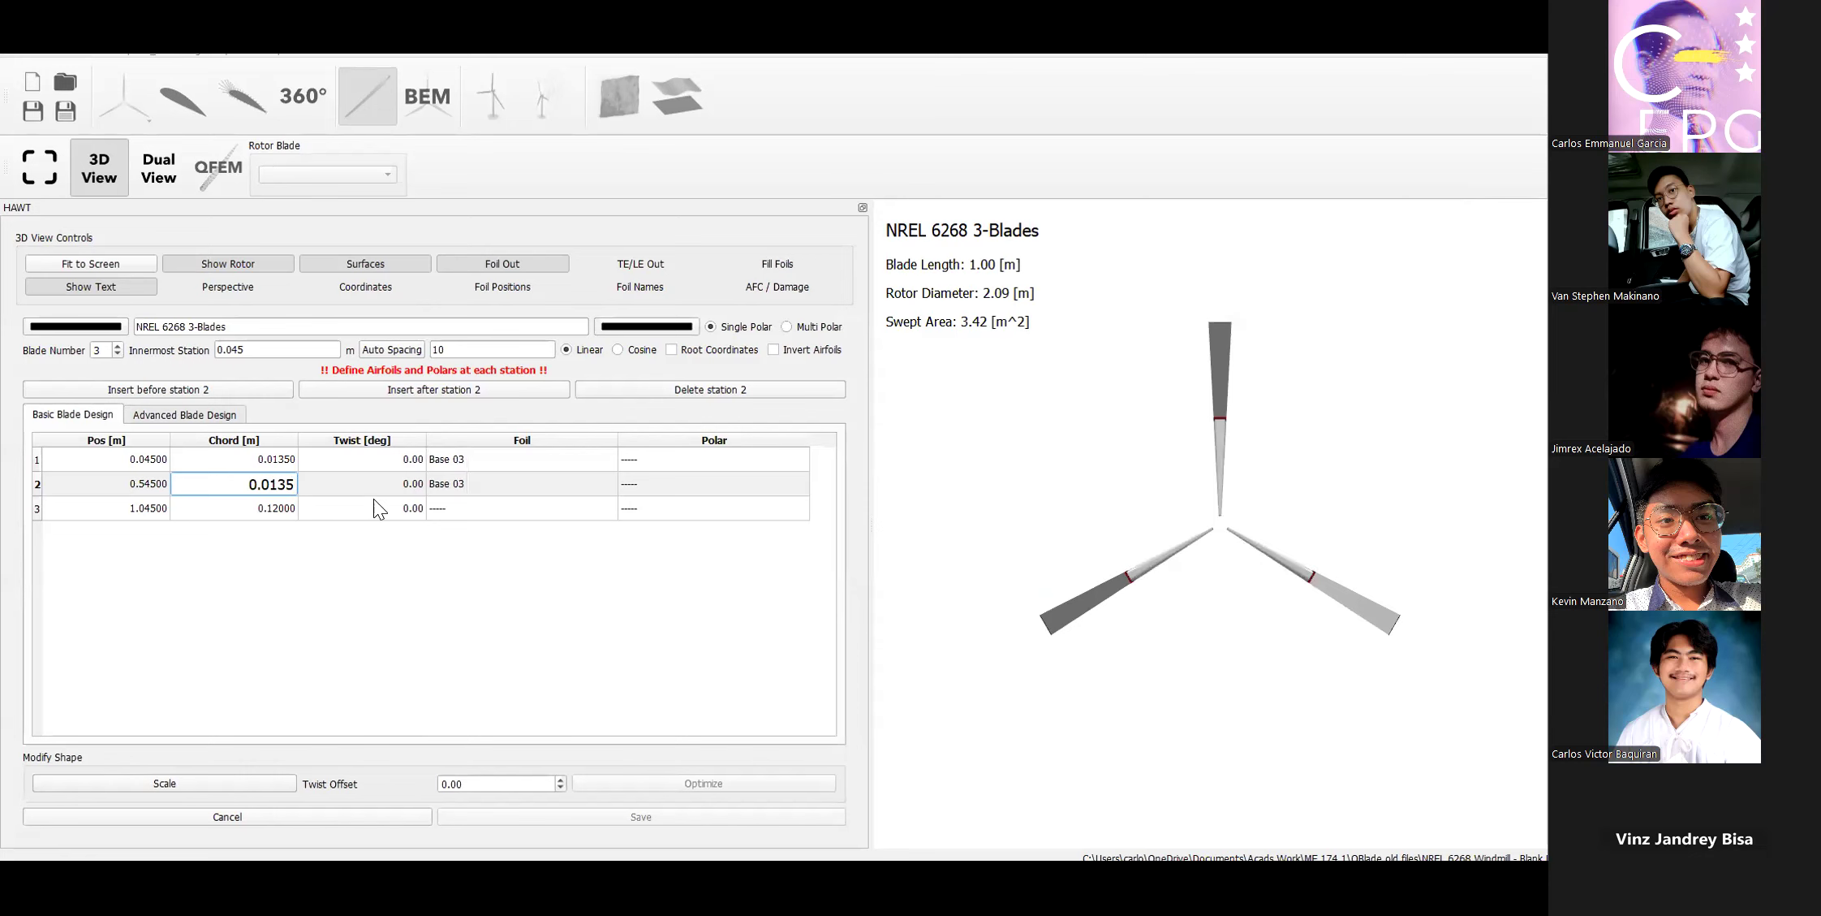
pyautogui.doubleClick(146, 483)
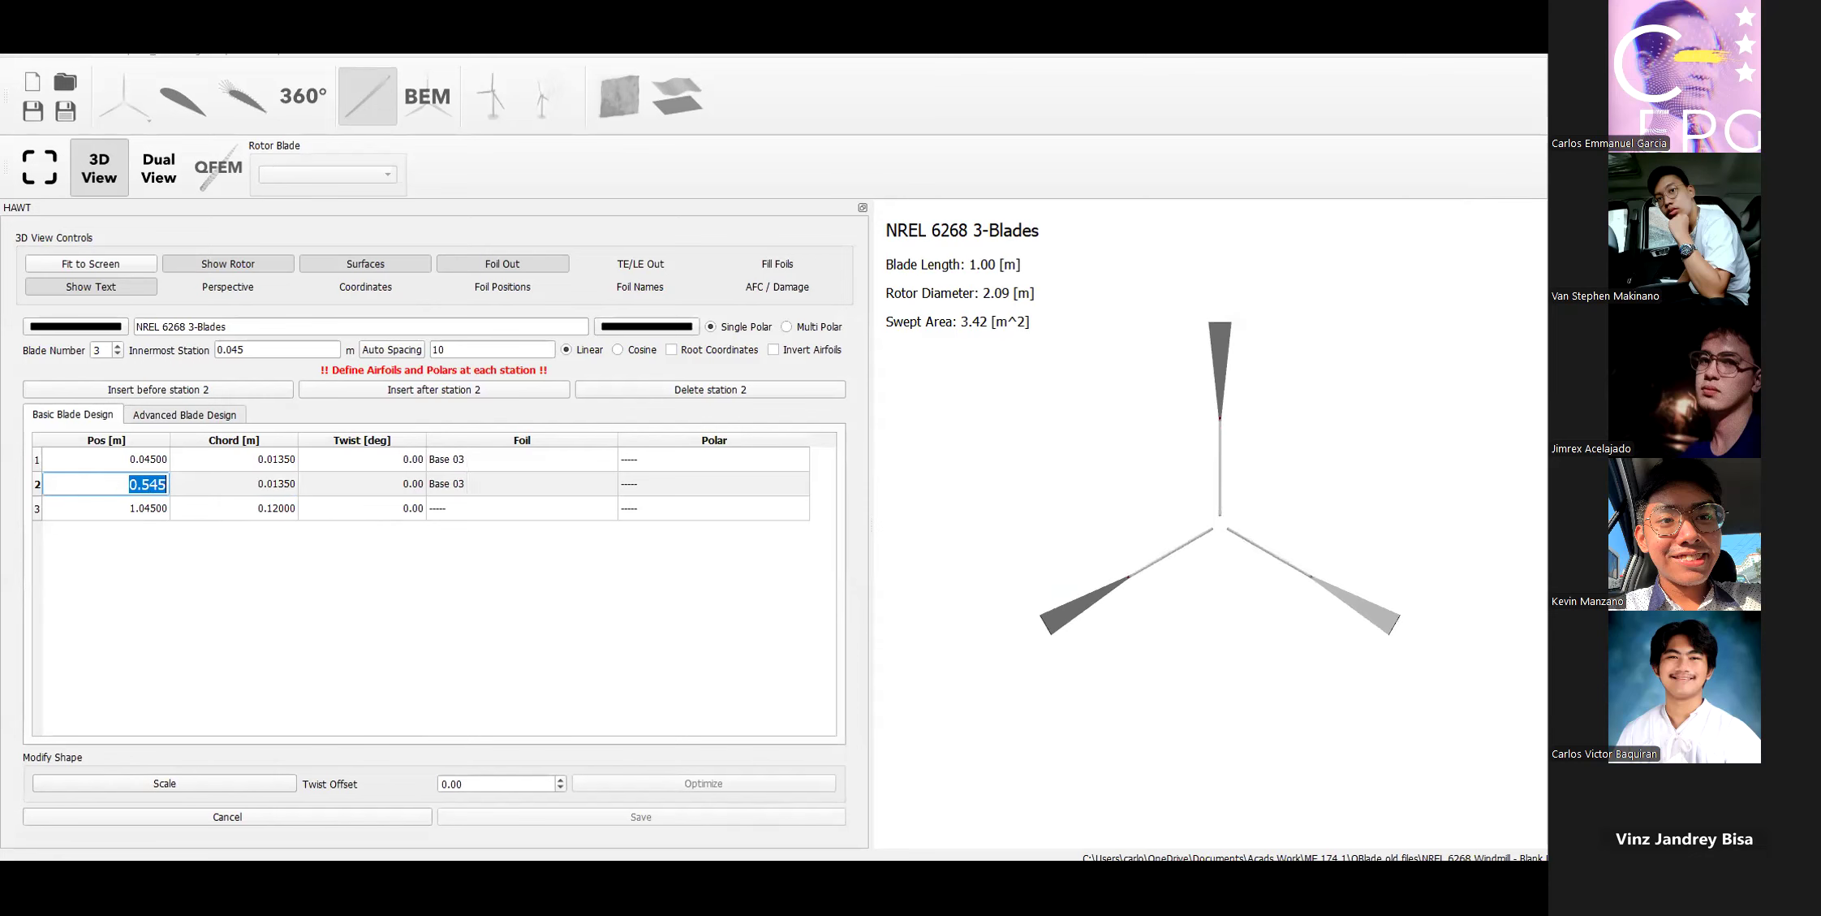
pyautogui.hotkey('alt', 'Tab')
pyautogui.click(791, 483)
pyautogui.hotkey('ctrl', 'c')
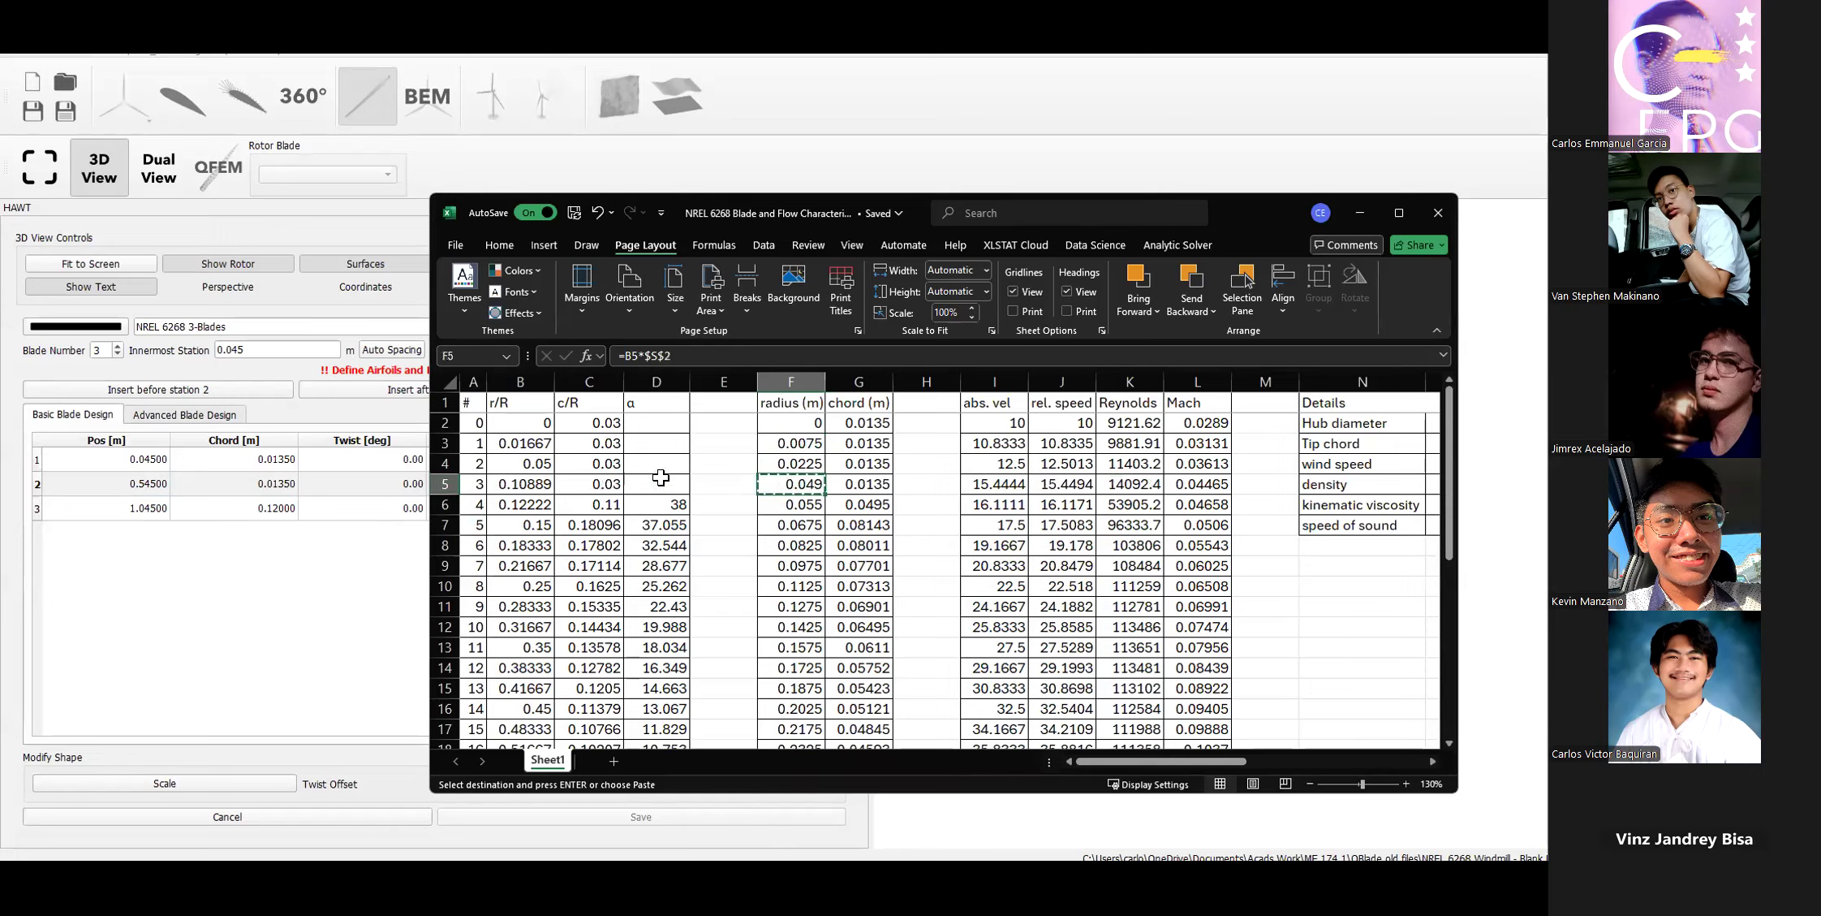
pyautogui.click(154, 484)
pyautogui.doubleClick(154, 484)
pyautogui.click(152, 485)
pyautogui.hotkey('ctrl', 'a')
pyautogui.hotkey('ctrl', 'v')
pyautogui.press('Return')
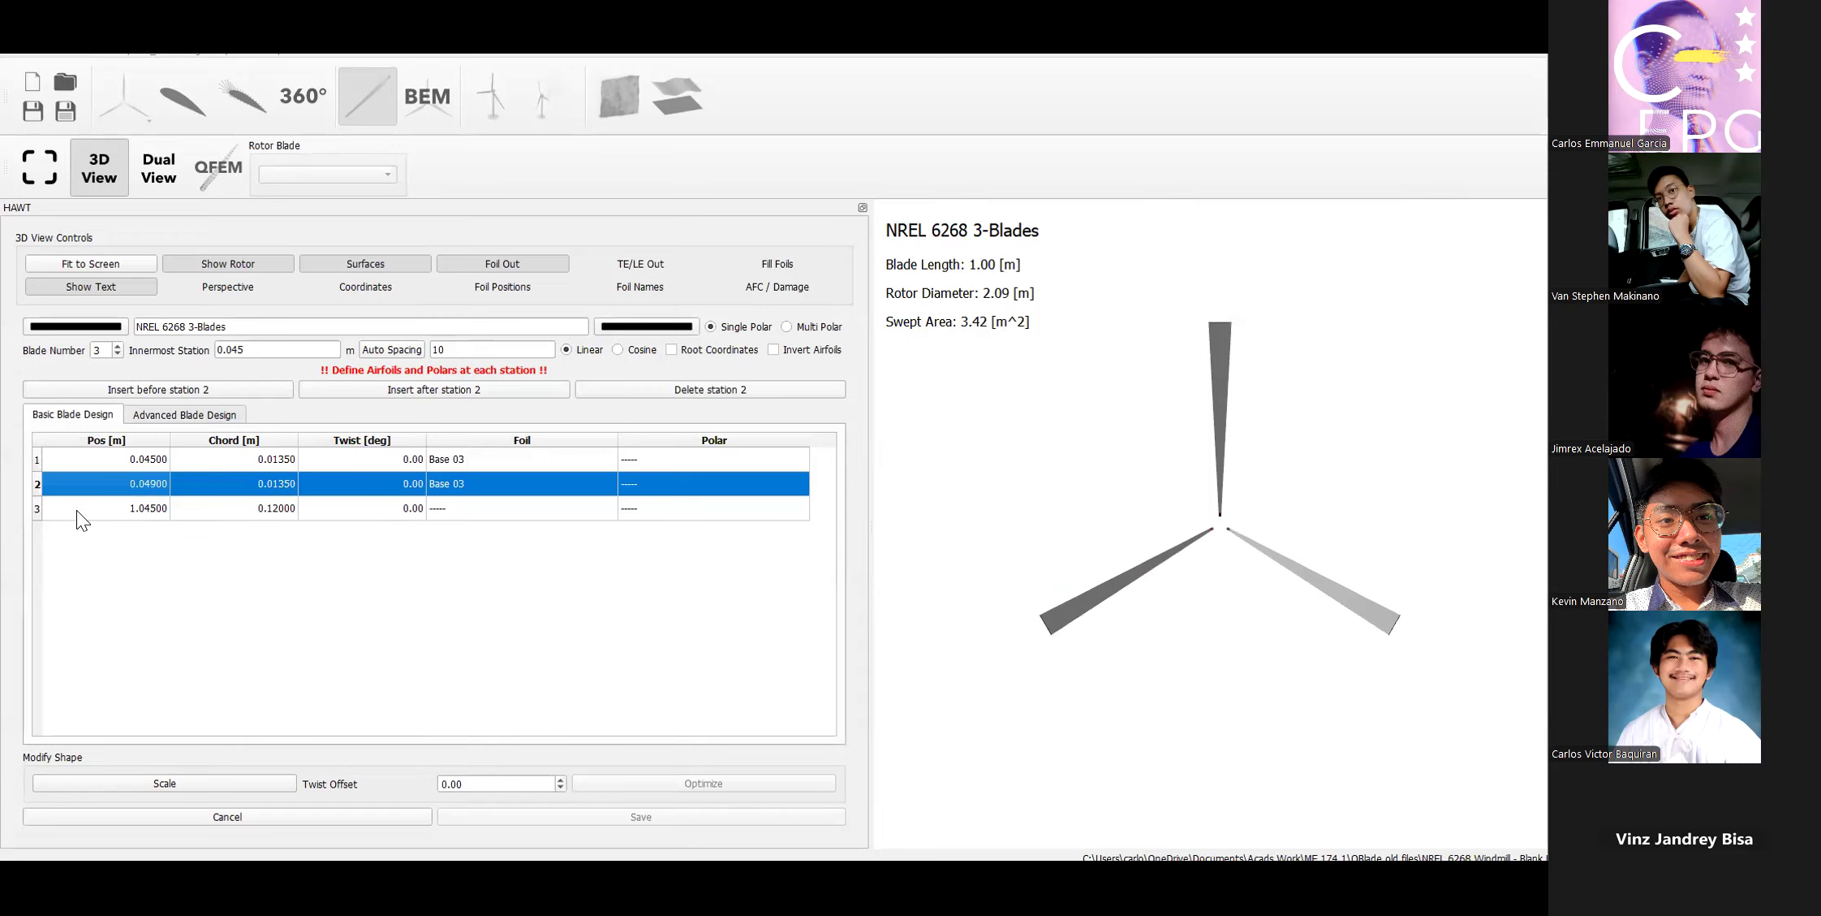
# Insert a new station after the second station of the blade.
pyautogui.click(34, 508)
pyautogui.click(38, 482)
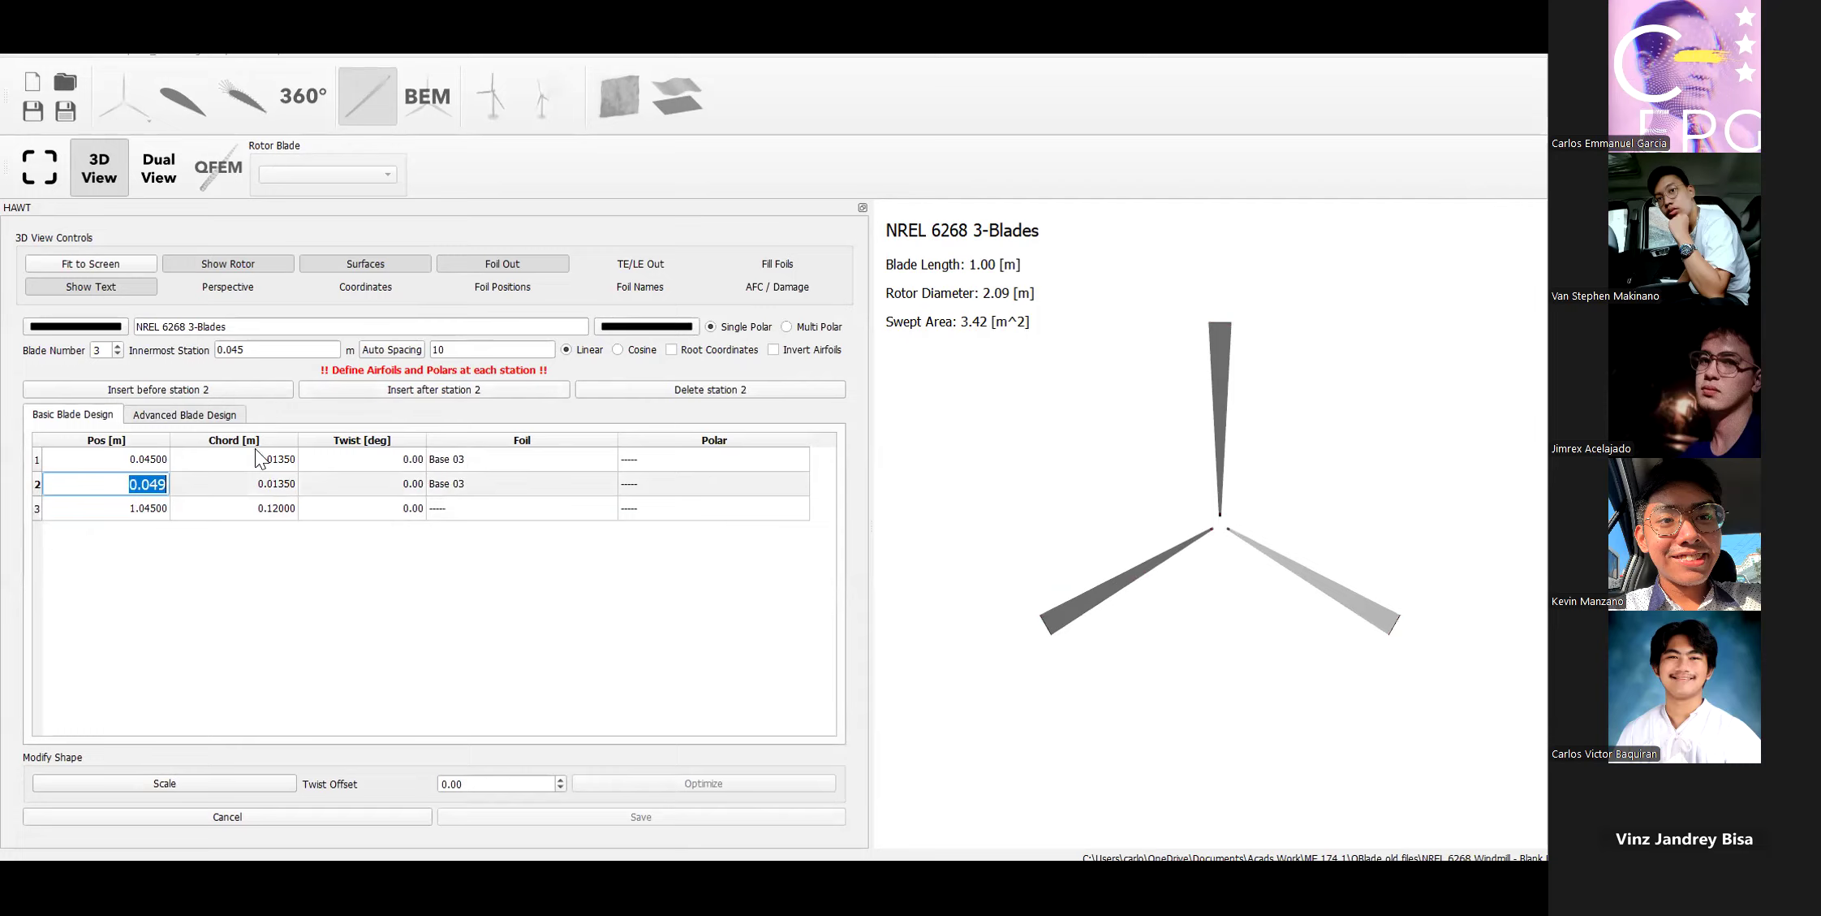
pyautogui.press('Return')
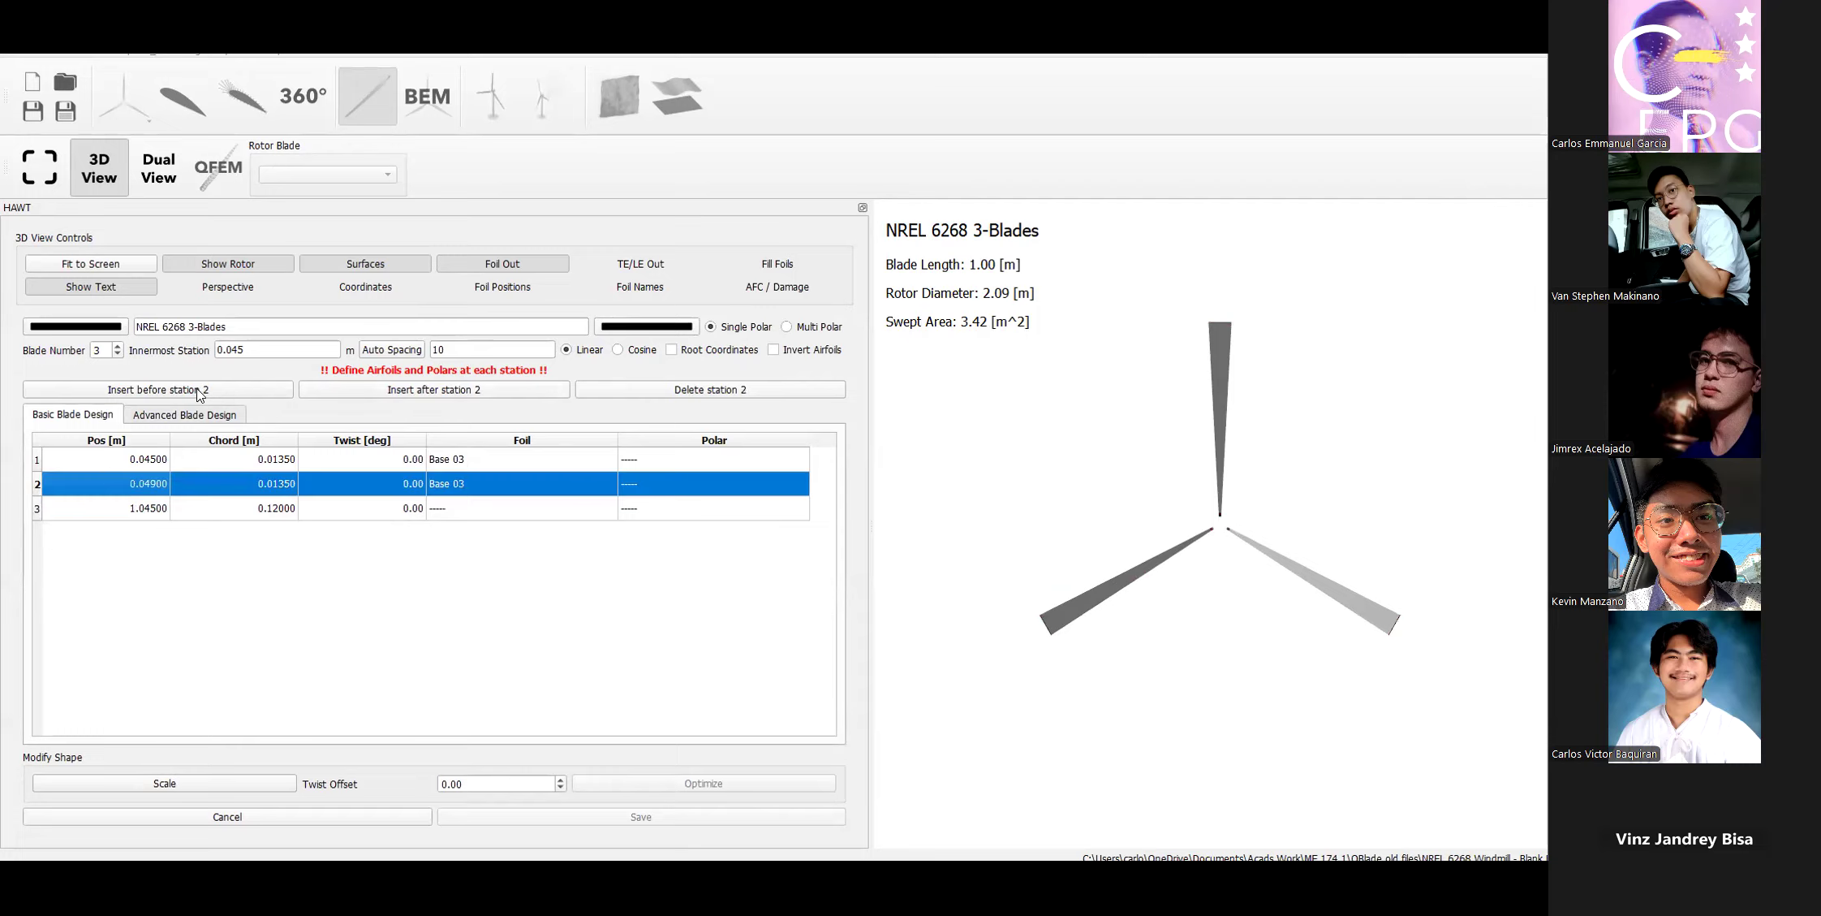
pyautogui.click(491, 391)
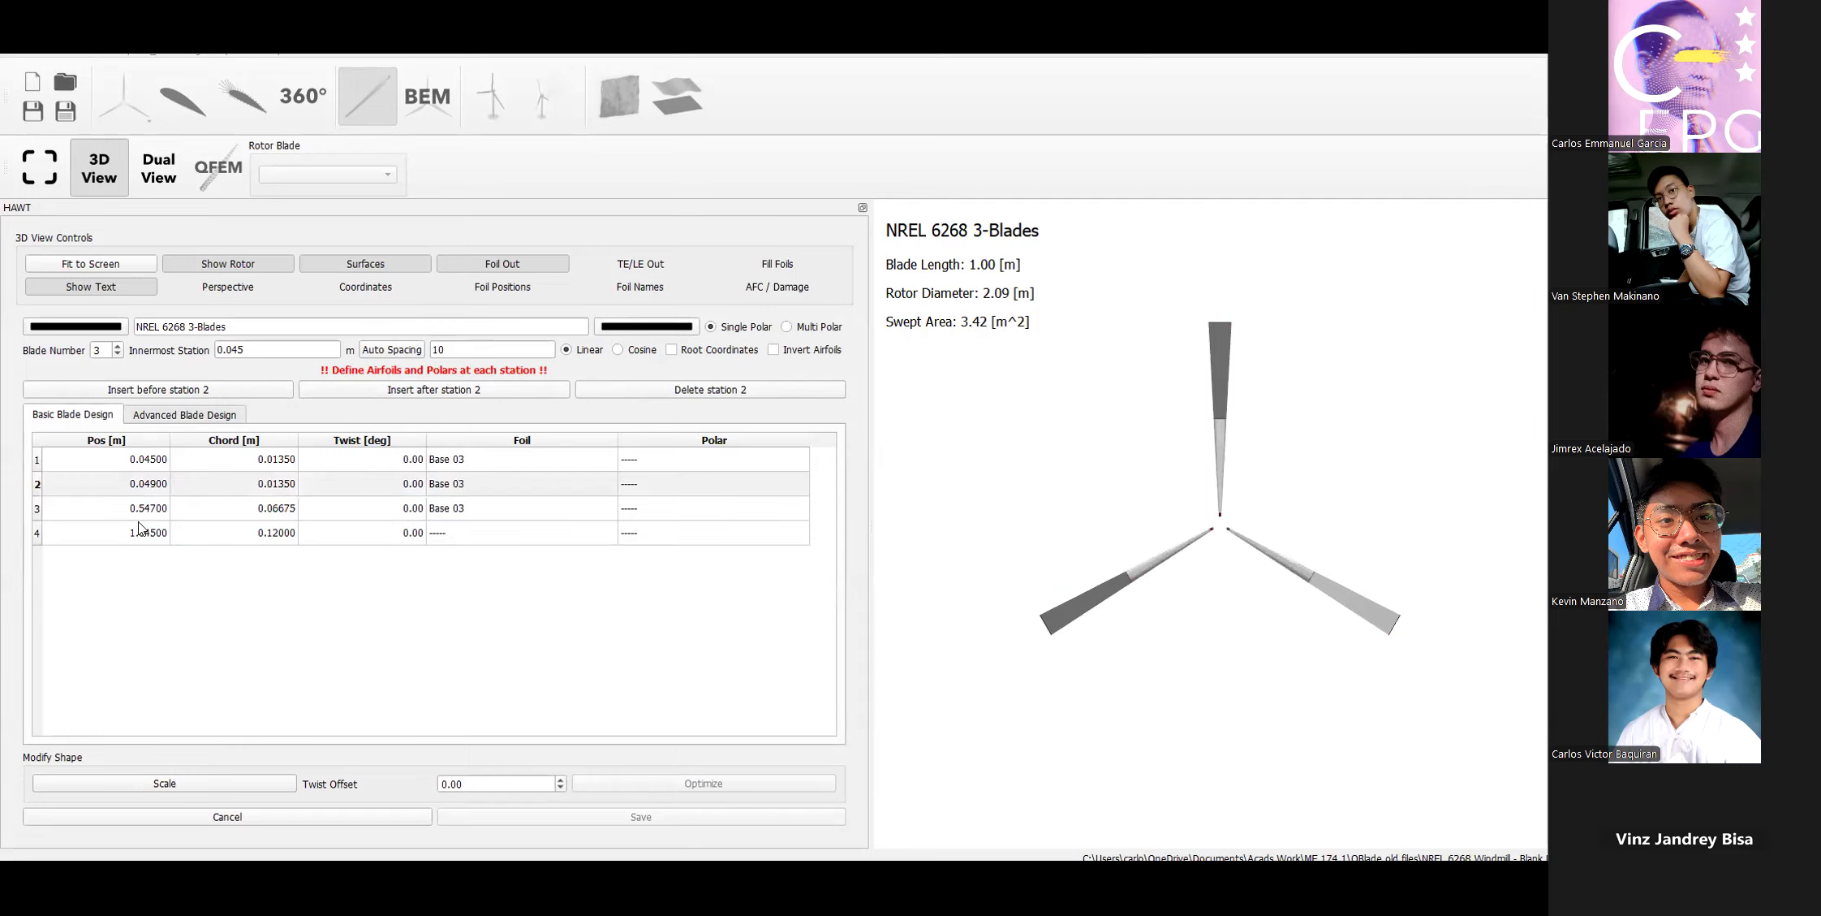
pyautogui.click(36, 485)
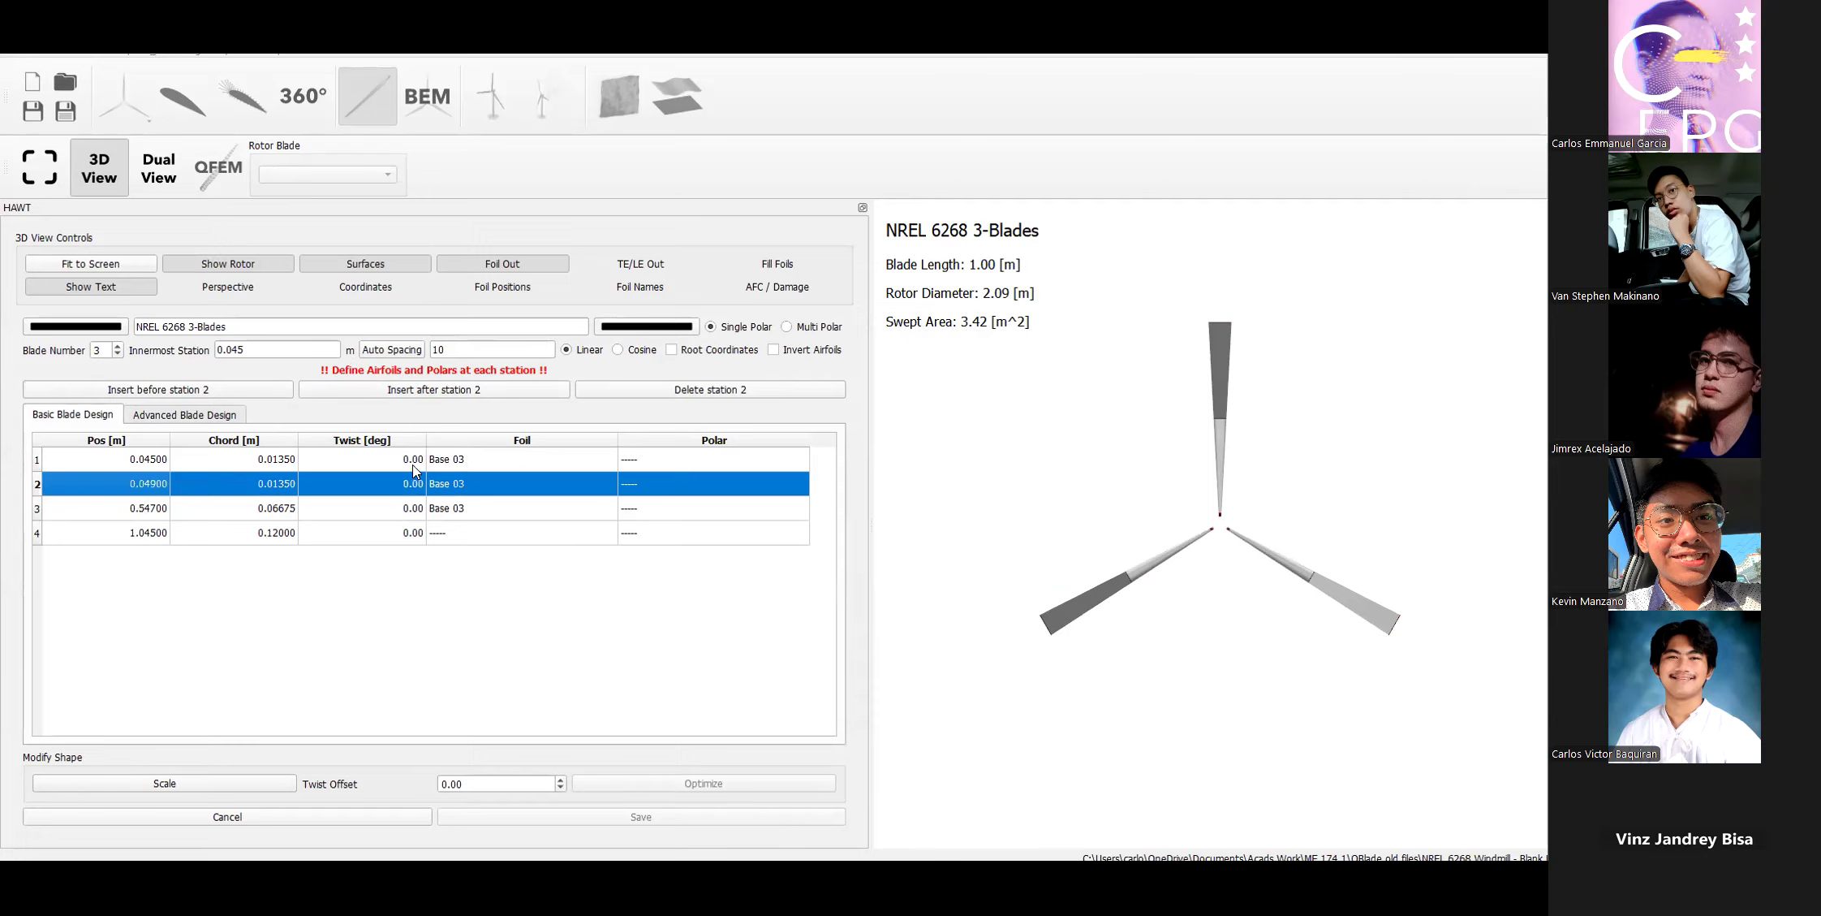
# Assign the NREL 6268 foil and the NREL 6268 No04 360 M polar to the third station.
pyautogui.click(455, 510)
pyautogui.click(466, 513)
pyautogui.click(478, 526)
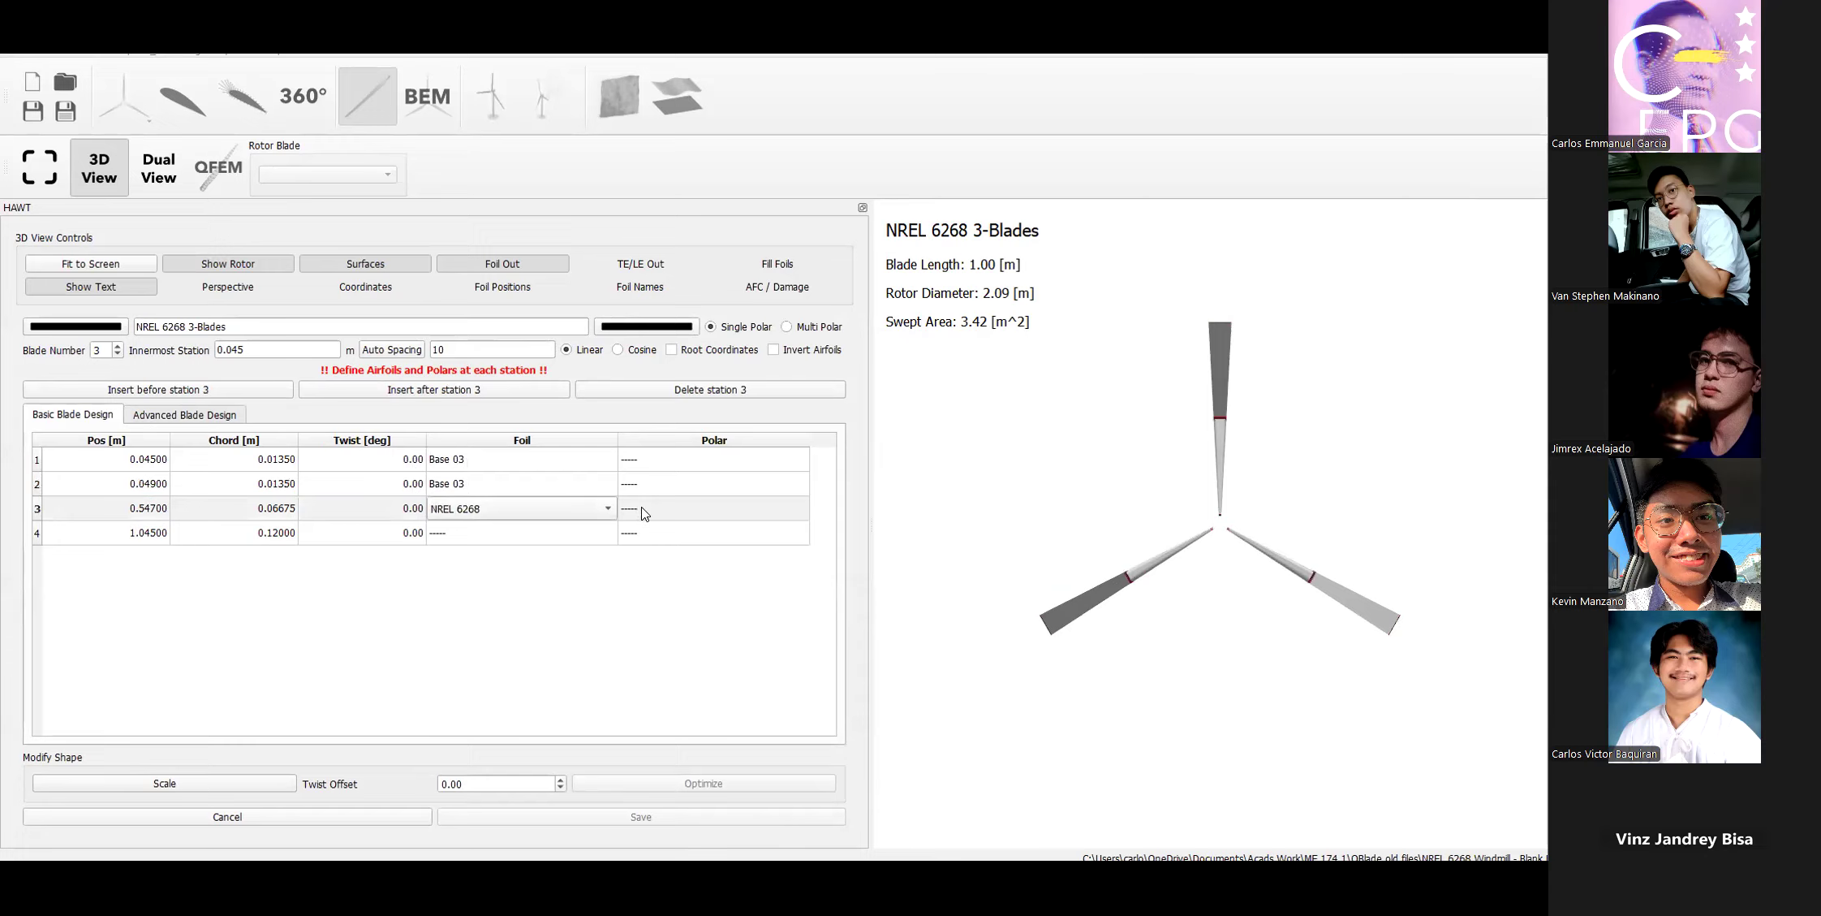
pyautogui.click(644, 512)
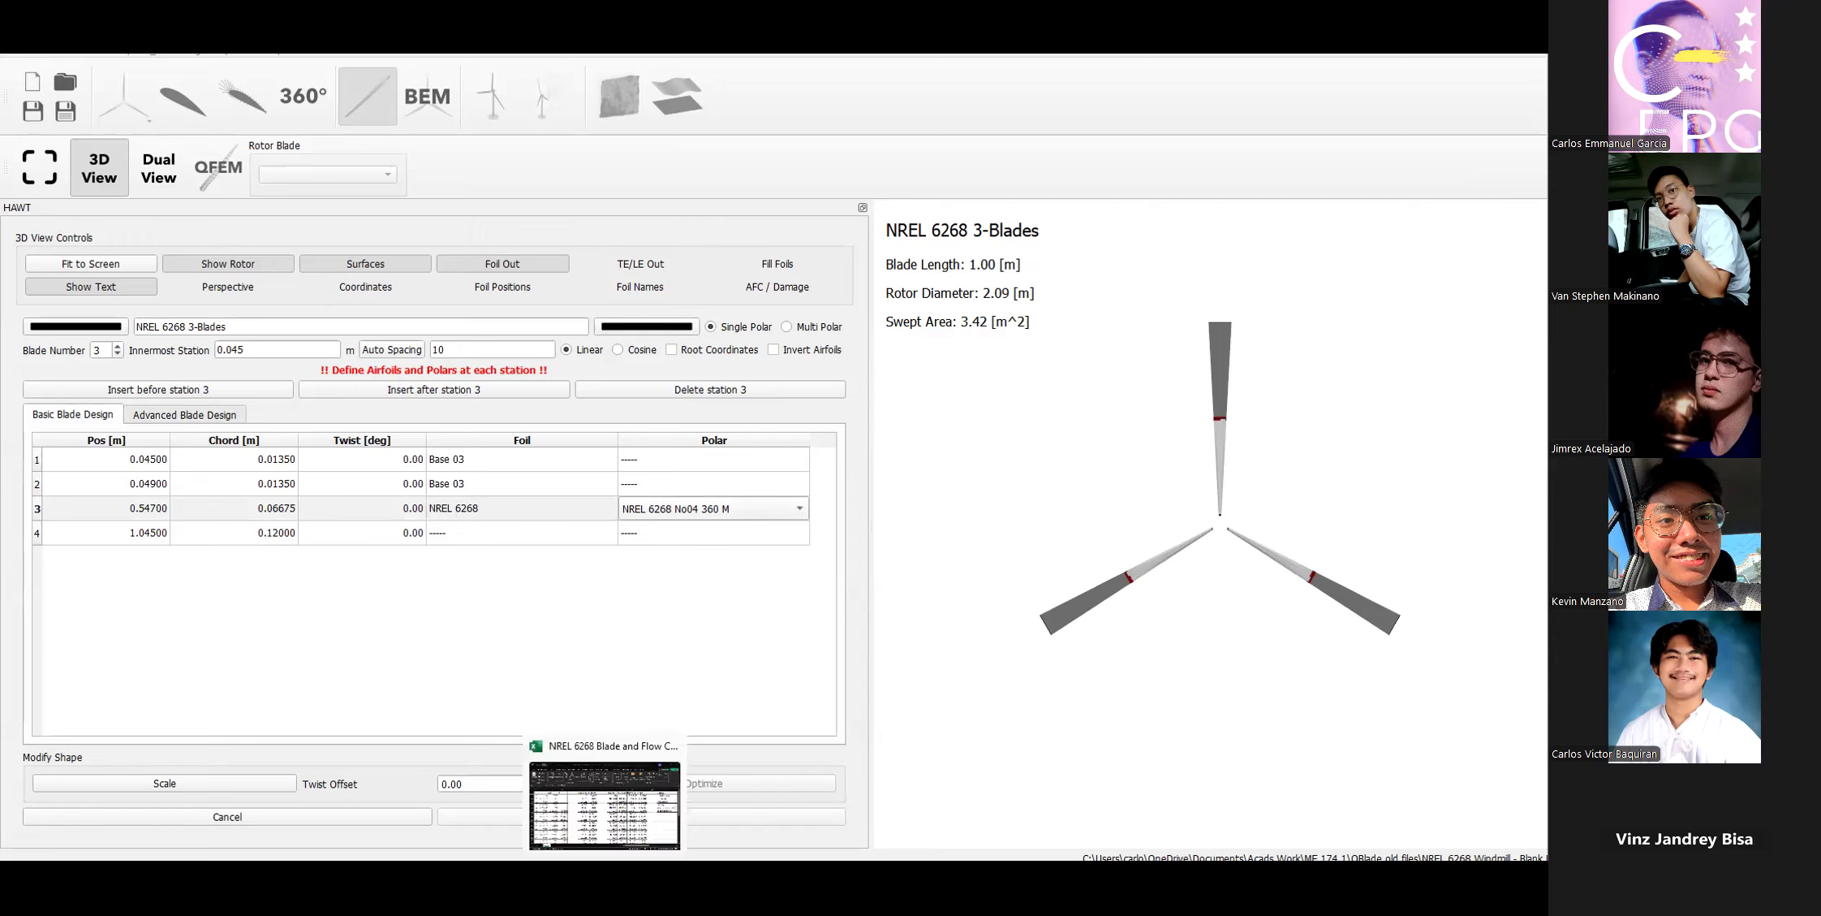
# Look up station number 4 in Excel and set the third blade station's position to 0.055 m in QBlade.
pyautogui.click(605, 877)
pyautogui.click(445, 504)
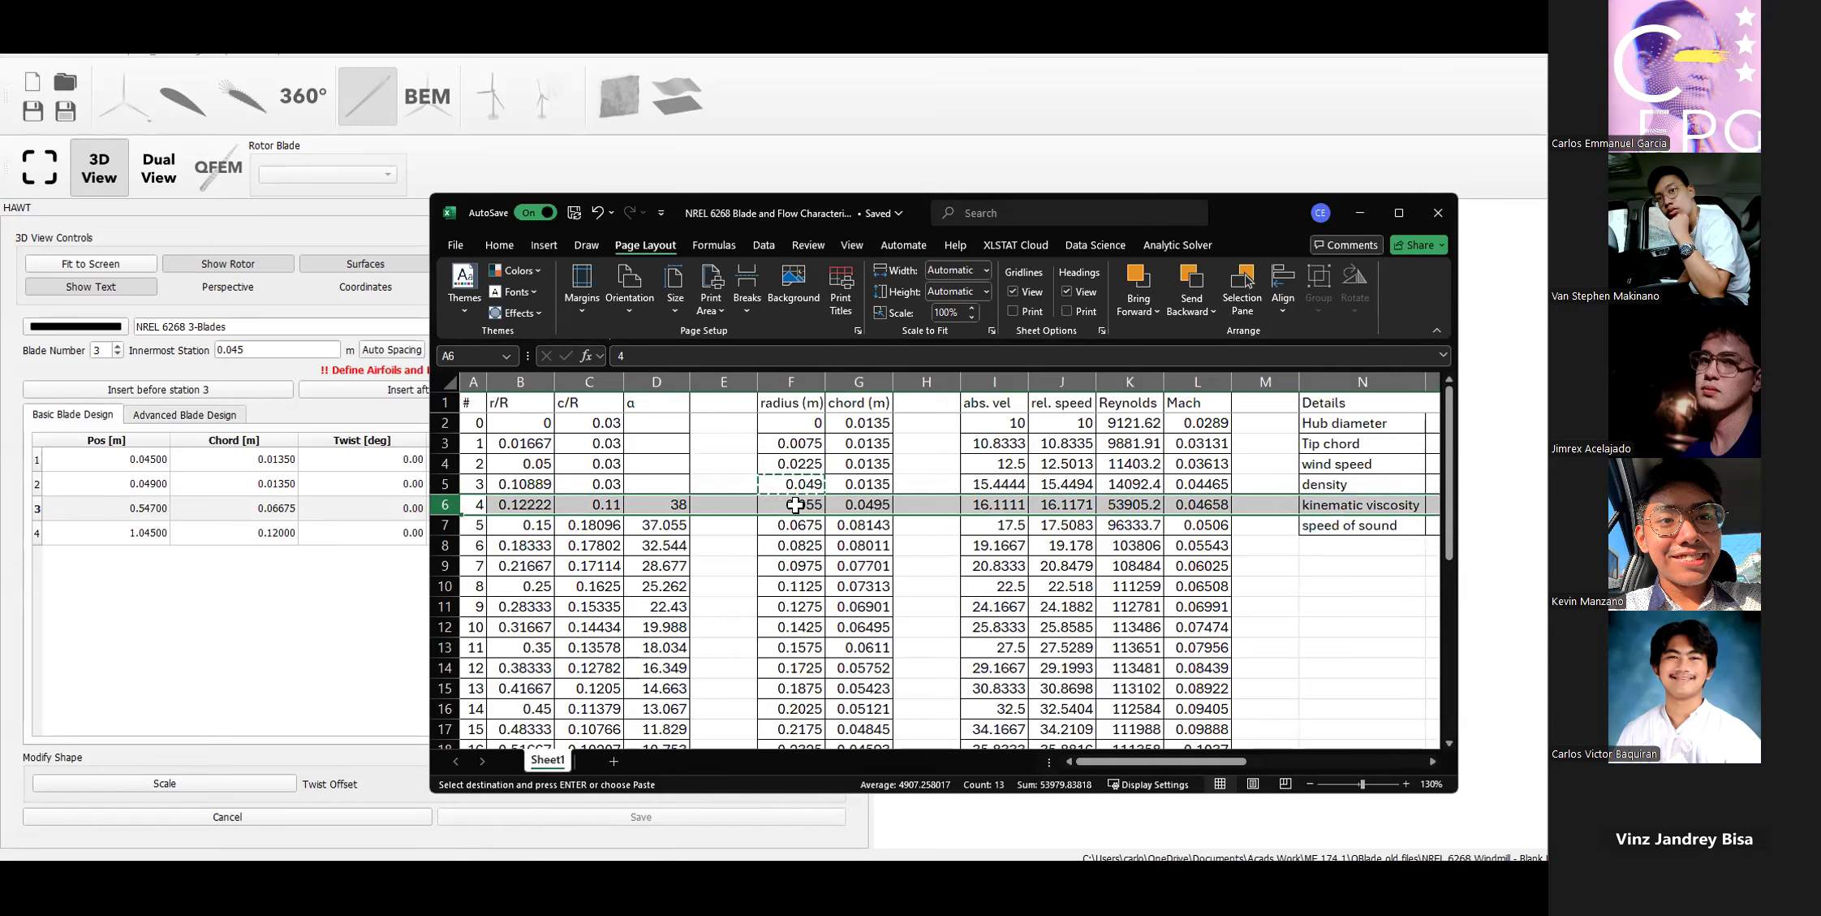
pyautogui.click(792, 504)
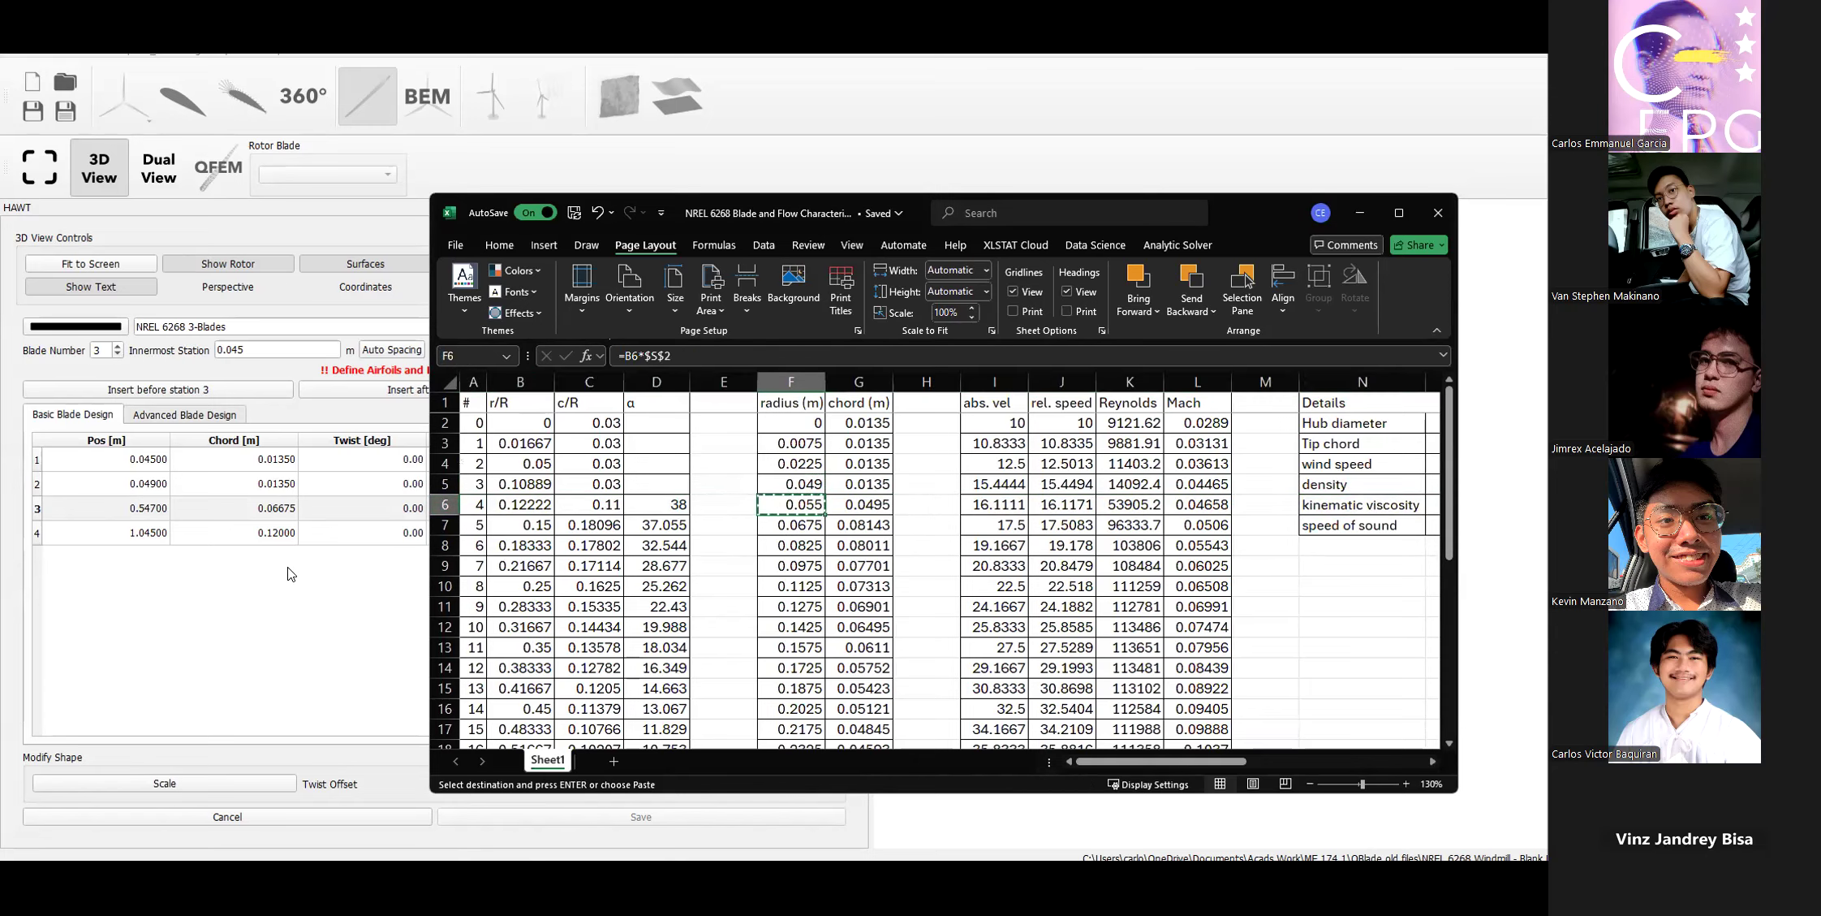
pyautogui.doubleClick(140, 508)
pyautogui.write('0.055')
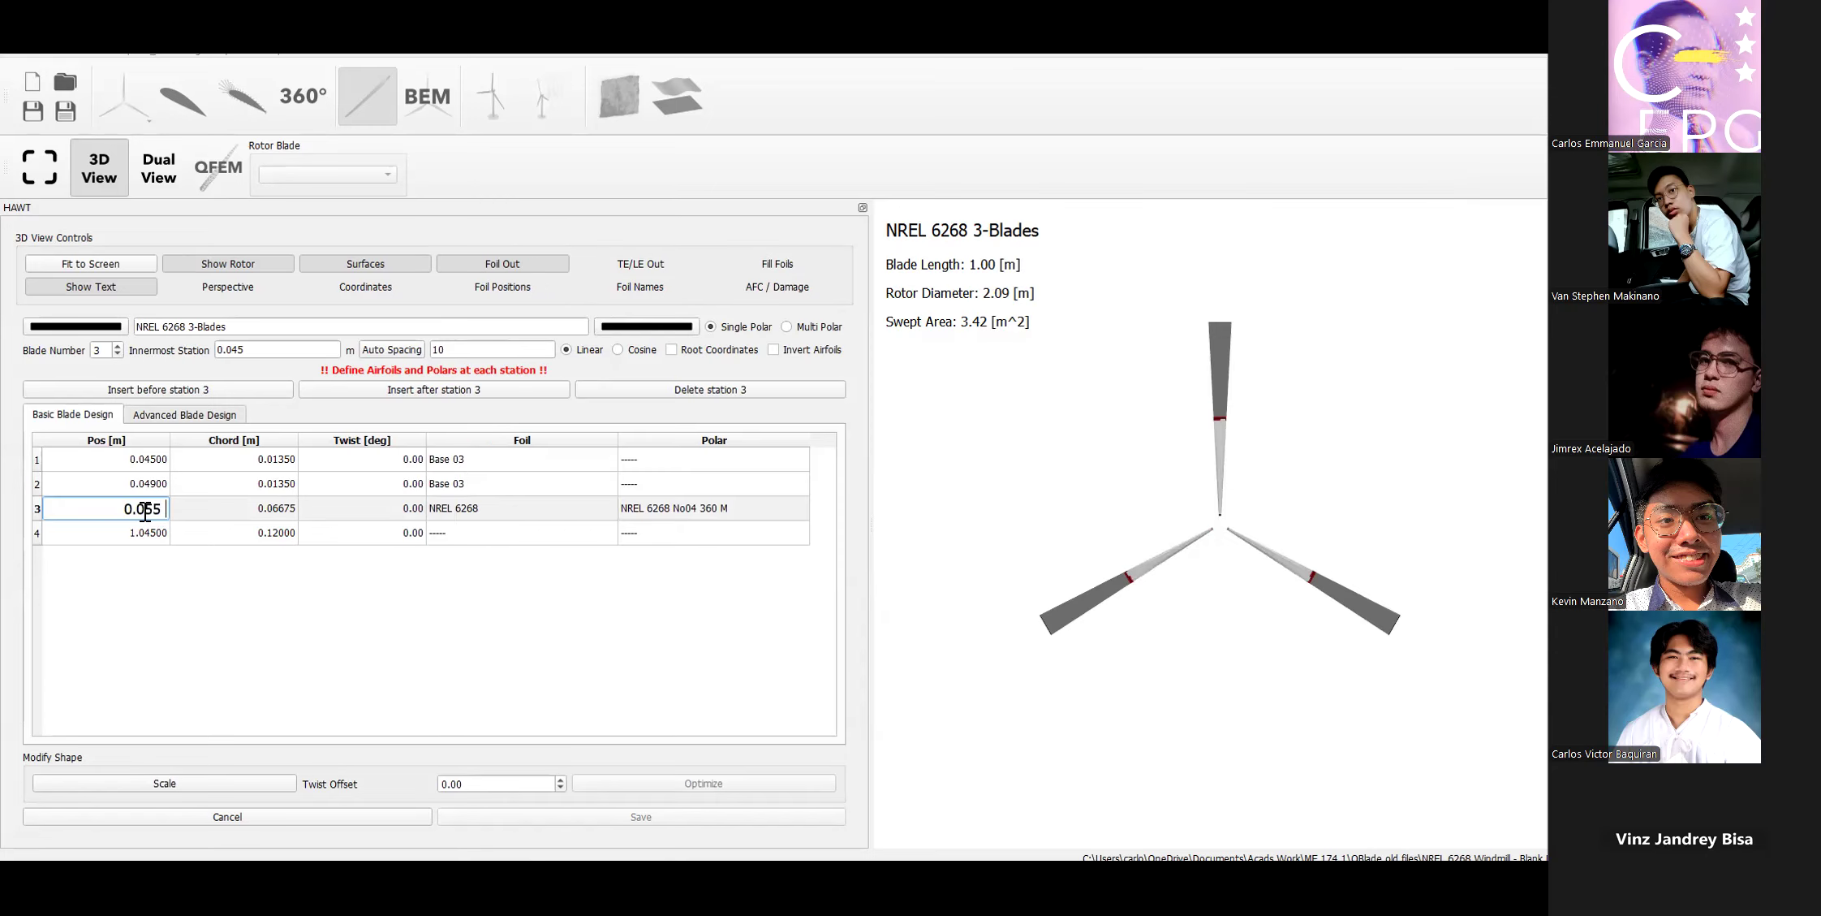
# Copy the 0.0495 m chord of station number 4 from Excel into the third blade station in QBlade.
pyautogui.hotkey('alt', 'Tab')
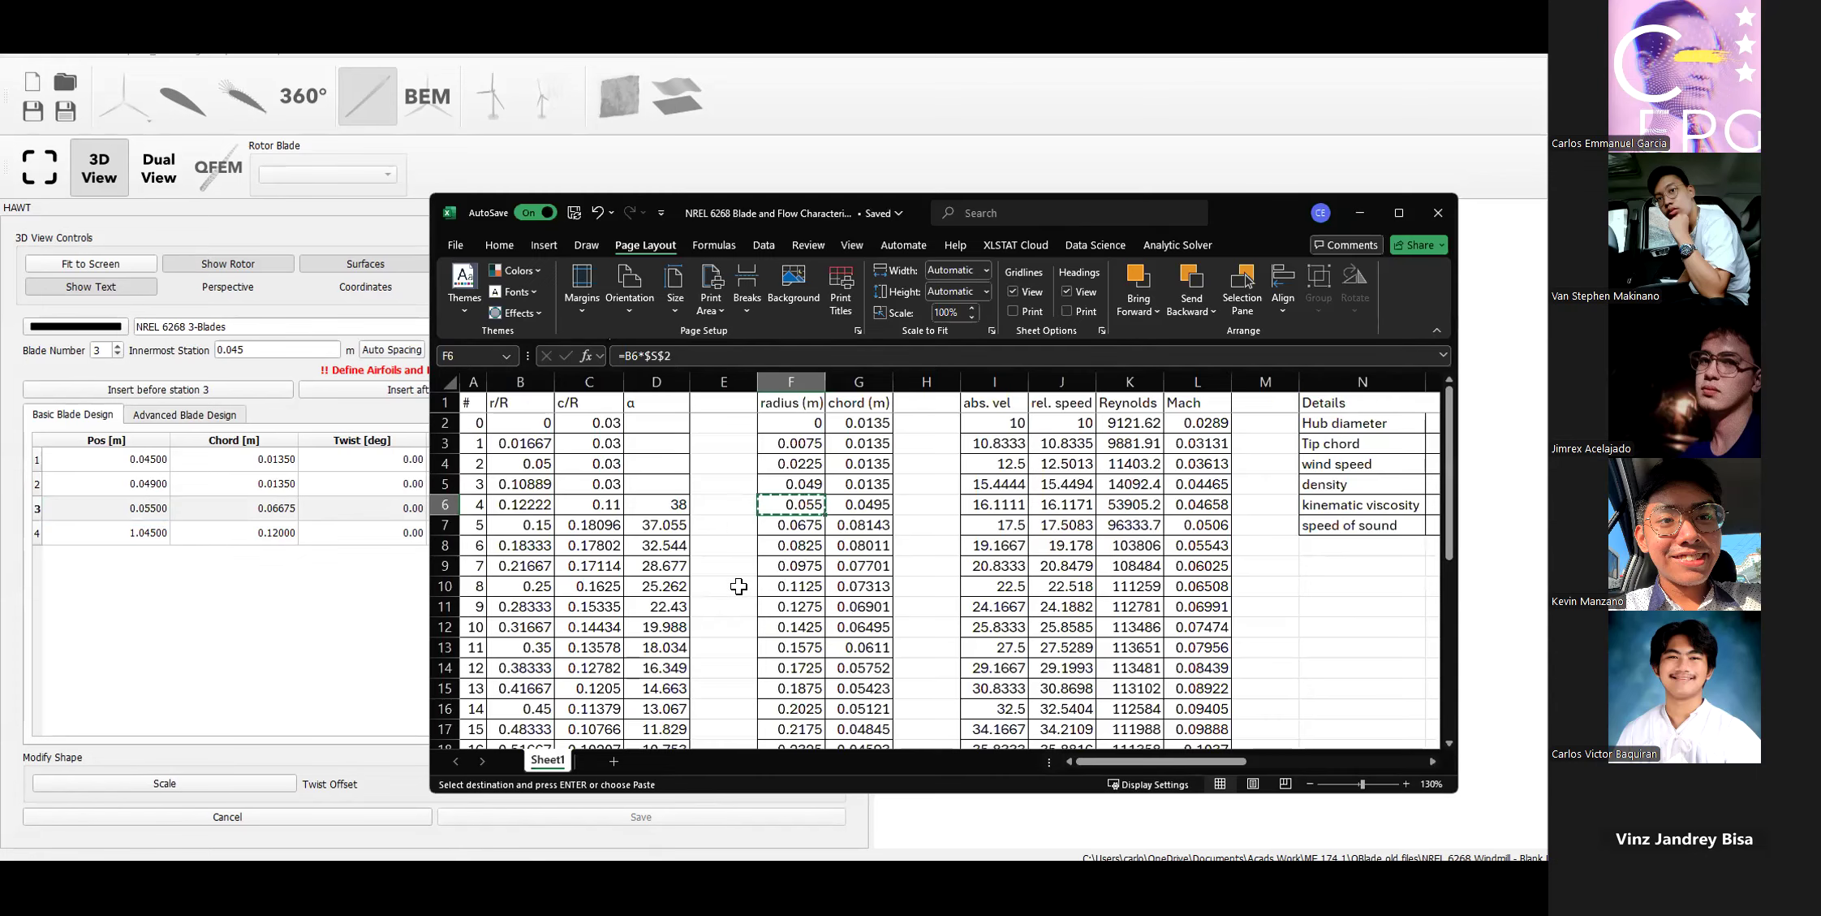
pyautogui.click(849, 505)
pyautogui.hotkey('ctrl', 'c')
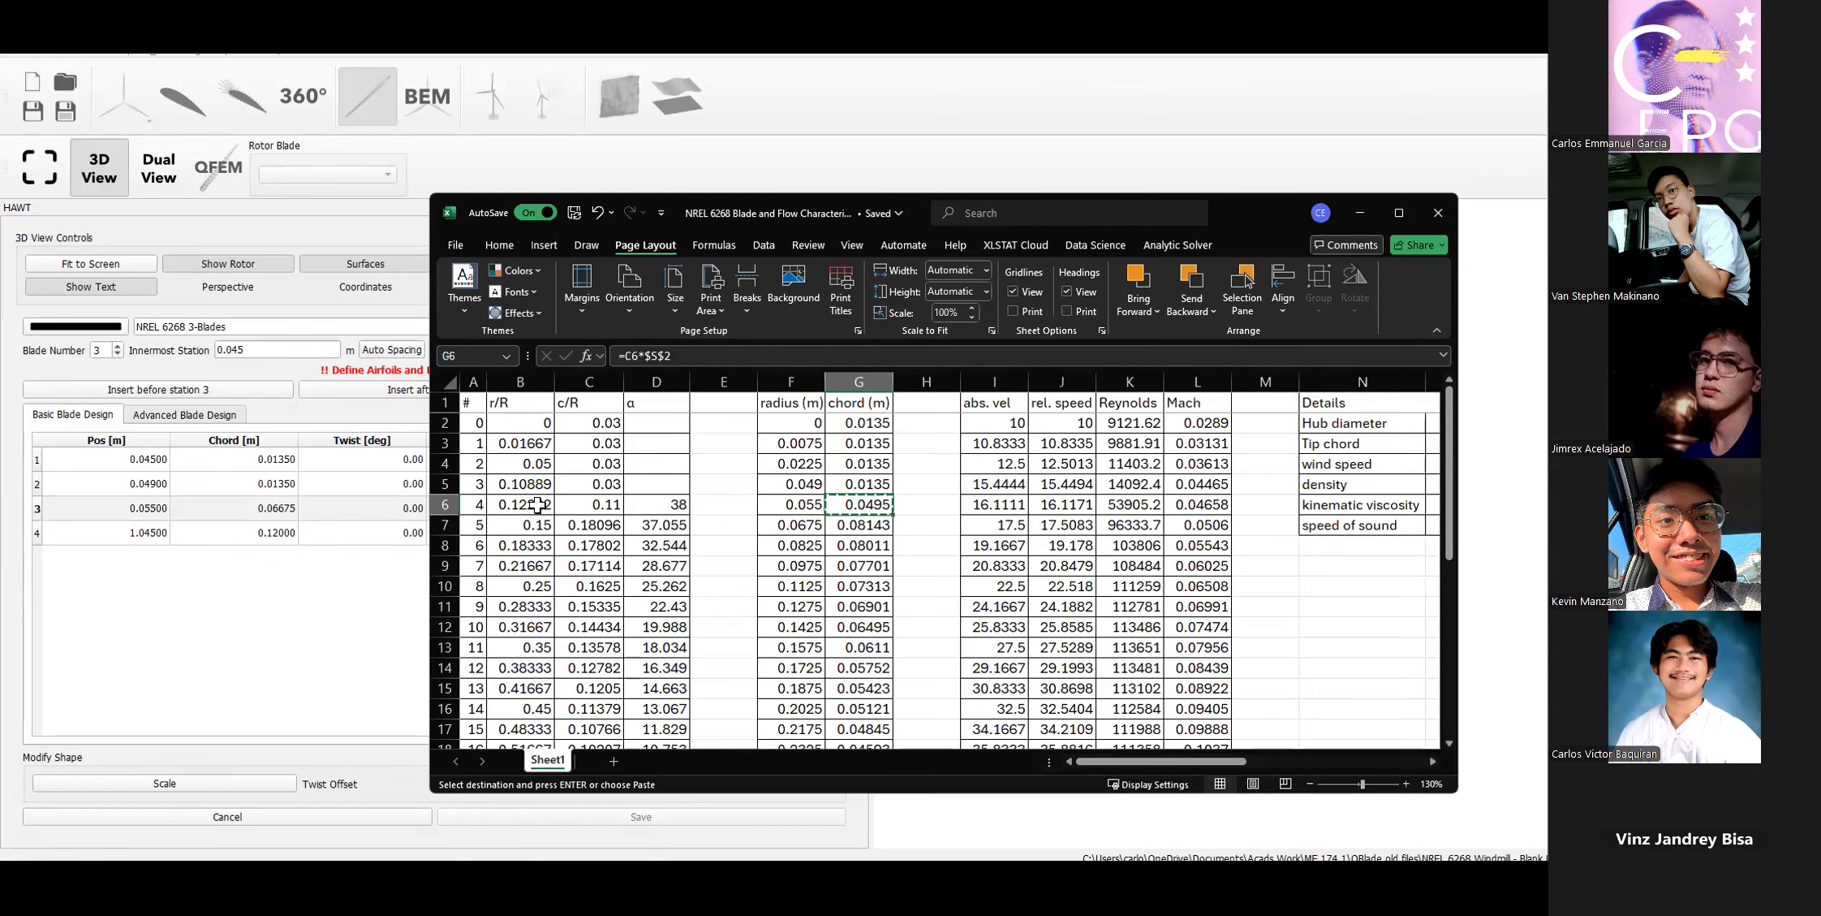
pyautogui.doubleClick(279, 508)
pyautogui.hotkey('ctrl', 'v')
pyautogui.press('Return')
# Copy the 38-degree angle of station number 4 from Excel into the third blade station's twist in QBlade.
pyautogui.hotkey('alt', 'Tab')
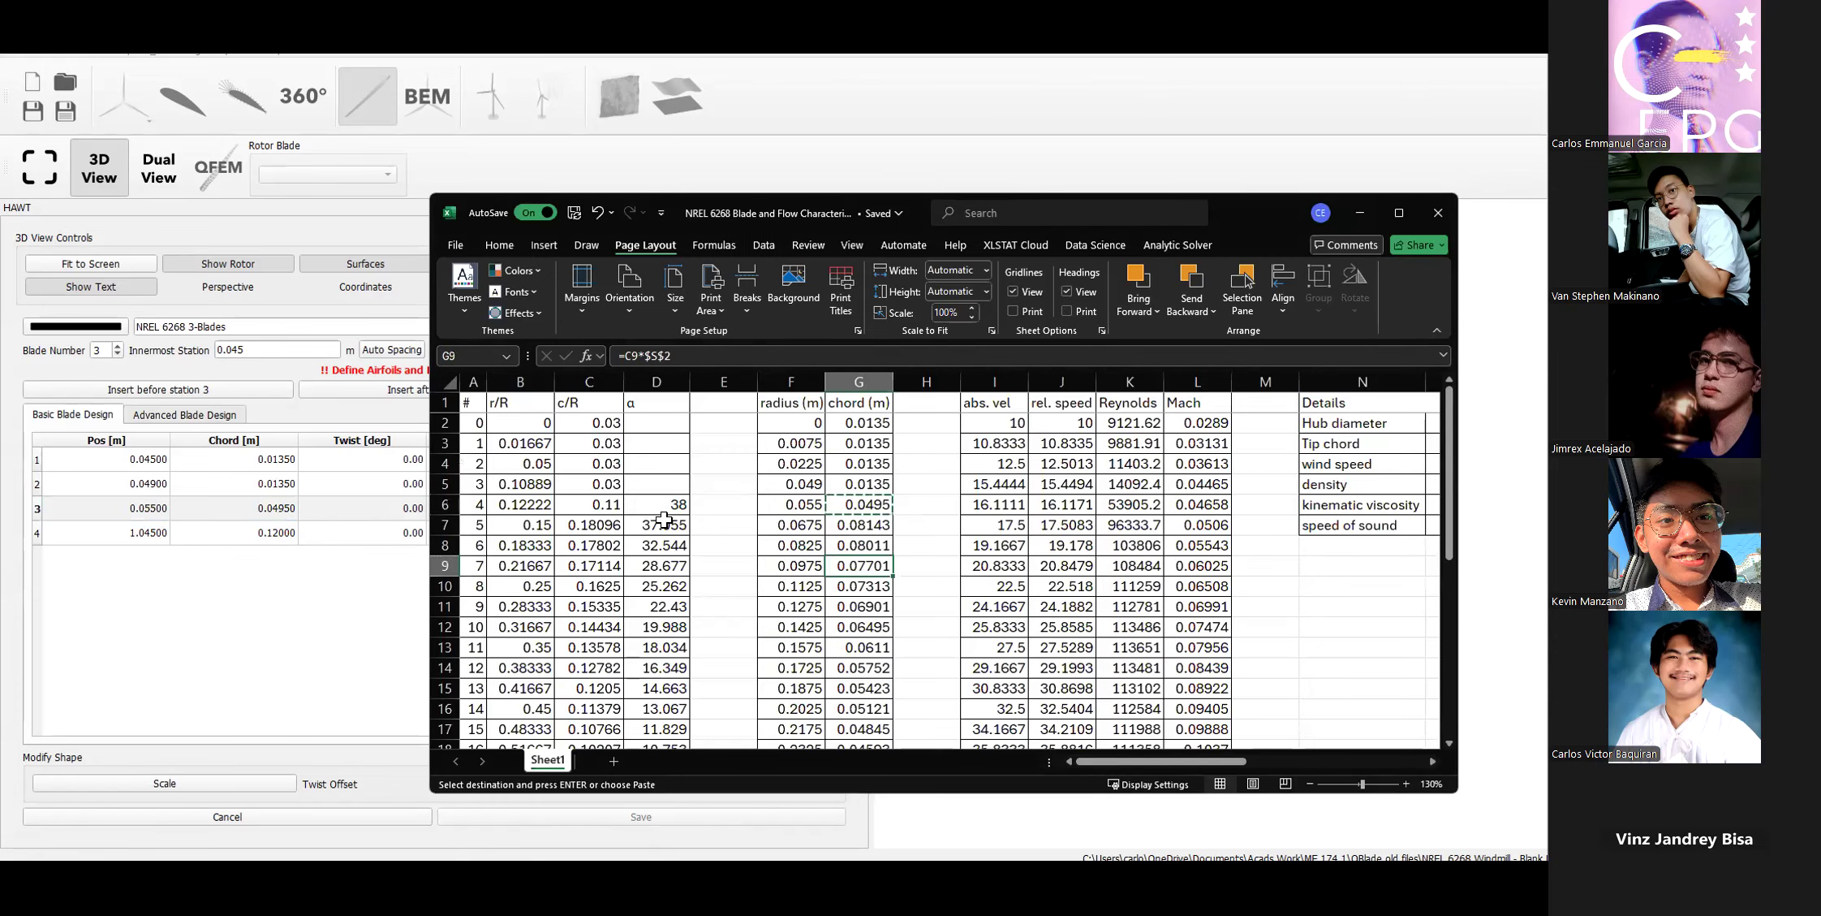
pyautogui.click(635, 505)
pyautogui.hotkey('ctrl', 'c')
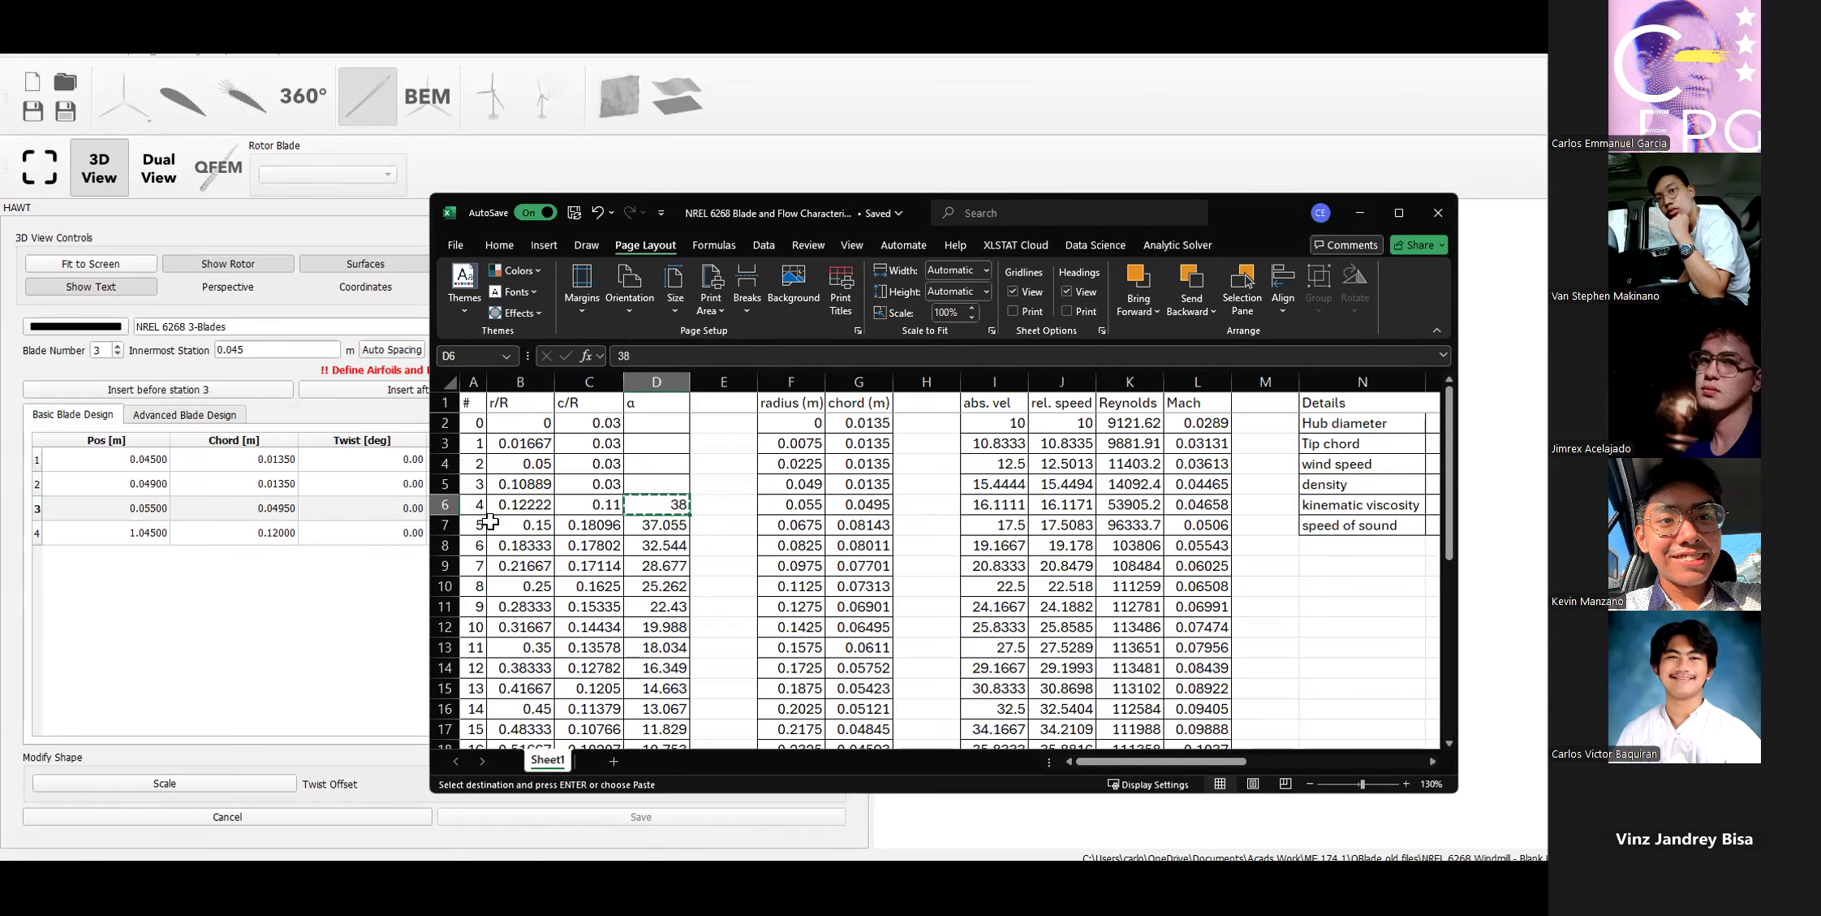
pyautogui.doubleClick(382, 508)
pyautogui.hotkey('ctrl', 'v')
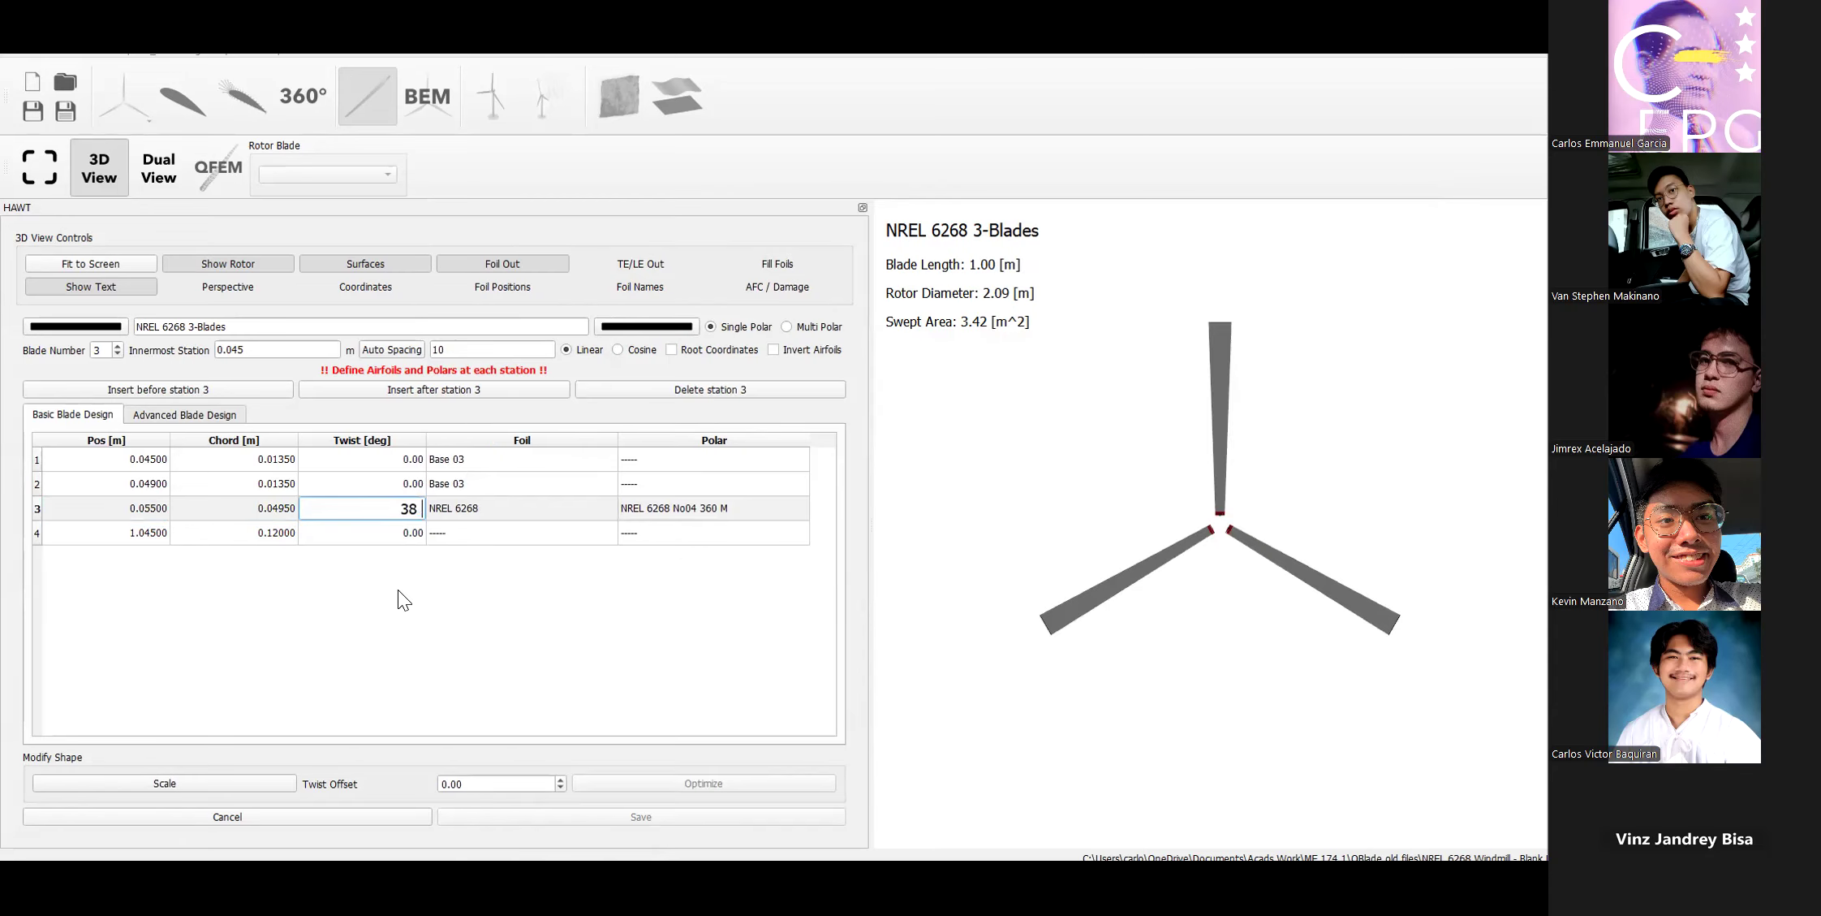
pyautogui.press('Return')
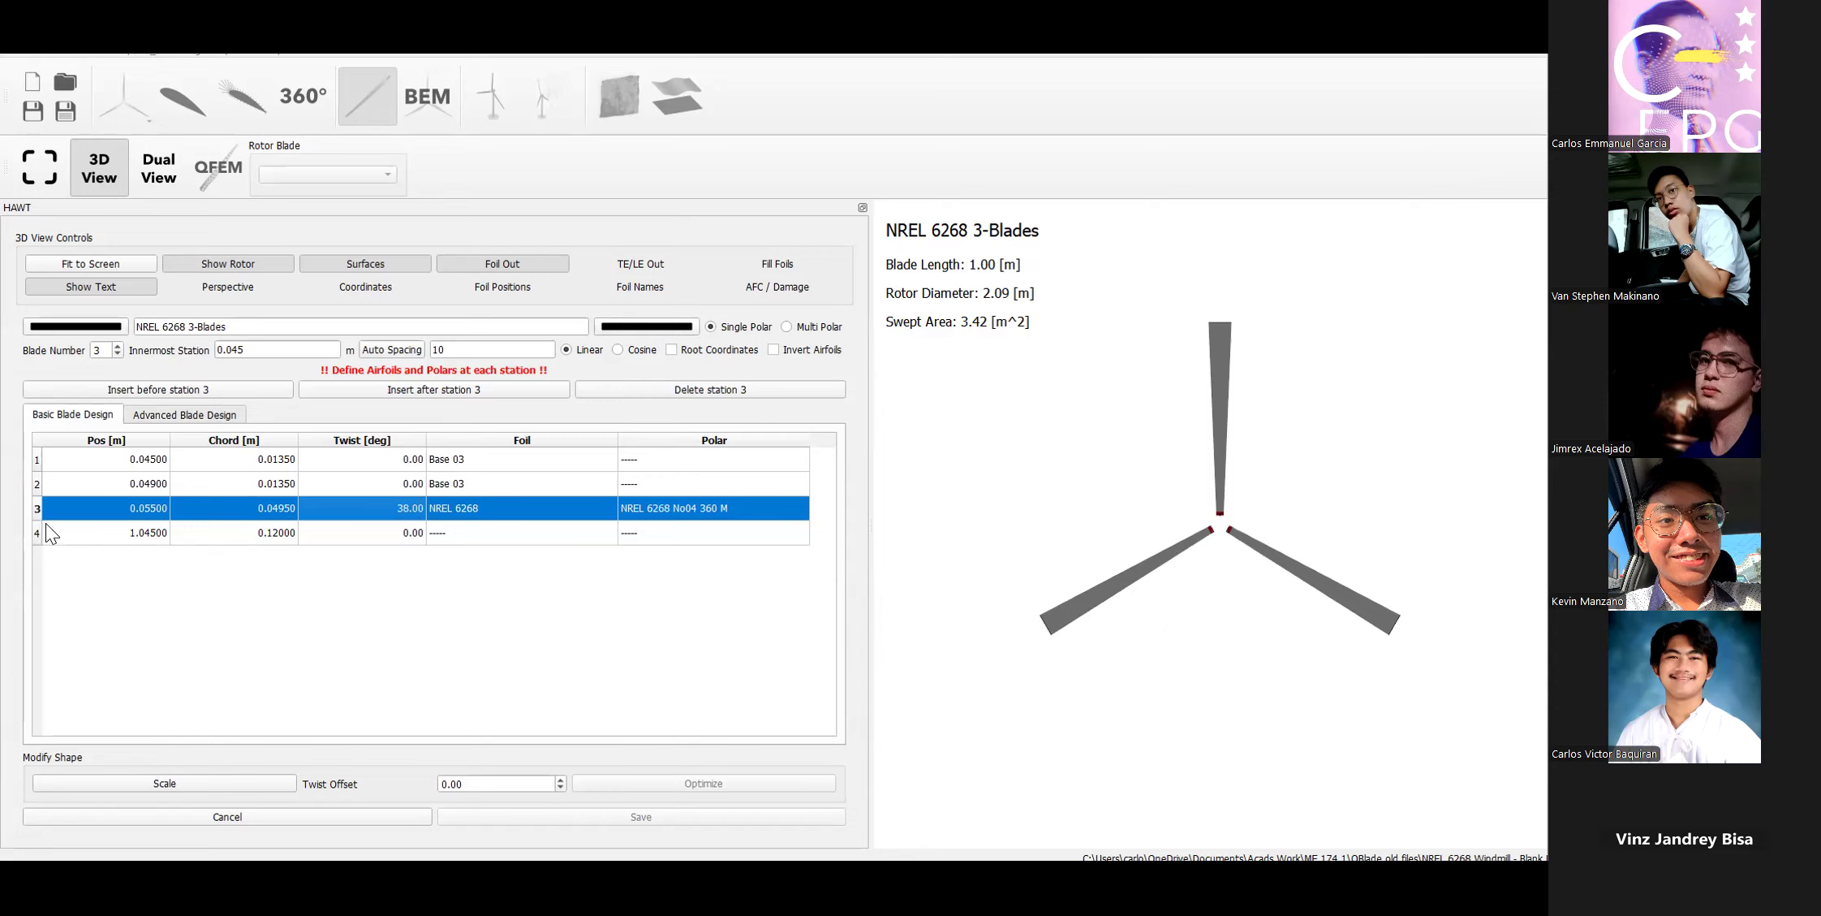
# Insert a new station after the third station of the blade.
pyautogui.press('F2')
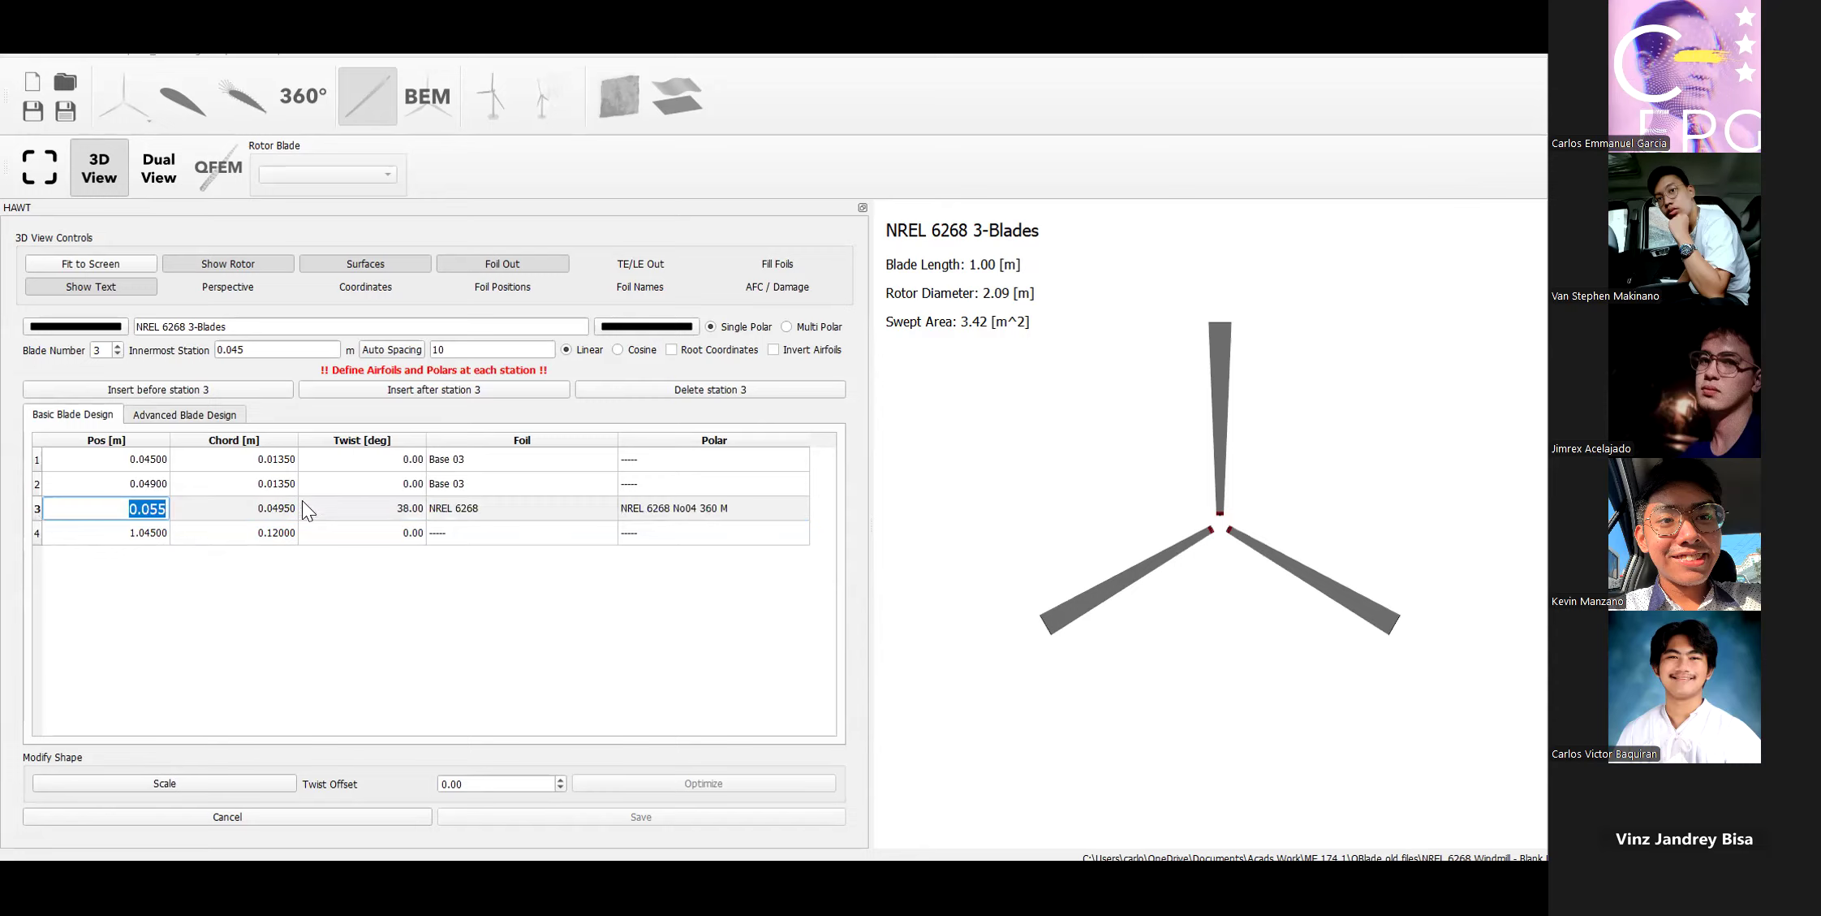
pyautogui.click(34, 515)
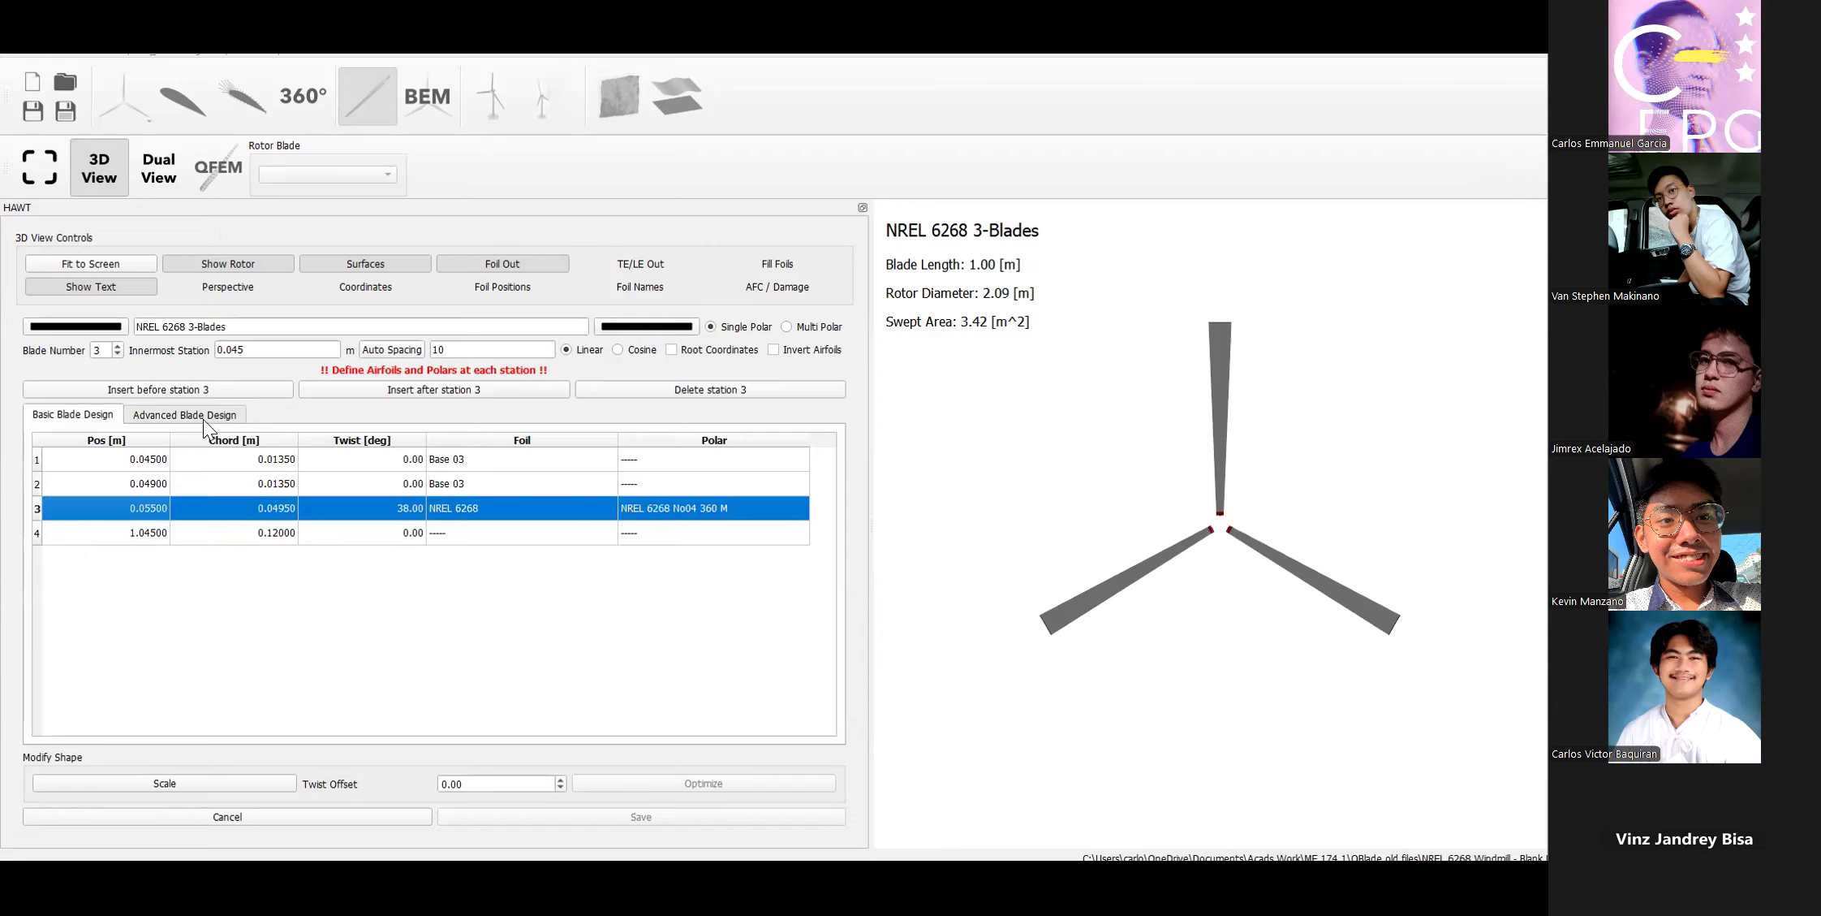
pyautogui.click(509, 393)
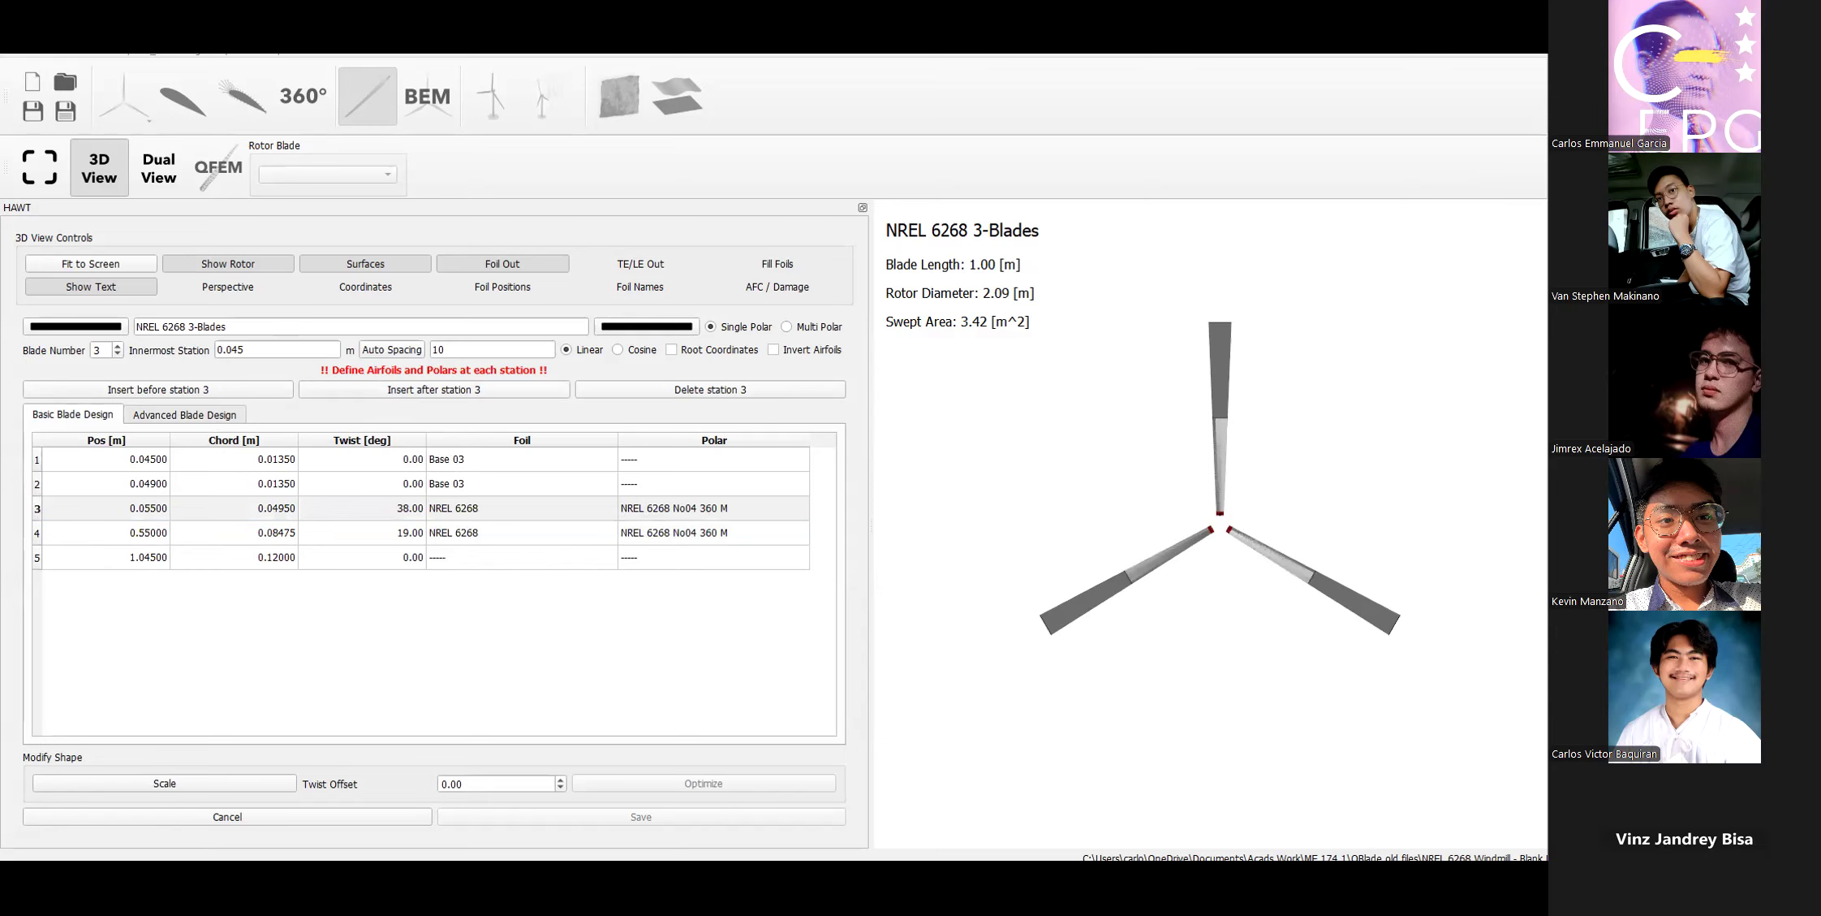
# Copy the 0.0675 m radius of station number 5 from Excel into the fourth blade station's position in QBlade.
pyautogui.click(603, 876)
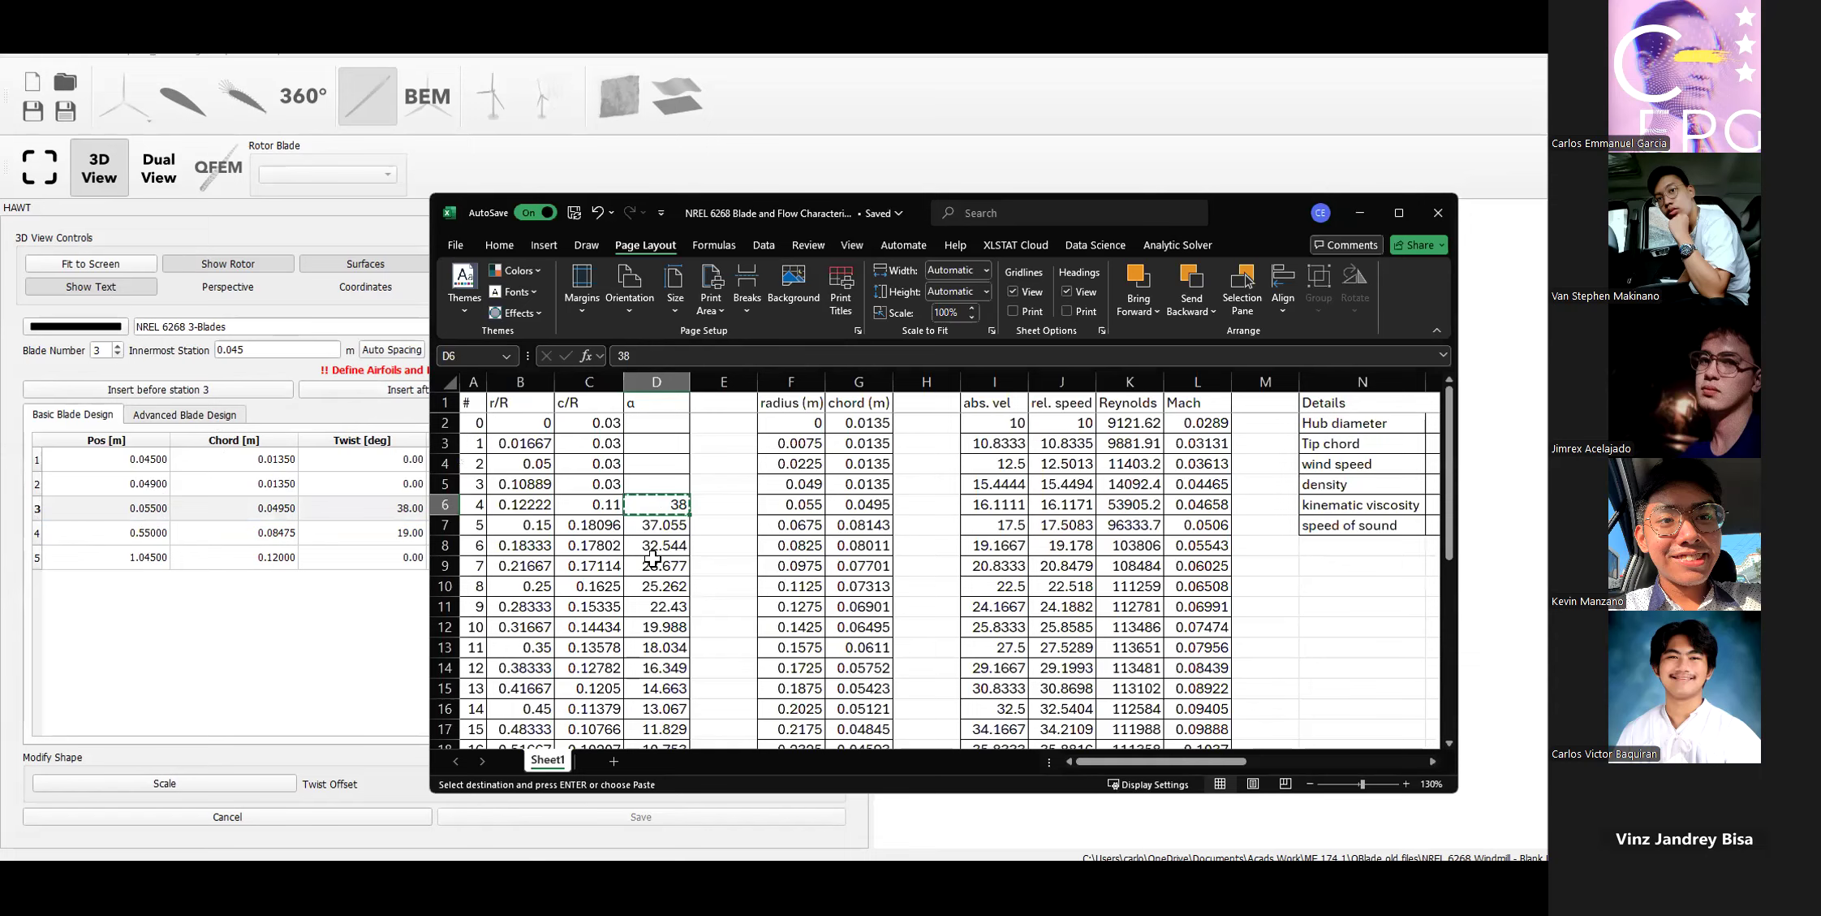
pyautogui.click(444, 525)
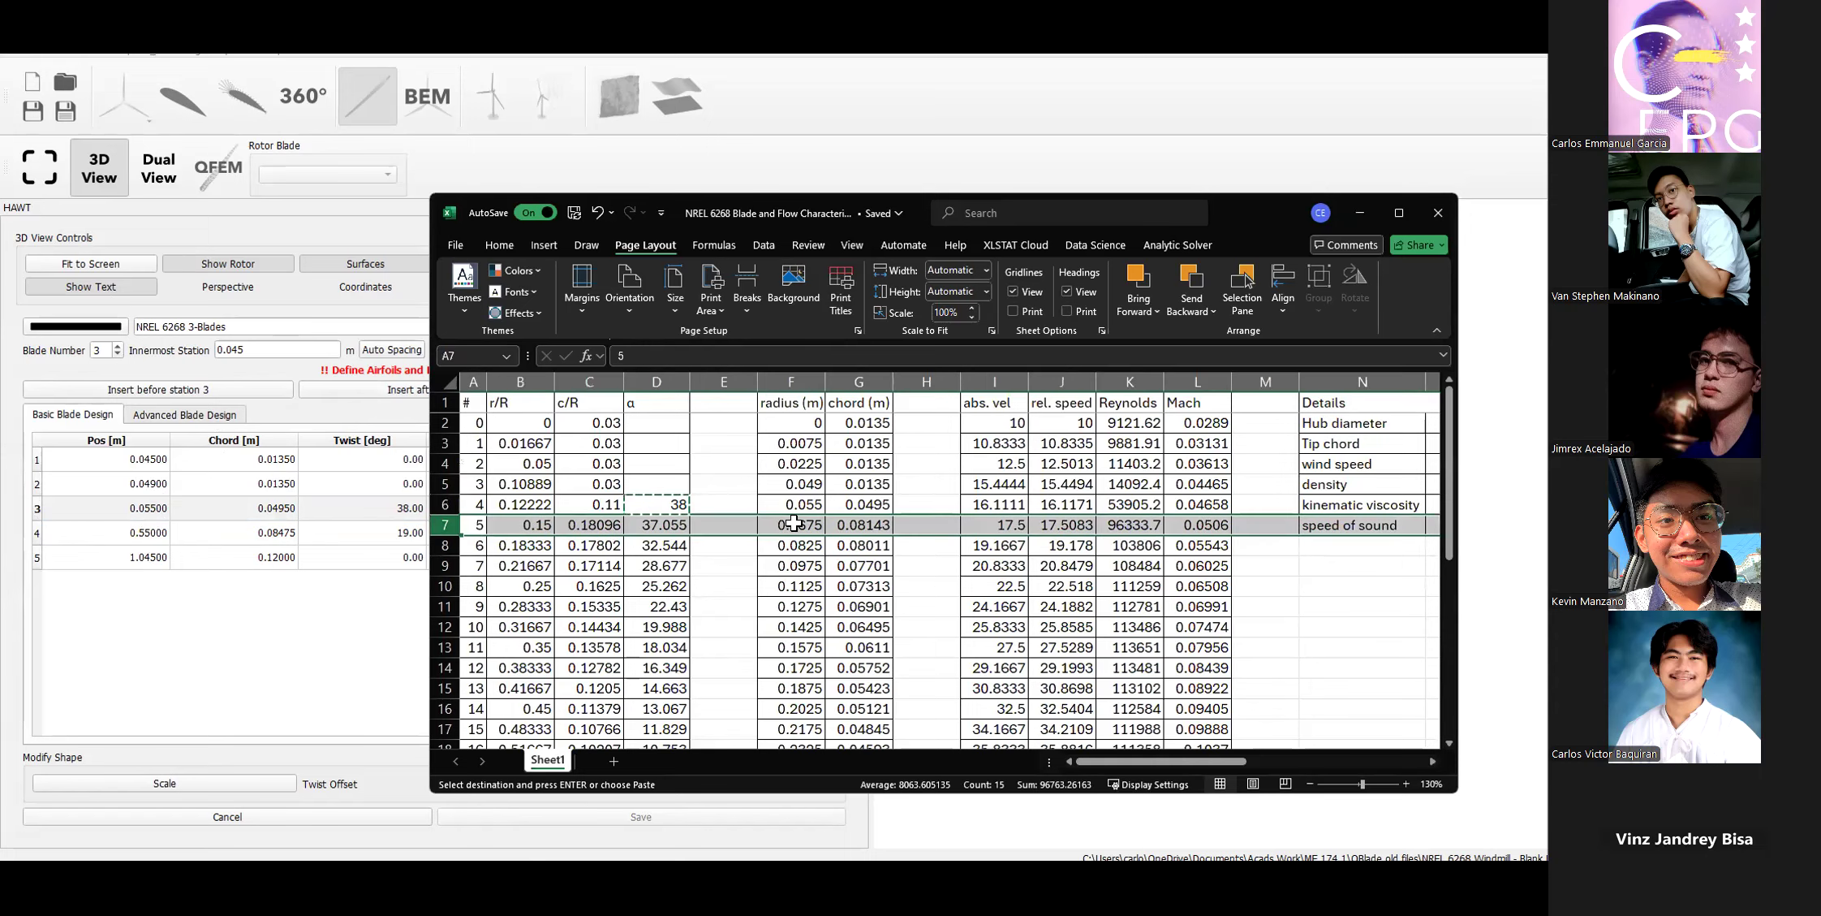
pyautogui.click(793, 523)
pyautogui.hotkey('ctrl', 'c')
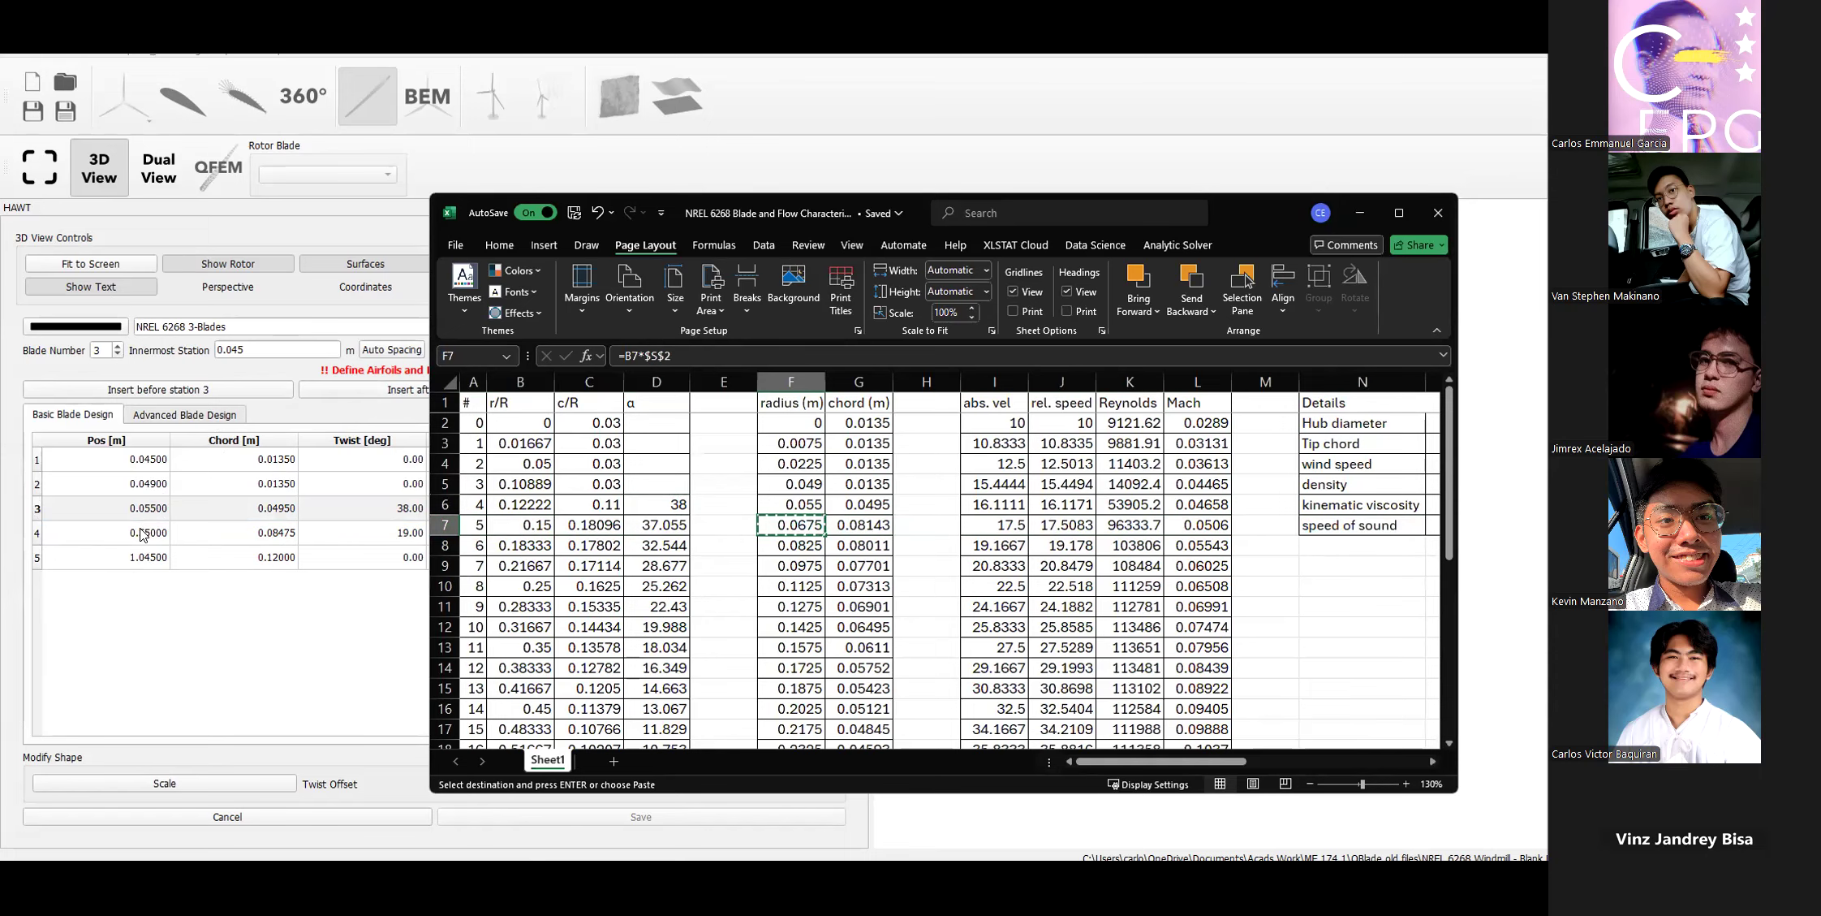
pyautogui.doubleClick(143, 533)
pyautogui.hotkey('ctrl', 'v')
# Copy the 0.08143 m chord of station number 5 from Excel into the fourth blade station in QBlade, and return to Excel.
pyautogui.hotkey('alt', 'Tab')
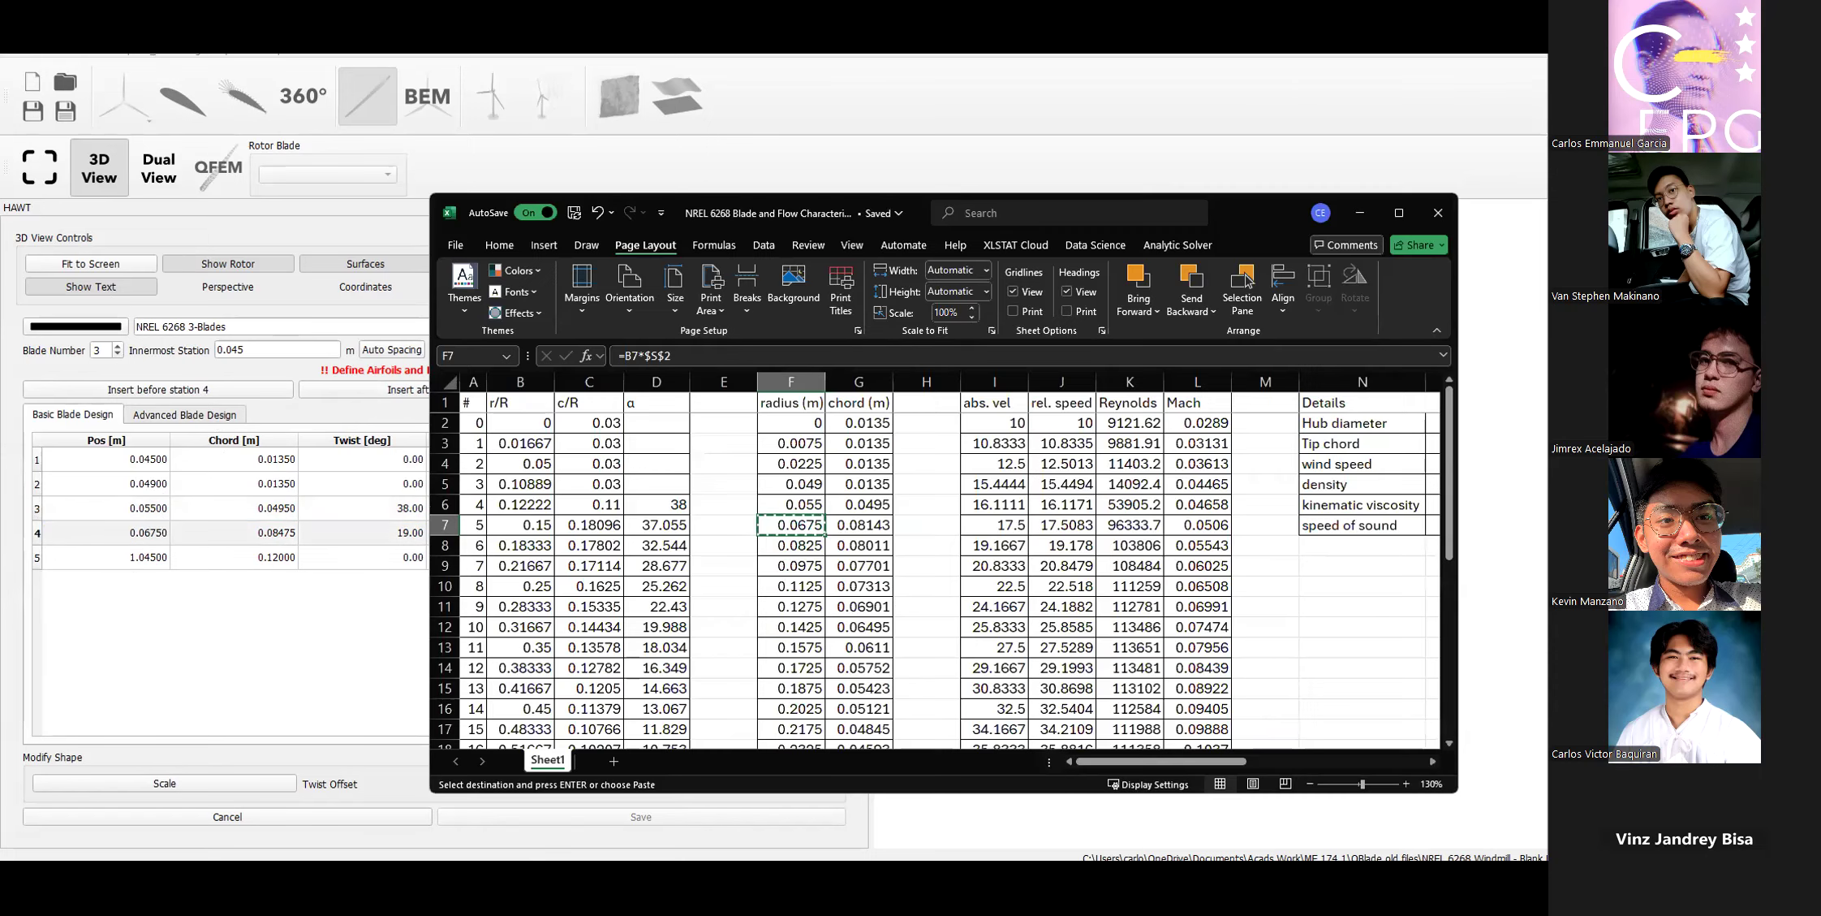
pyautogui.click(858, 522)
pyautogui.hotkey('ctrl', 'c')
pyautogui.doubleClick(260, 532)
pyautogui.hotkey('ctrl', 'v')
pyautogui.hotkey('alt', 'Tab')
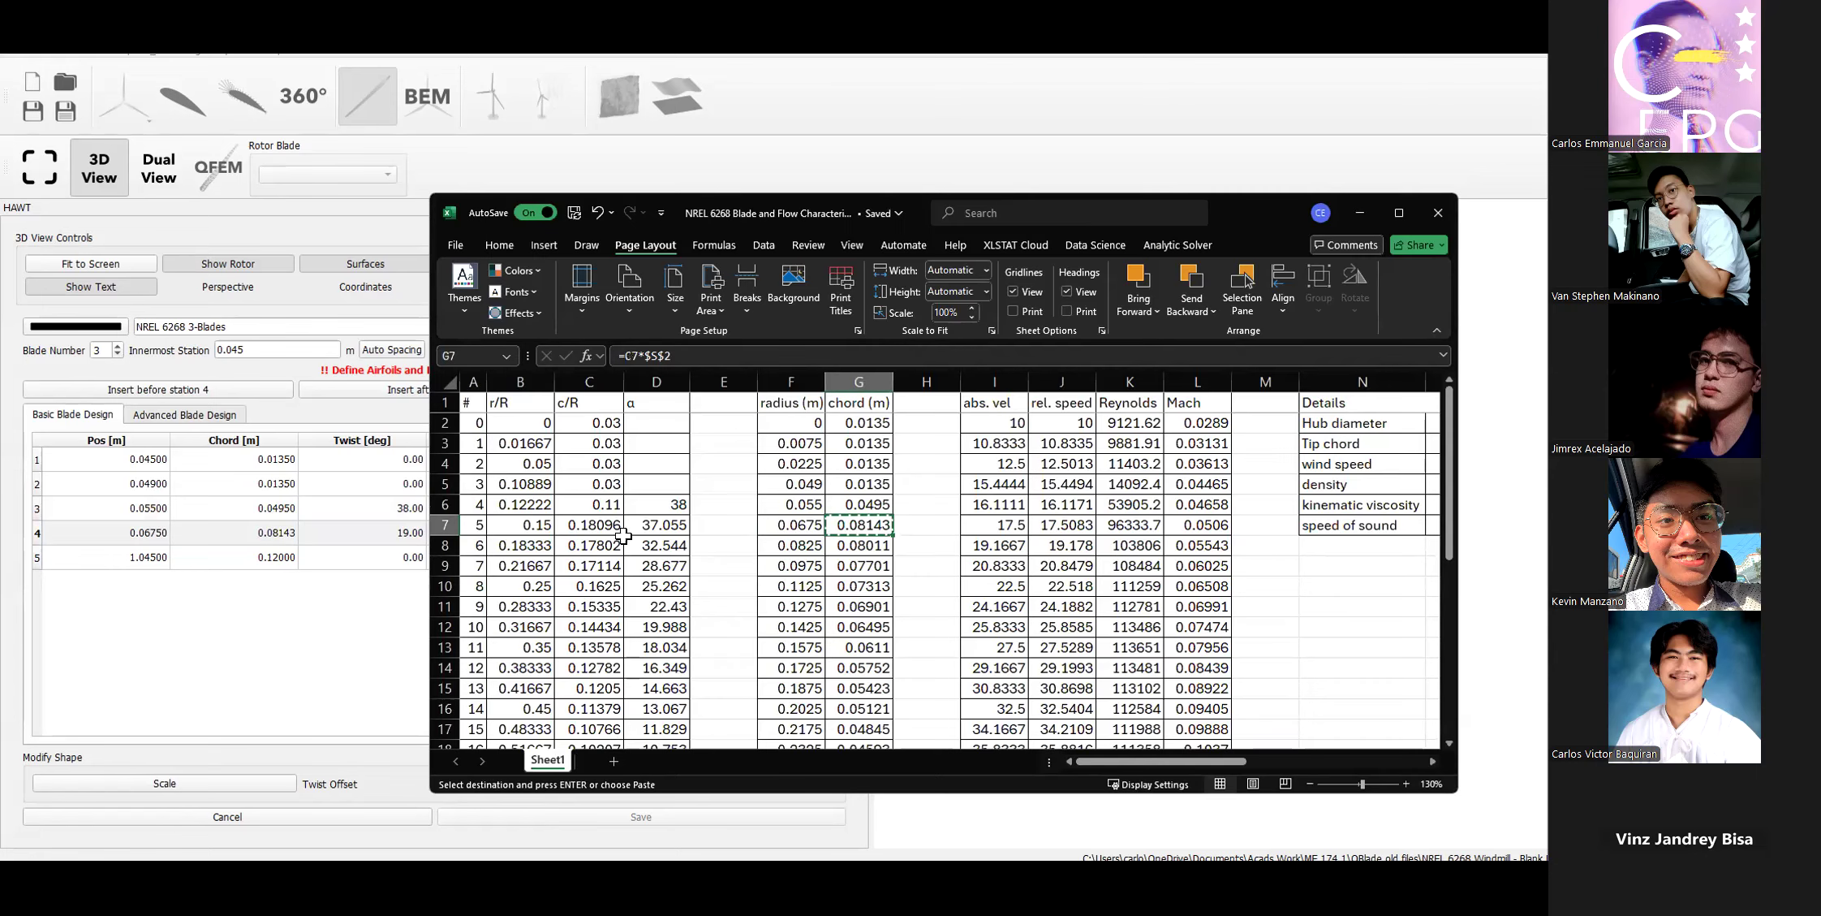
# Copy the 37.055-degree angle of station number 5 from Excel into the fourth blade station's twist in QBlade.
pyautogui.click(645, 523)
pyautogui.hotkey('ctrl', 'c')
pyautogui.hotkey('alt', 'Tab')
pyautogui.doubleClick(410, 531)
pyautogui.press('Return')
# Assign the polar NREL 6268 No05 360 M to the fourth blade station.
pyautogui.doubleClick(667, 527)
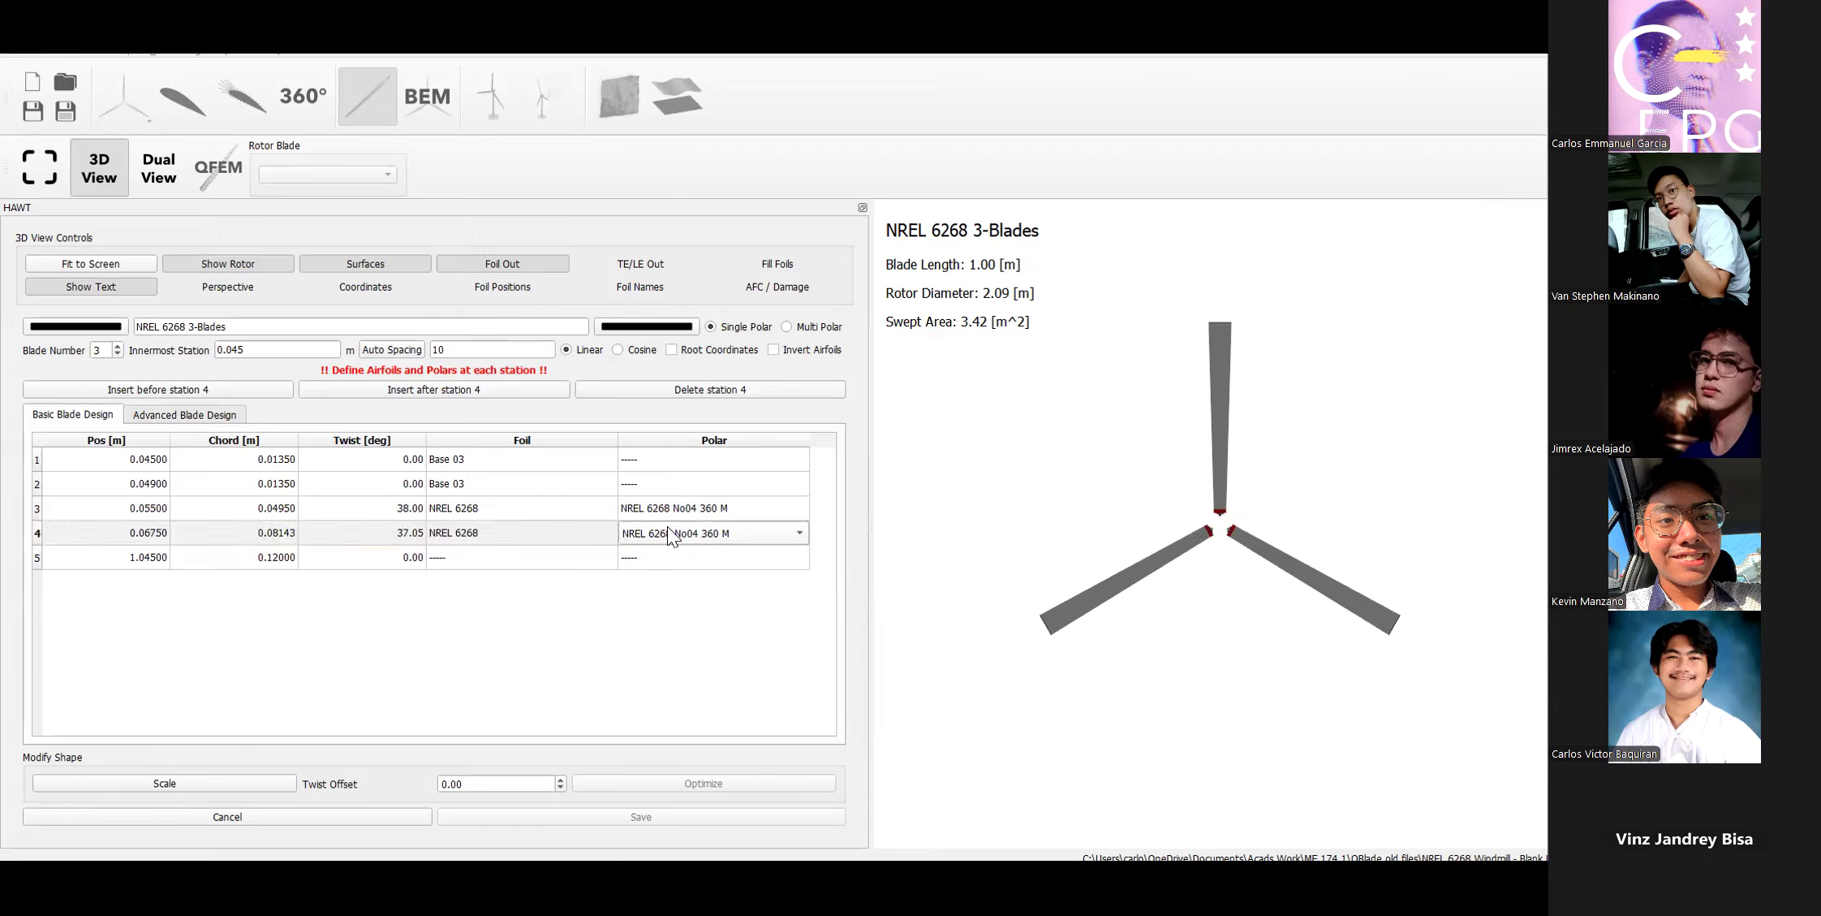
pyautogui.click(667, 526)
pyautogui.click(676, 549)
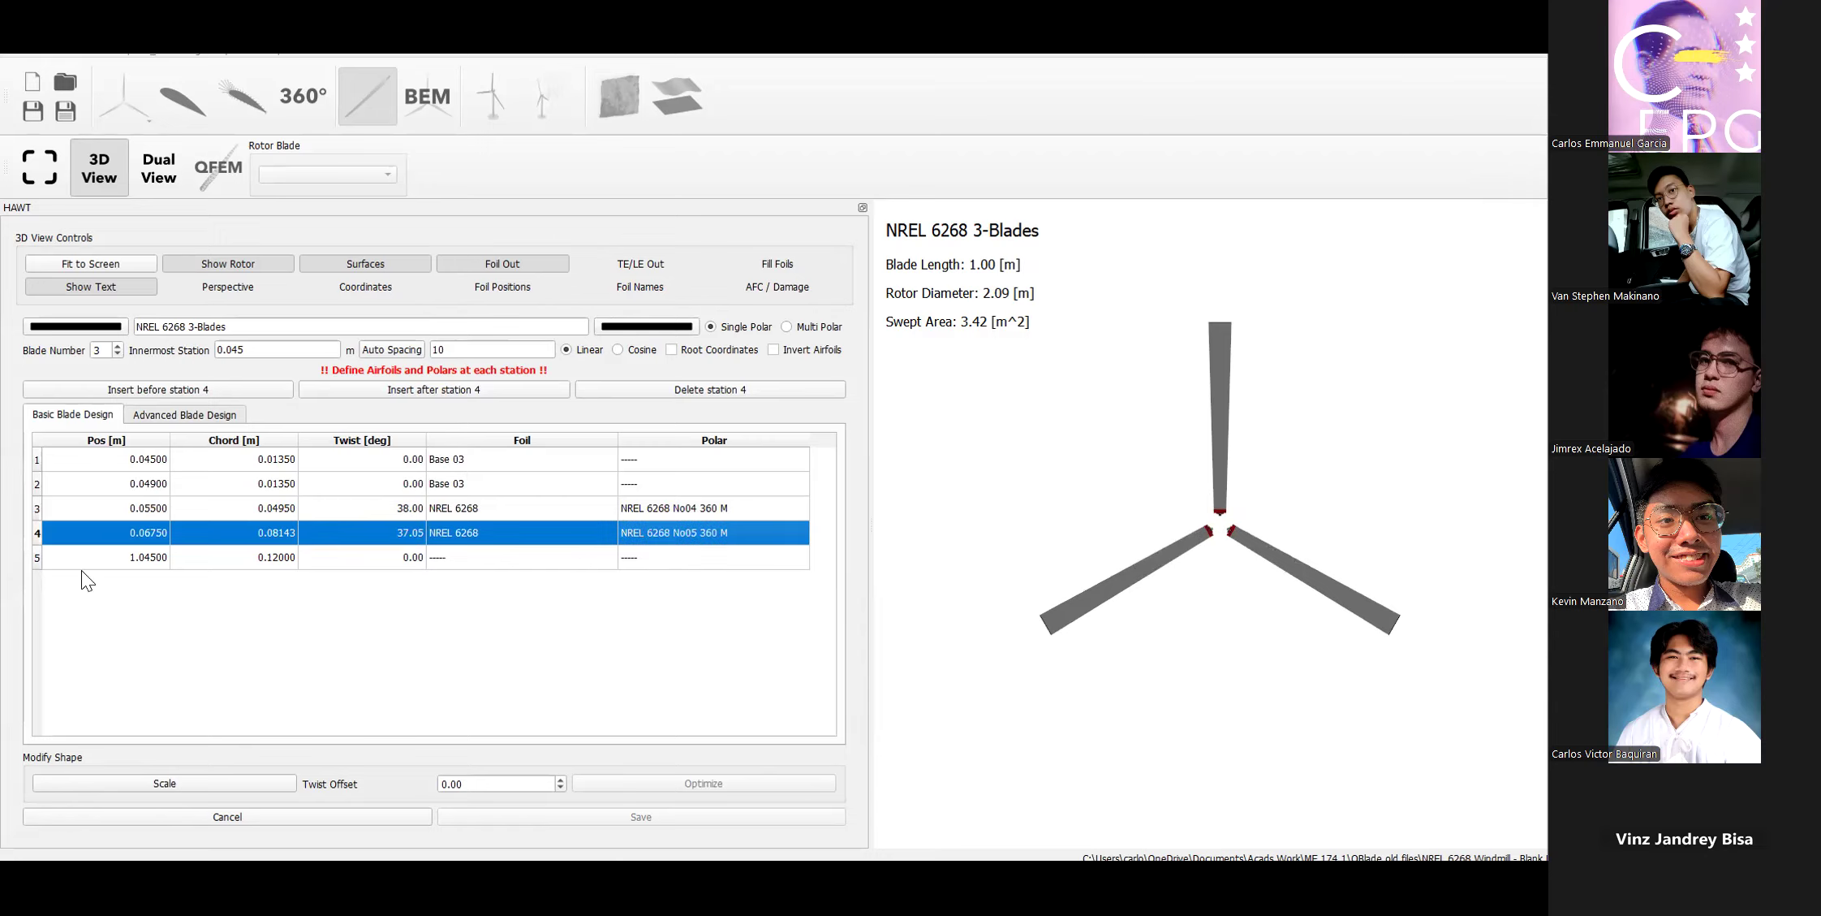
# Insert a new station after the fourth blade station and assign it the polar NREL 6268 No20 360 M.
pyautogui.doubleClick(38, 557)
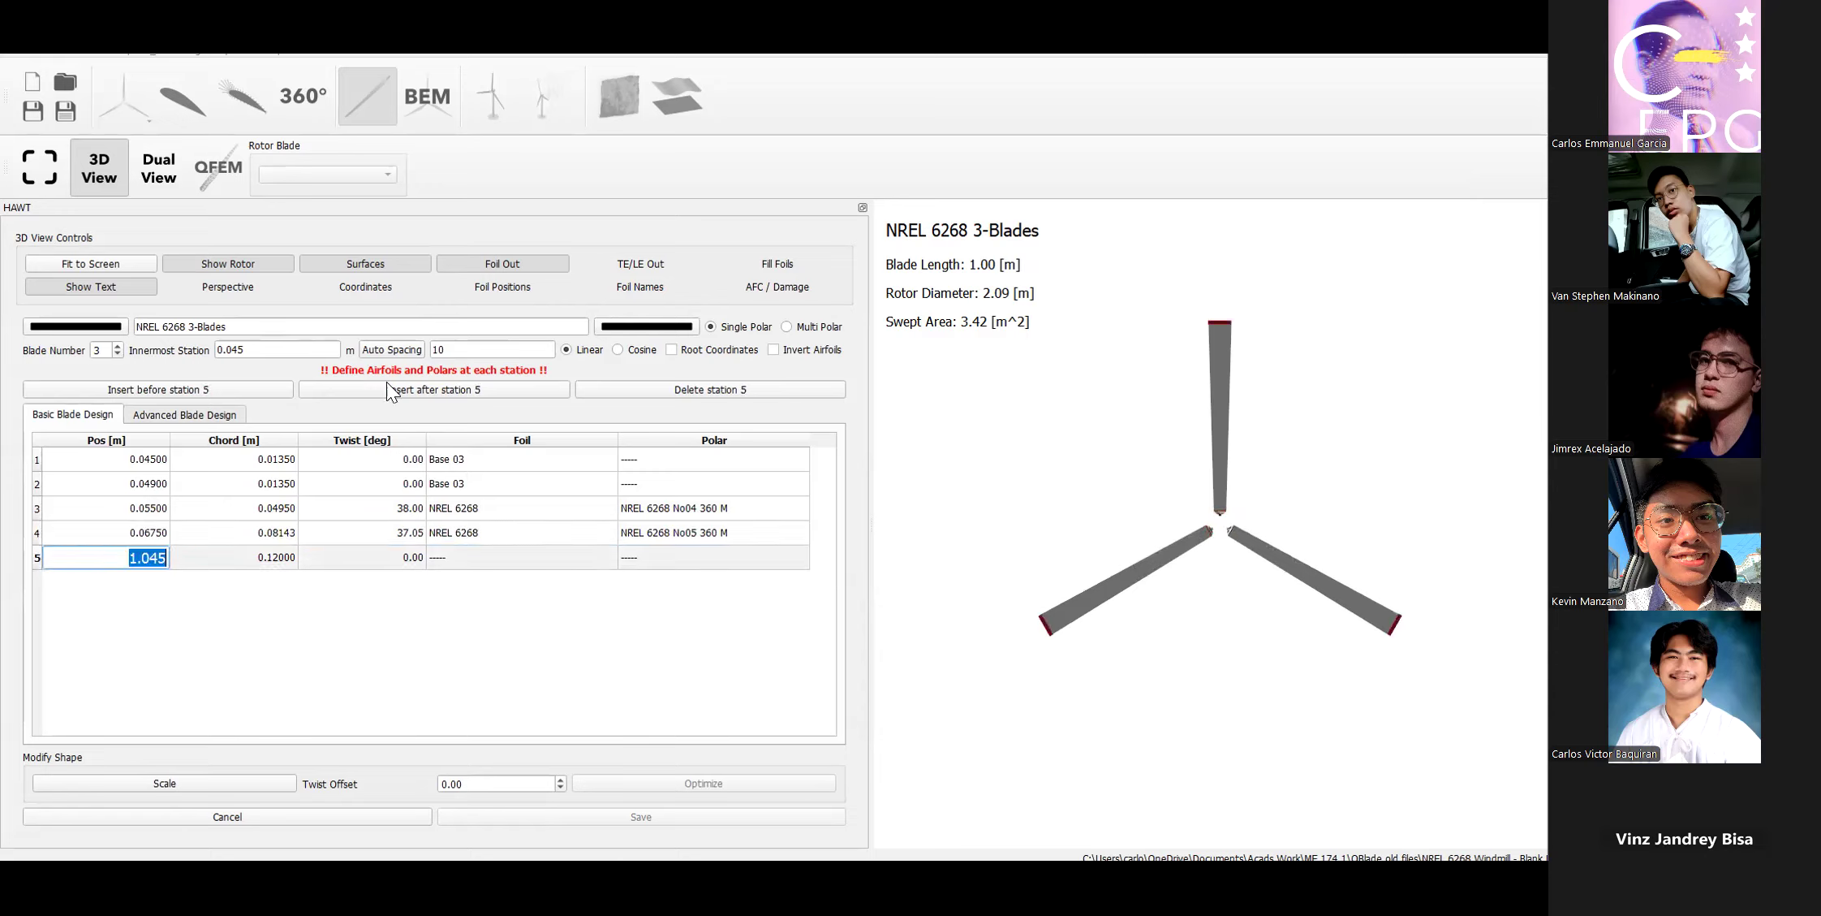
pyautogui.doubleClick(33, 532)
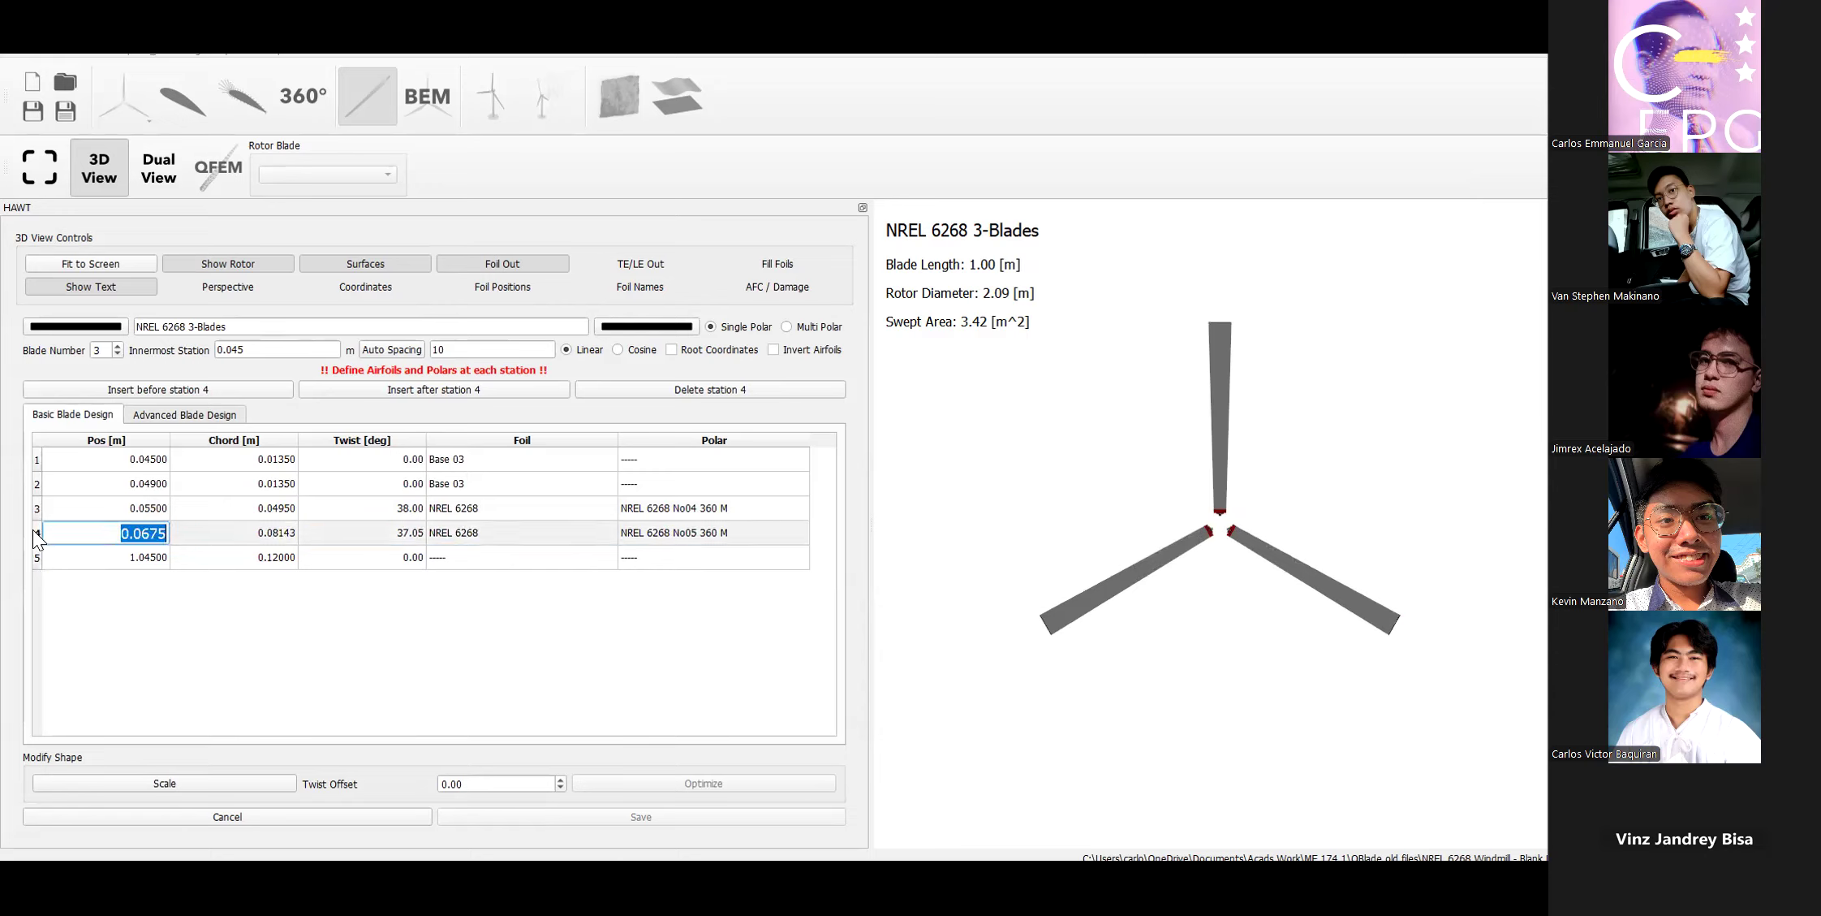
pyautogui.click(518, 389)
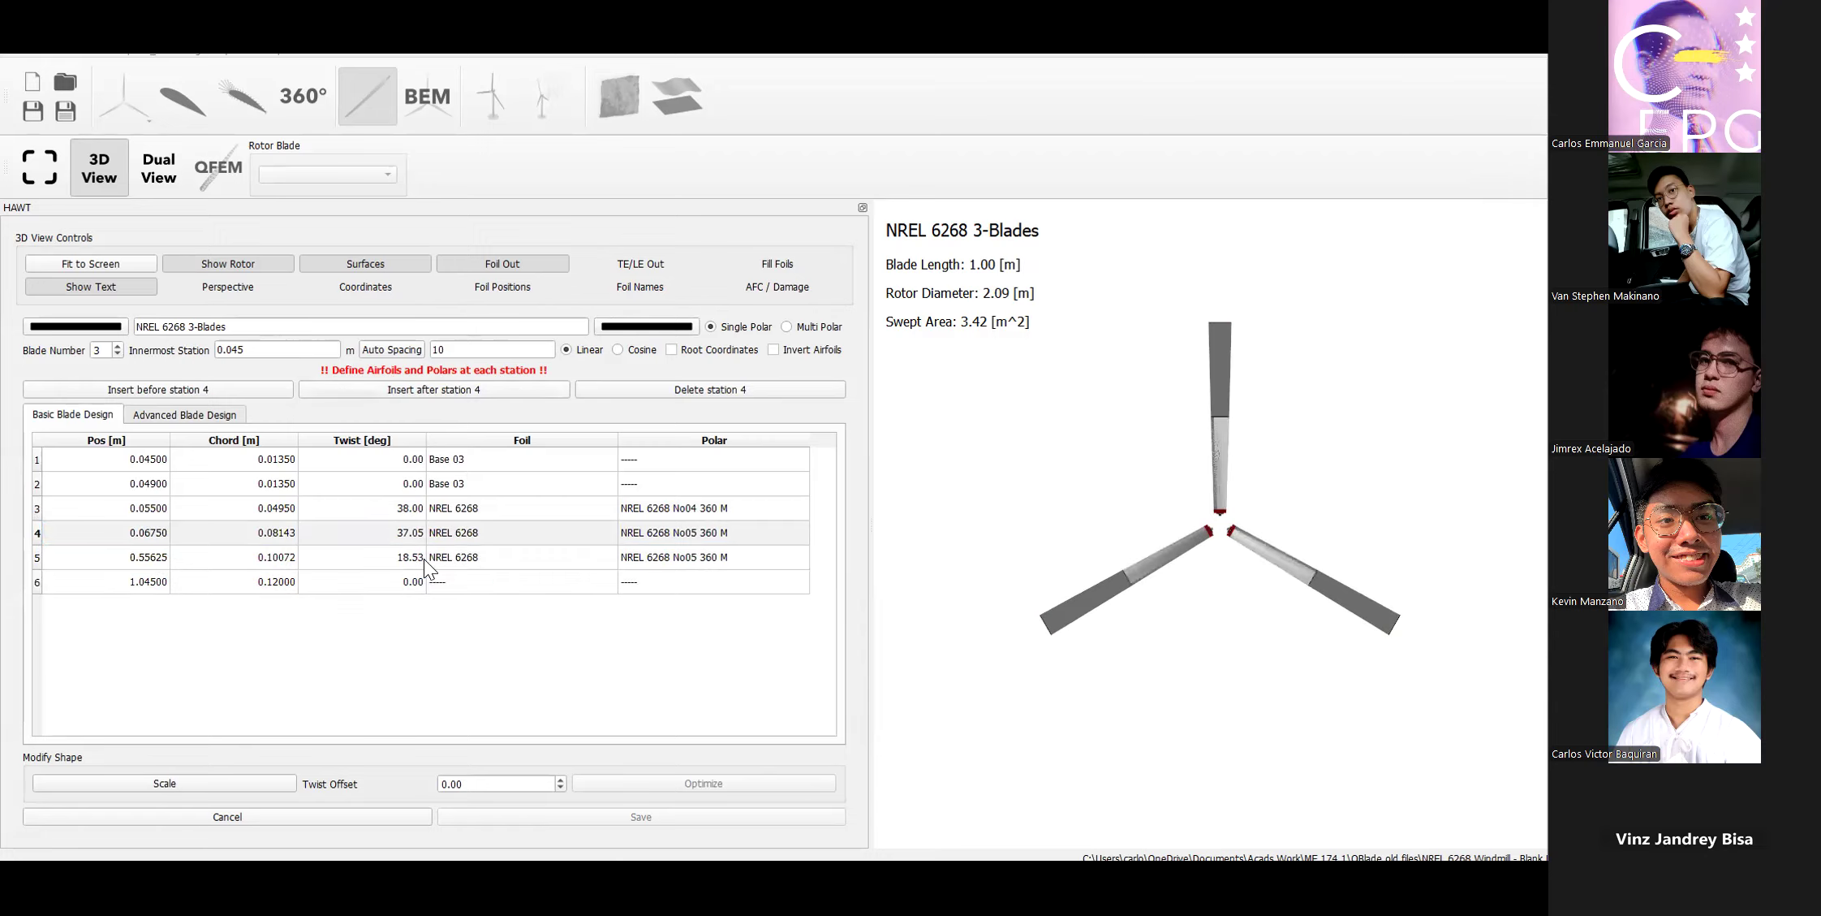
pyautogui.click(747, 553)
pyautogui.click(747, 554)
pyautogui.click(737, 576)
pyautogui.click(513, 651)
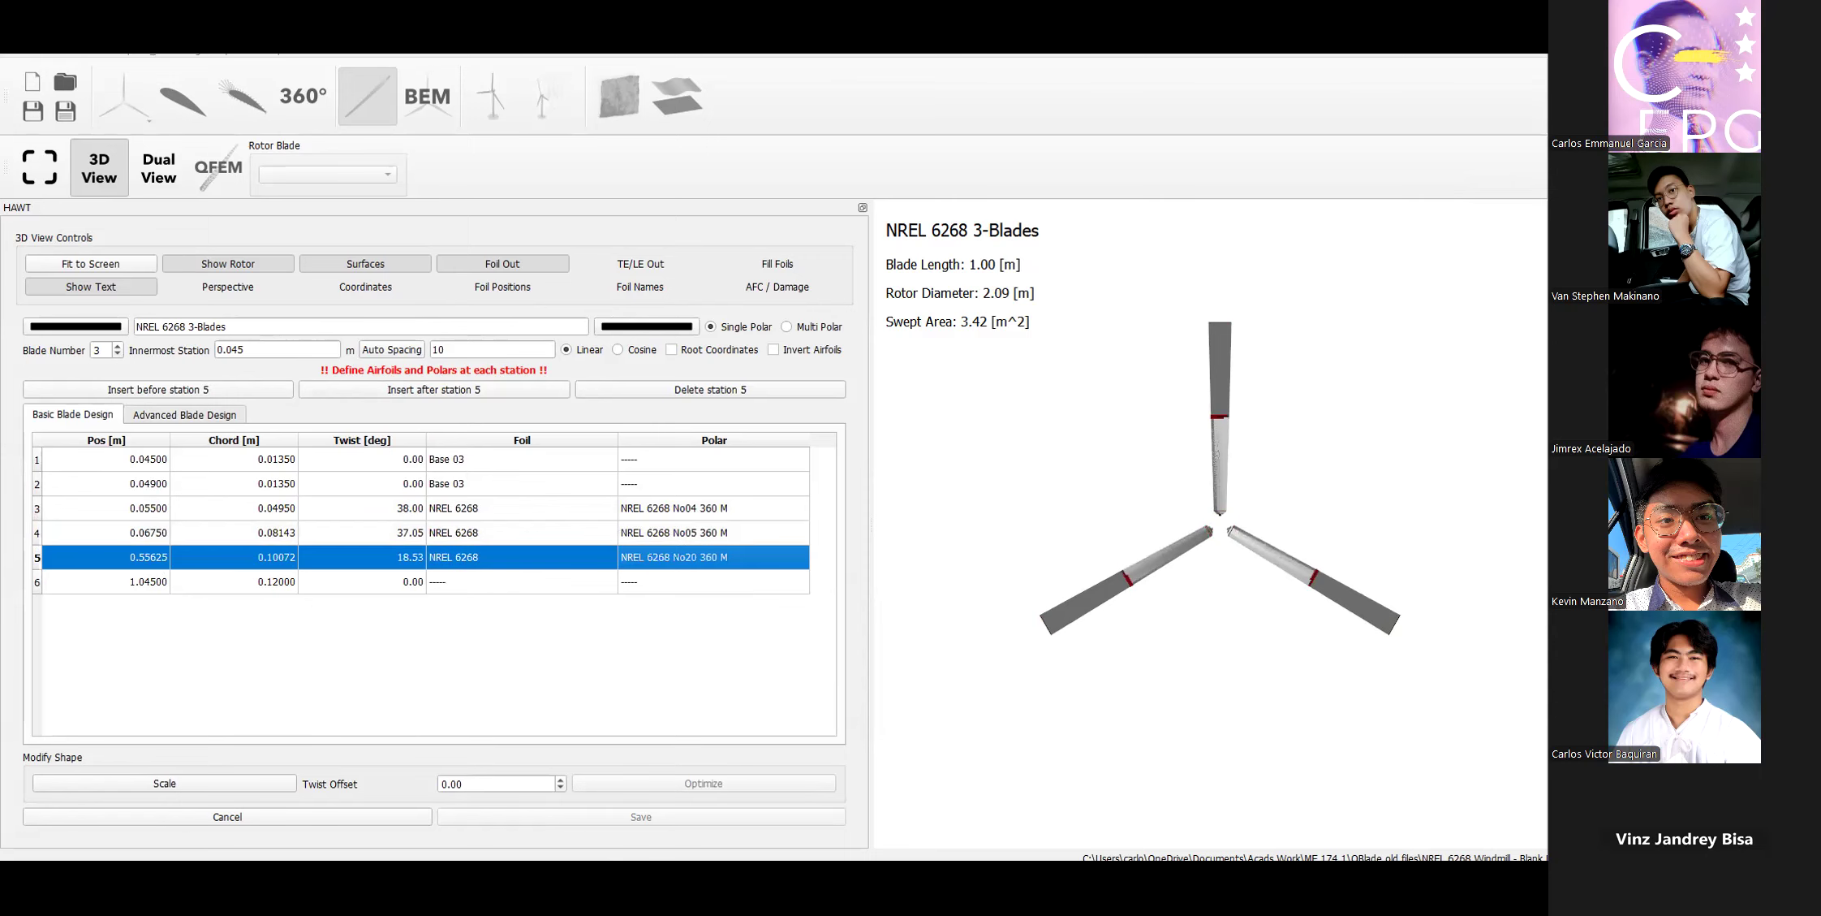
# Copy the 0.2925 m radius of station number 20 from Excel into the fifth blade station's position in QBlade.
pyautogui.hotkey('alt', 'Tab')
pyautogui.scroll(-4, 633, 735)
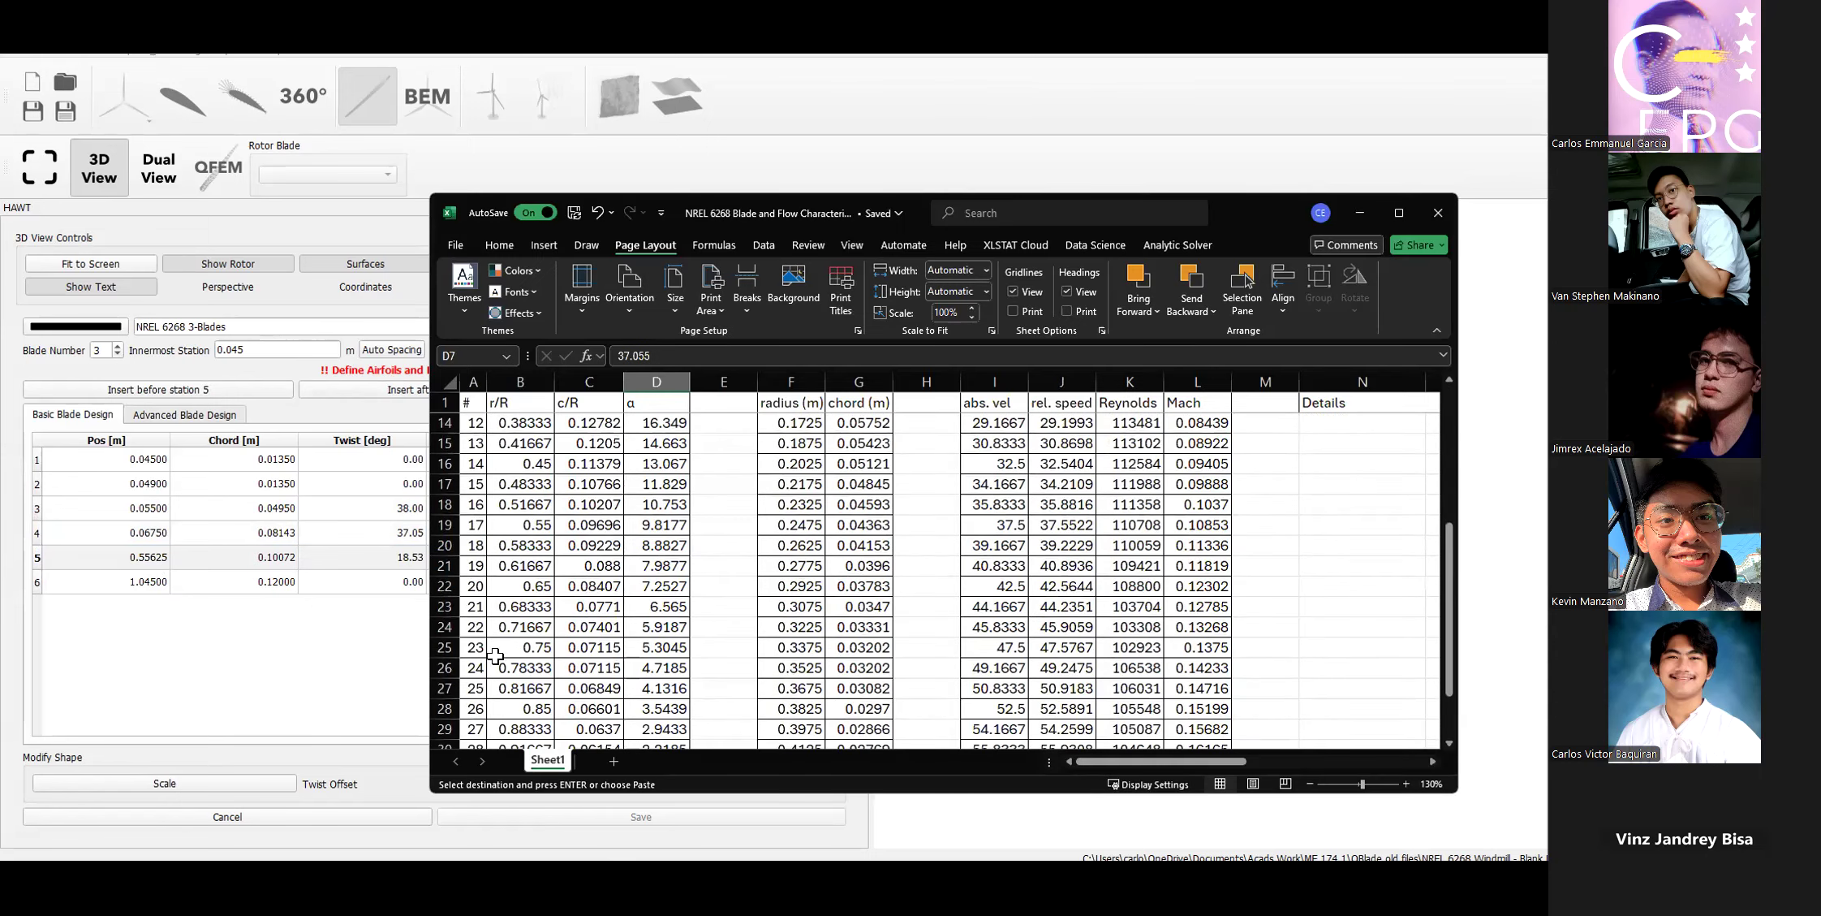
pyautogui.click(445, 585)
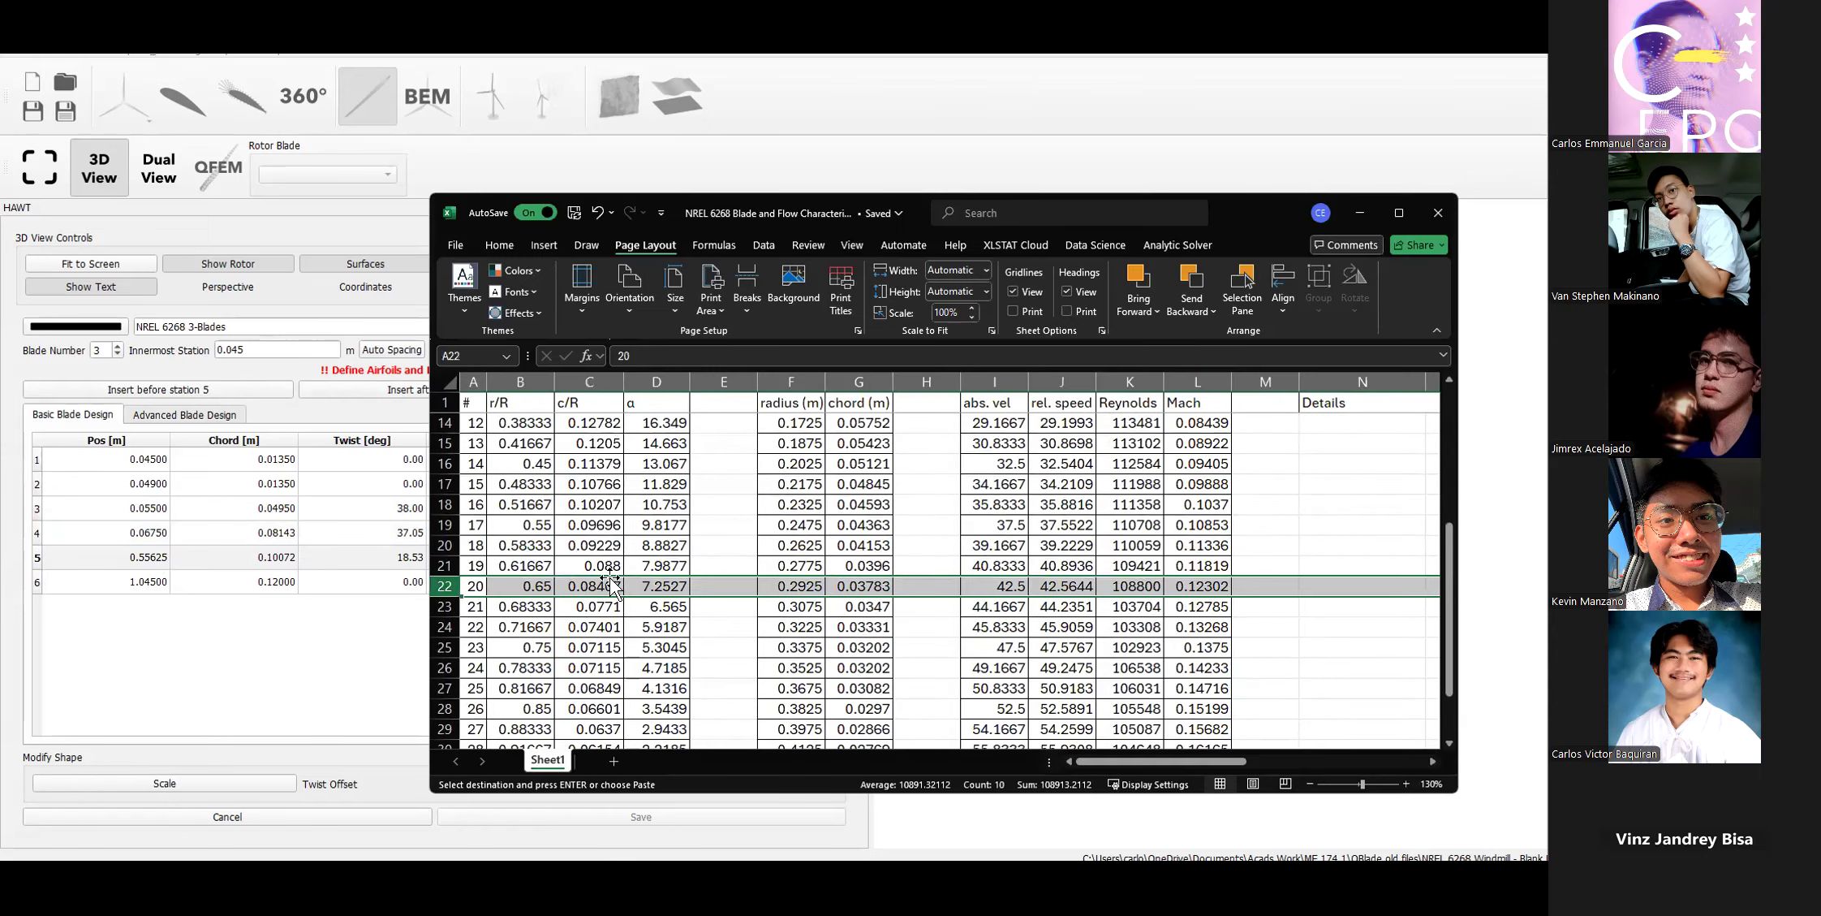
pyautogui.click(801, 585)
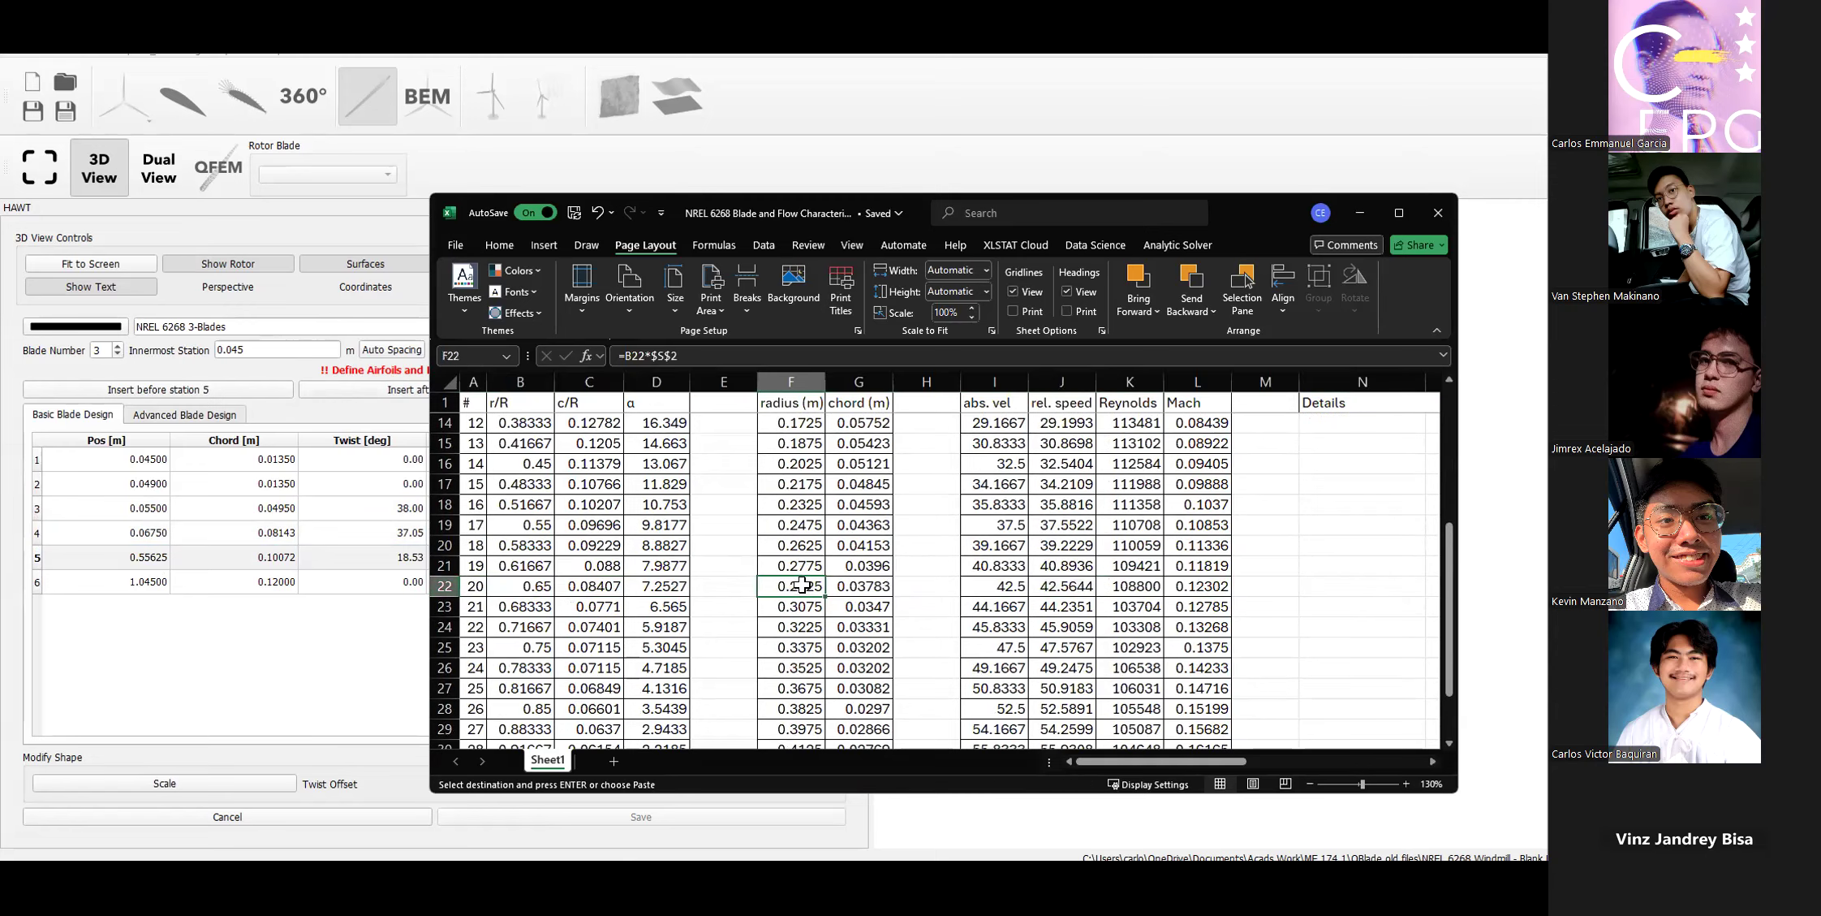
pyautogui.hotkey('alt', 'Tab')
pyautogui.write('0.2925')
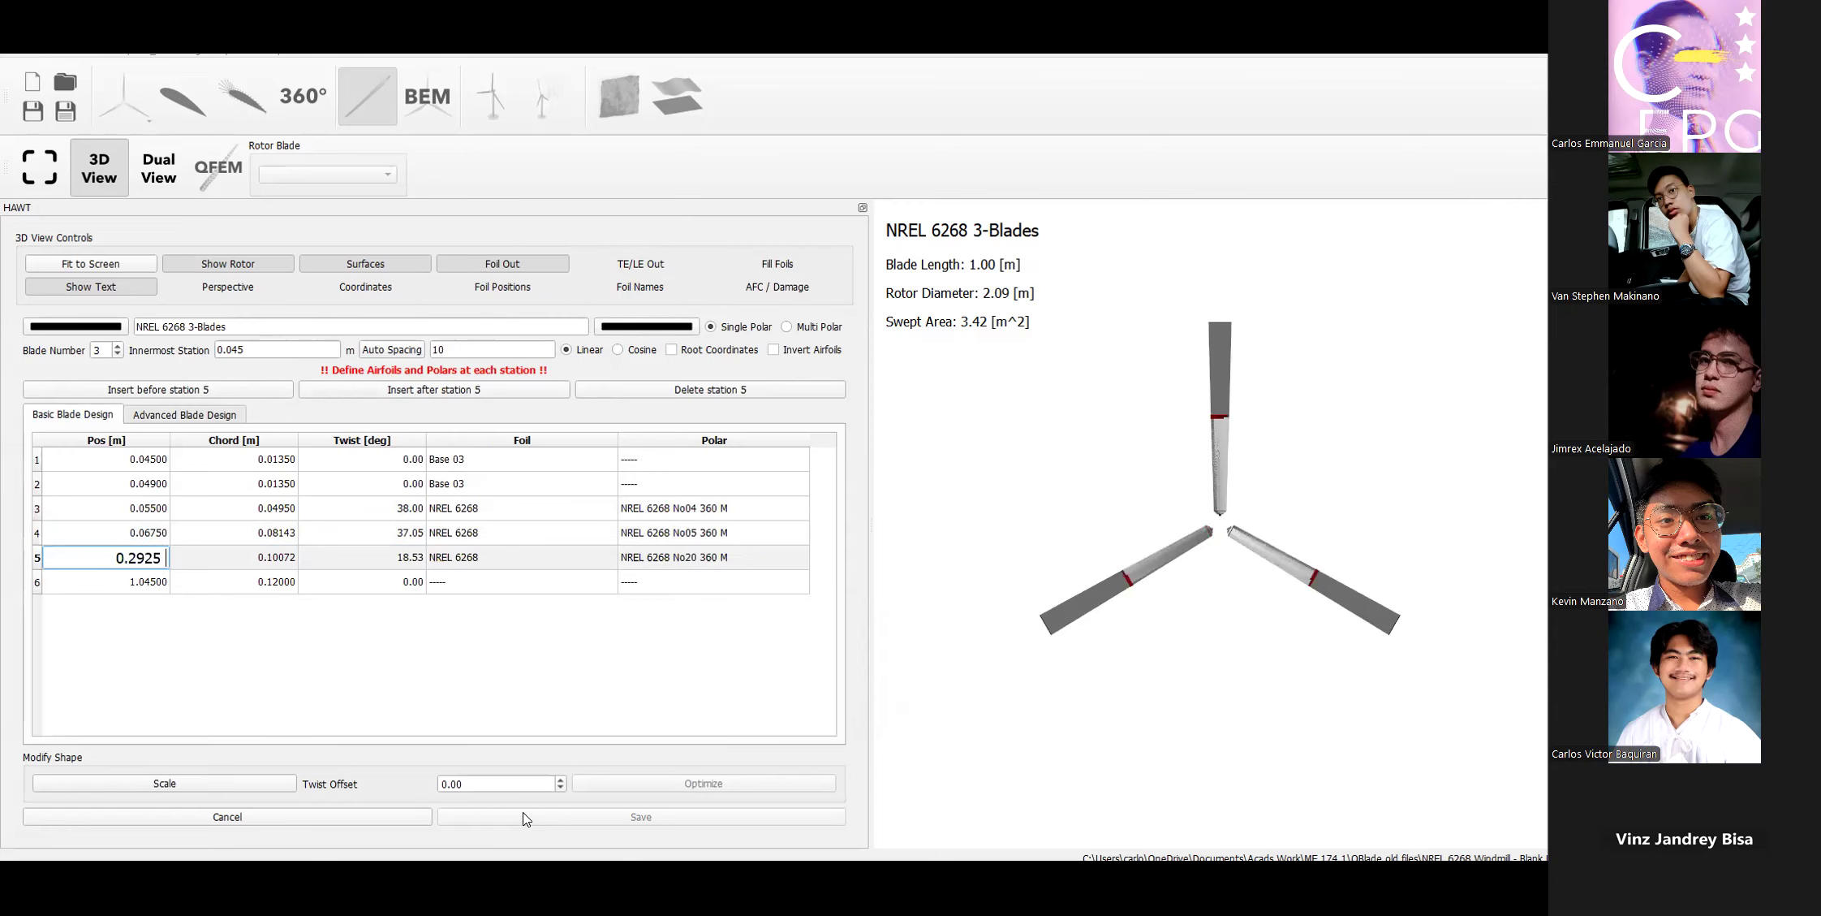
# Copy the 0.03783 m chord of station number 20 from Excel into the fifth blade station in QBlade.
pyautogui.hotkey('alt', 'Tab')
pyautogui.click(865, 582)
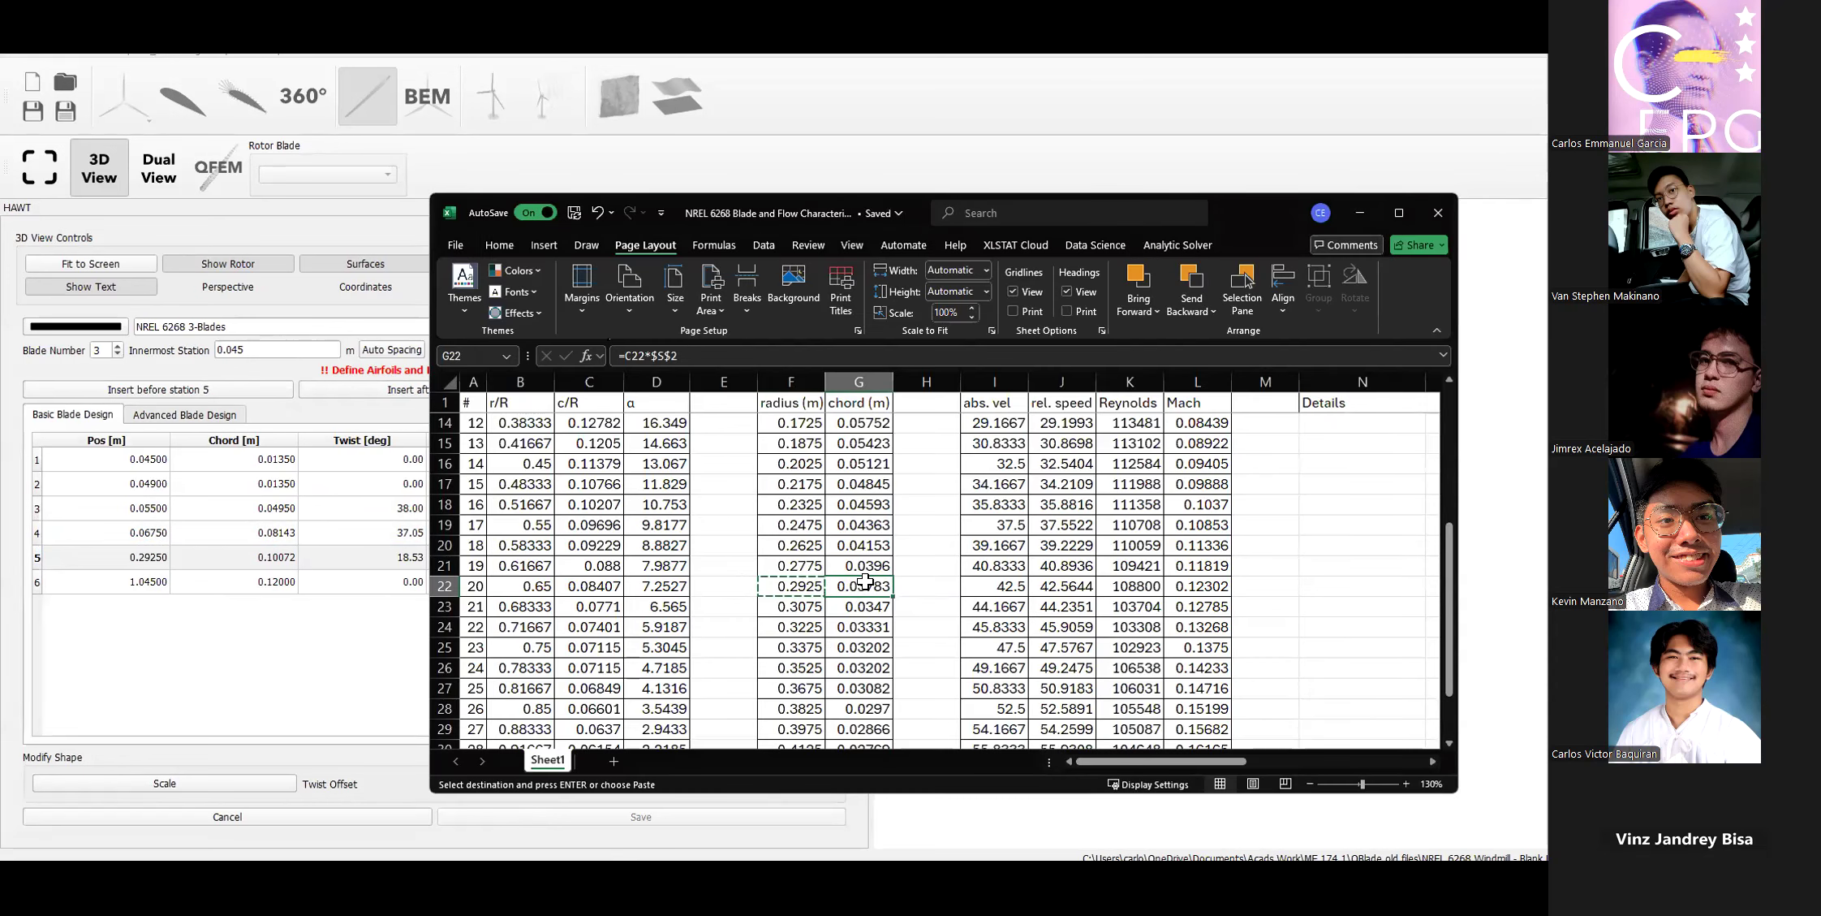
pyautogui.hotkey('ctrl', 'c')
pyautogui.doubleClick(271, 559)
pyautogui.hotkey('ctrl', 'v')
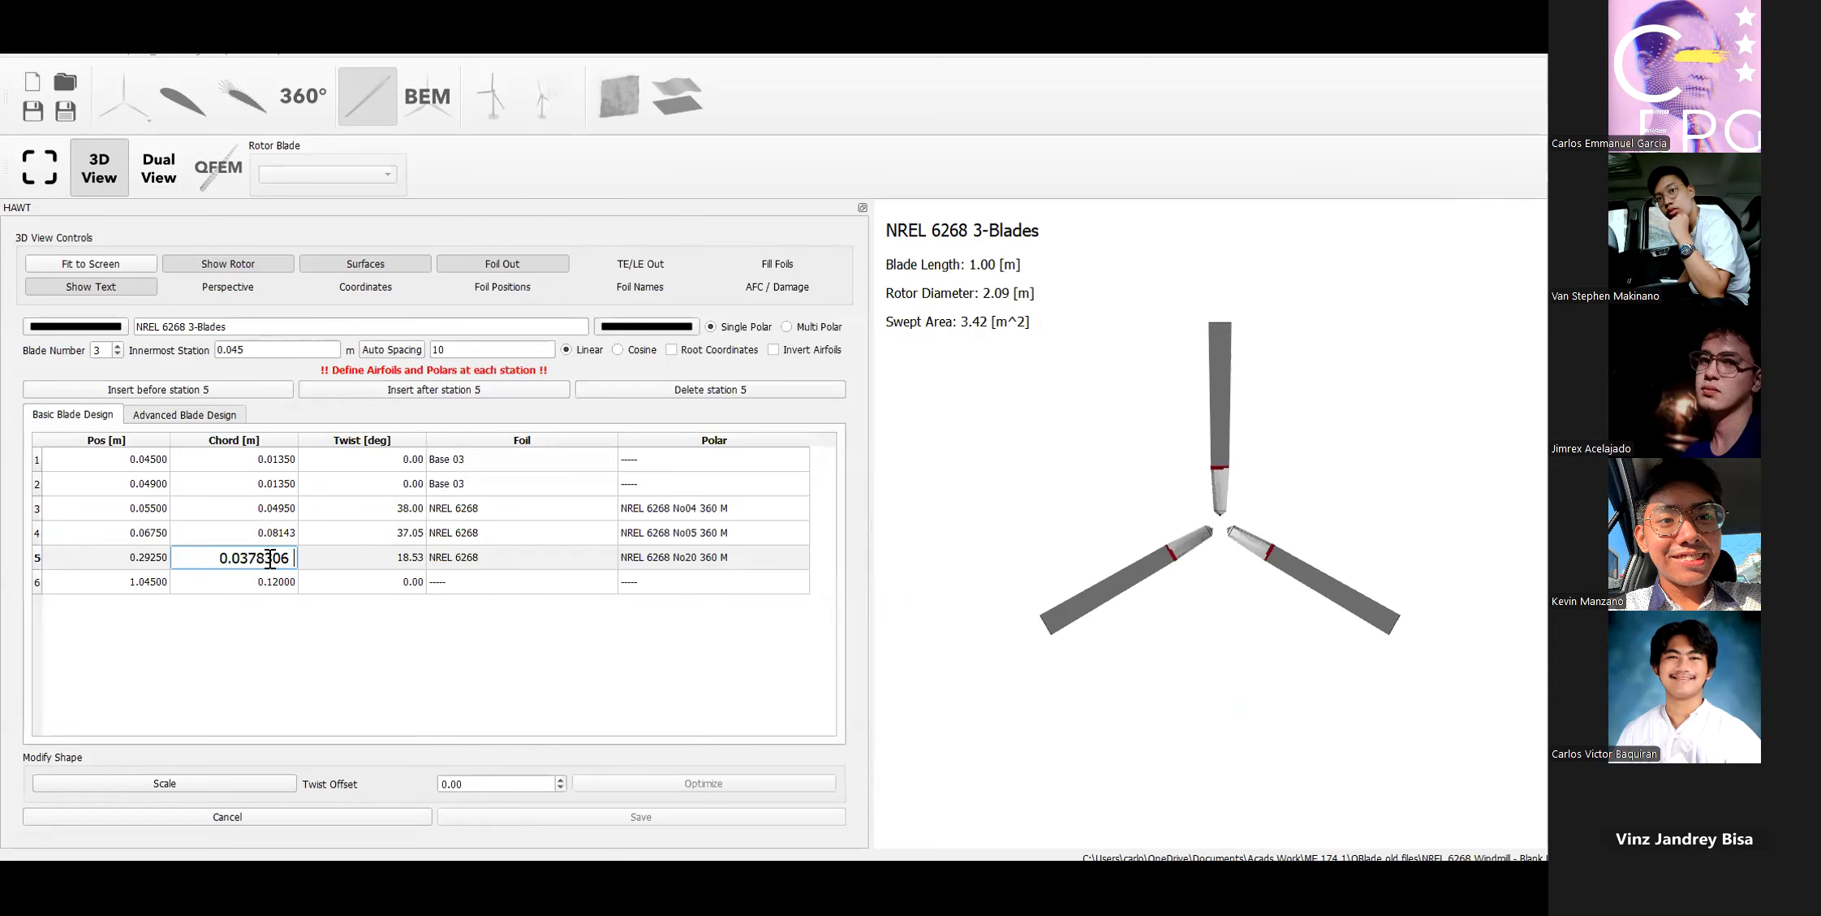
pyautogui.click(303, 627)
# Copy the 7.2527-degree angle of station number 20 from Excel into the fifth blade station's twist in QBlade.
pyautogui.click(698, 877)
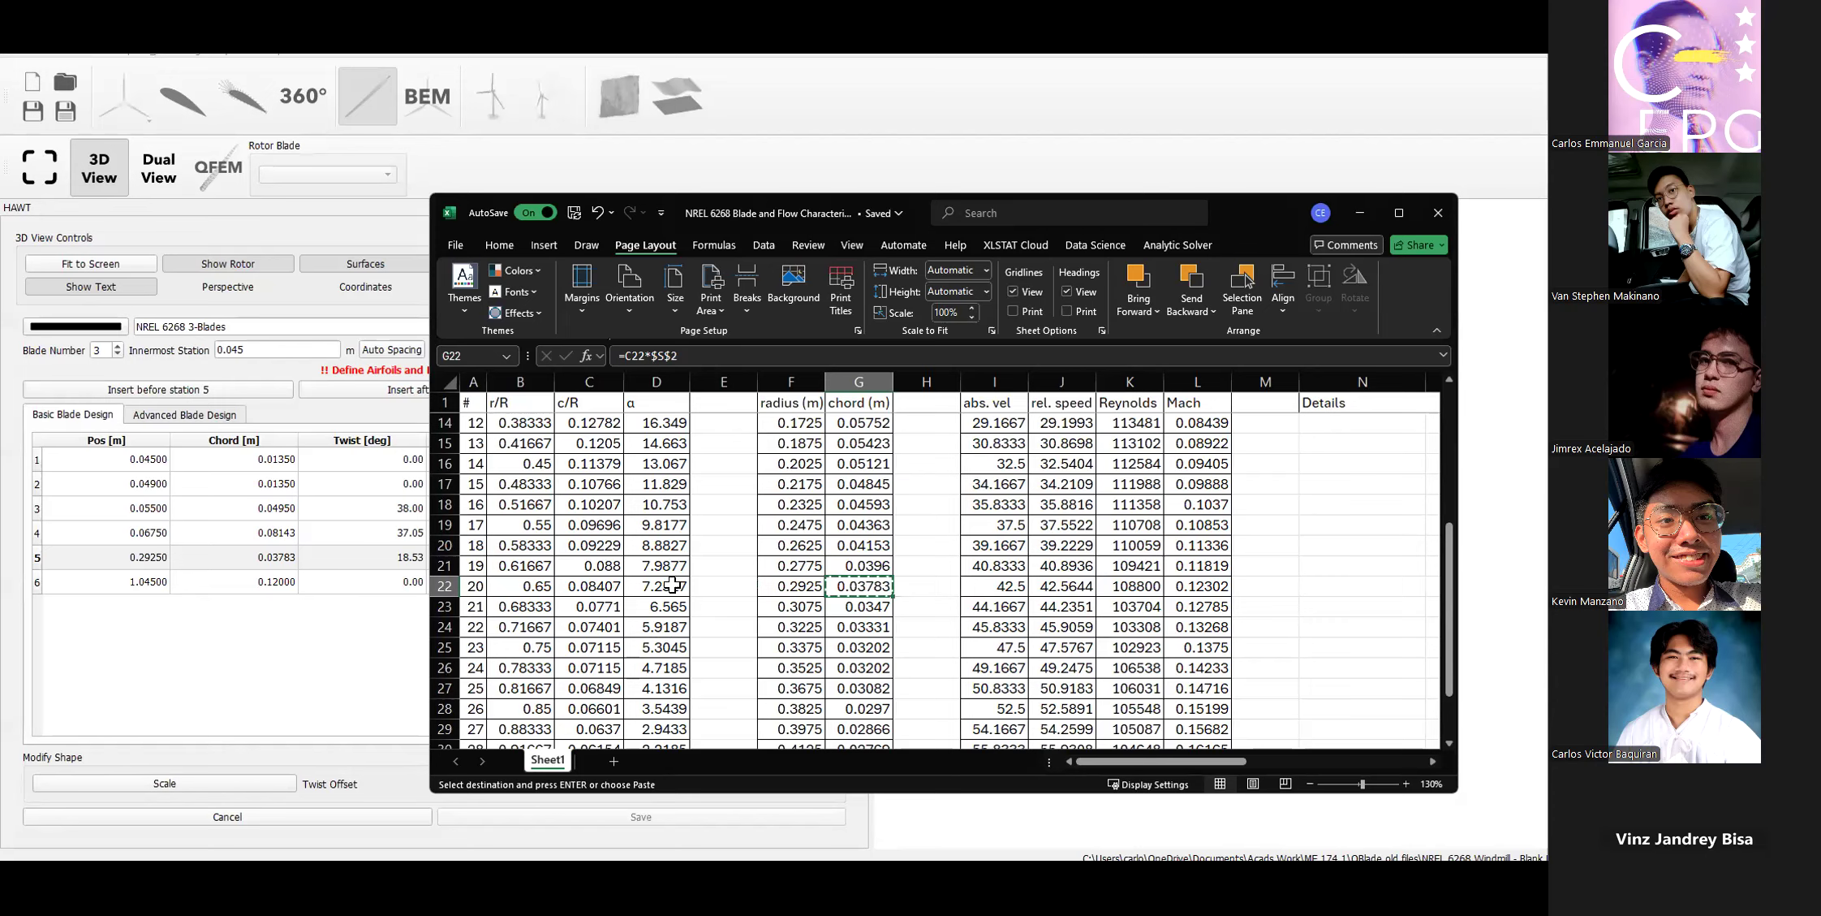
pyautogui.click(672, 585)
pyautogui.hotkey('ctrl', 'c')
pyautogui.click(378, 657)
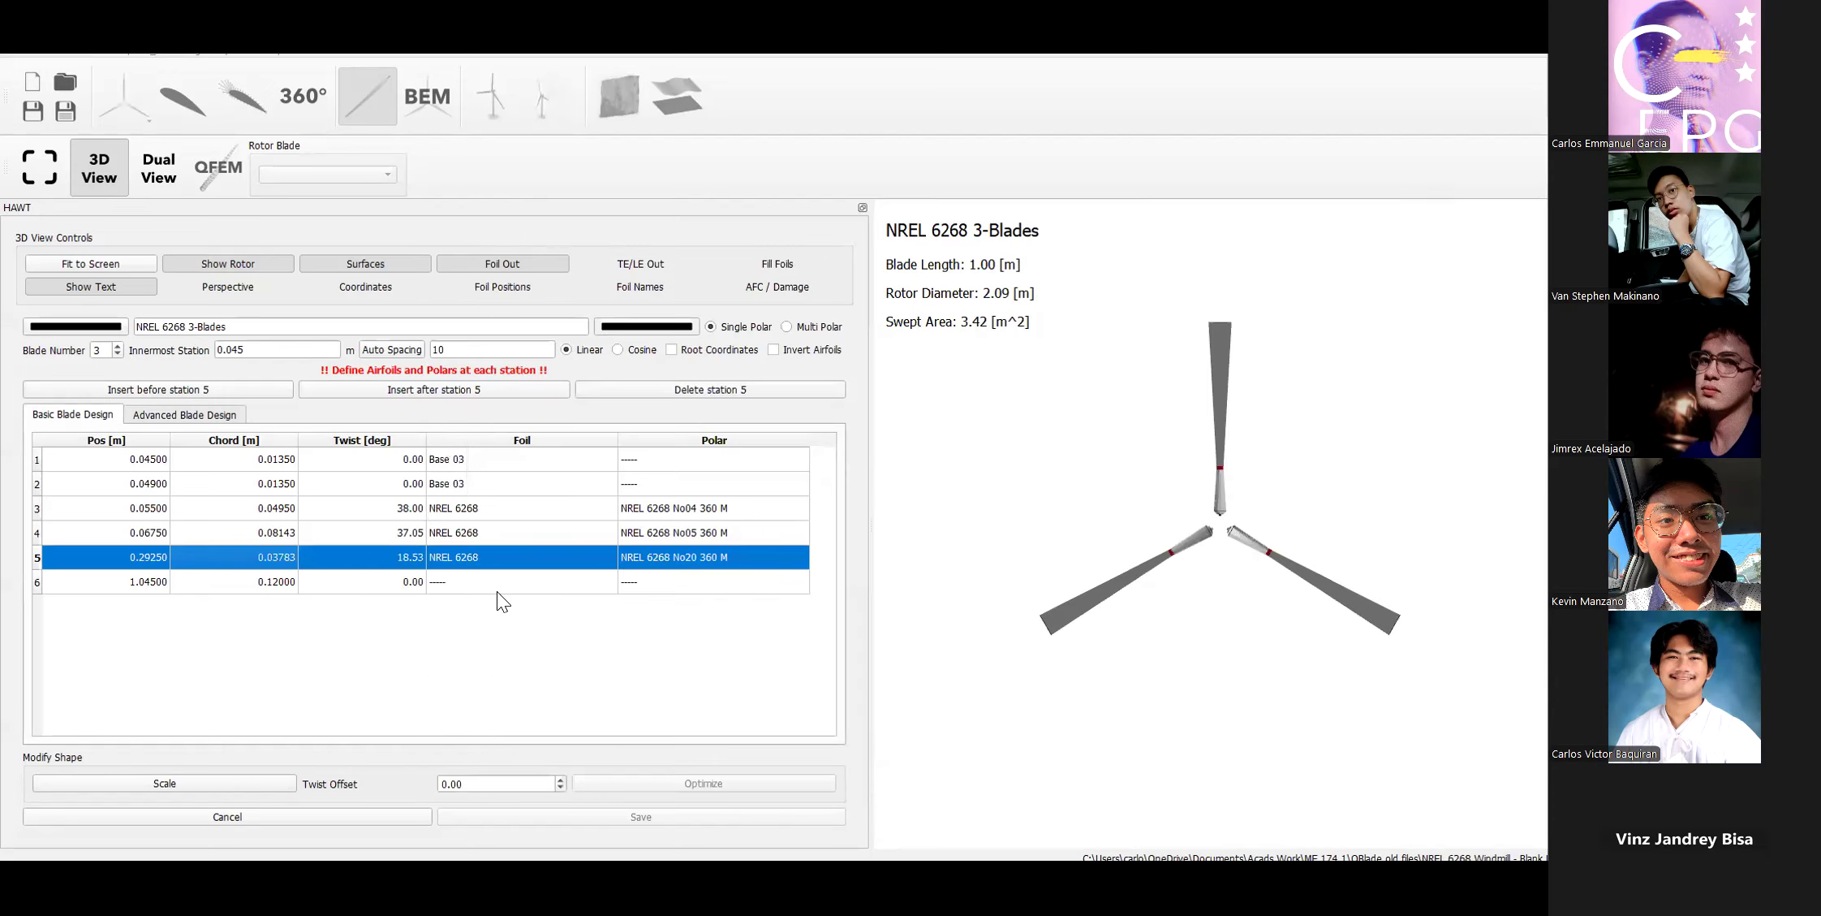
pyautogui.doubleClick(406, 556)
pyautogui.hotkey('ctrl', 'v')
pyautogui.click(444, 654)
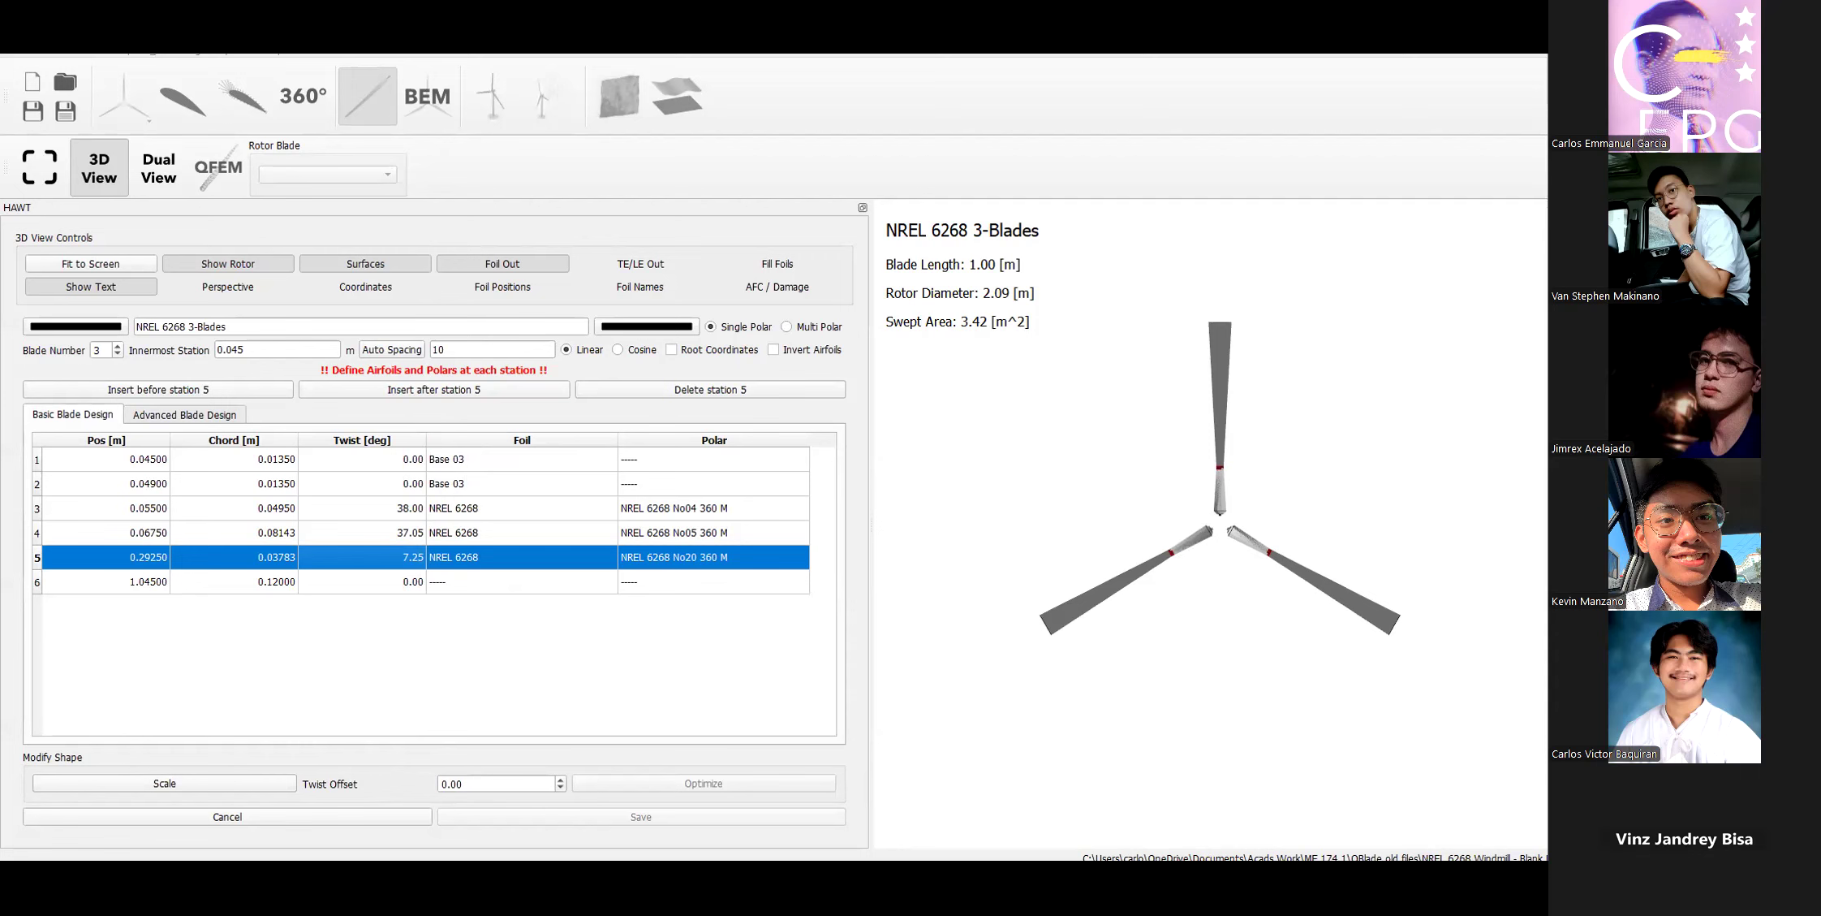
pyautogui.moveTo(605, 875)
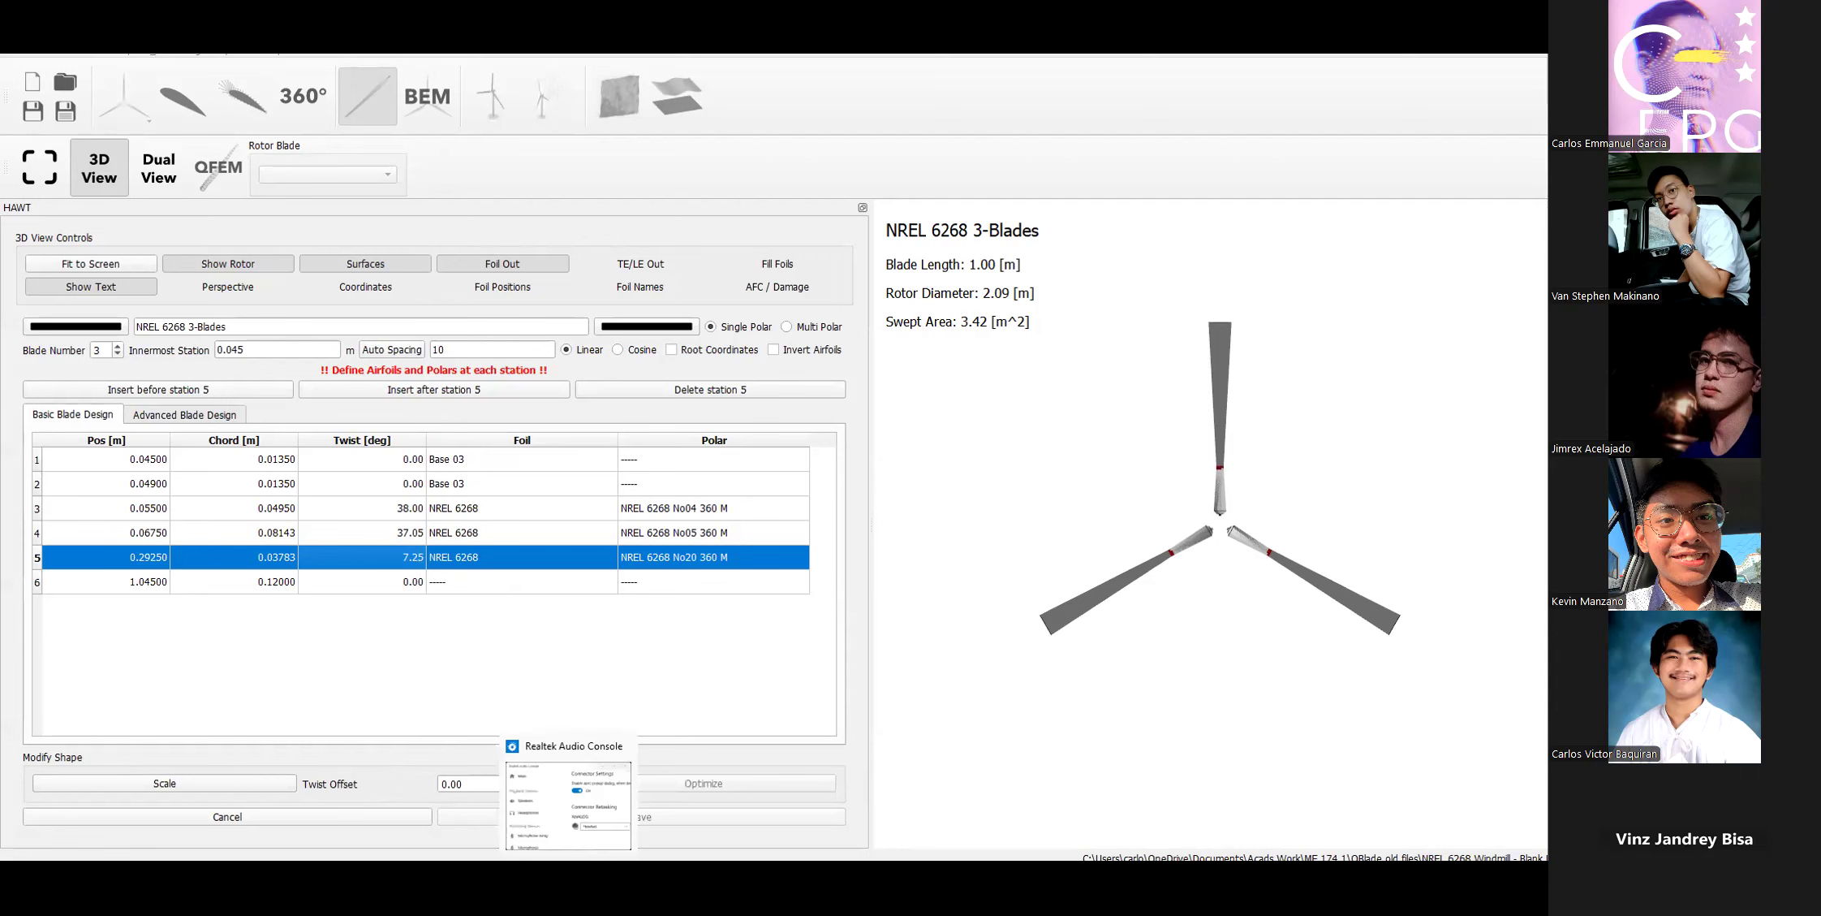
pyautogui.click(604, 875)
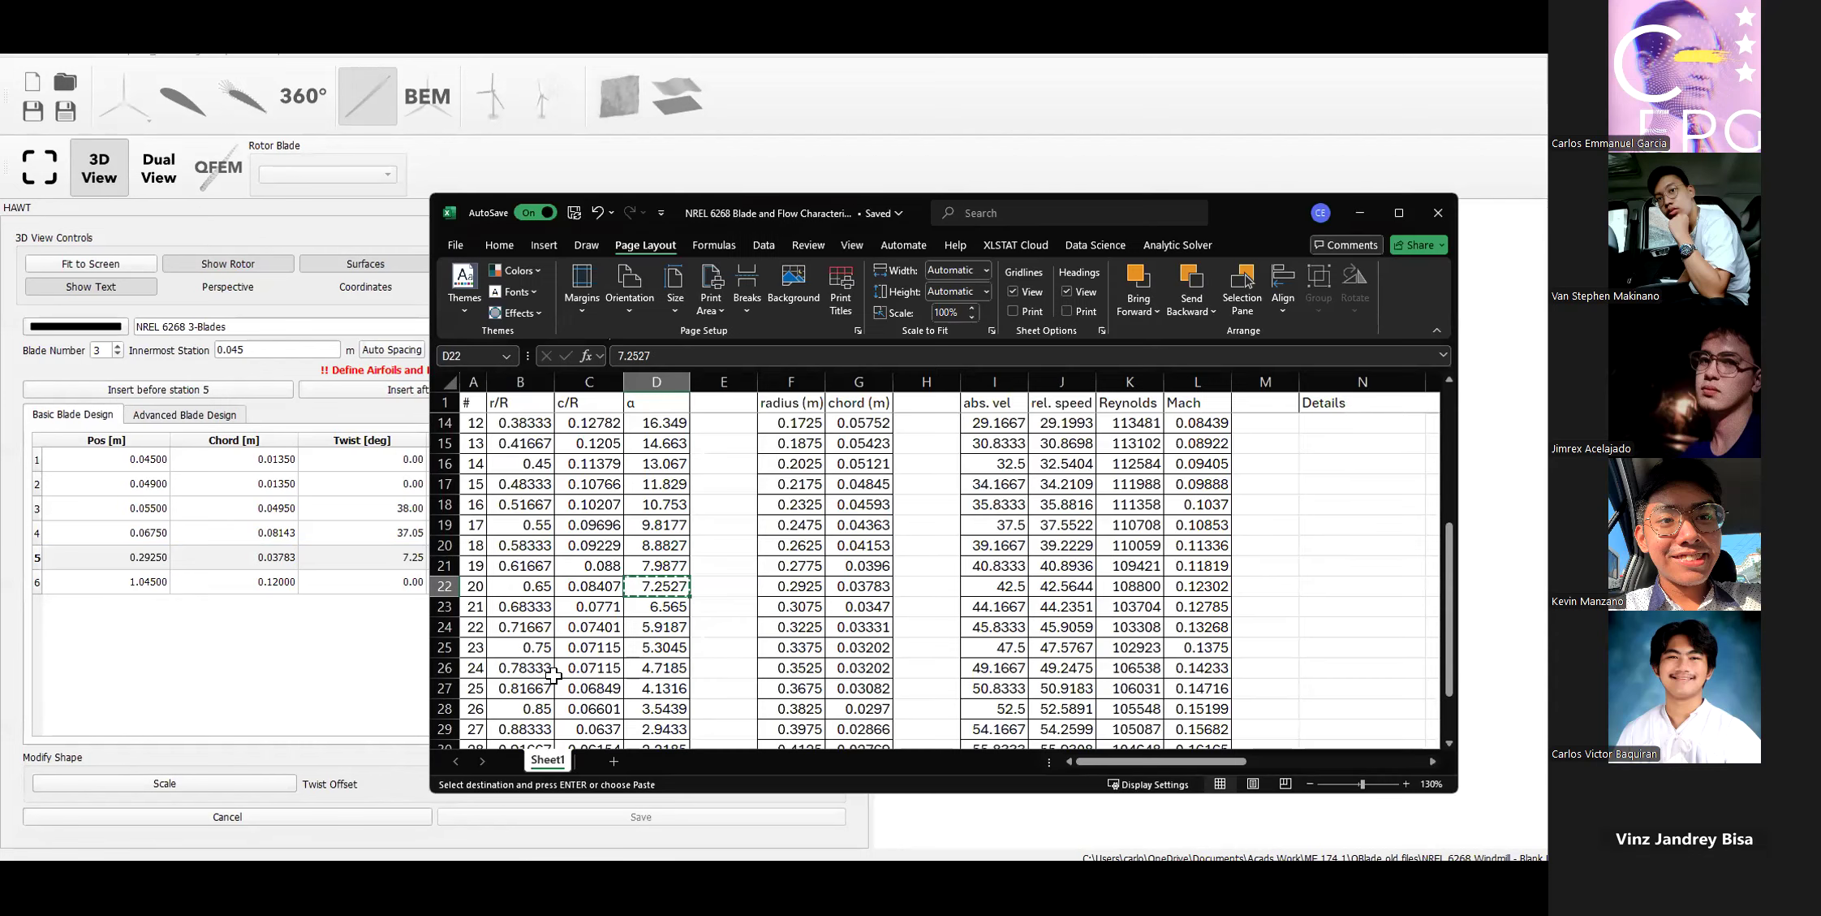
pyautogui.click(186, 646)
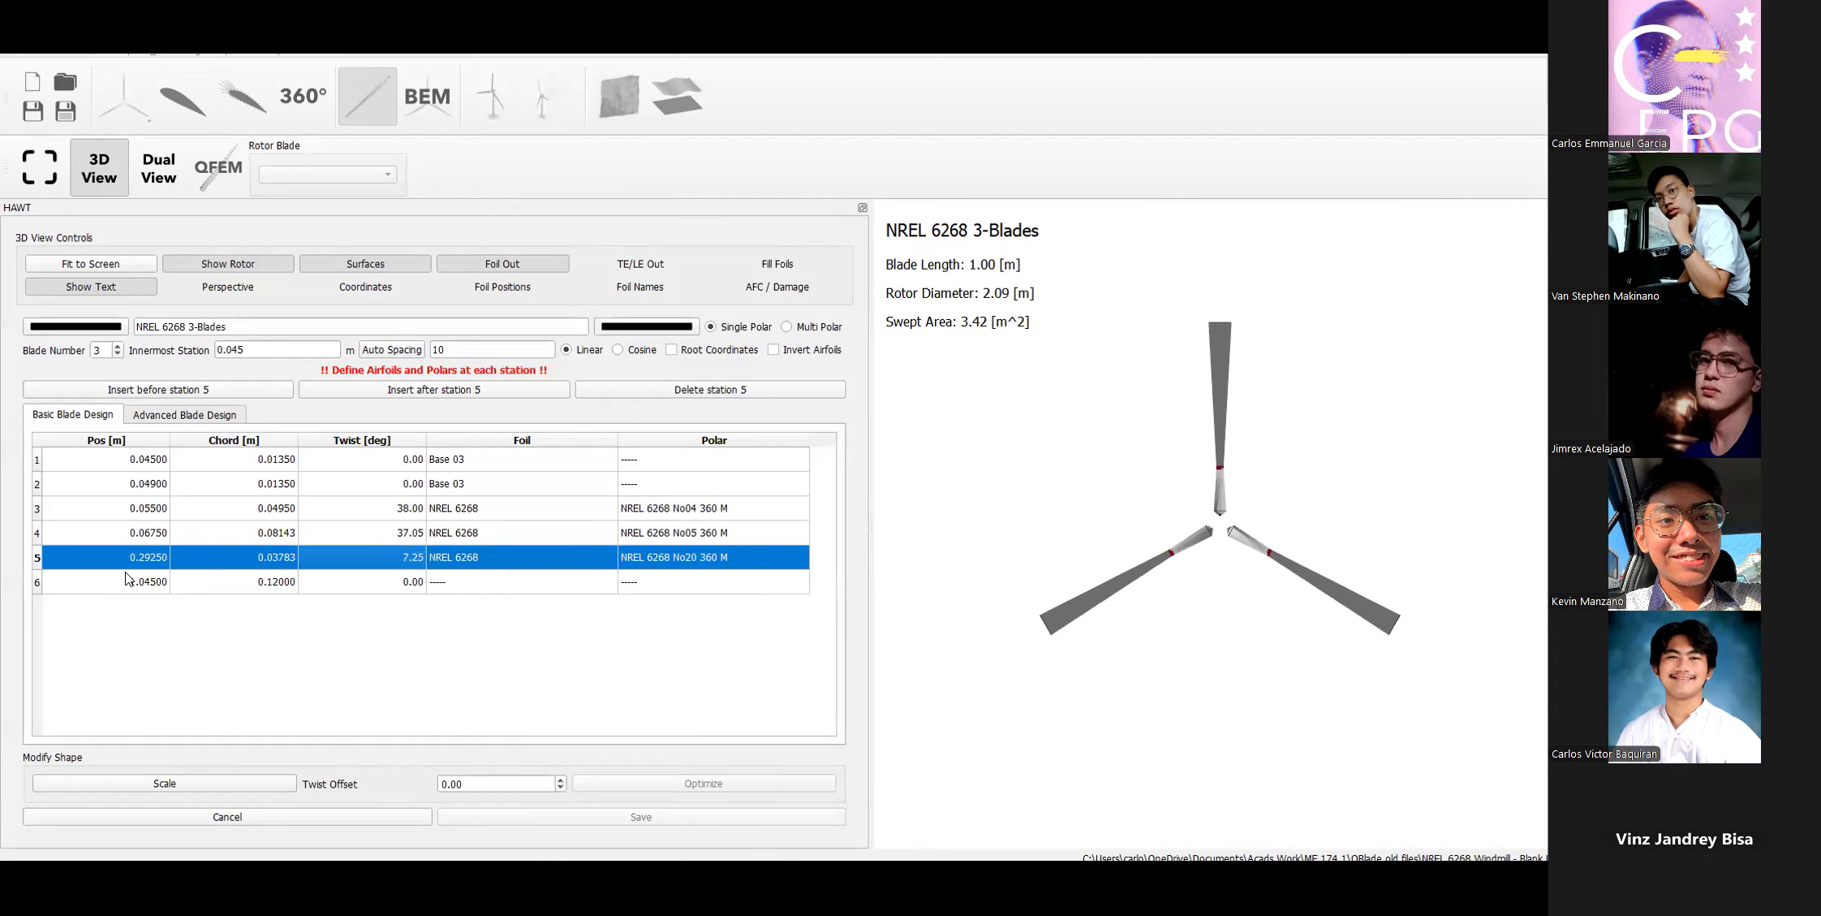
# Assign the foil NREL 6268 and the polar NREL 6268 No30 360 M to the sixth blade station.
pyautogui.click(668, 582)
pyautogui.click(568, 585)
pyautogui.click(551, 589)
pyautogui.click(544, 637)
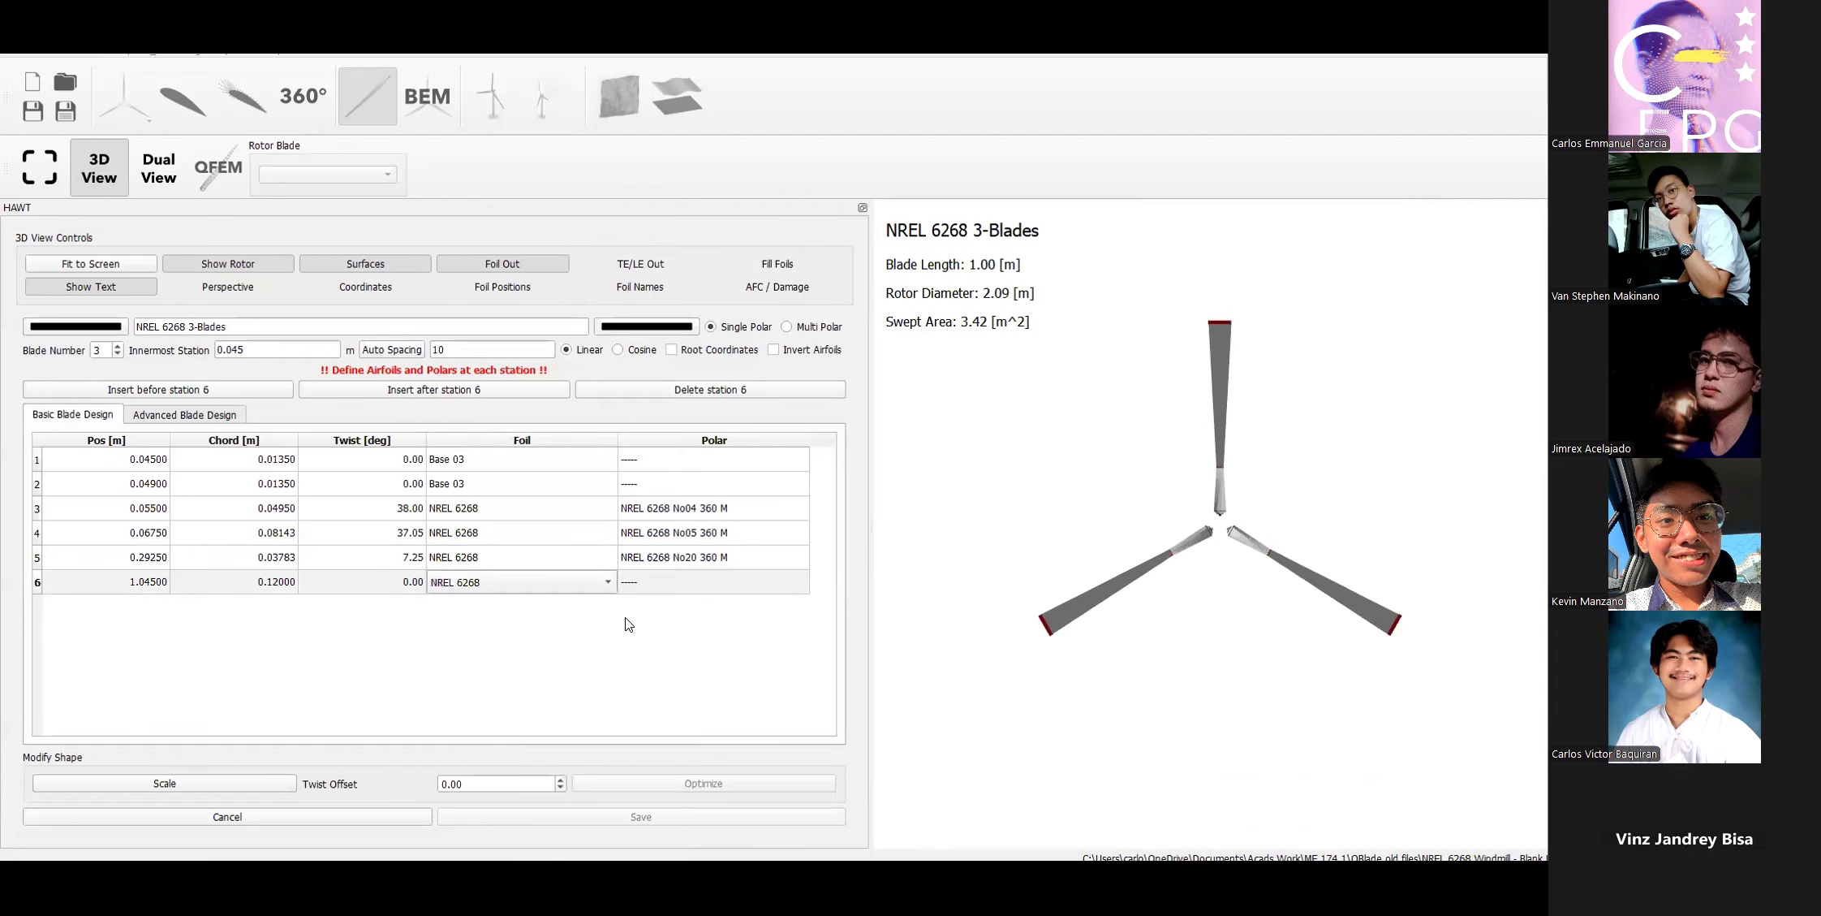
pyautogui.click(660, 585)
pyautogui.click(665, 582)
pyautogui.click(683, 635)
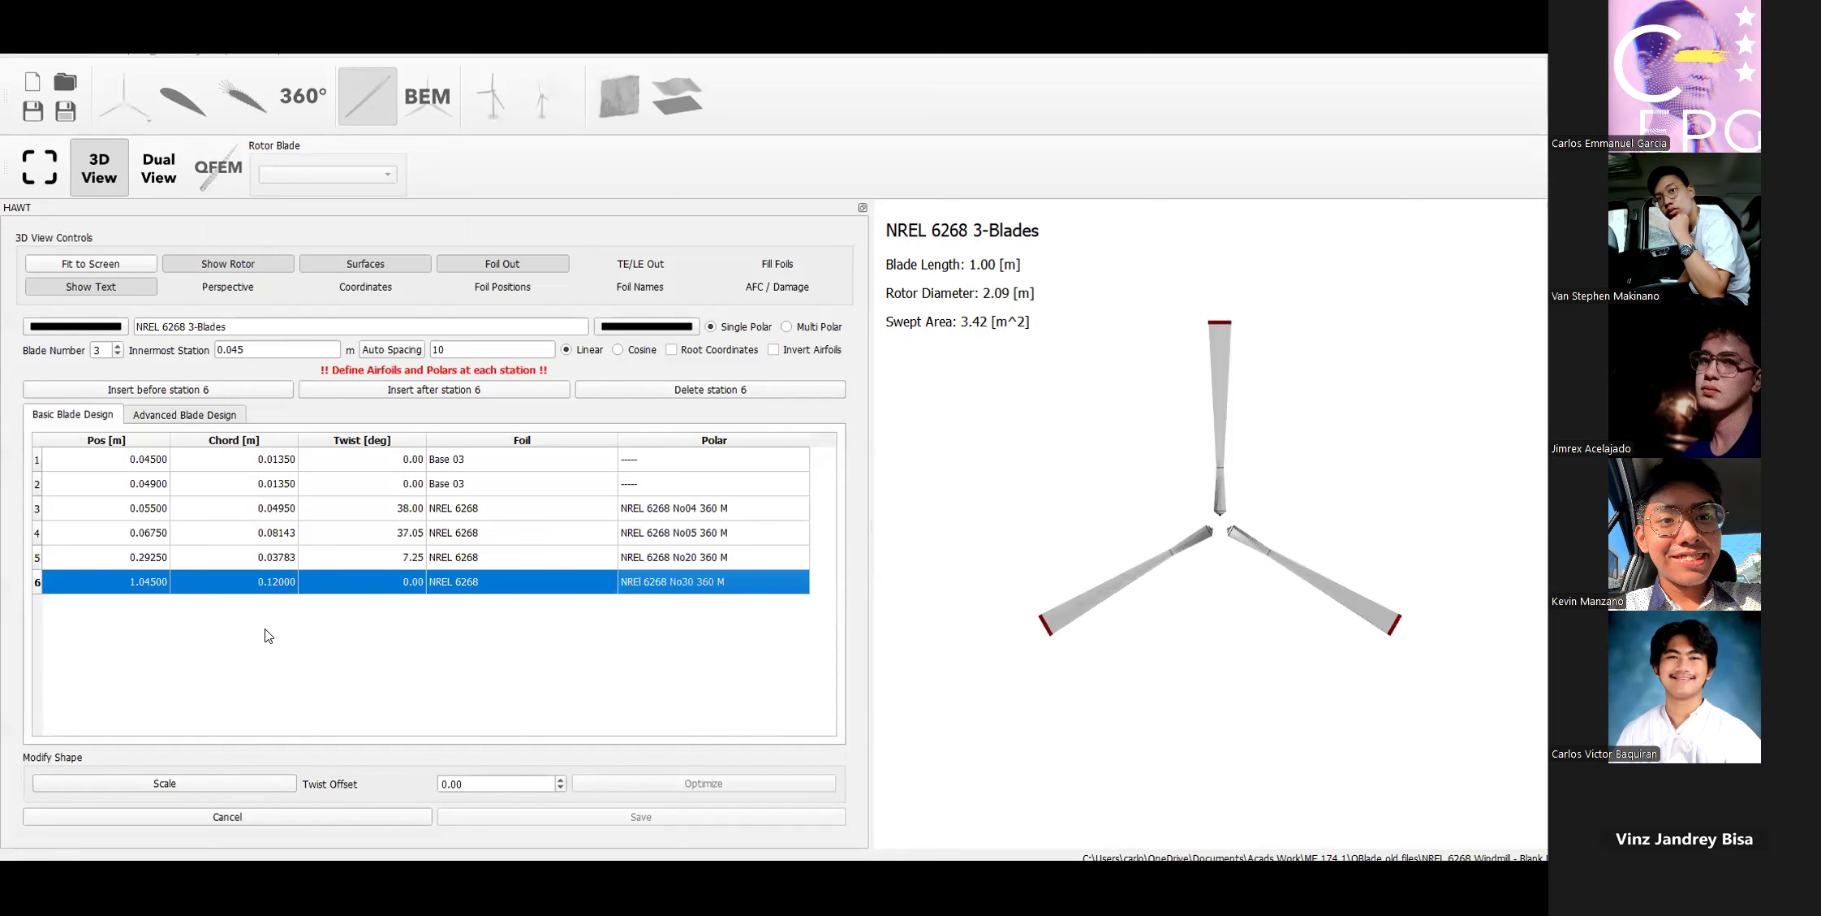
# Copy the 0.4425 m radius of station number 30 from Excel into the sixth blade station's position in QBlade.
pyautogui.click(615, 769)
pyautogui.scroll(-4, 615, 712)
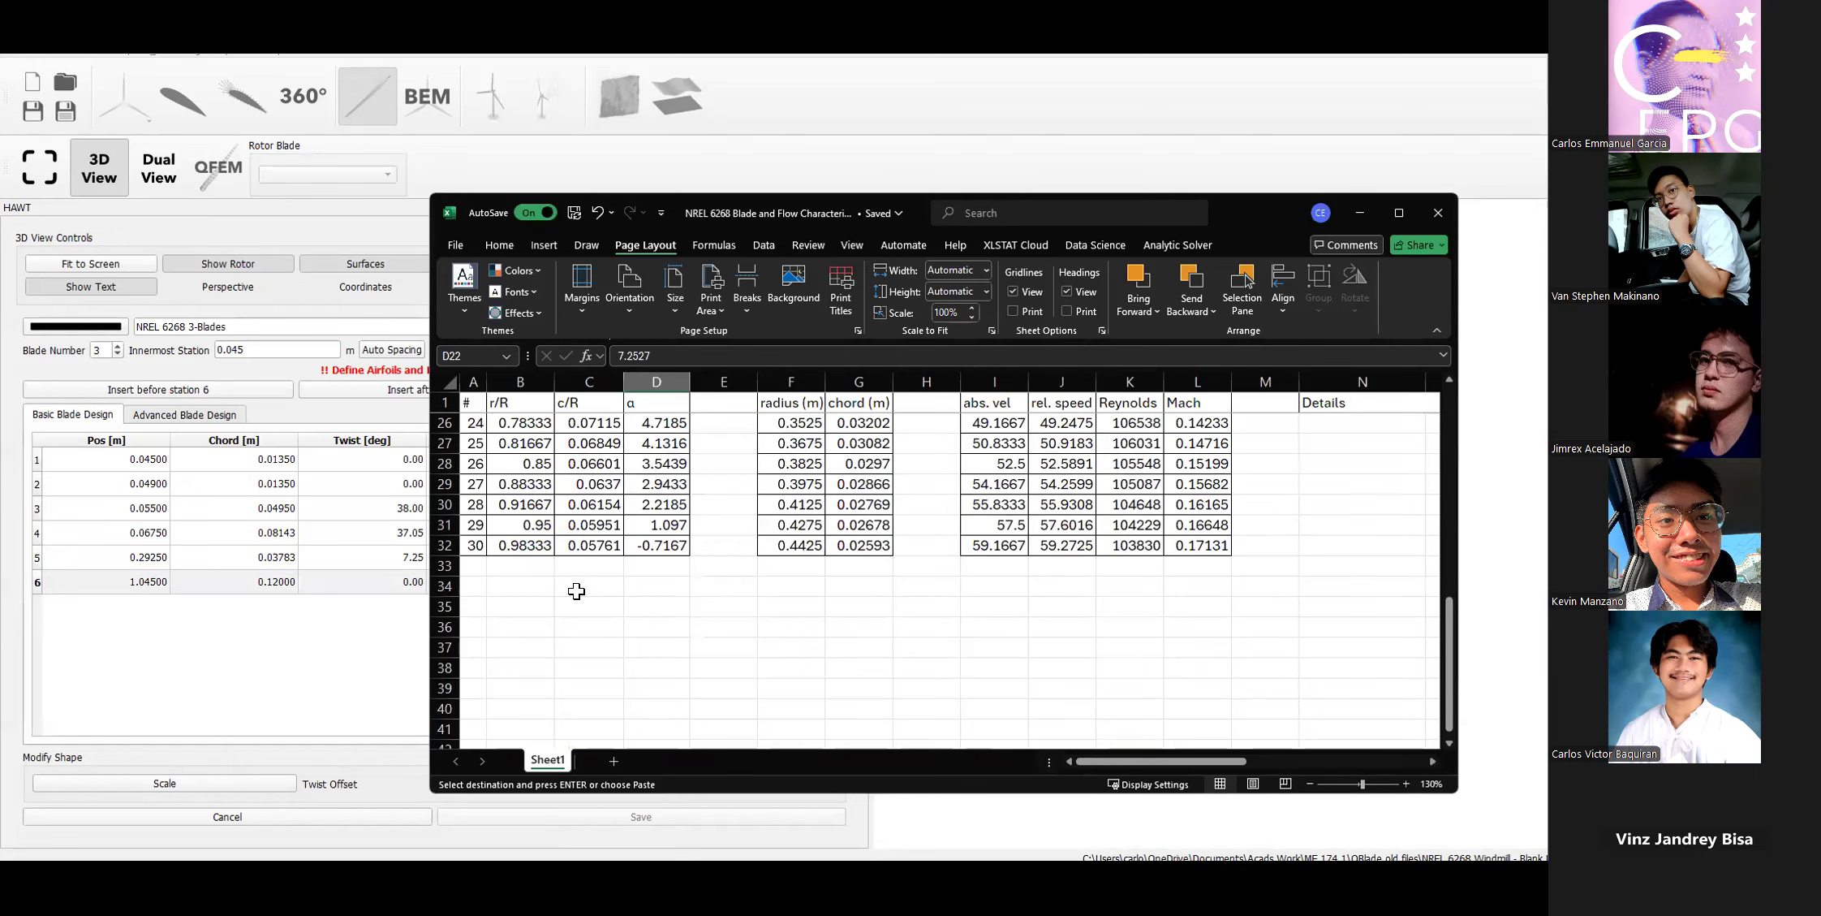
pyautogui.click(792, 544)
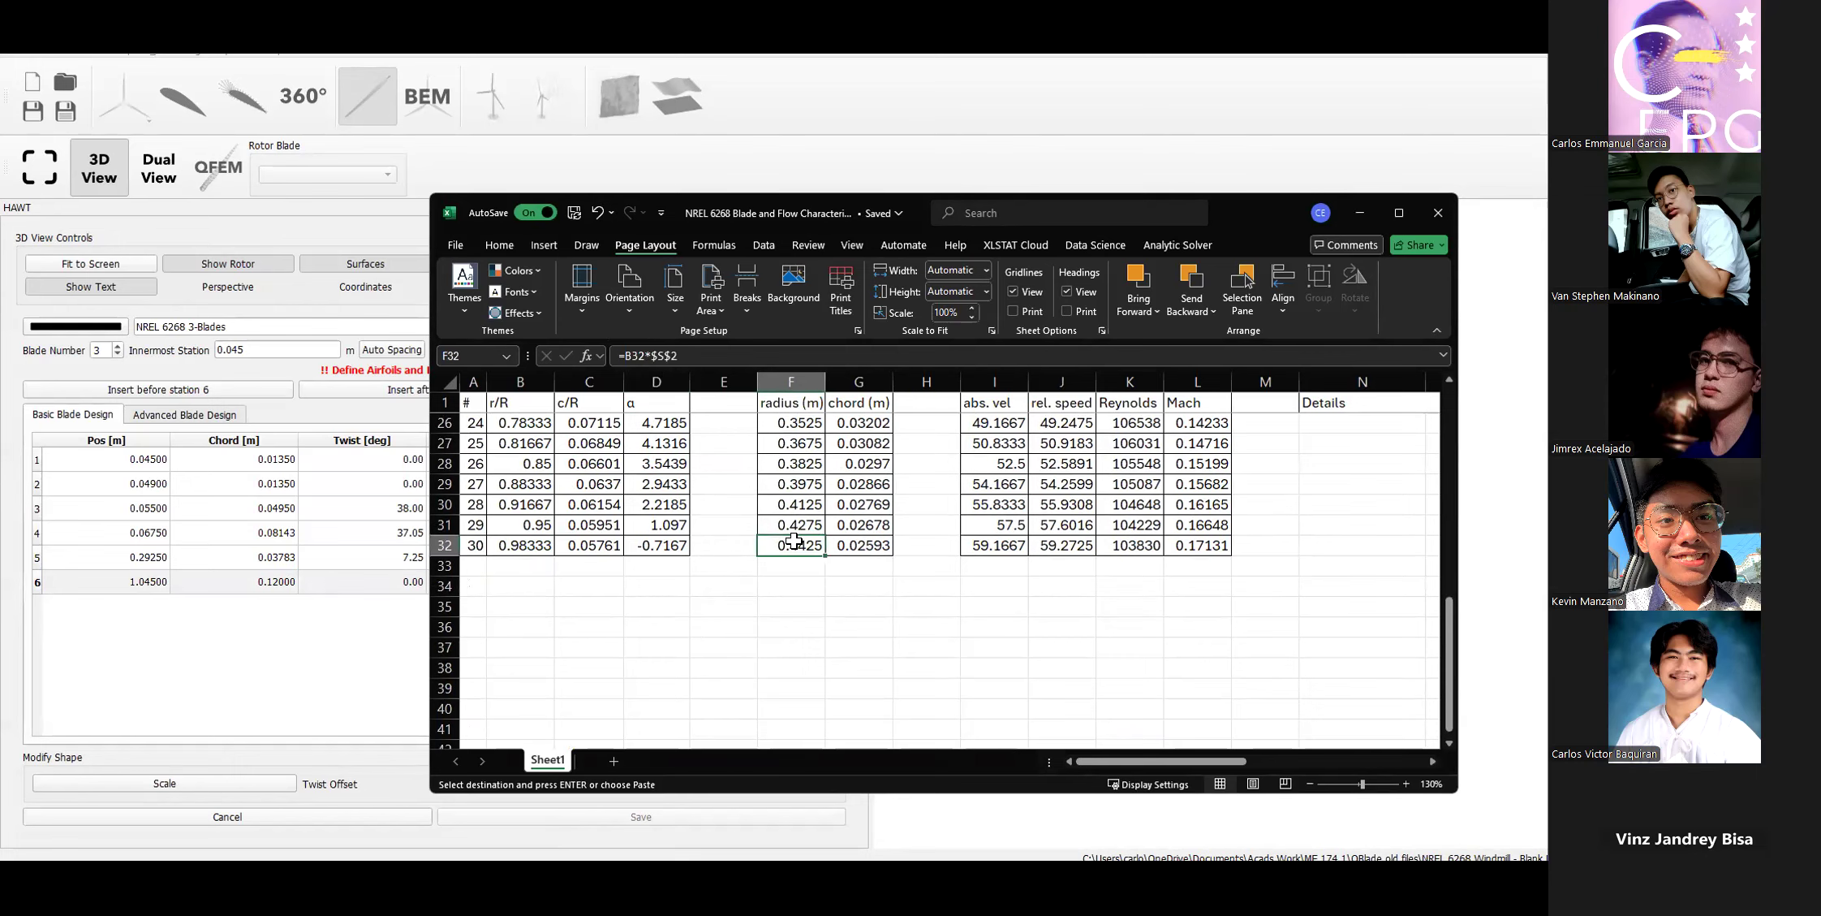
pyautogui.doubleClick(154, 582)
pyautogui.write('0.4425')
pyautogui.press('Return')
# Copy the 0.02593 m chord of station number 30 from Excel into the sixth blade station in QBlade.
pyautogui.hotkey('alt', 'Tab')
pyautogui.click(860, 544)
pyautogui.hotkey('ctrl', 'c')
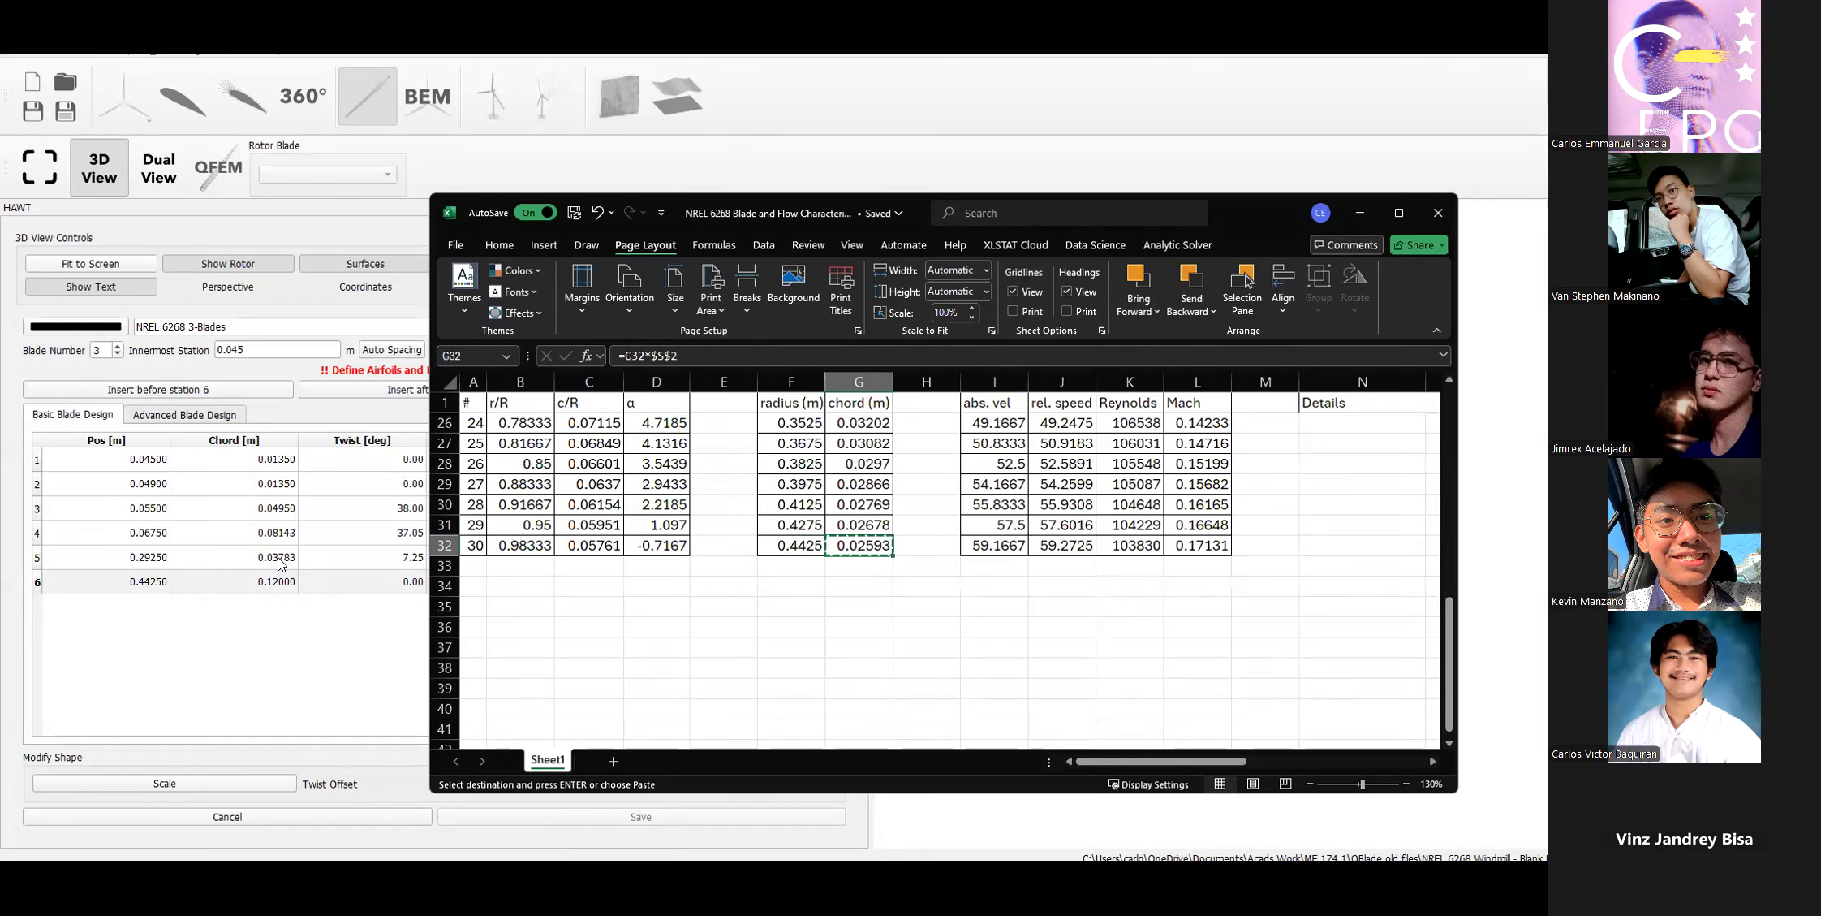
pyautogui.doubleClick(239, 581)
pyautogui.hotkey('ctrl', 'v')
pyautogui.press('Return')
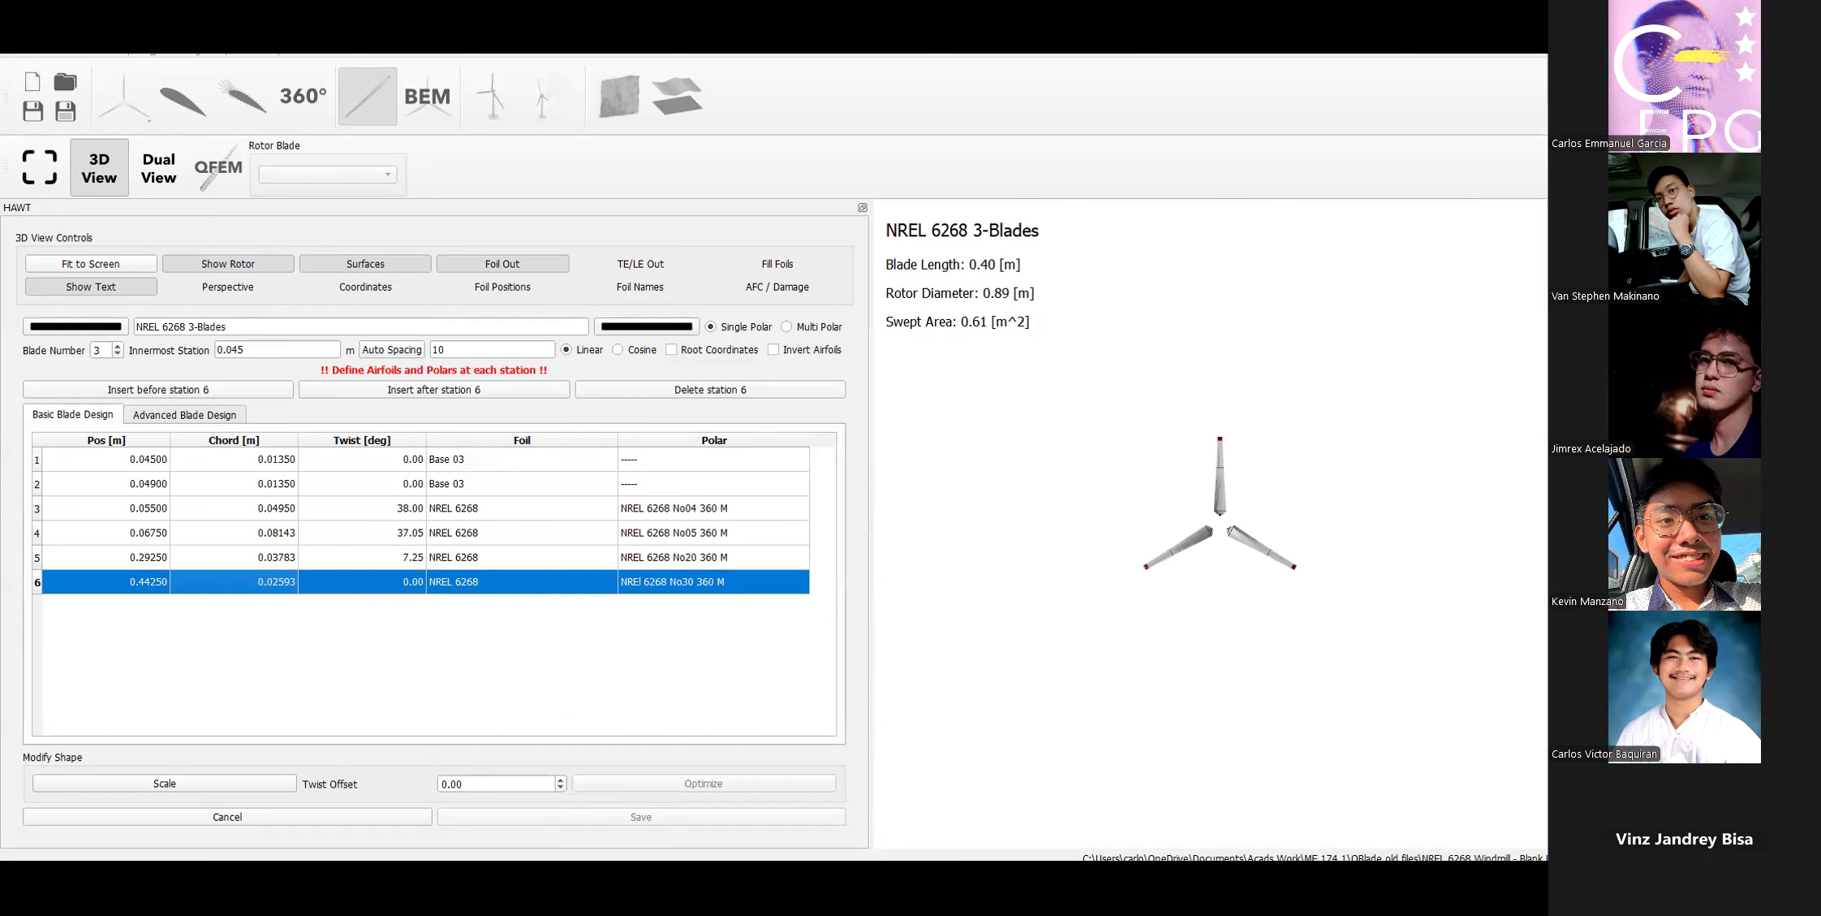
# Copy the -0.71674-degree angle of station number 30 from Excel into the sixth blade station's twist in QBlade.
pyautogui.hotkey('alt', 'Tab')
pyautogui.click(667, 544)
pyautogui.hotkey('ctrl', 'c')
pyautogui.doubleClick(402, 581)
pyautogui.hotkey('ctrl', 'v')
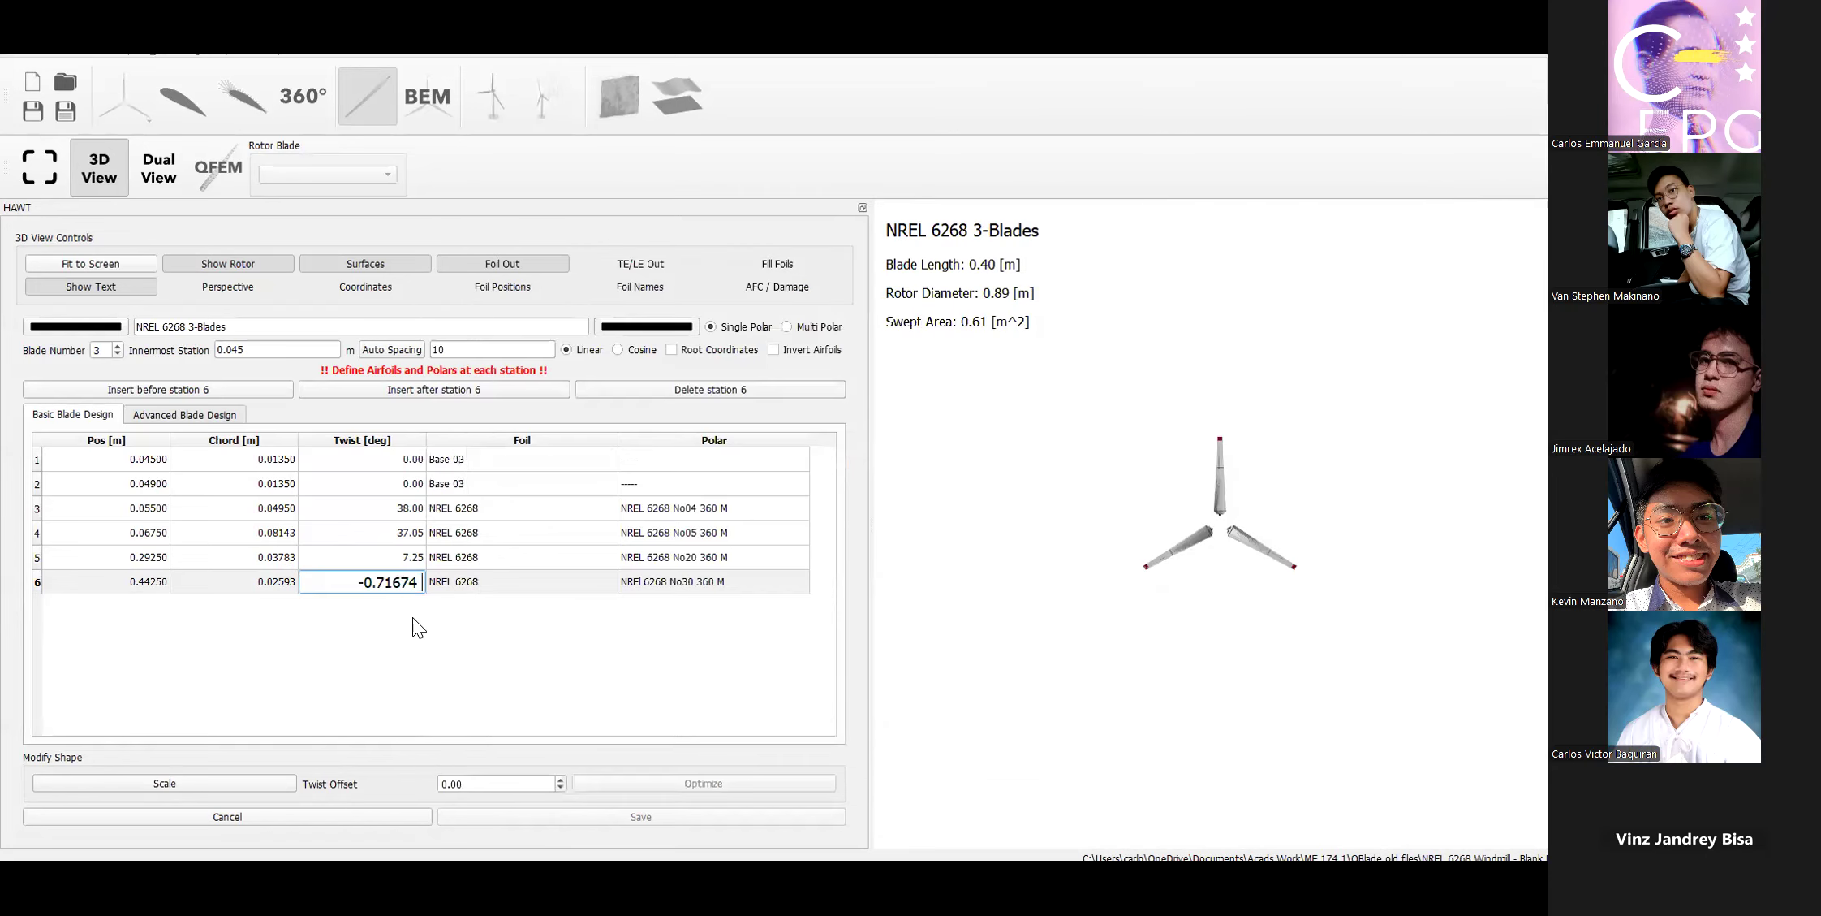
pyautogui.press('Return')
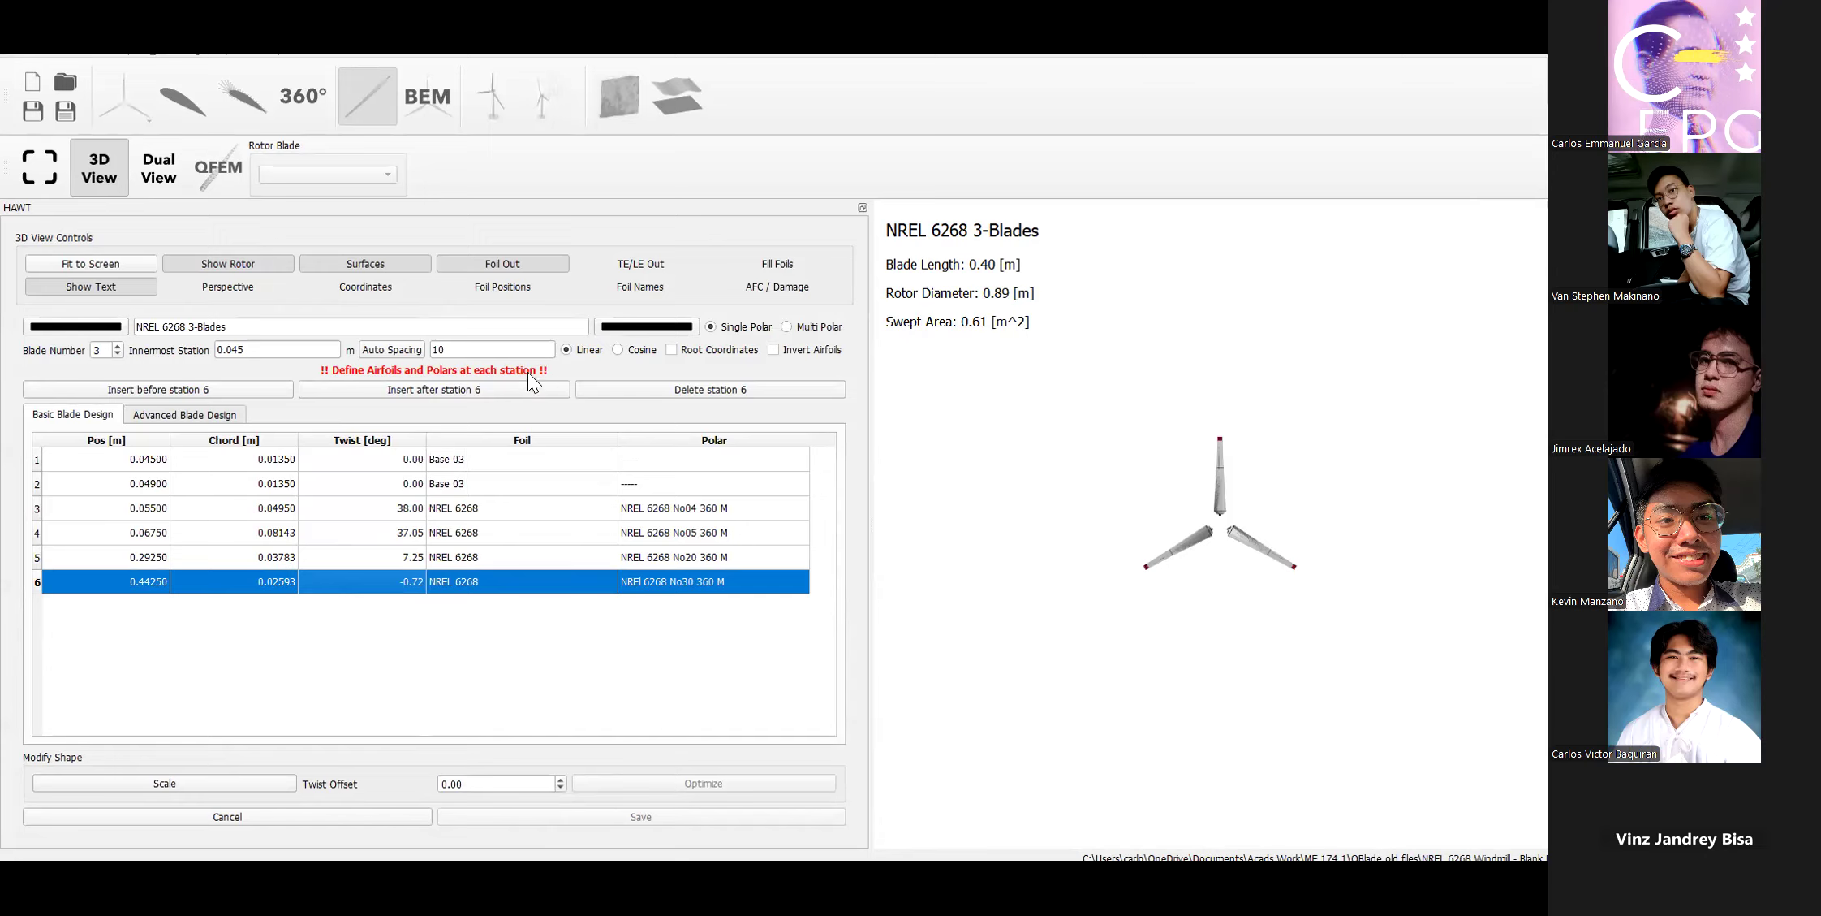
# Examine the three-bladed rotor up close and from several angles, checking the taper and twist from root to tip.
pyautogui.scroll(5, 1226, 491)
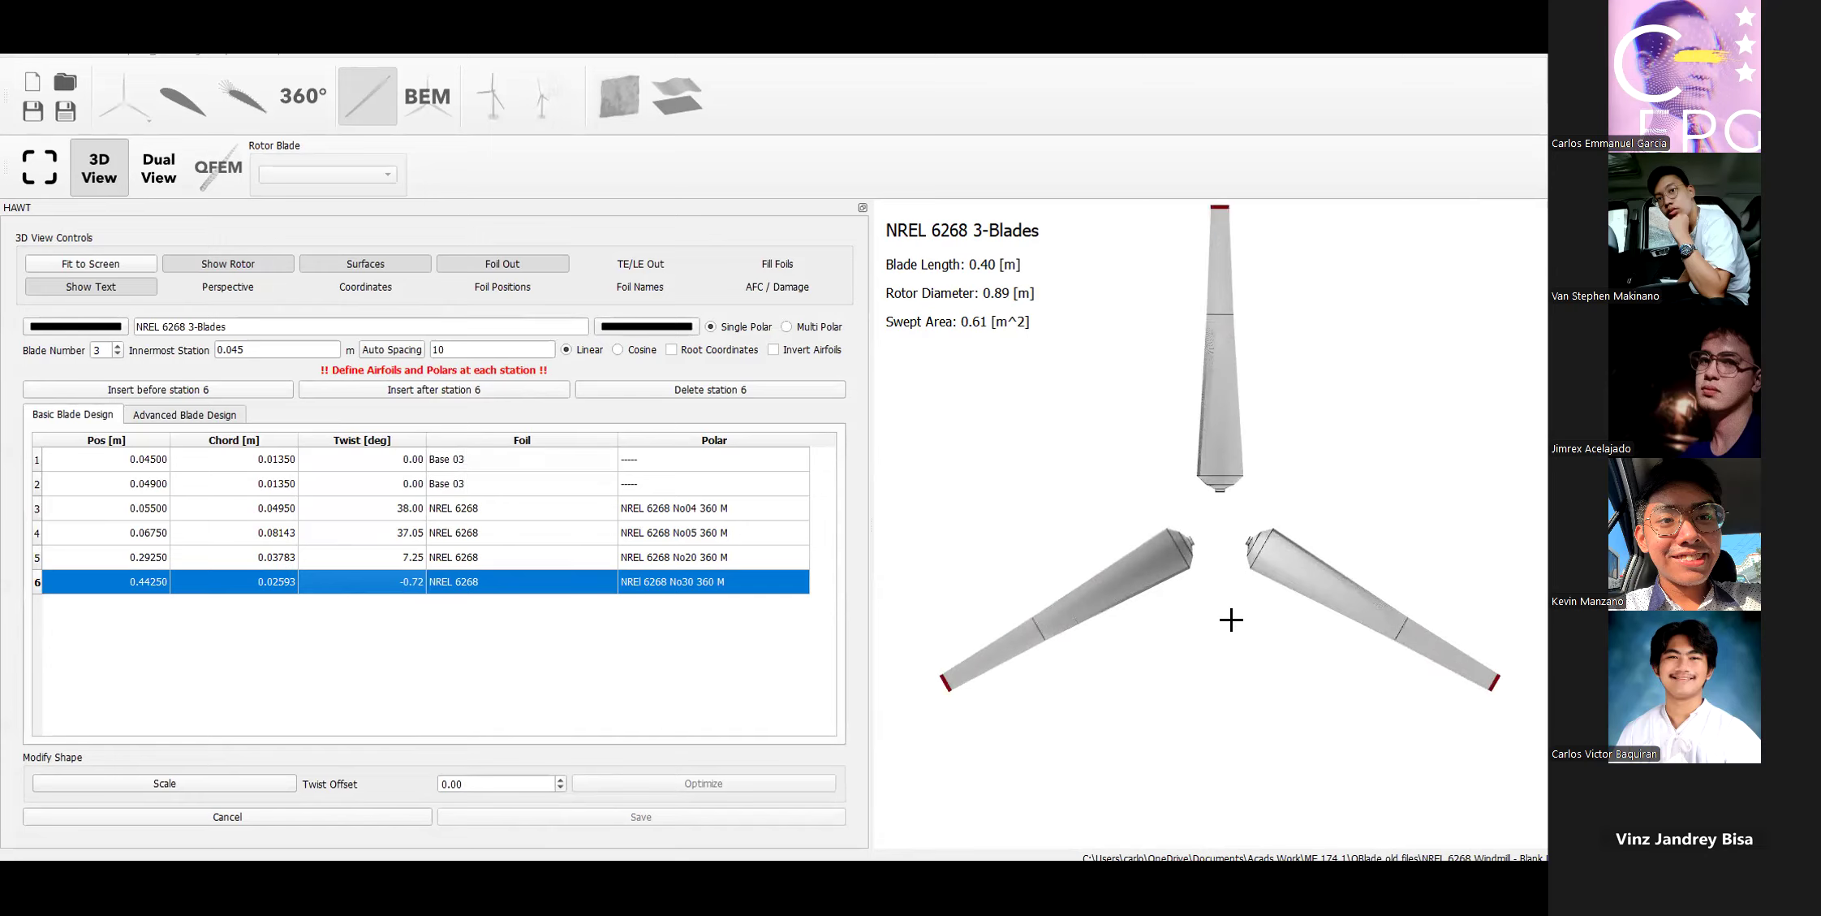
pyautogui.moveTo(1220, 625); pyautogui.dragTo(1220, 692)
pyautogui.scroll(5, 1313, 524)
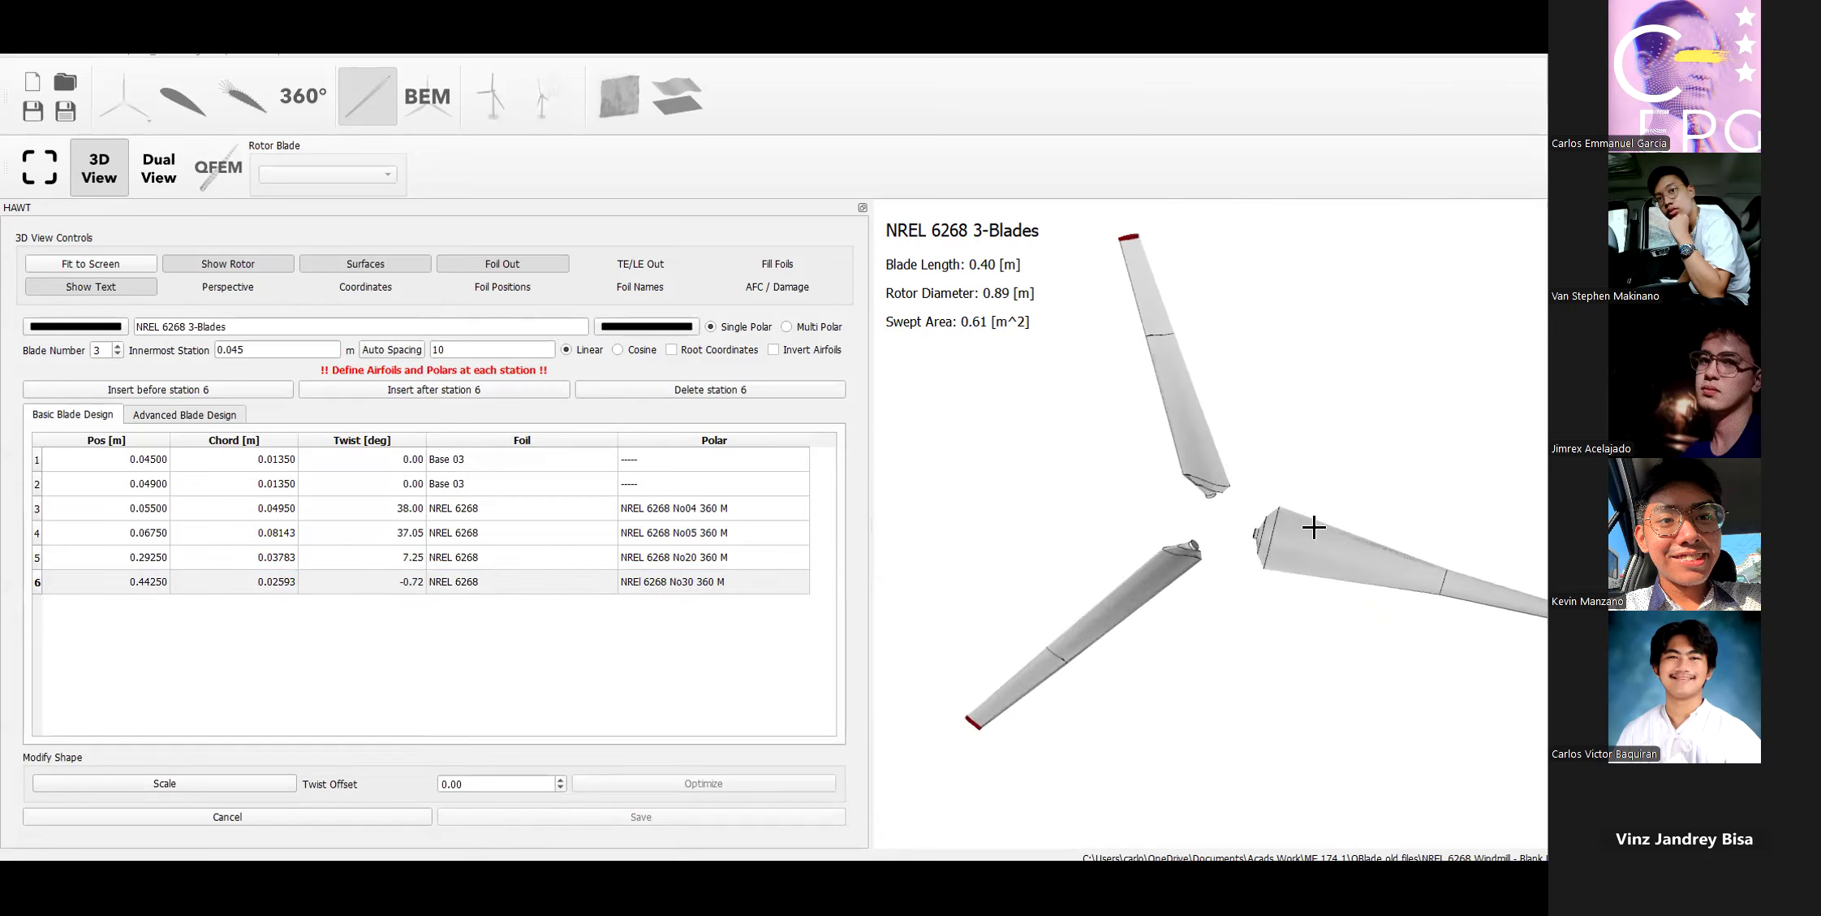
pyautogui.scroll(-3, 1333, 504)
pyautogui.moveTo(1336, 620); pyautogui.dragTo(1118, 491)
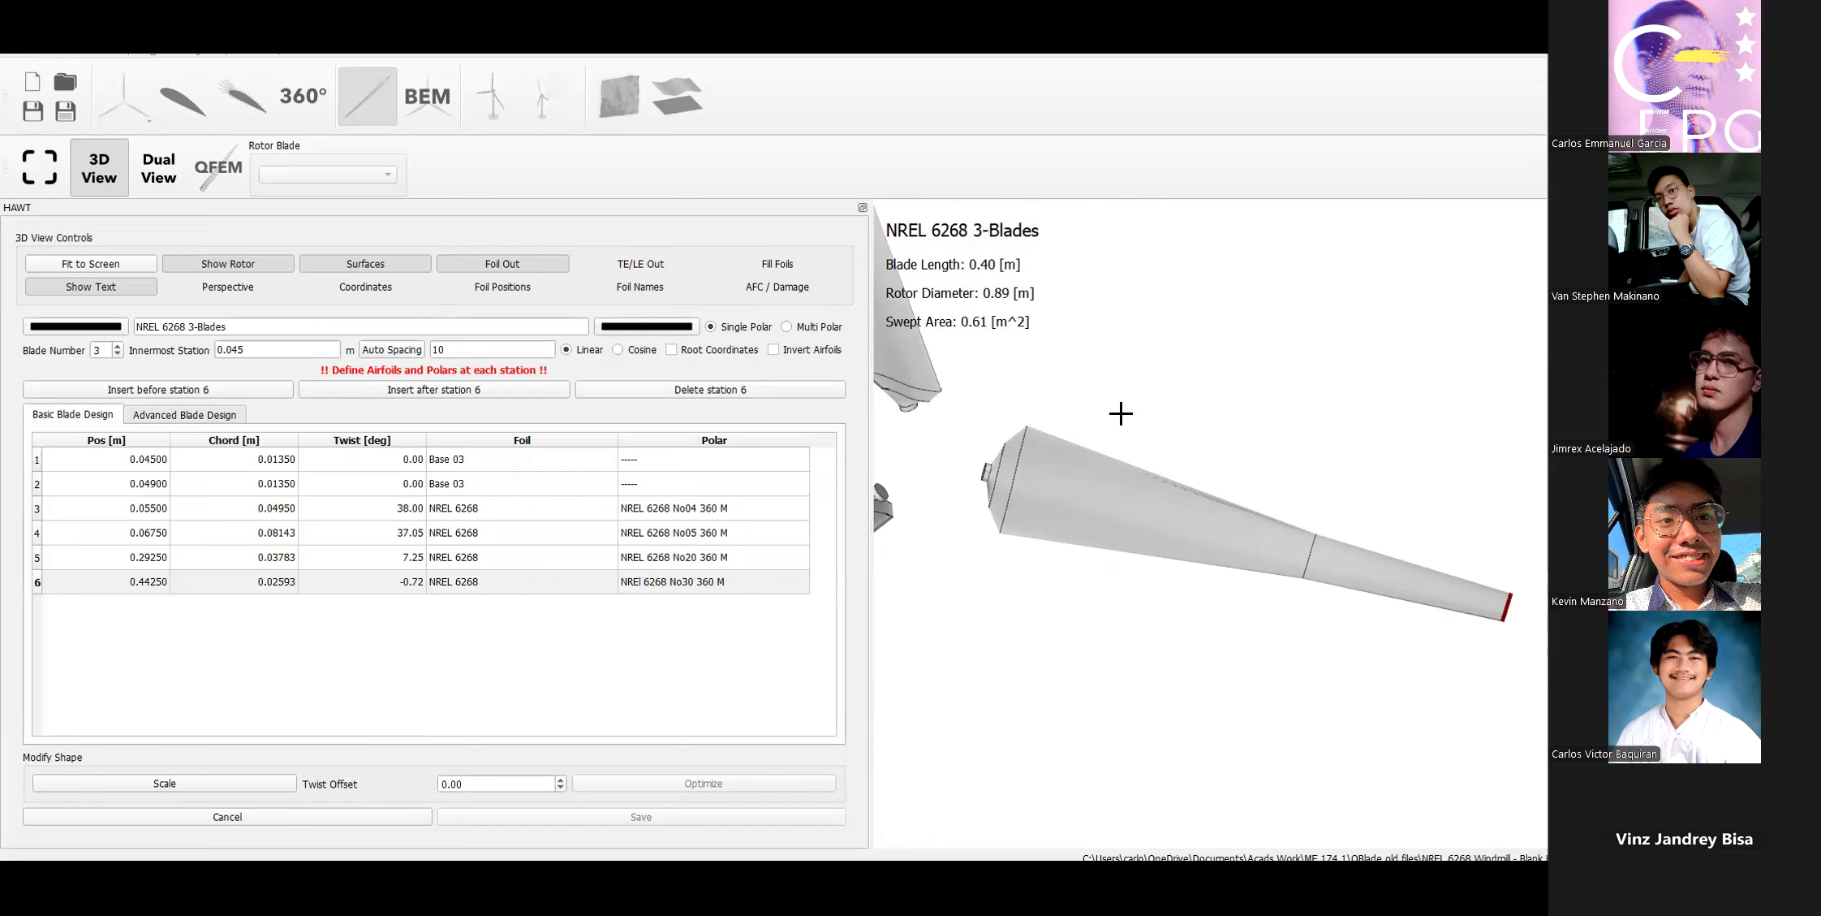
pyautogui.scroll(3, 1057, 470)
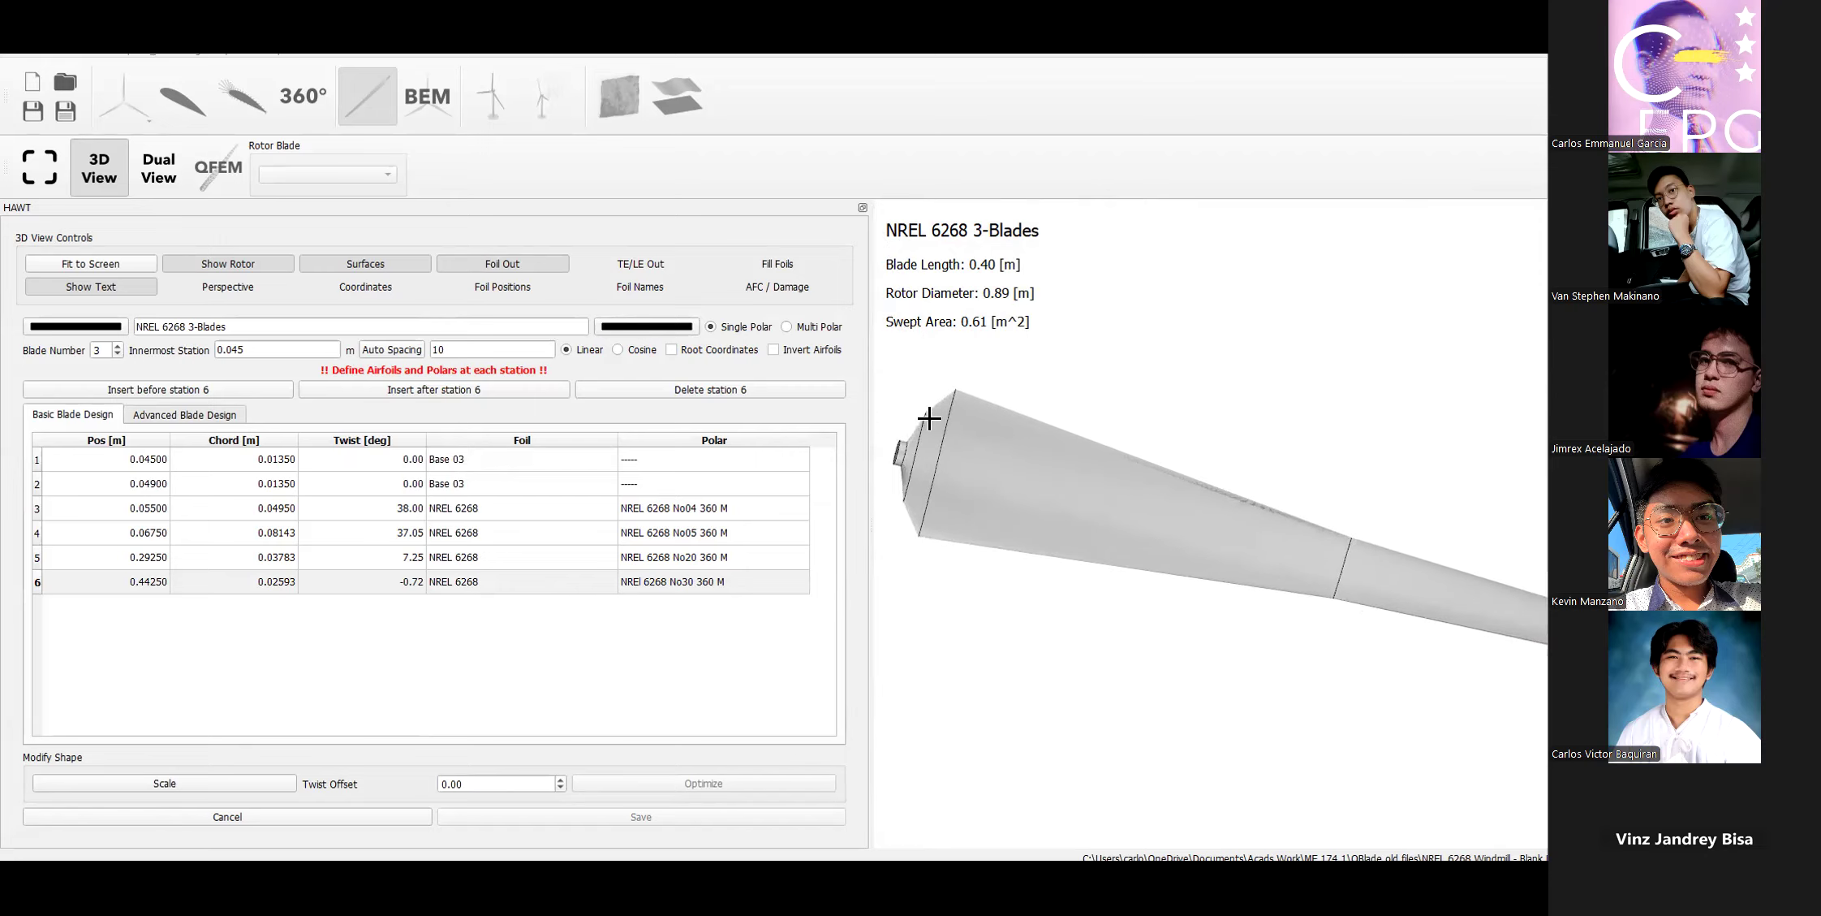
pyautogui.scroll(-1, 966, 592)
pyautogui.scroll(-2, 966, 592)
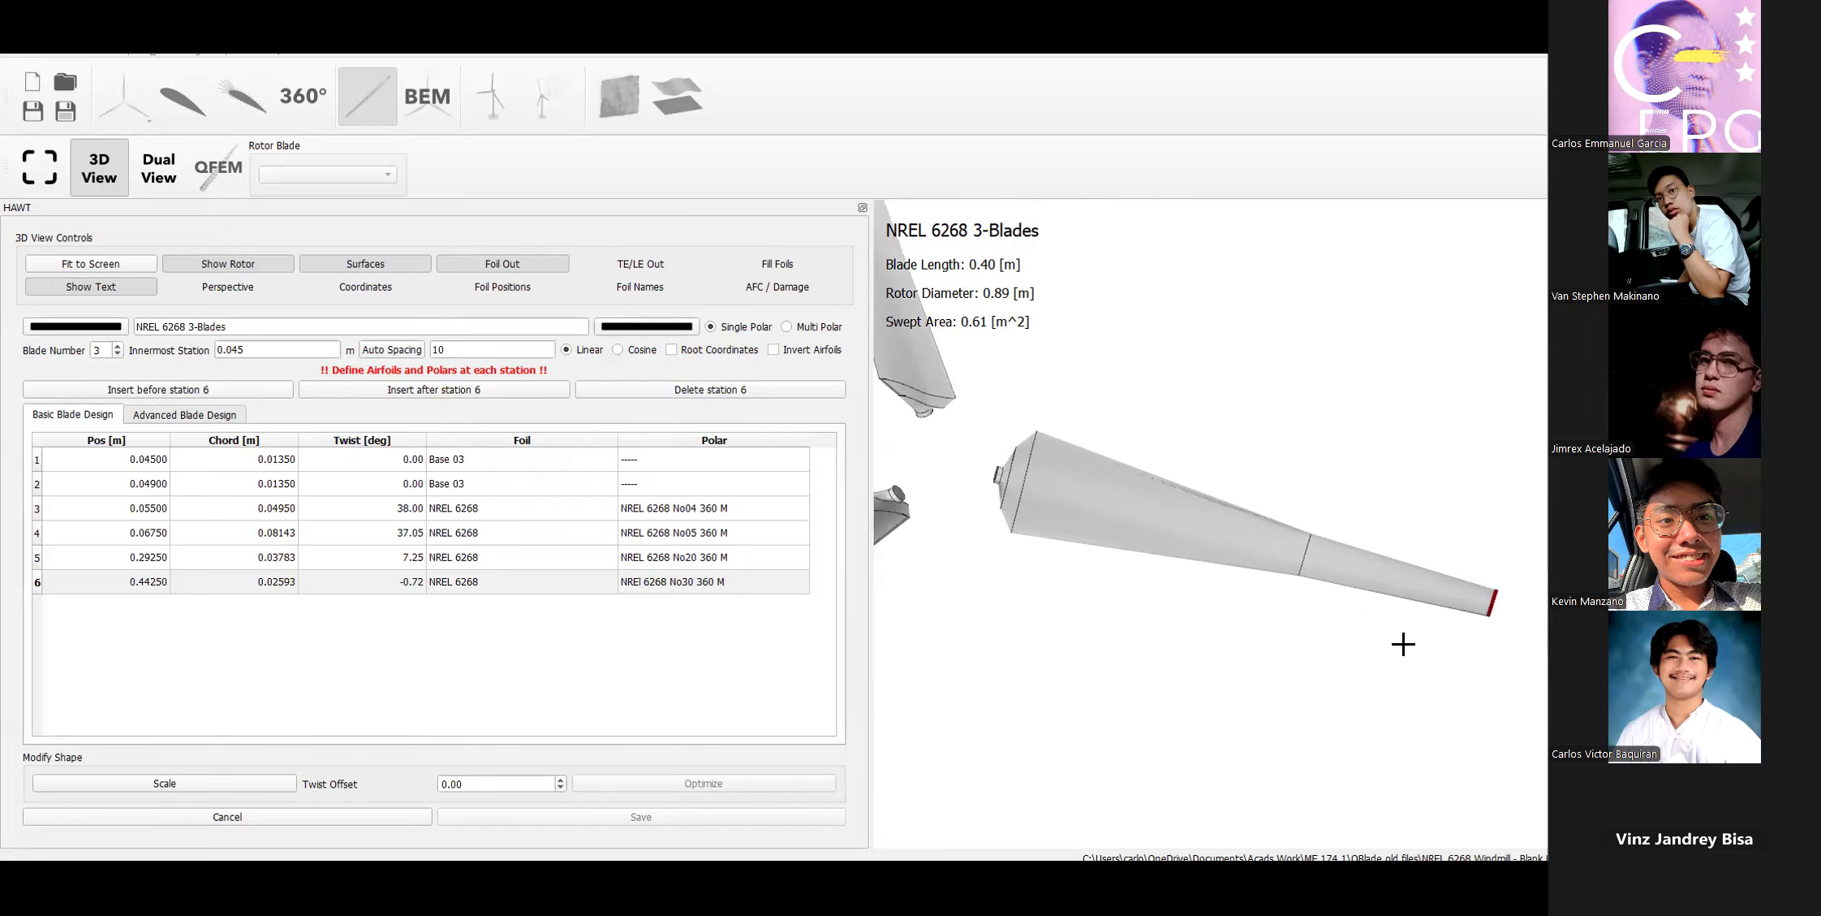
pyautogui.moveTo(1404, 646); pyautogui.dragTo(1231, 601)
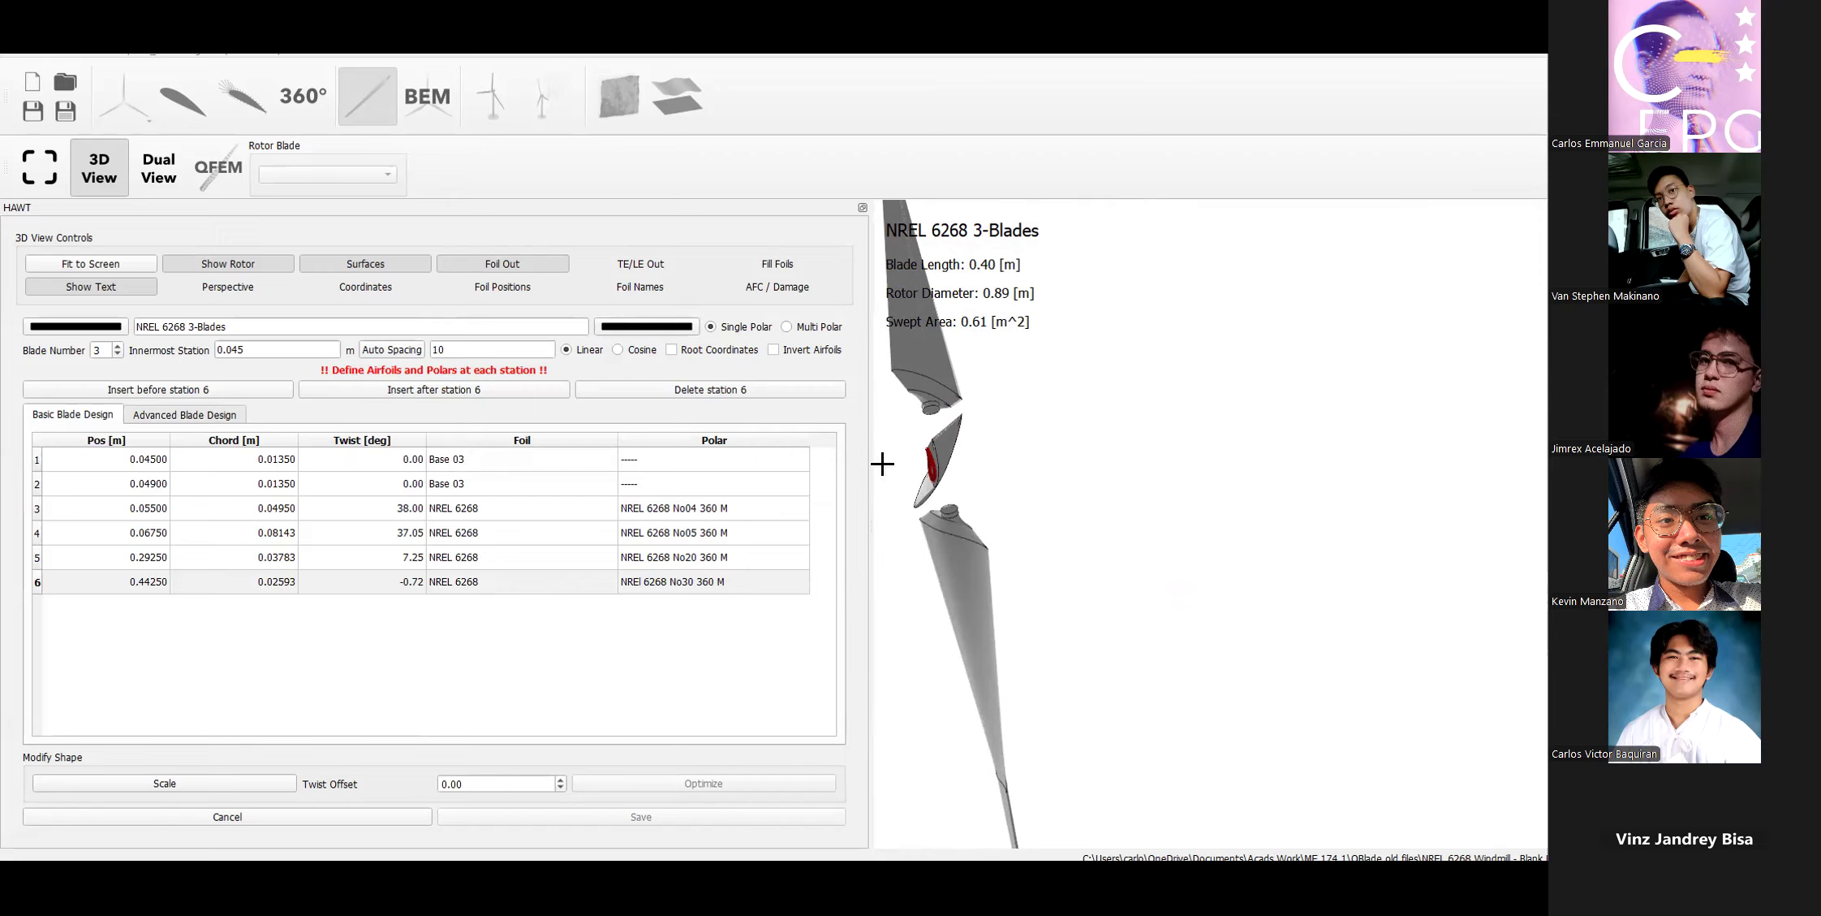
pyautogui.moveTo(972, 475); pyautogui.dragTo(1085, 557)
pyautogui.moveTo(1035, 457); pyautogui.dragTo(1130, 541)
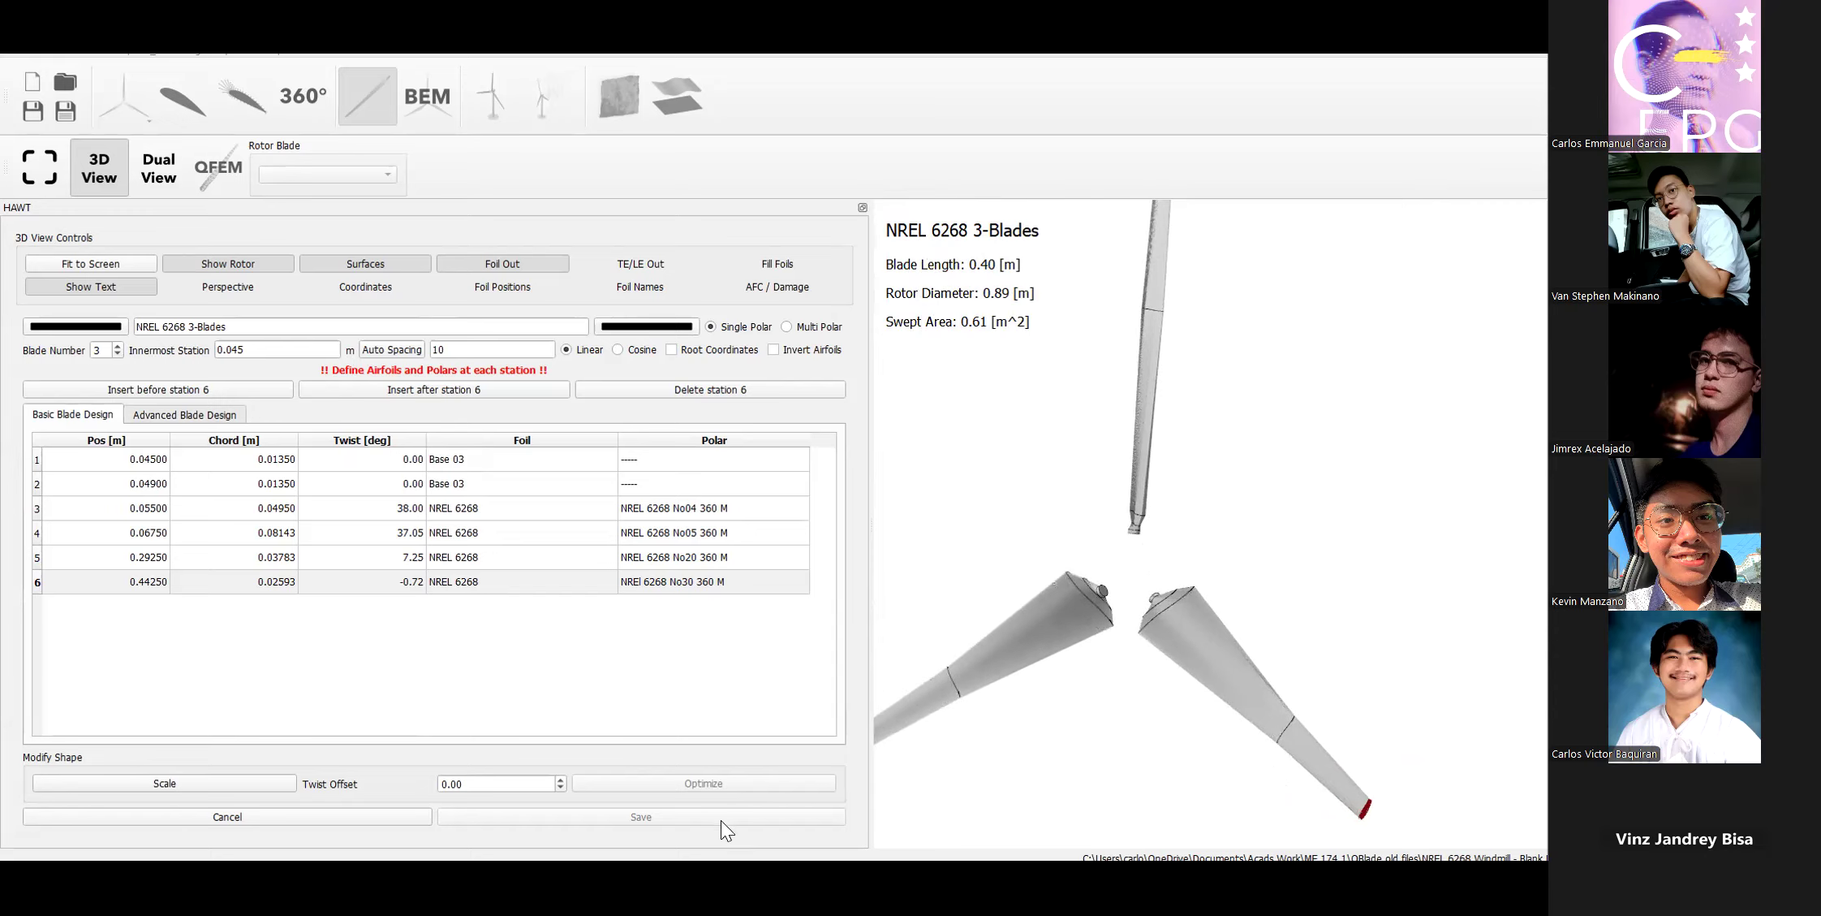
# Try to save the NREL 6268 3-Blades design.
pyautogui.click(631, 675)
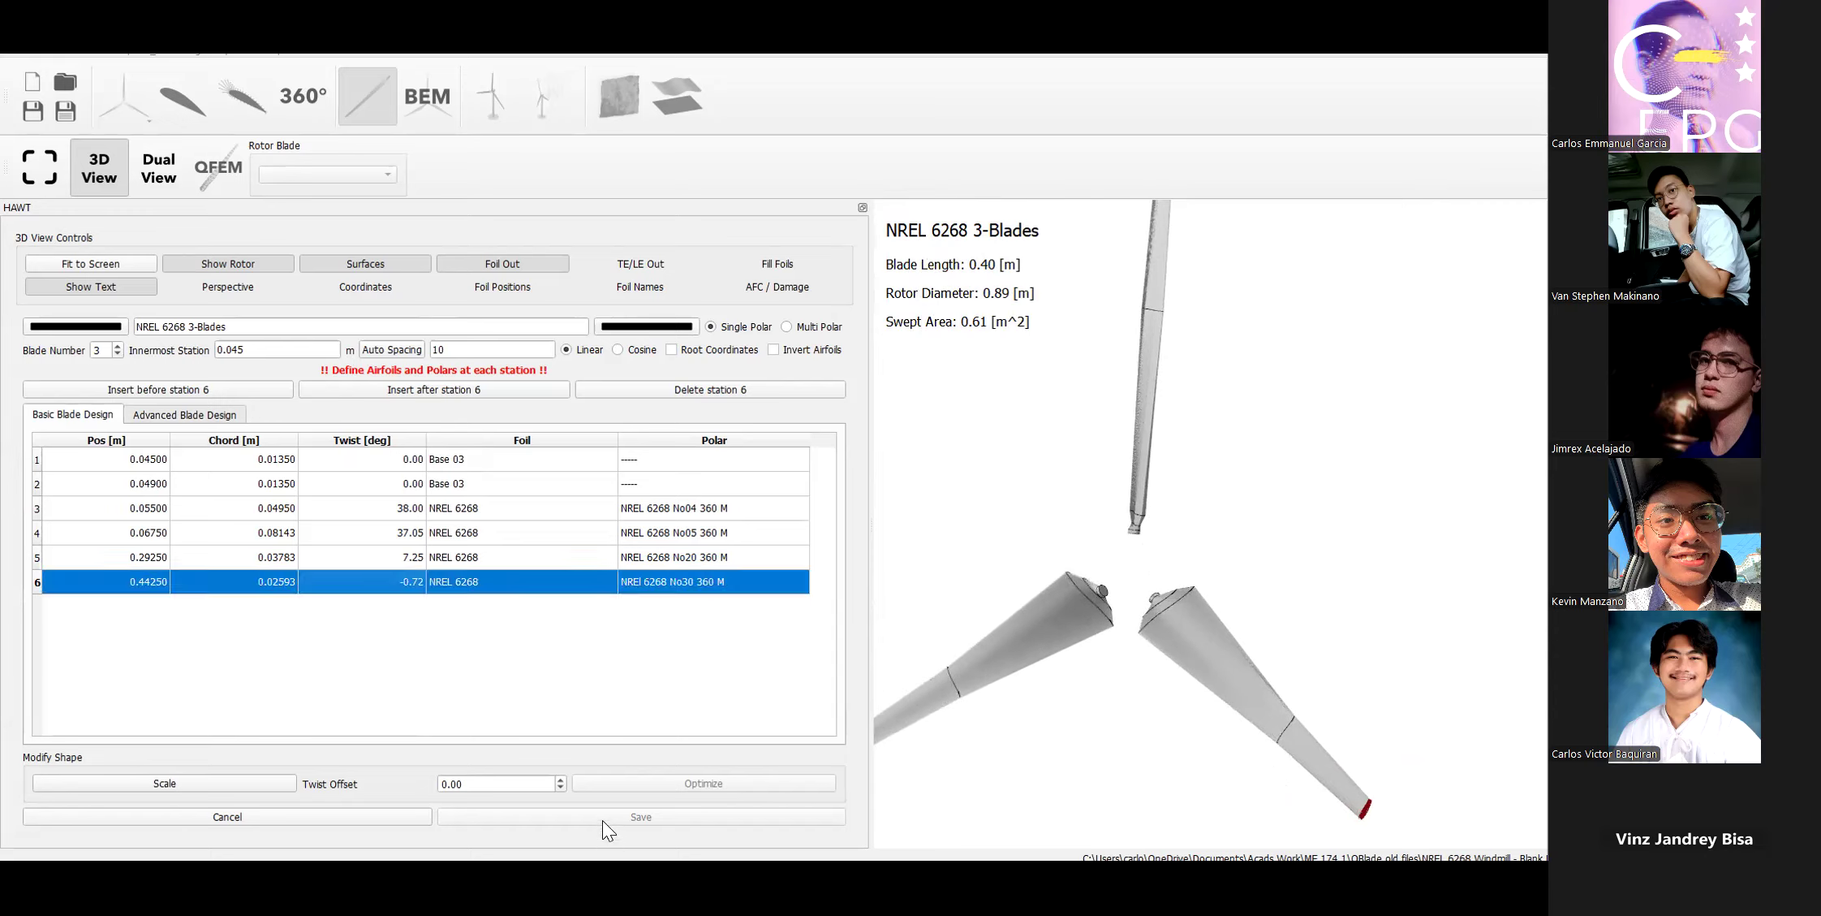
pyautogui.click(603, 820)
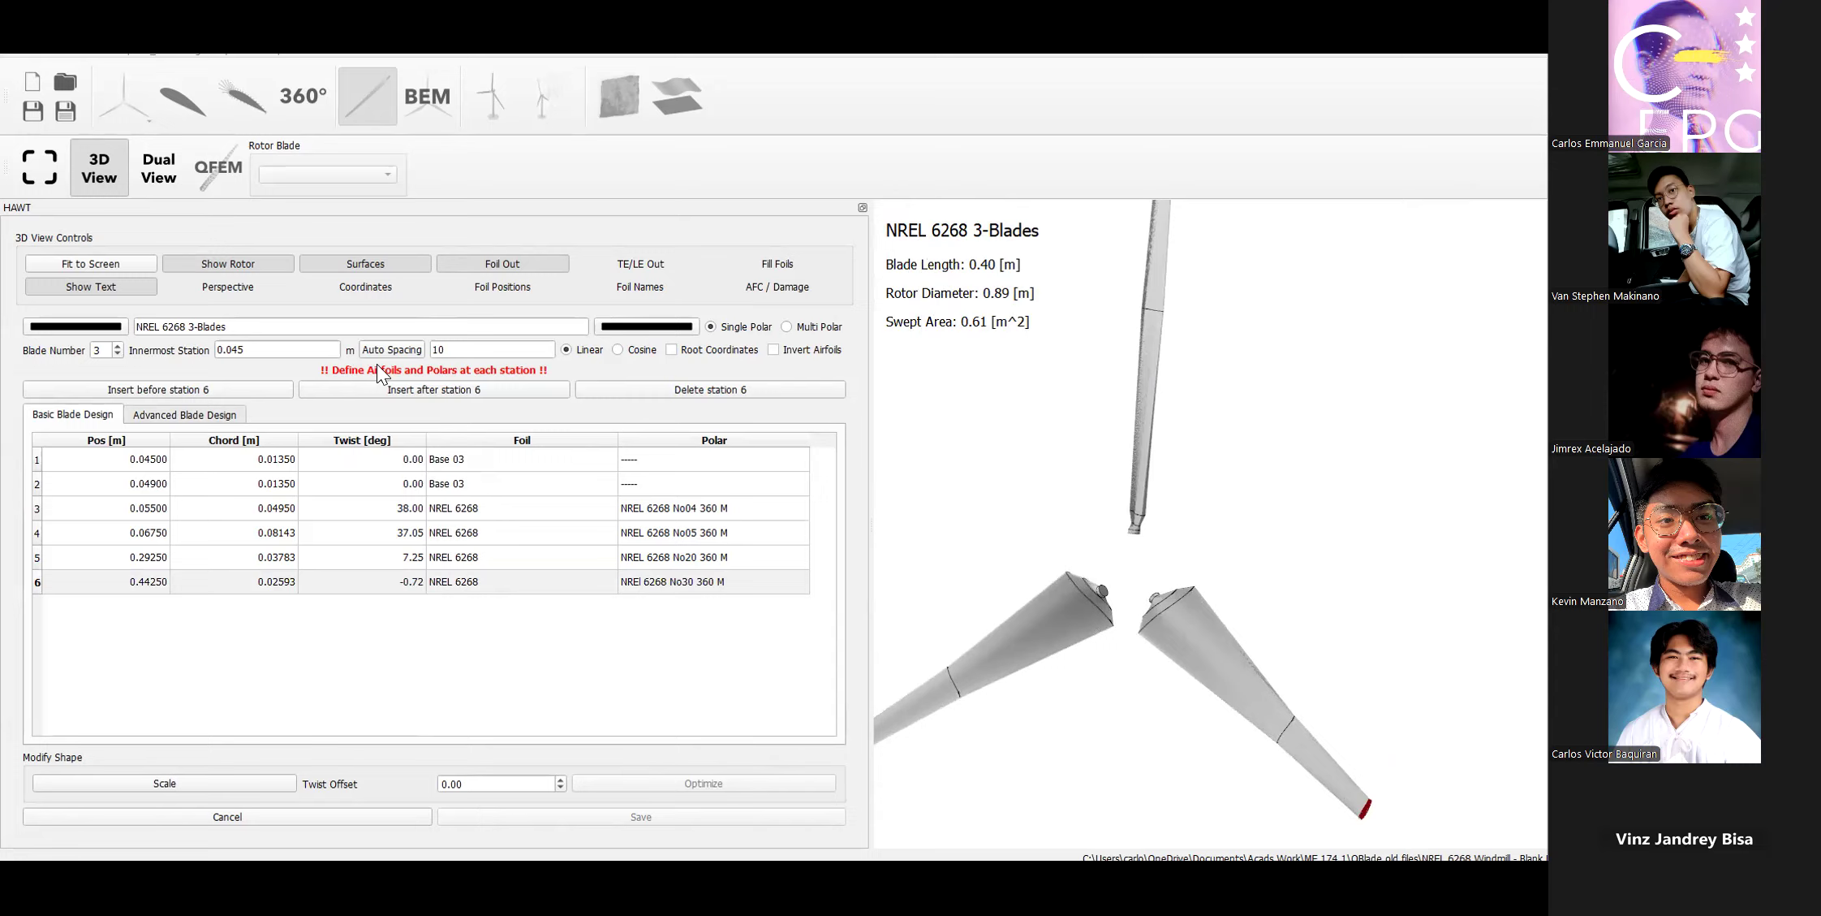
# Try to assign a polar to each of the two Base 03 root stations.
pyautogui.doubleClick(655, 459)
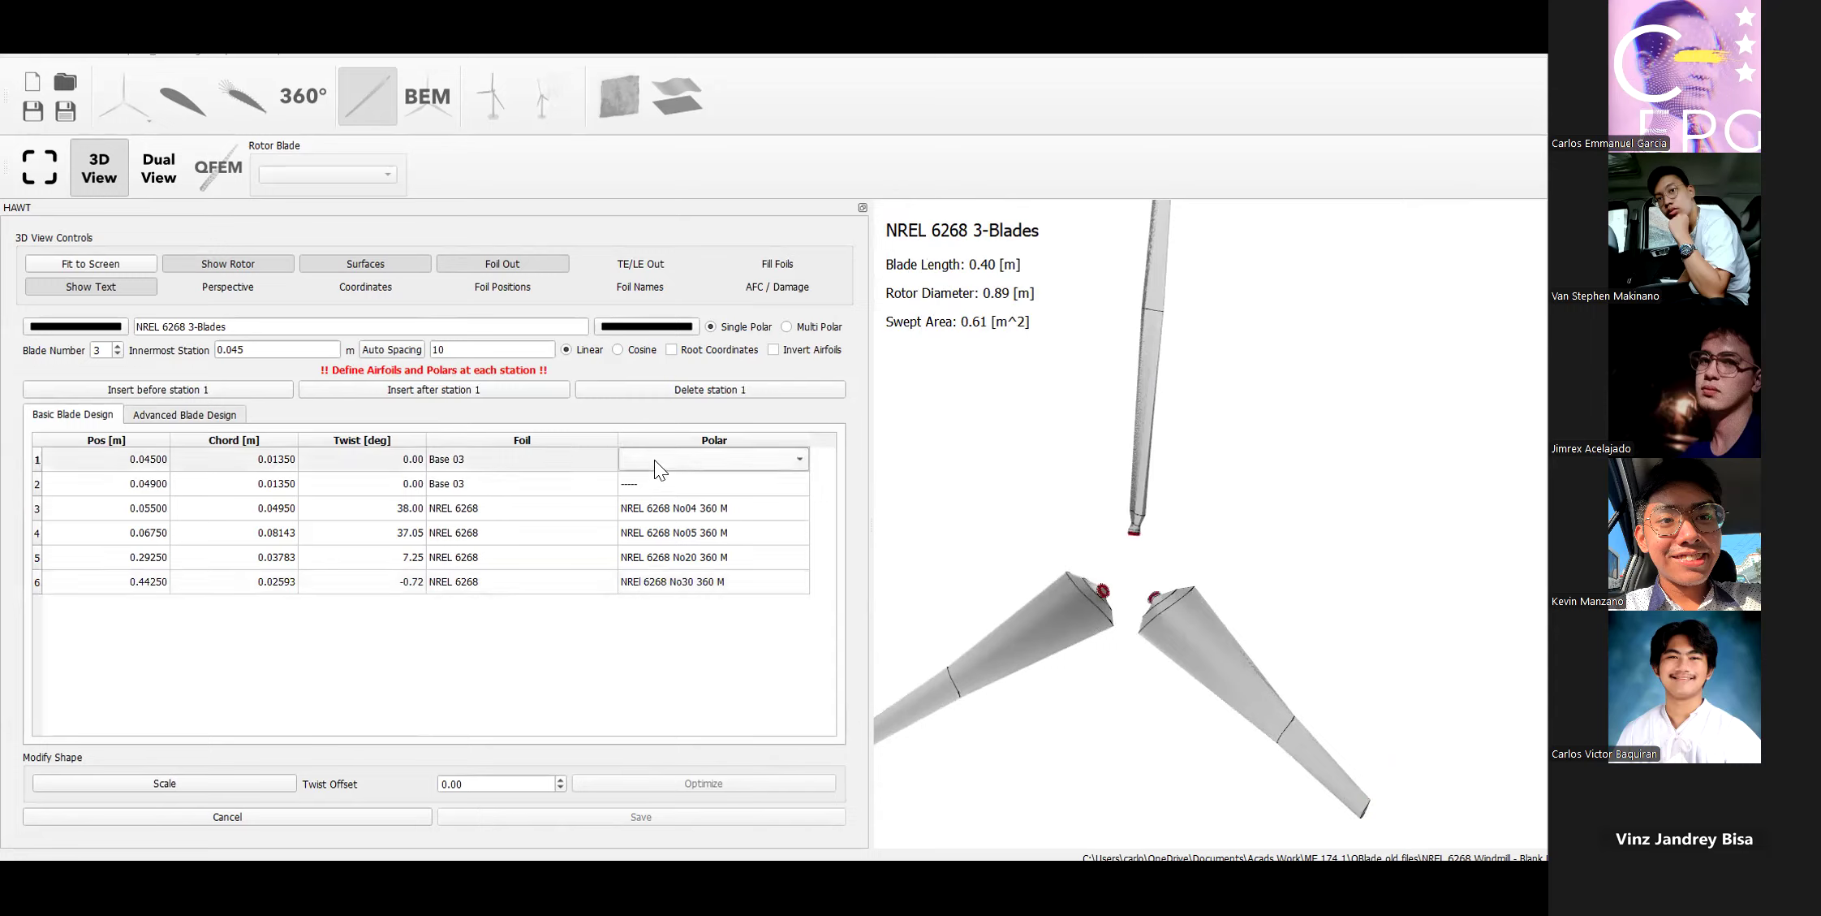
pyautogui.click(656, 480)
pyautogui.click(614, 659)
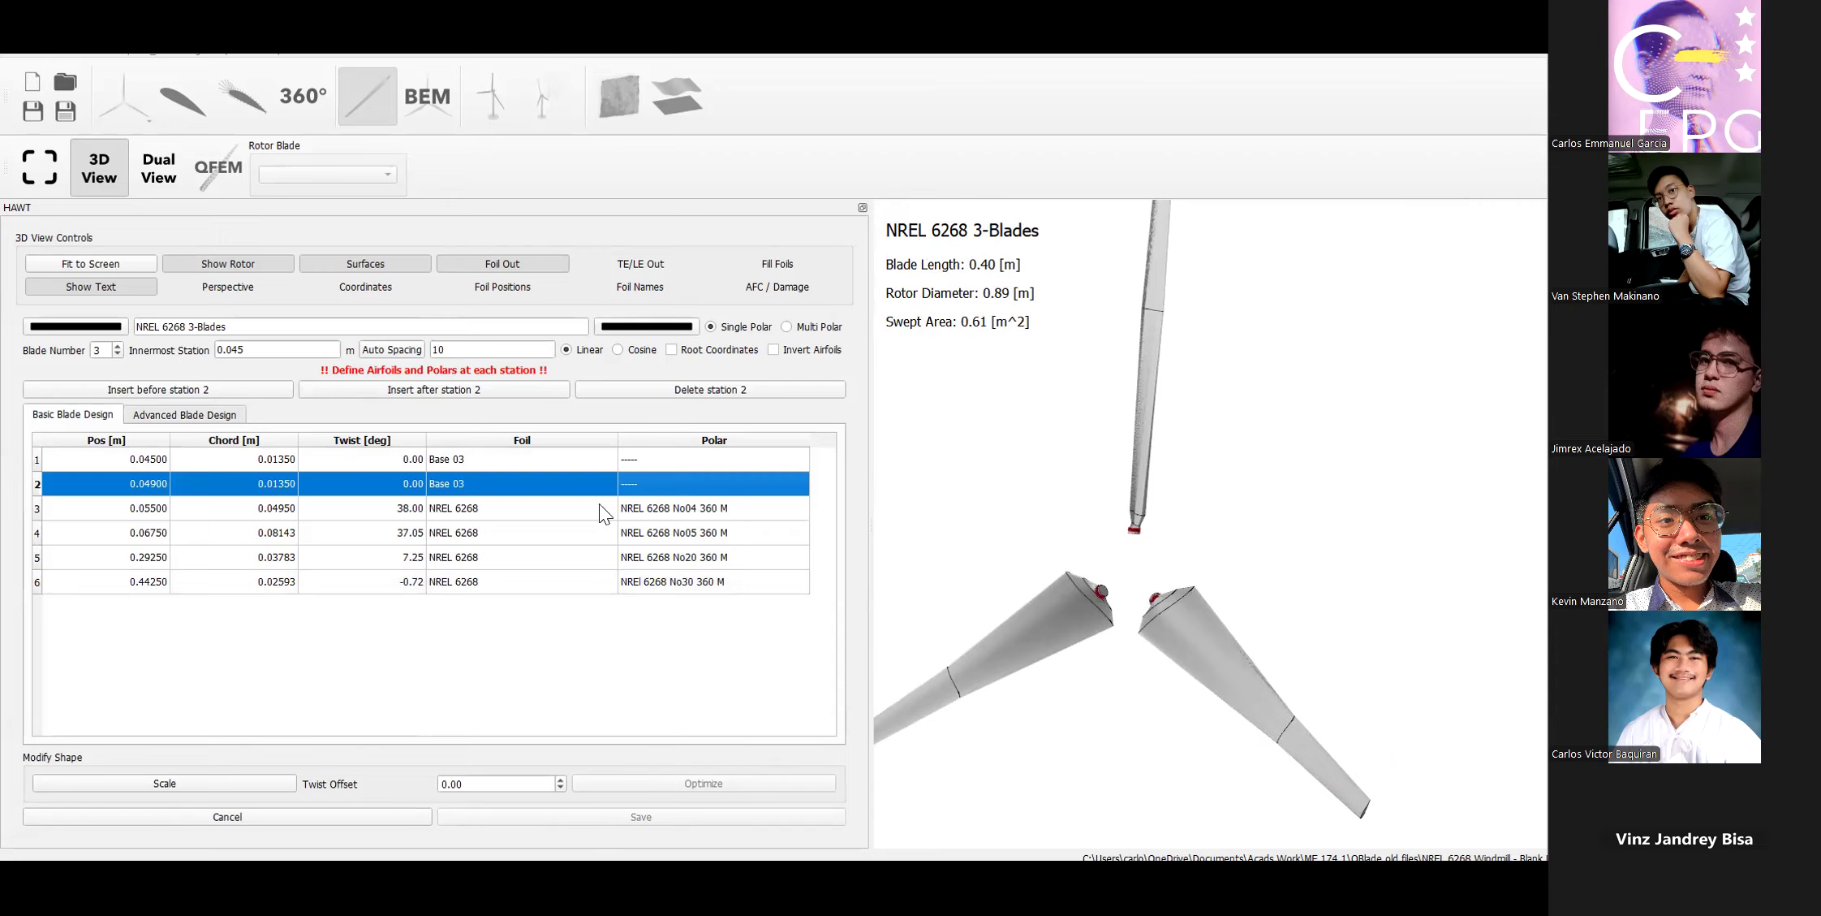
pyautogui.doubleClick(681, 459)
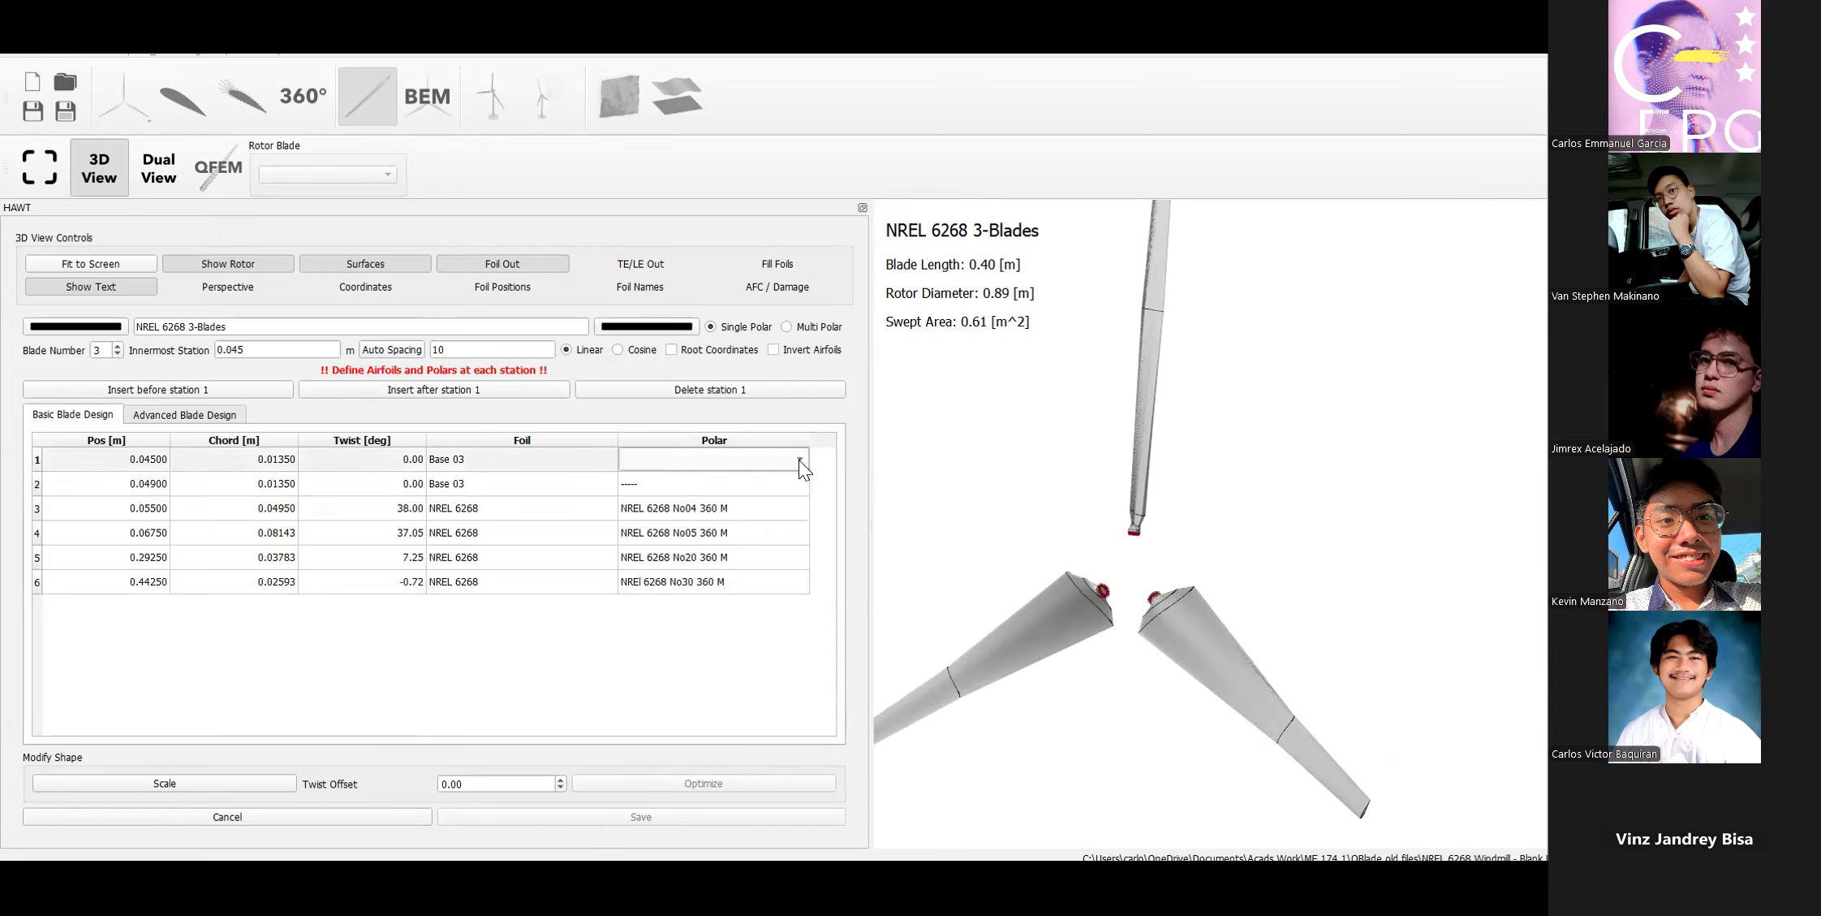
pyautogui.click(545, 761)
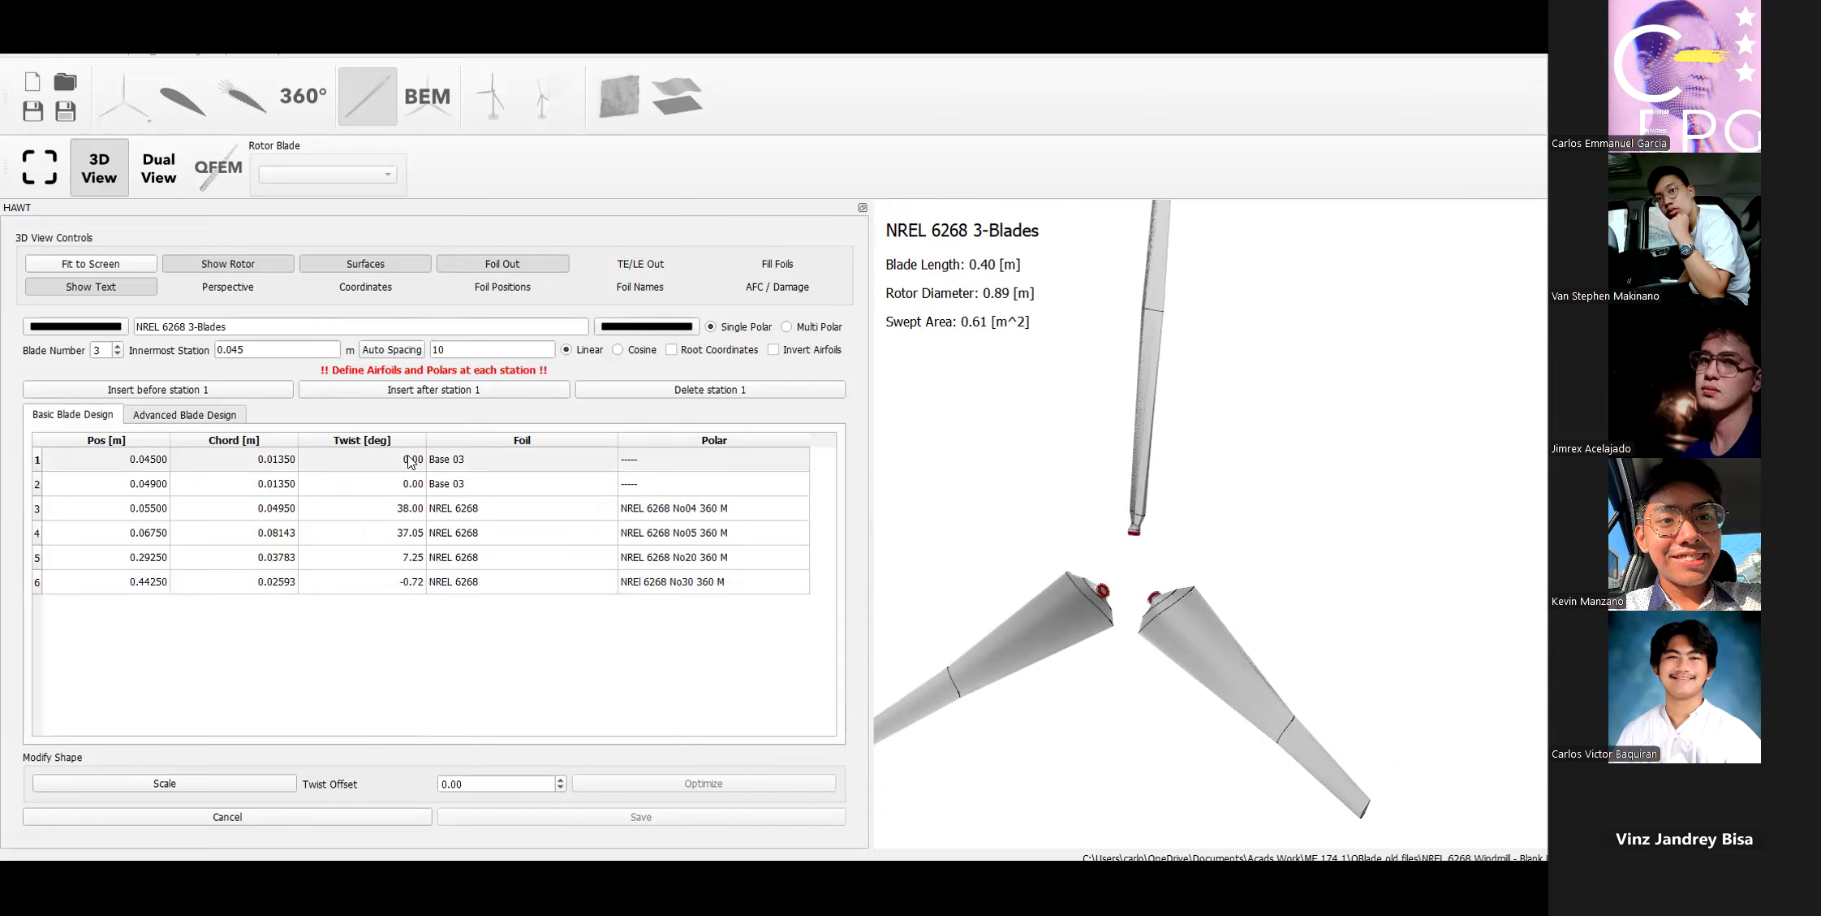
pyautogui.doubleClick(526, 490)
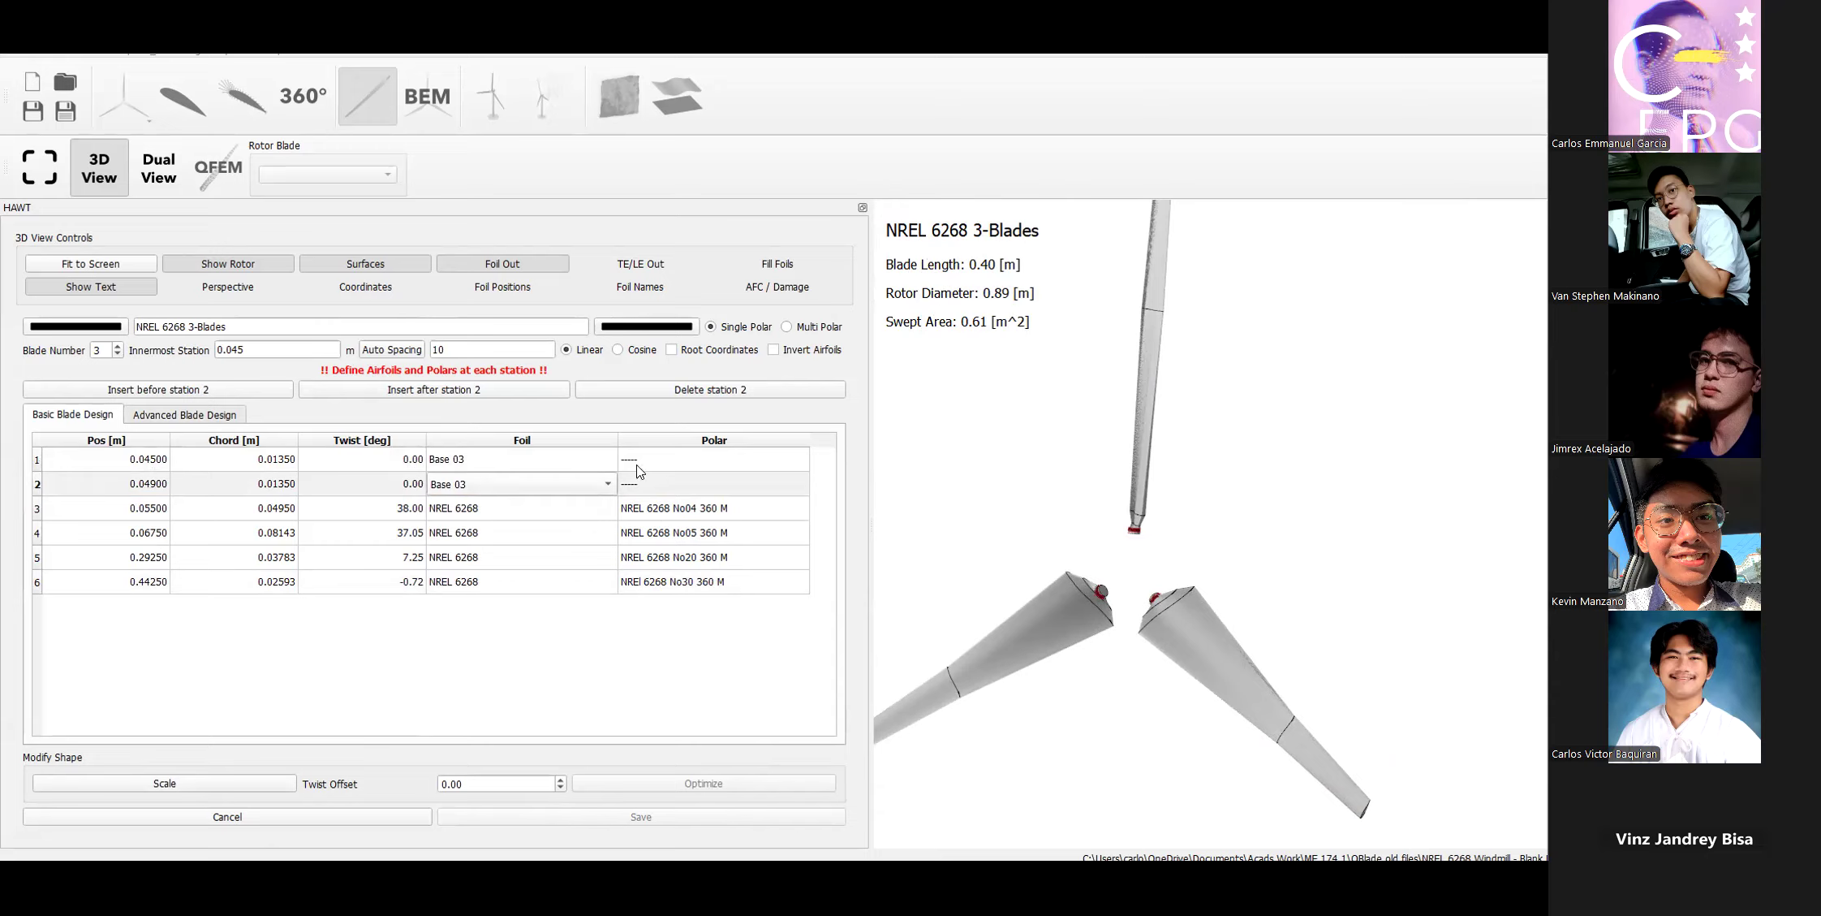
pyautogui.doubleClick(675, 465)
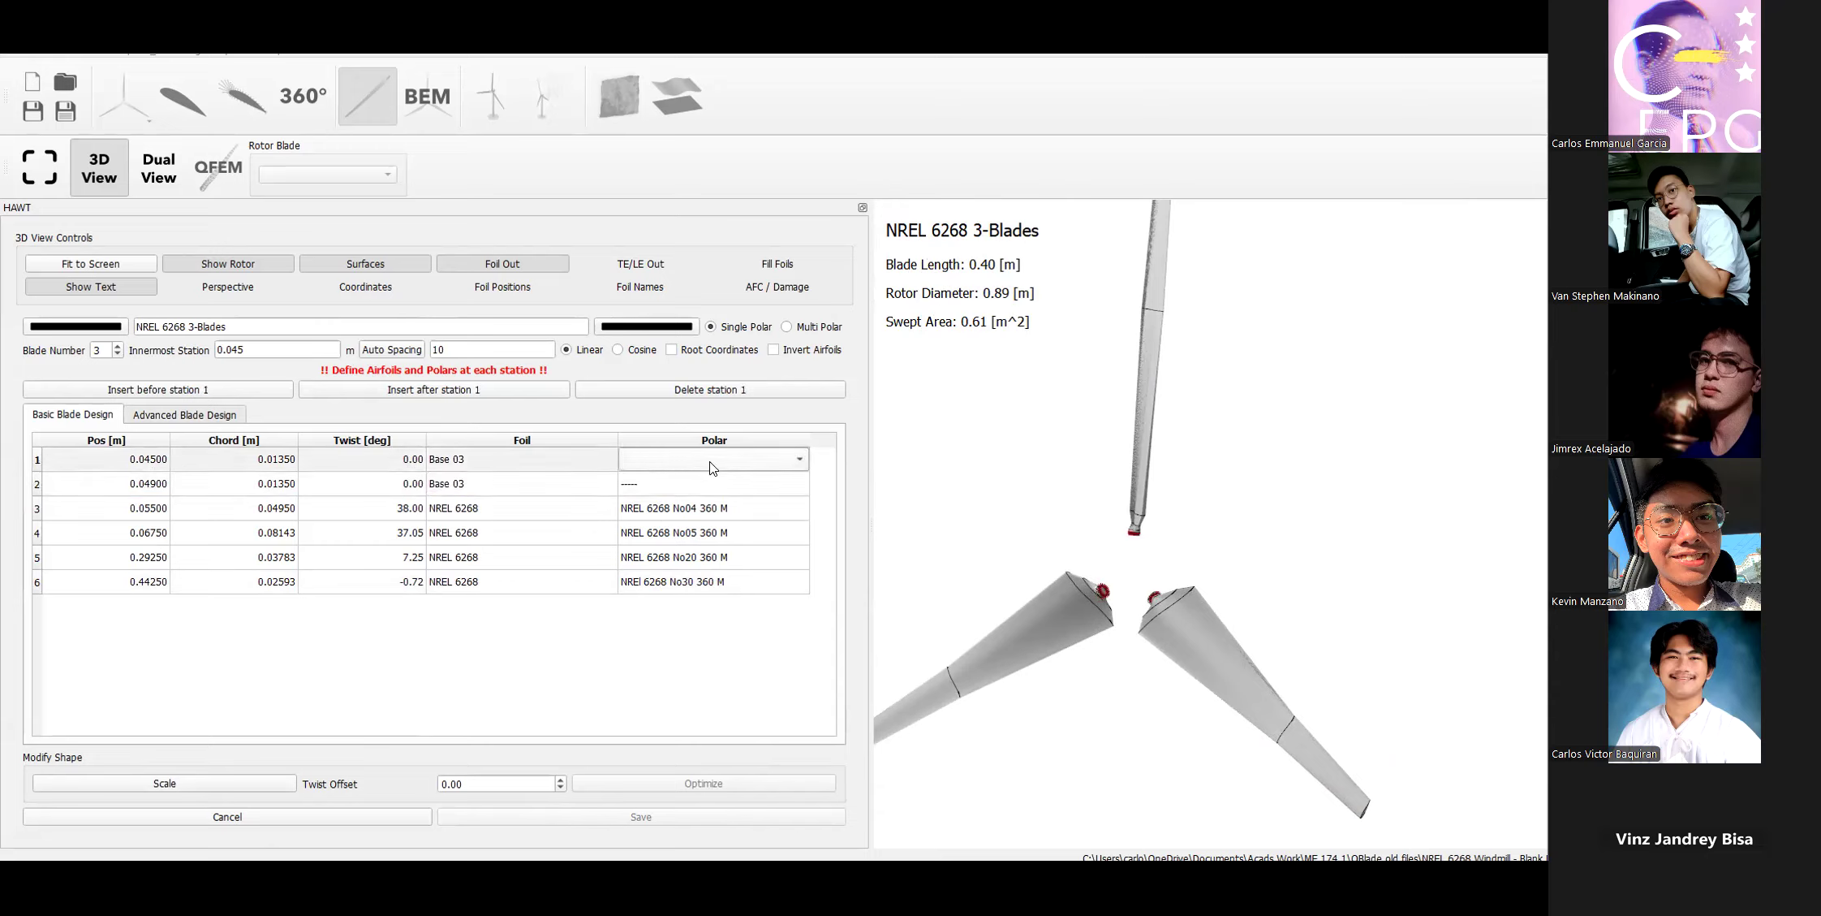
pyautogui.doubleClick(800, 488)
pyautogui.doubleClick(804, 463)
pyautogui.doubleClick(795, 487)
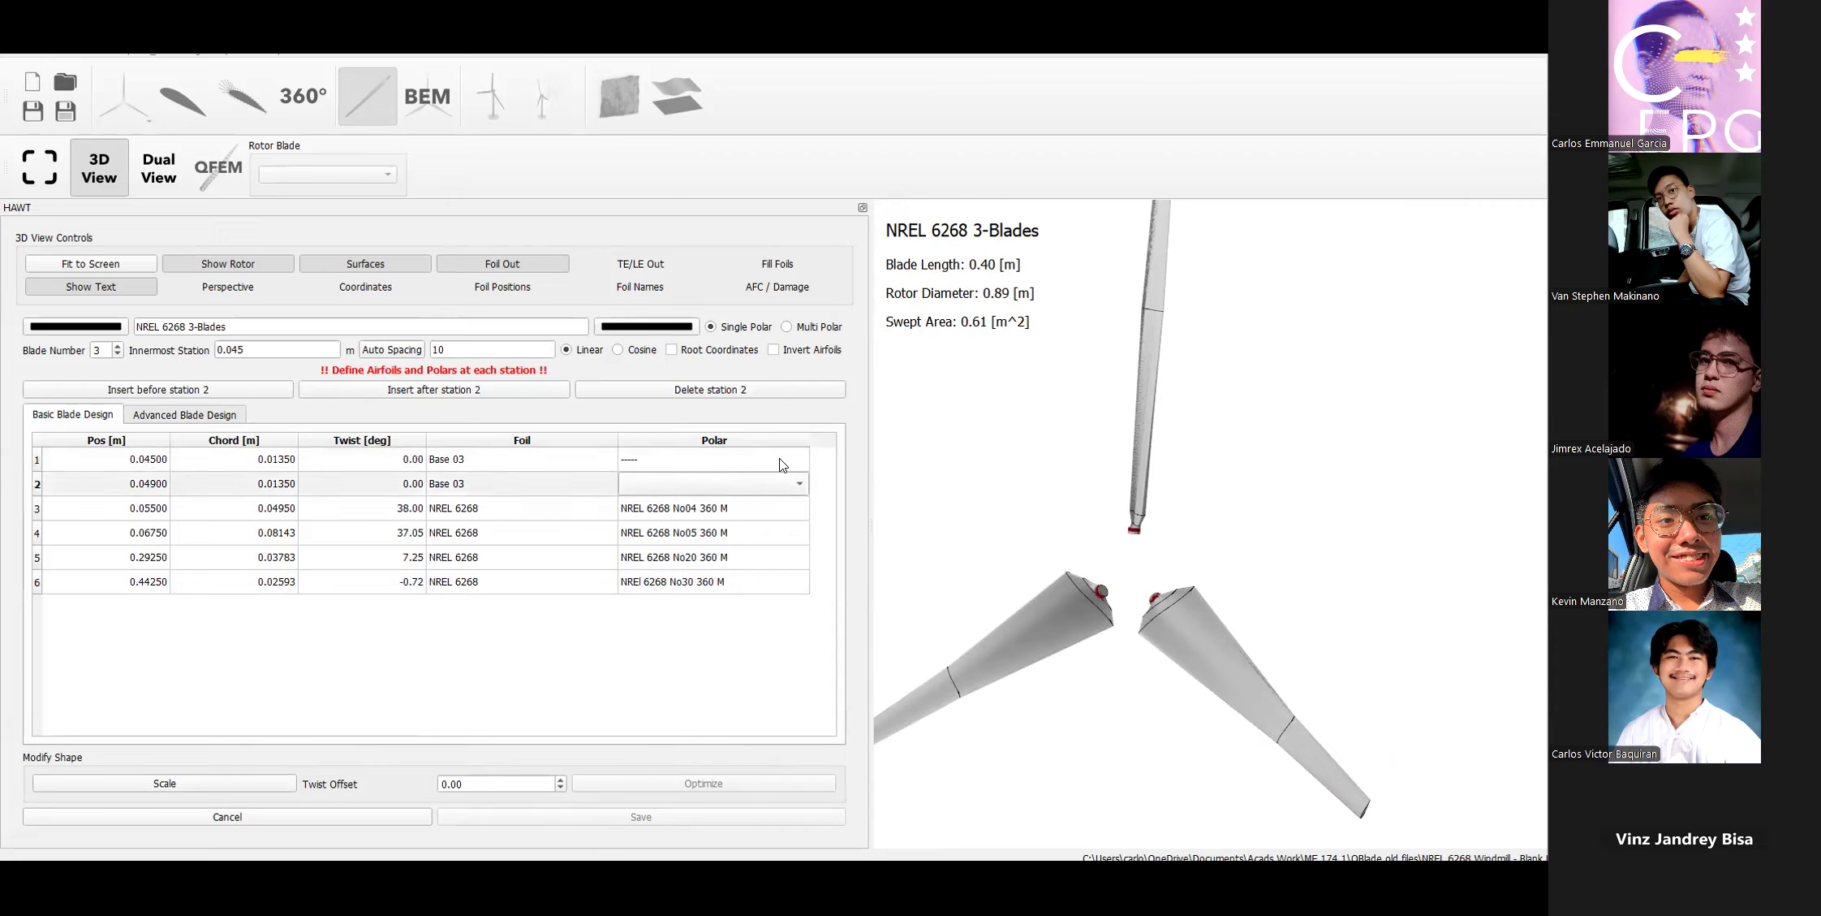
pyautogui.doubleClick(779, 461)
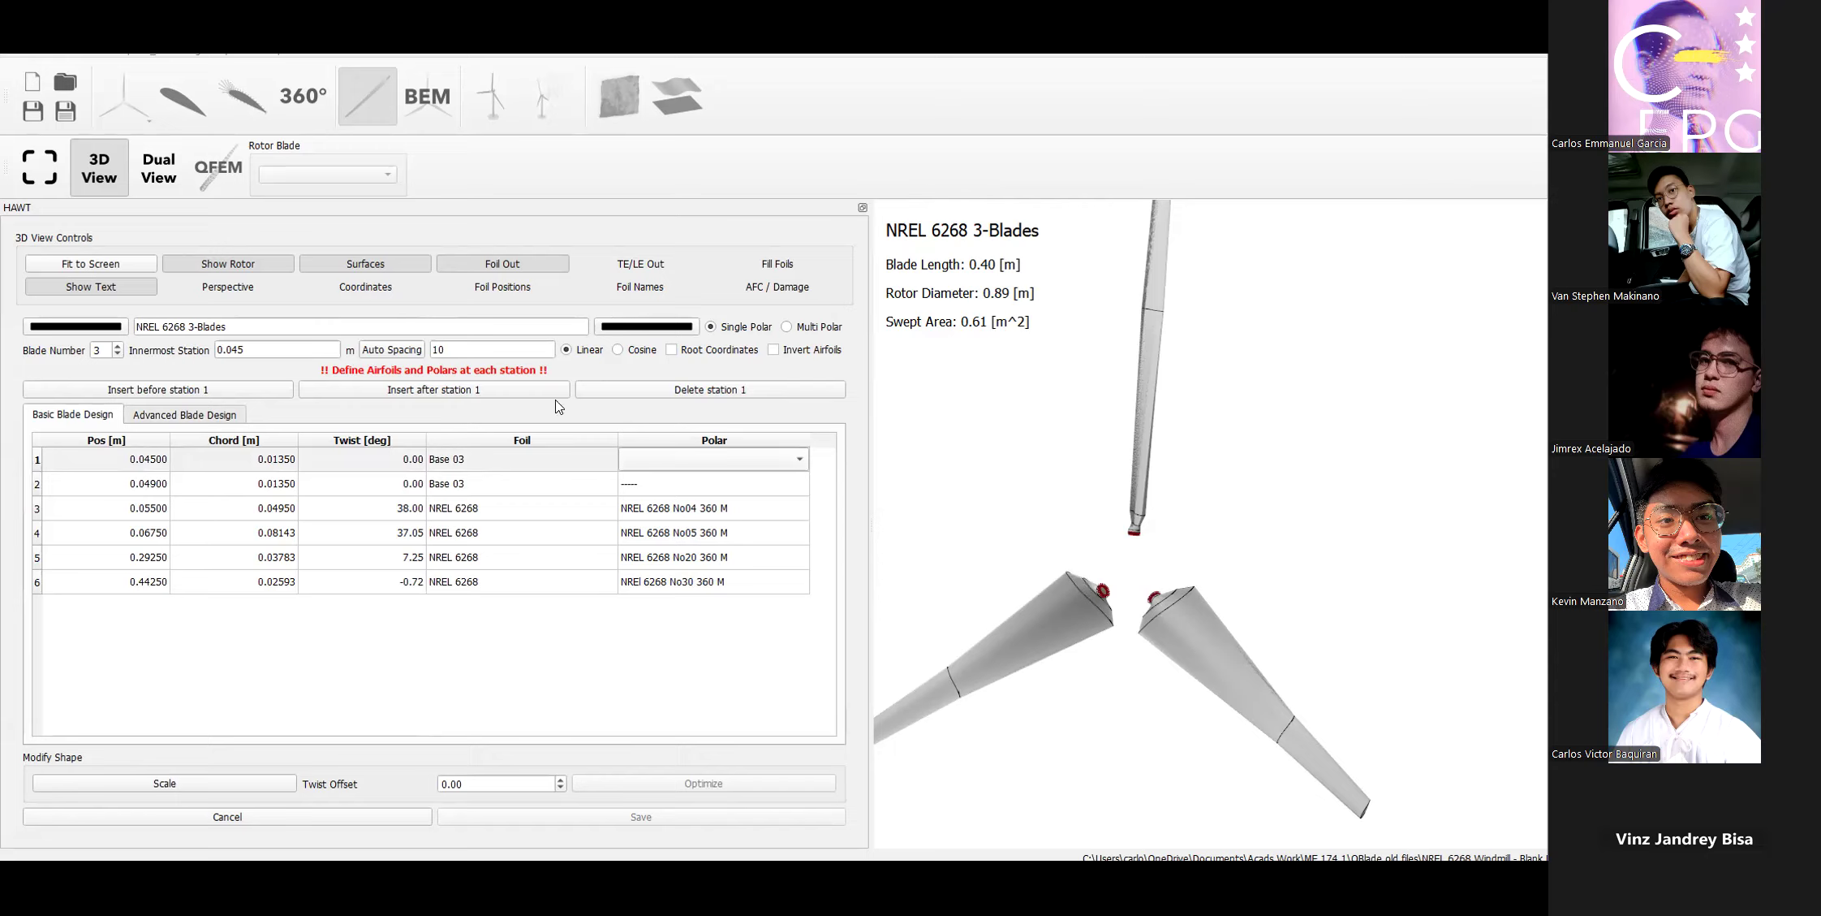
pyautogui.doubleClick(554, 464)
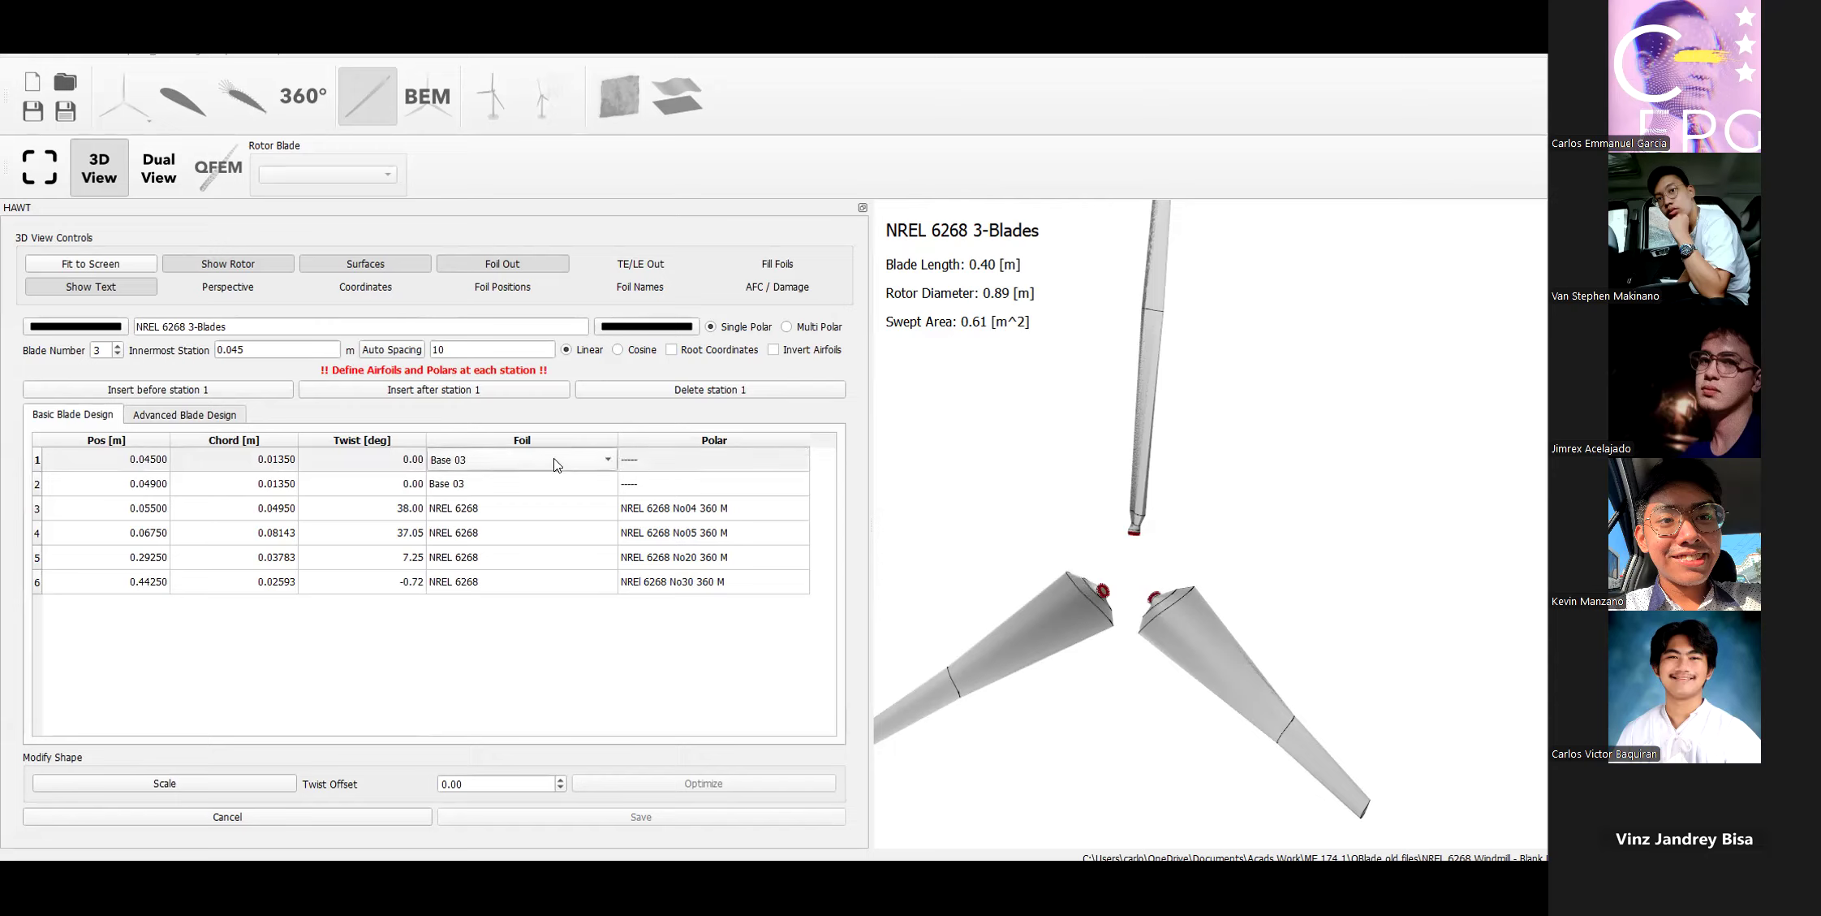
pyautogui.doubleClick(667, 468)
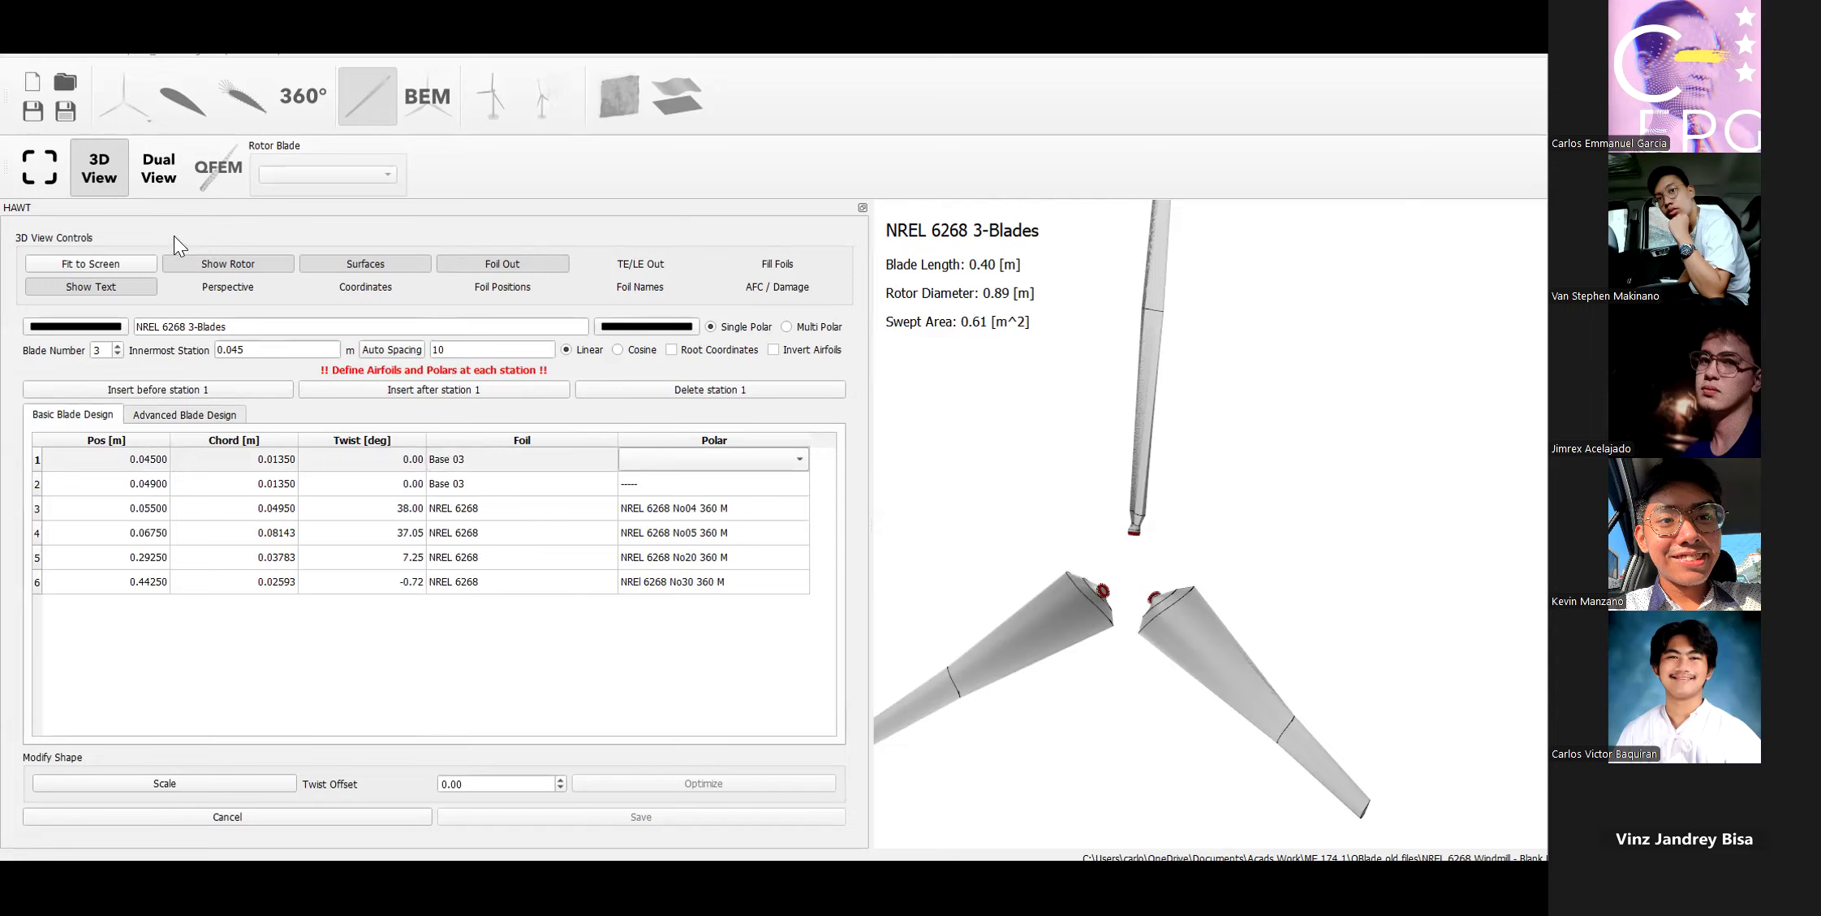
pyautogui.click(586, 818)
pyautogui.doubleClick(659, 483)
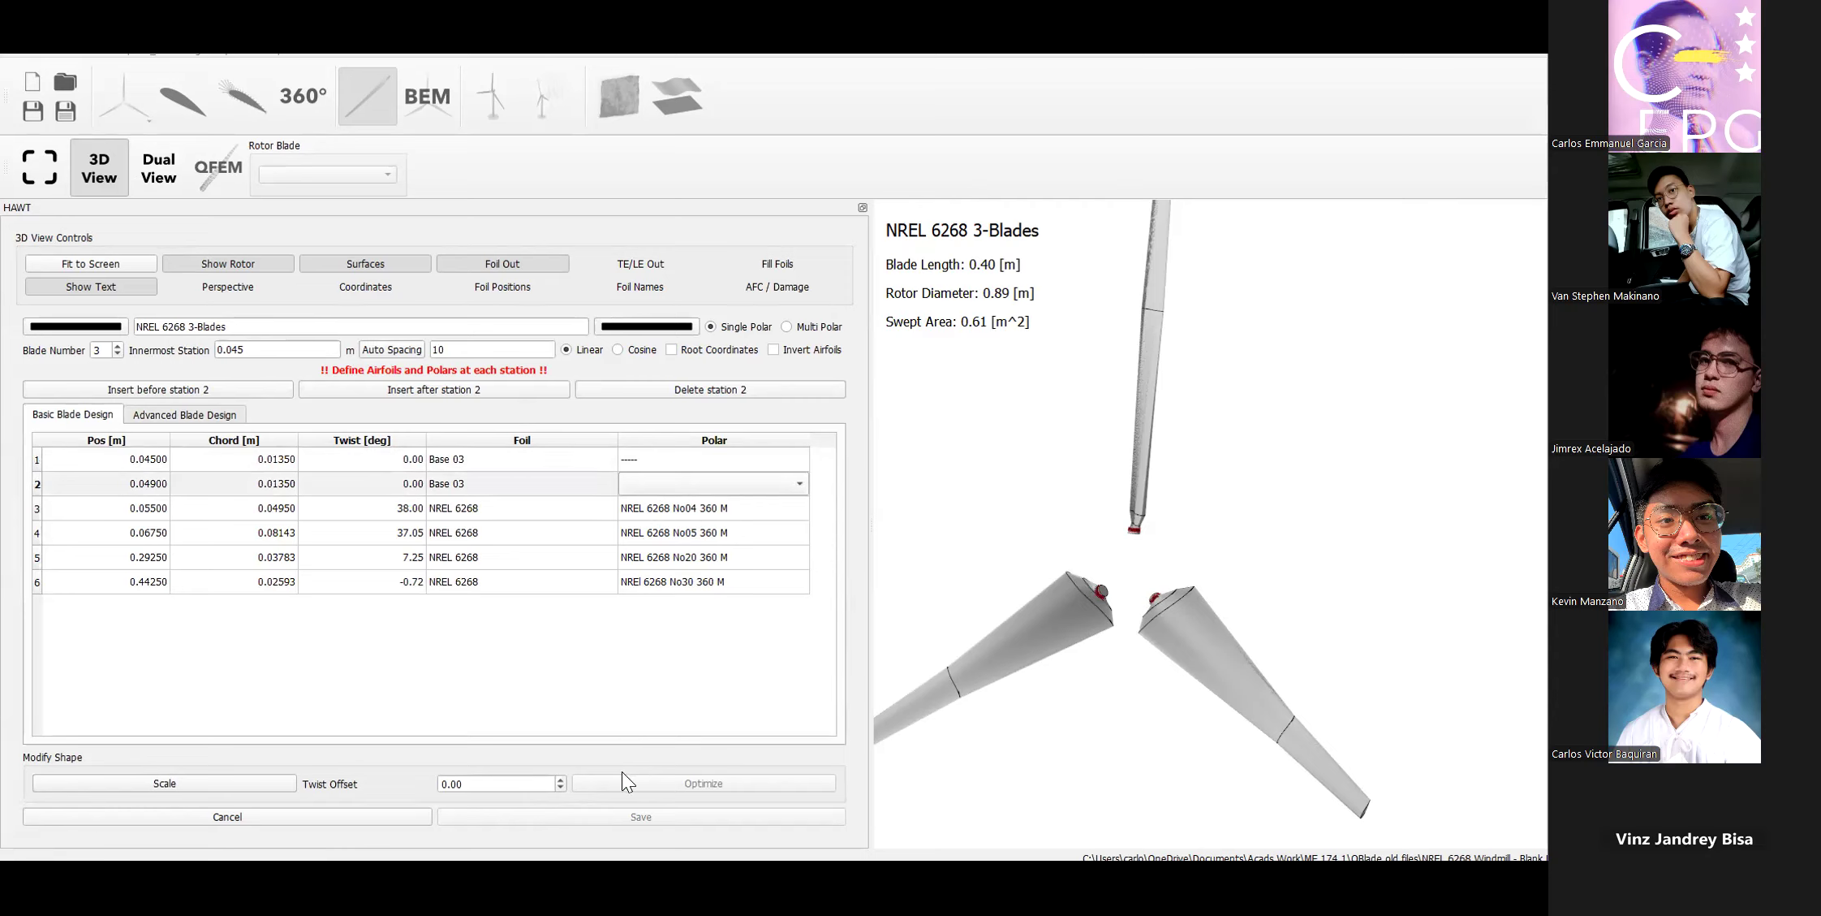
pyautogui.click(552, 650)
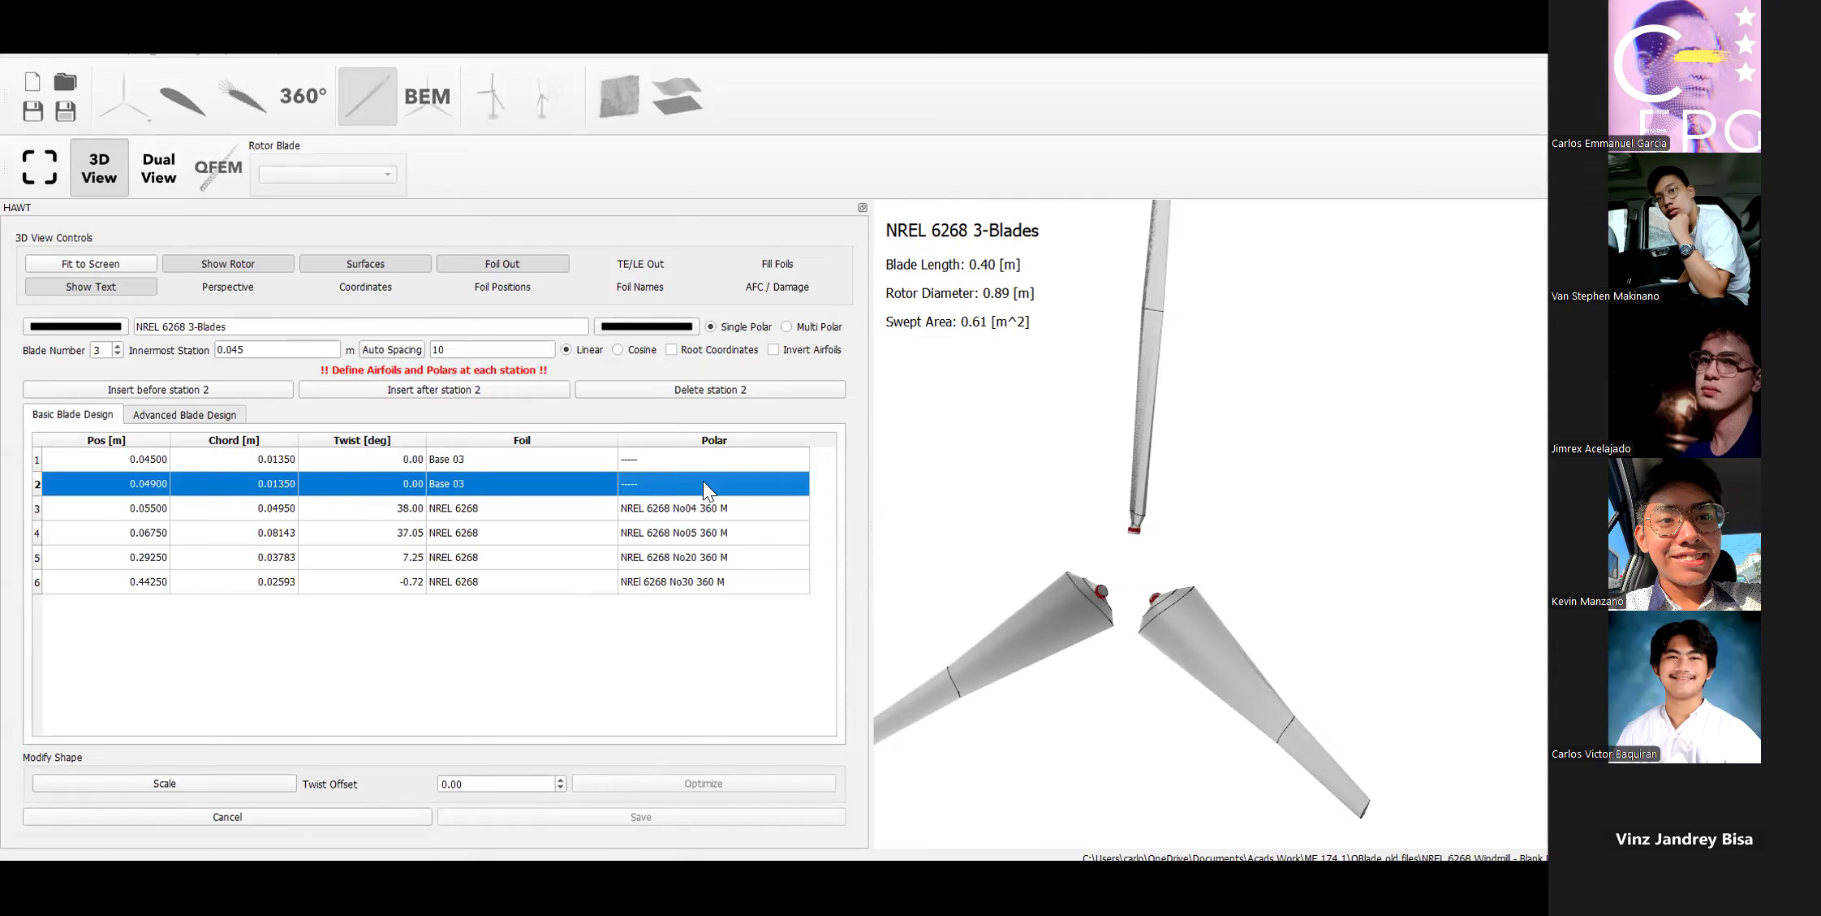
# Change the first two blade stations to the NREL 6268 foil with the NREL 6268 No04 360 M polar.
pyautogui.doubleClick(580, 459)
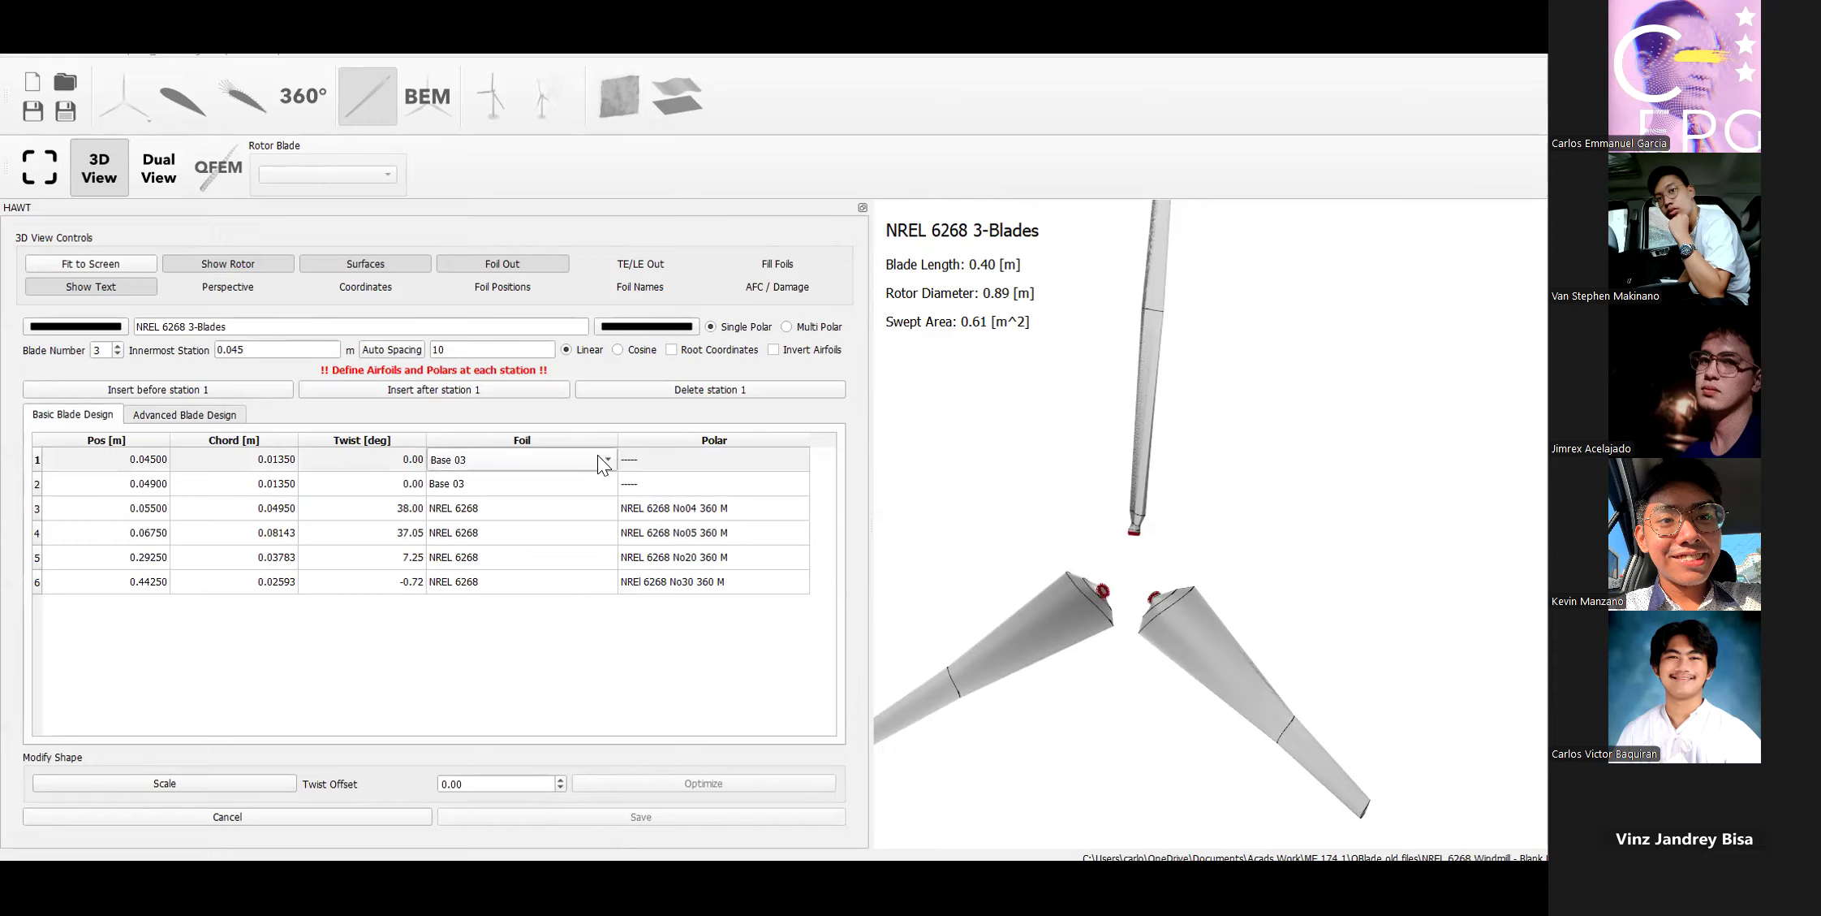
pyautogui.click(601, 460)
pyautogui.click(590, 479)
pyautogui.click(659, 459)
pyautogui.doubleClick(589, 487)
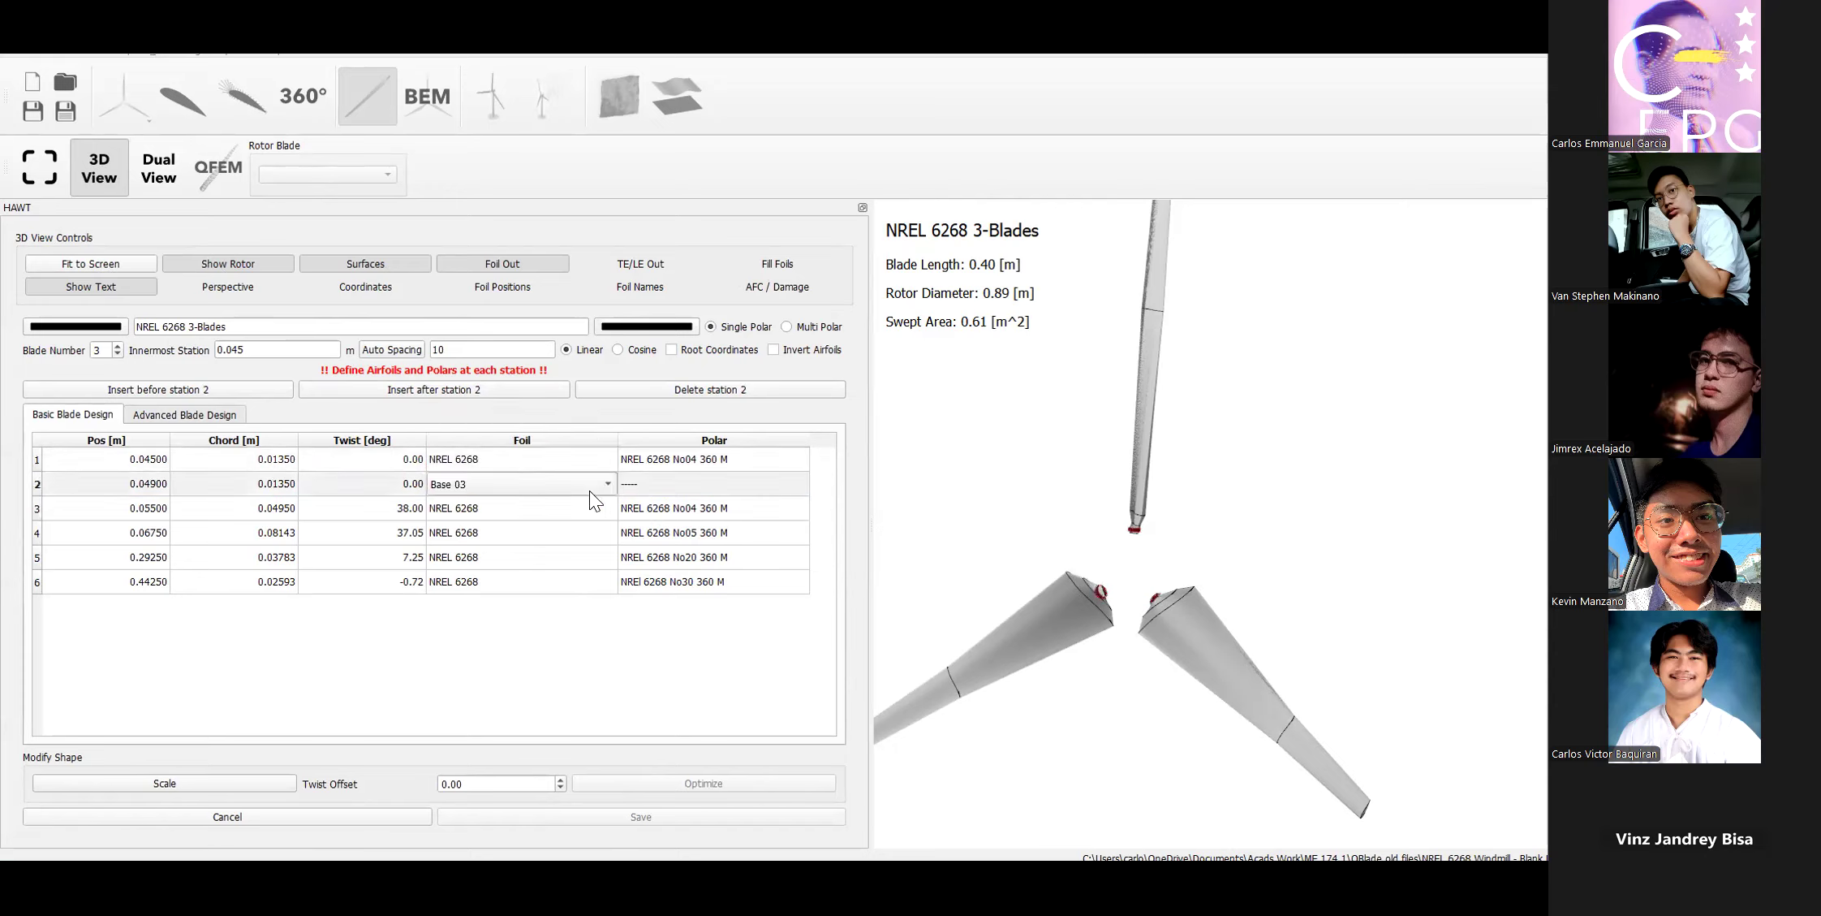
pyautogui.click(577, 487)
pyautogui.click(572, 499)
pyautogui.click(650, 482)
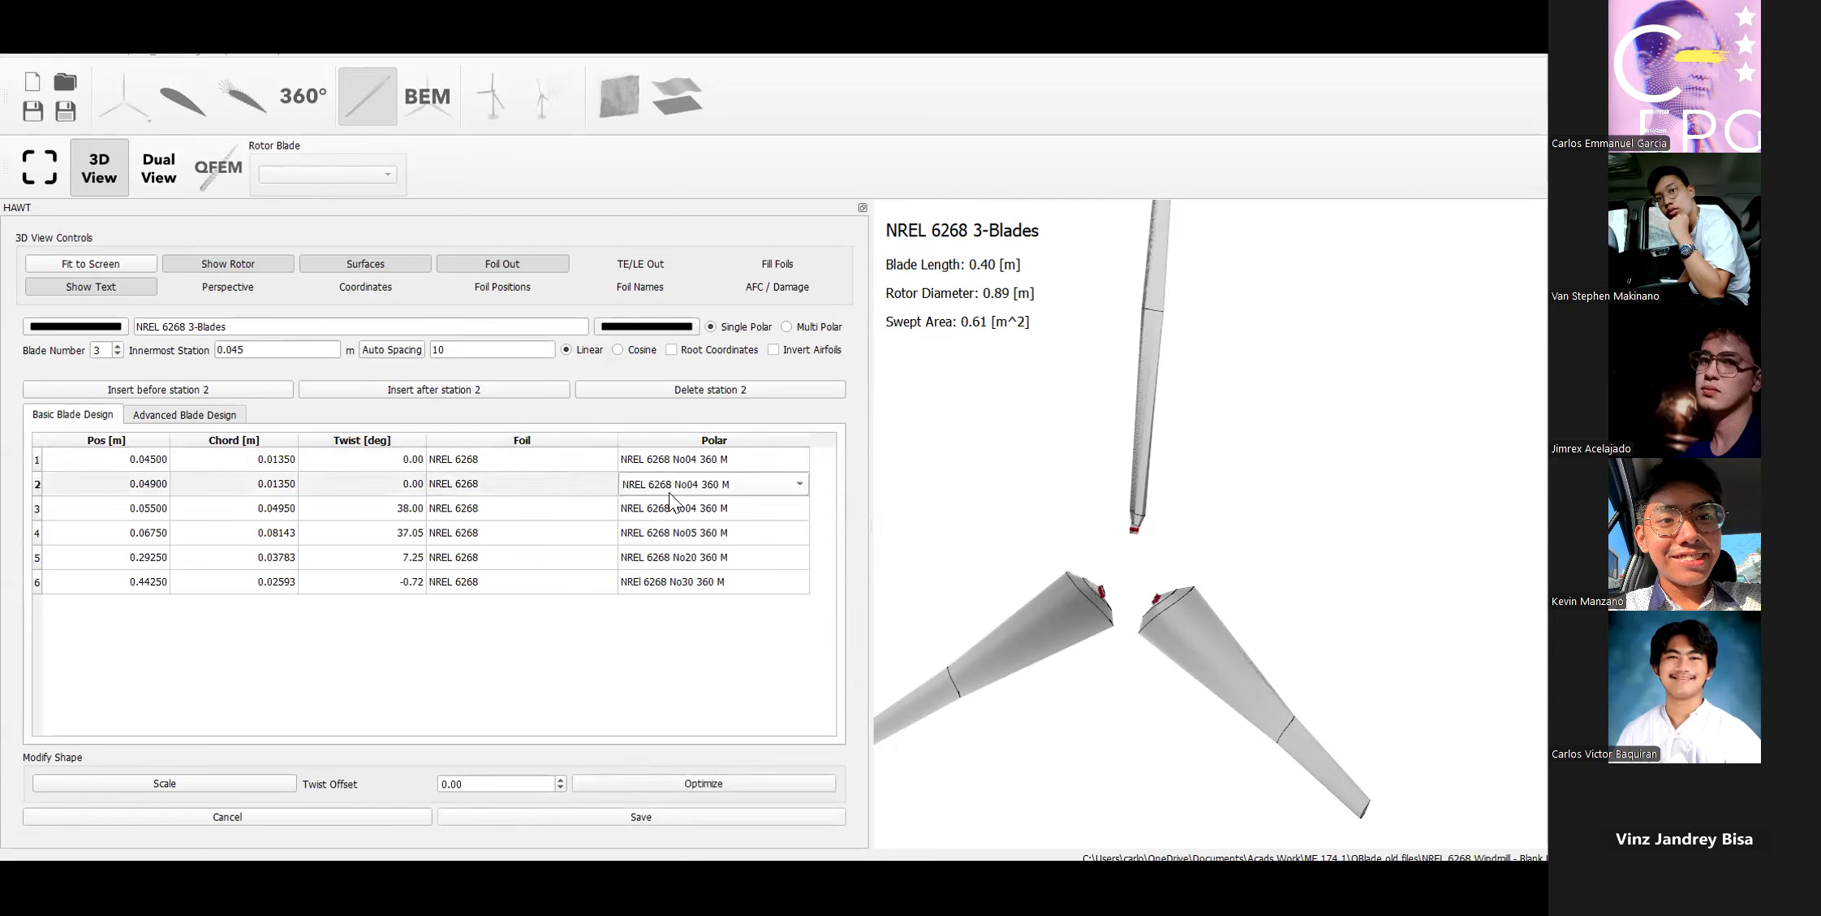
pyautogui.click(569, 700)
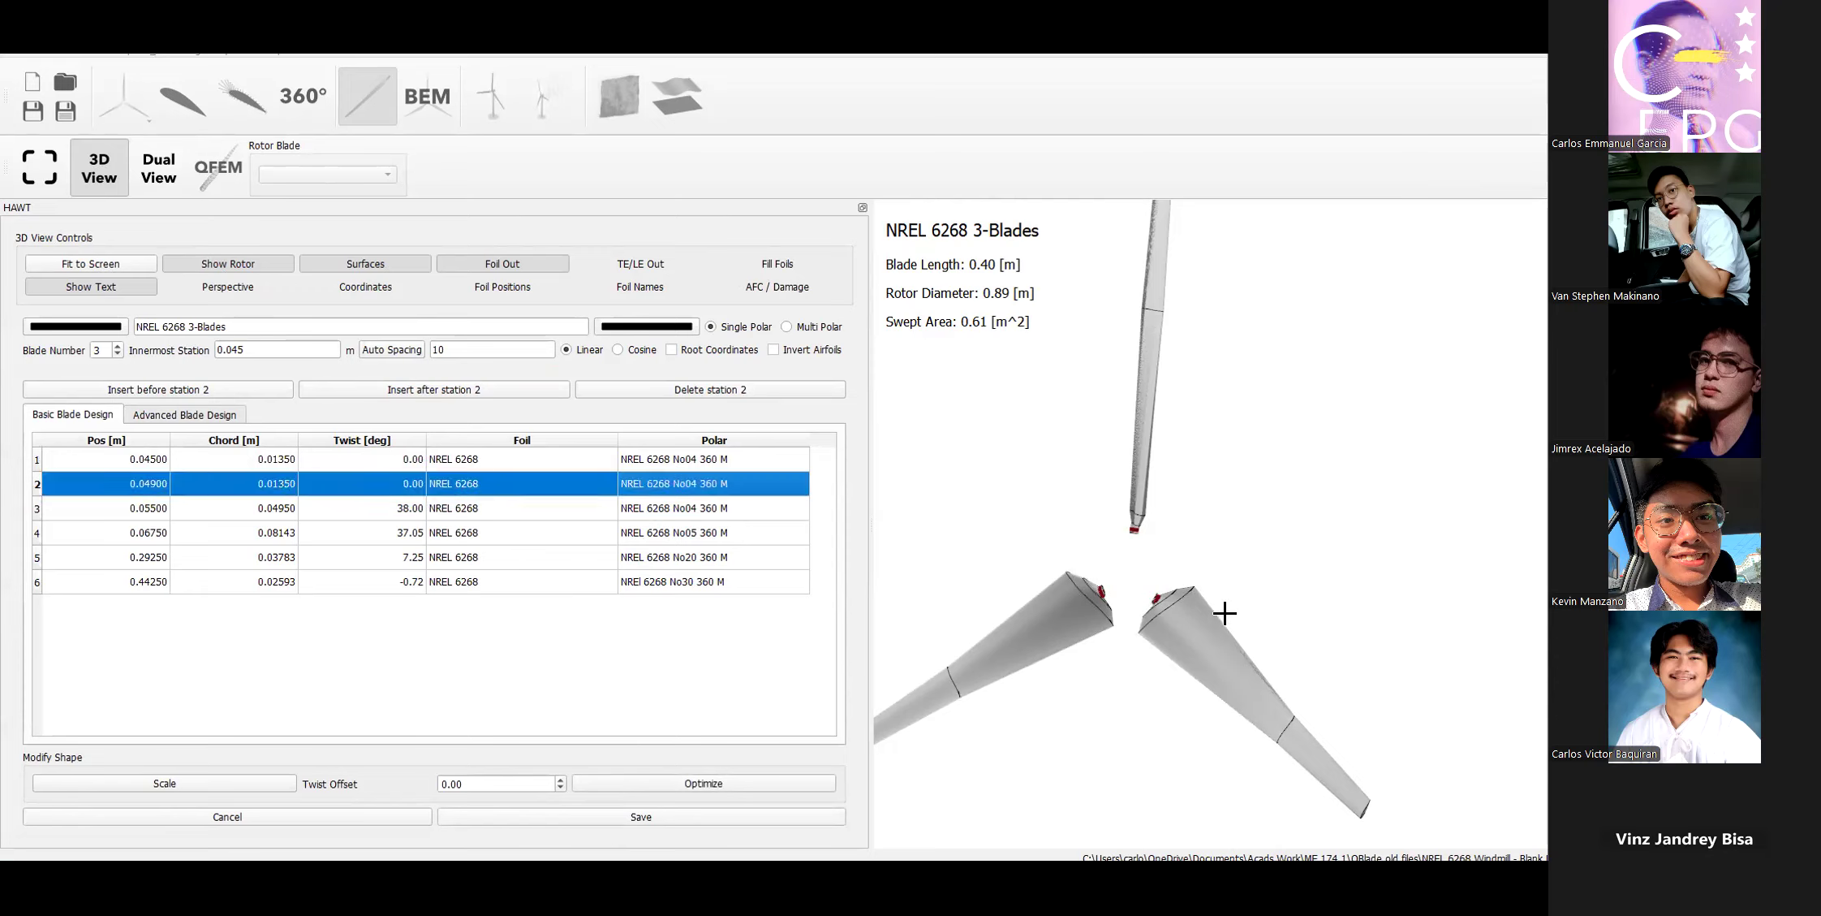
# Examine the rotor's blade roots and check the polars assigned to the first two stations.
pyautogui.scroll(3, 1167, 612)
pyautogui.scroll(-5, 1077, 642)
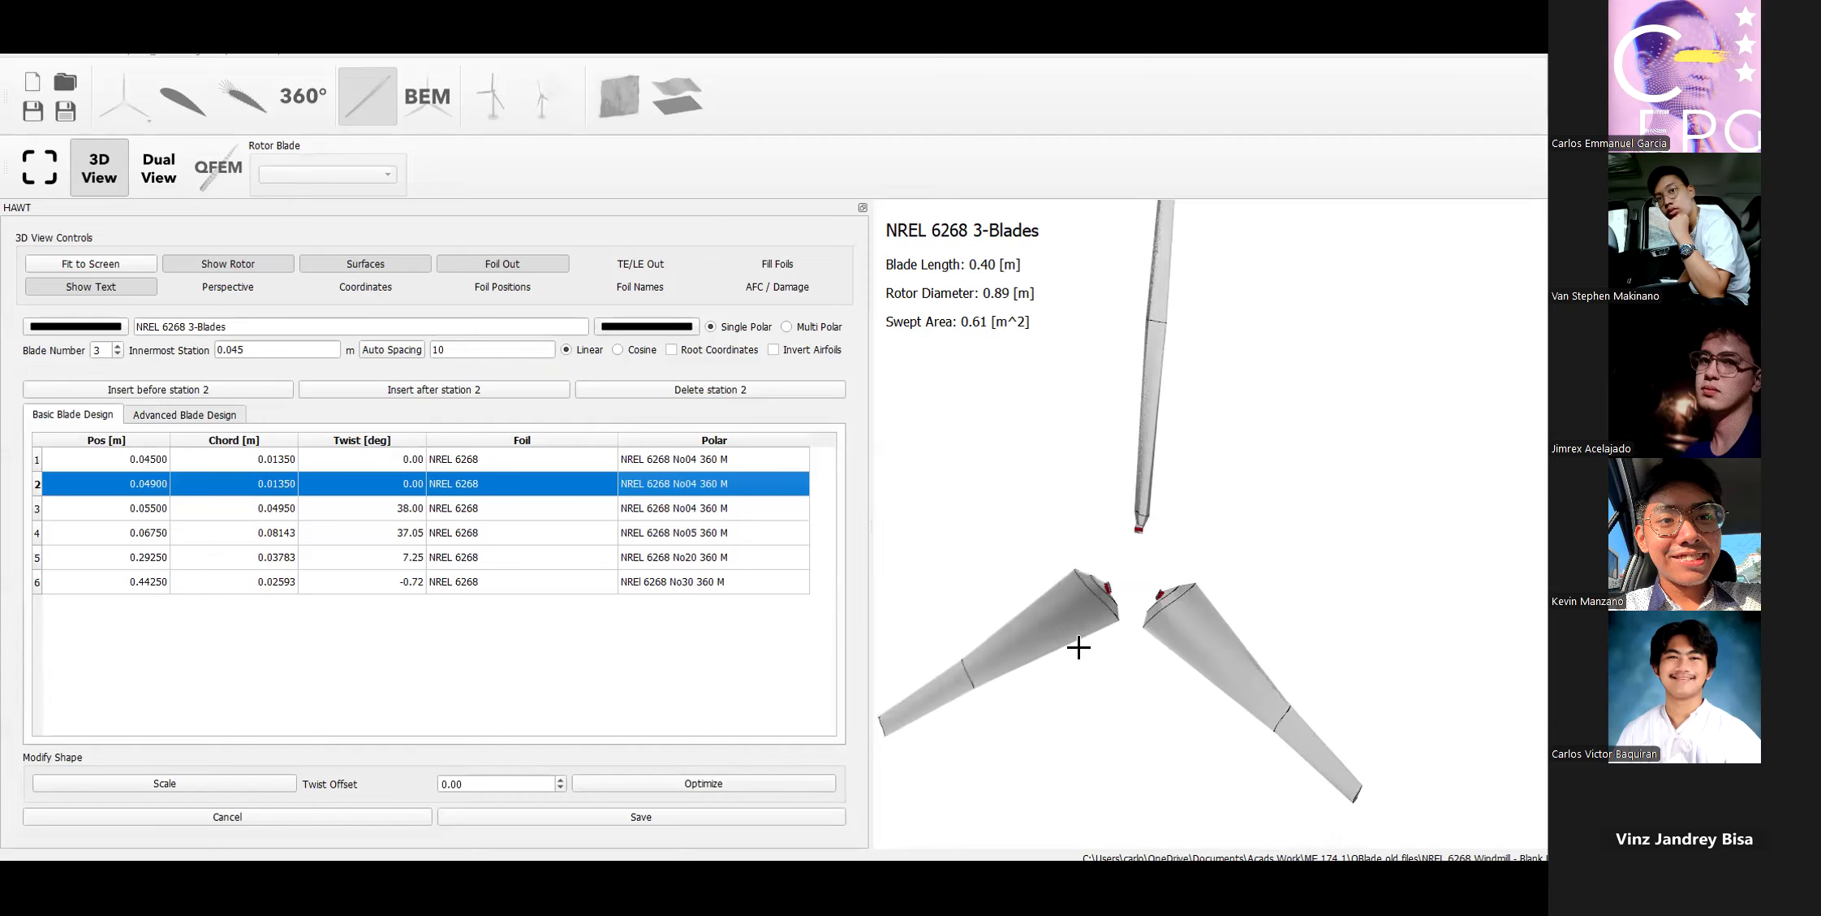
pyautogui.click(689, 469)
pyautogui.click(574, 474)
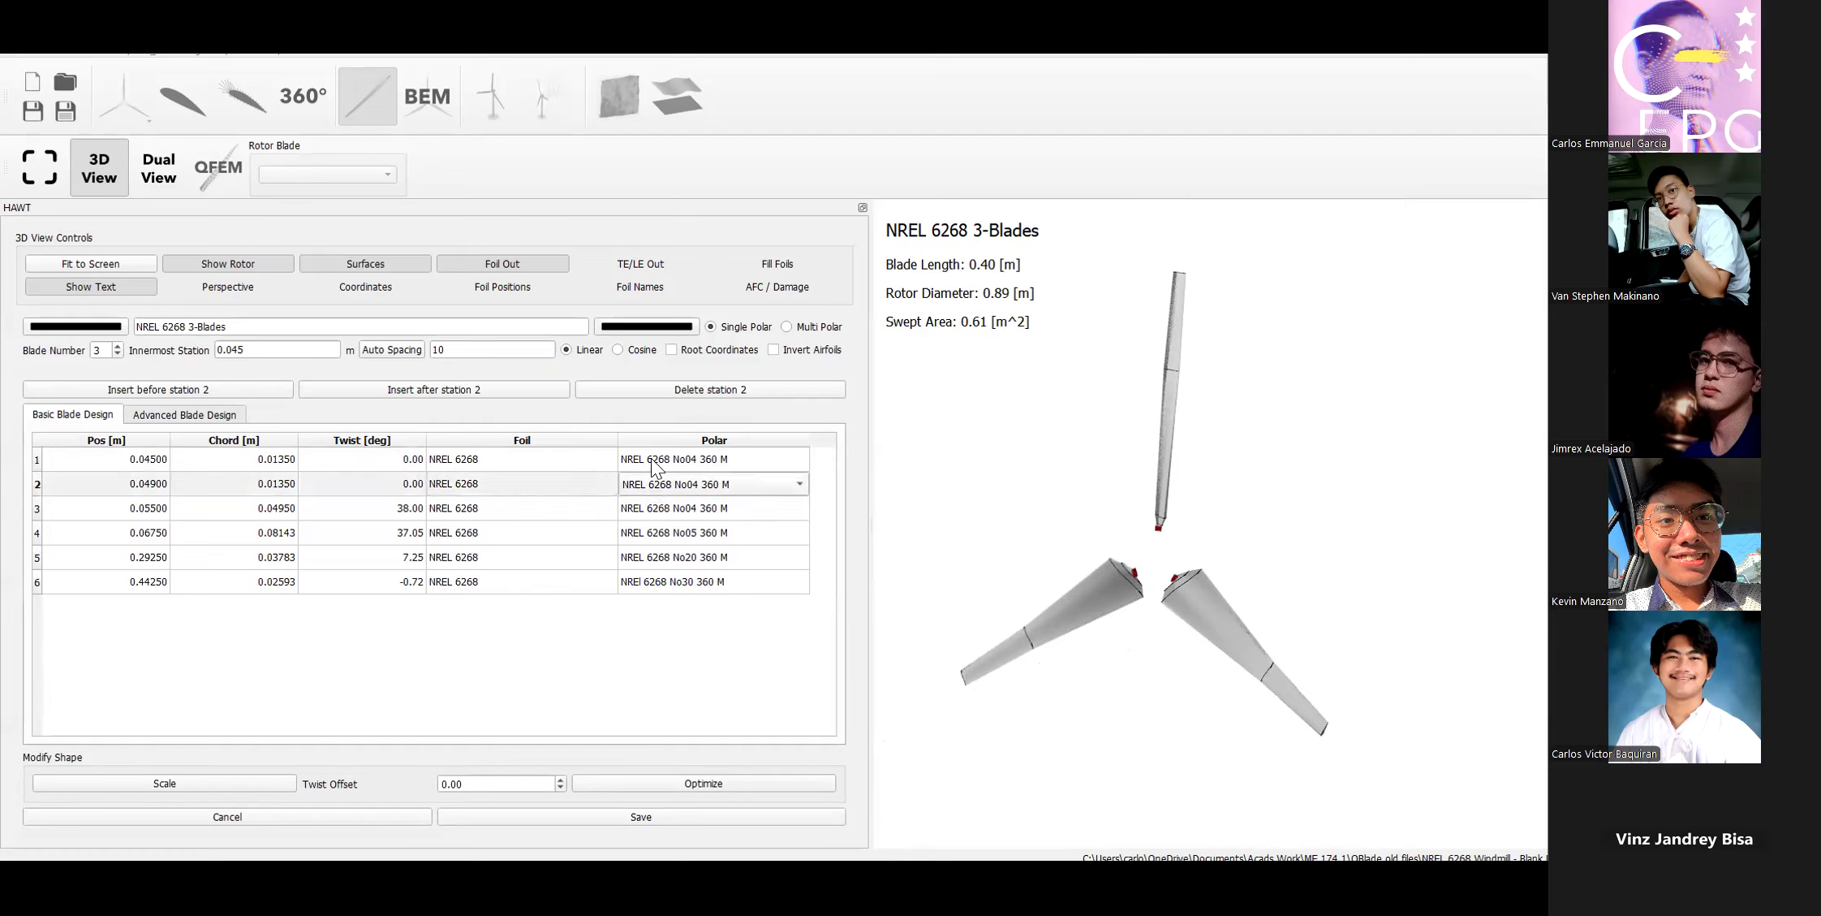
pyautogui.click(623, 458)
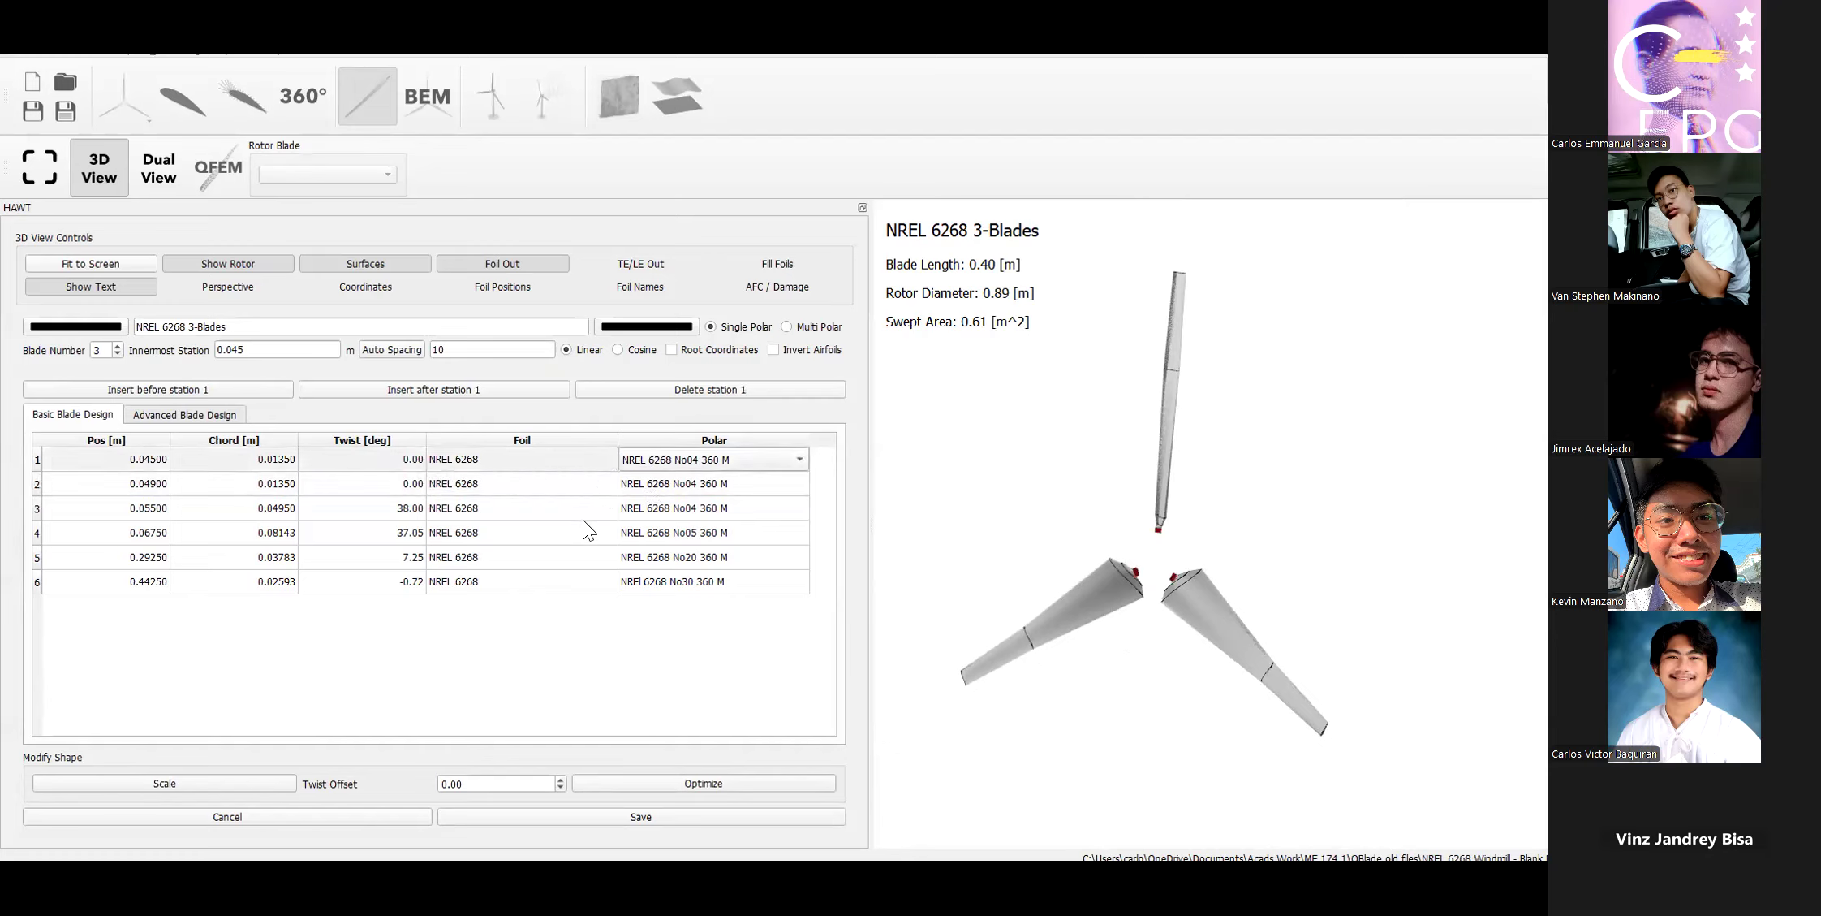
pyautogui.scroll(5, 1151, 539)
pyautogui.scroll(-2, 1071, 543)
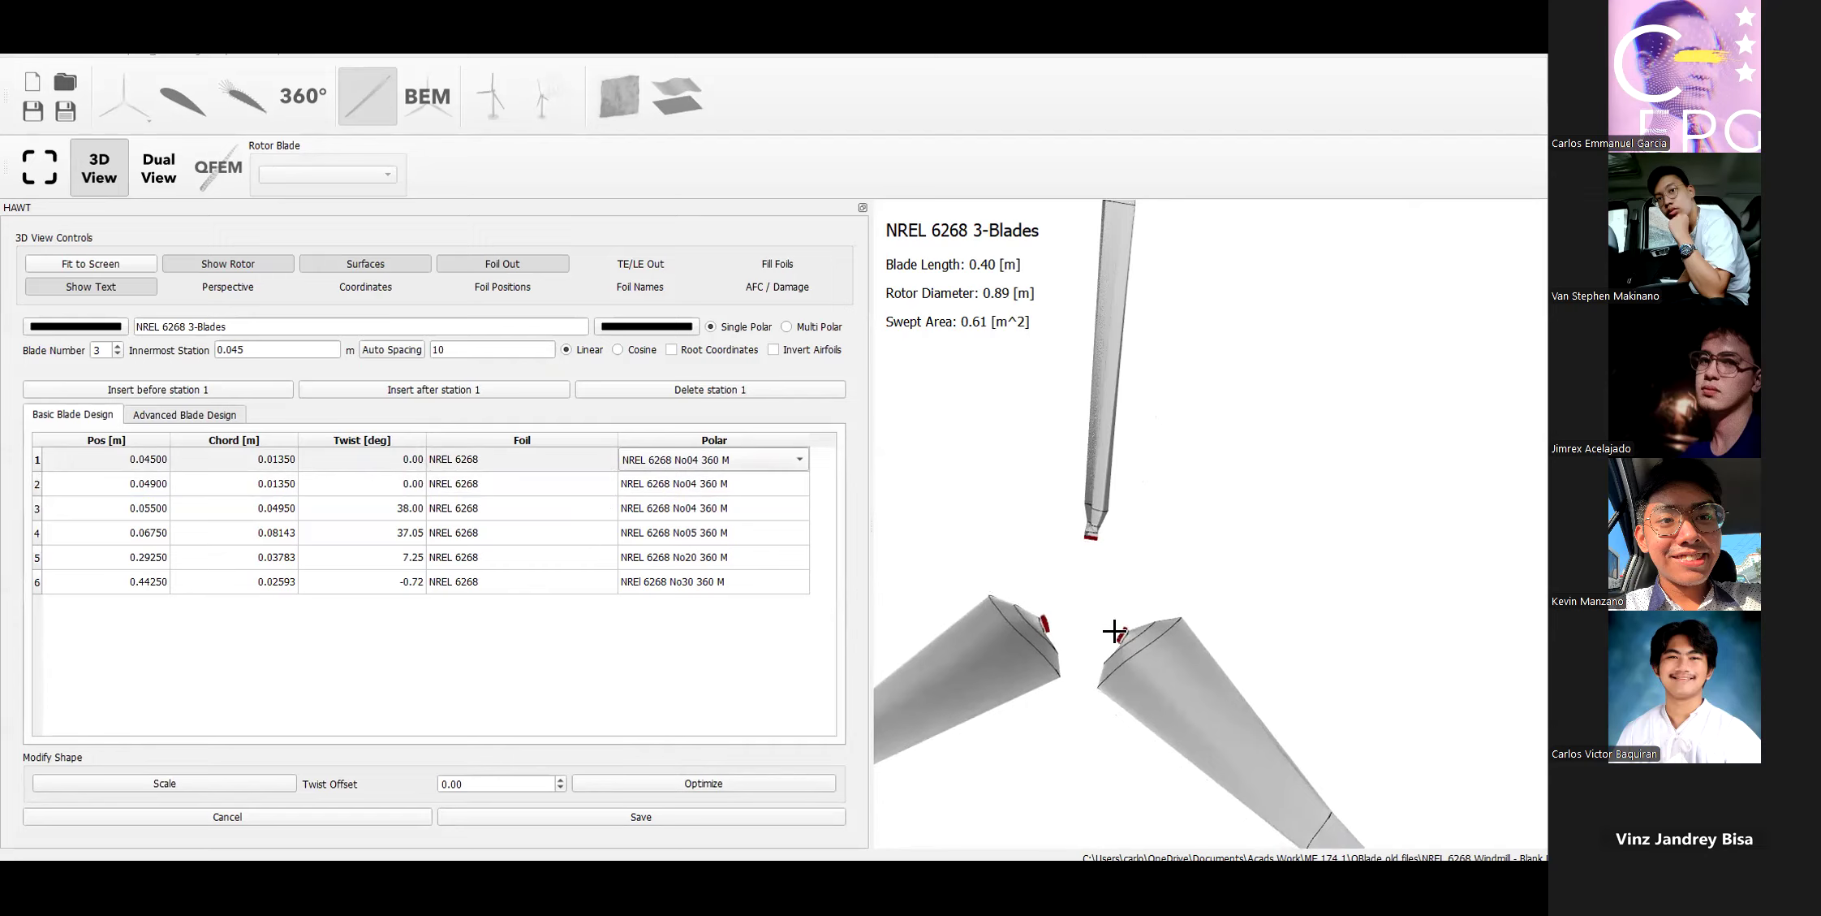
pyautogui.moveTo(1094, 676); pyautogui.dragTo(1318, 813)
# Set the twist of the first and second blade stations to 38 degrees.
pyautogui.doubleClick(384, 461)
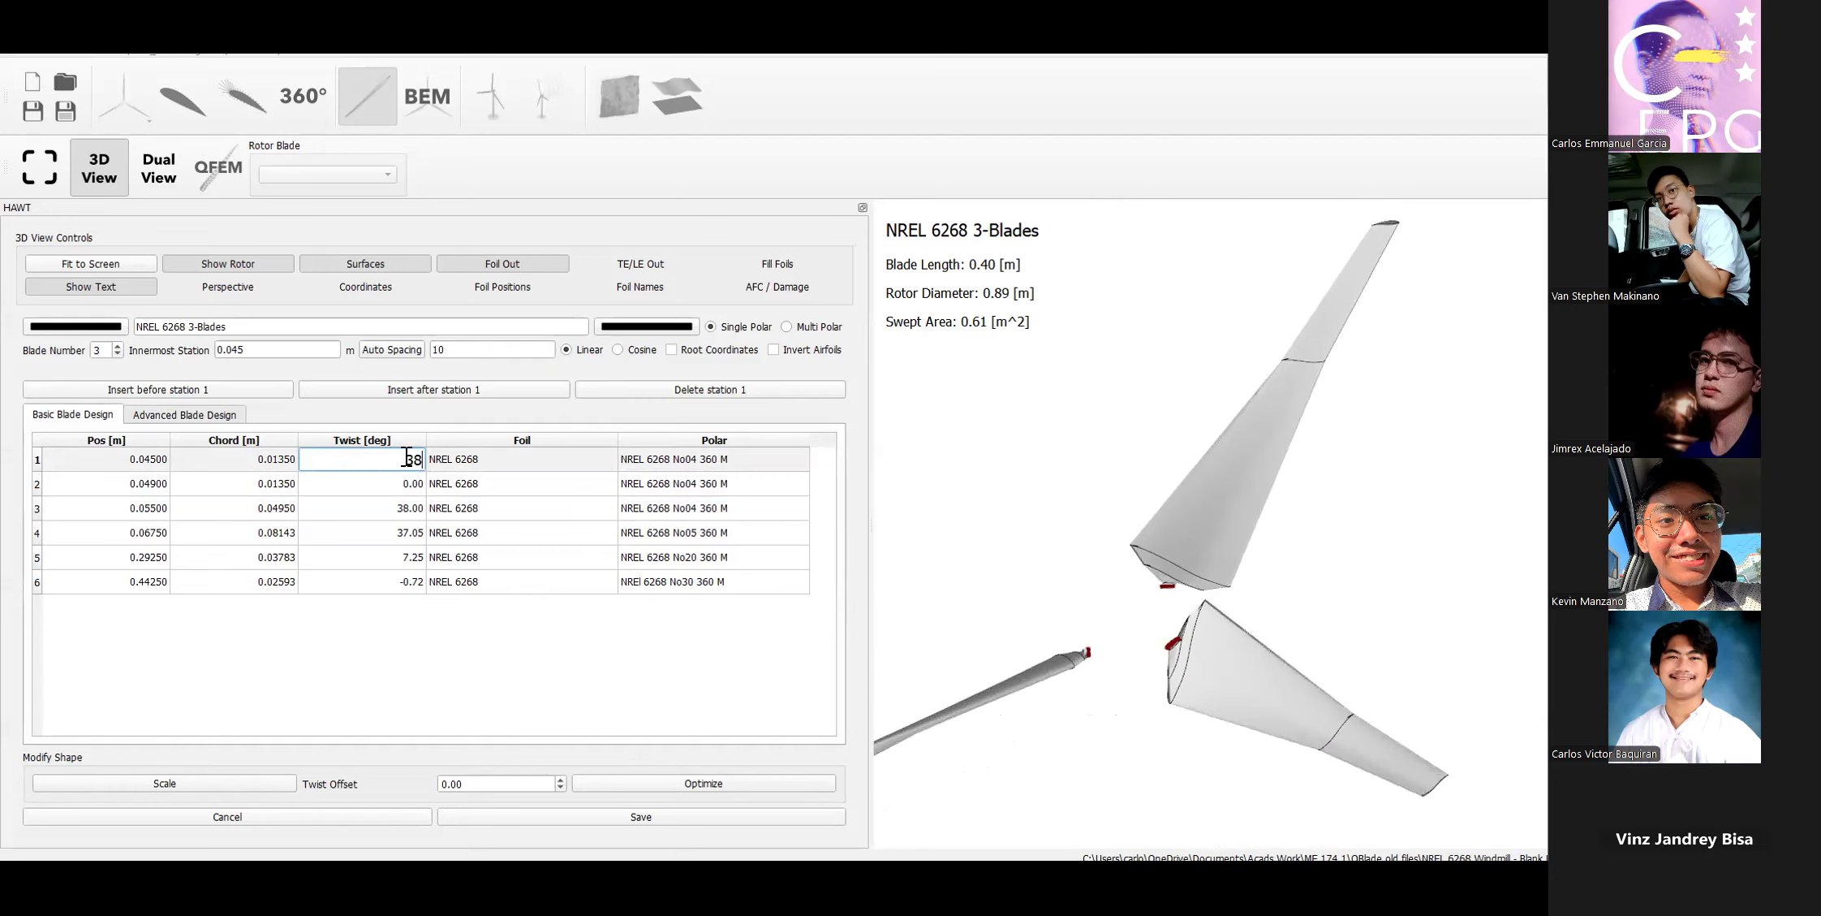
pyautogui.doubleClick(390, 481)
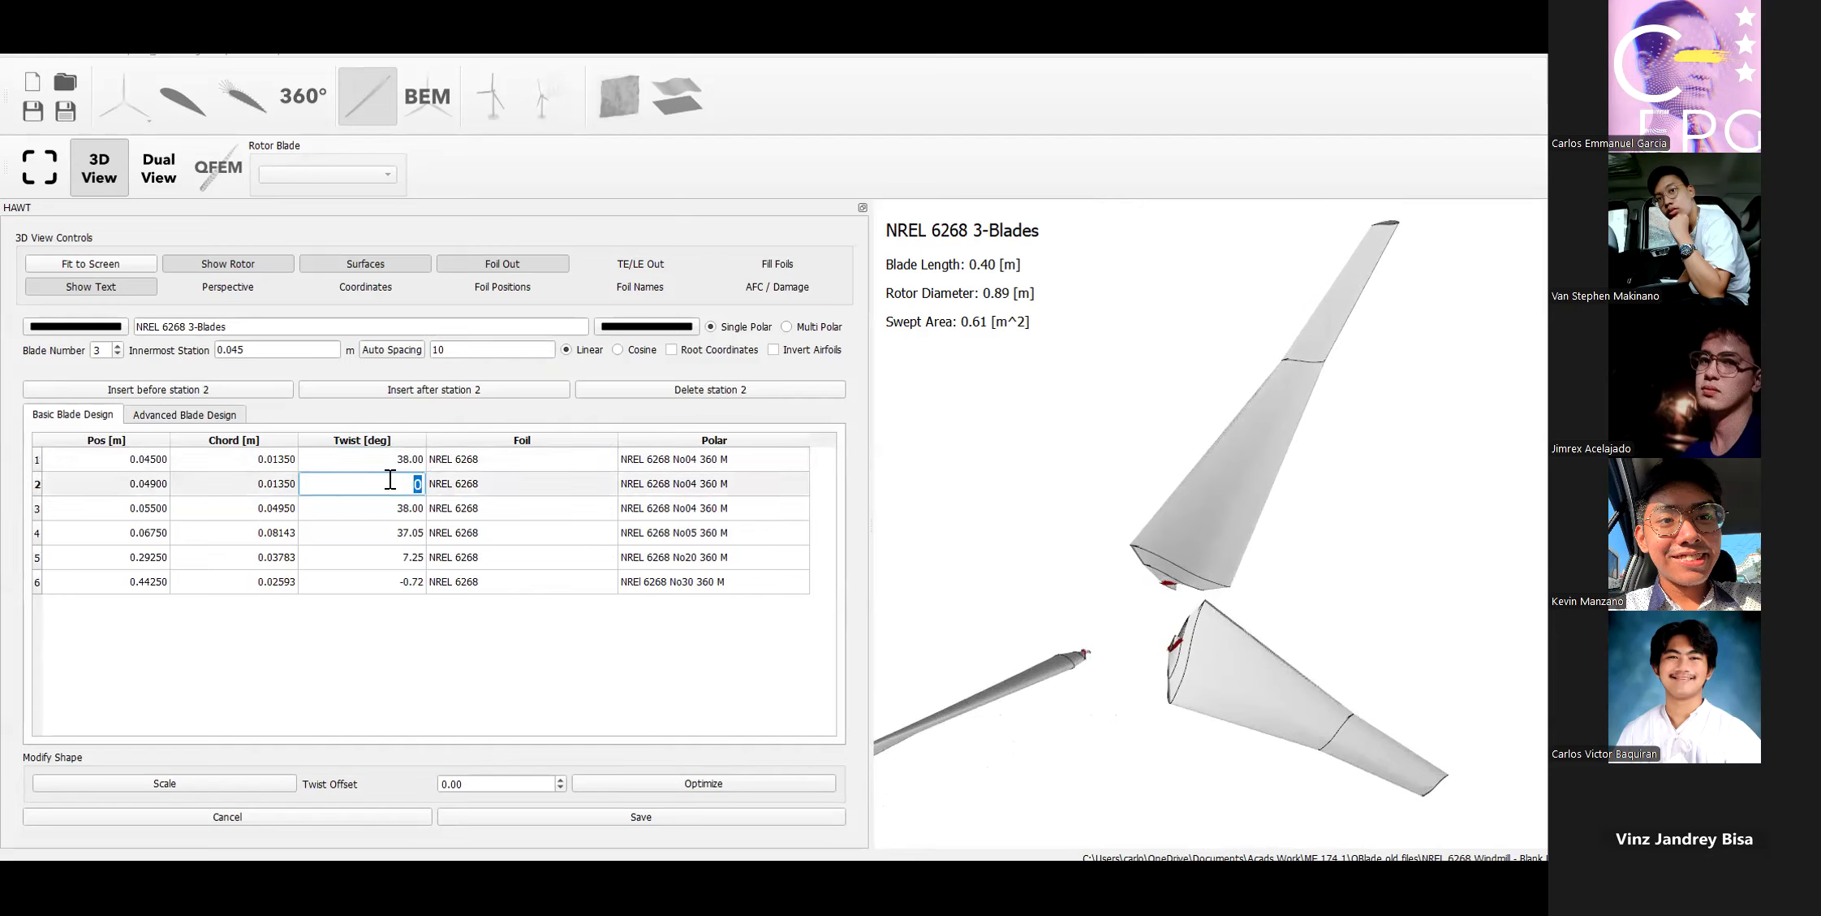
pyautogui.click(429, 670)
# Examine the root sections up close and the whole rotor from several angles, checking the transition between the first stations.
pyautogui.scroll(5, 1160, 654)
pyautogui.click(1161, 664)
pyautogui.moveTo(1162, 664); pyautogui.dragTo(1176, 761)
pyautogui.scroll(-3, 1185, 716)
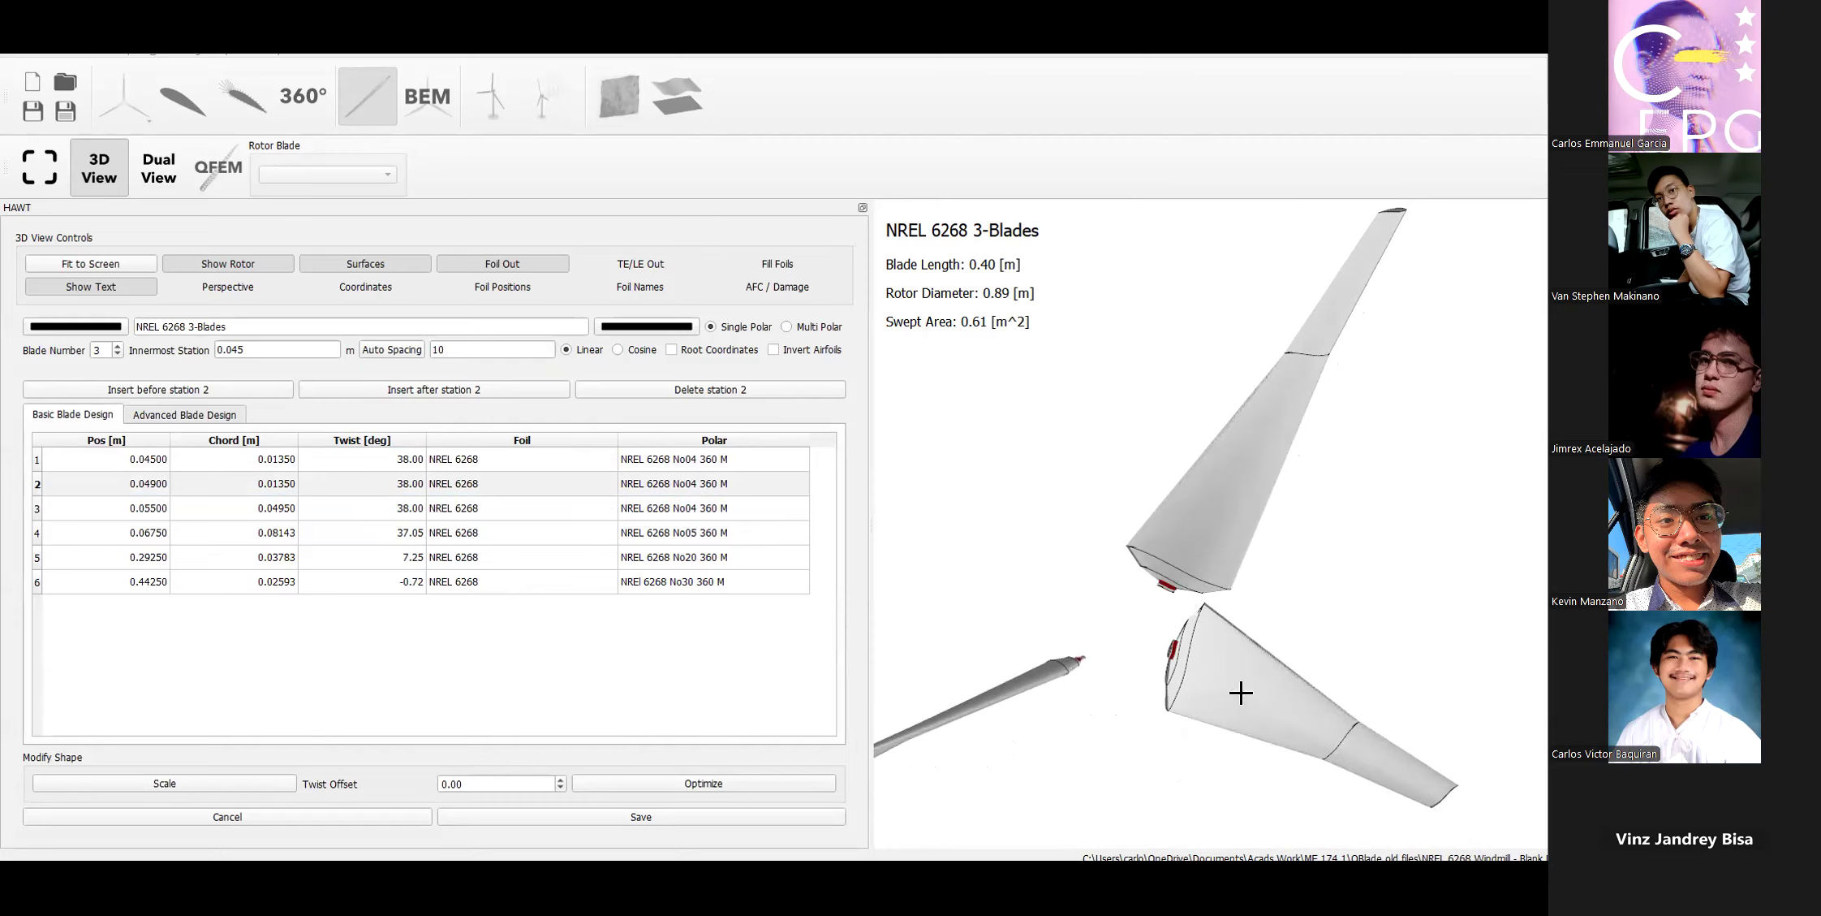
pyautogui.scroll(4, 1185, 706)
pyautogui.scroll(-1, 1220, 609)
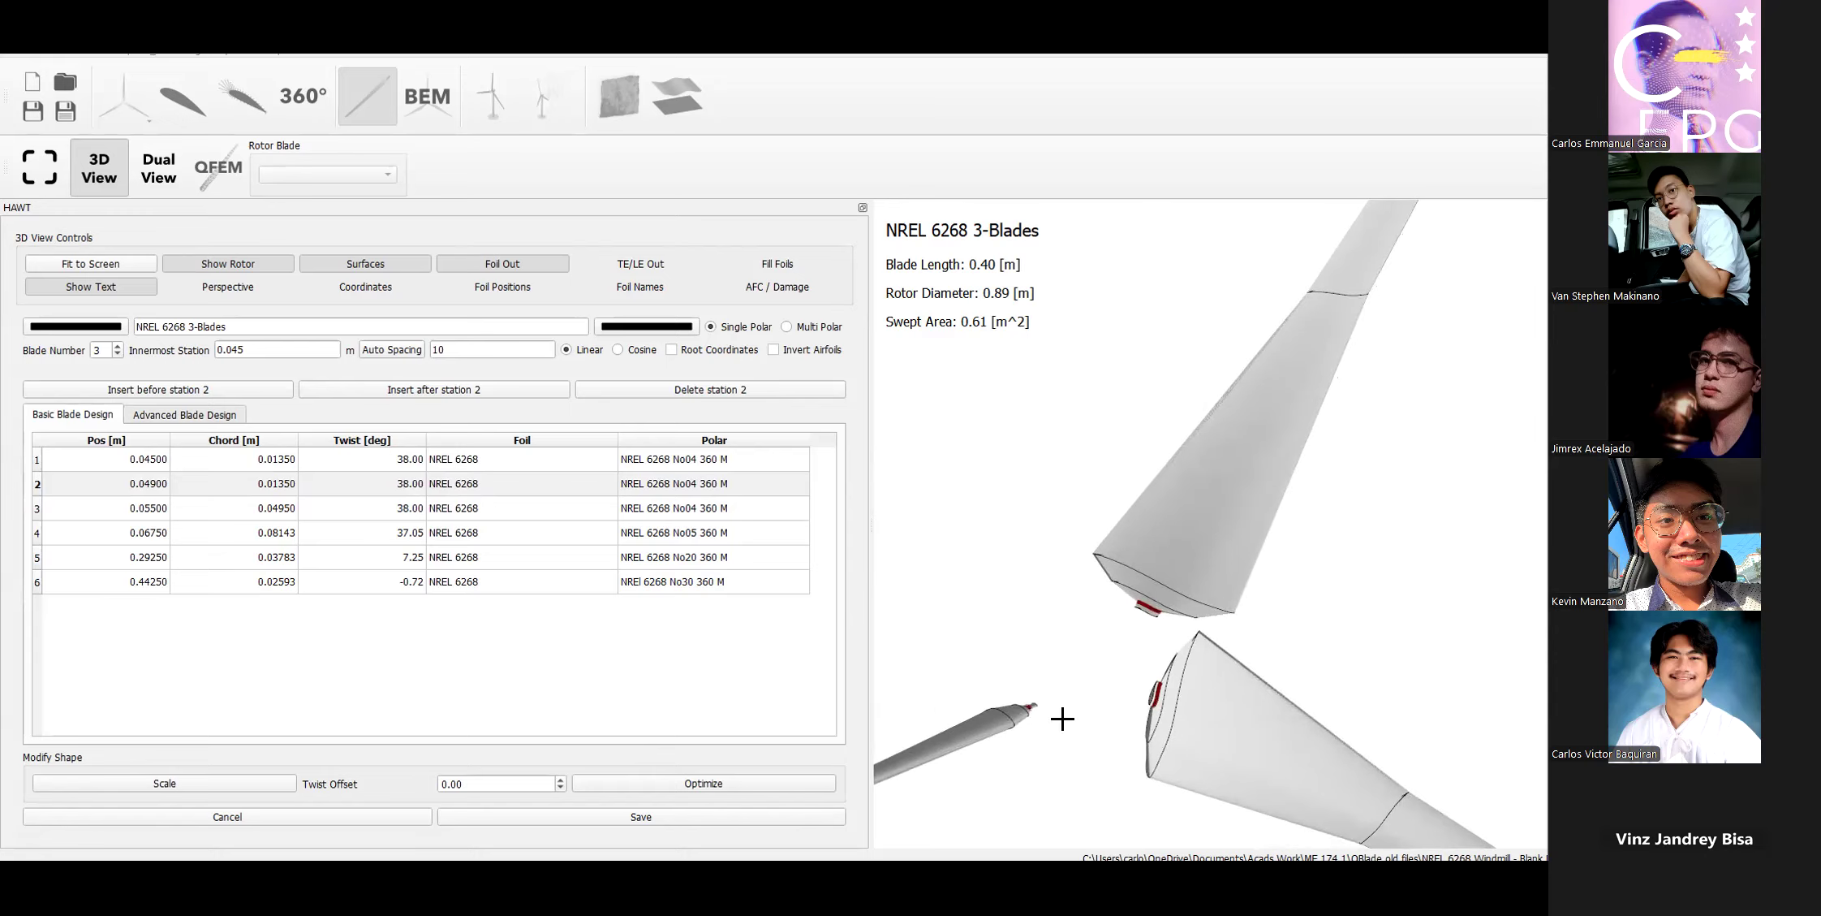
pyautogui.scroll(3, 1101, 748)
pyautogui.scroll(3, 1159, 606)
pyautogui.moveTo(1053, 670); pyautogui.dragTo(1072, 597)
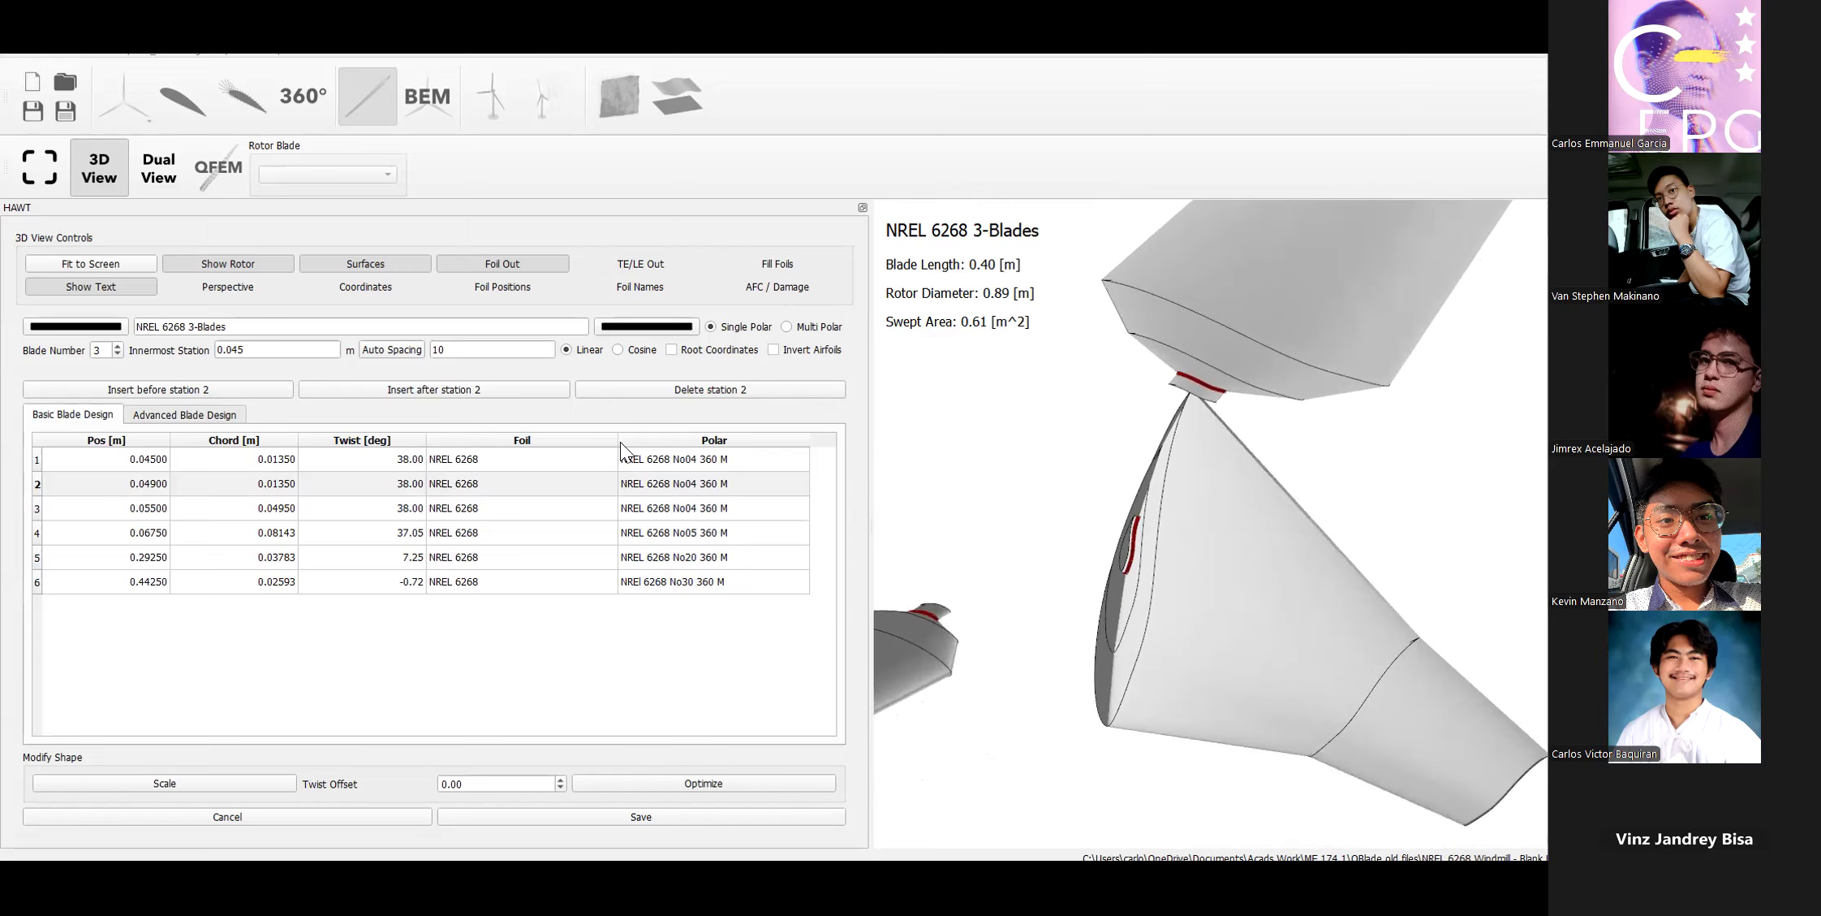
pyautogui.click(558, 466)
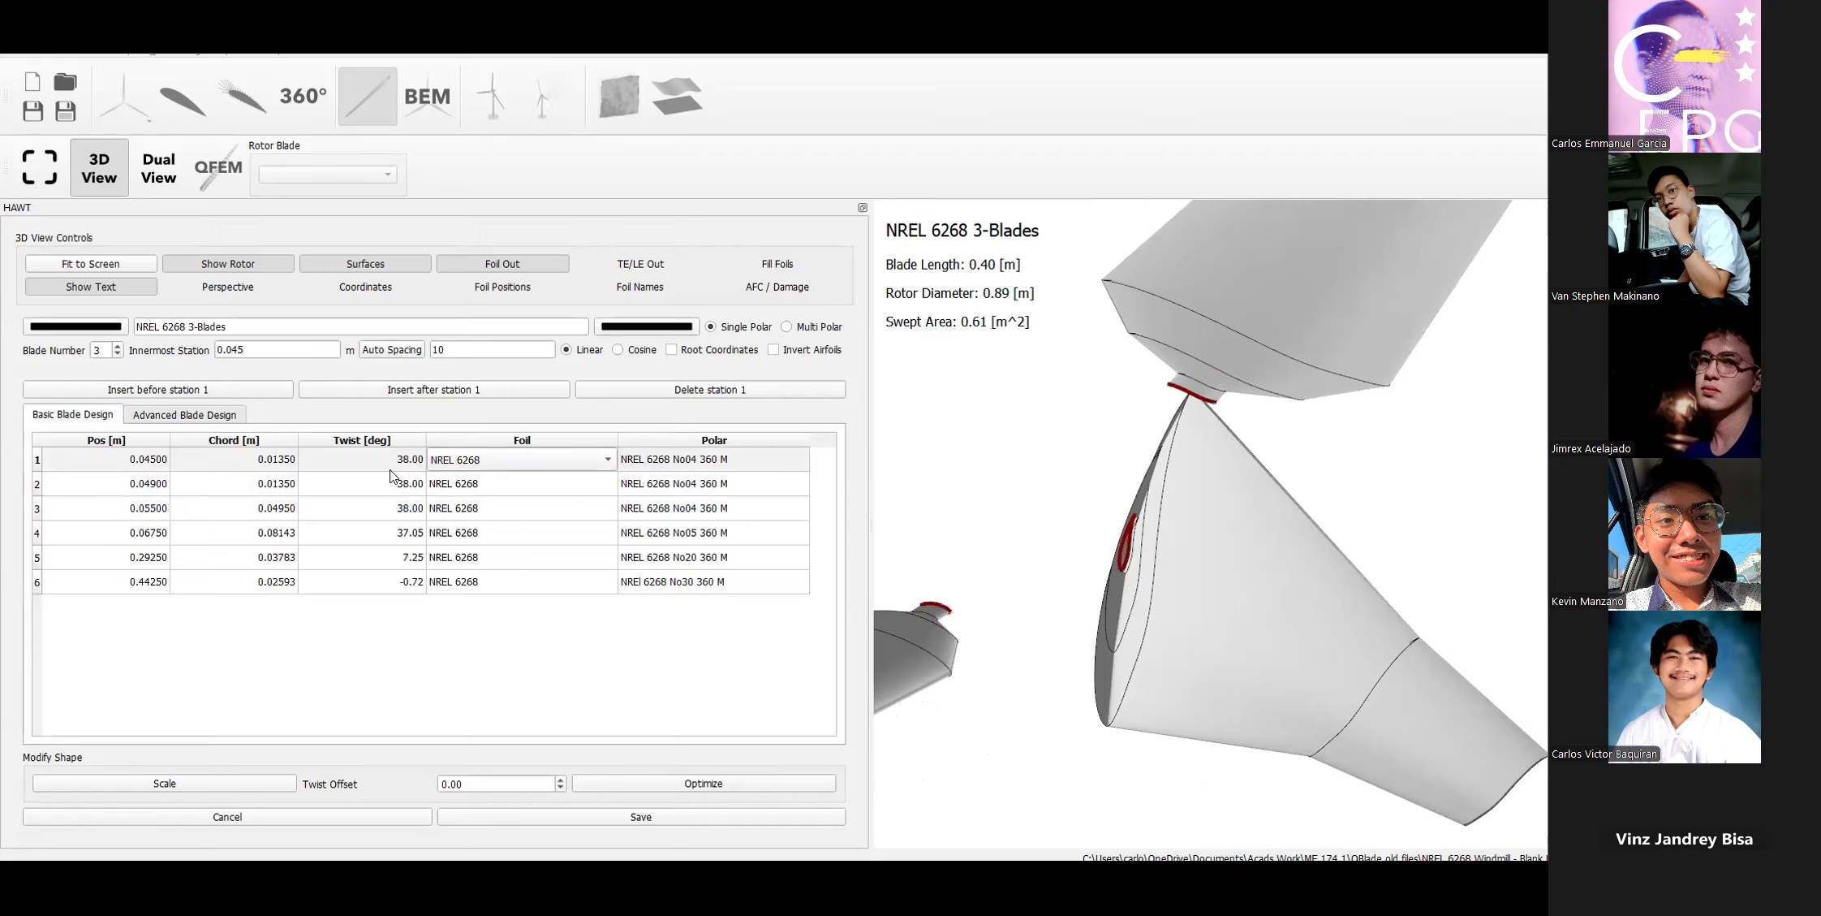
pyautogui.moveTo(1068, 562); pyautogui.dragTo(1000, 522)
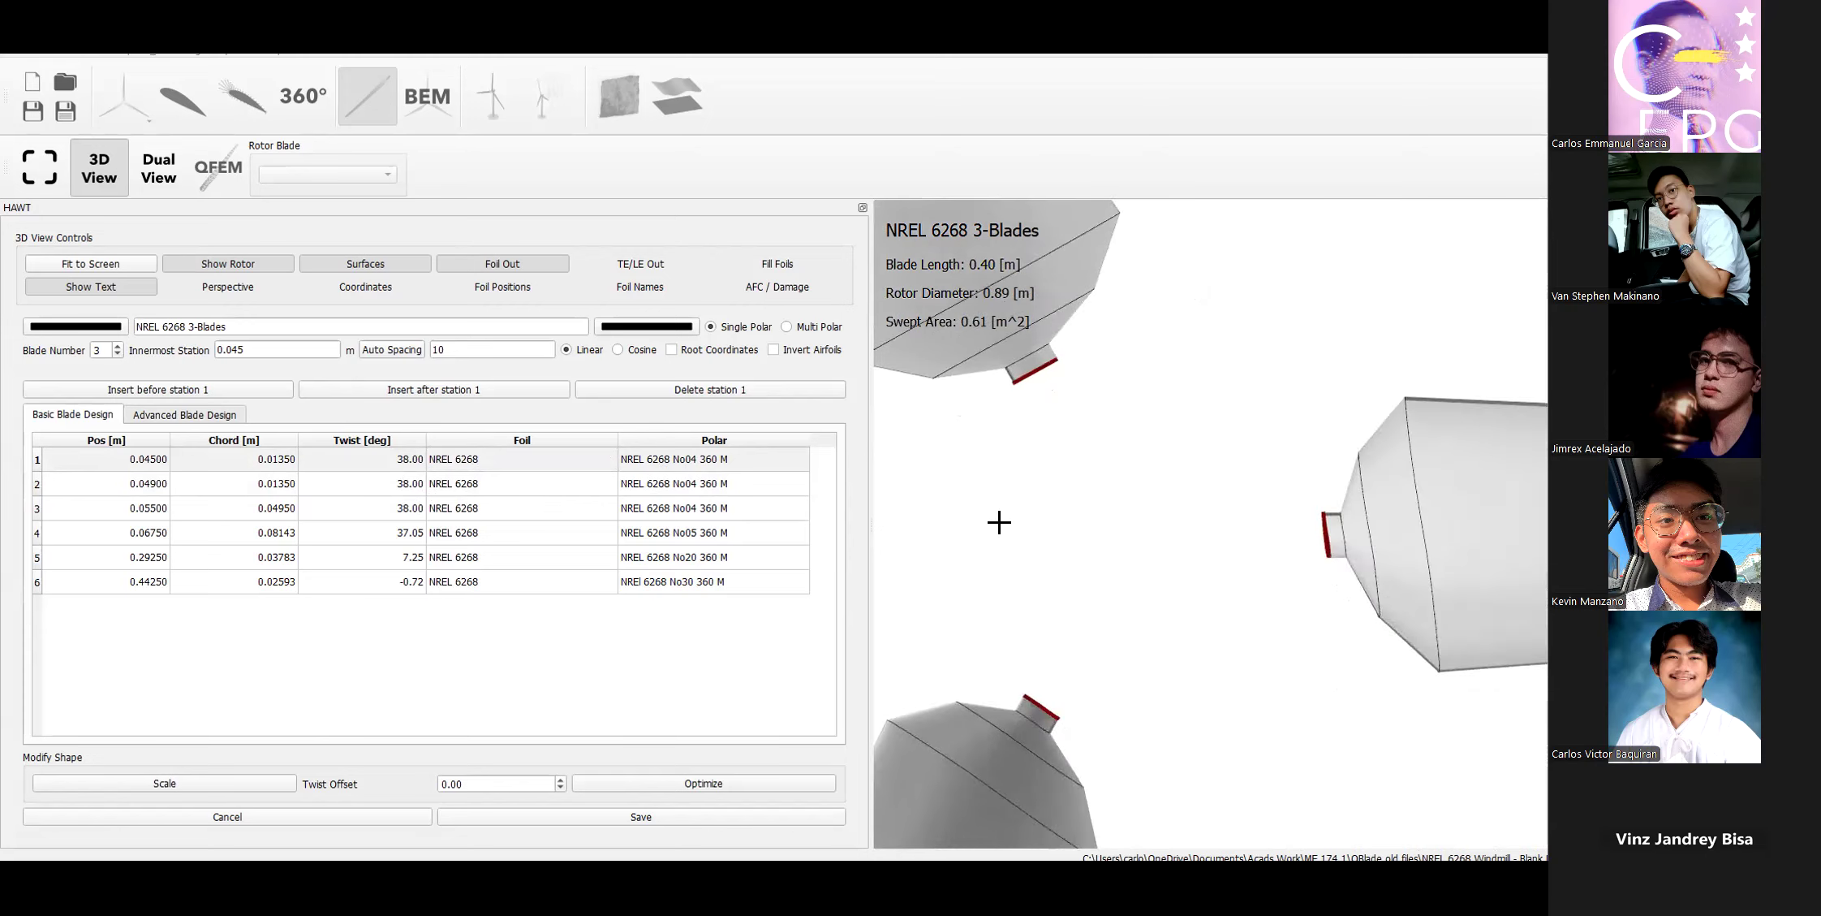
pyautogui.scroll(3, 1158, 558)
pyautogui.scroll(-4, 1158, 558)
pyautogui.scroll(-5, 1158, 558)
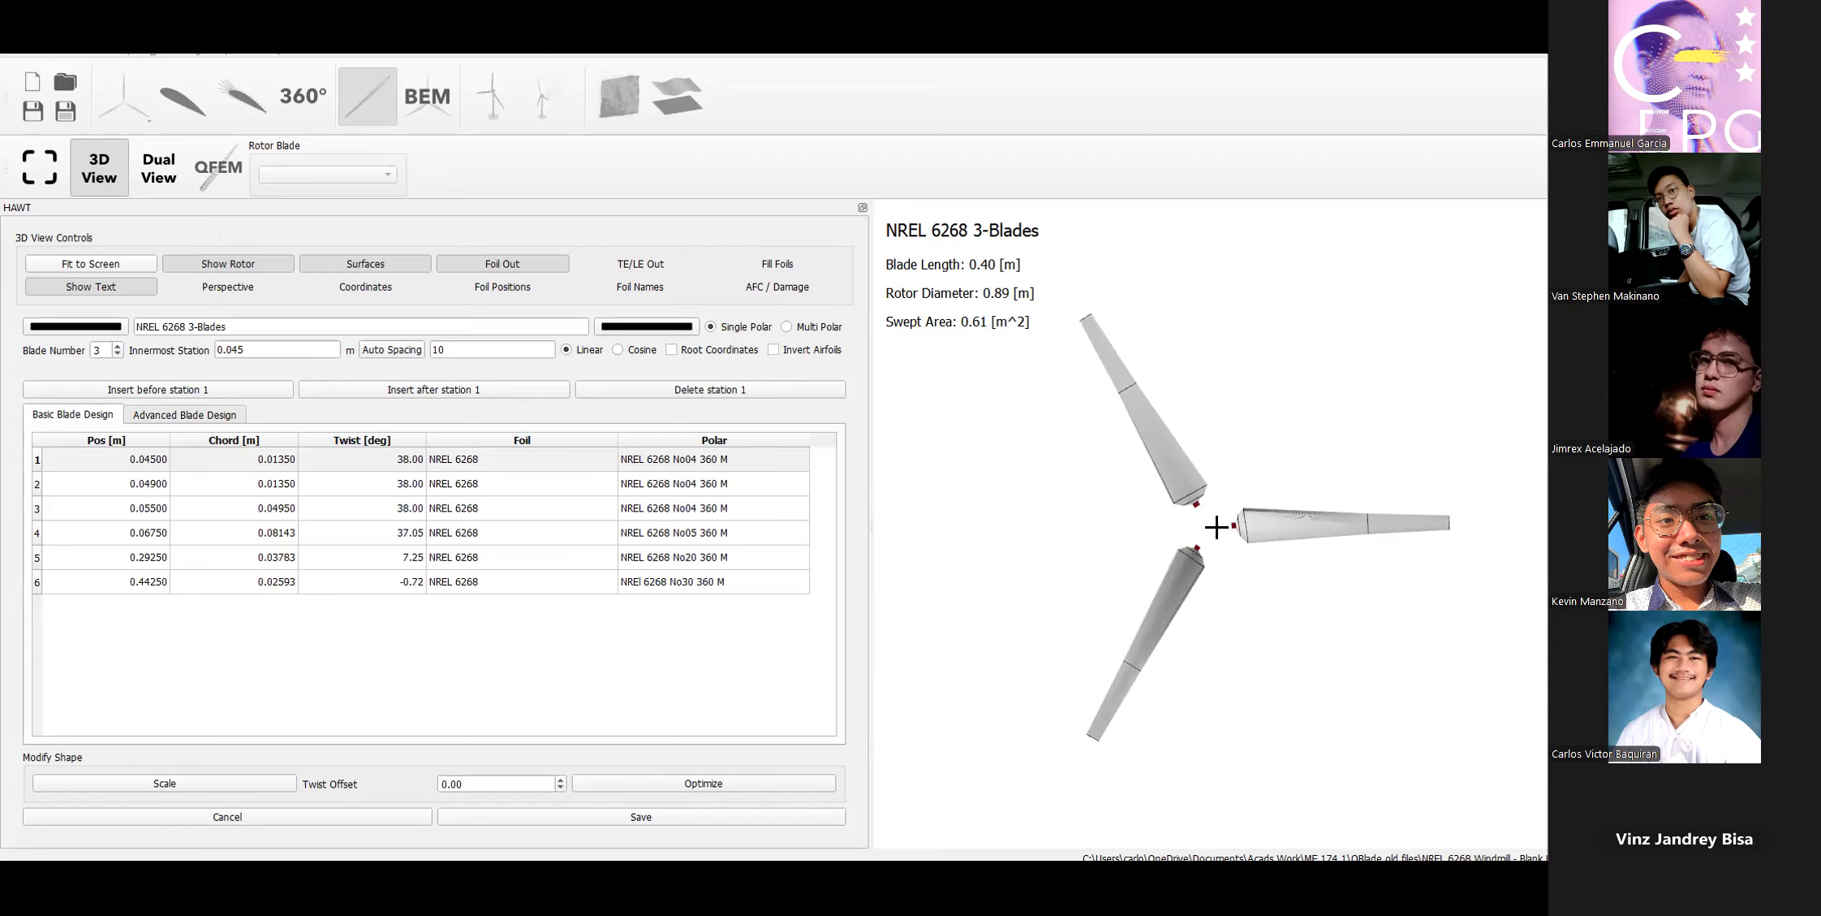
# Save the NREL 6268 3-Blades design.
pyautogui.scroll(5, 1215, 524)
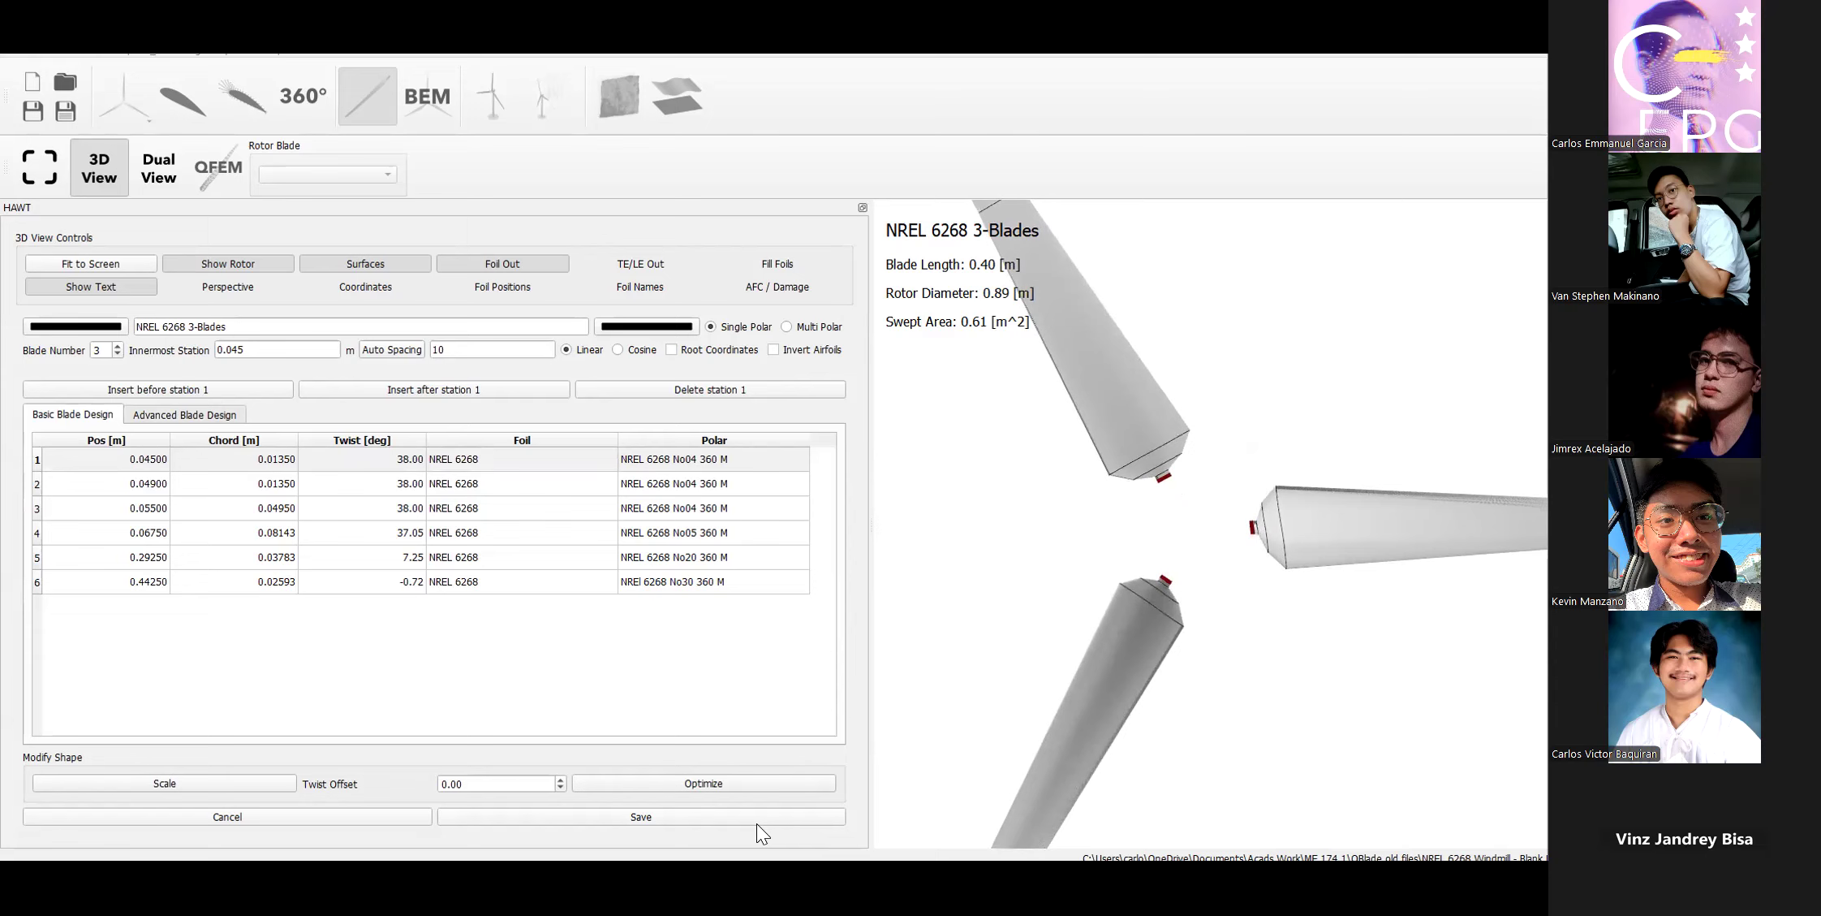
pyautogui.click(735, 818)
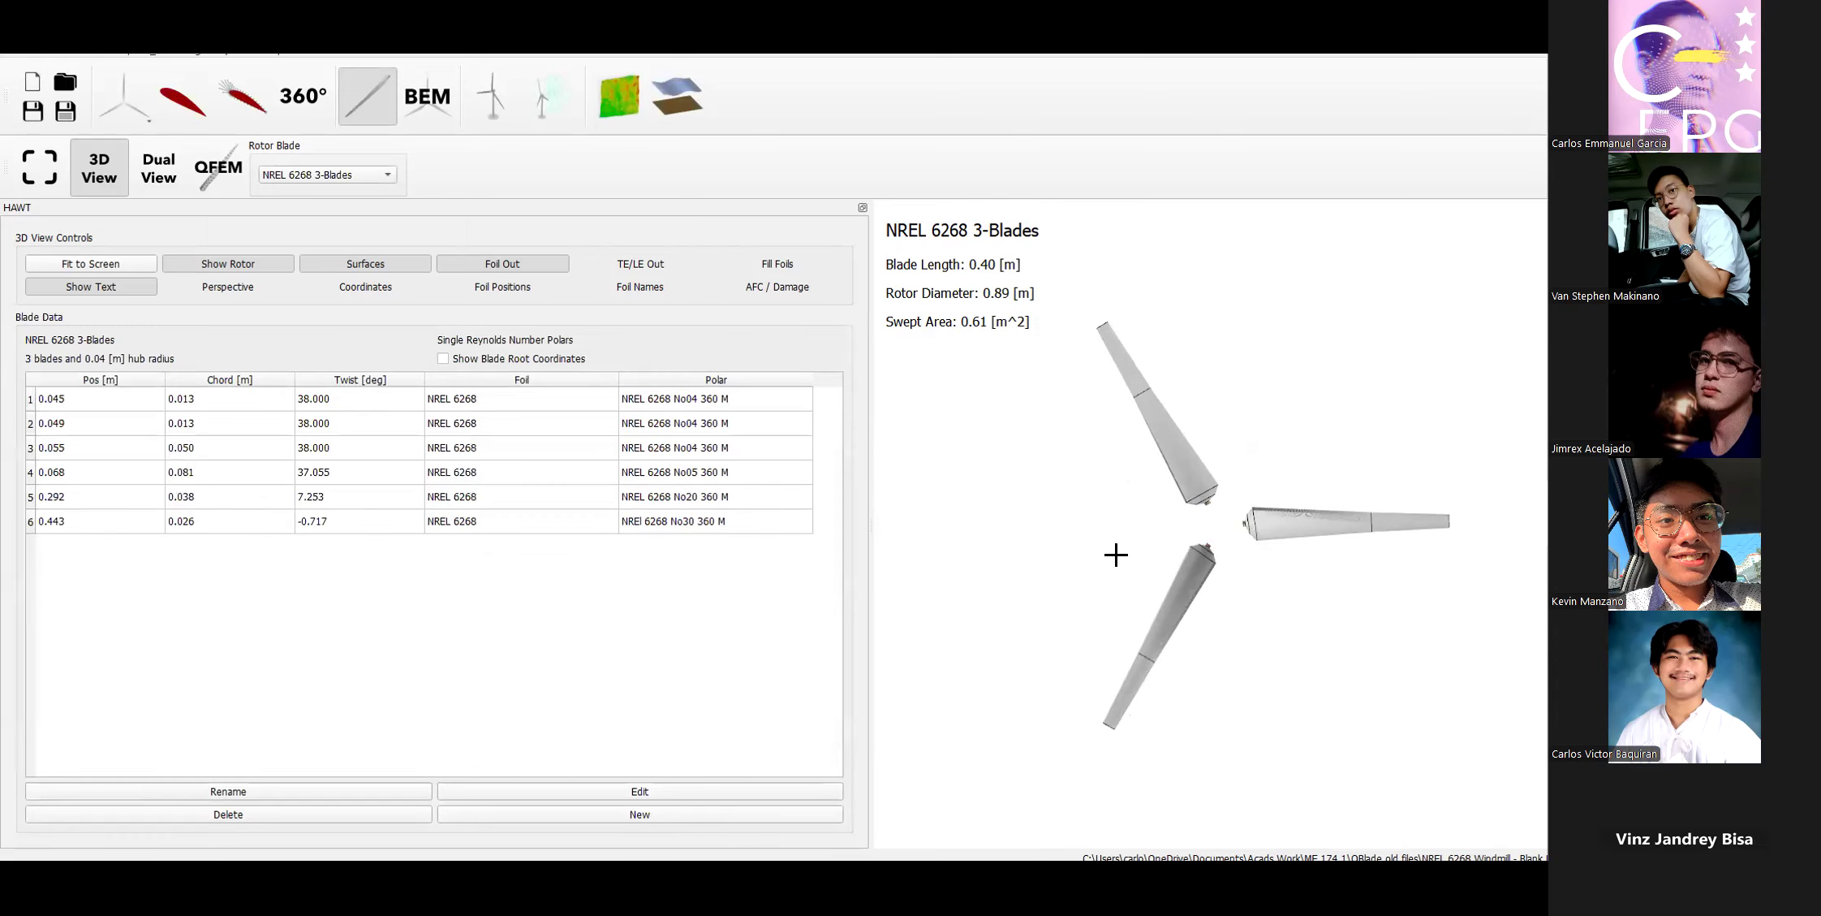
# Compare the full rotor with a single blade from different angles, leaving only the single blade displayed.
pyautogui.moveTo(1177, 588); pyautogui.dragTo(1118, 601)
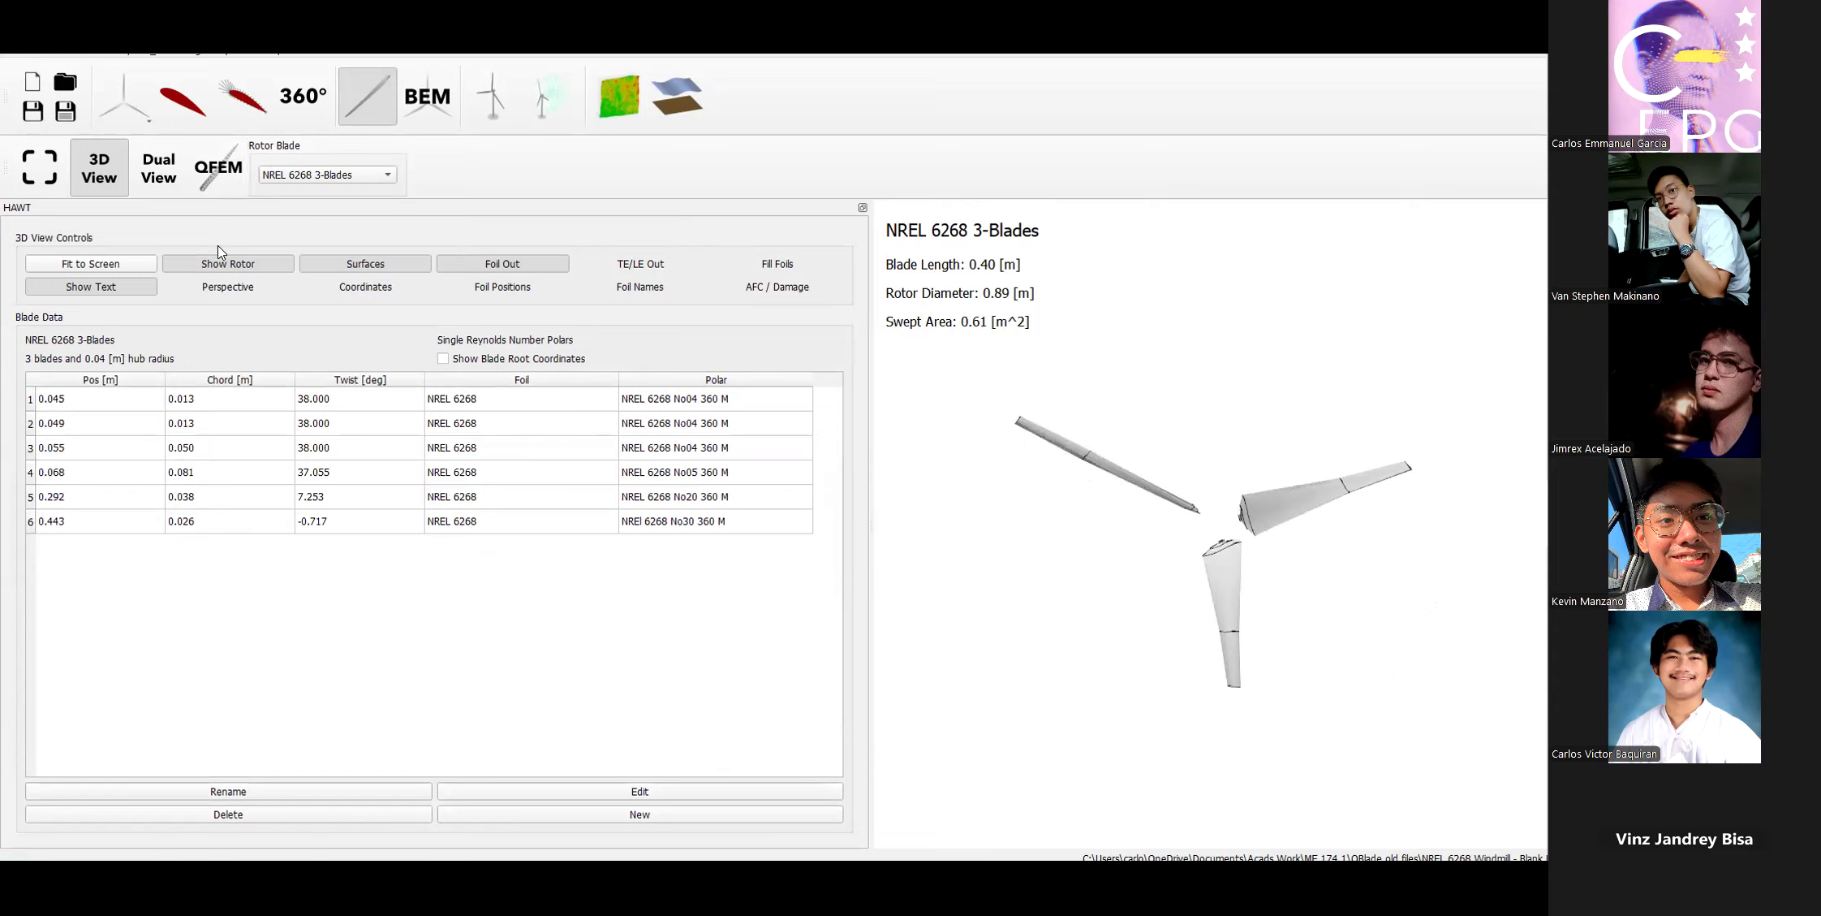
pyautogui.click(228, 263)
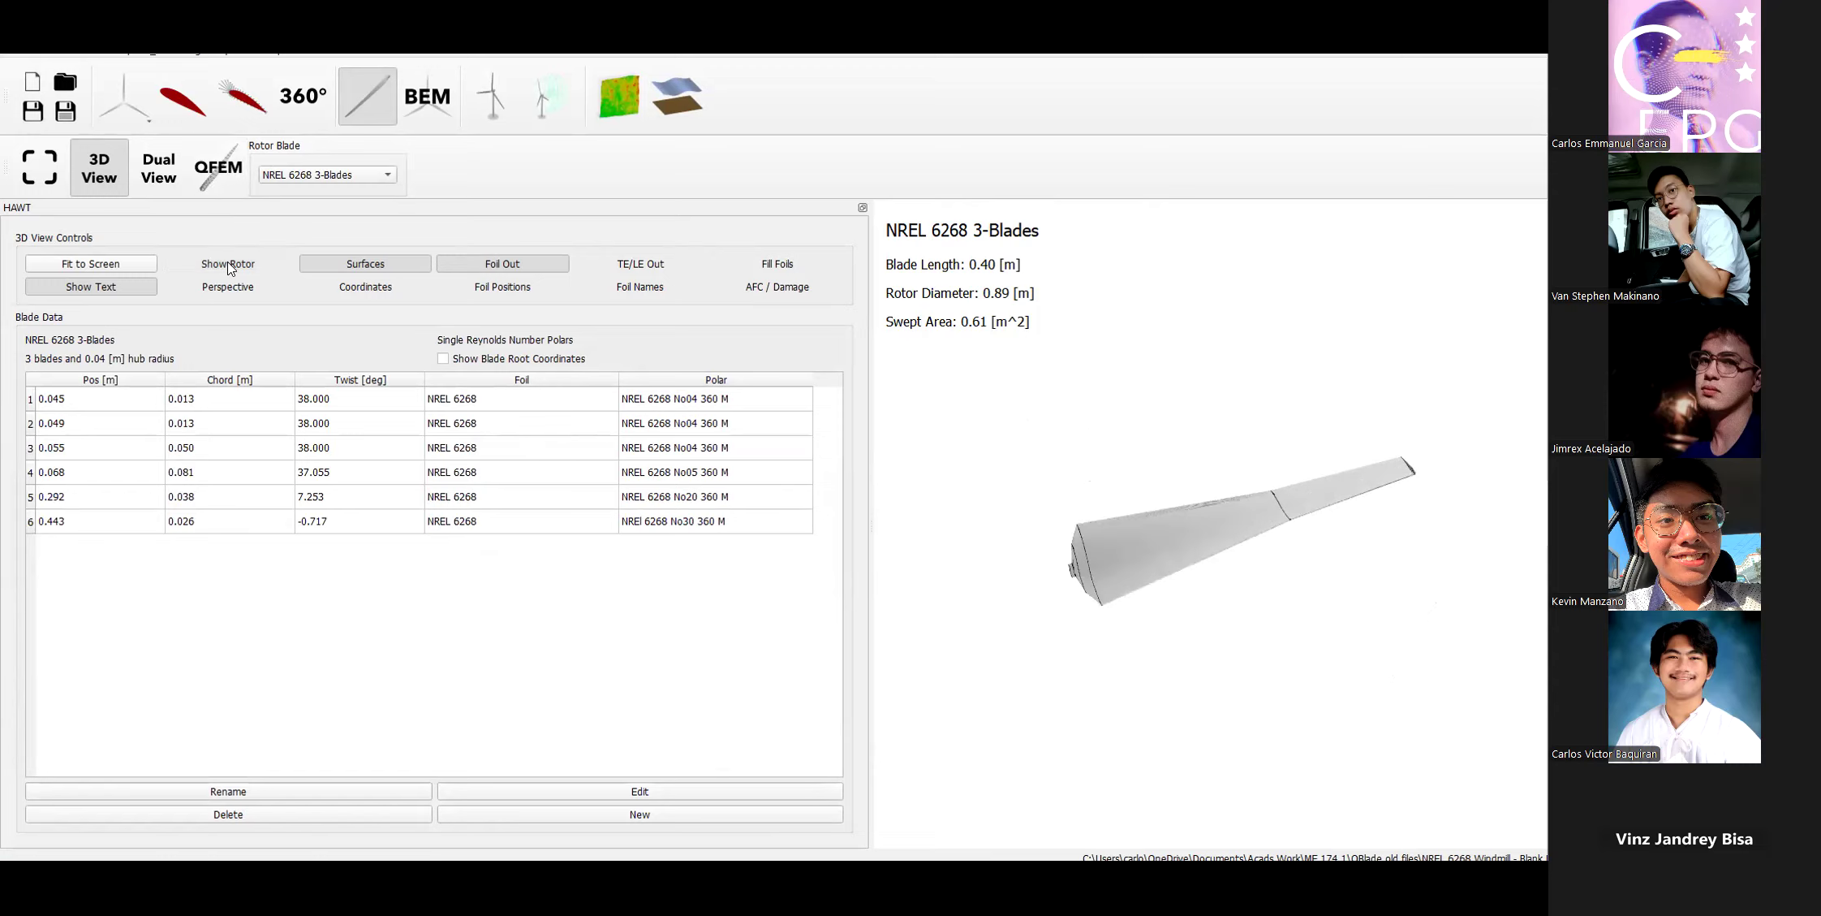
pyautogui.click(229, 264)
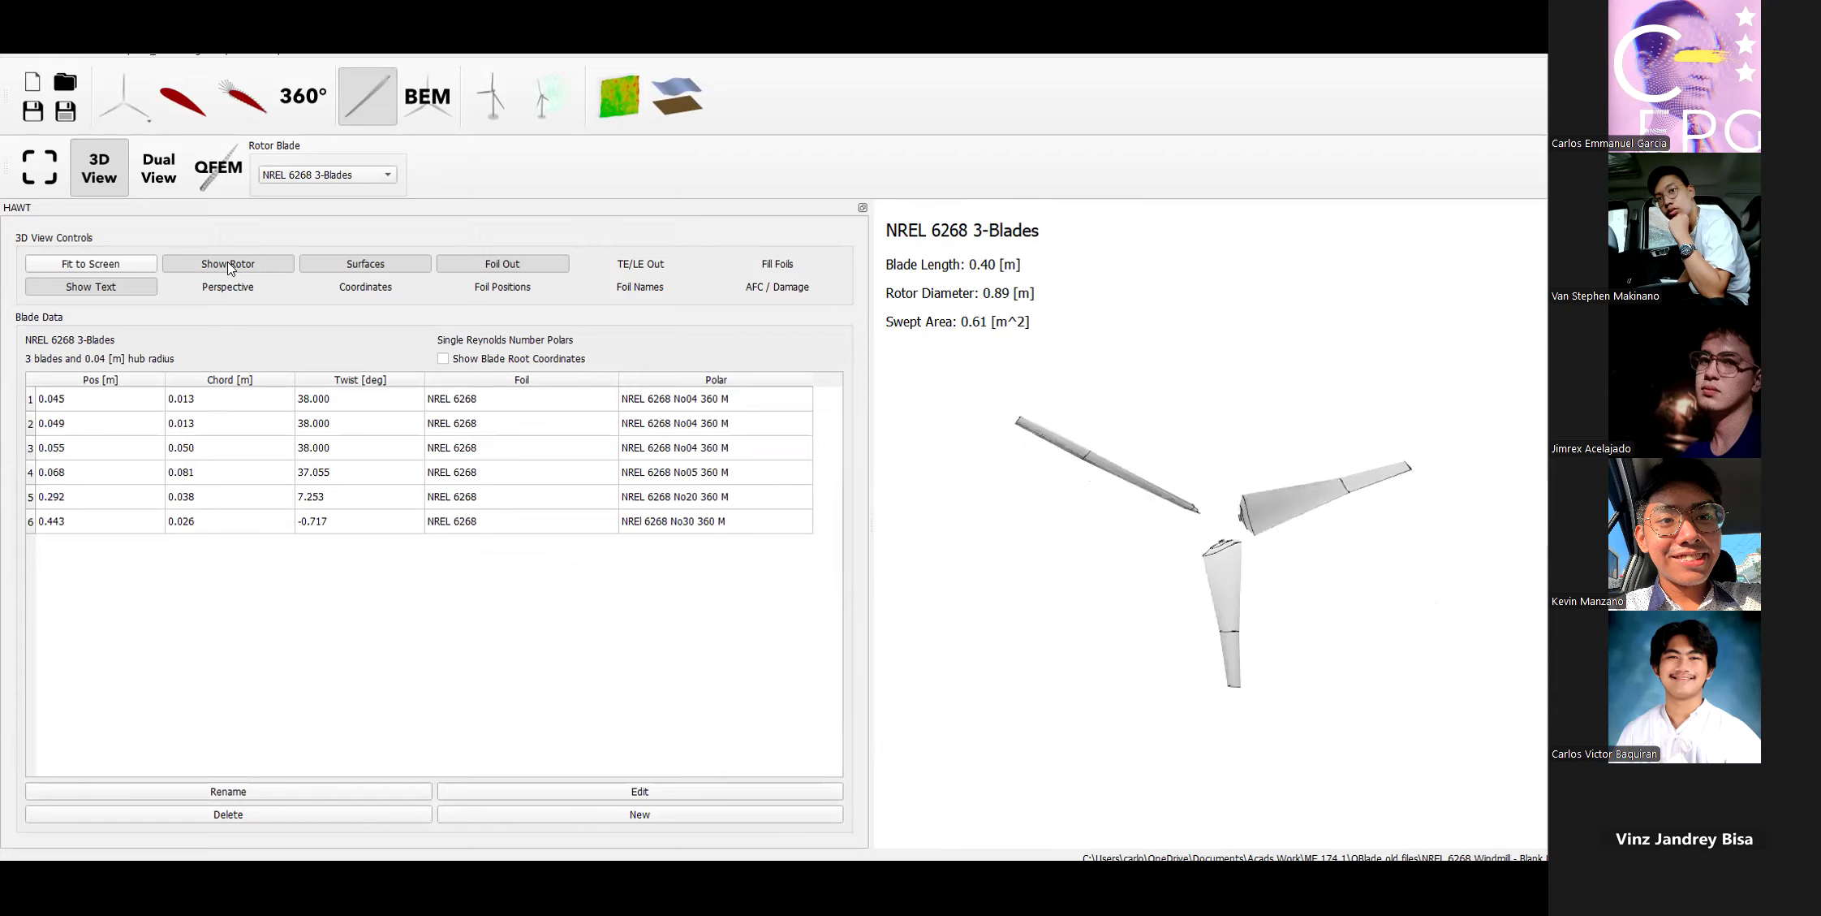
pyautogui.click(228, 264)
pyautogui.moveTo(1183, 566); pyautogui.dragTo(1262, 536)
pyautogui.click(240, 260)
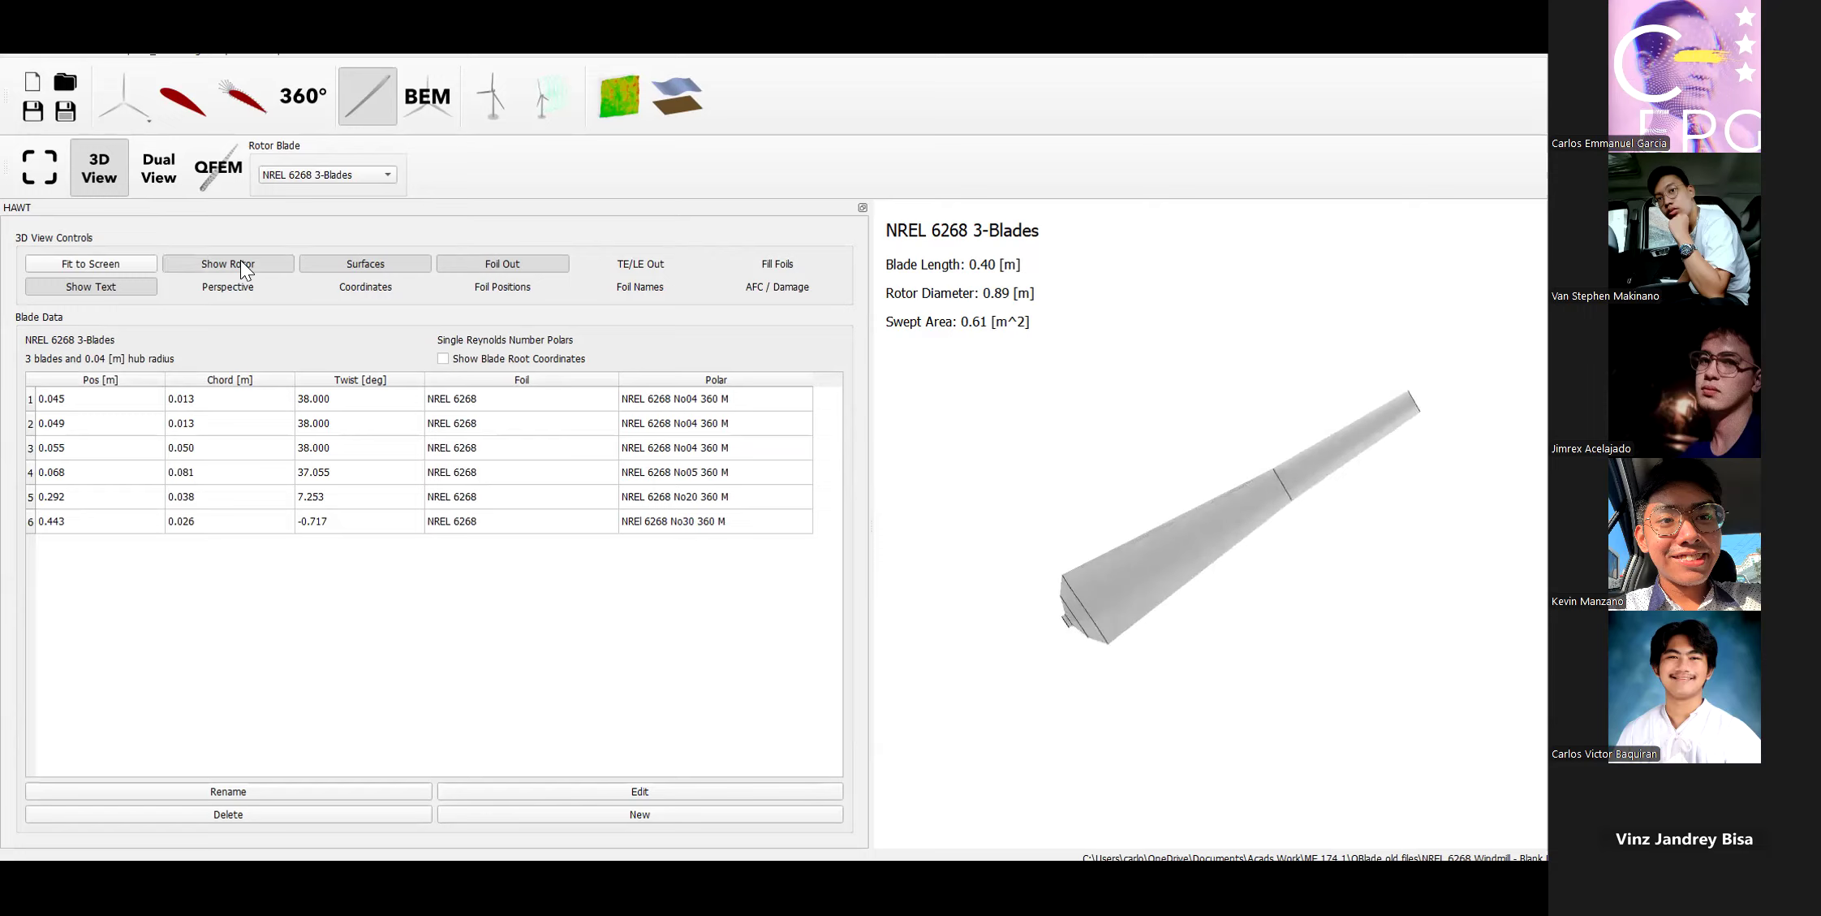
pyautogui.click(279, 266)
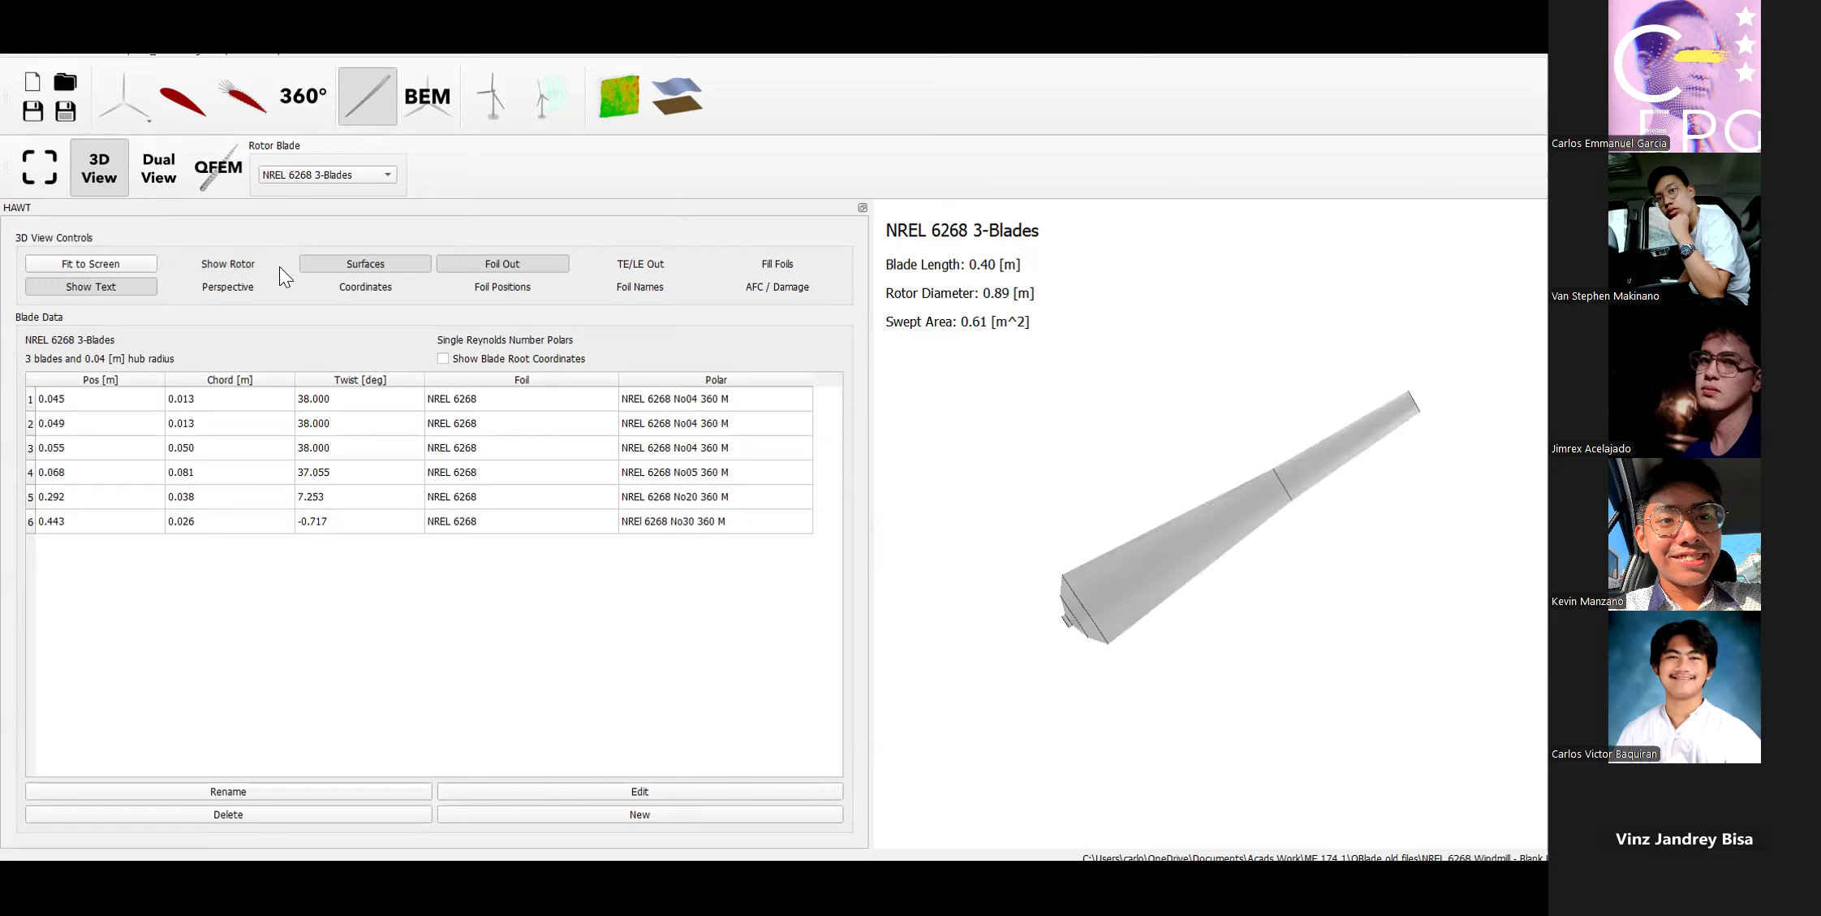
# Compare the single blade with its surfaces and foil outlines individually hidden and shown.
pyautogui.click(340, 268)
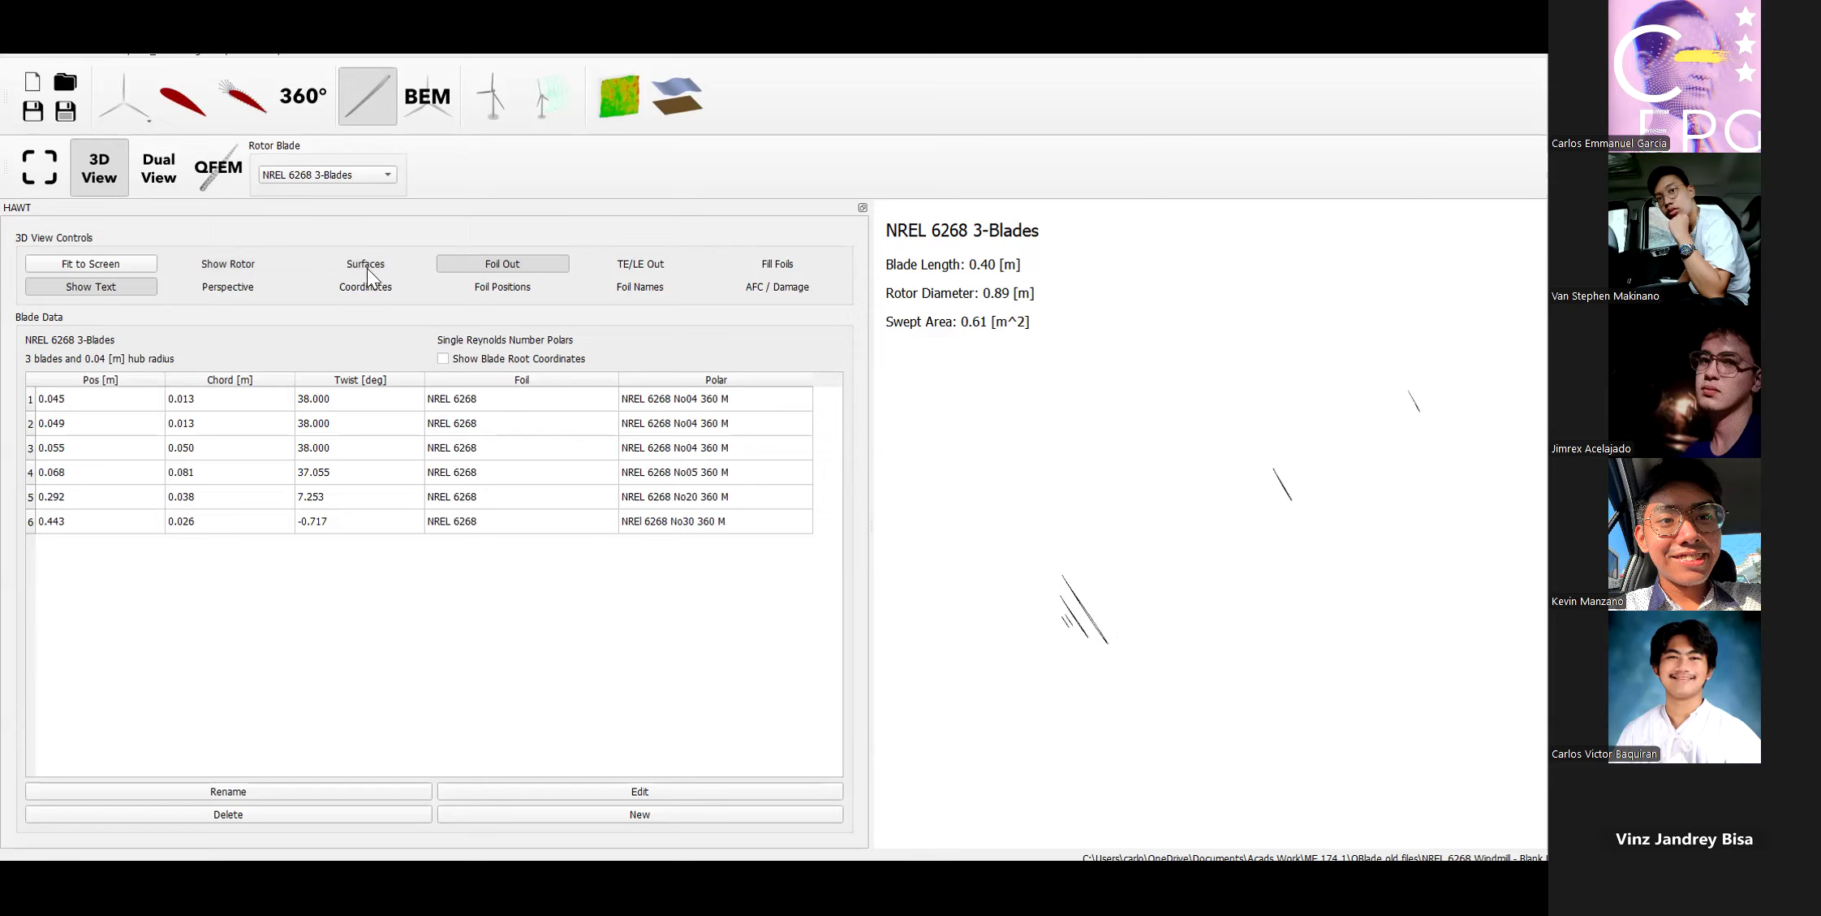
pyautogui.click(468, 268)
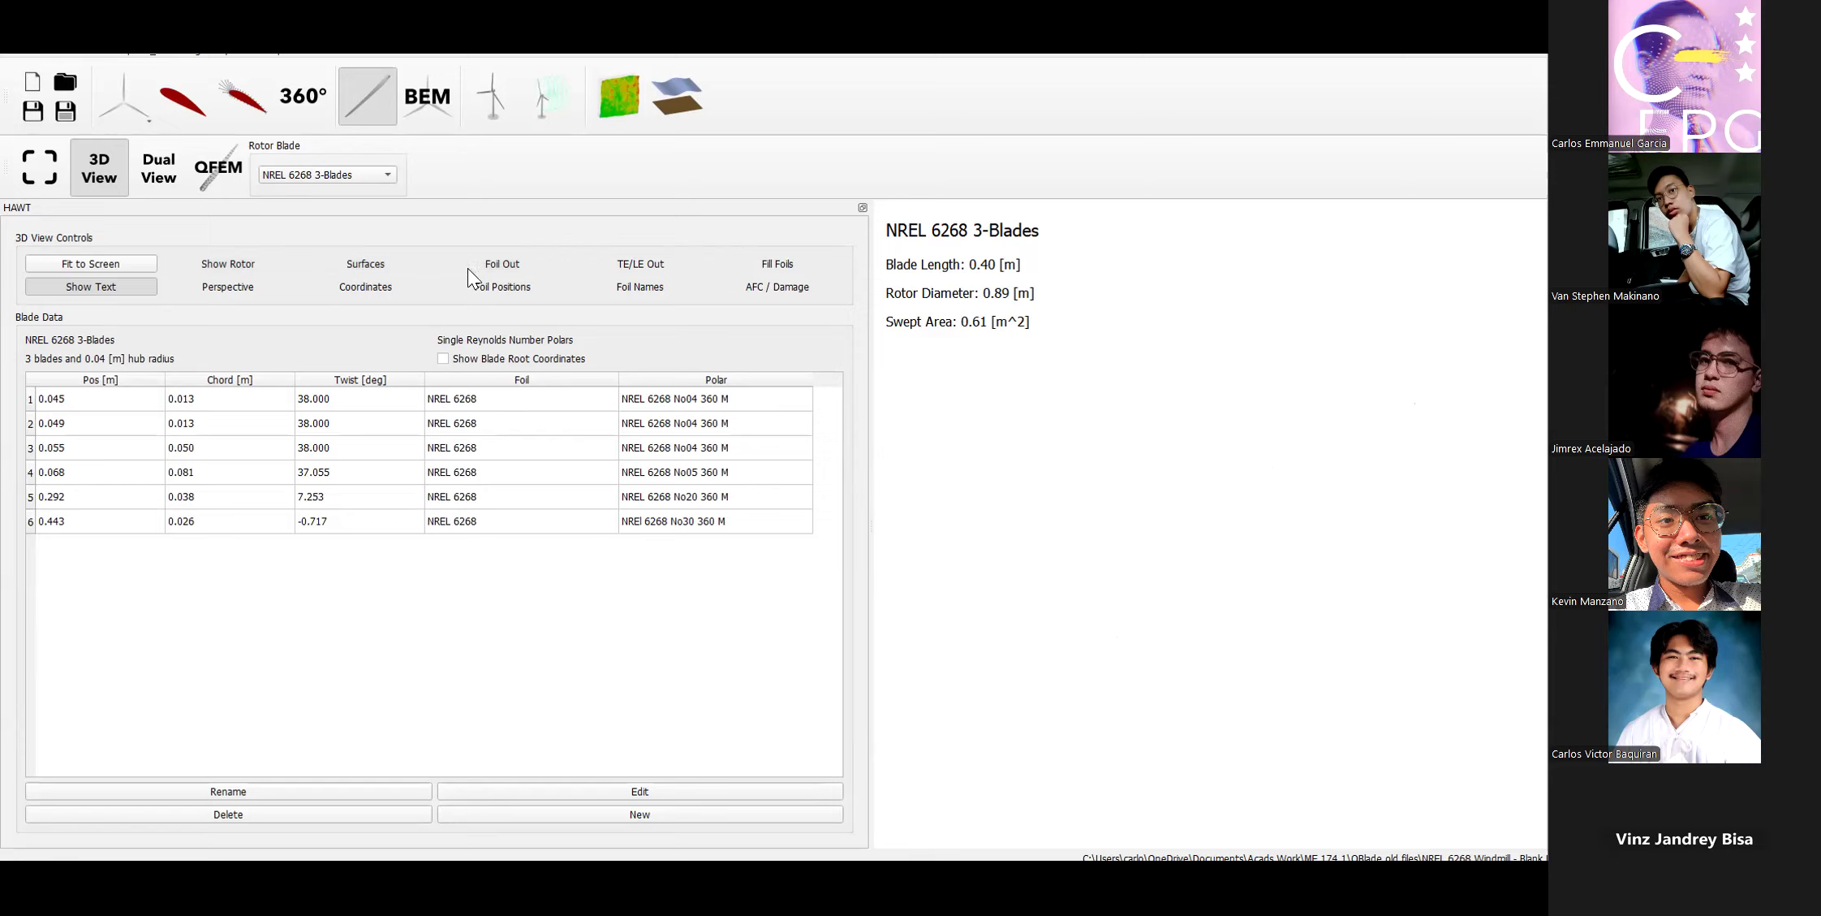
pyautogui.click(376, 260)
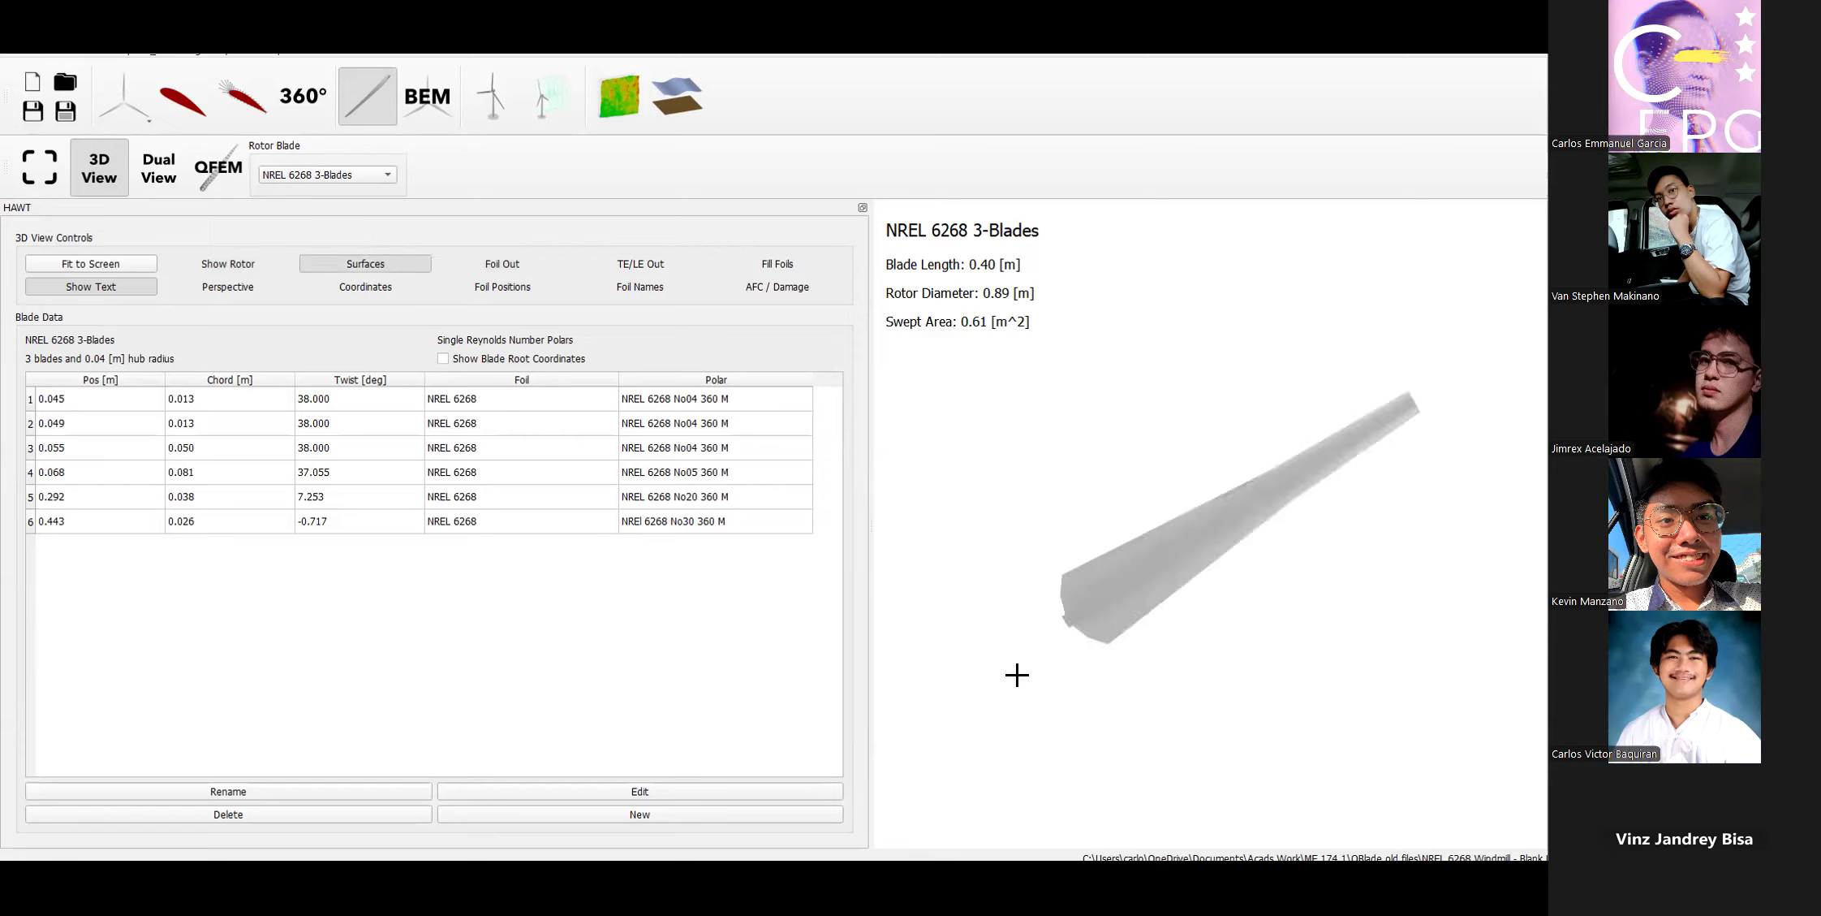
pyautogui.moveTo(1163, 616); pyautogui.dragTo(975, 603)
pyautogui.click(487, 266)
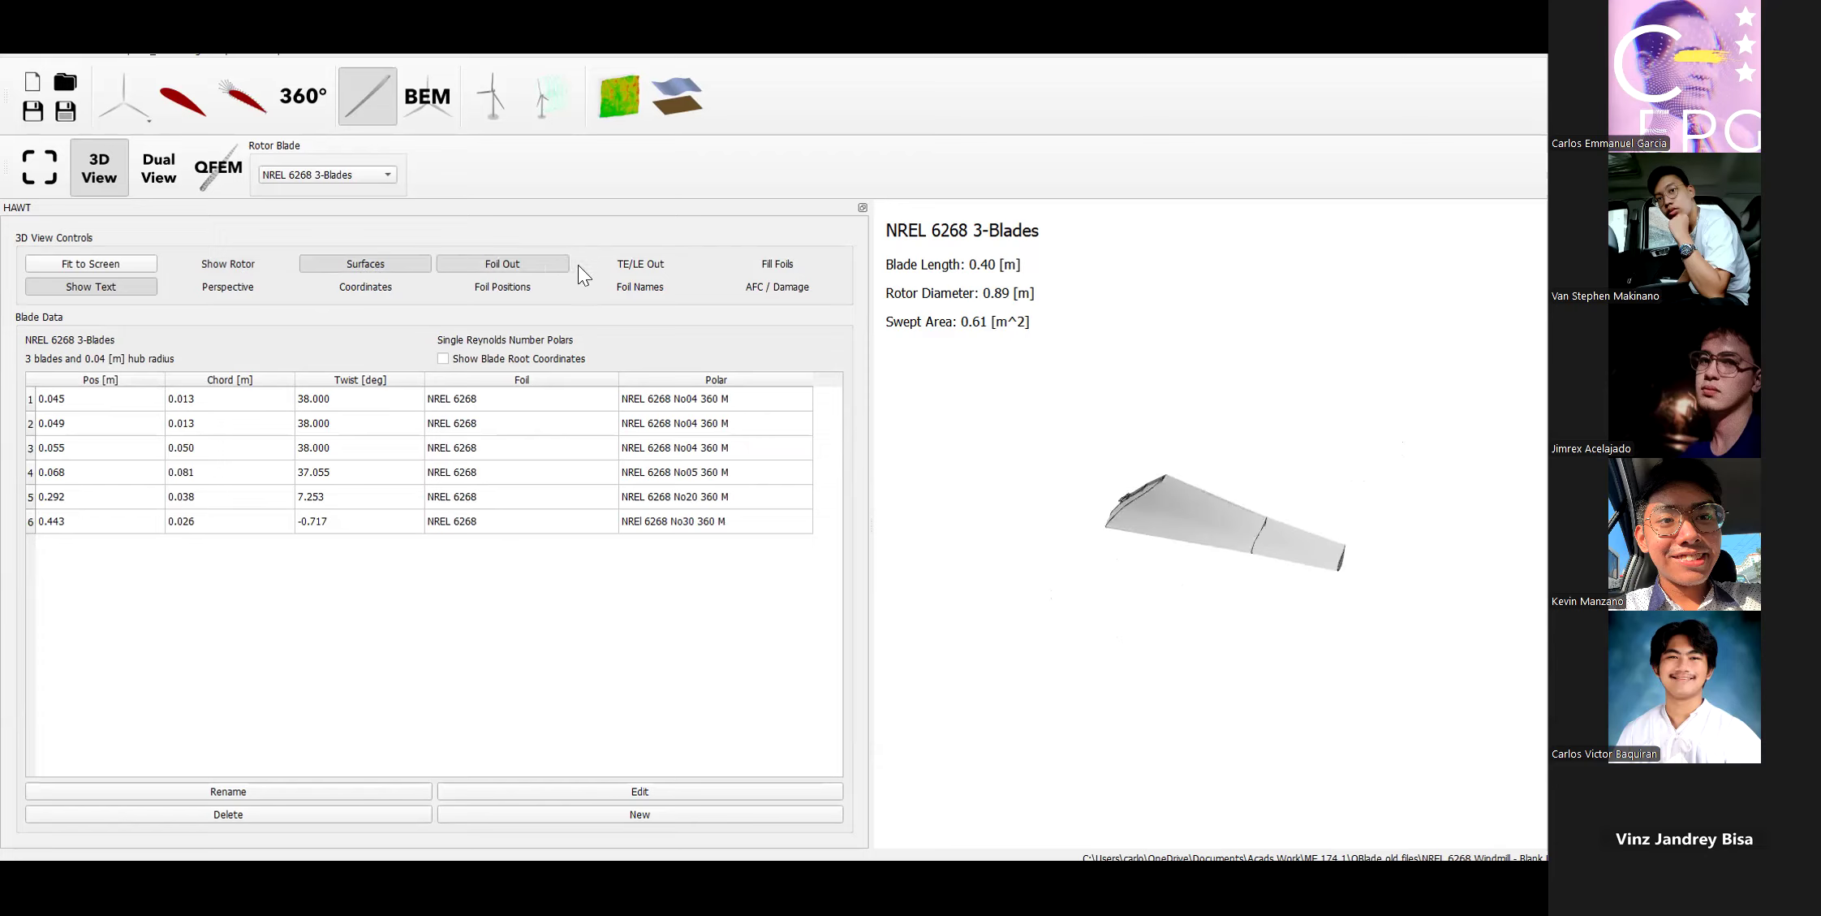
# Replace the blade's foil outlines with its leading- and trailing-edge outlines and inspect it from different angles.
pyautogui.click(532, 266)
pyautogui.click(660, 266)
pyautogui.moveTo(1134, 545); pyautogui.dragTo(1083, 489)
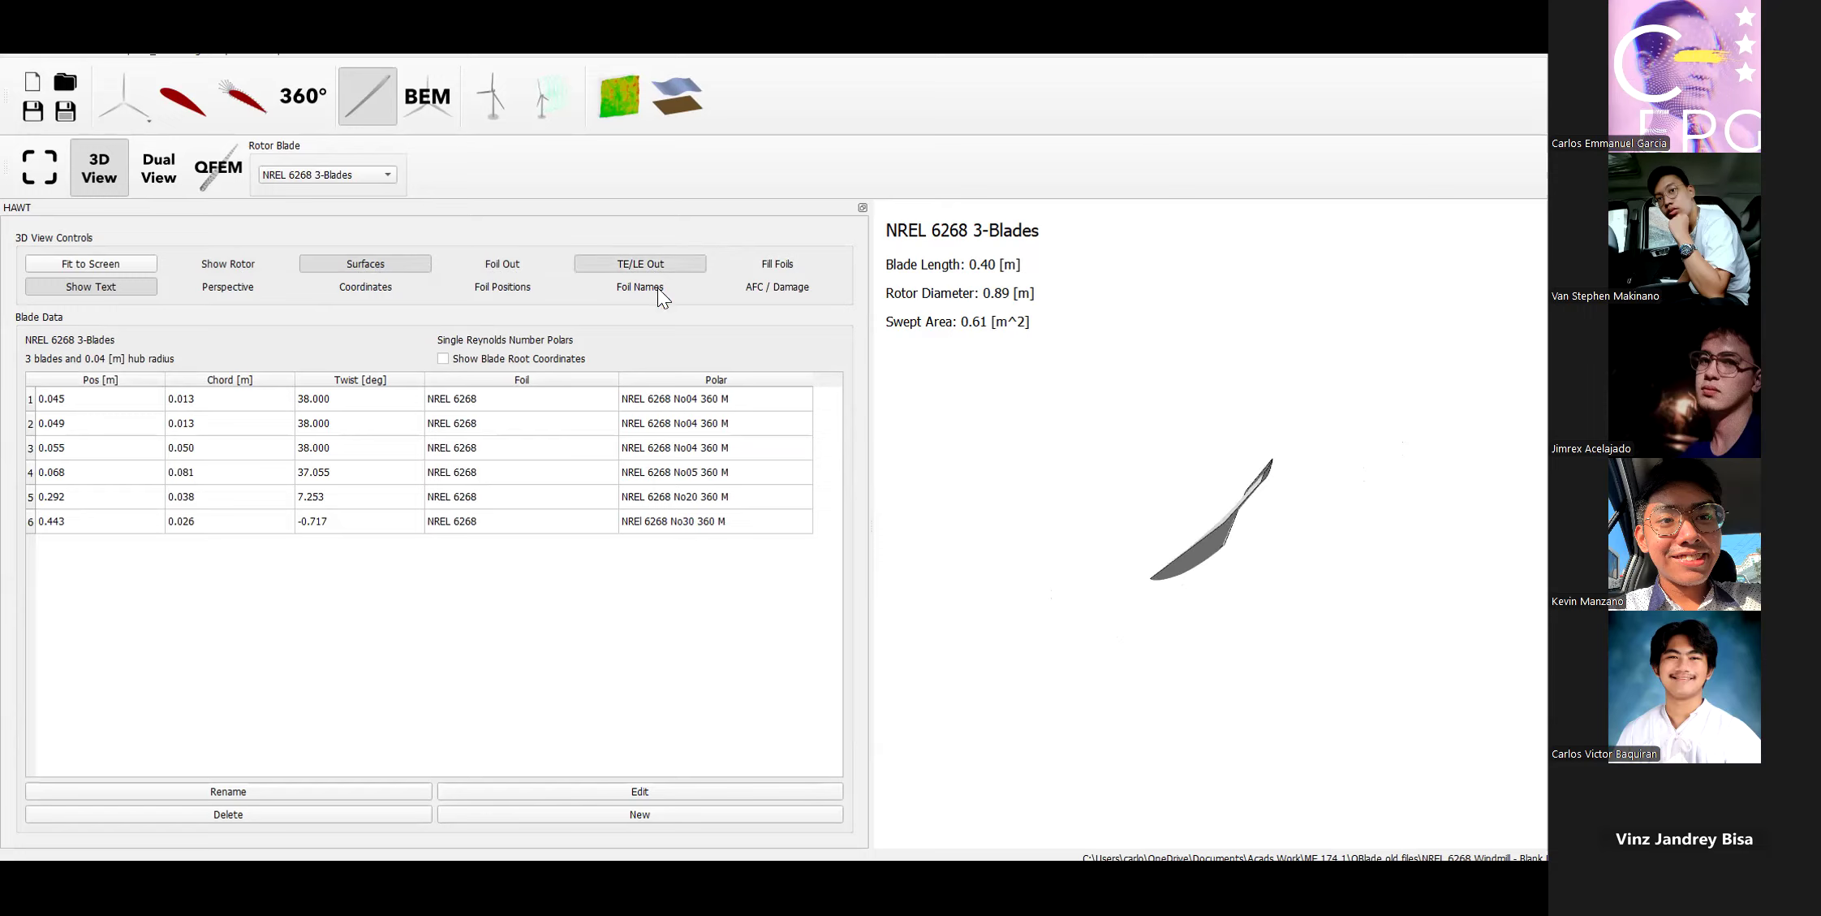
pyautogui.moveTo(1147, 533); pyautogui.dragTo(1128, 616)
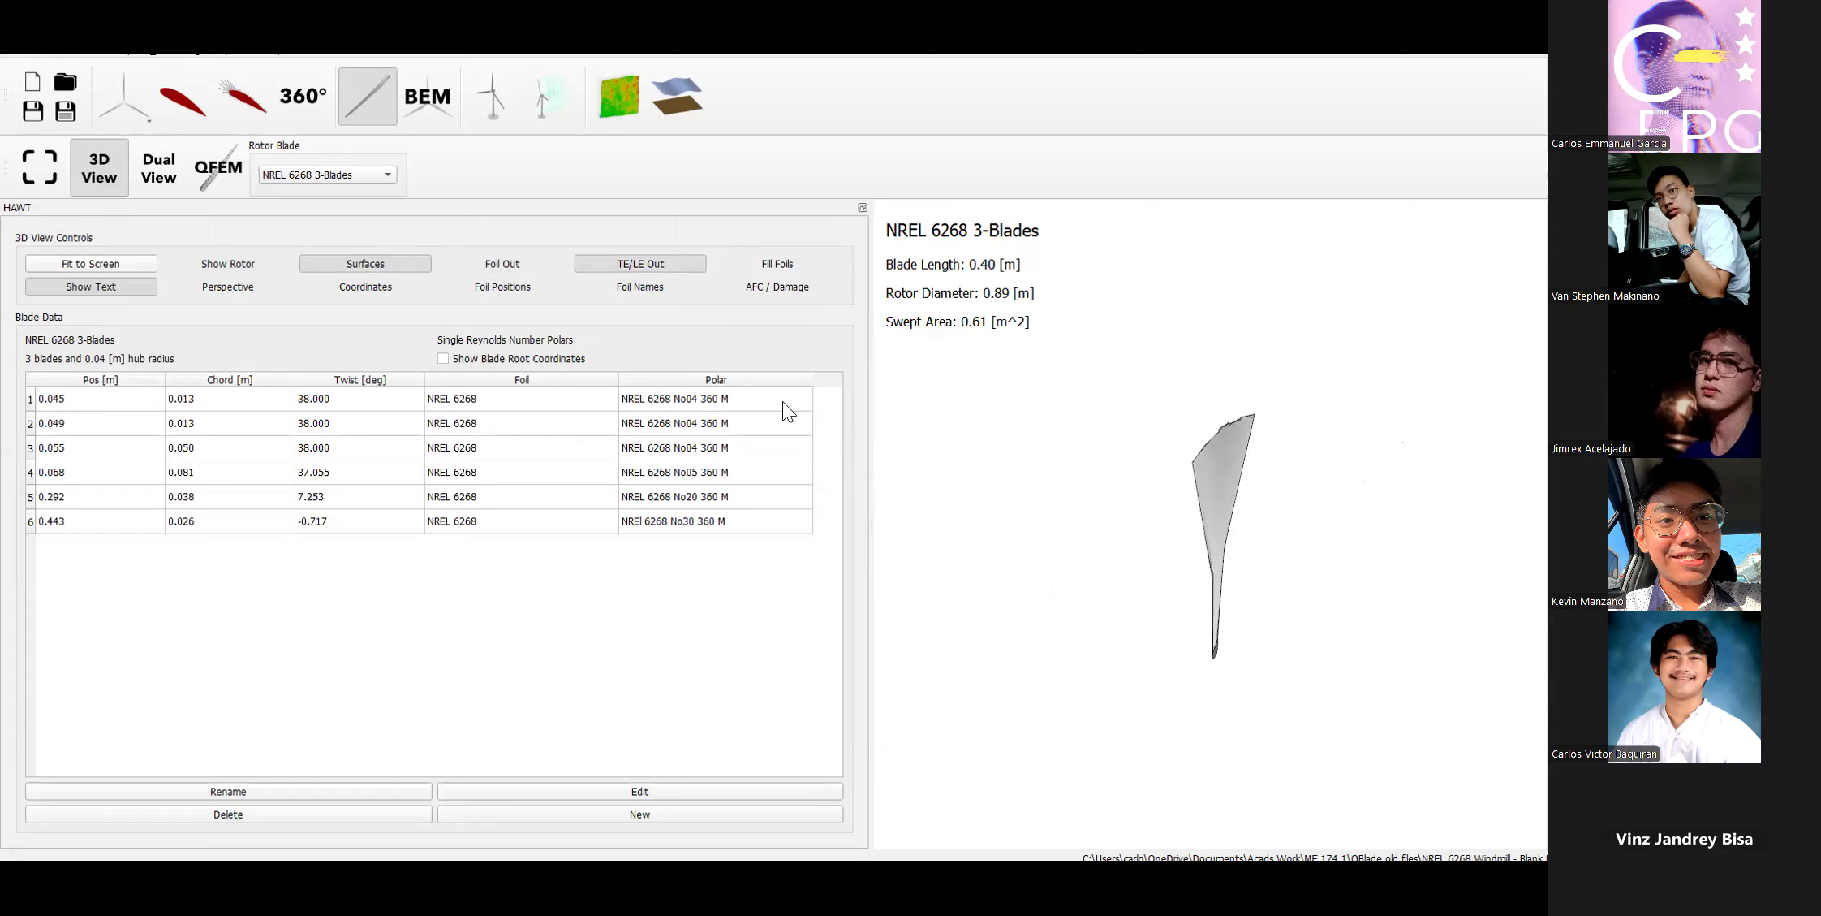
# Inspect the edge outlines without the blade surfaces, both with and without filled foil sections.
pyautogui.click(406, 268)
pyautogui.moveTo(1132, 512); pyautogui.dragTo(1187, 477)
pyautogui.click(766, 263)
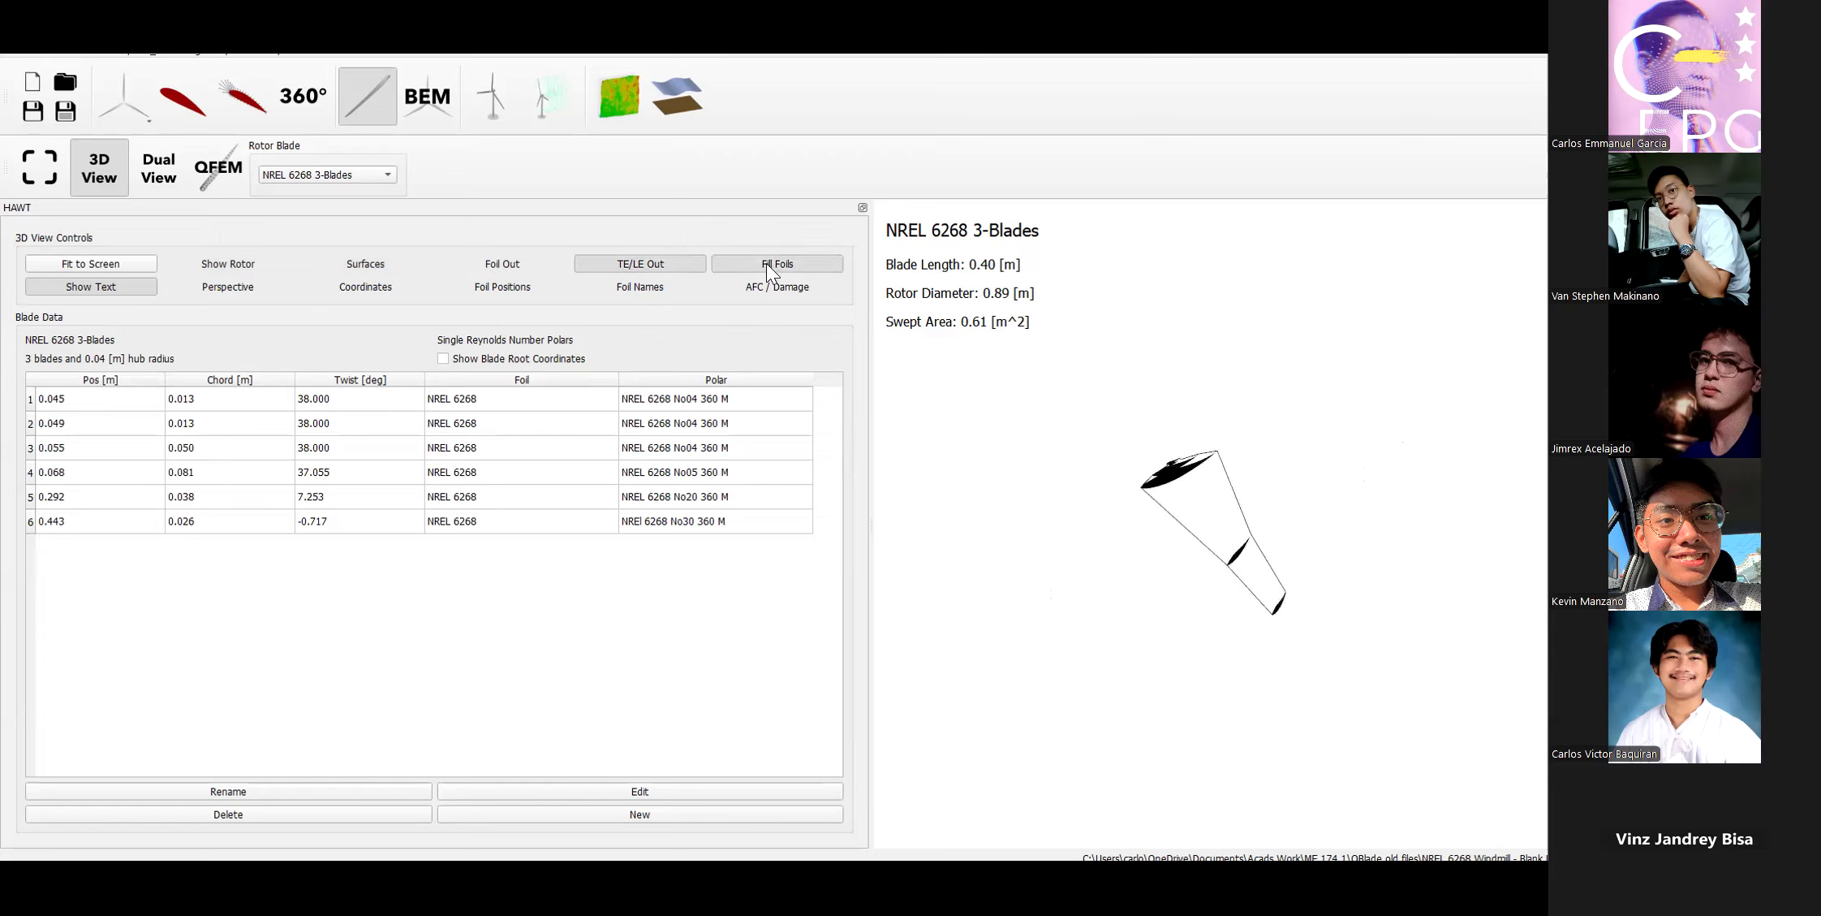
pyautogui.click(812, 267)
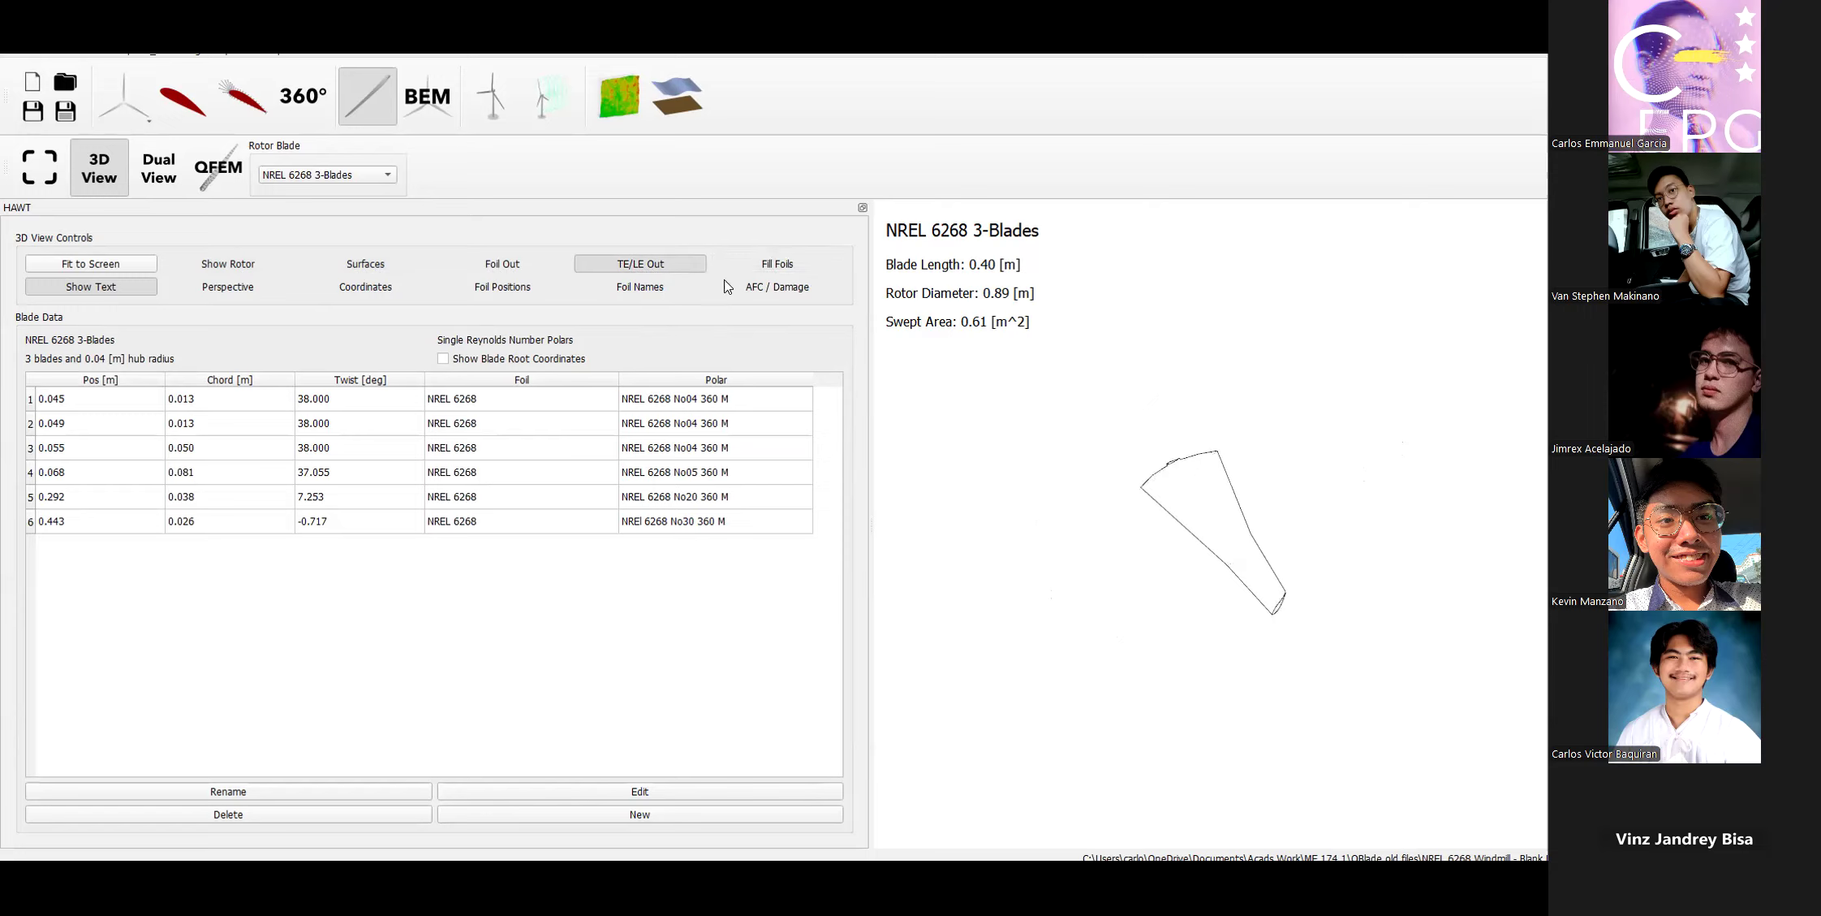
# Display the full rotor with surfaces and foil outlines together with the edge outlines.
pyautogui.click(365, 264)
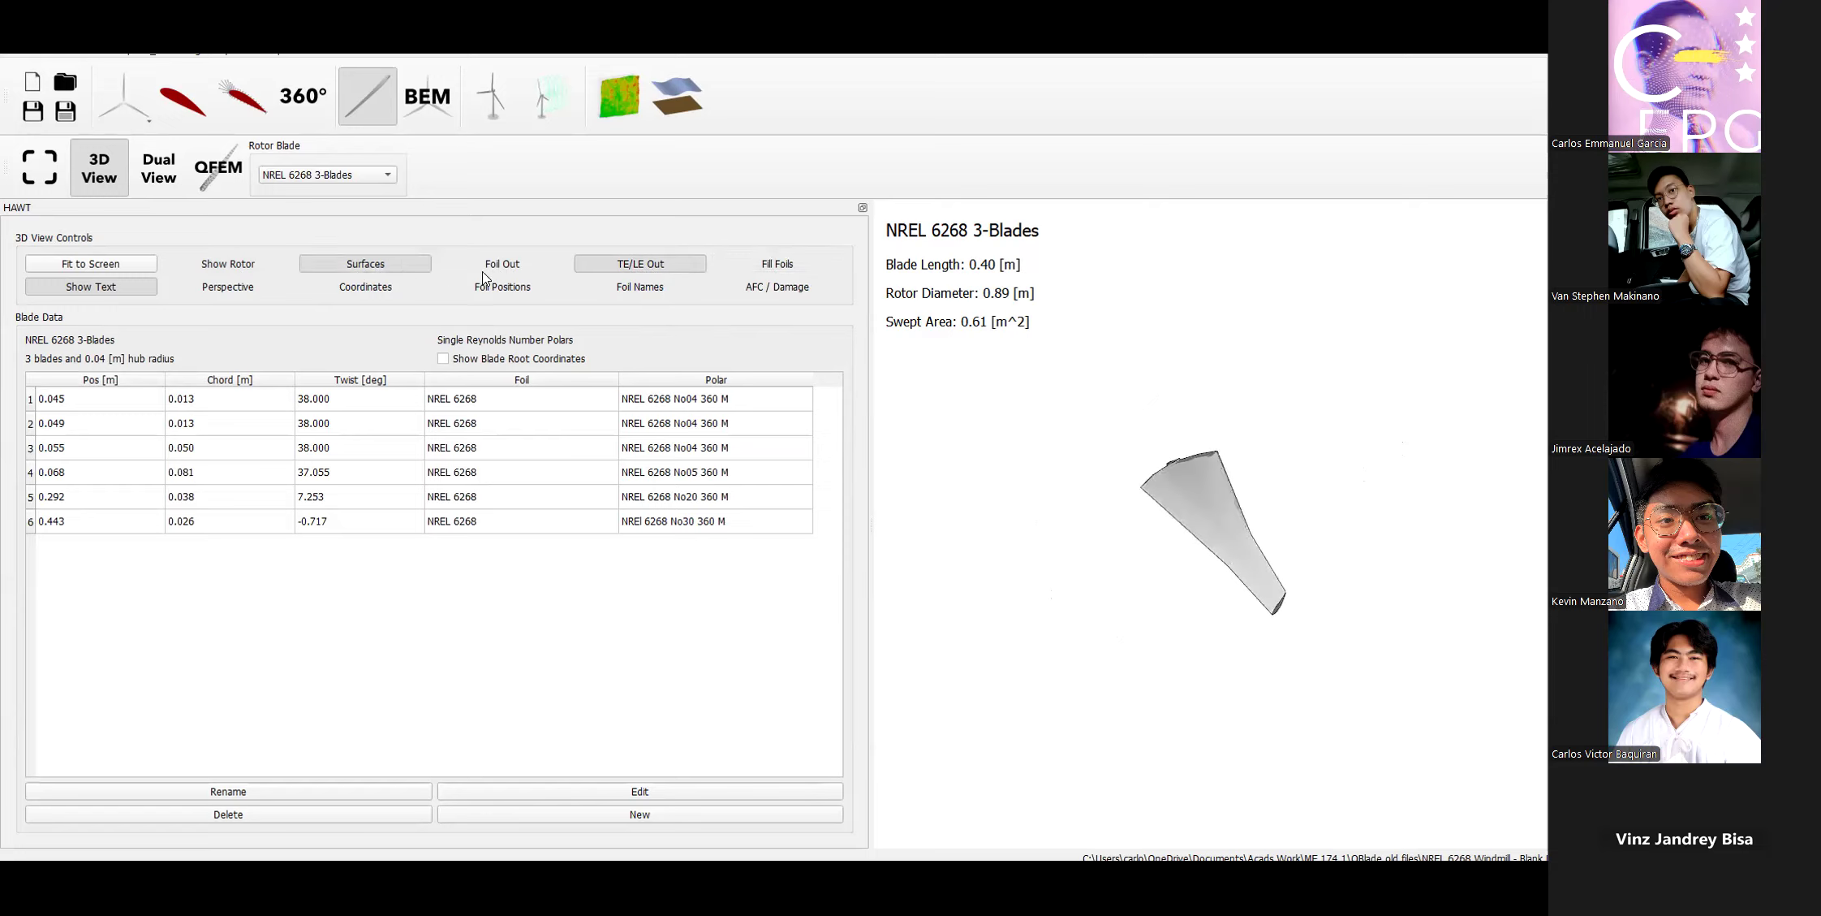
pyautogui.click(487, 268)
pyautogui.click(246, 266)
# Examine the root sections of the three blades up close from several angles, ending with the whole rotor in view.
pyautogui.moveTo(1111, 609); pyautogui.dragTo(985, 514)
pyautogui.moveTo(1183, 571)
pyautogui.mouseDown()
pyautogui.moveTo(1215, 563)
pyautogui.moveTo(1130, 546)
pyautogui.moveTo(1159, 563)
pyautogui.mouseUp()
pyautogui.scroll(4, 1197, 533)
pyautogui.scroll(3, 1197, 534)
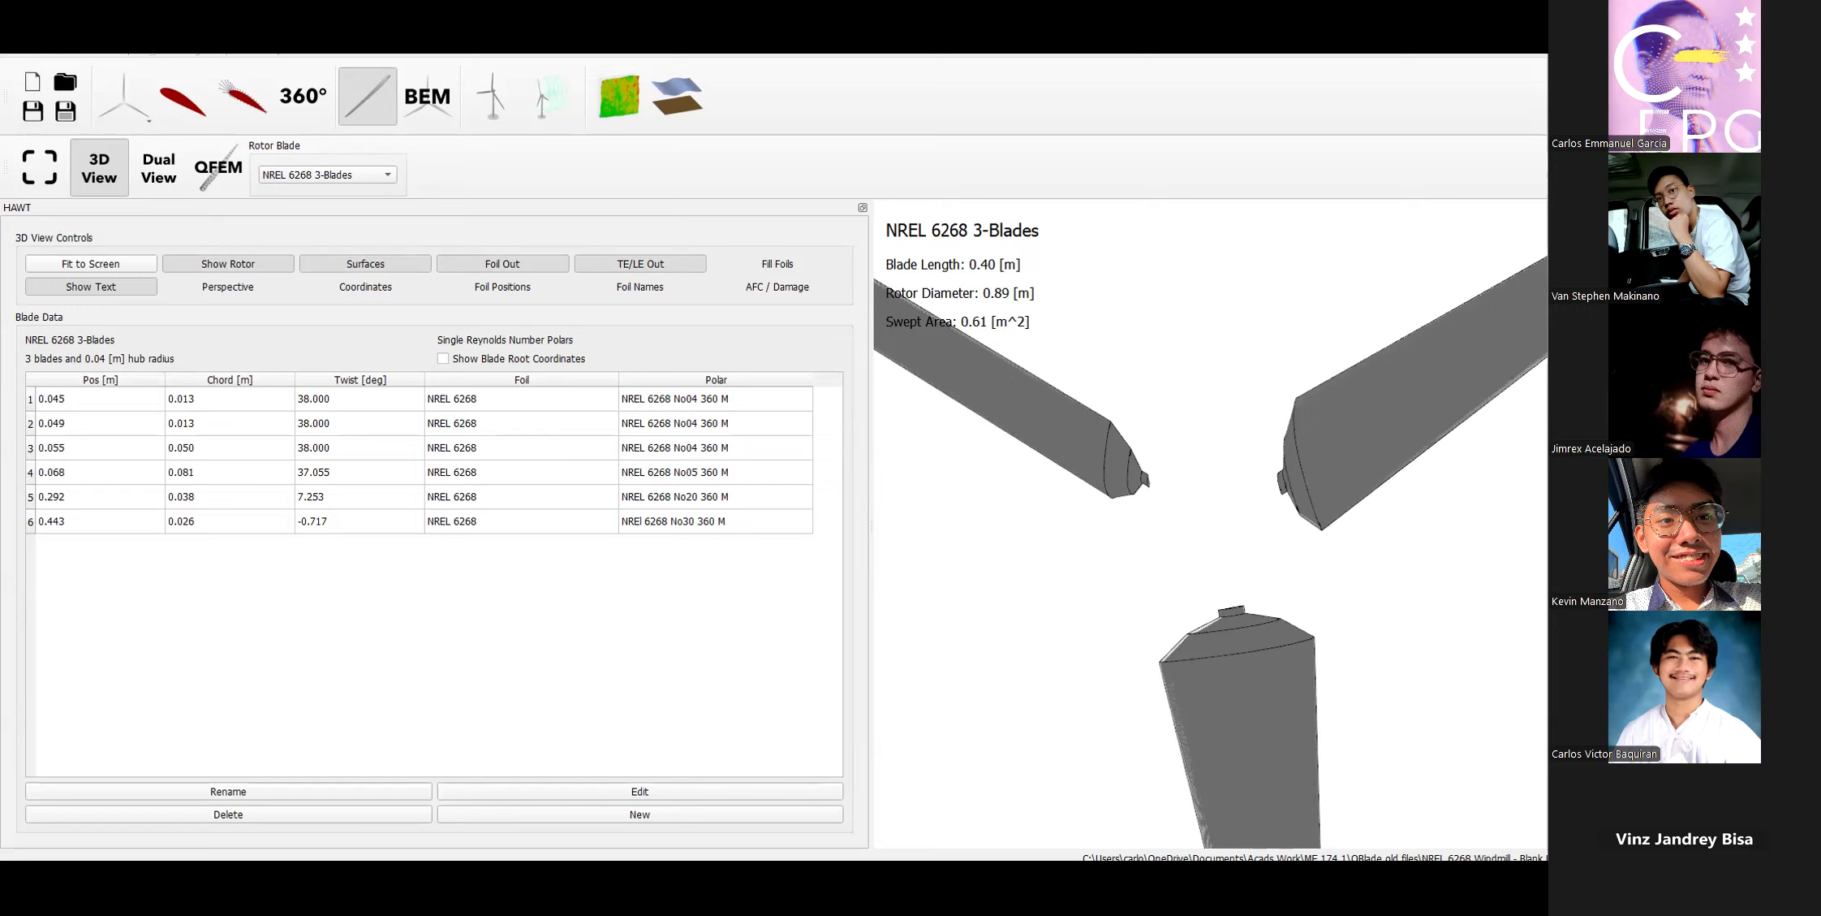
pyautogui.moveTo(1248, 439); pyautogui.dragTo(1488, 427)
pyautogui.scroll(5, 1281, 500)
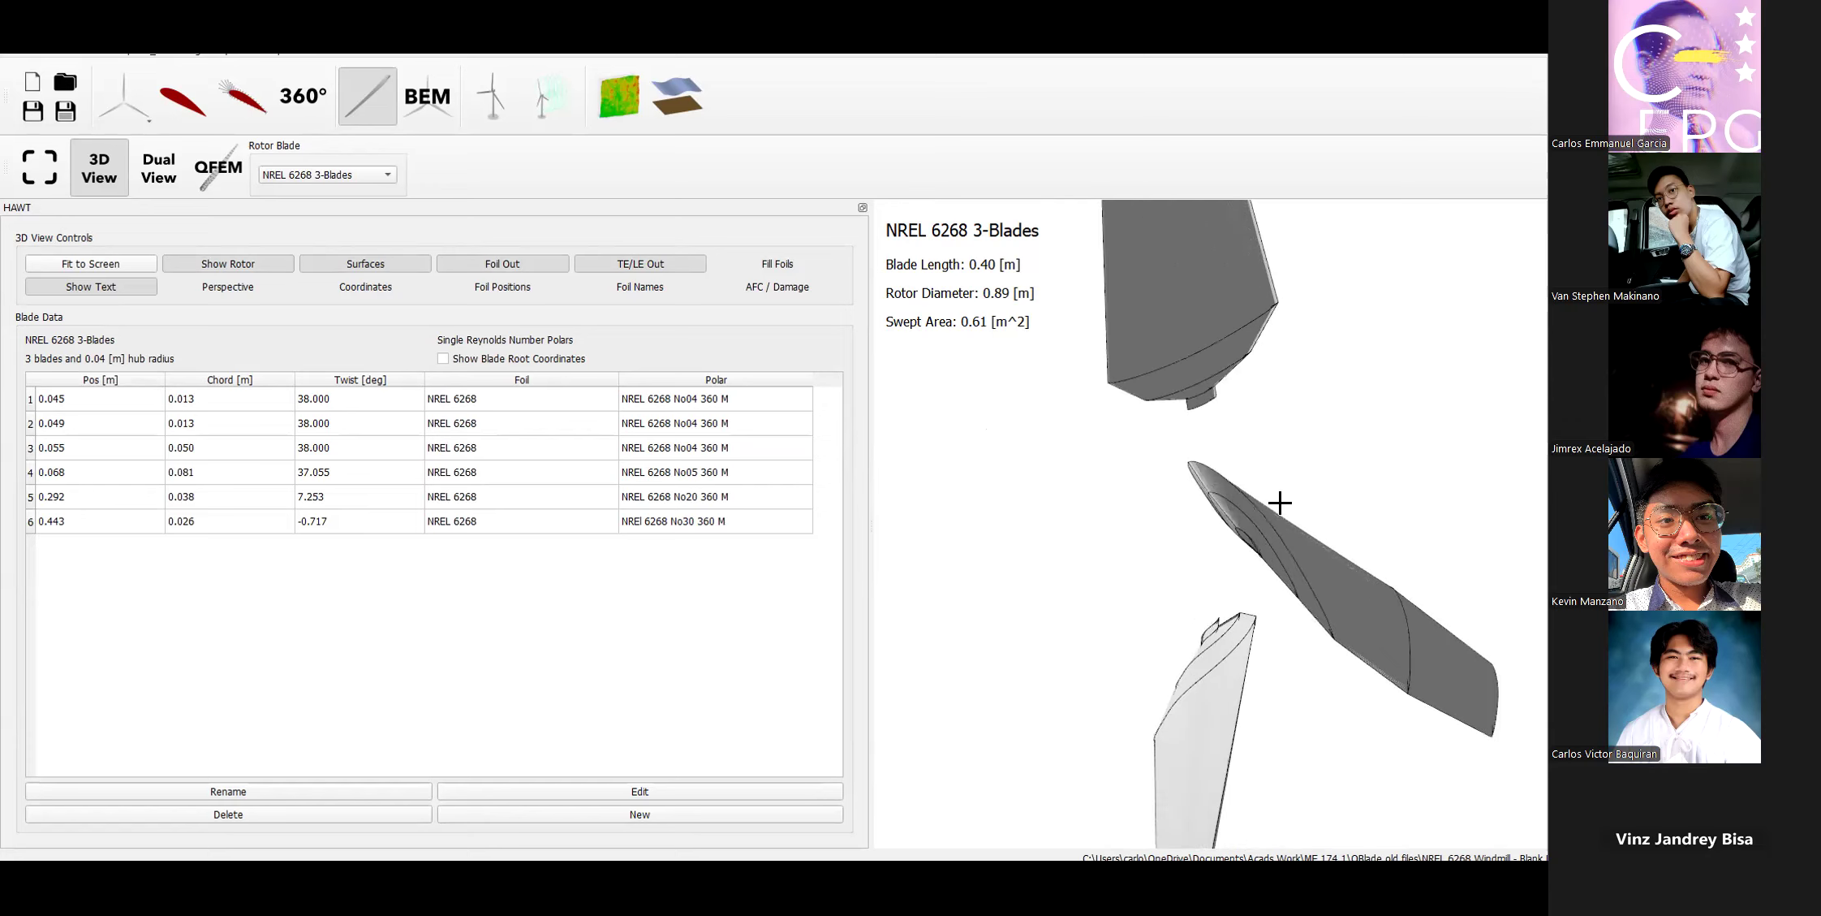
pyautogui.moveTo(1242, 500); pyautogui.dragTo(1254, 591)
pyautogui.scroll(6, 1252, 560)
pyautogui.scroll(-4, 1238, 579)
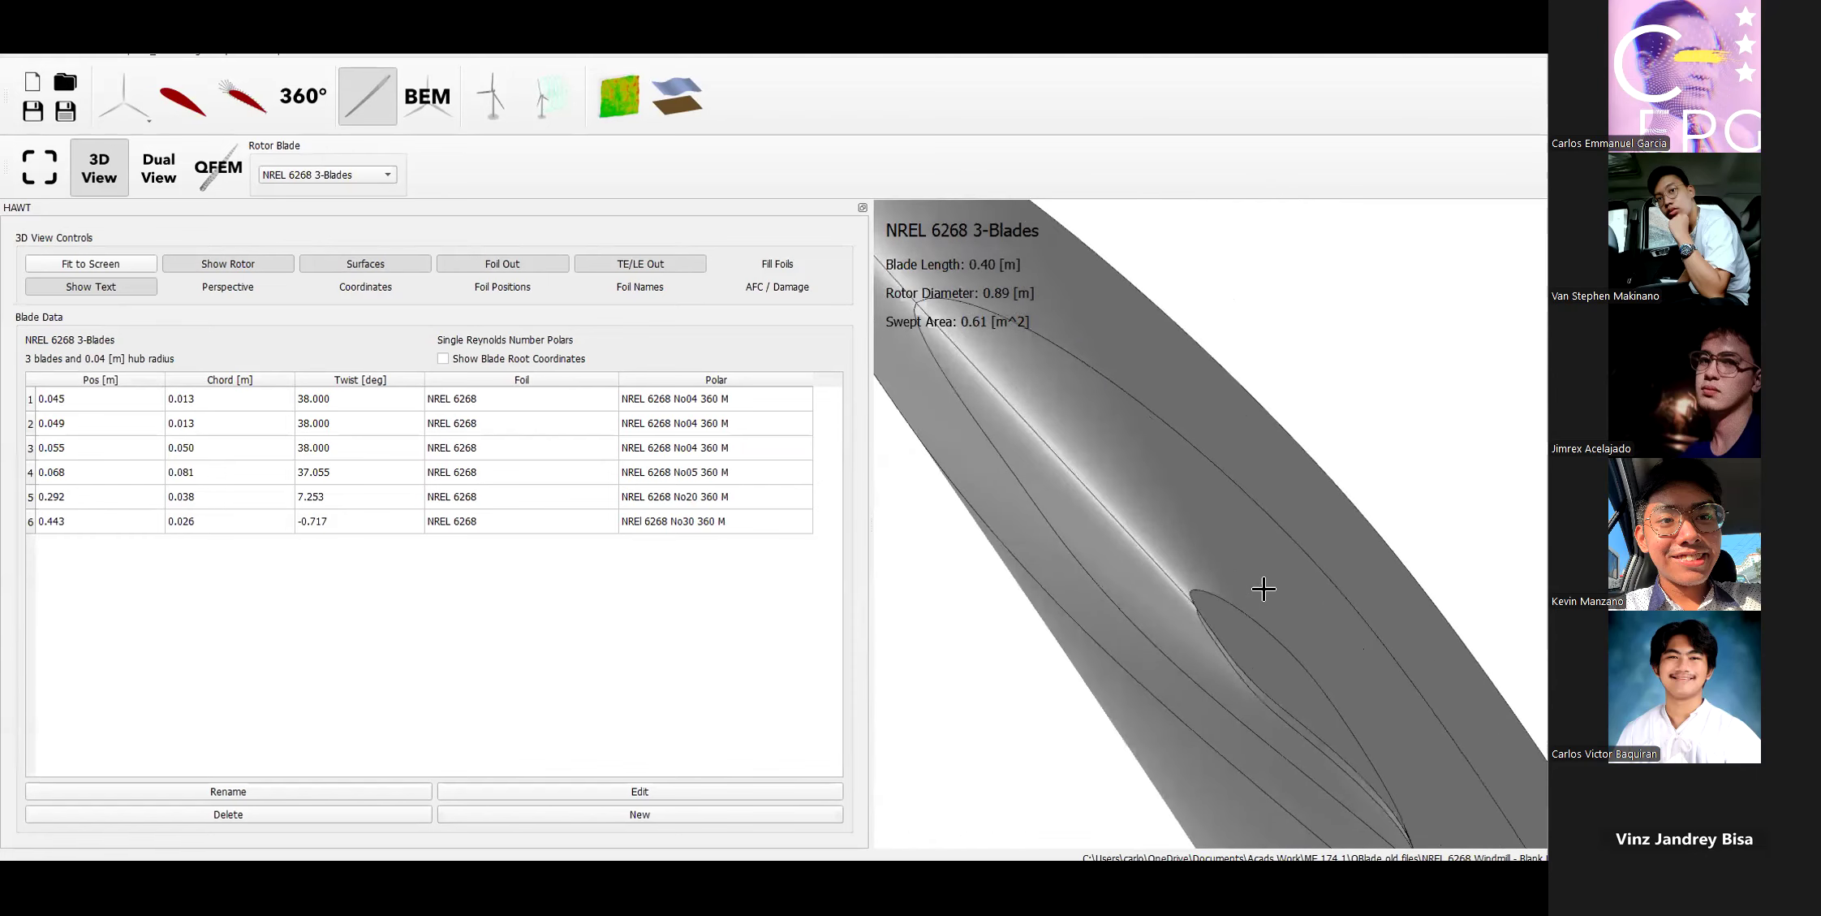
pyautogui.scroll(-3, 1195, 497)
pyautogui.moveTo(1287, 735); pyautogui.dragTo(1195, 596)
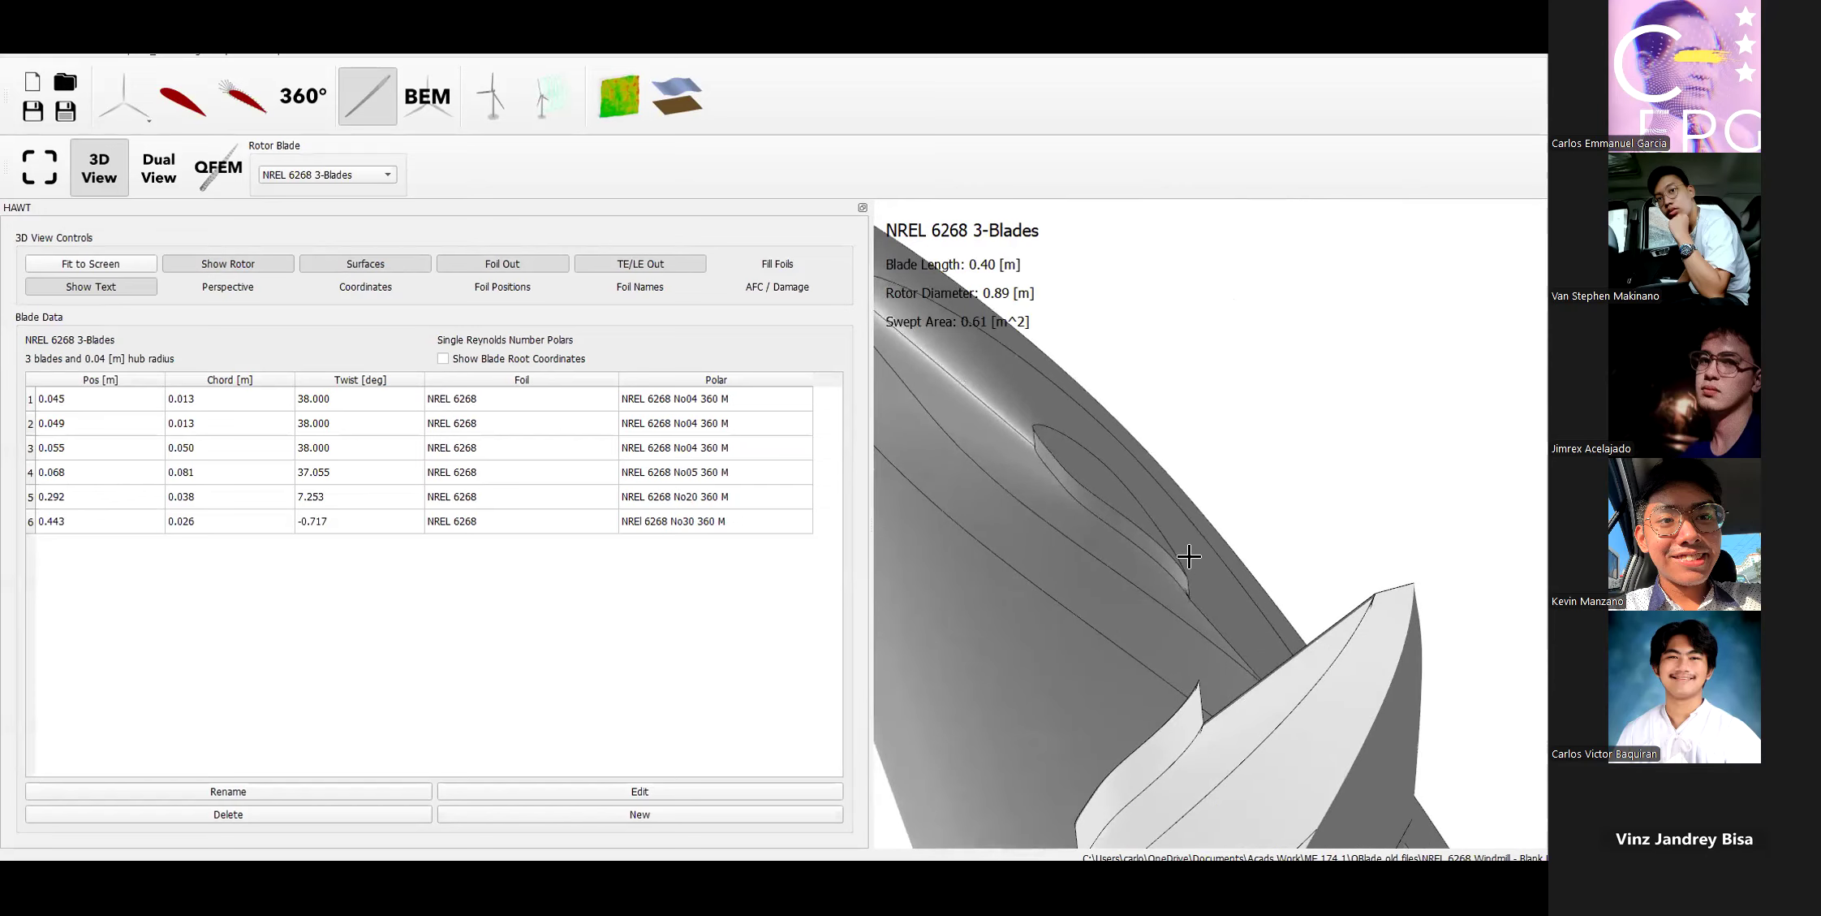
pyautogui.scroll(3, 1189, 557)
pyautogui.scroll(-10, 1189, 557)
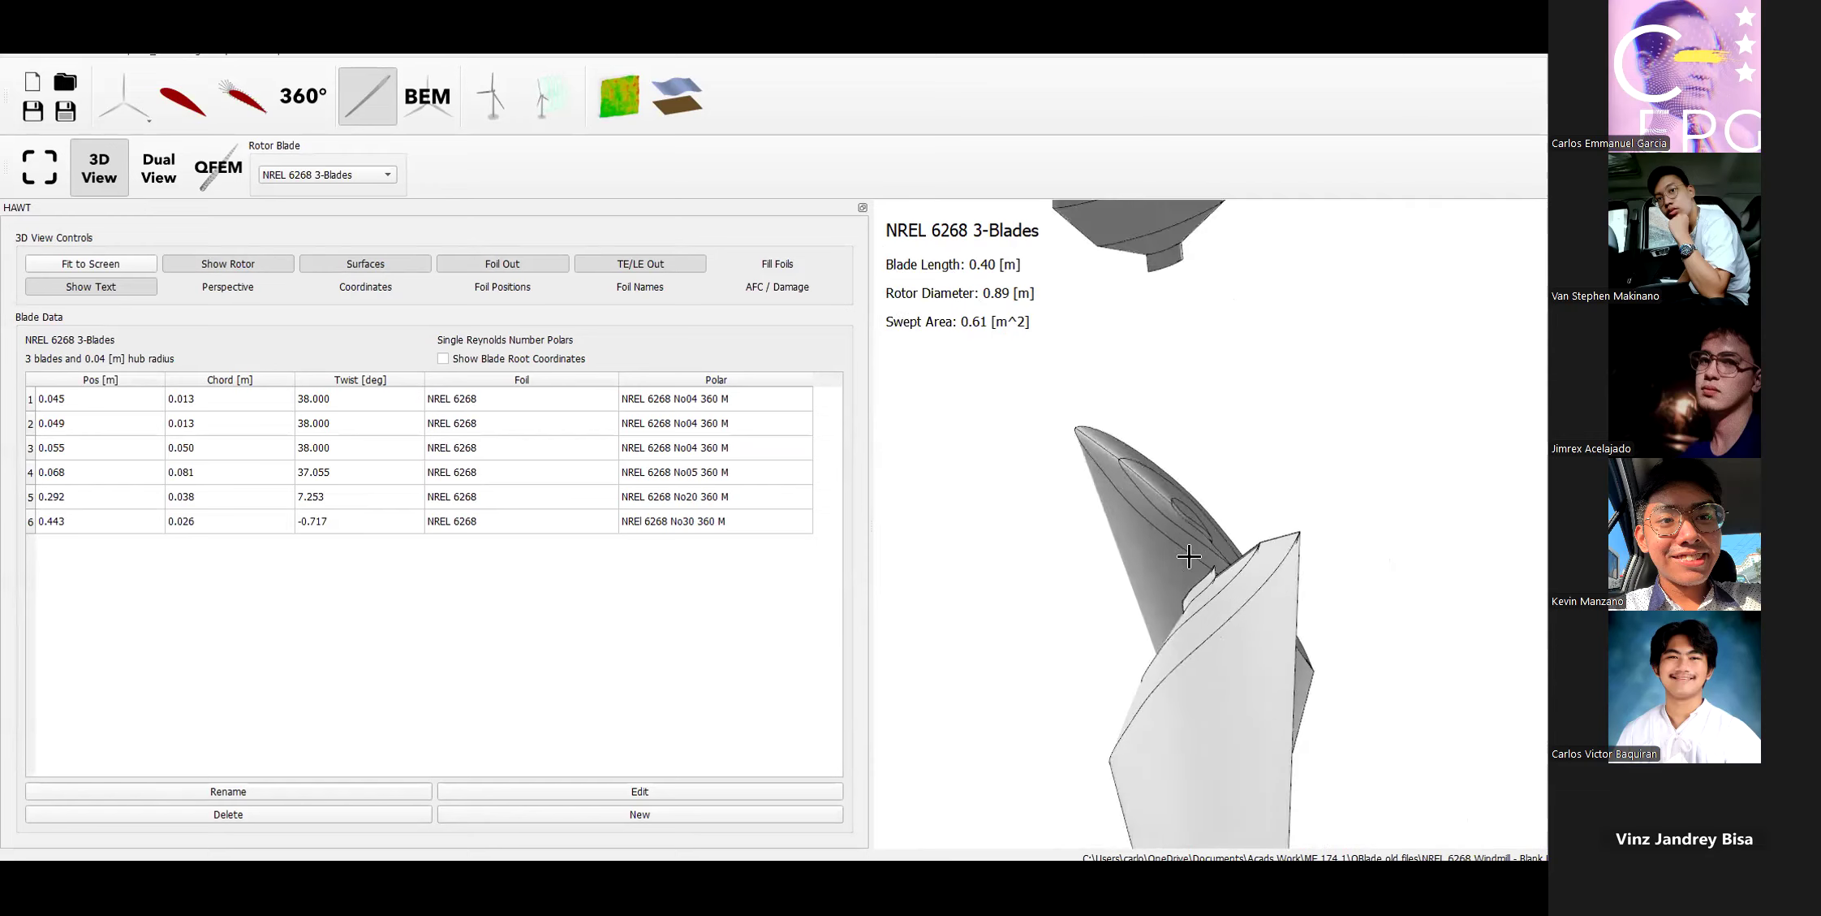
pyautogui.scroll(-5, 1189, 557)
pyautogui.moveTo(1145, 513); pyautogui.dragTo(1314, 525)
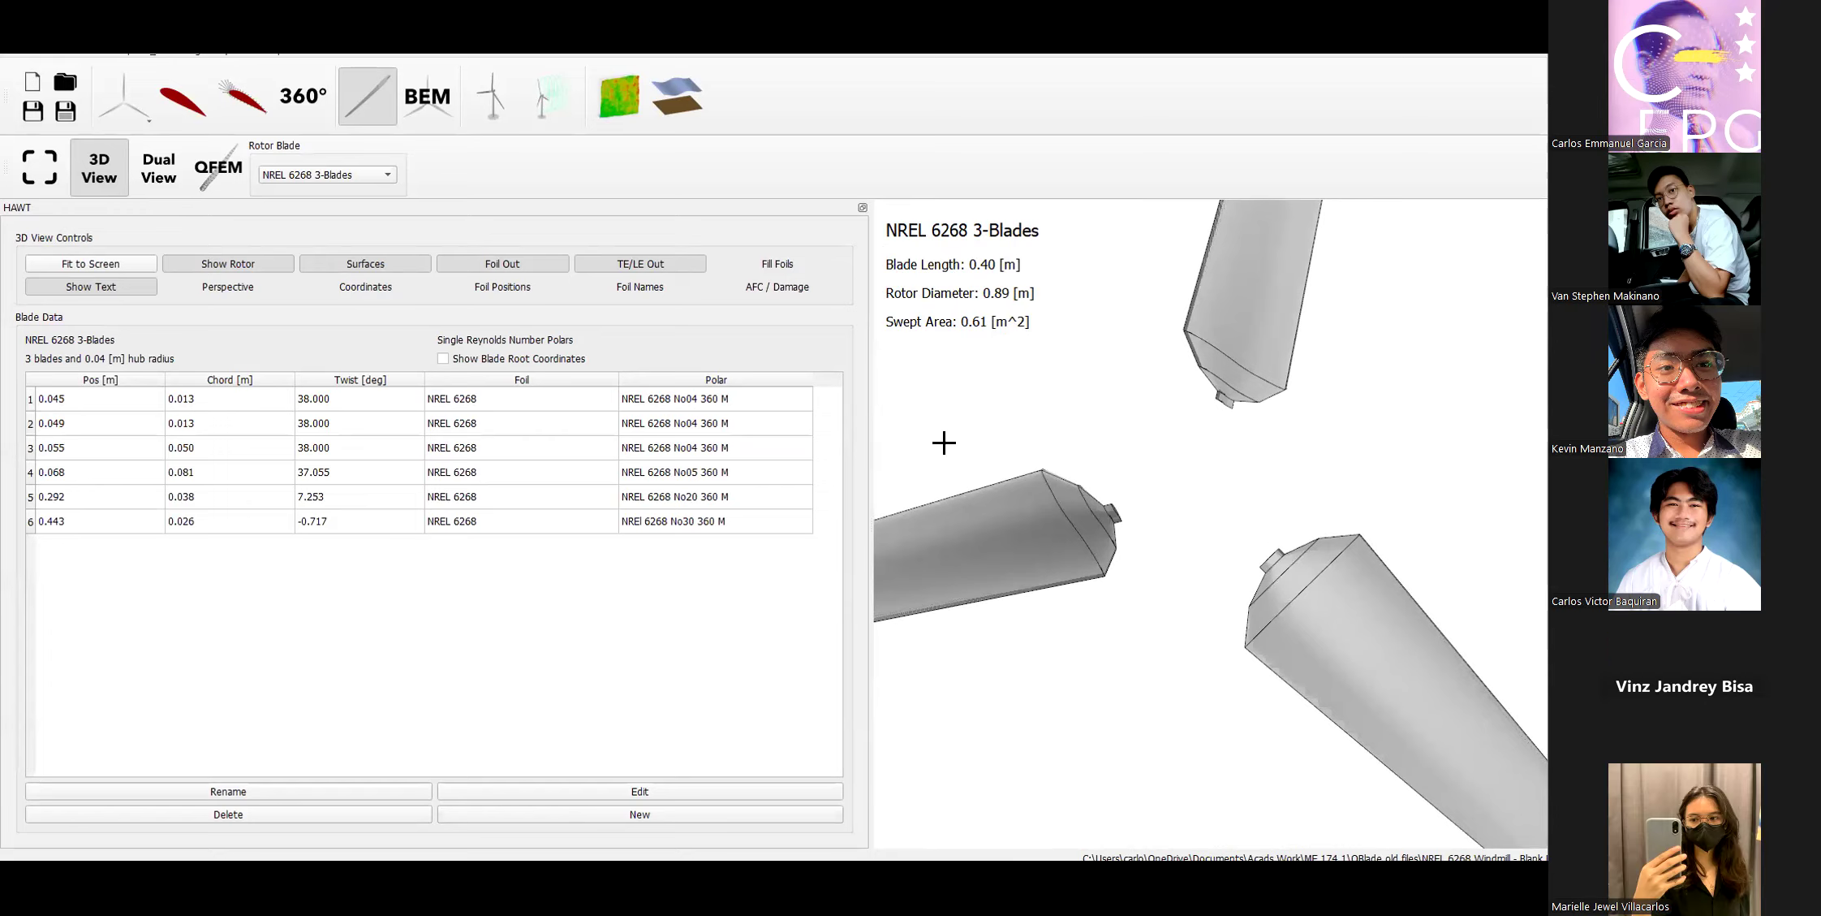
pyautogui.scroll(-5, 1215, 536)
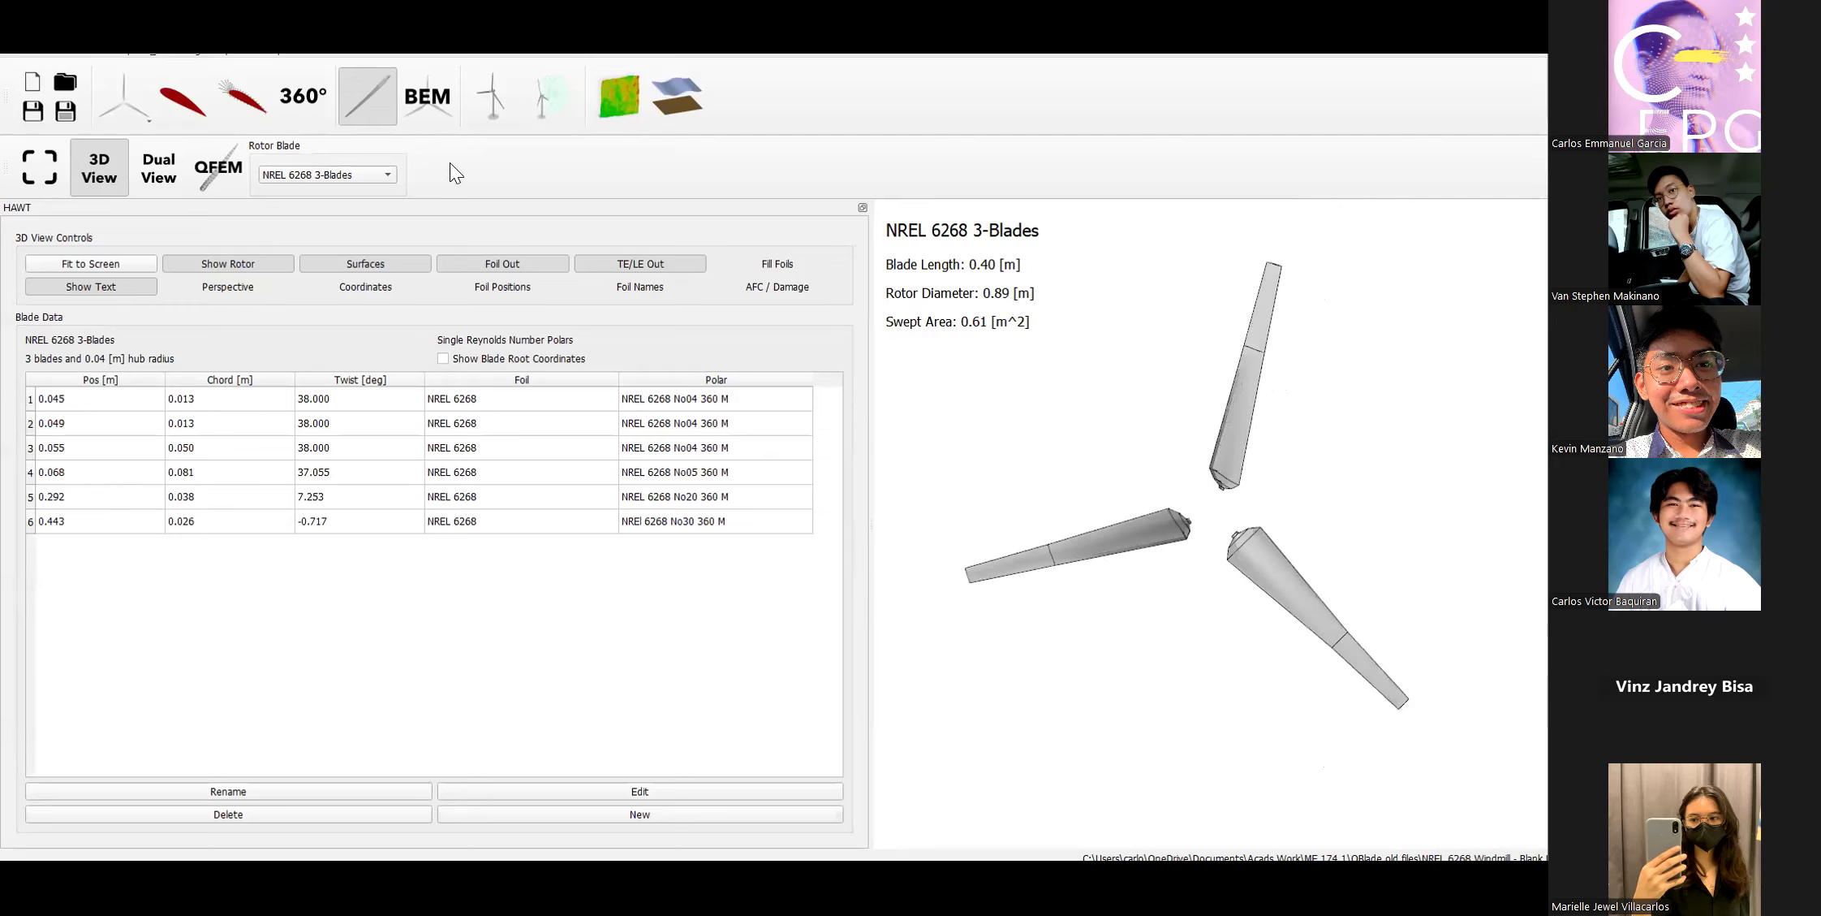
# Start defining a rotor BEM simulation named NREL 6268 3-Blades Simulation 1 with a wind speed of 10 m/s.
pyautogui.click(425, 101)
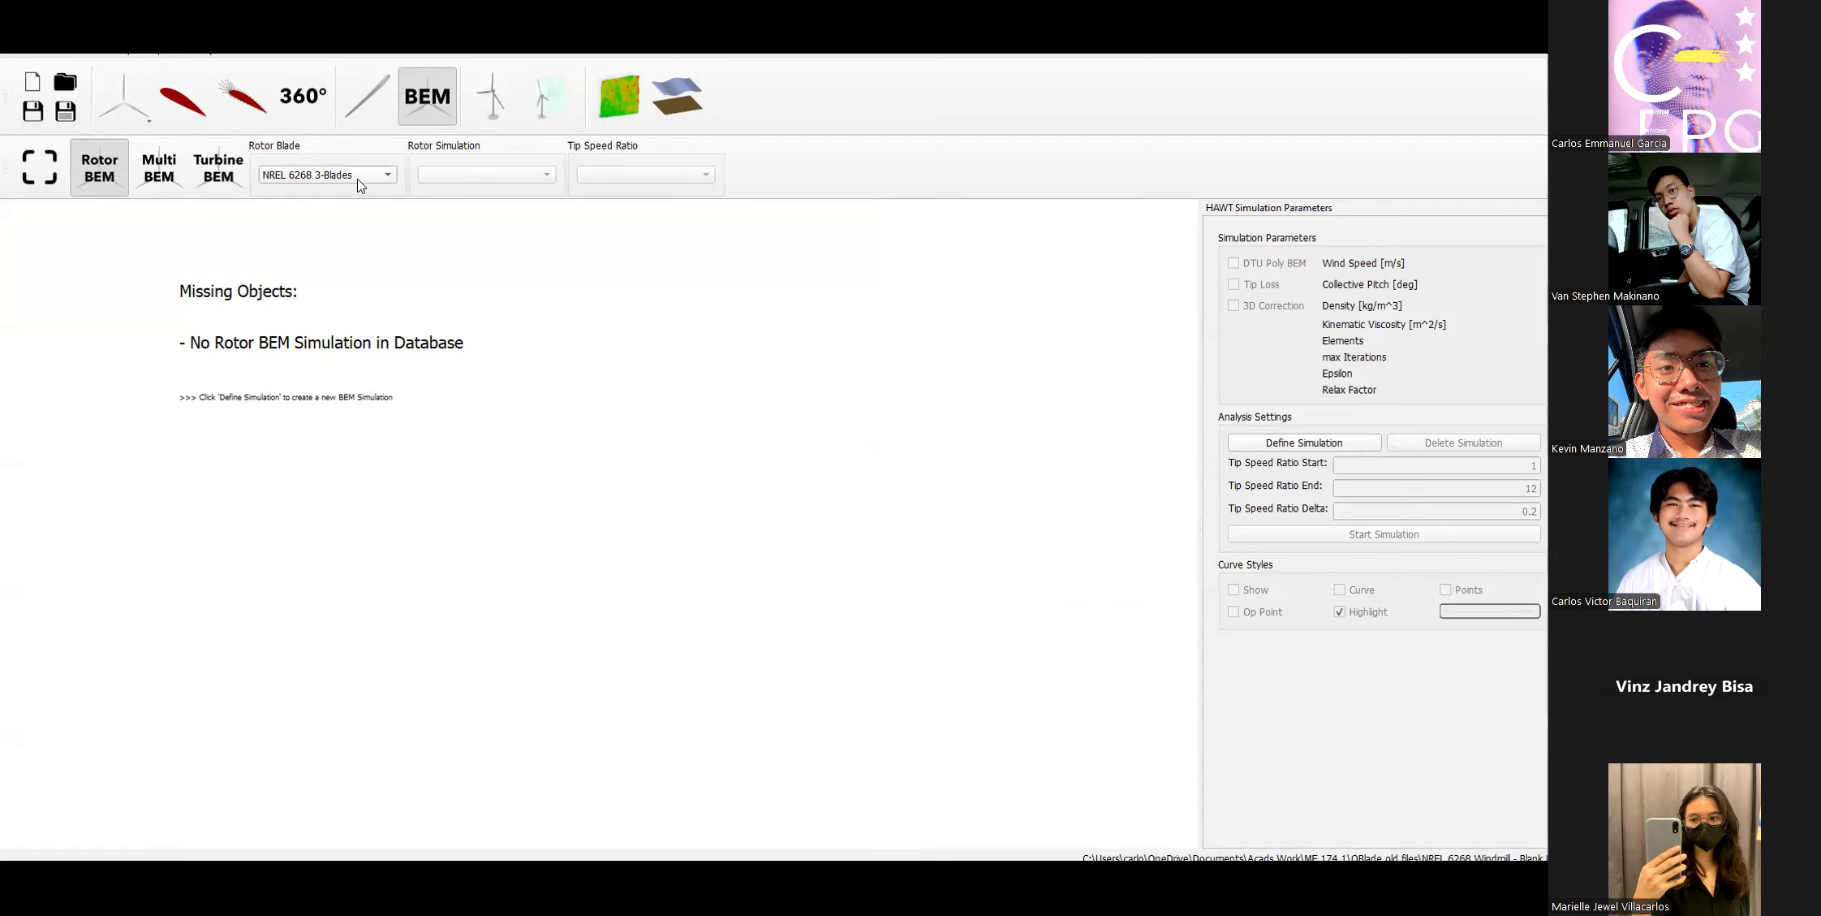
pyautogui.click(1284, 445)
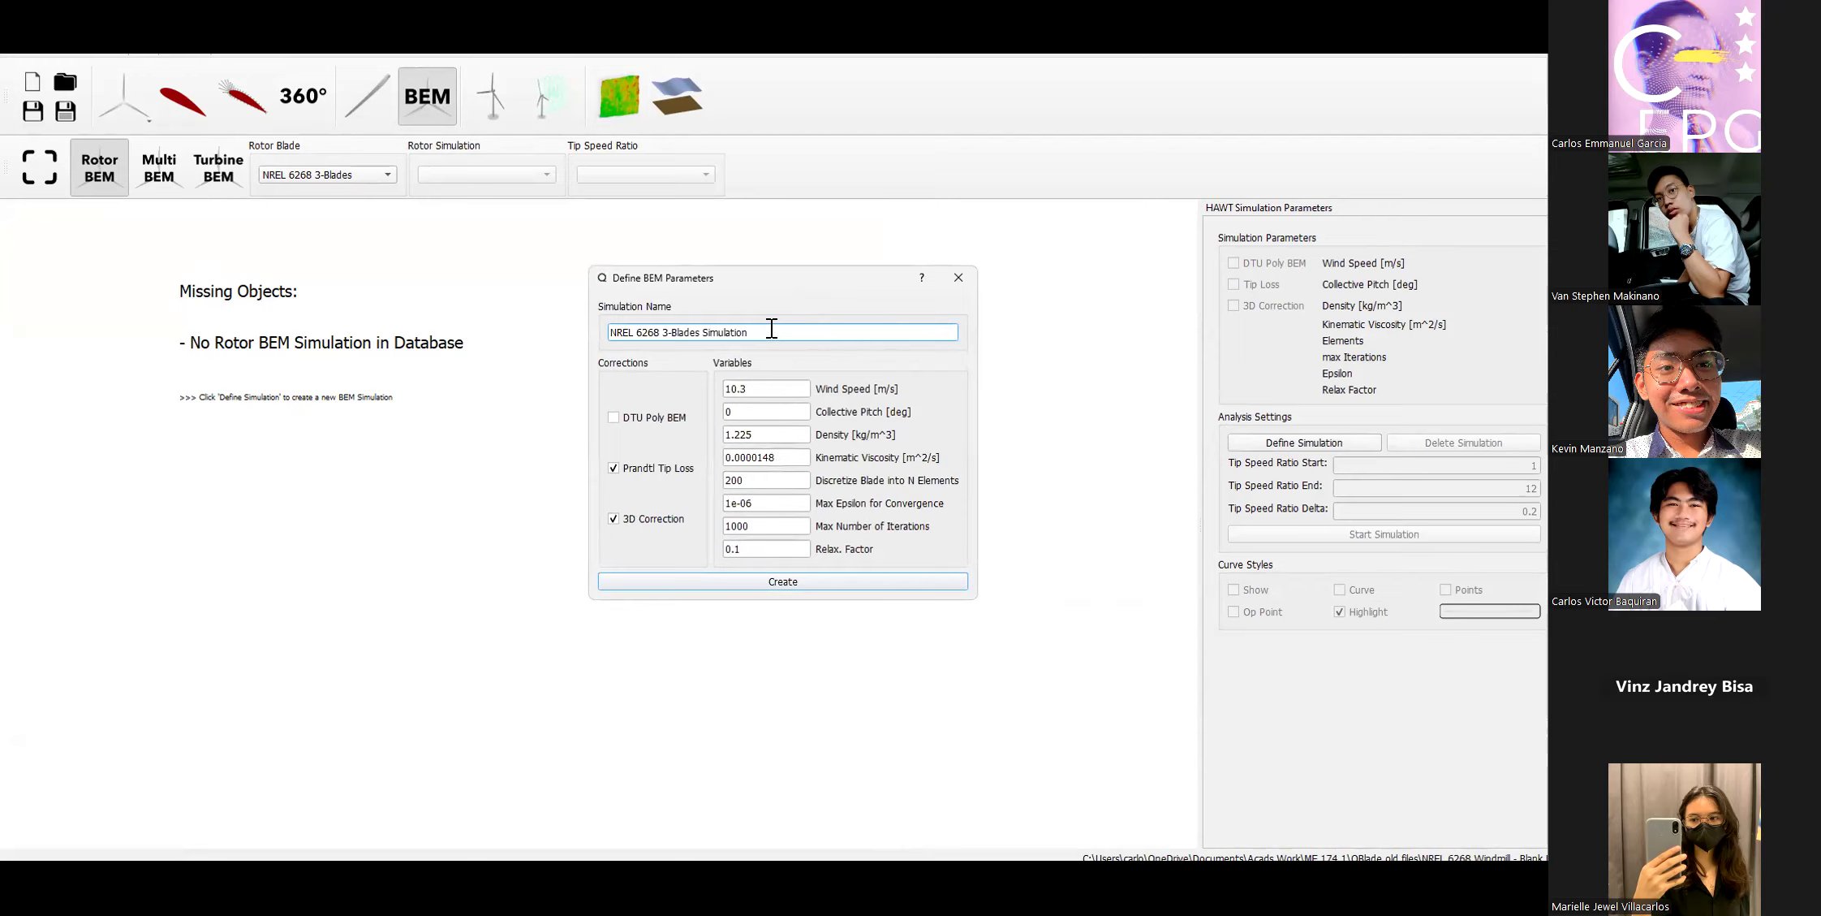
pyautogui.write('1')
pyautogui.moveTo(827, 286); pyautogui.dragTo(794, 276)
pyautogui.click(740, 380)
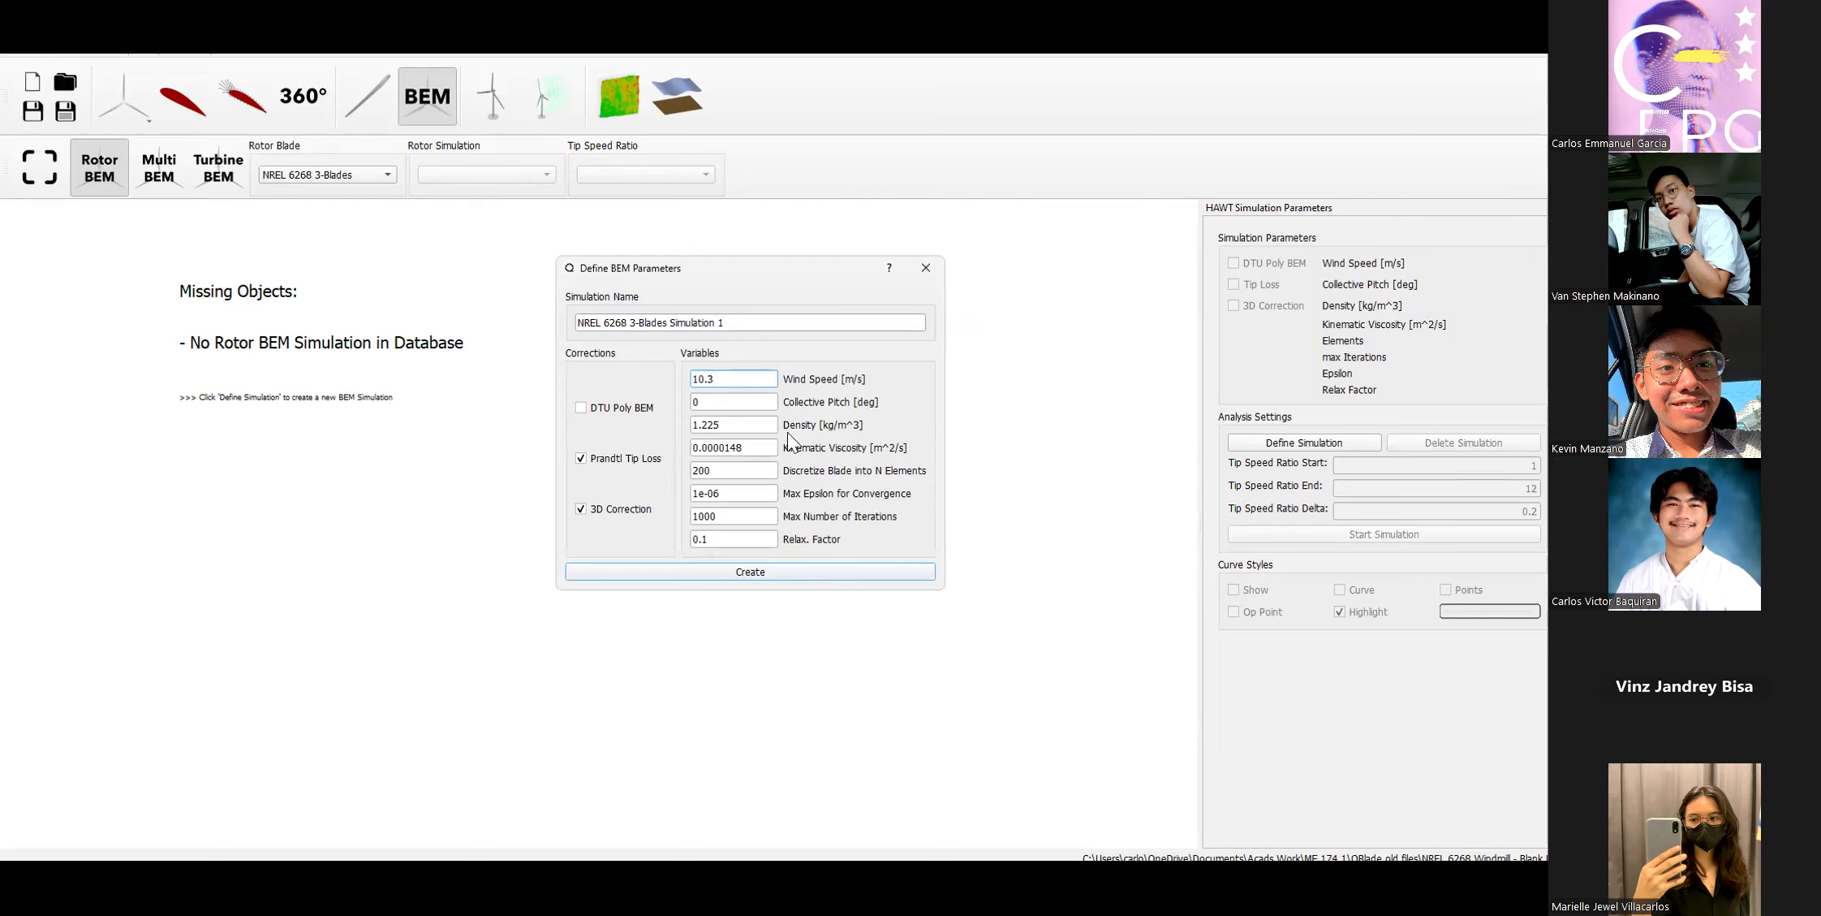
pyautogui.press('BackSpace')
pyautogui.click(733, 403)
# Switch to the Excel blade data workbook and place its flow details beside the BEM parameters for comparison.
pyautogui.hotkey('alt', 'Tab')
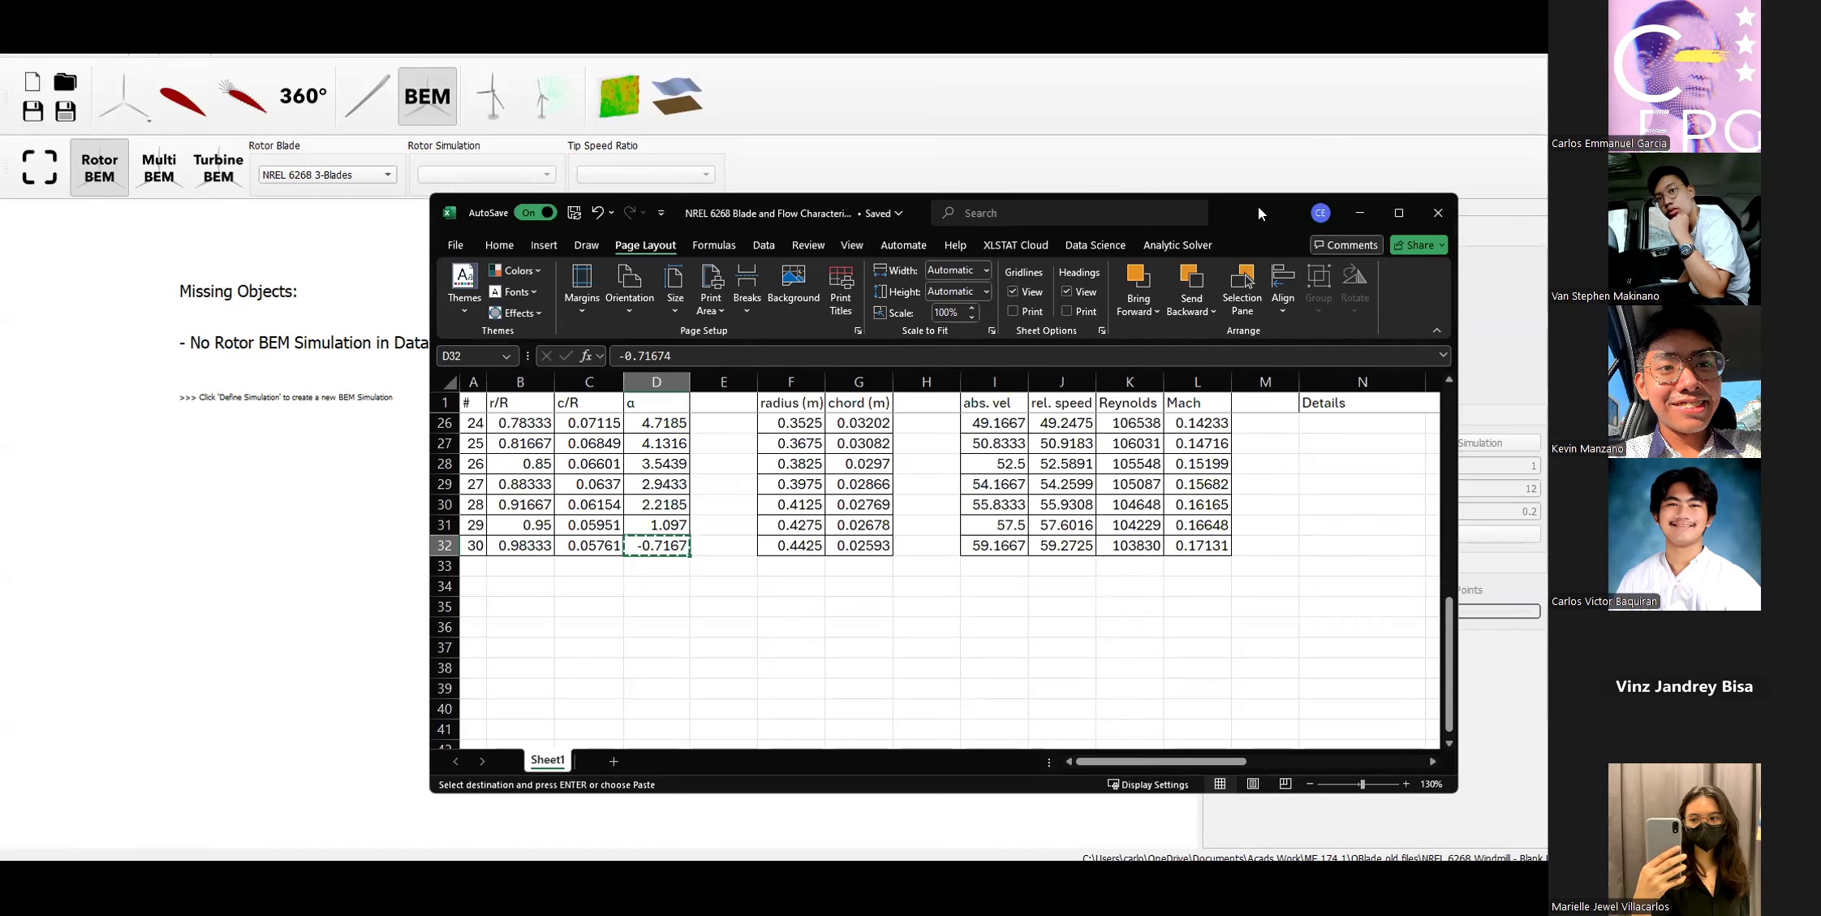
pyautogui.moveTo(1254, 211); pyautogui.dragTo(875, 443)
pyautogui.click(822, 275)
pyautogui.moveTo(821, 269); pyautogui.dragTo(1155, 216)
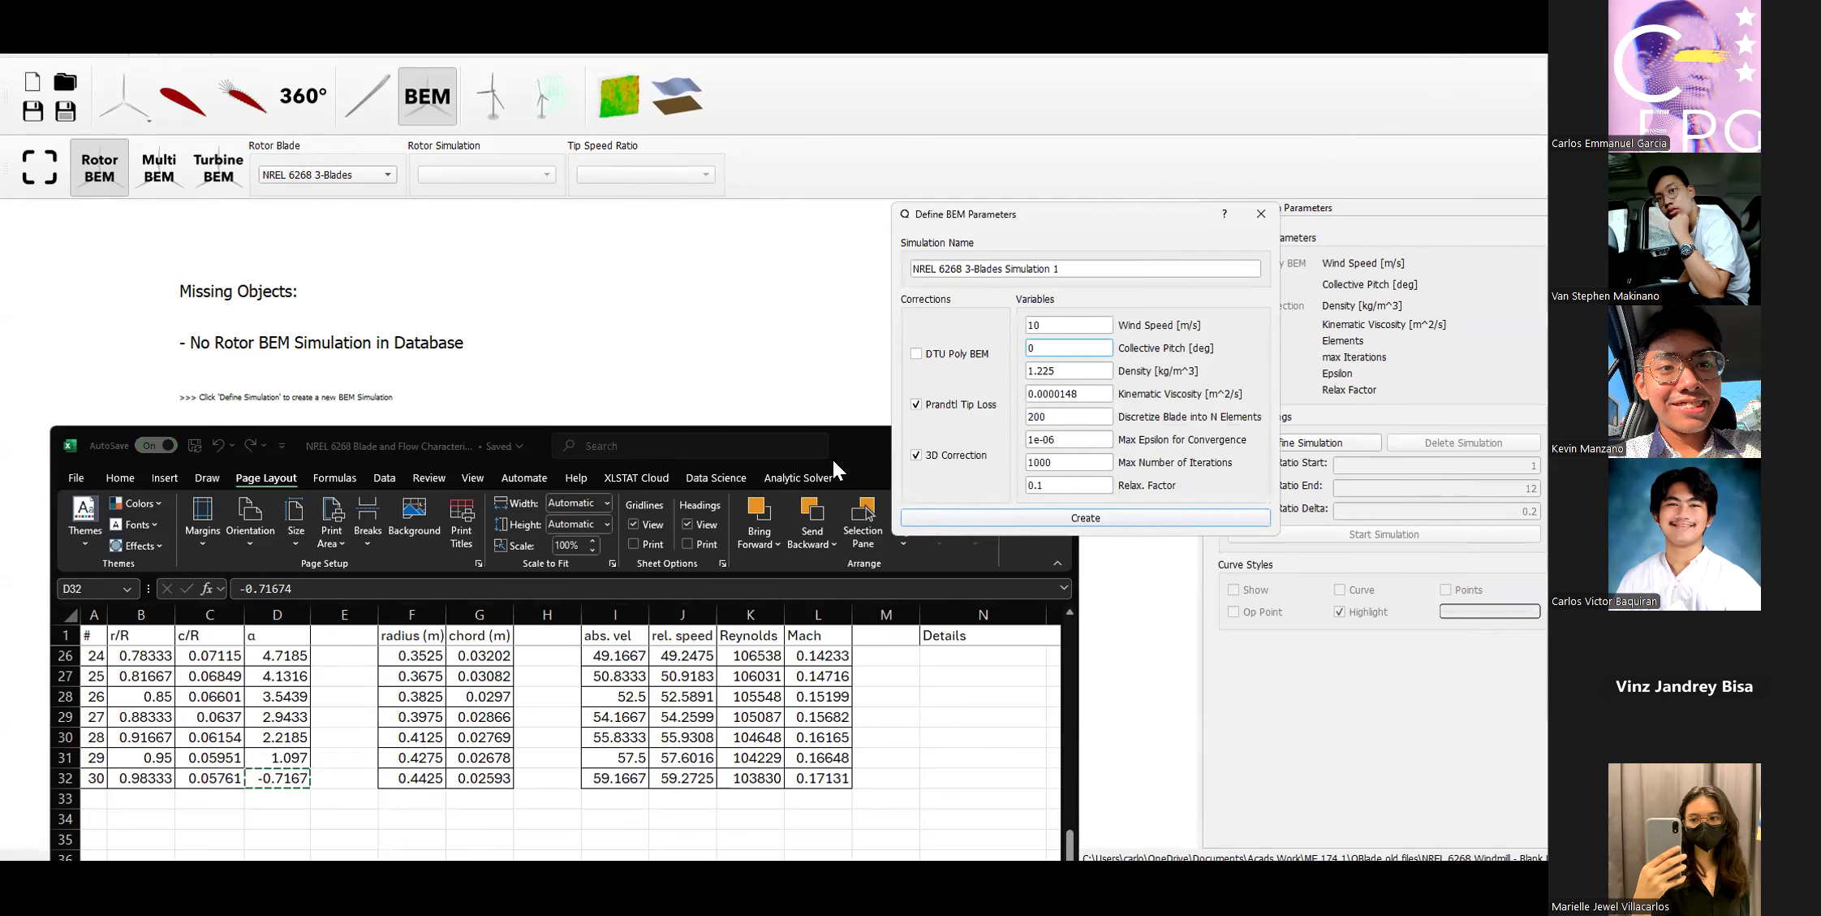
pyautogui.click(833, 445)
pyautogui.moveTo(832, 444); pyautogui.dragTo(790, 325)
pyautogui.scroll(8, 711, 649)
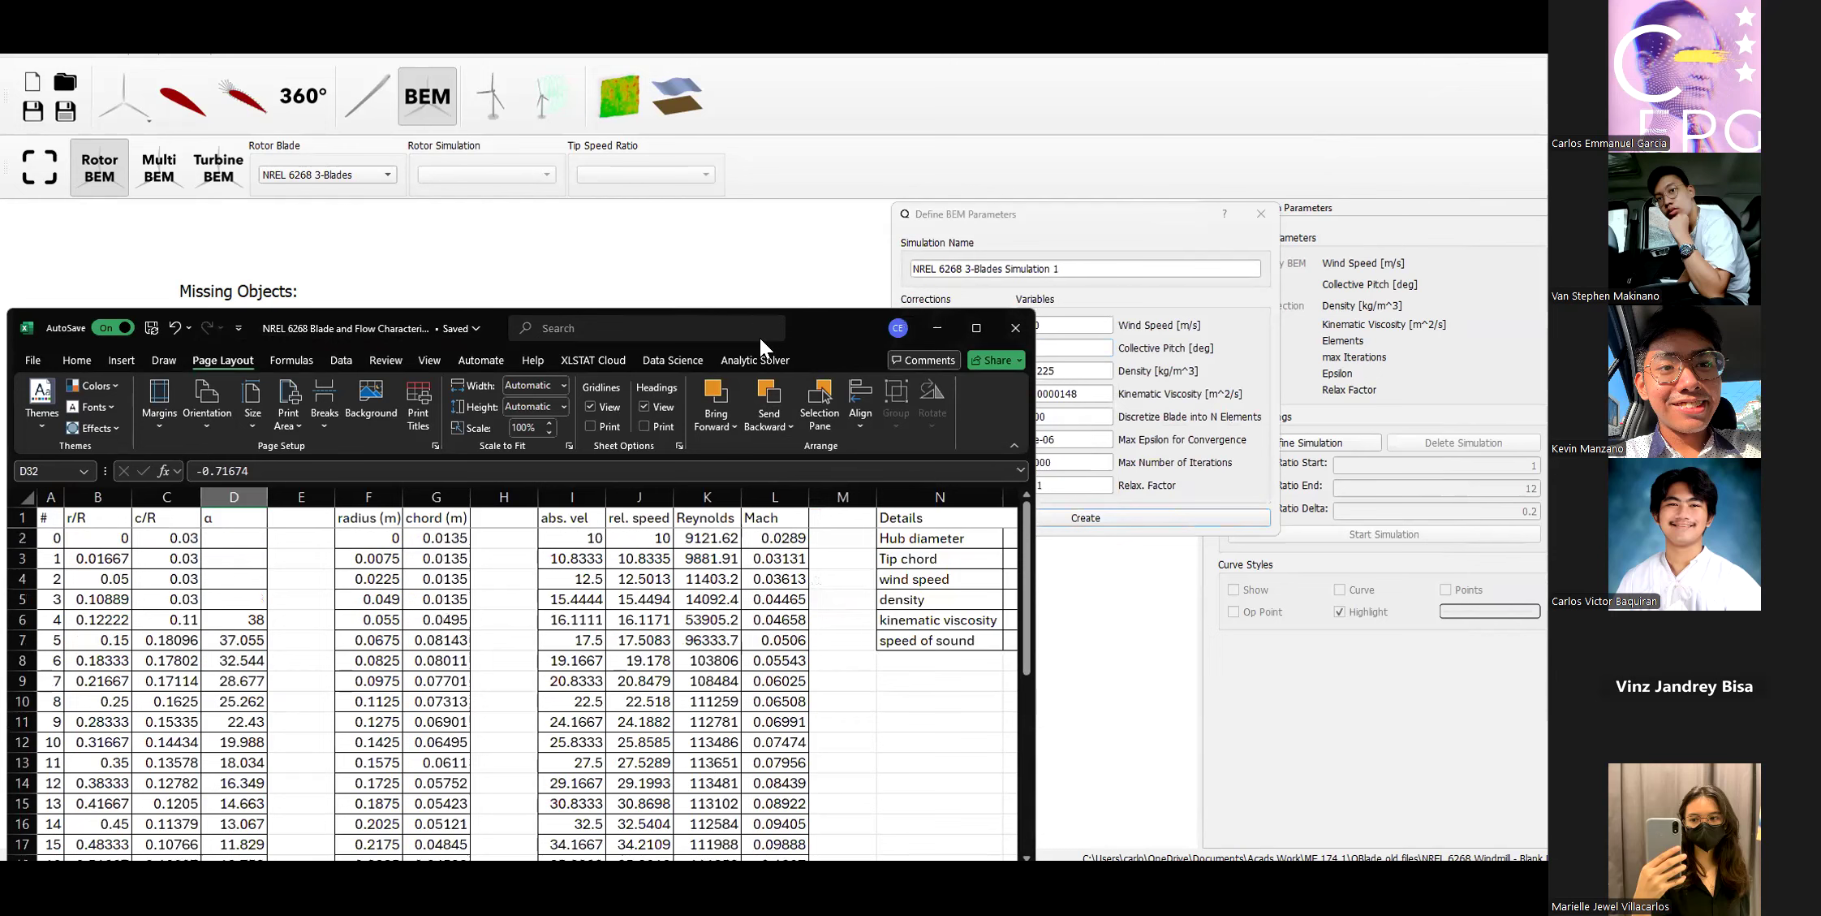
pyautogui.moveTo(820, 328); pyautogui.dragTo(666, 203)
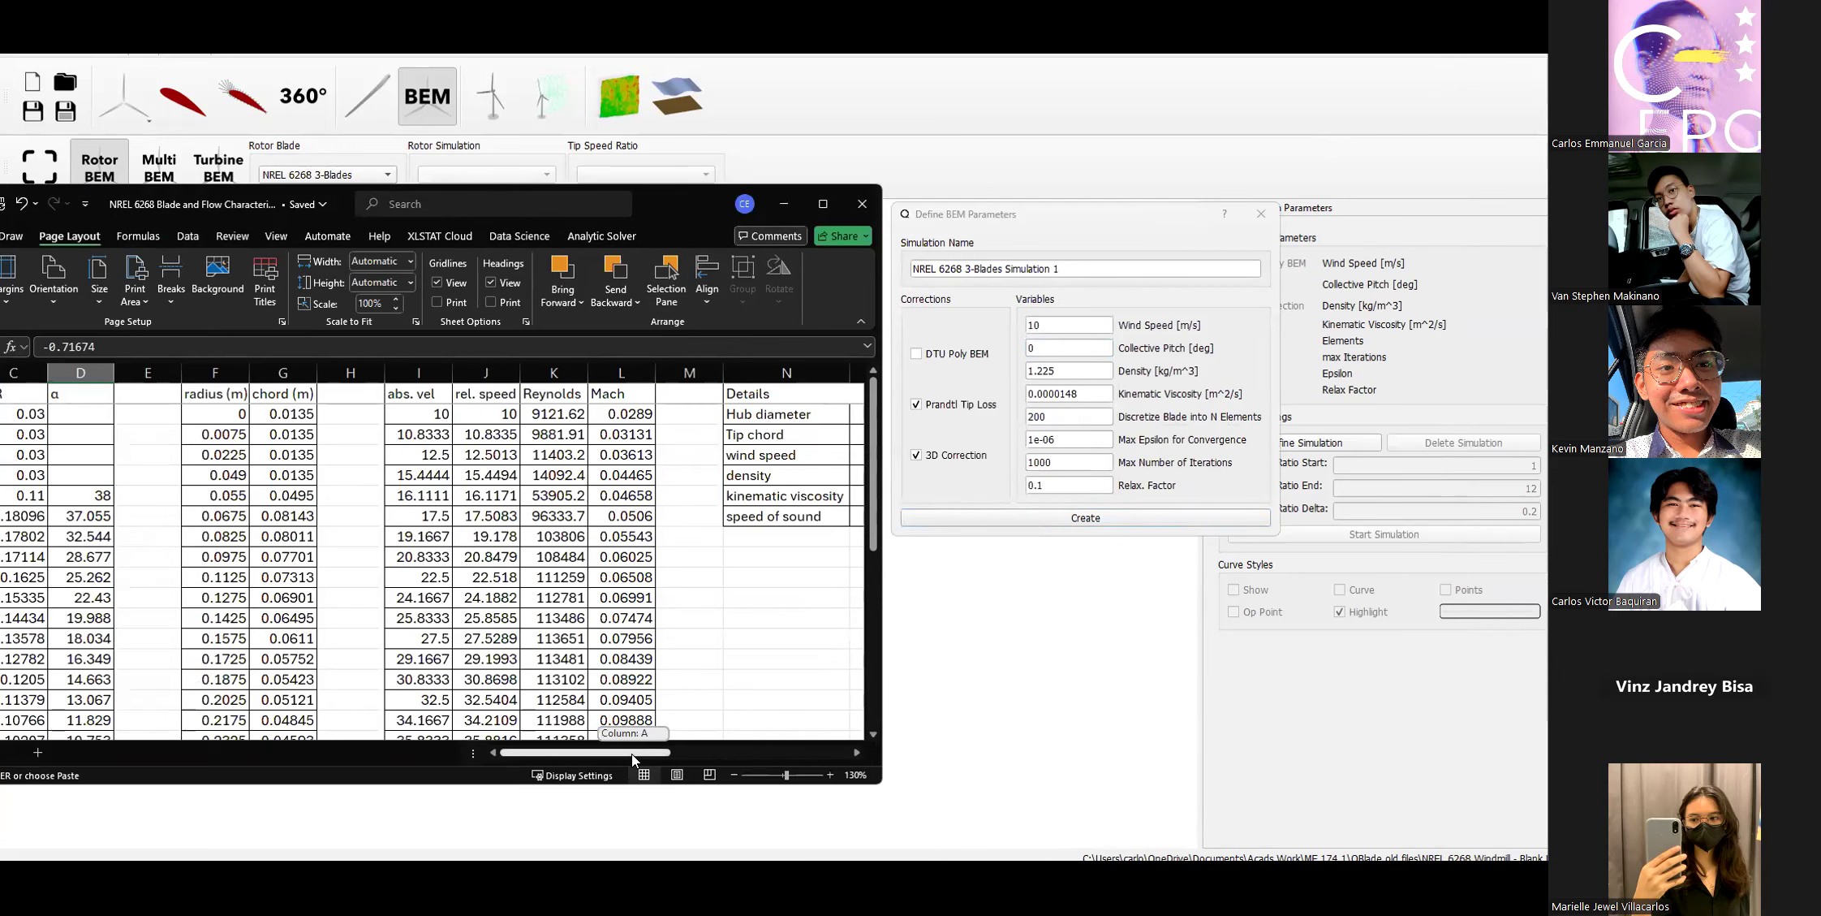
pyautogui.moveTo(631, 752); pyautogui.dragTo(689, 743)
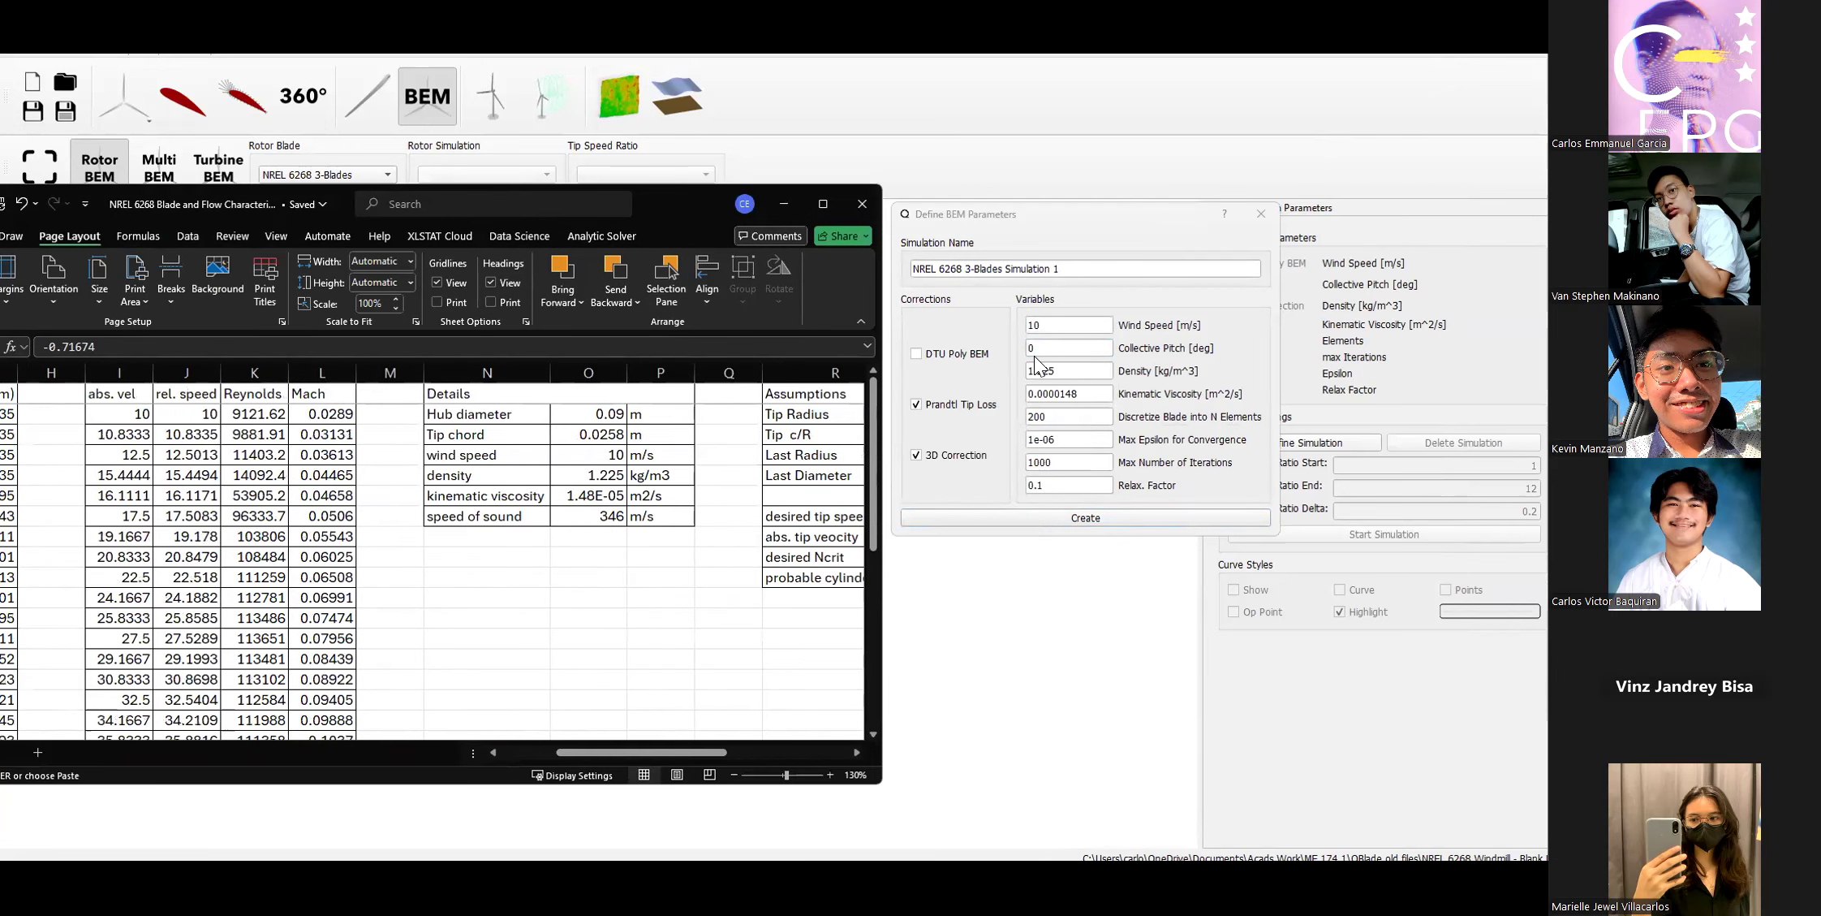
# Check the density, viscosity, element count and convergence values, create the BEM simulation, and put the Excel workbook away.
pyautogui.click(1069, 370)
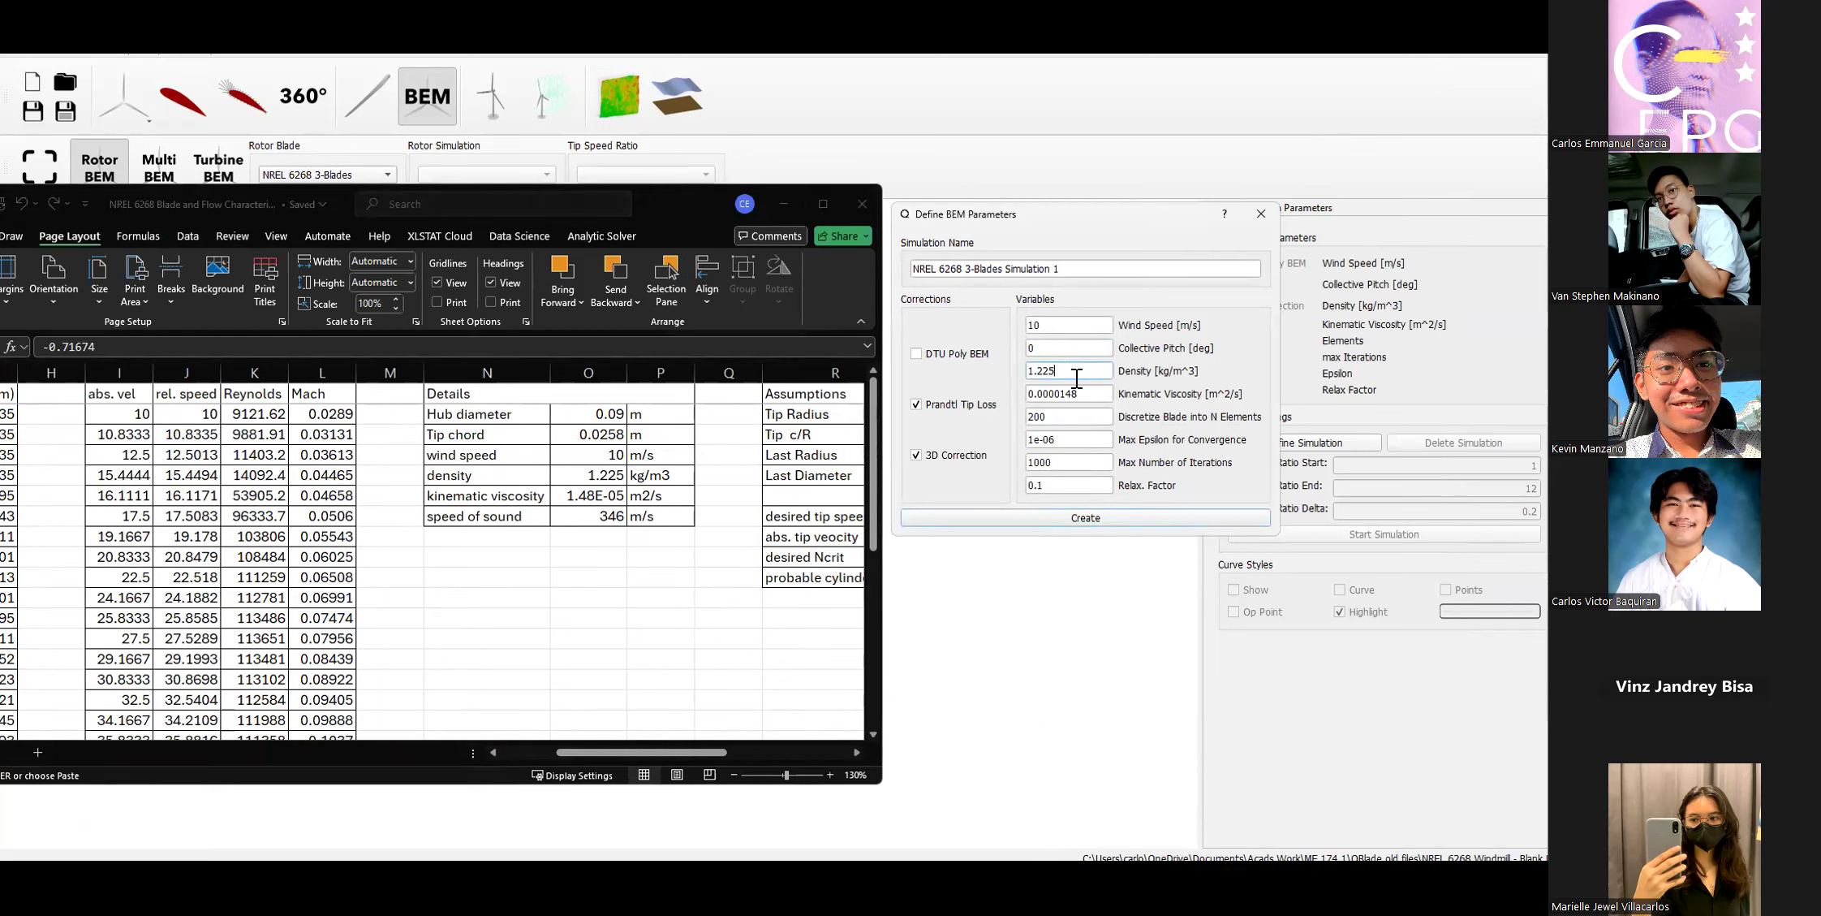
pyautogui.click(1088, 393)
pyautogui.click(1060, 416)
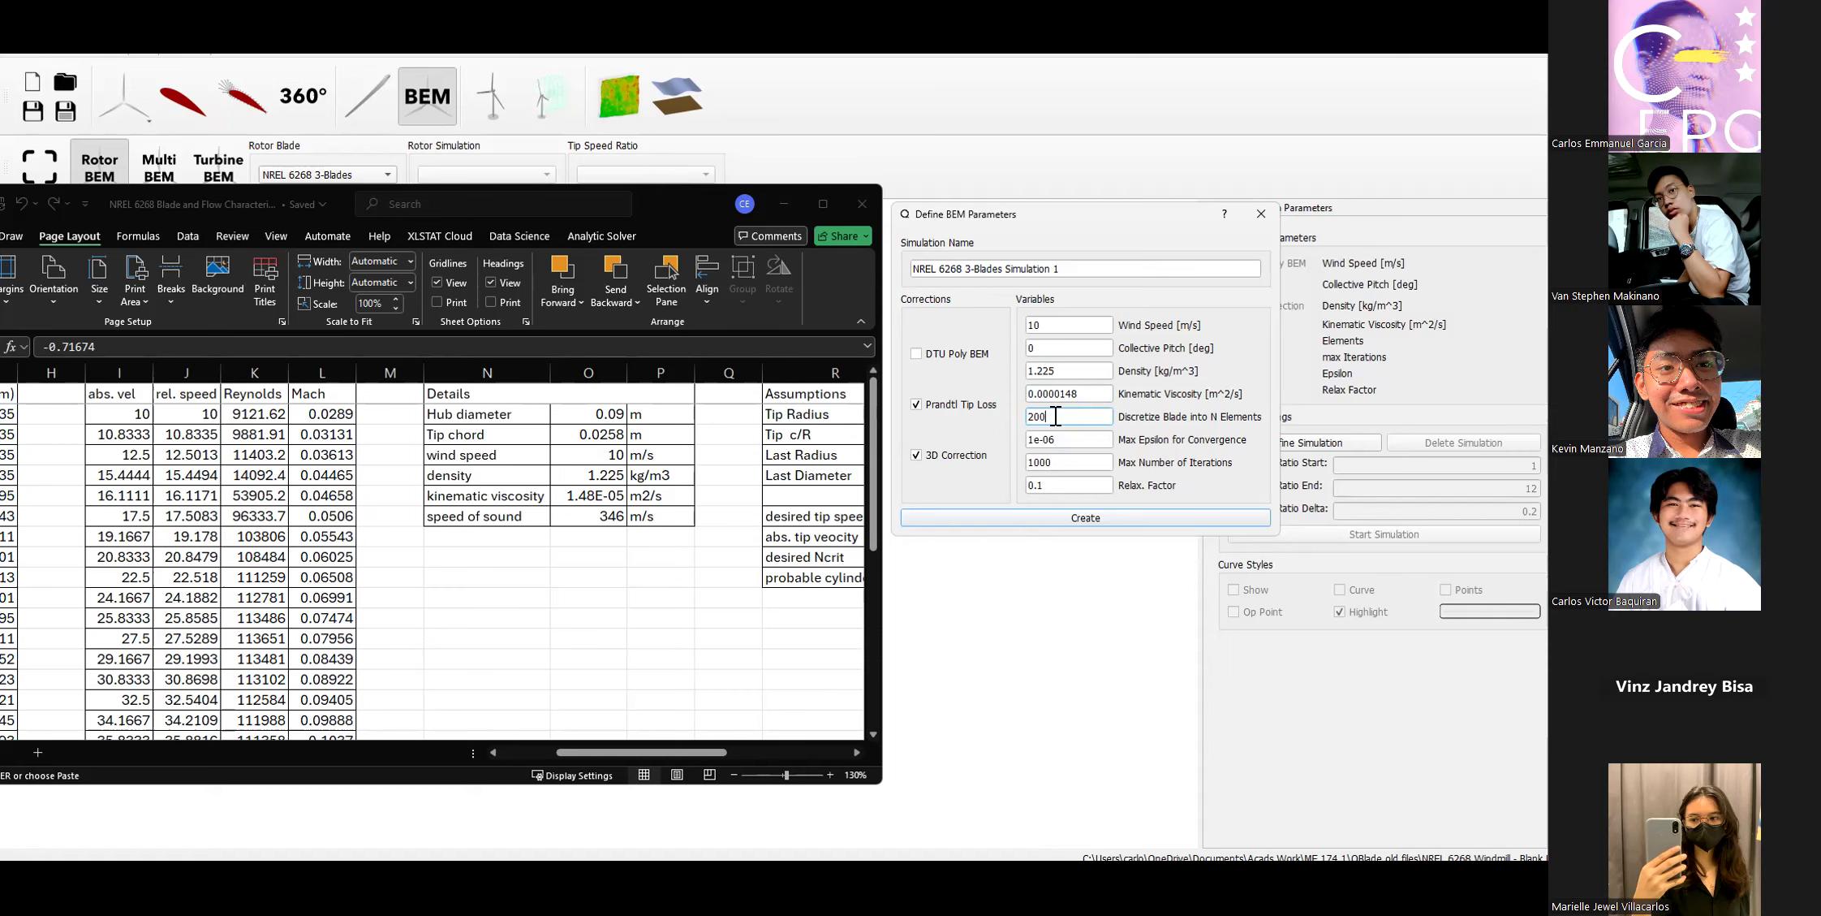
pyautogui.click(1069, 445)
pyautogui.click(1063, 465)
pyautogui.click(1121, 518)
pyautogui.click(784, 204)
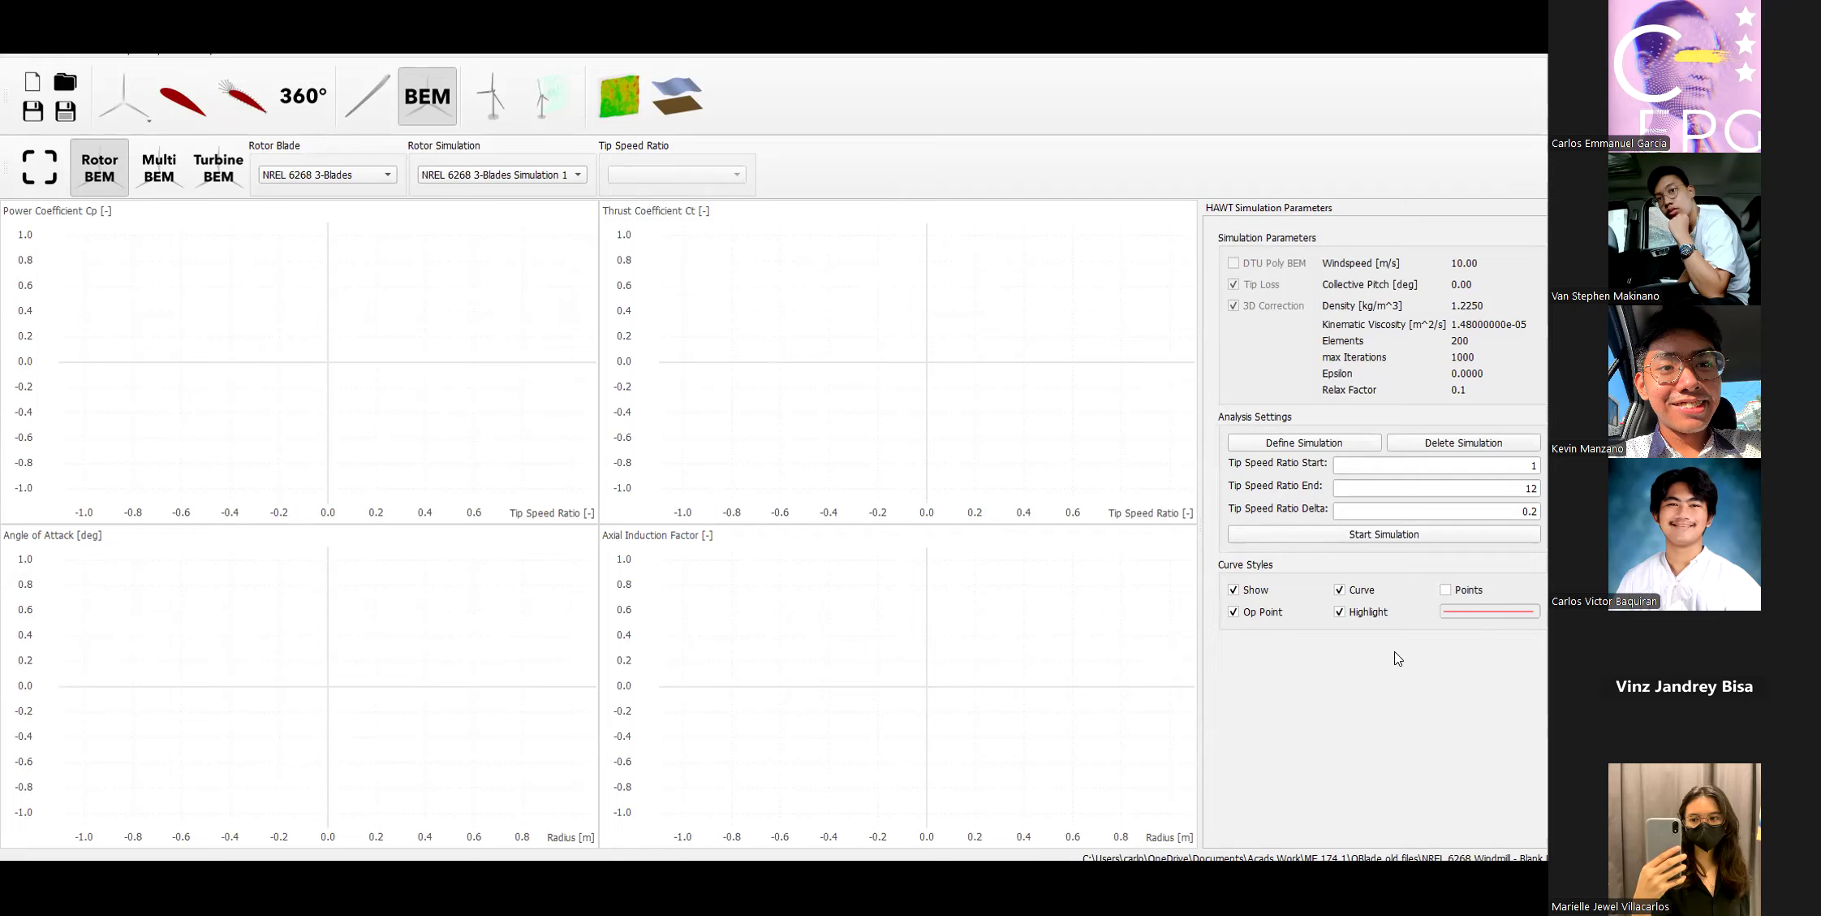
# Review the tip speed ratio range and the BEM parameter definition without changing them.
pyautogui.click(1432, 464)
pyautogui.click(1498, 509)
pyautogui.click(1486, 487)
pyautogui.click(1351, 442)
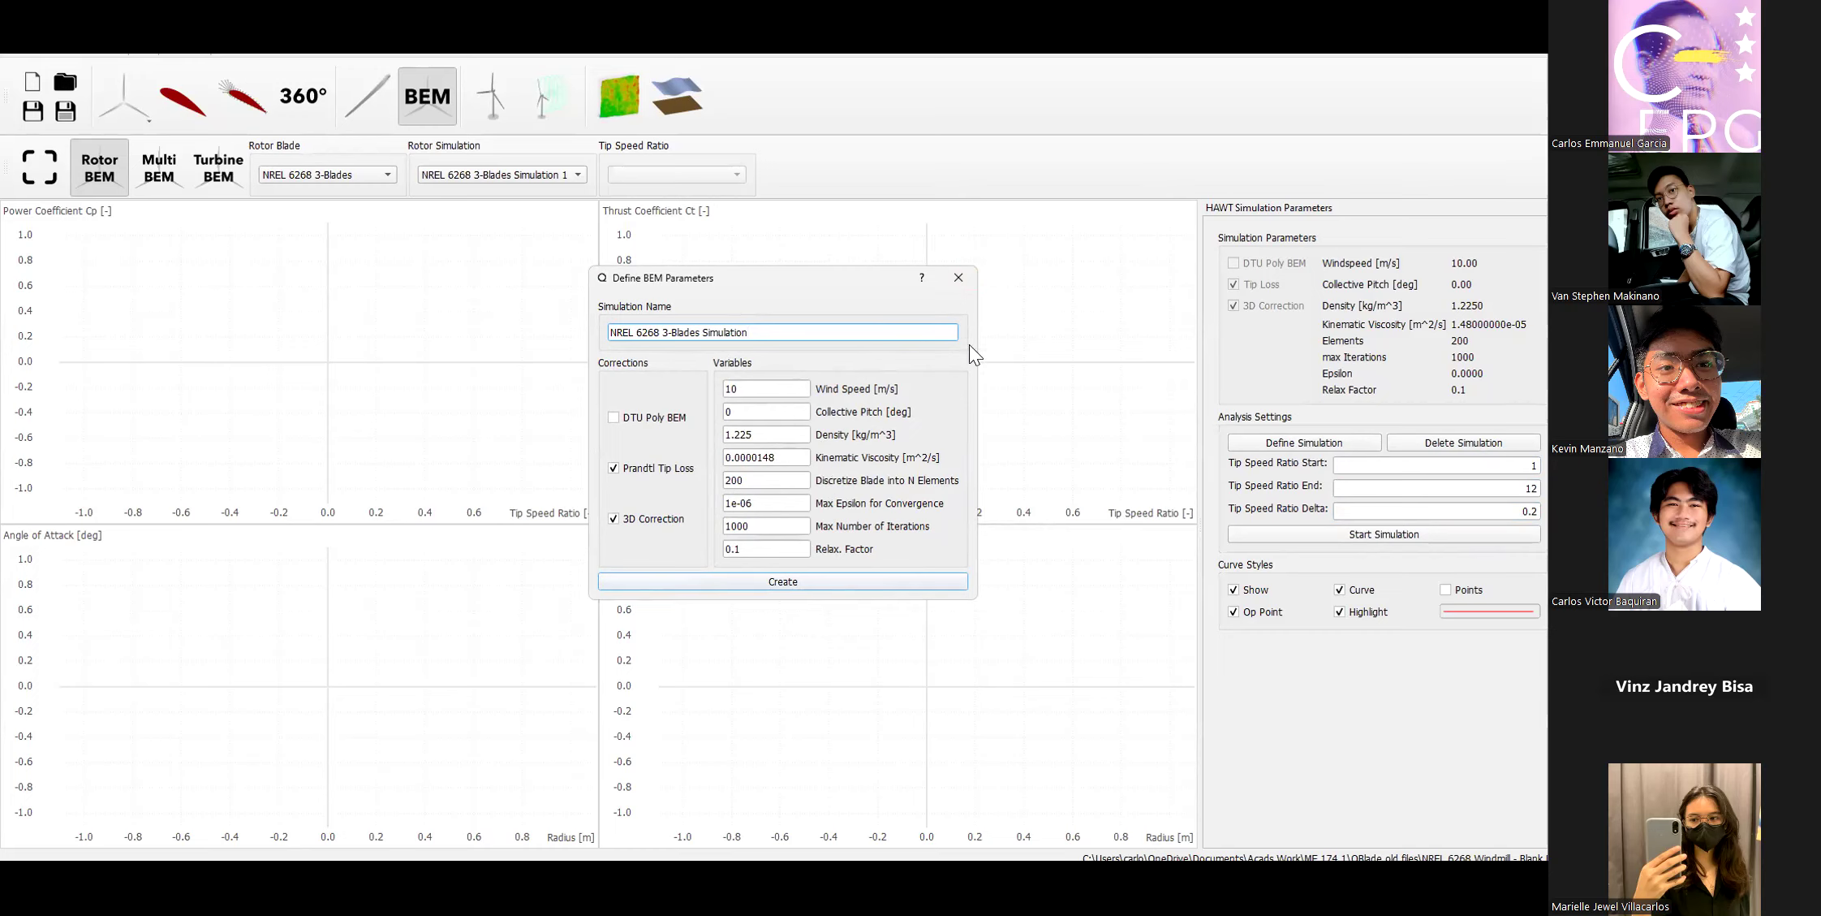
pyautogui.click(960, 276)
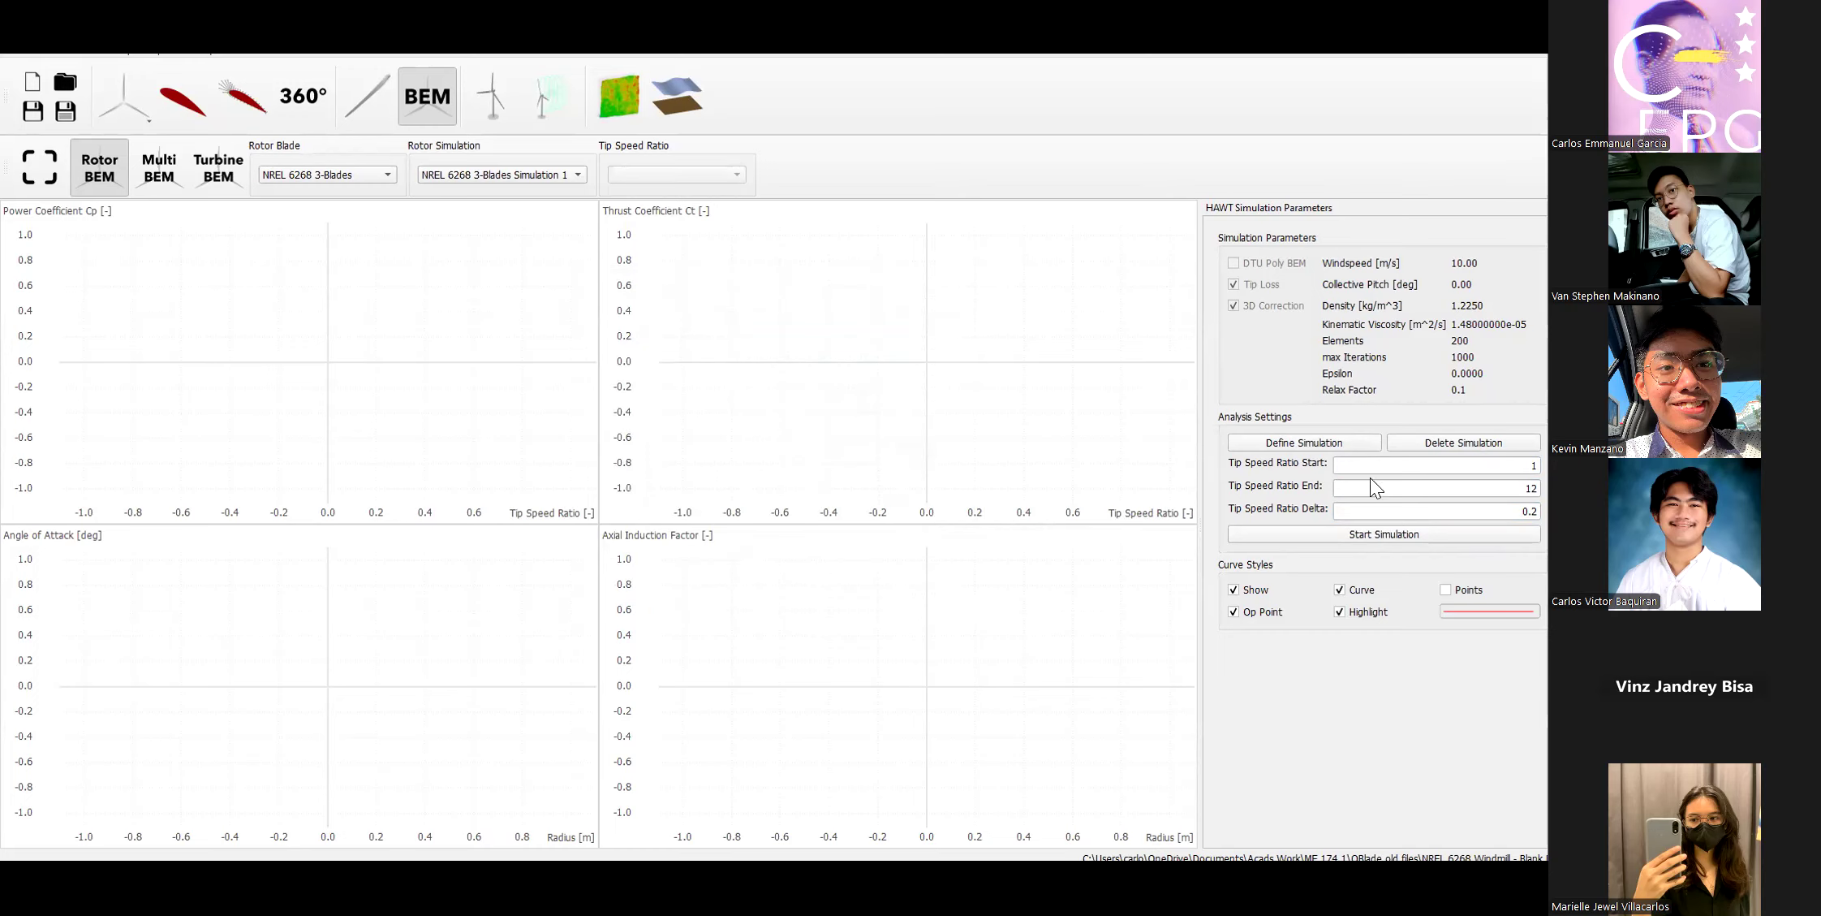
# Run the BEM simulation for tip speed ratios from 1 to 12 in increments of 0.2.
pyautogui.click(1469, 465)
pyautogui.click(1467, 509)
pyautogui.click(1366, 535)
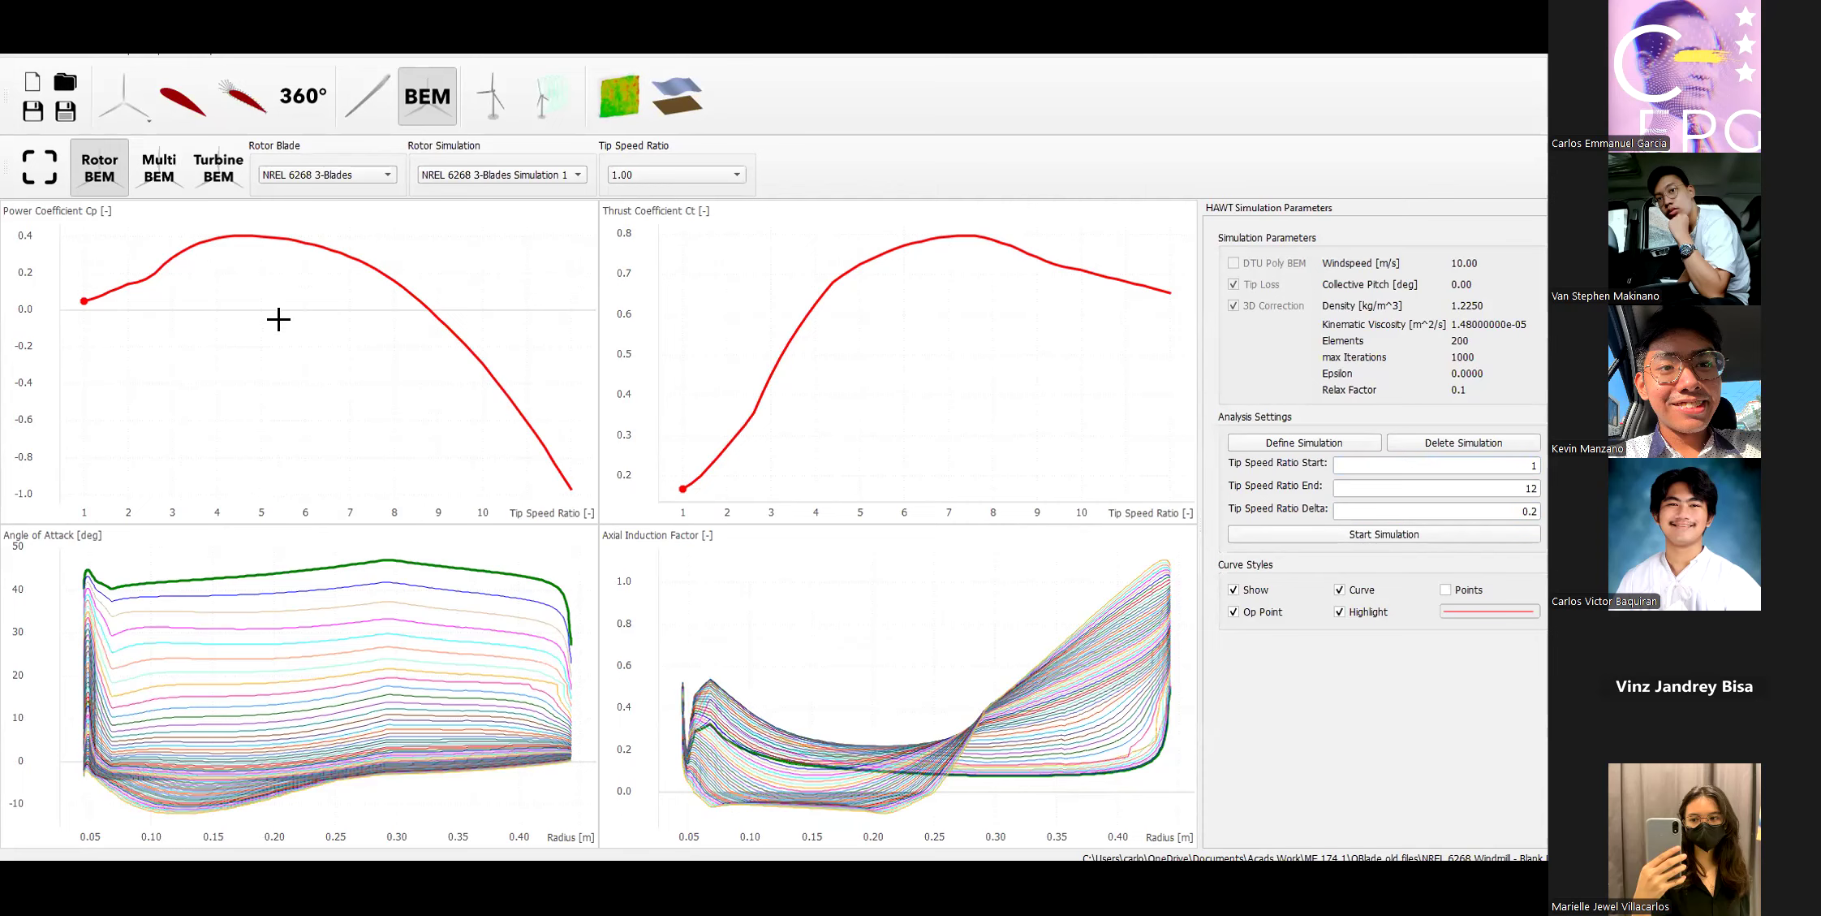
# Highlight the simulation results at a tip speed ratio of 5.00.
pyautogui.moveTo(260, 299); pyautogui.dragTo(306, 362)
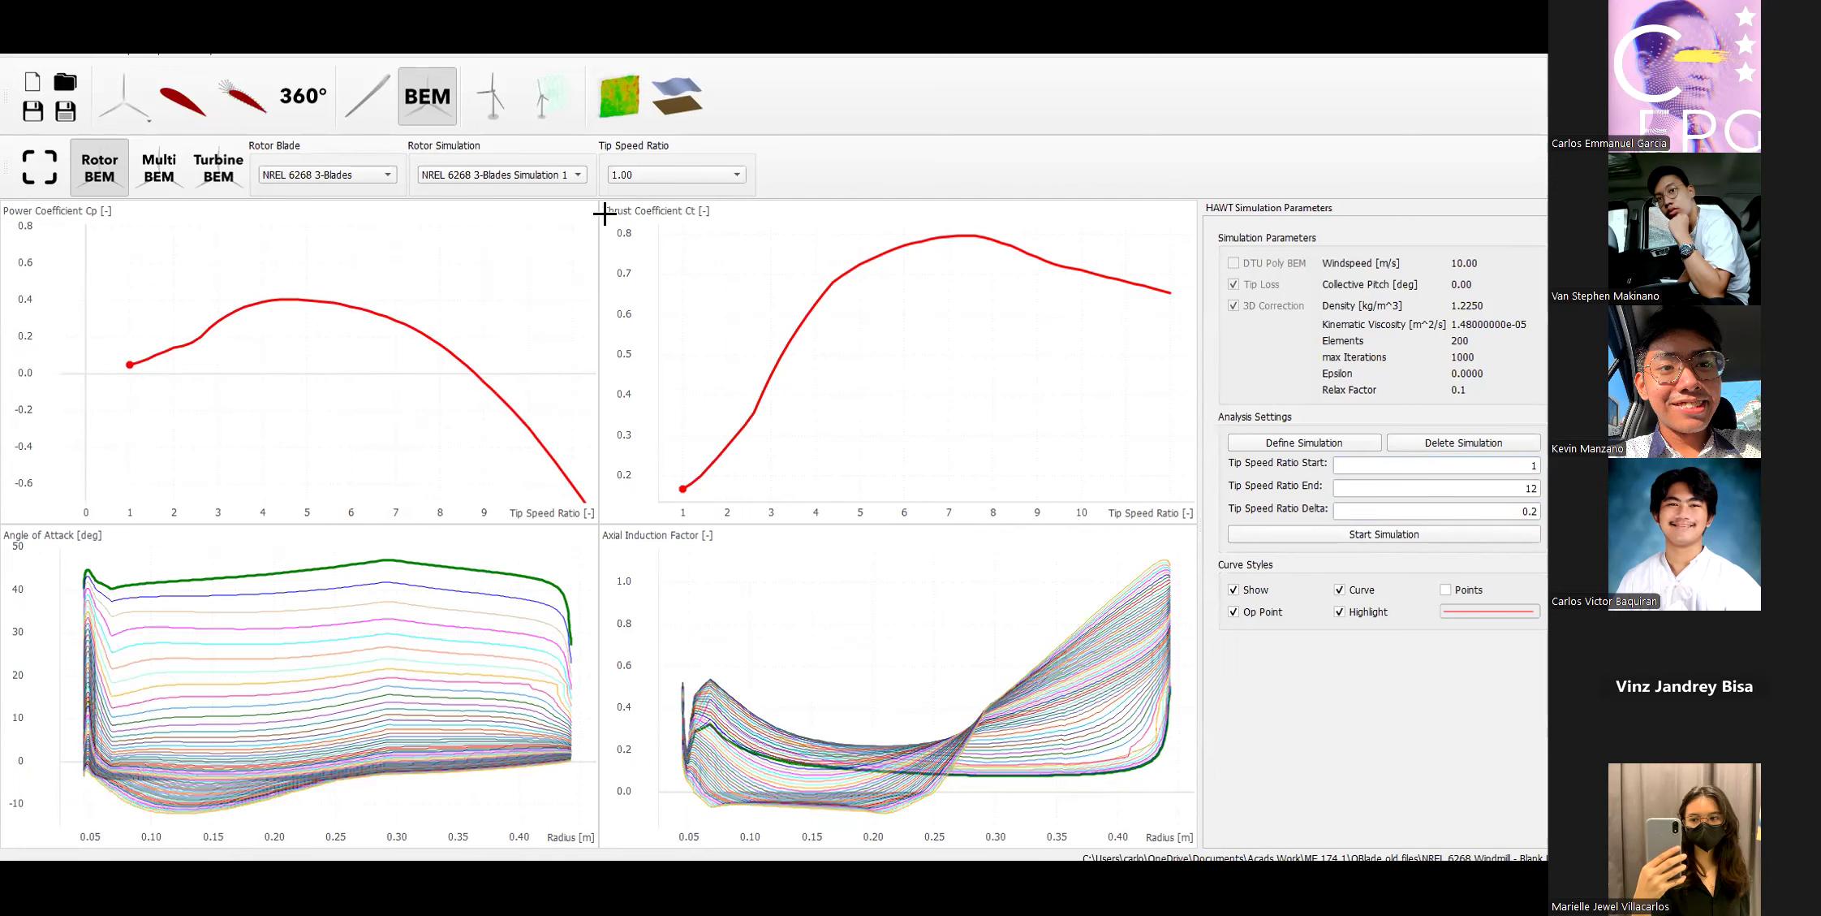
pyautogui.click(652, 176)
pyautogui.click(803, 168)
pyautogui.click(653, 172)
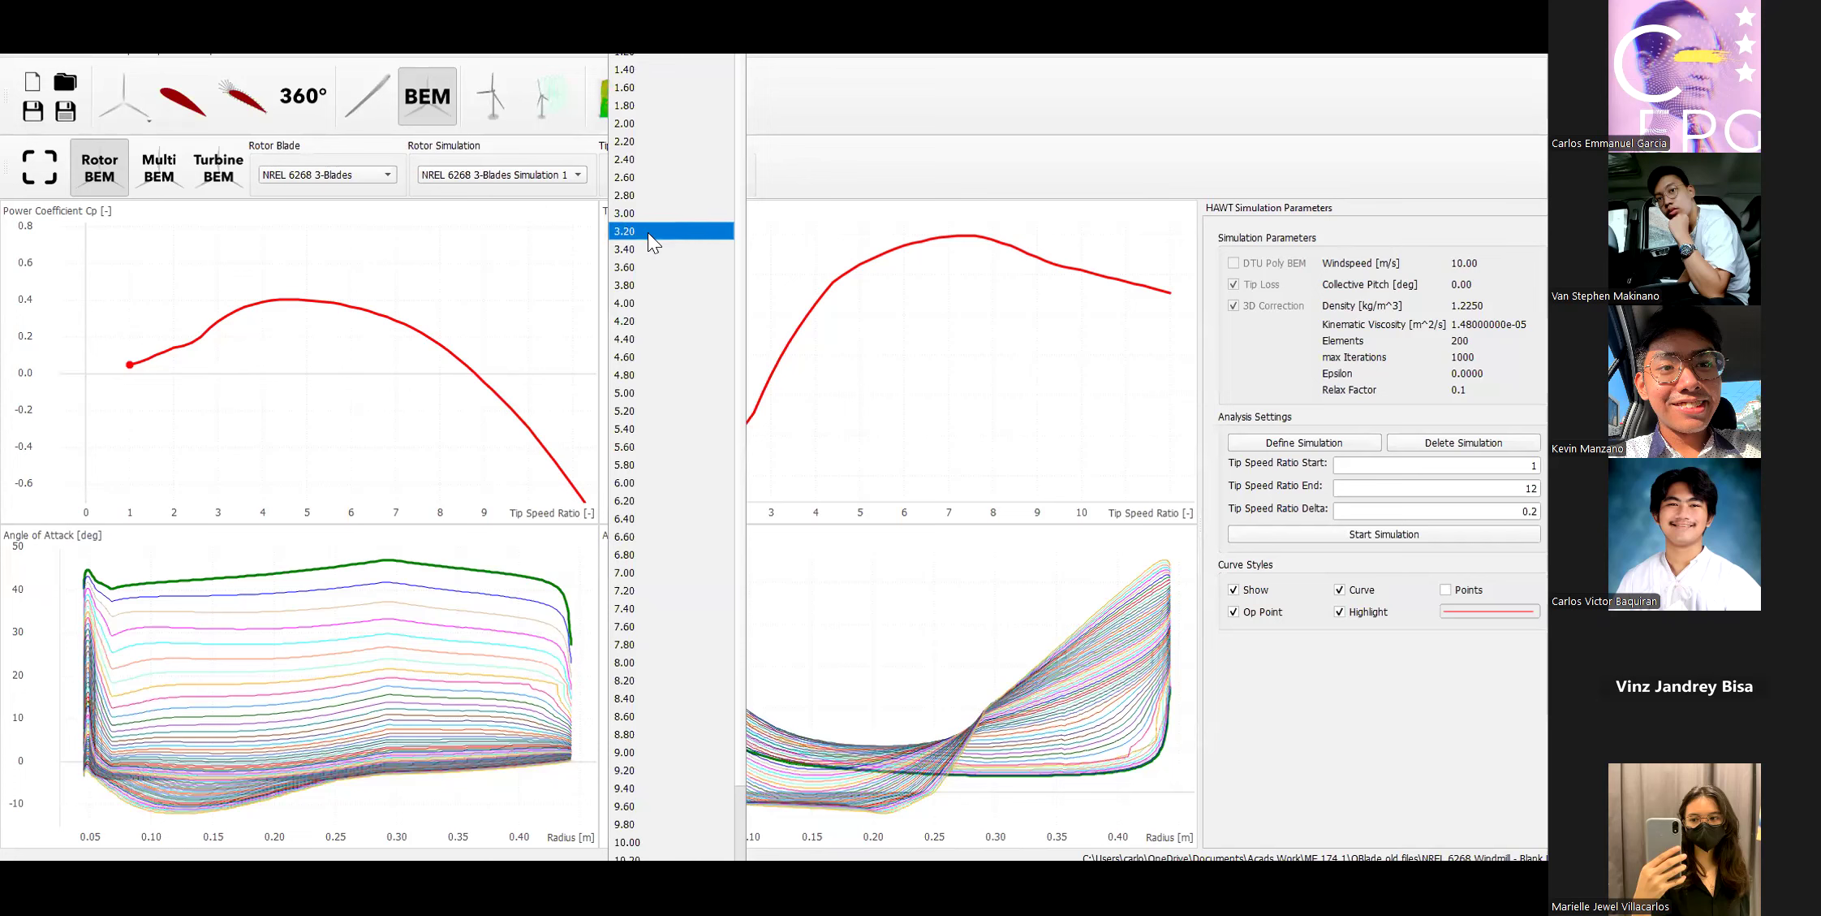
pyautogui.click(637, 391)
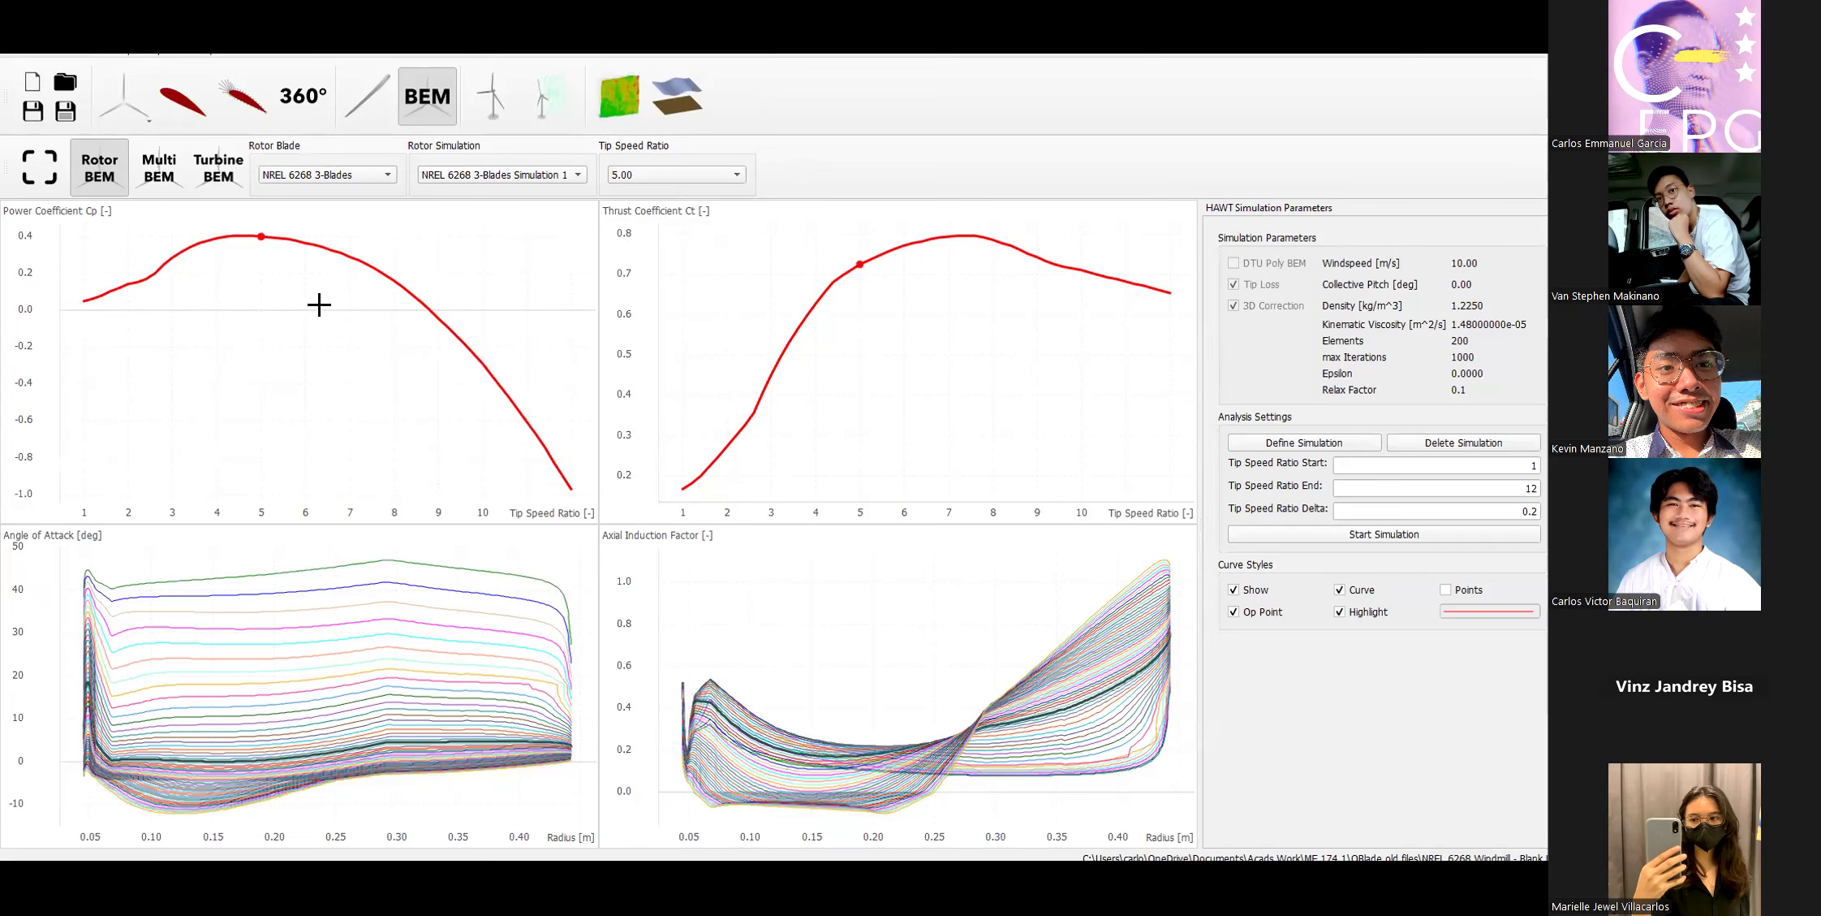
# Shift and zoom out the power coefficient graph to examine the curve's positive range.
pyautogui.moveTo(334, 305); pyautogui.dragTo(333, 470)
pyautogui.scroll(-3, 391, 394)
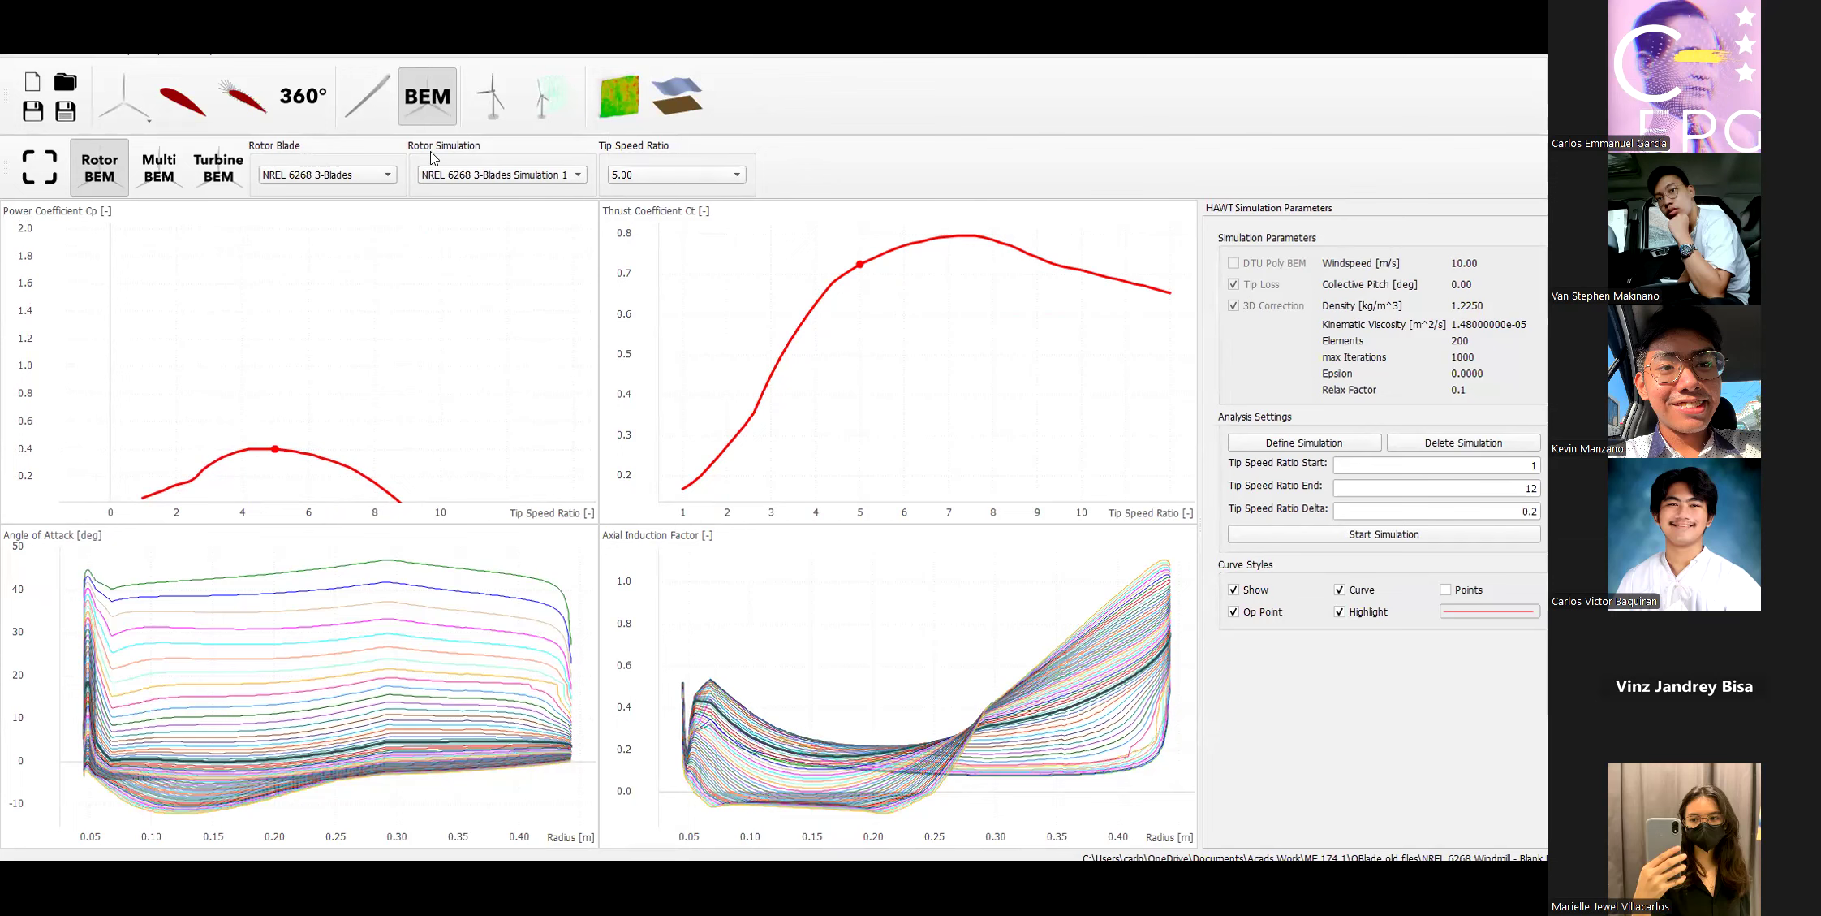
pyautogui.click(170, 53)
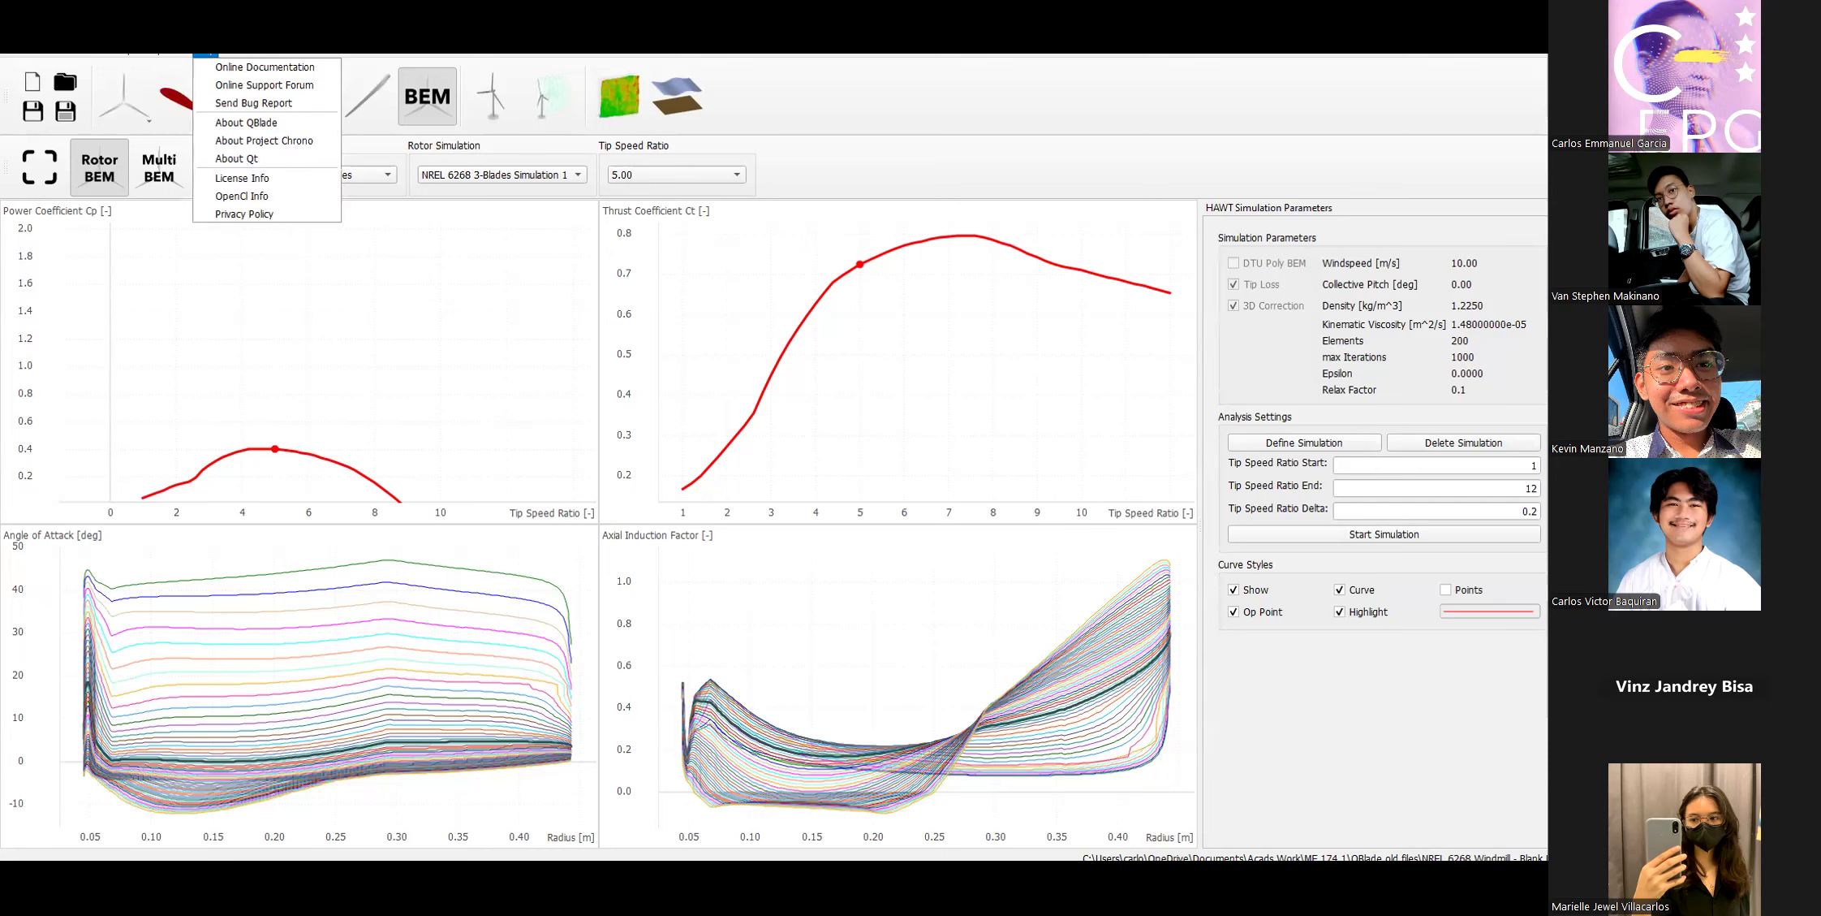
pyautogui.moveTo(131, 57)
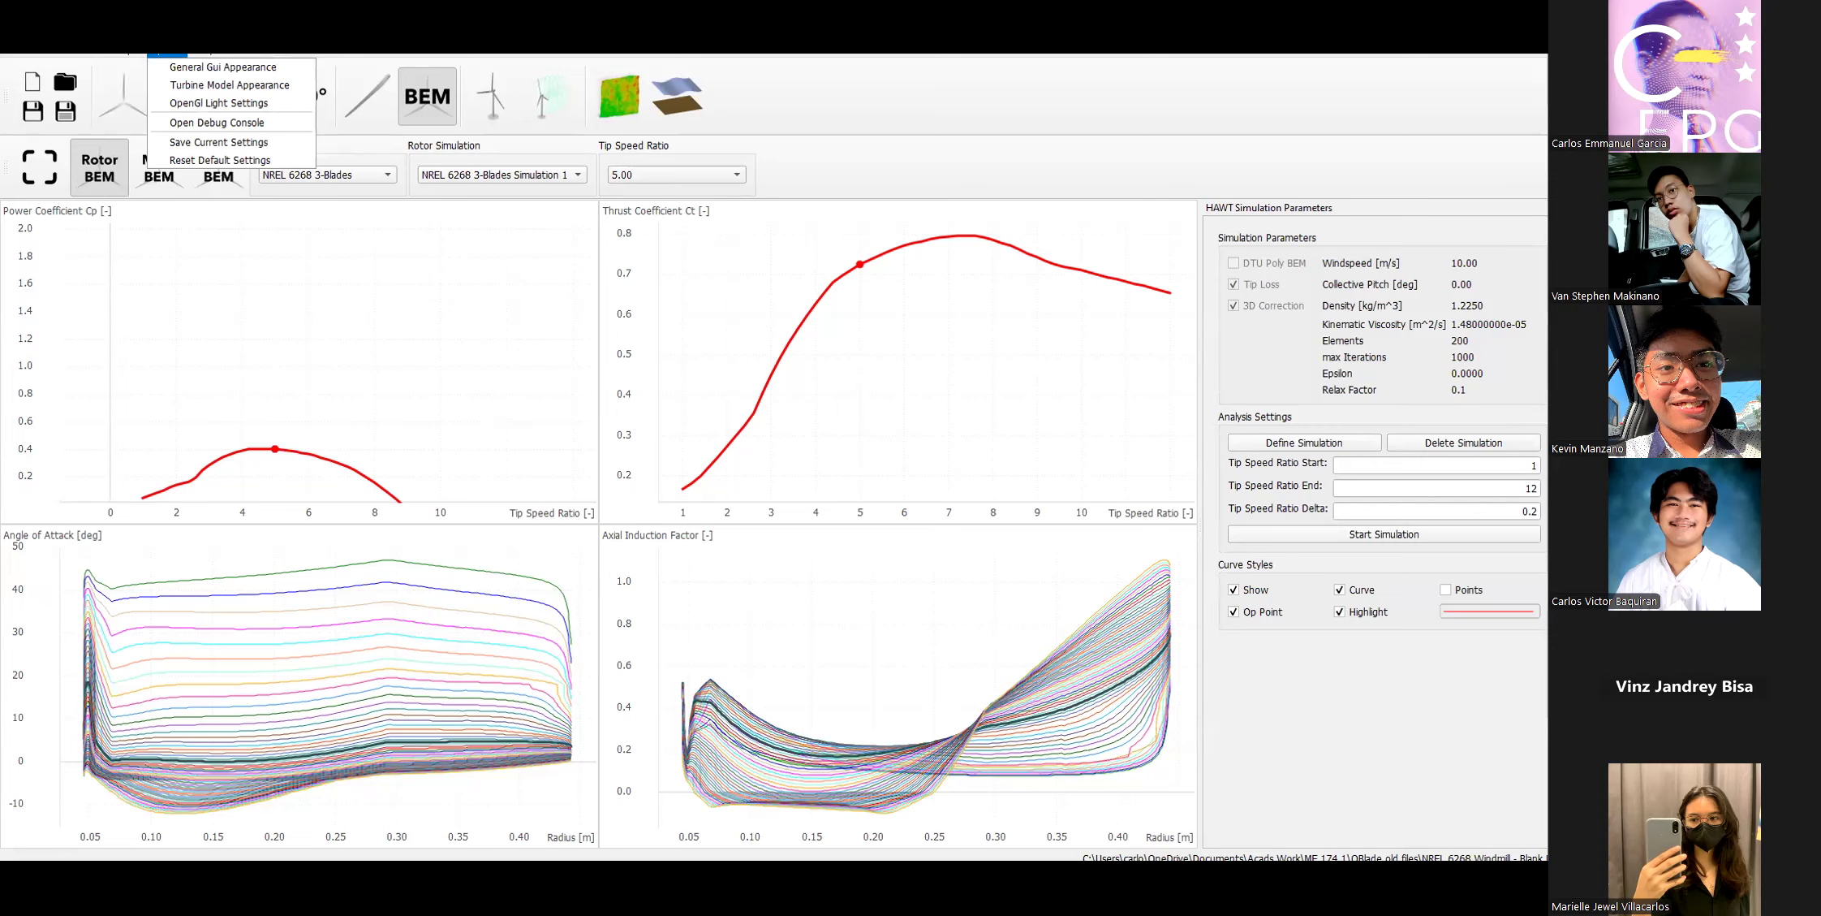
pyautogui.click(83, 54)
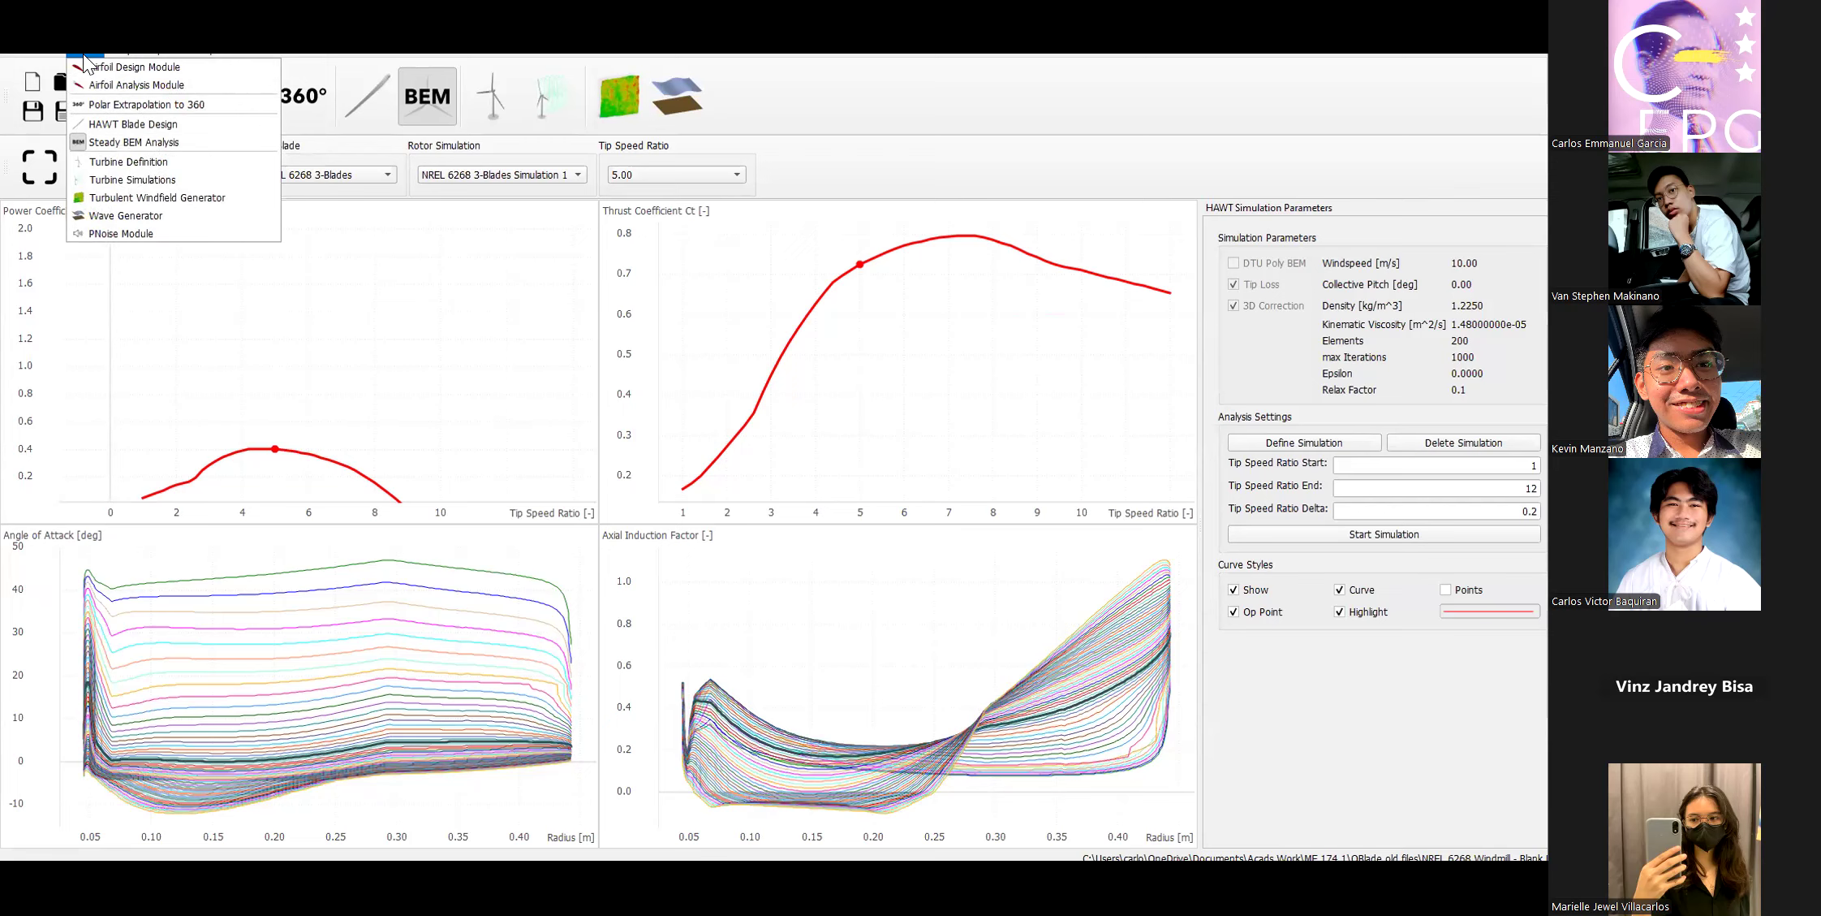
pyautogui.click(83, 55)
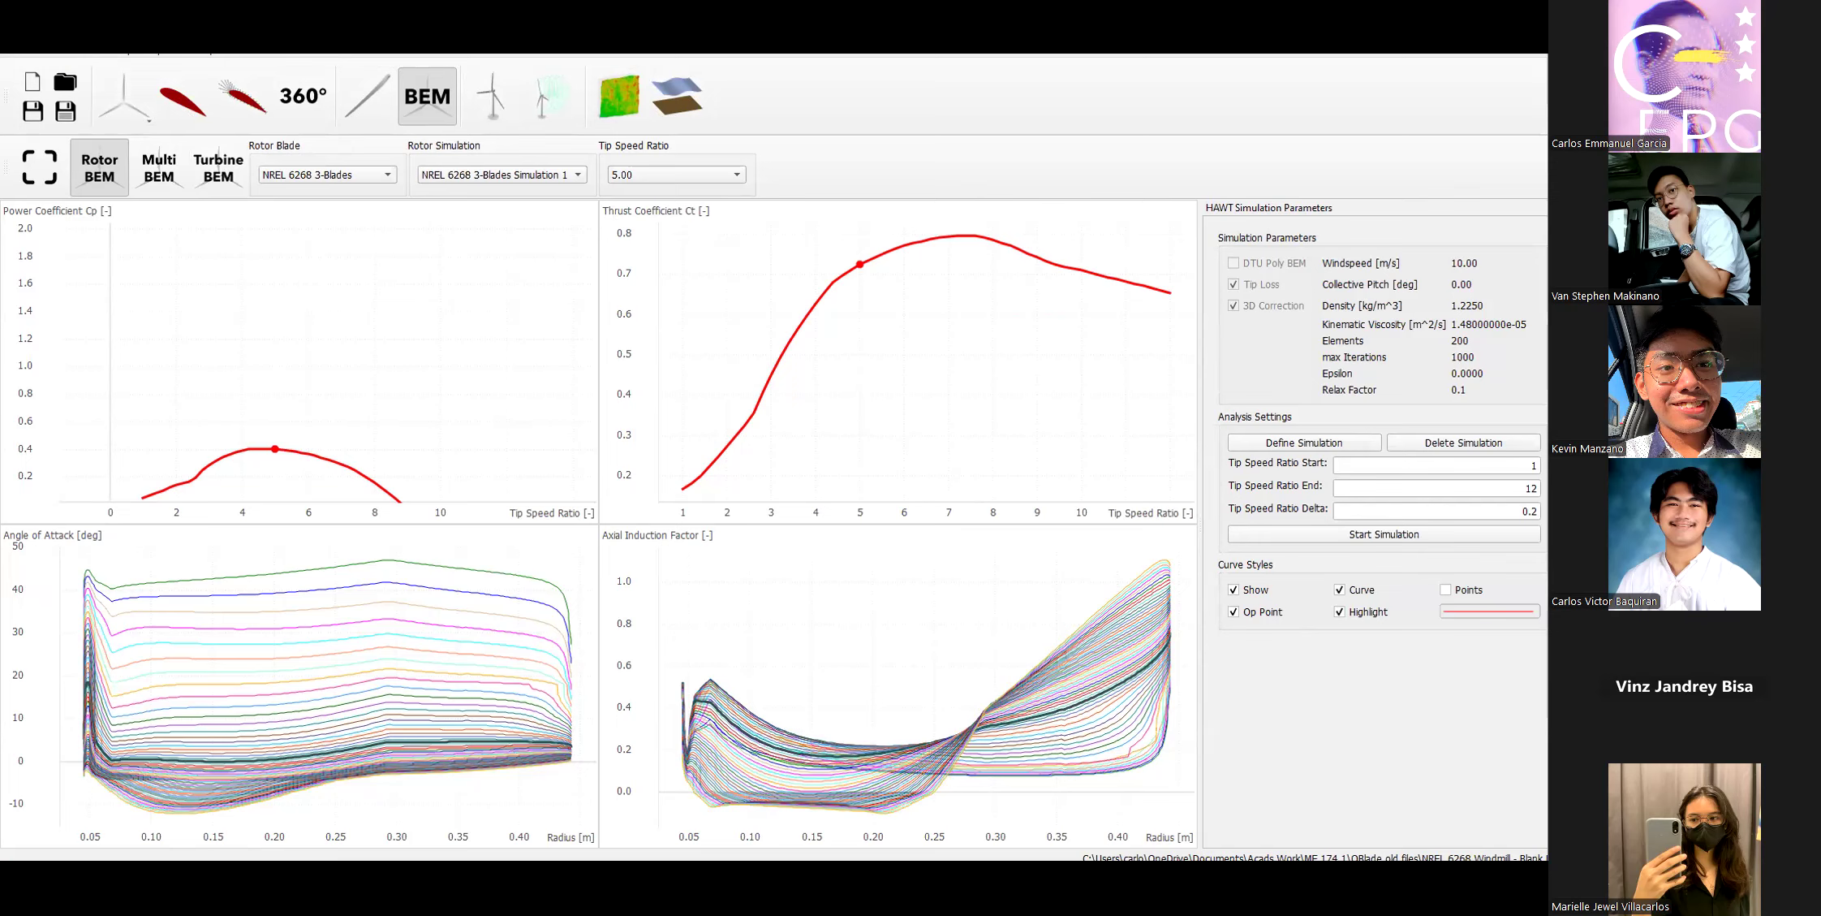
# Switch to krogstad2011.pdf in Foxit PDF Reader, widen its window, find Figure 12 and place it beneath the QBlade coefficient graphs.
pyautogui.moveTo(604, 875)
pyautogui.click(568, 875)
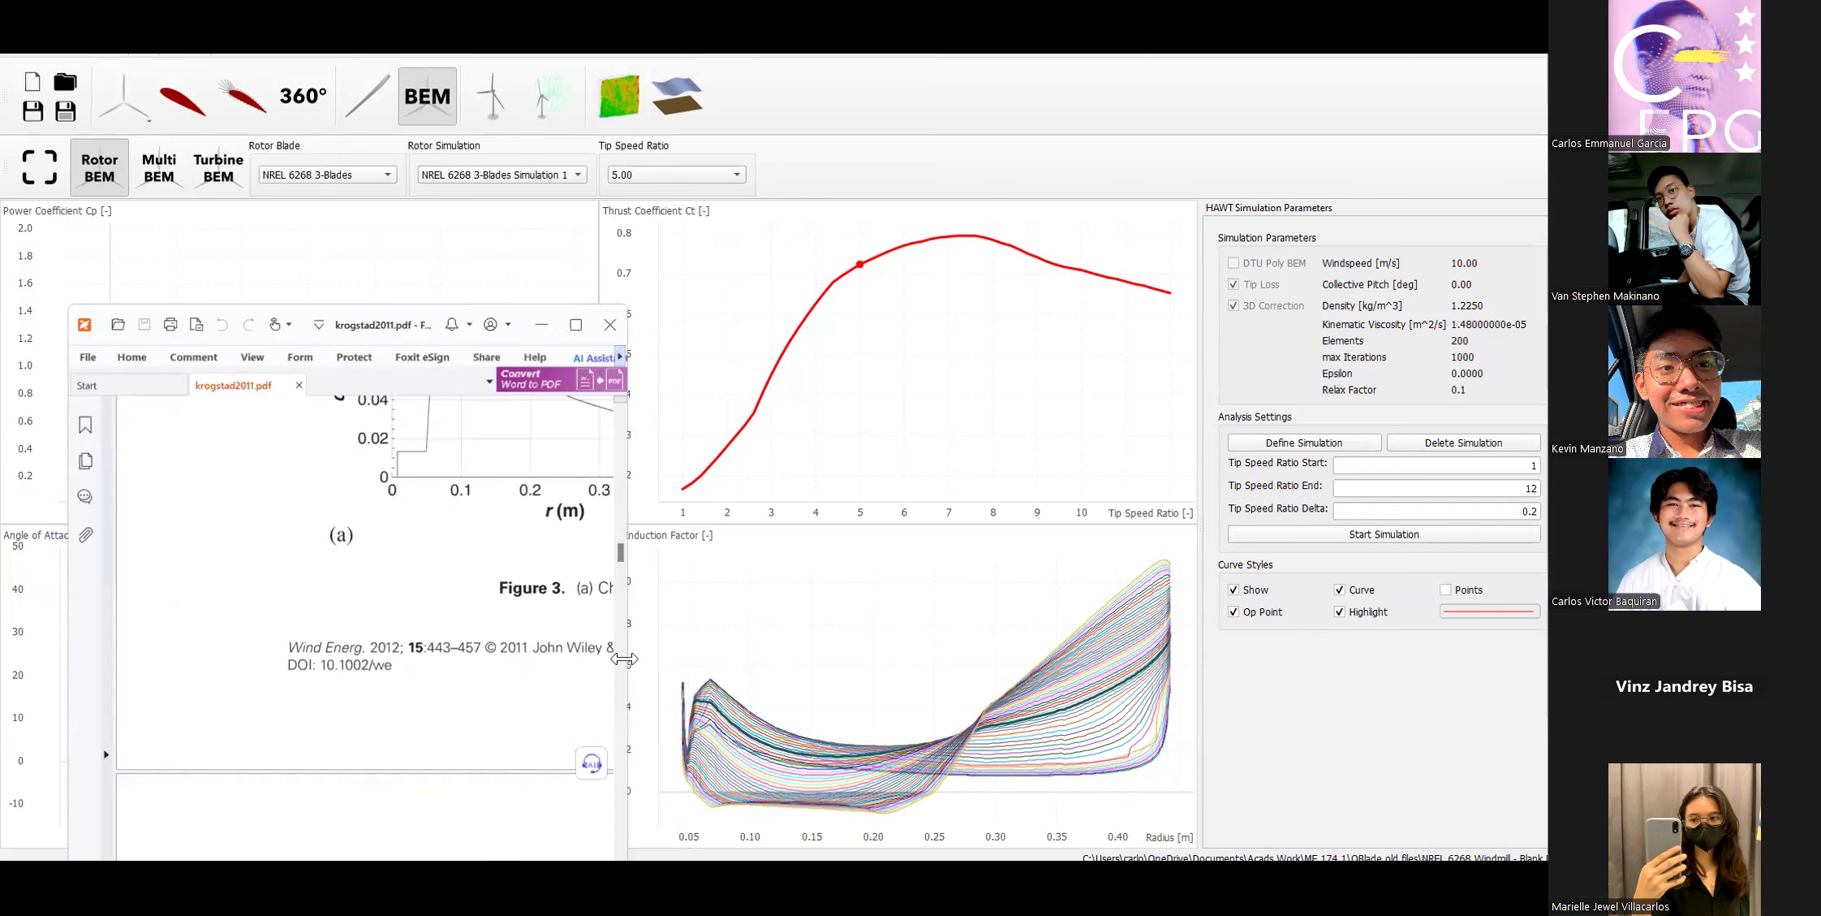
pyautogui.moveTo(624, 659); pyautogui.dragTo(1316, 654)
pyautogui.scroll(-10, 1004, 647)
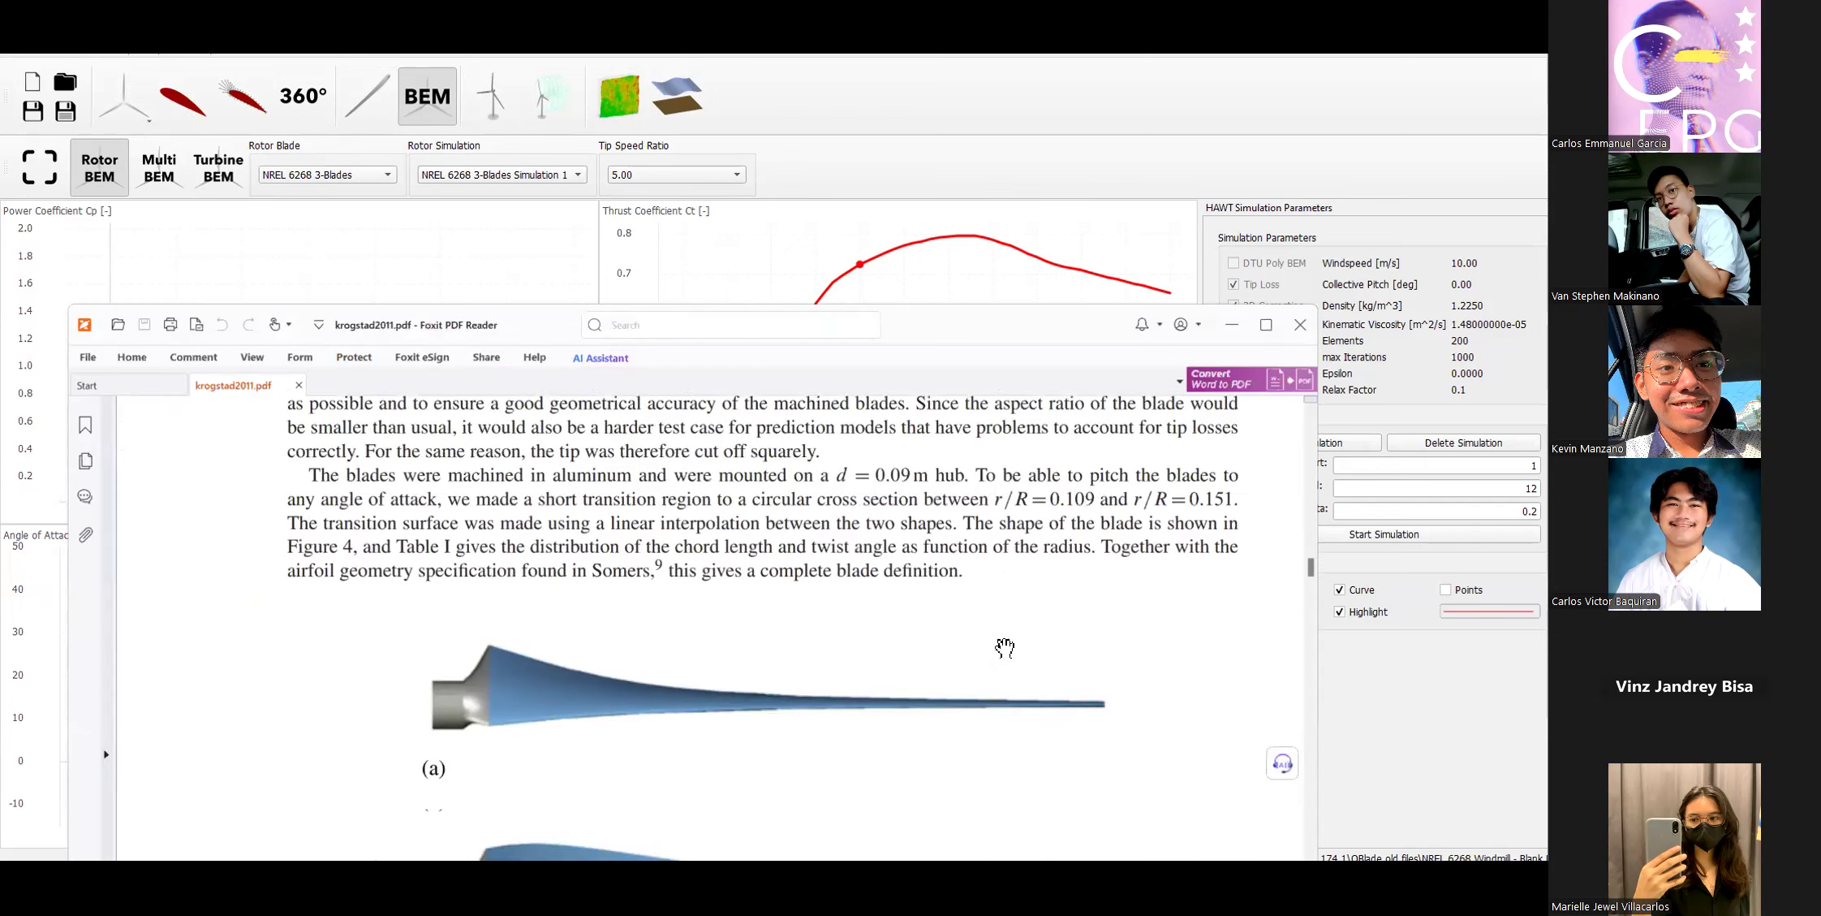
pyautogui.scroll(-3, 1005, 647)
pyautogui.scroll(-10, 1007, 637)
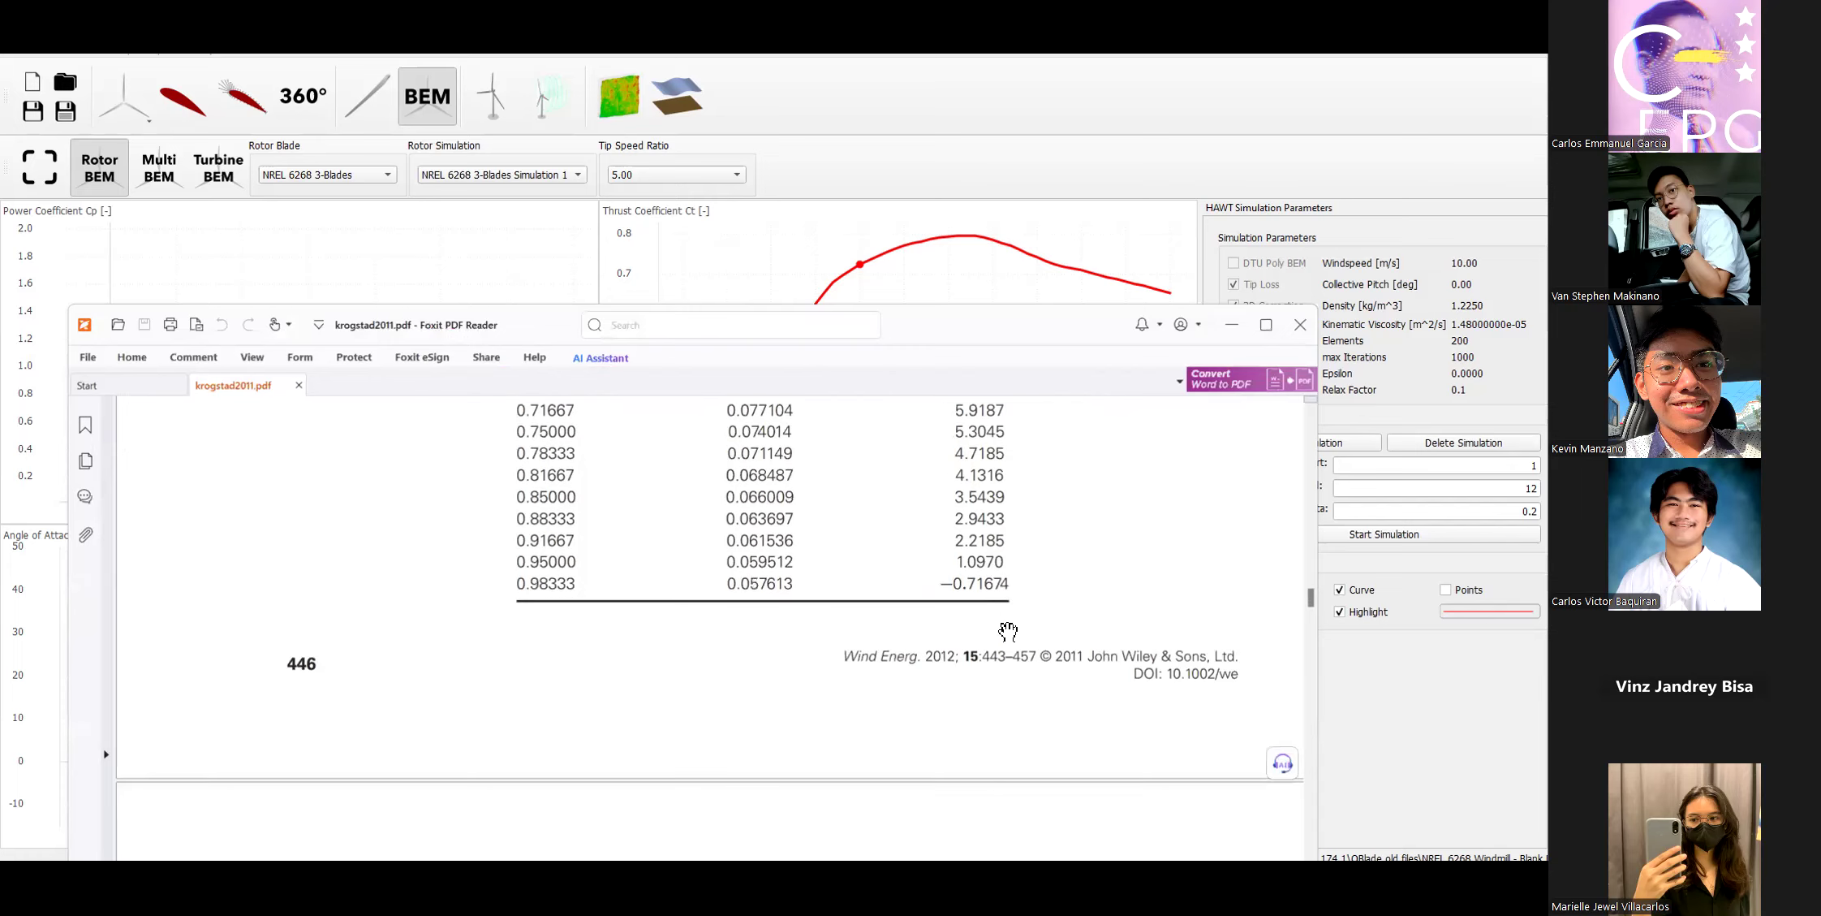
pyautogui.moveTo(1311, 601); pyautogui.dragTo(1333, 852)
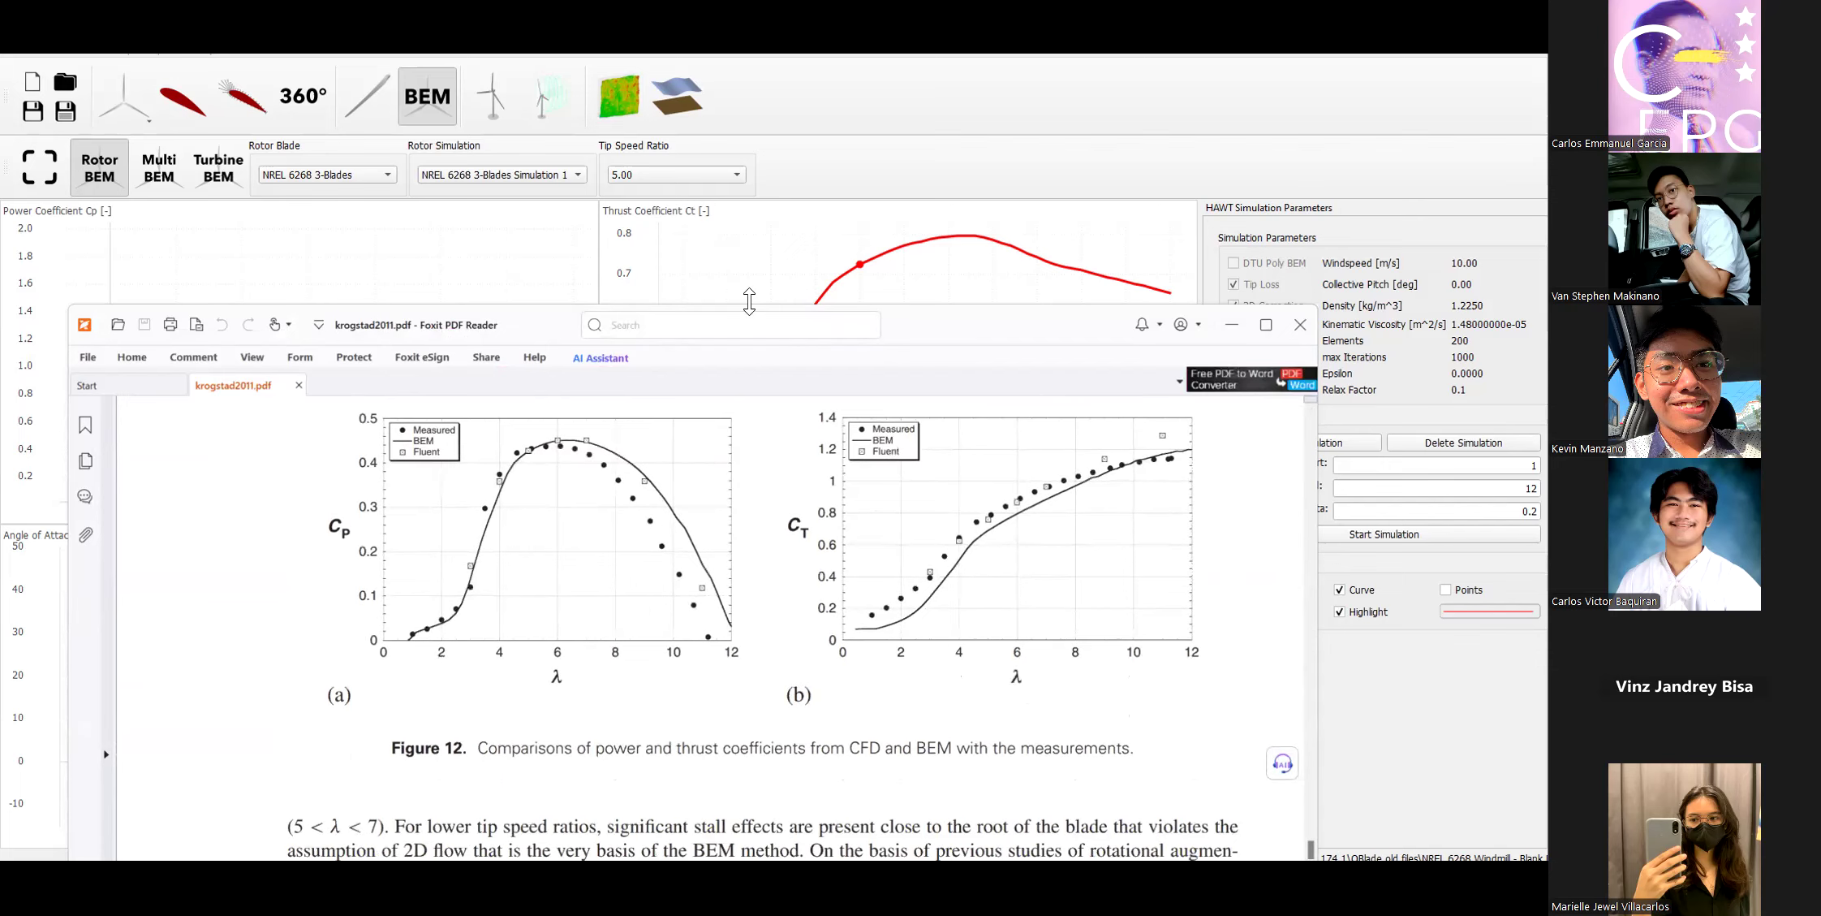
pyautogui.moveTo(749, 301); pyautogui.dragTo(841, 552)
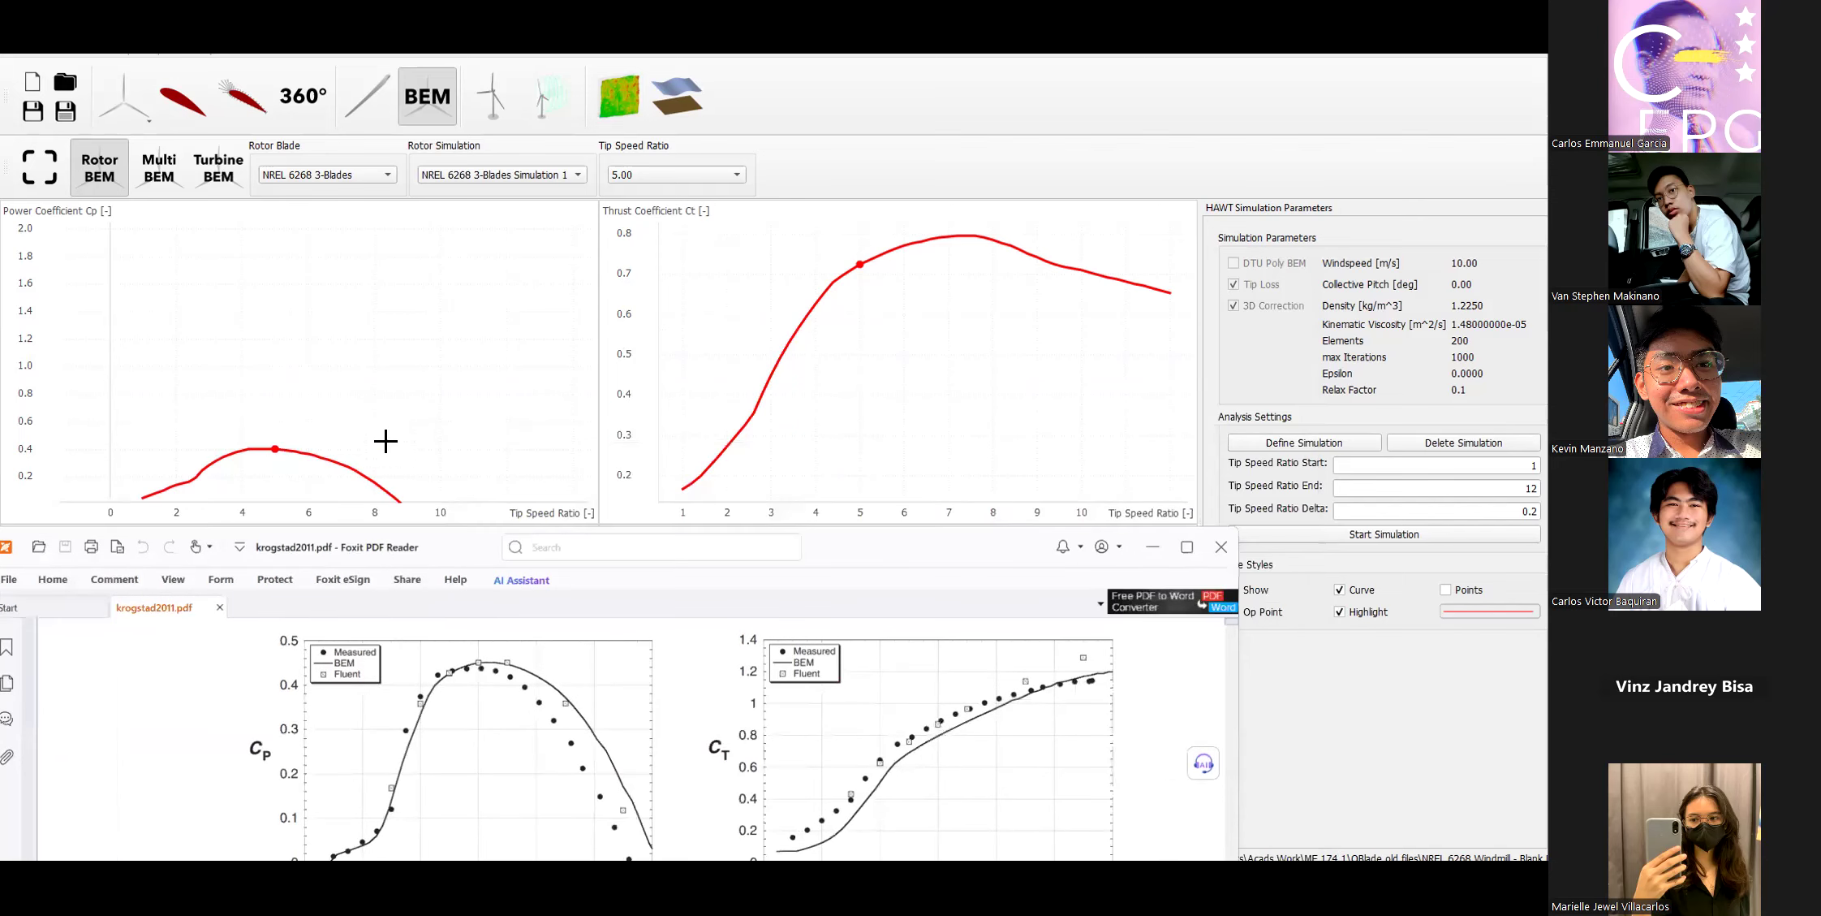
# Return to QBlade and enlarge the power coefficient graph, shifting its curve to fill more of the plot.
pyautogui.scroll(5, 288, 429)
pyautogui.moveTo(287, 428); pyautogui.dragTo(377, 383)
pyautogui.scroll(1, 348, 314)
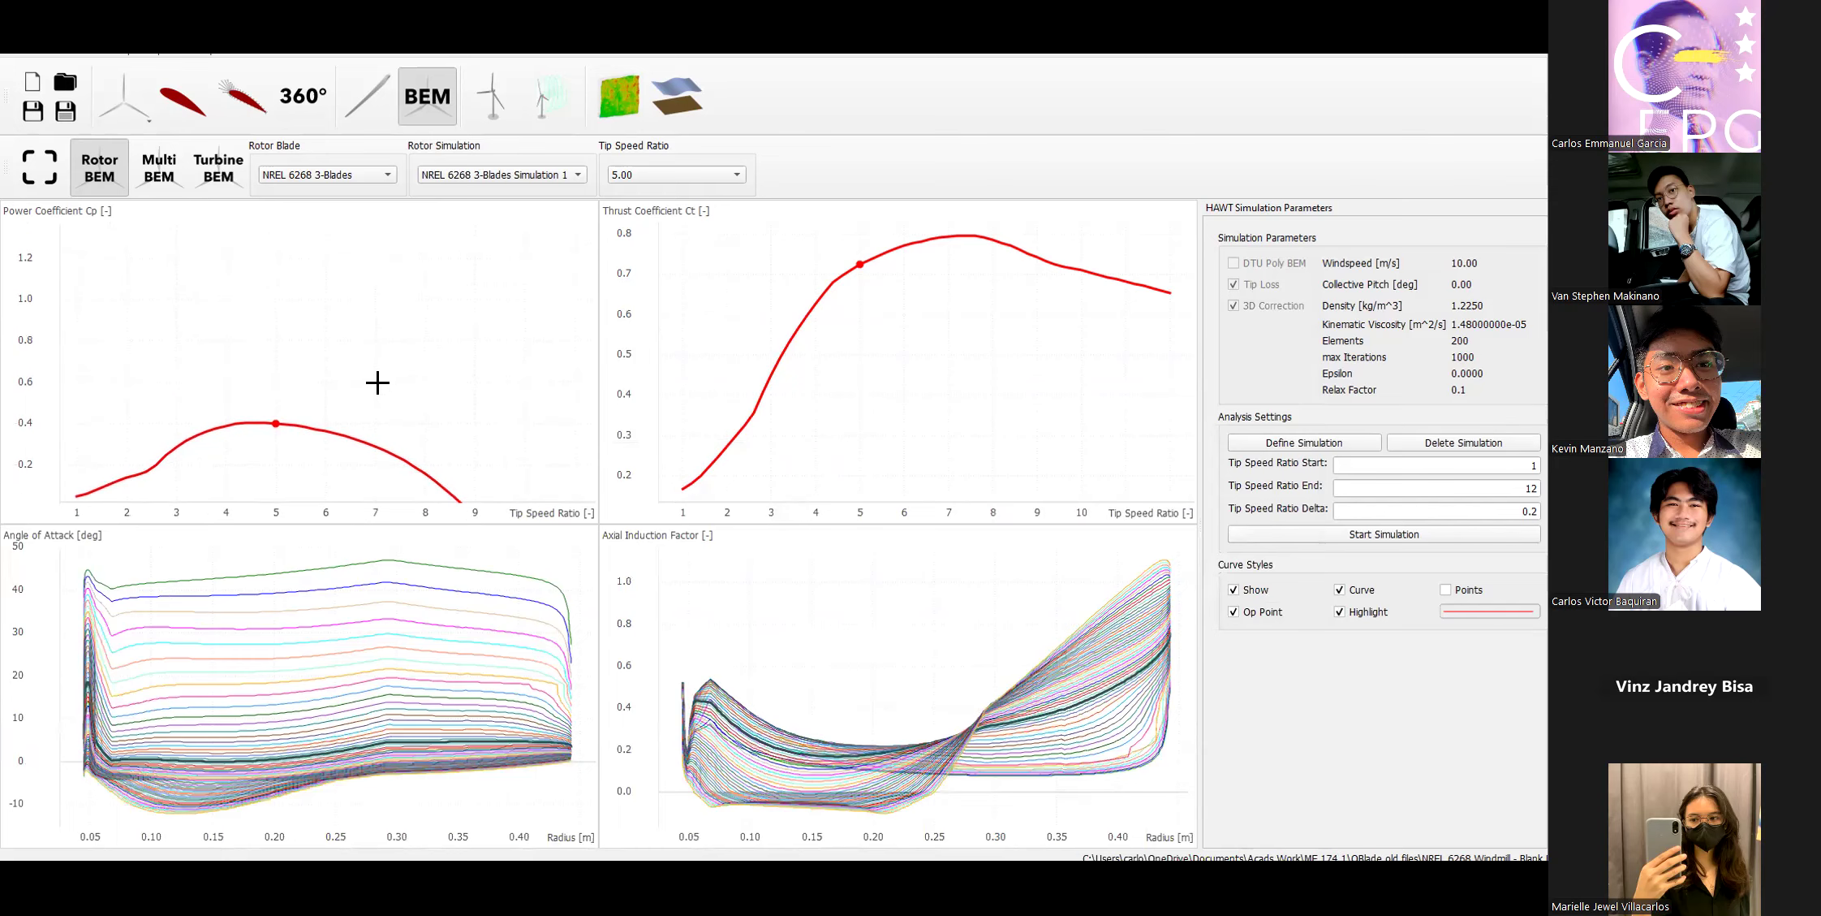
# Compare Figure 12 of krogstad2011.pdf in Foxit PDF Reader with the QBlade power and thrust curves, then minimize the PDF.
pyautogui.hotkey('alt', 'Tab')
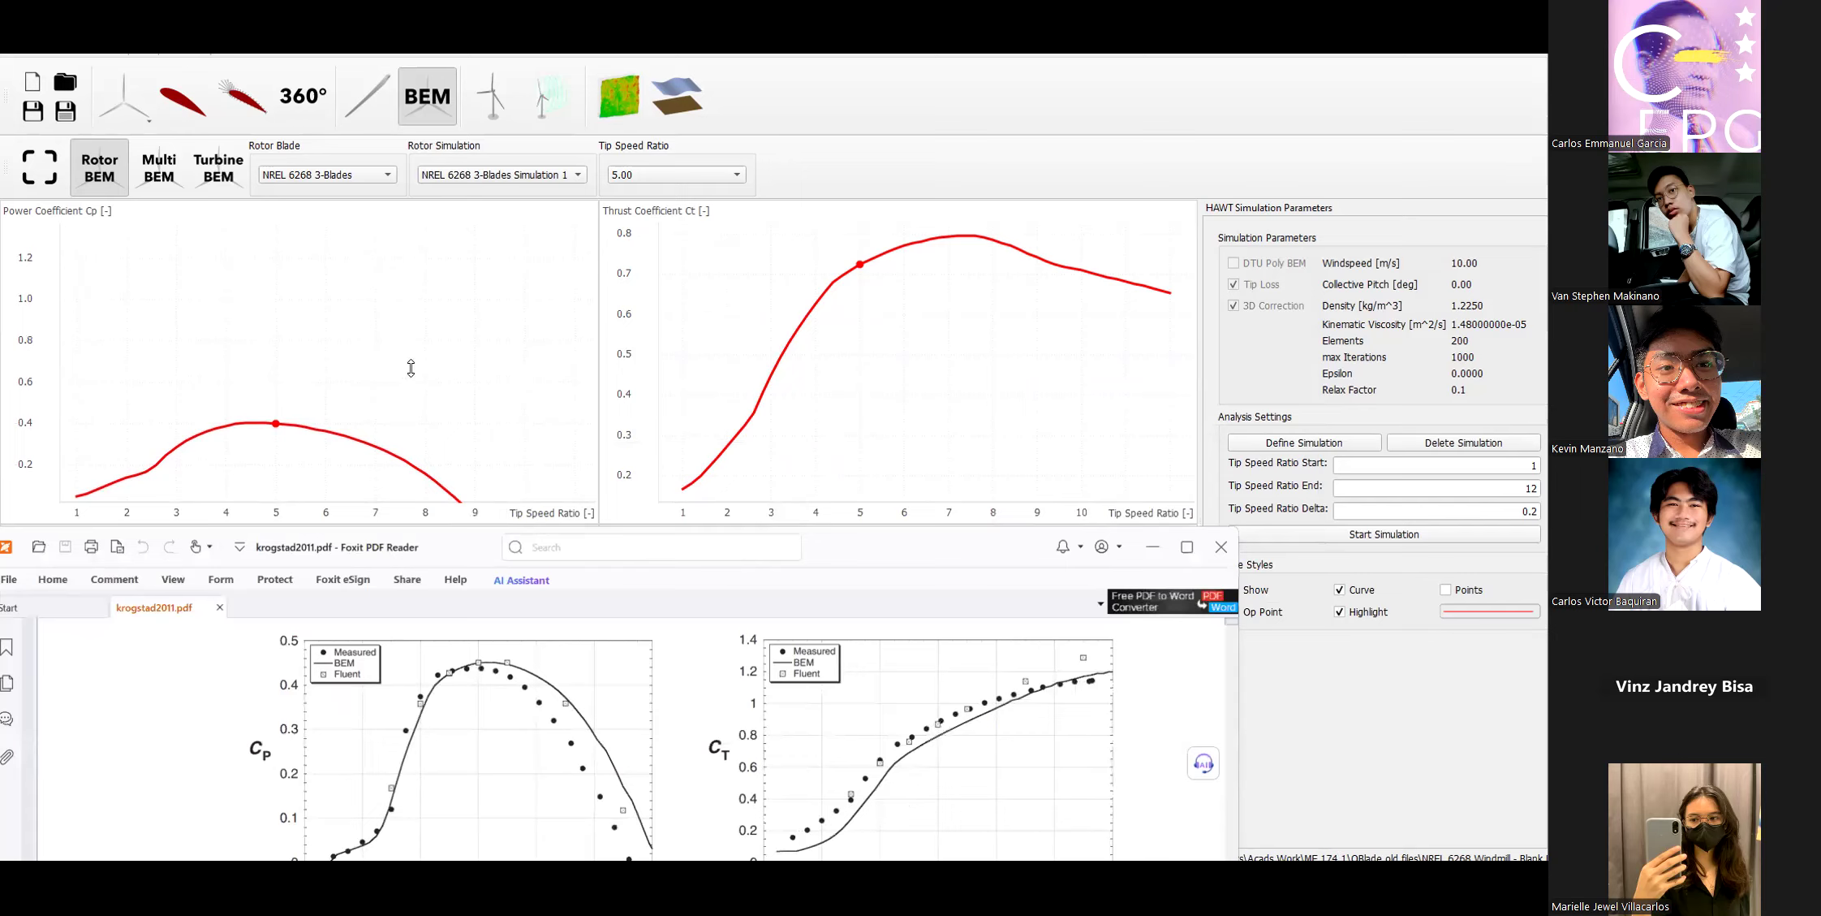
pyautogui.moveTo(535, 759); pyautogui.dragTo(422, 740)
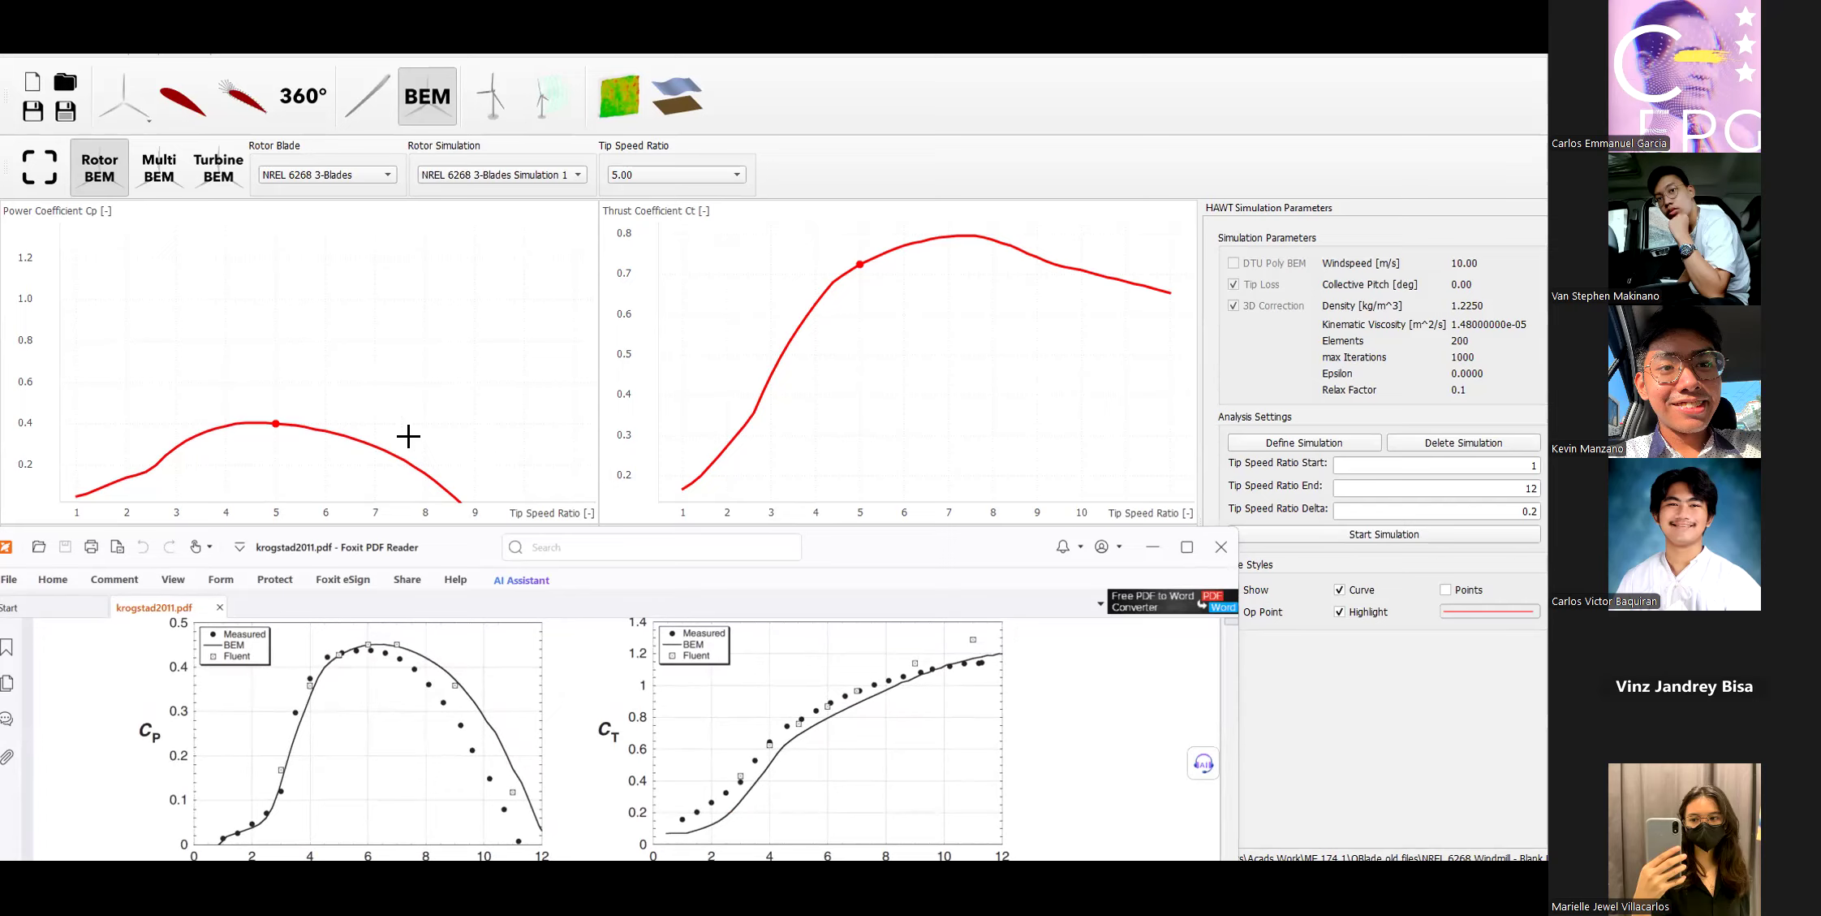
pyautogui.moveTo(446, 552); pyautogui.dragTo(459, 542)
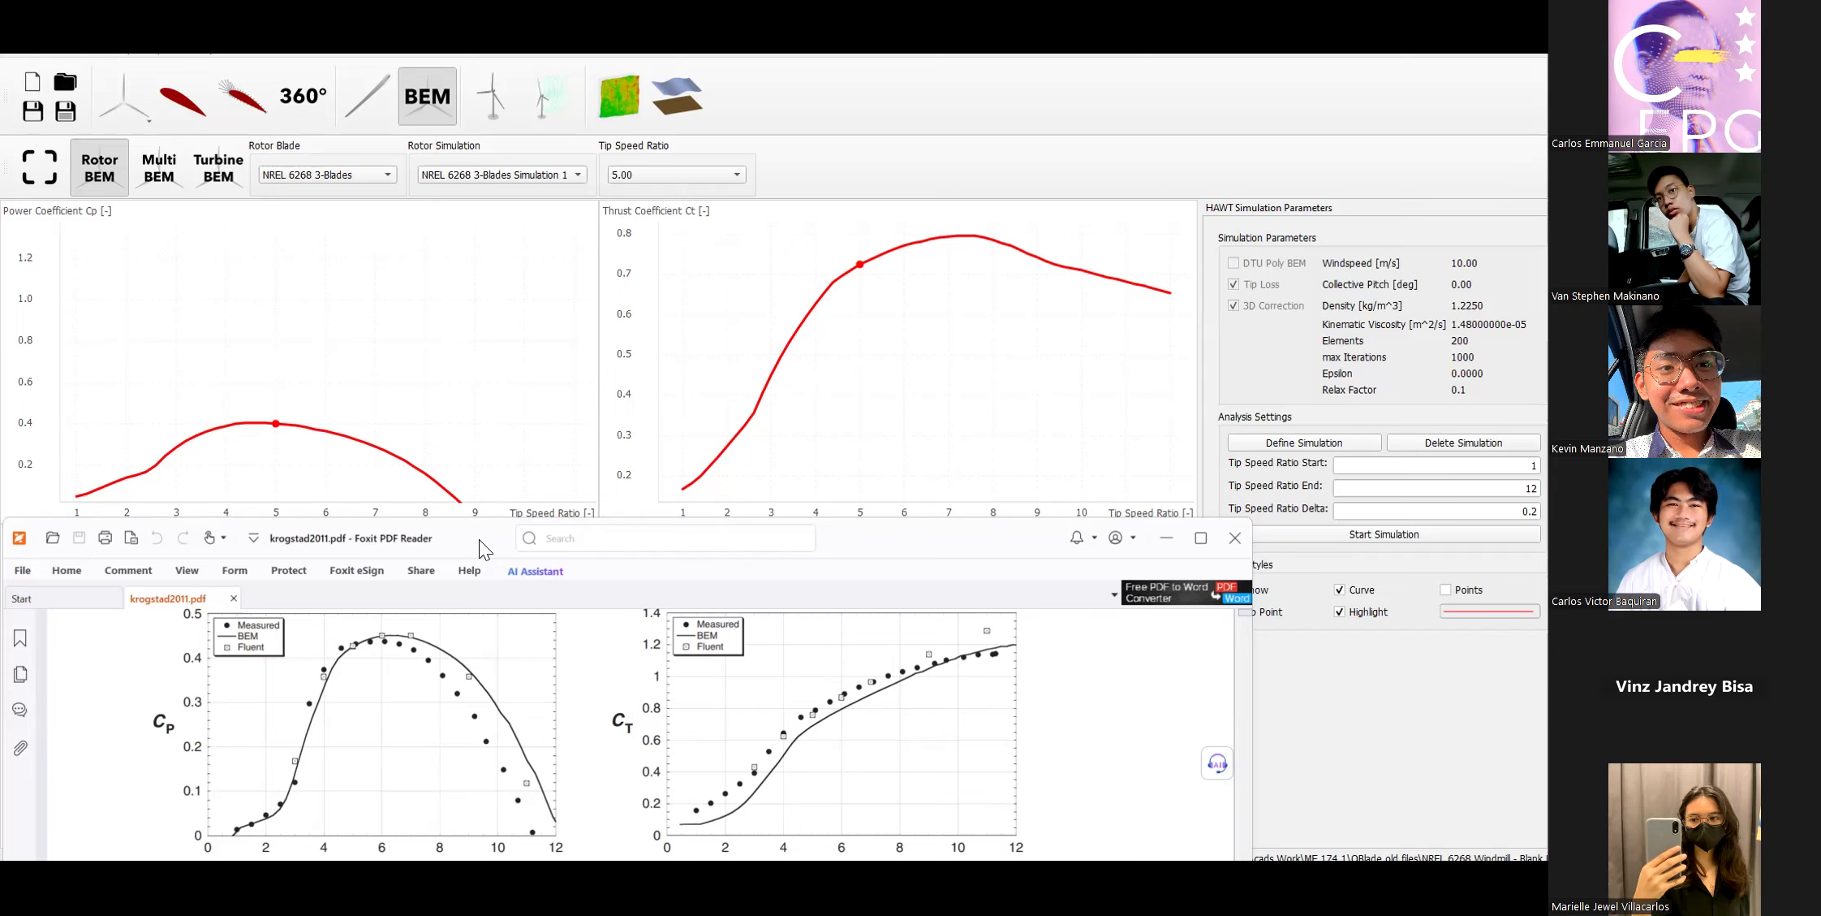
pyautogui.moveTo(480, 543); pyautogui.dragTo(568, 545)
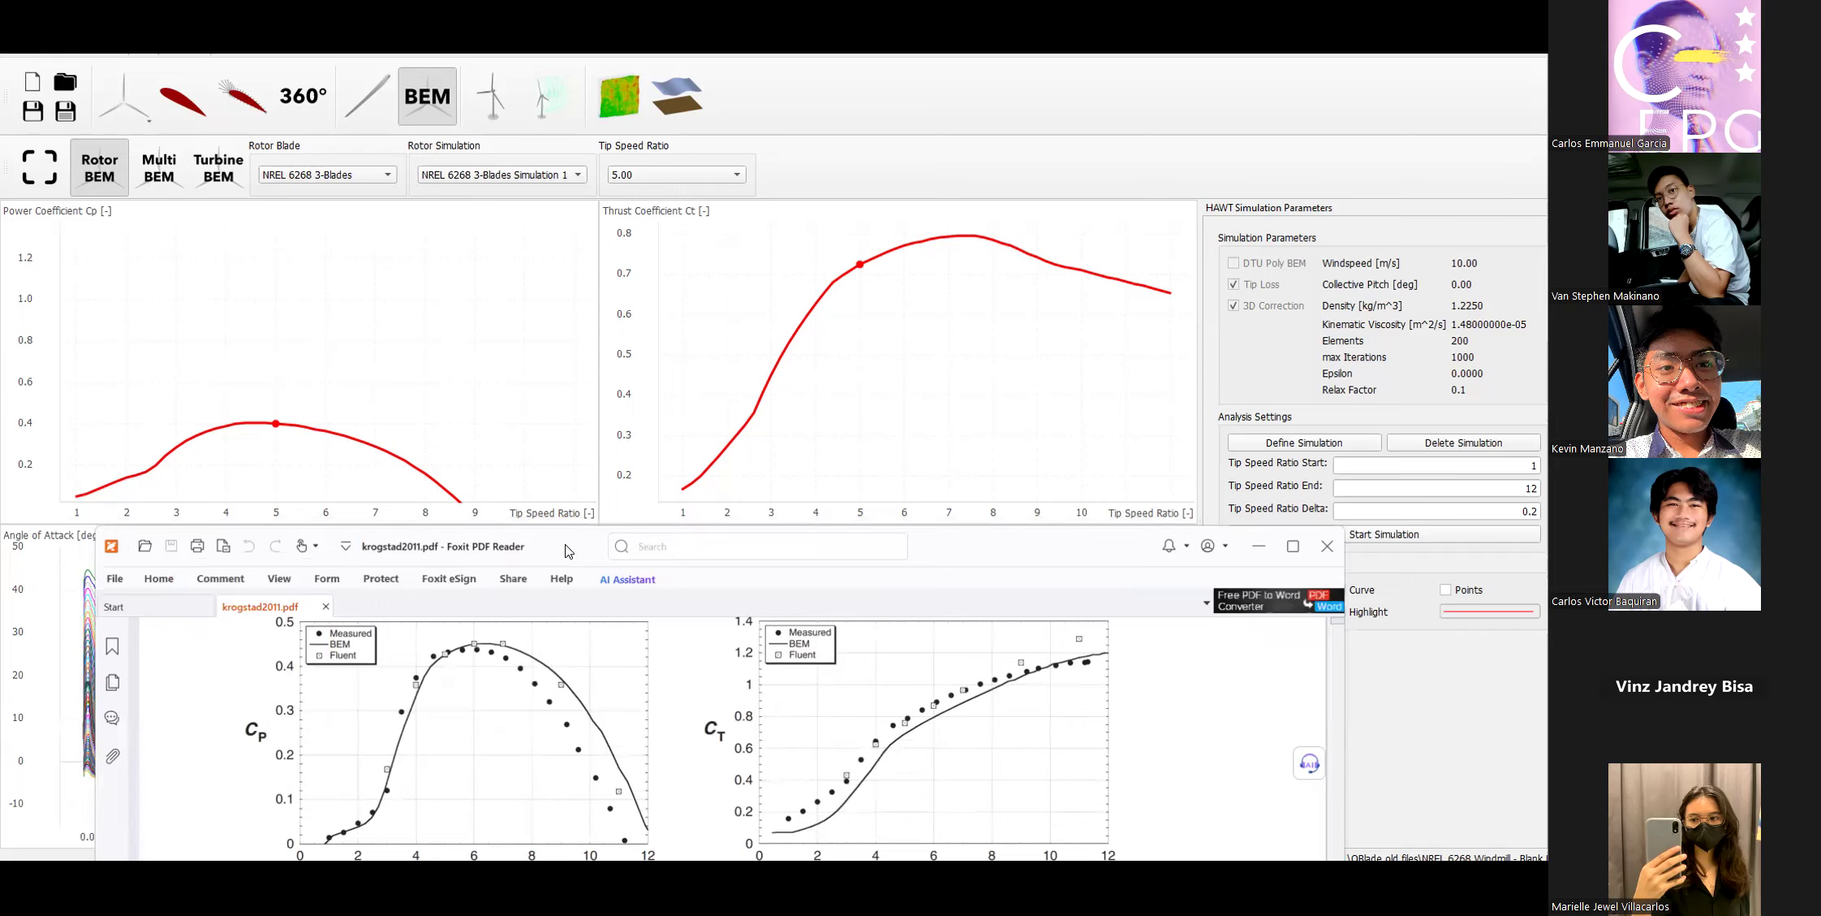
pyautogui.moveTo(566, 551); pyautogui.dragTo(516, 550)
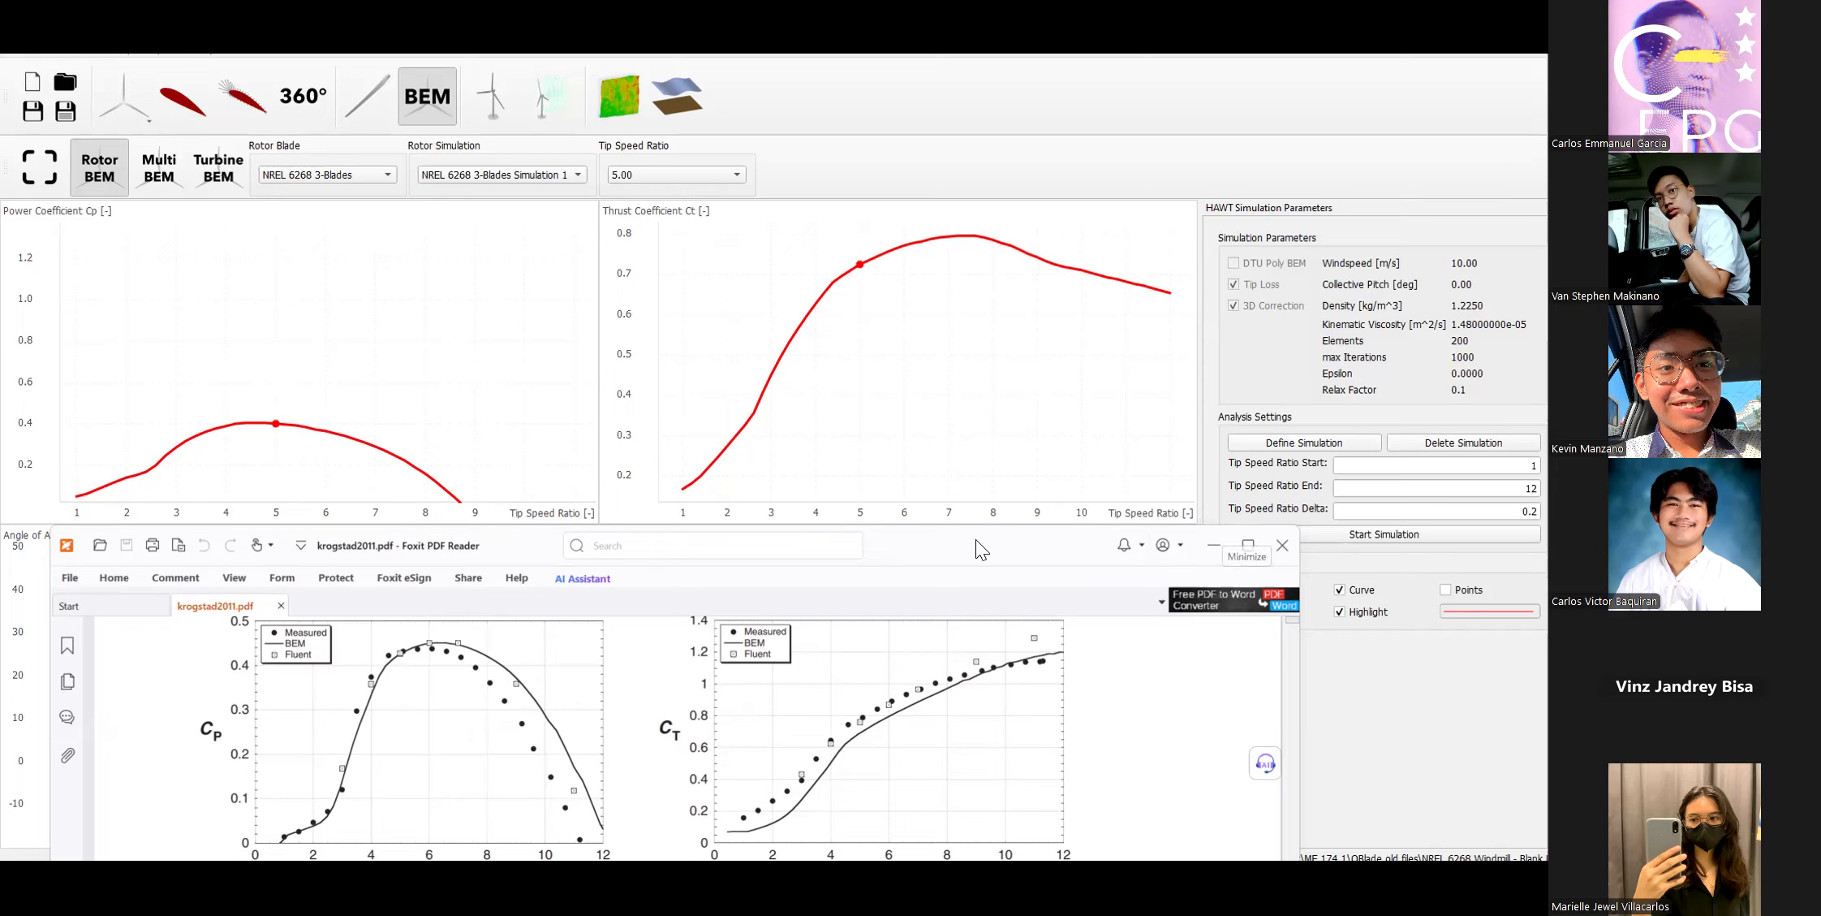
pyautogui.moveTo(924, 544); pyautogui.dragTo(905, 545)
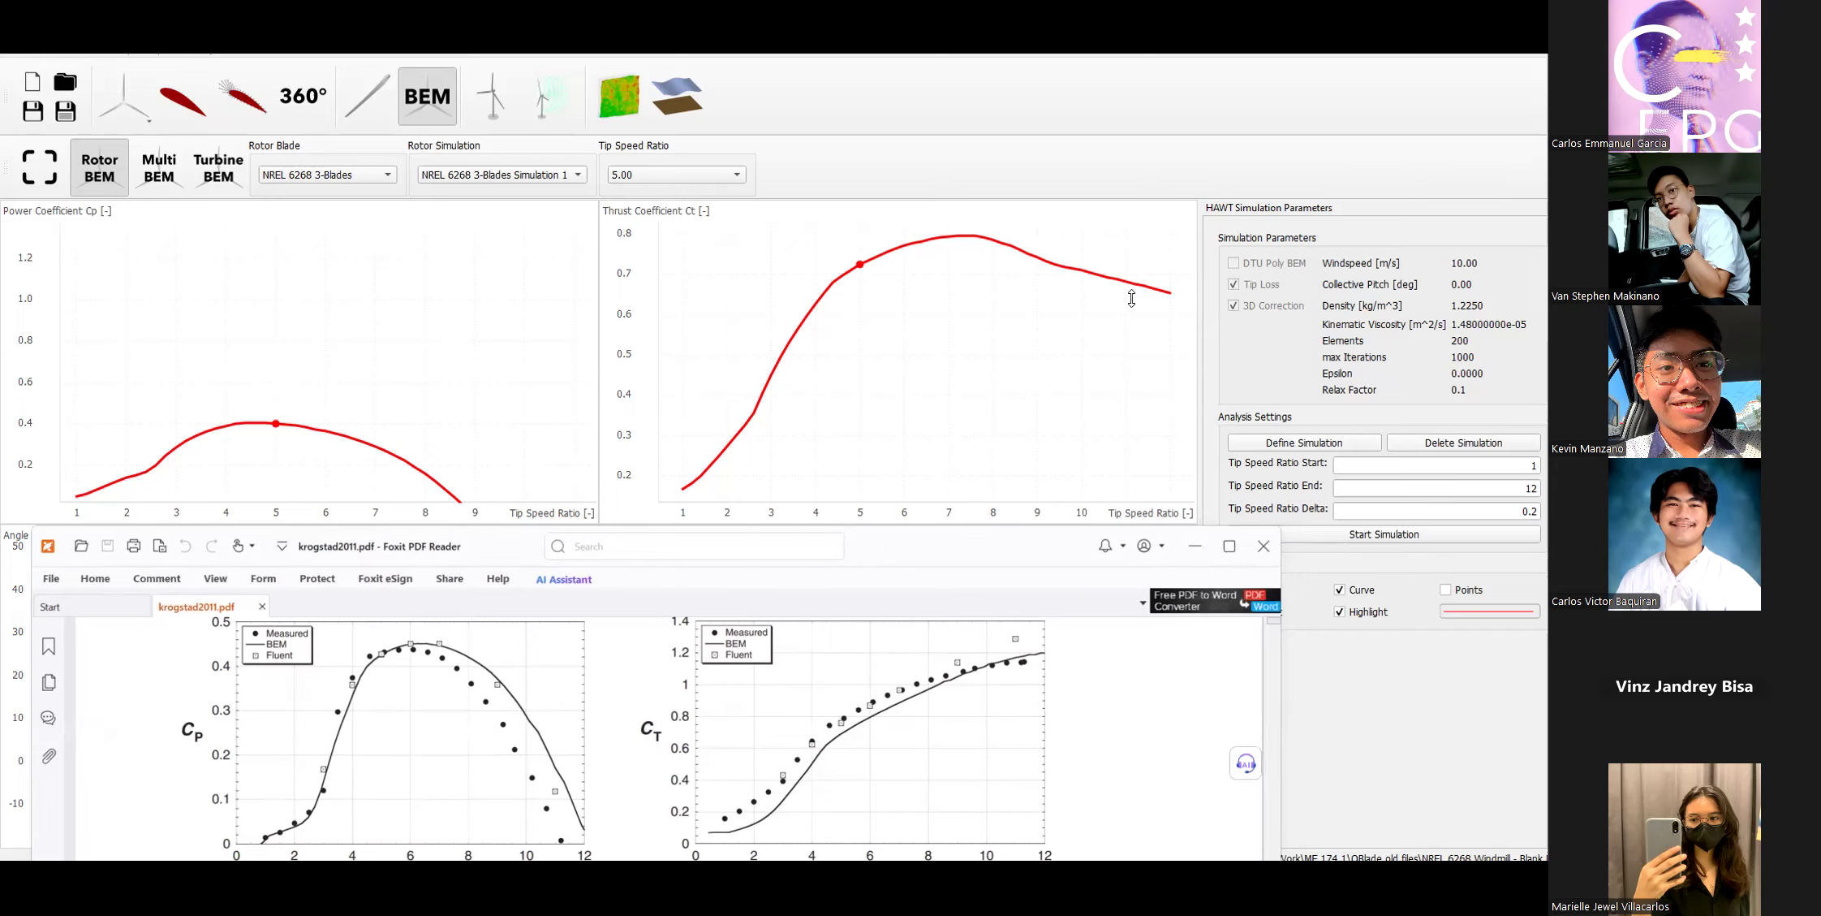
pyautogui.click(1197, 541)
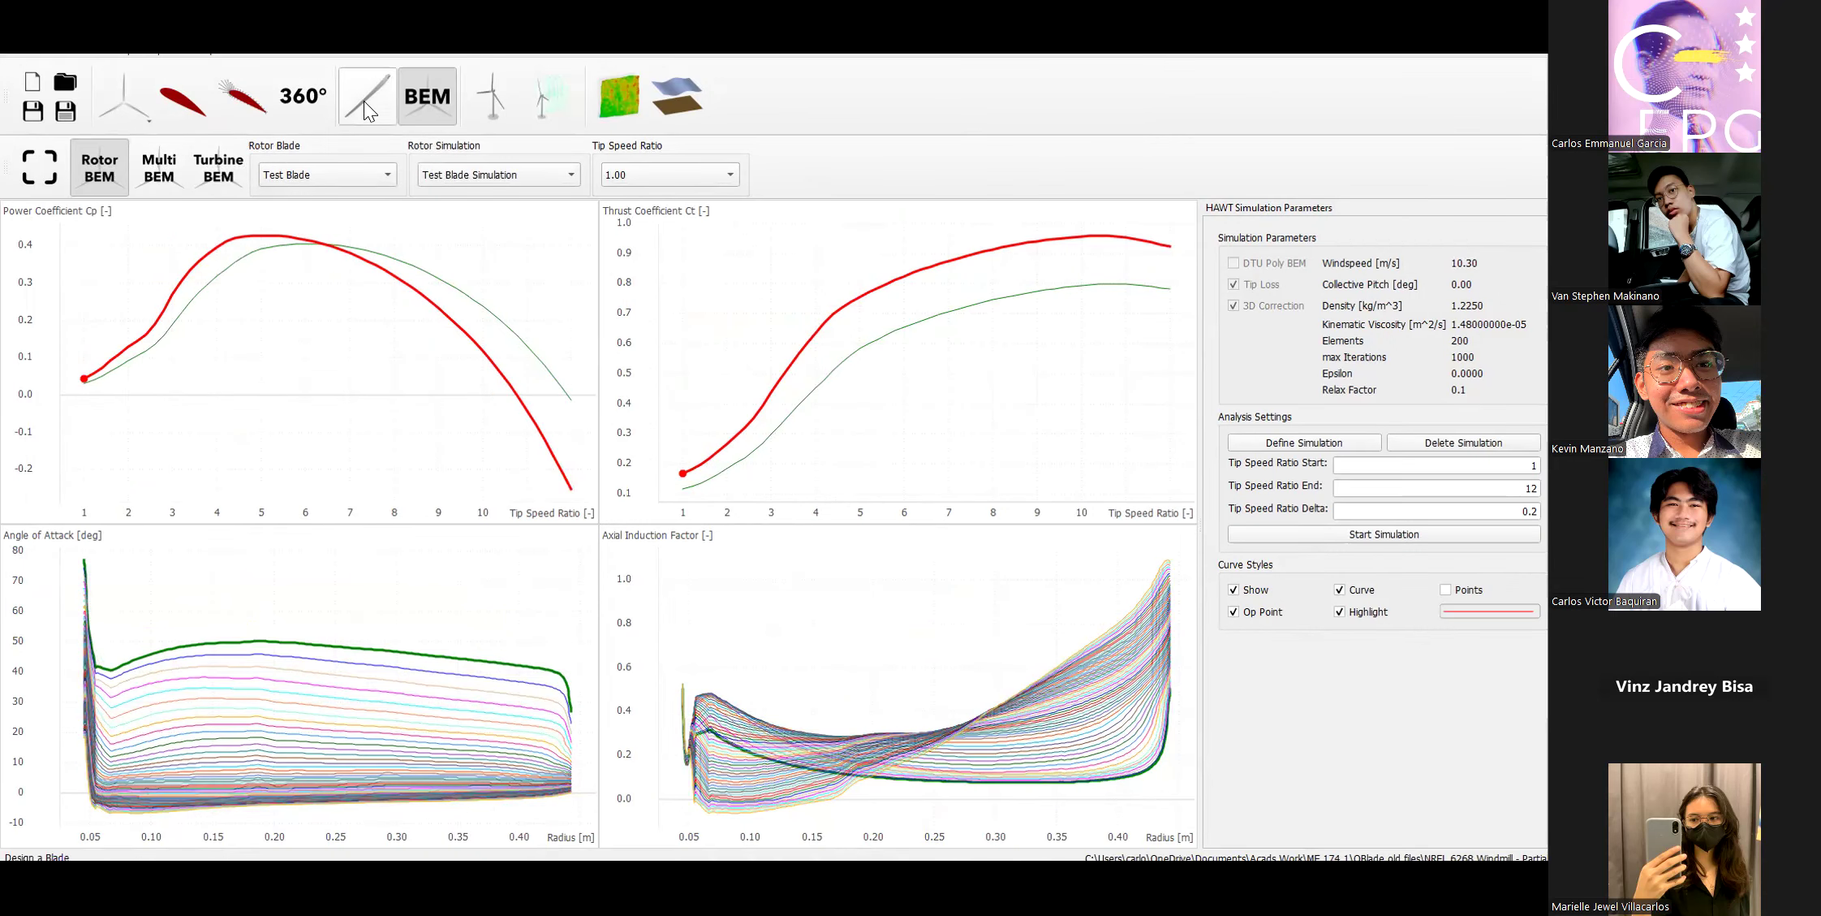
# Open the Test Blade in the HAWT blade design module and examine its three-bladed rotor from another angle.
pyautogui.click(364, 100)
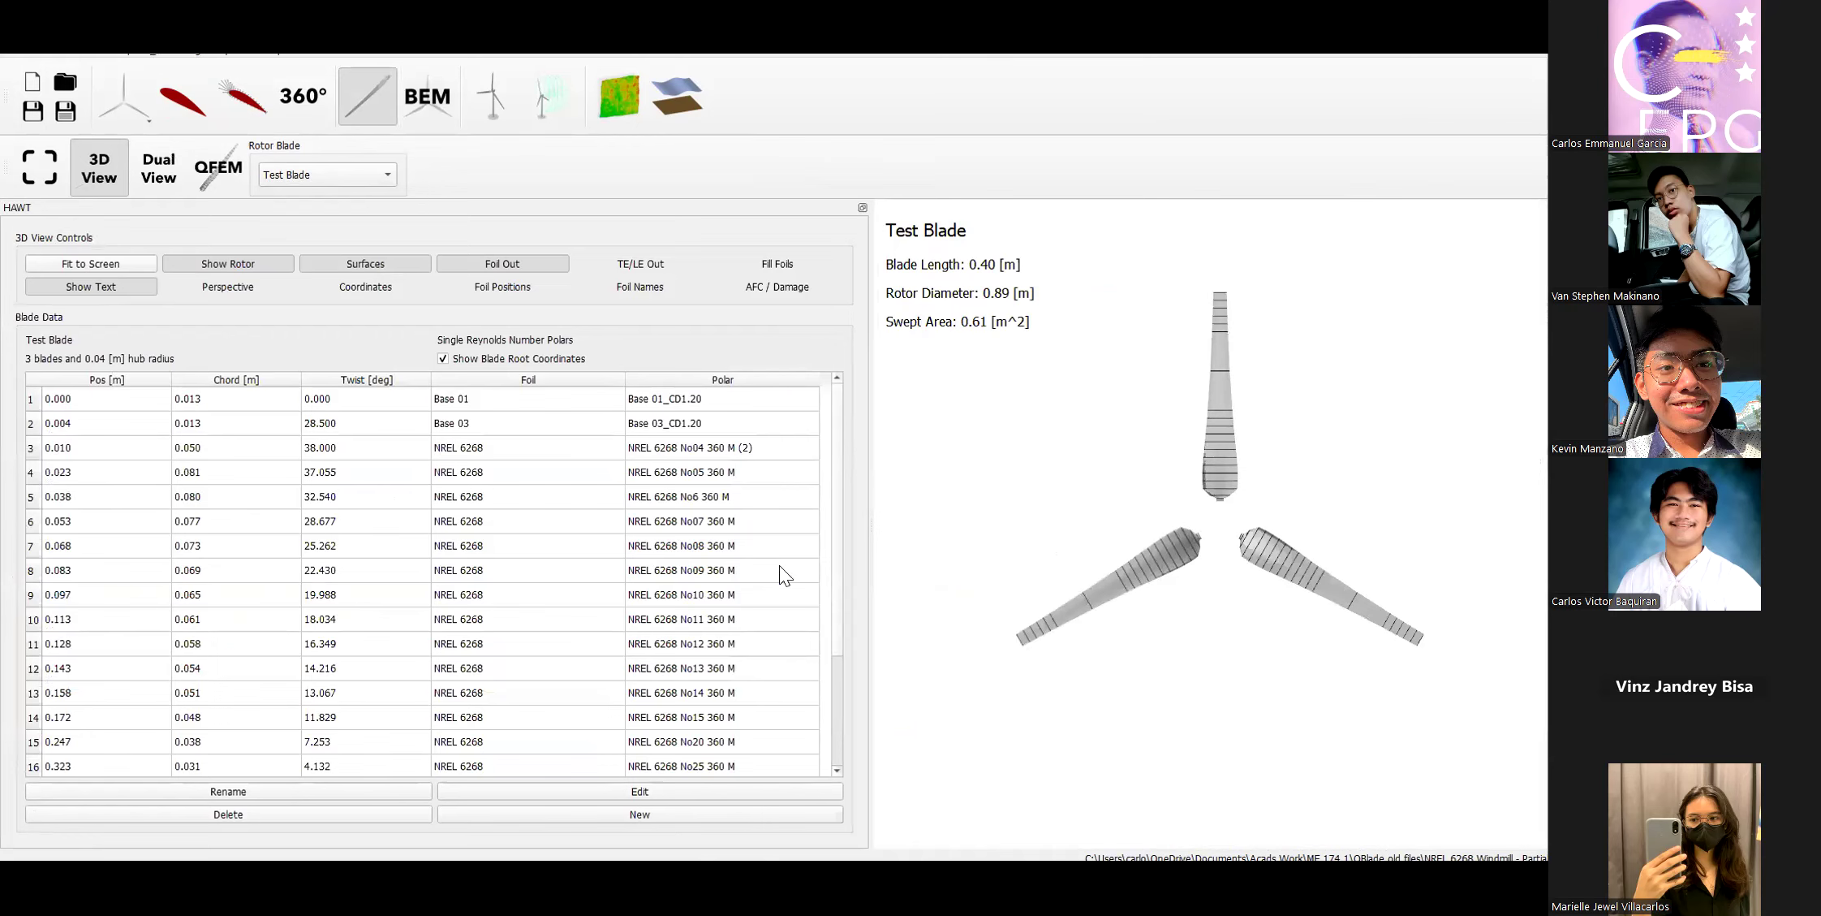
pyautogui.scroll(-2, 784, 571)
pyautogui.scroll(2, 785, 570)
pyautogui.scroll(-2, 1145, 591)
pyautogui.scroll(4, 1149, 593)
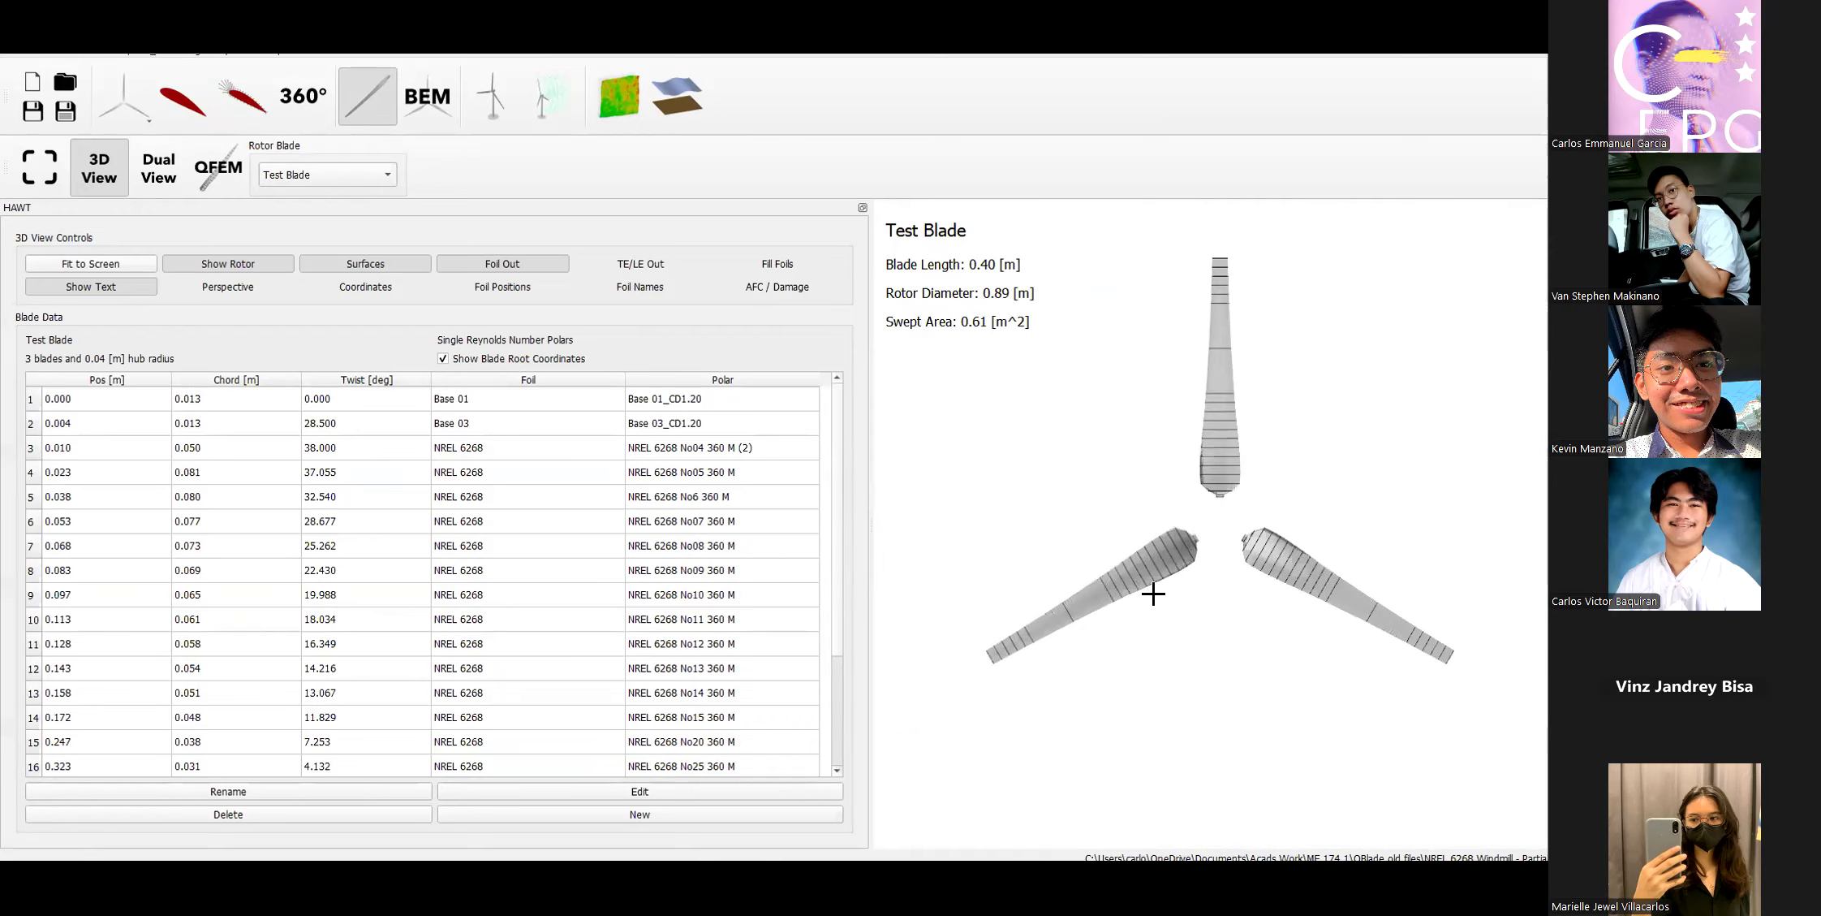
pyautogui.moveTo(1256, 700); pyautogui.dragTo(1349, 522)
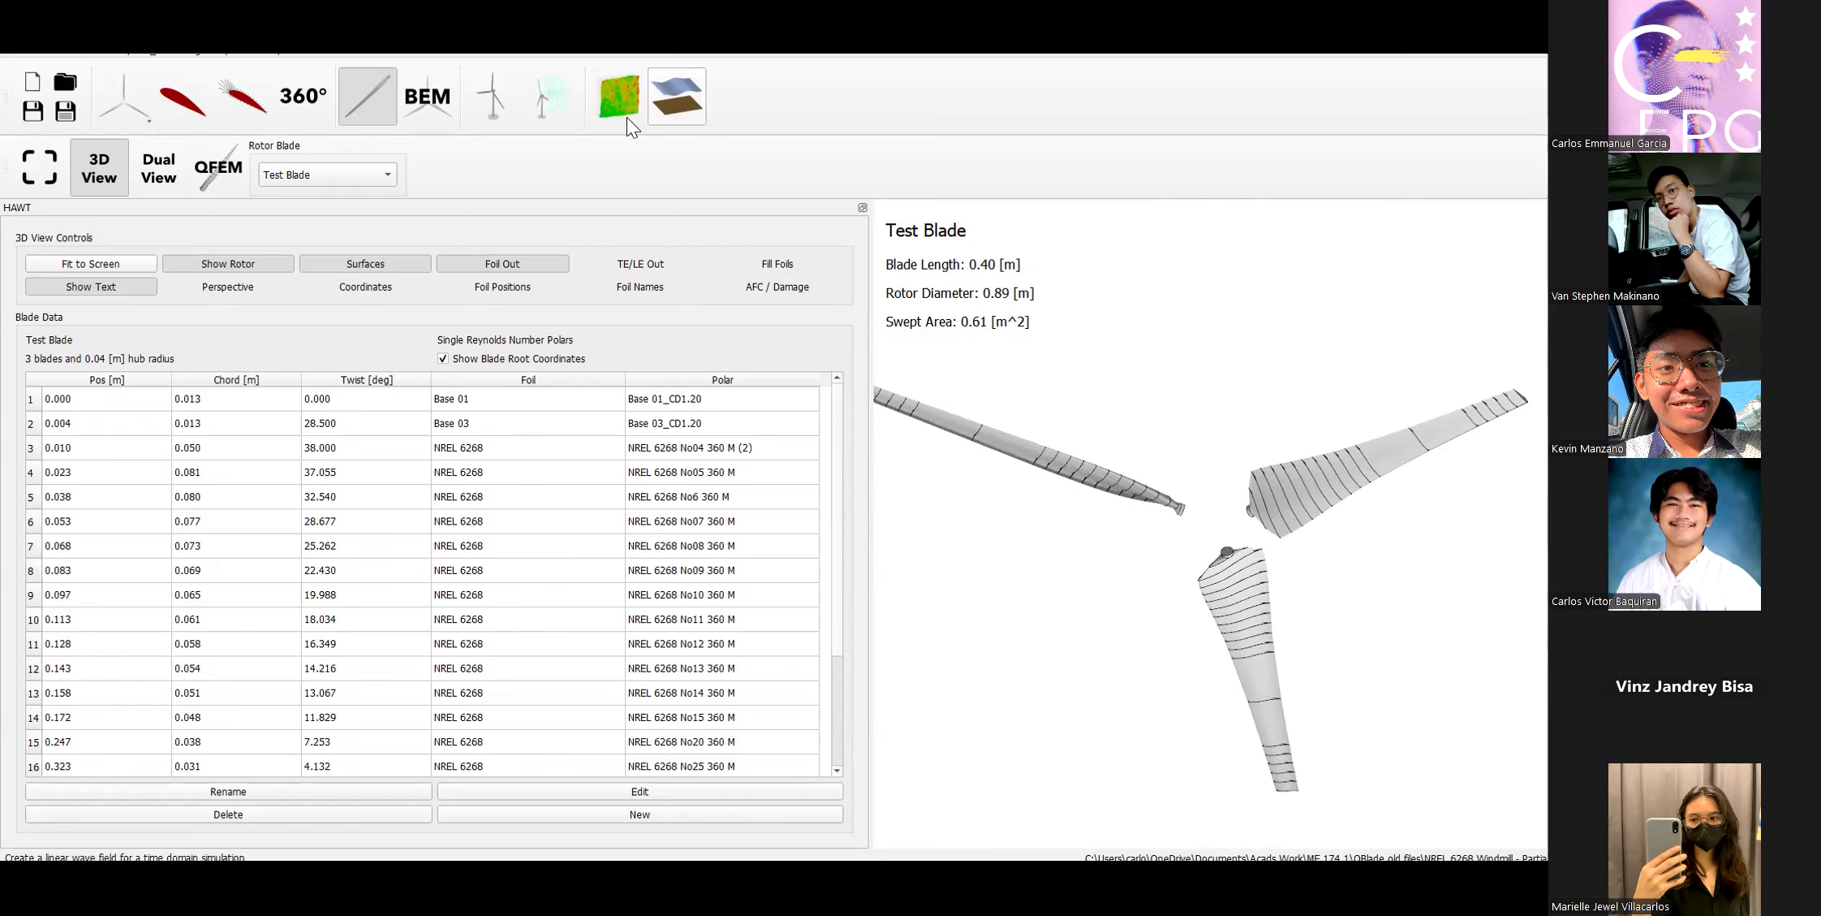
# Return to the Test Blade BEM results and compare their coefficient curves with Figure 12 in Foxit PDF Reader.
pyautogui.click(425, 106)
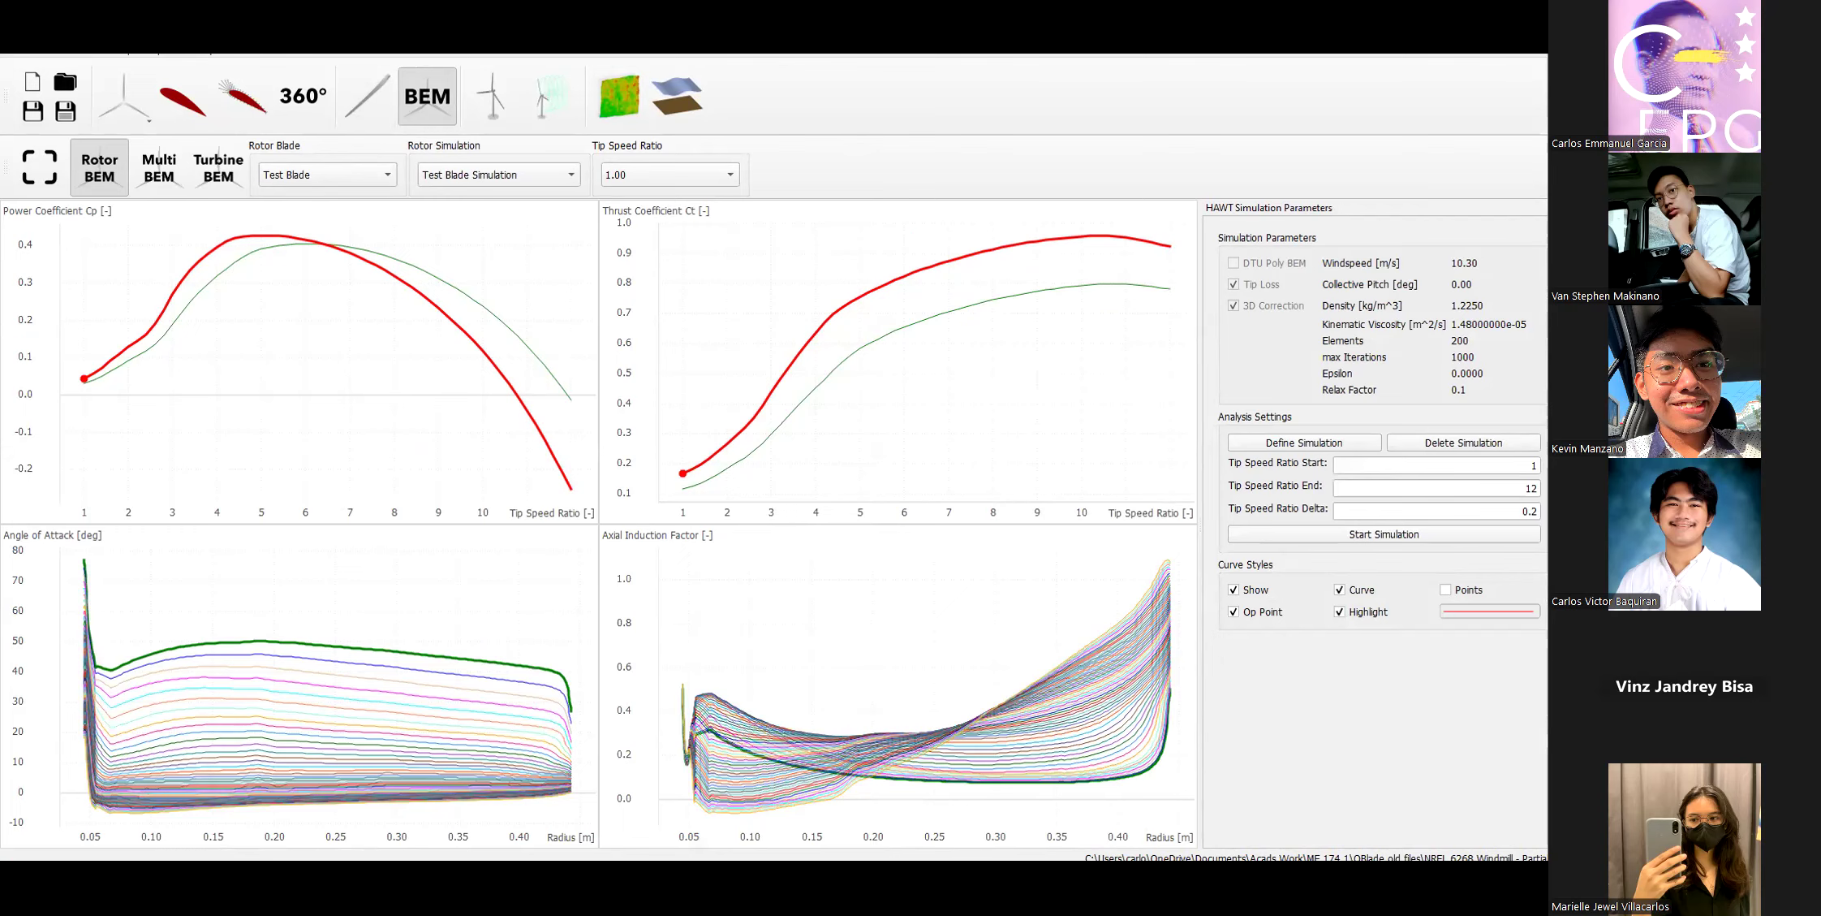
pyautogui.click(475, 879)
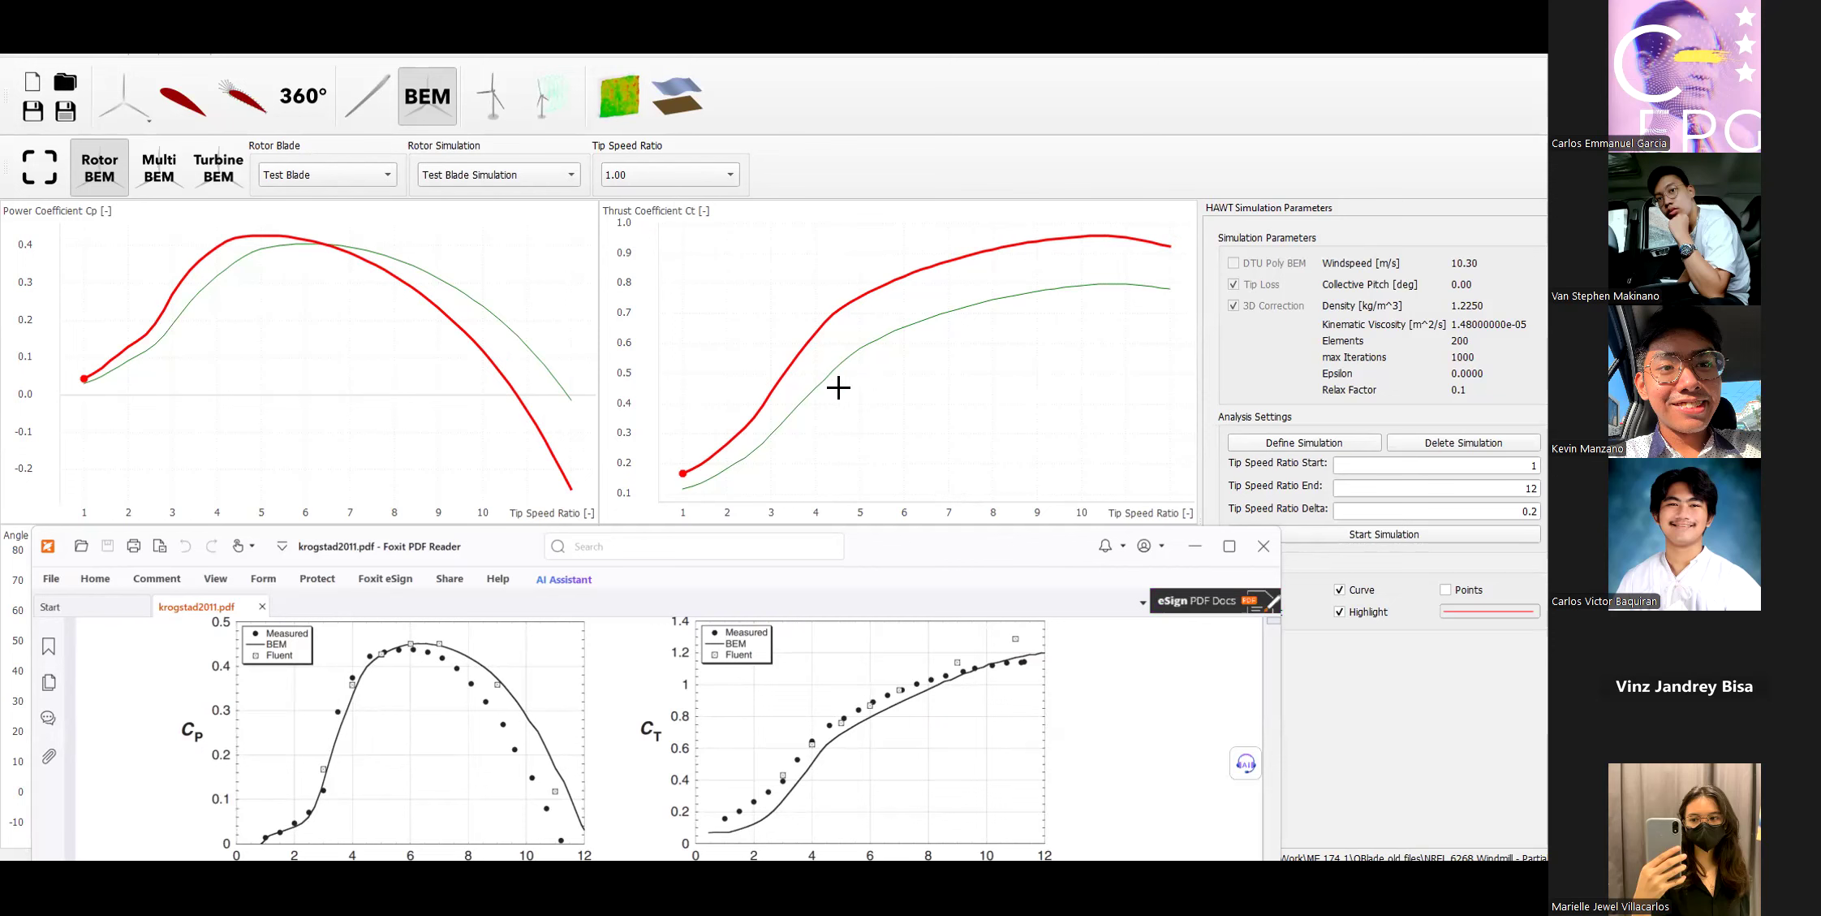
pyautogui.click(1190, 552)
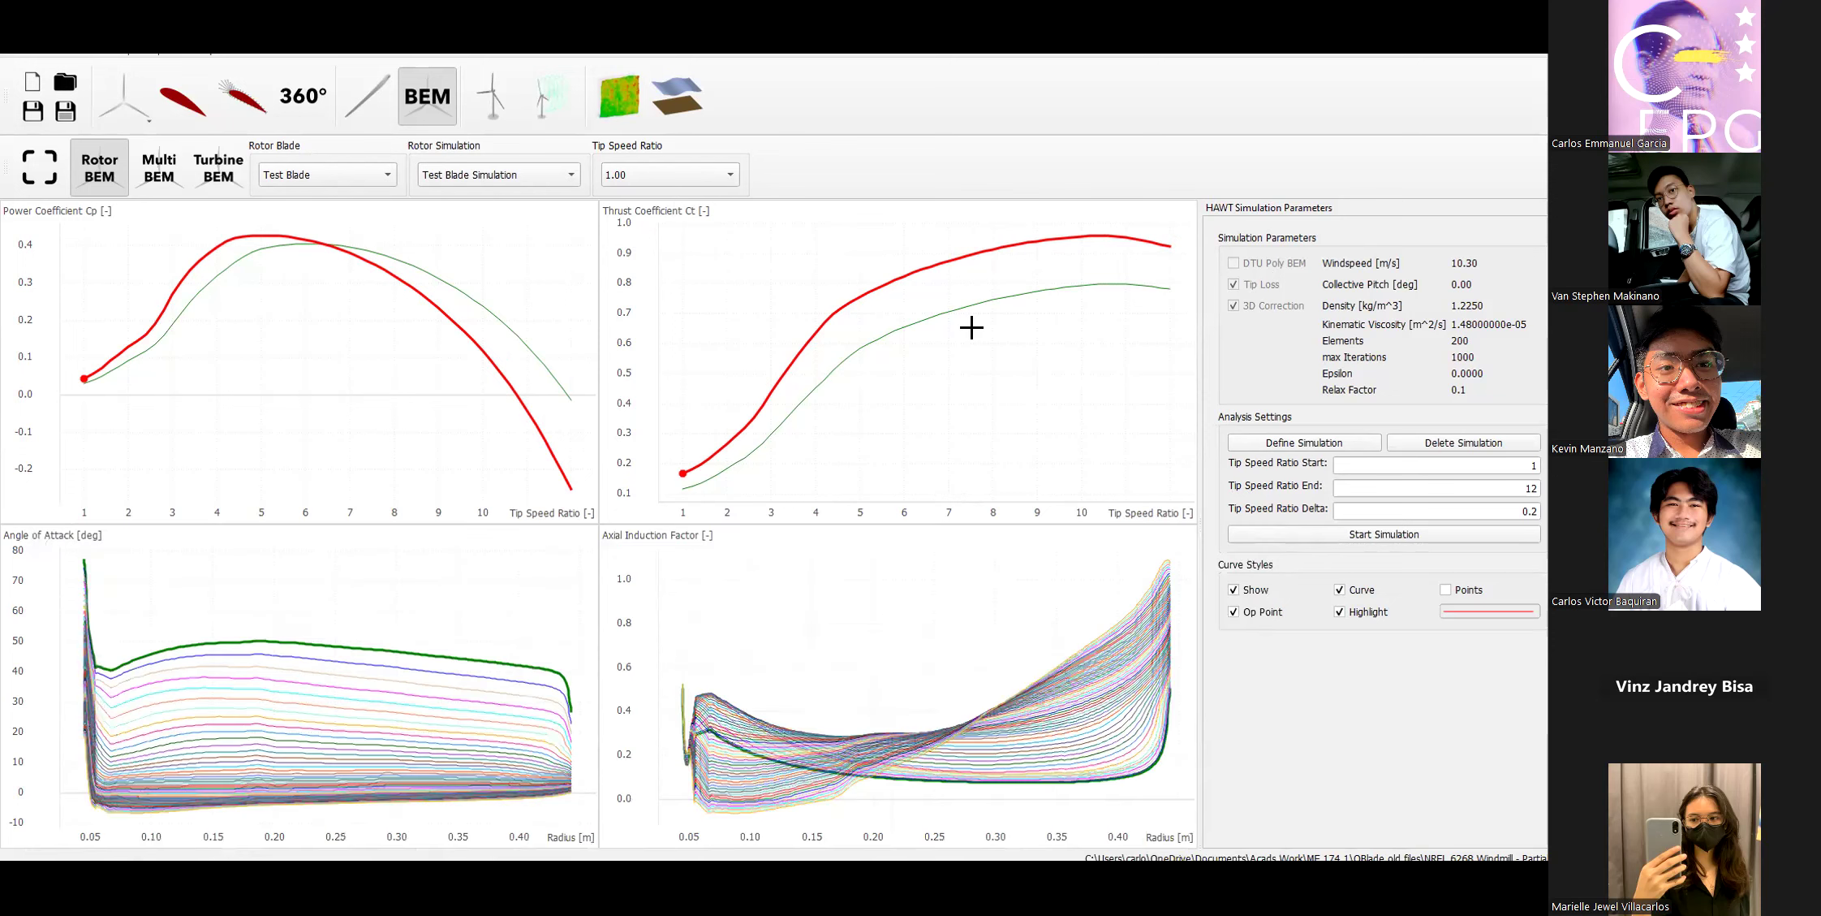
# Display the Test Blade rotor with TE/LE outlines instead of foil outlines, inspect its shape, and return to the BEM results.
pyautogui.click(384, 106)
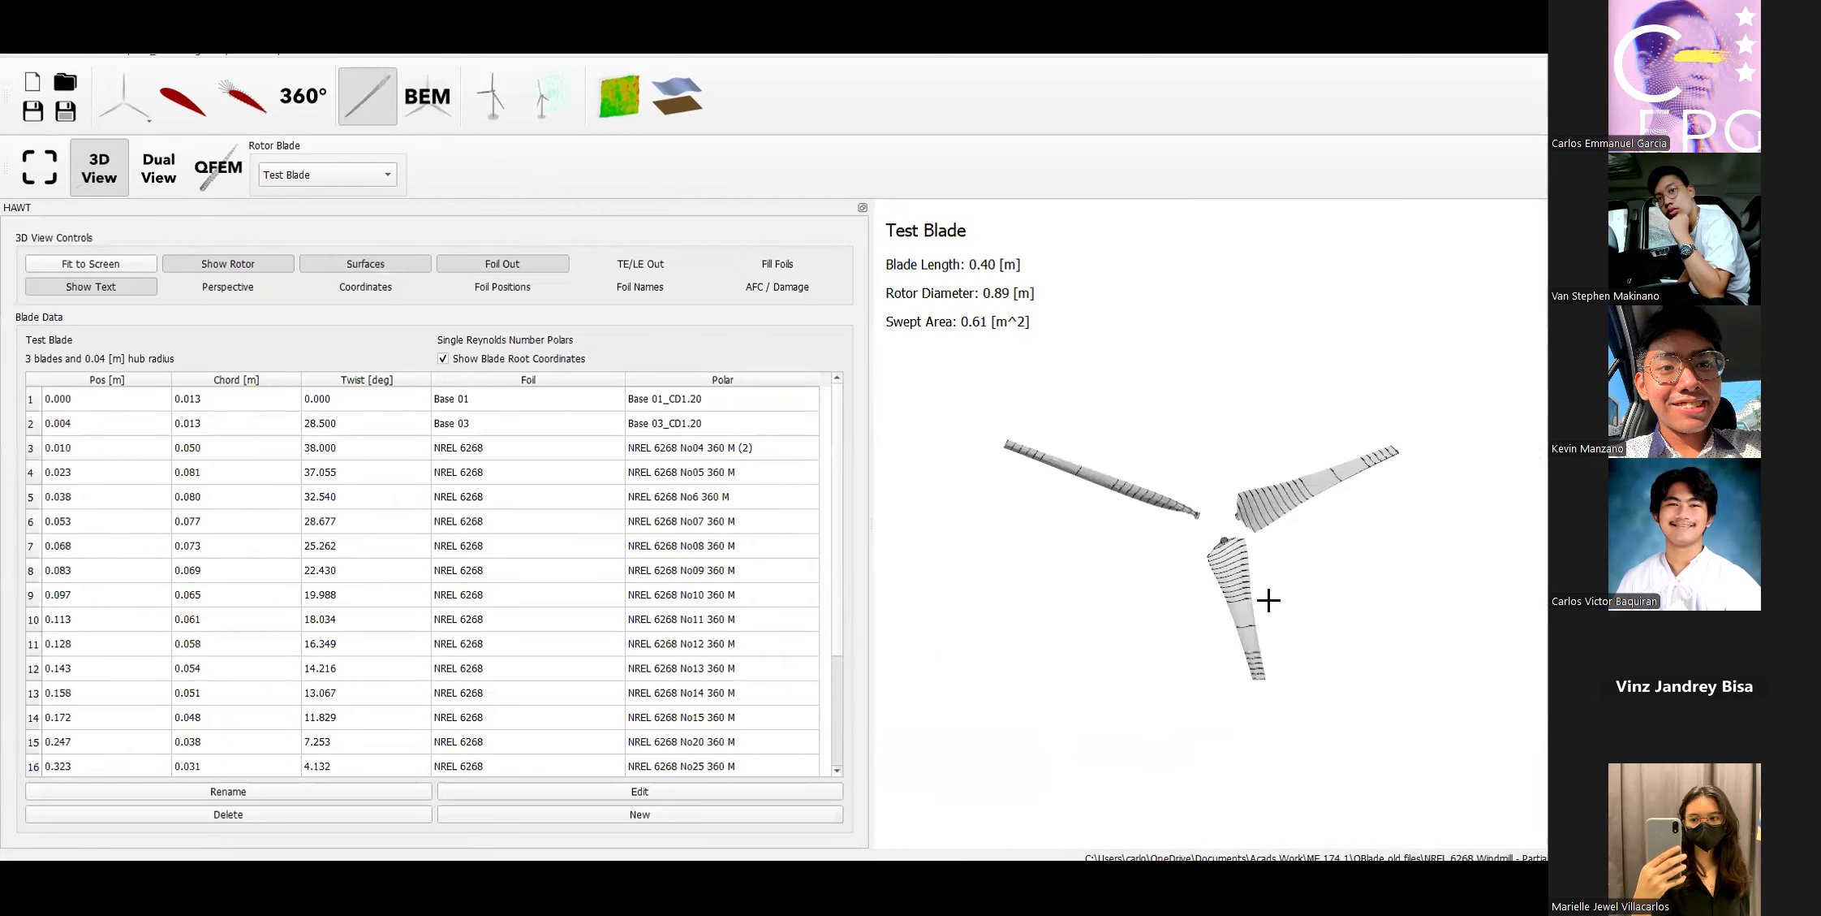
pyautogui.moveTo(1282, 597); pyautogui.dragTo(1123, 620)
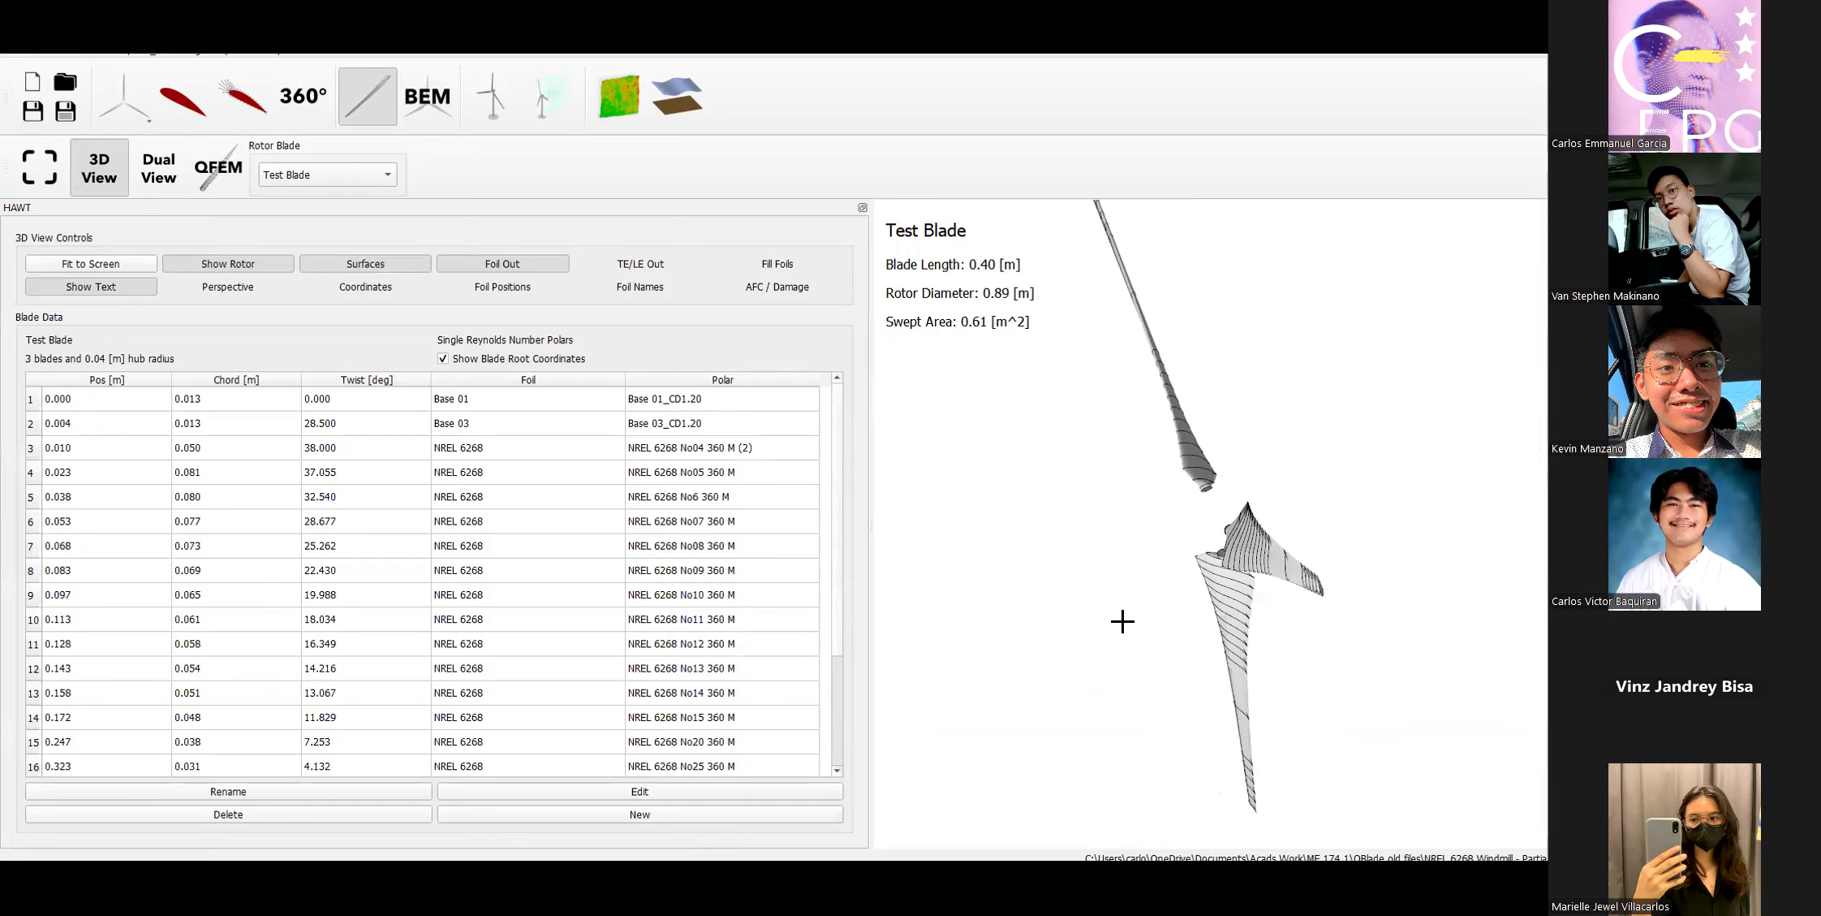
pyautogui.click(639, 266)
pyautogui.click(518, 268)
pyautogui.moveTo(1176, 562); pyautogui.dragTo(1049, 573)
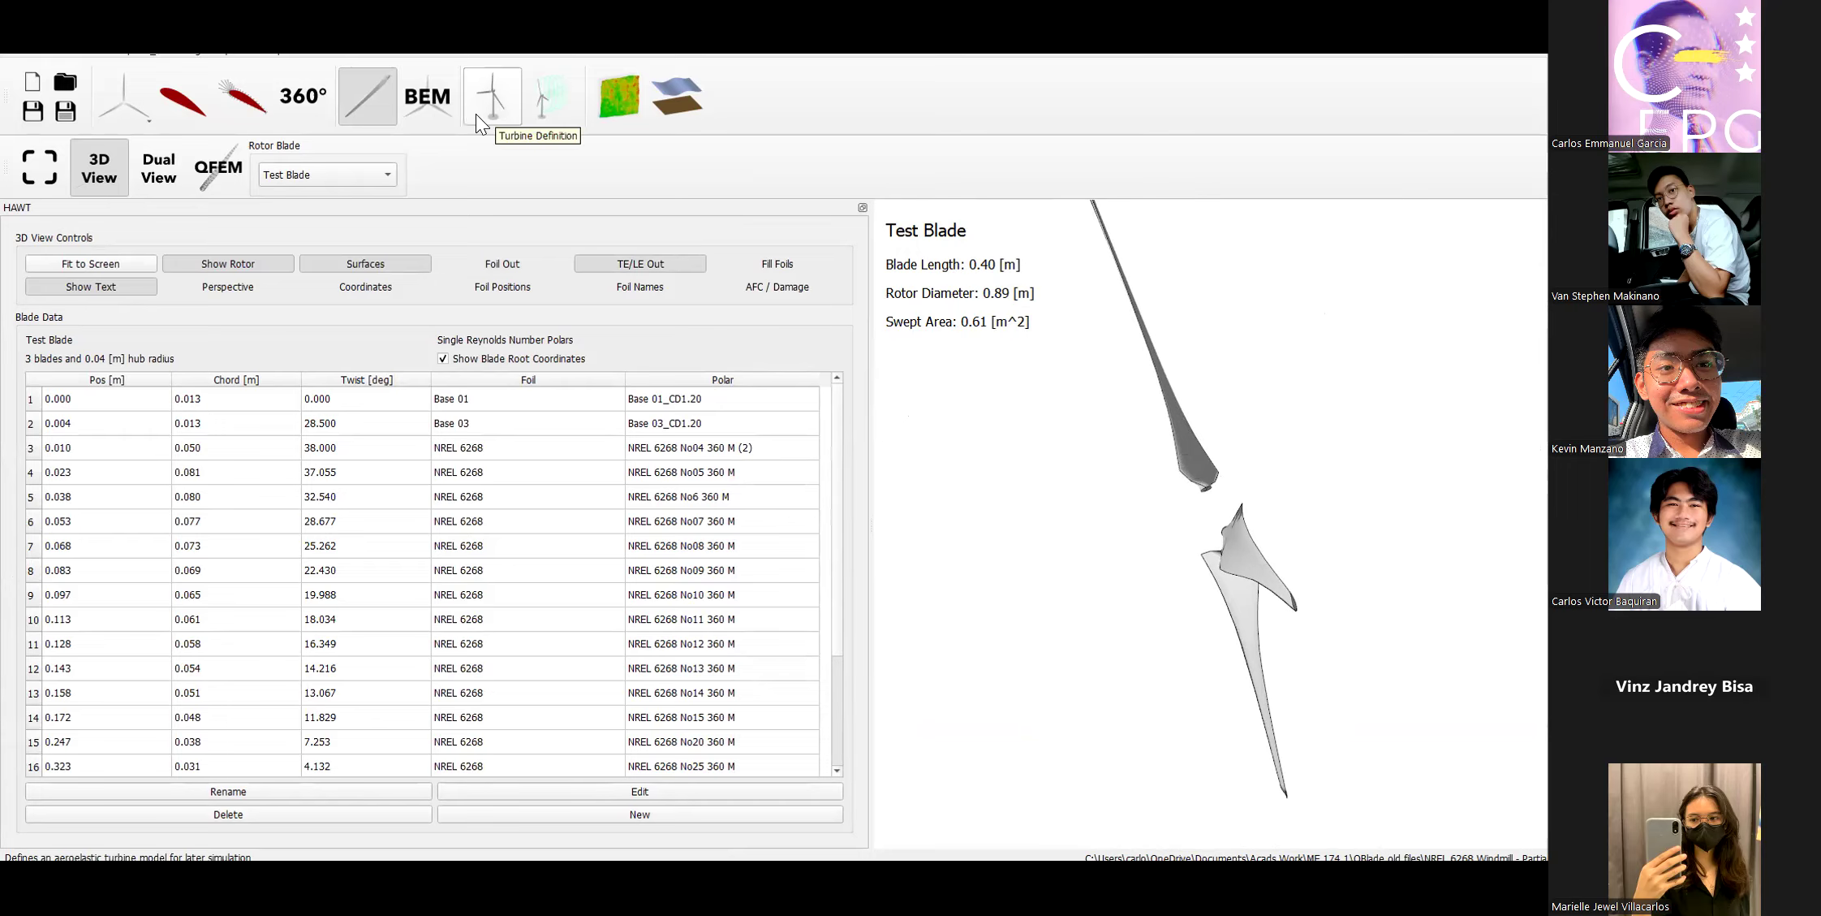
pyautogui.click(435, 111)
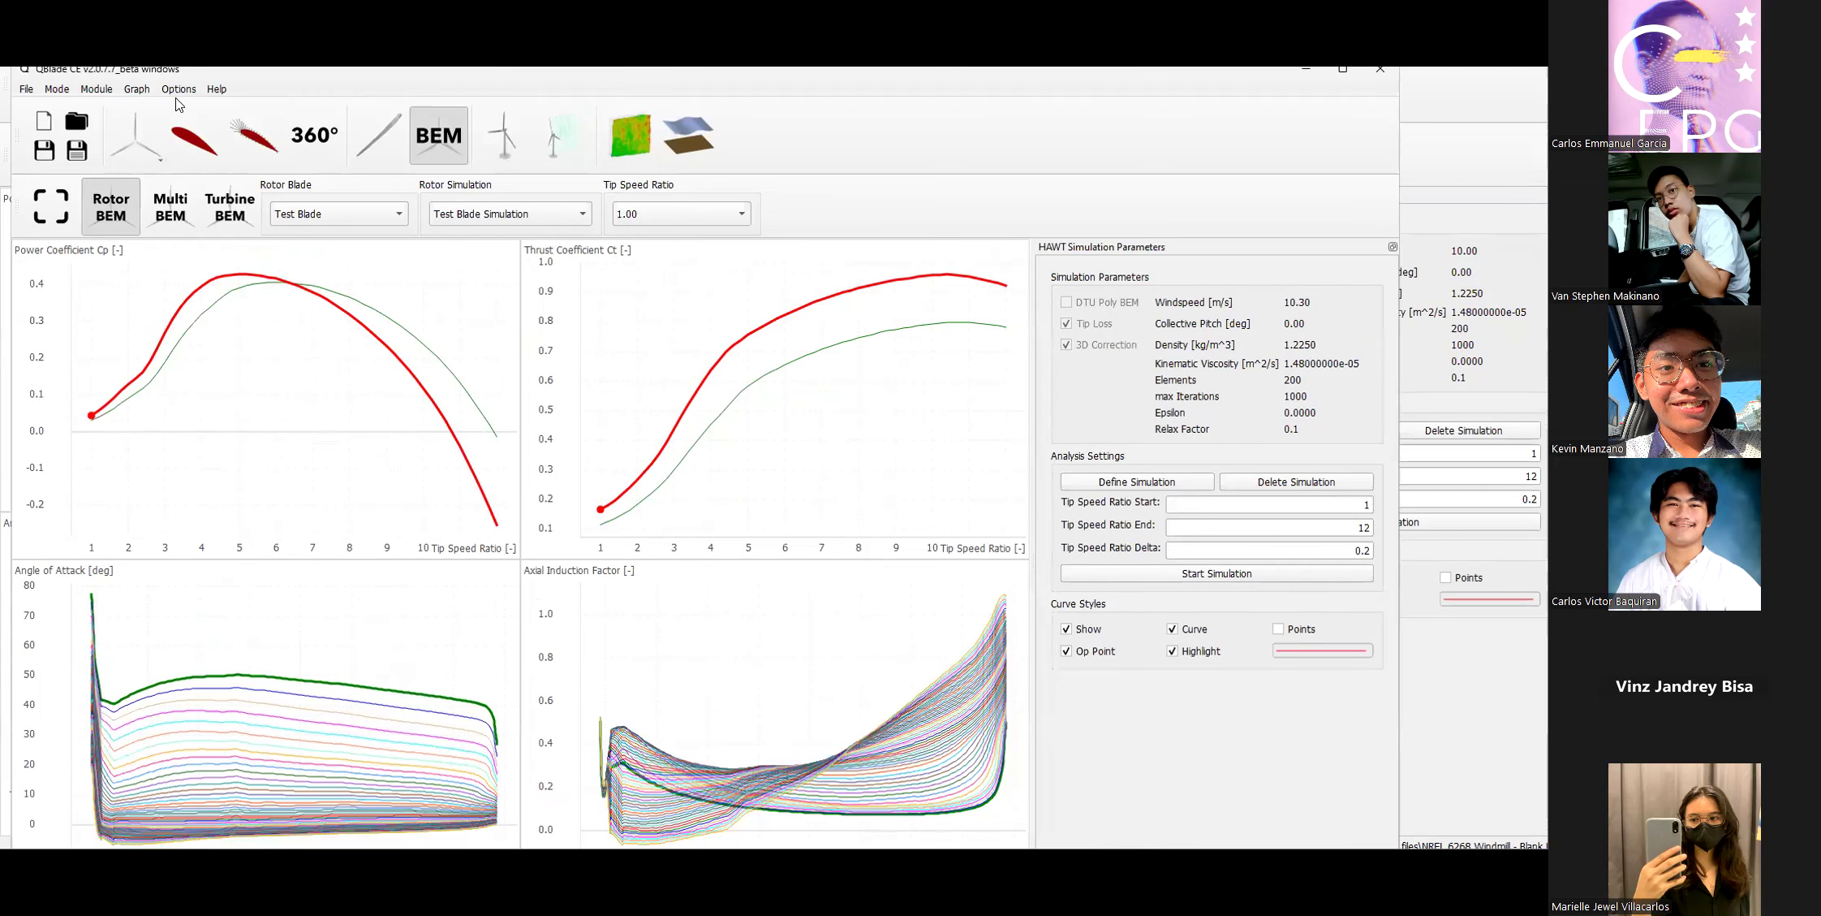
pyautogui.click(178, 89)
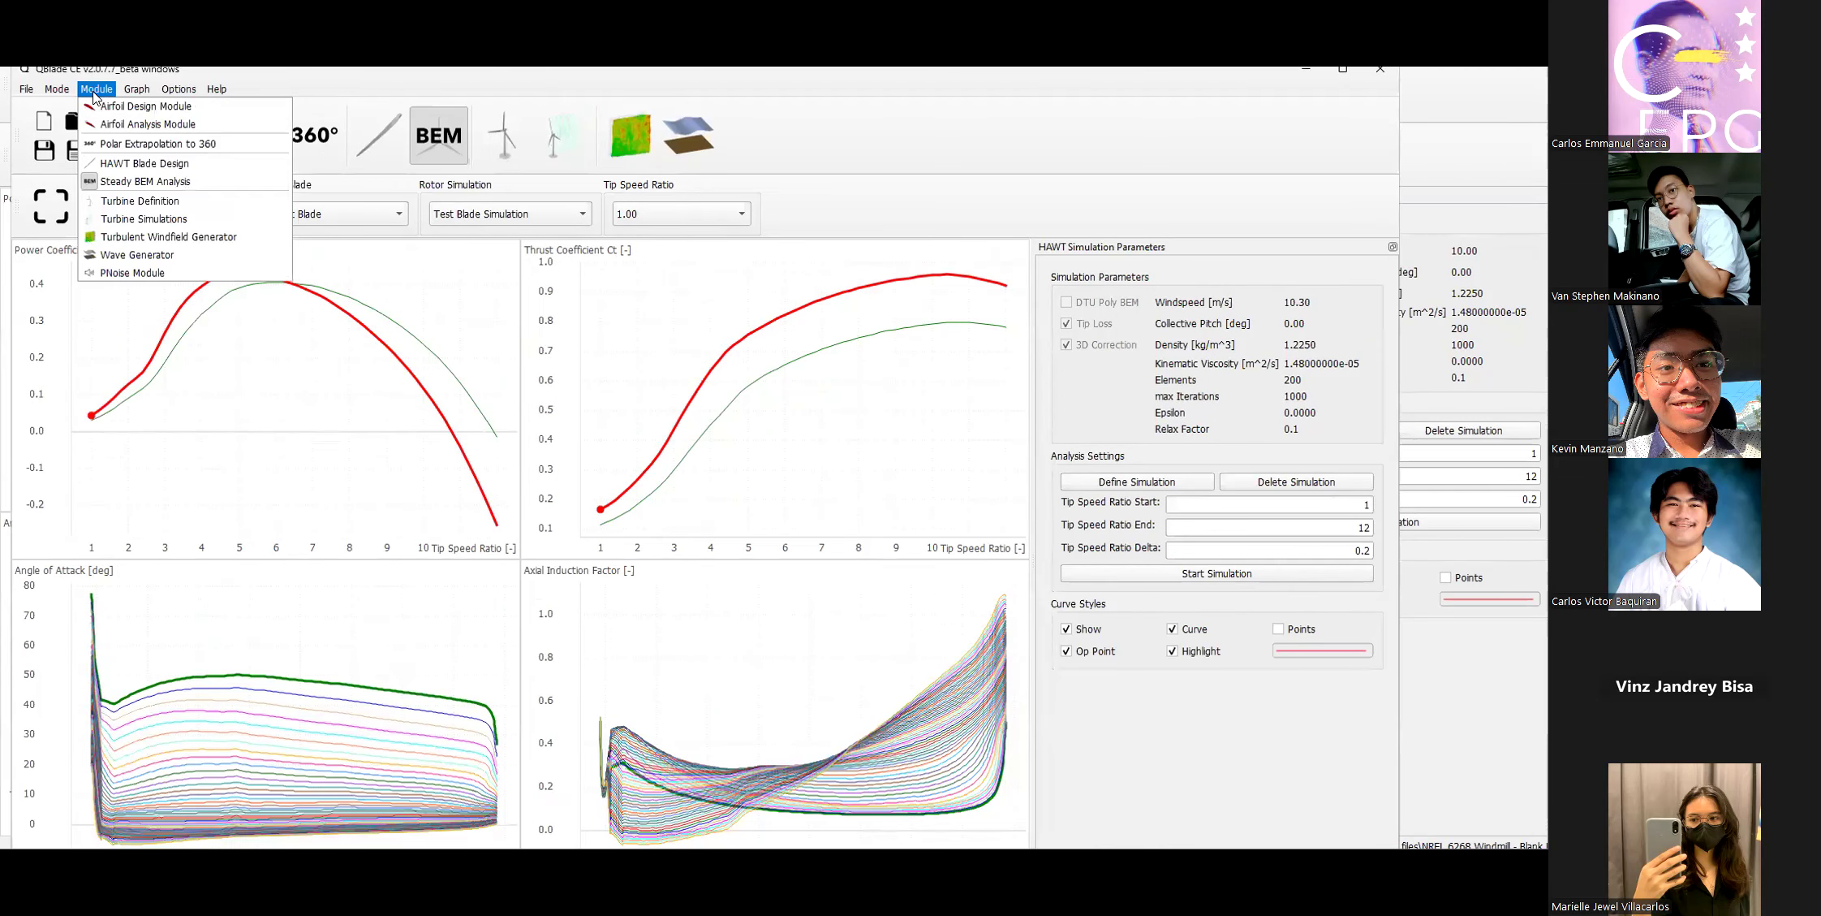
pyautogui.moveTo(55, 89)
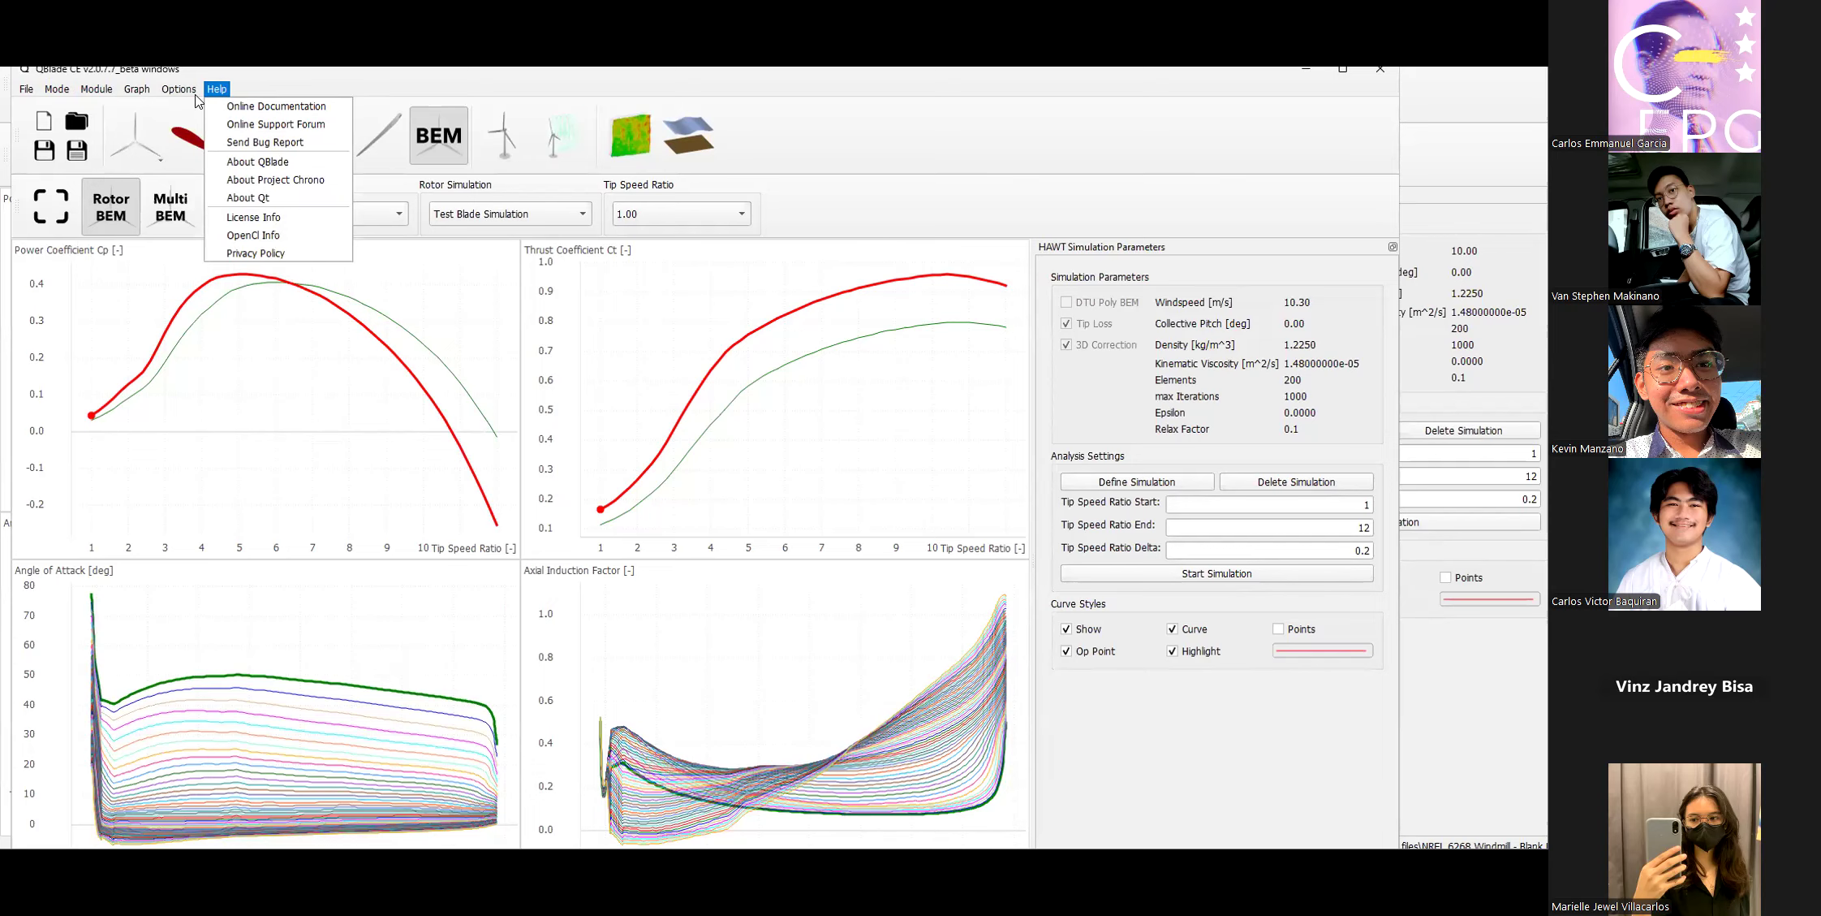
pyautogui.click(295, 78)
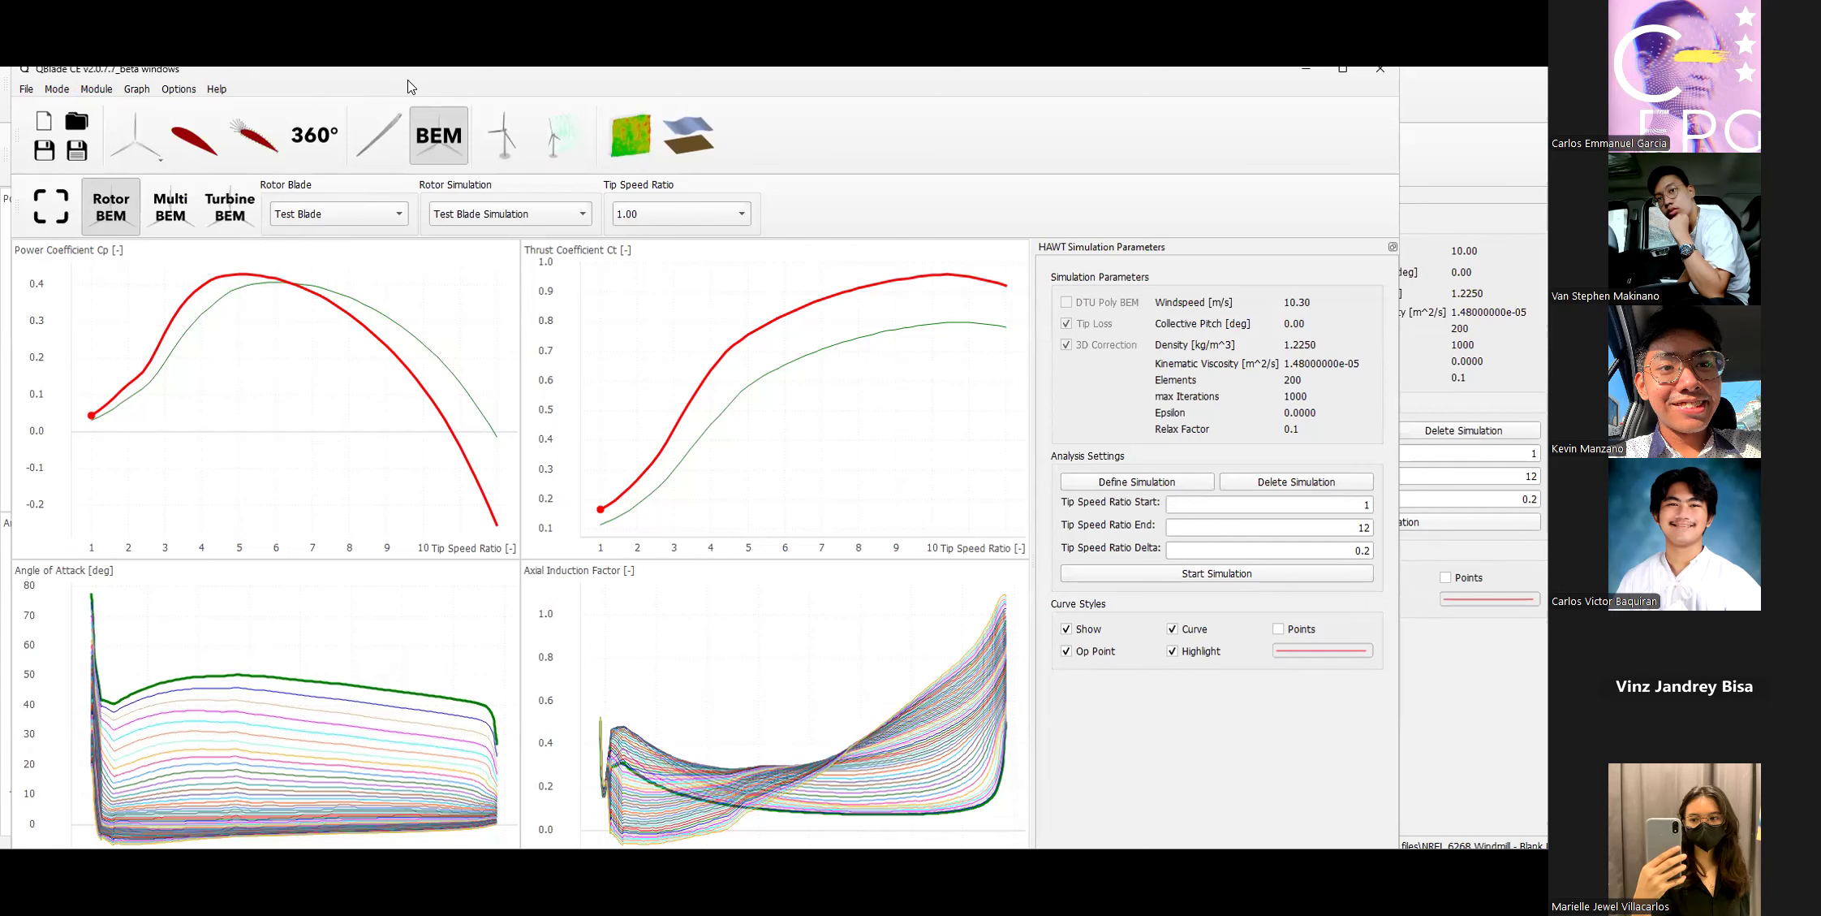
# Switch to the other QBlade window containing the NREL 6268 3-Blades BEM simulation results.
pyautogui.hotkey('alt', 'Tab')
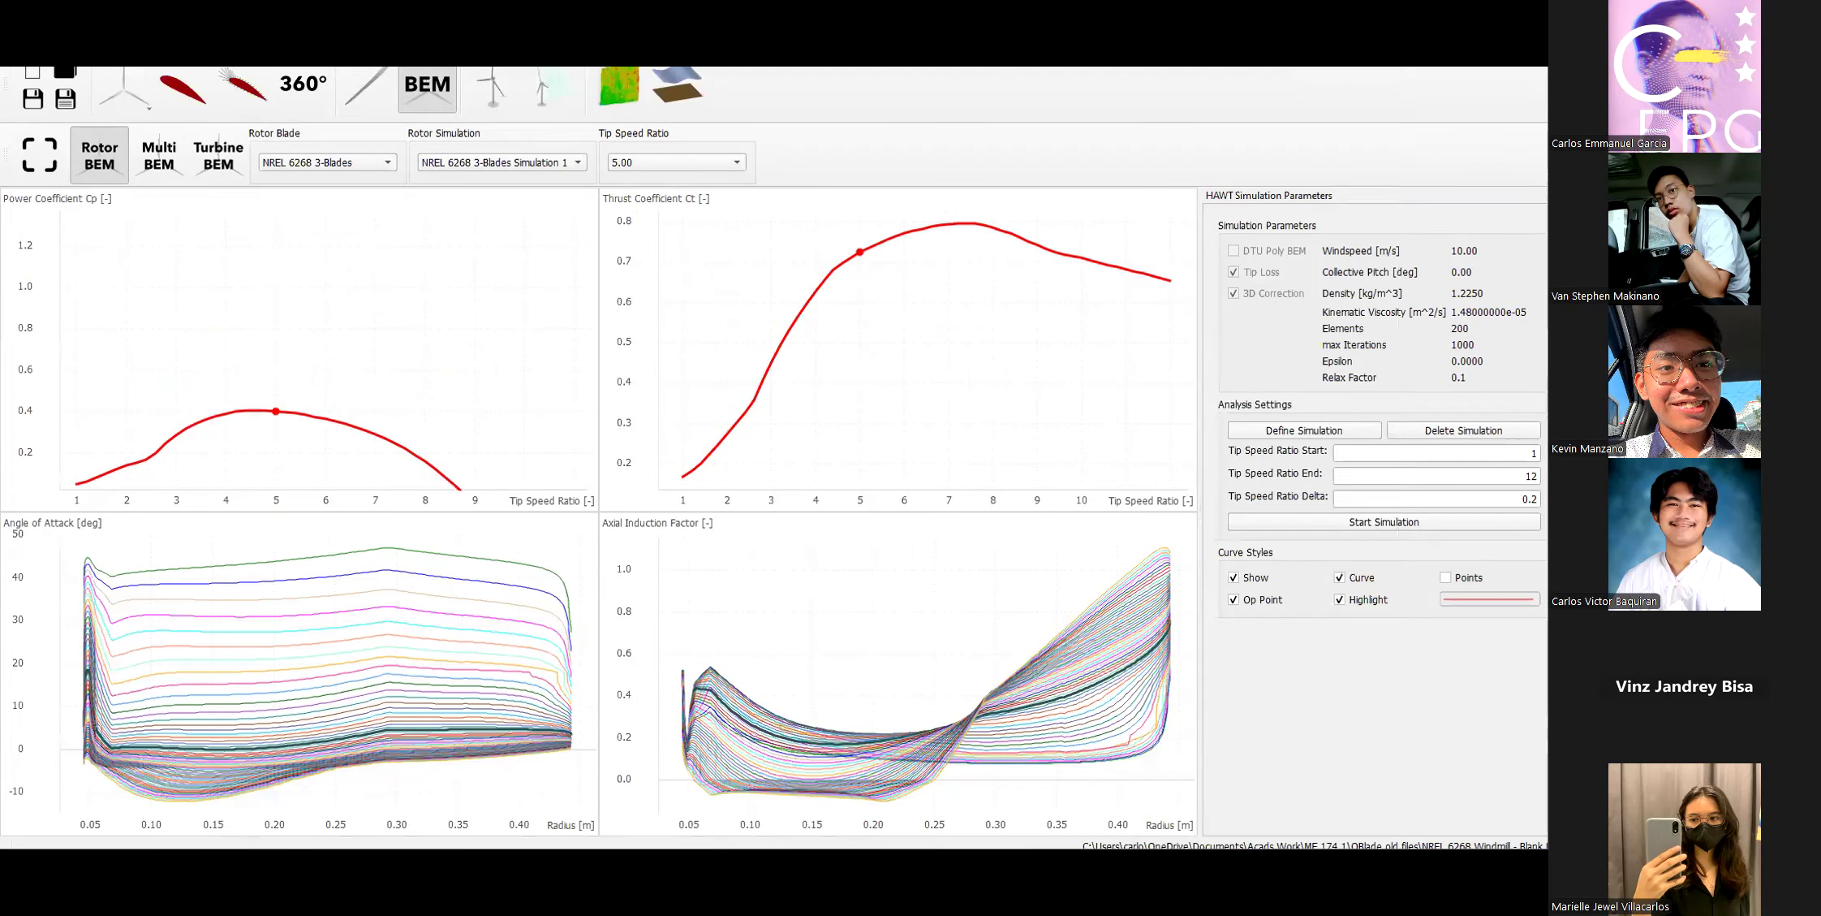